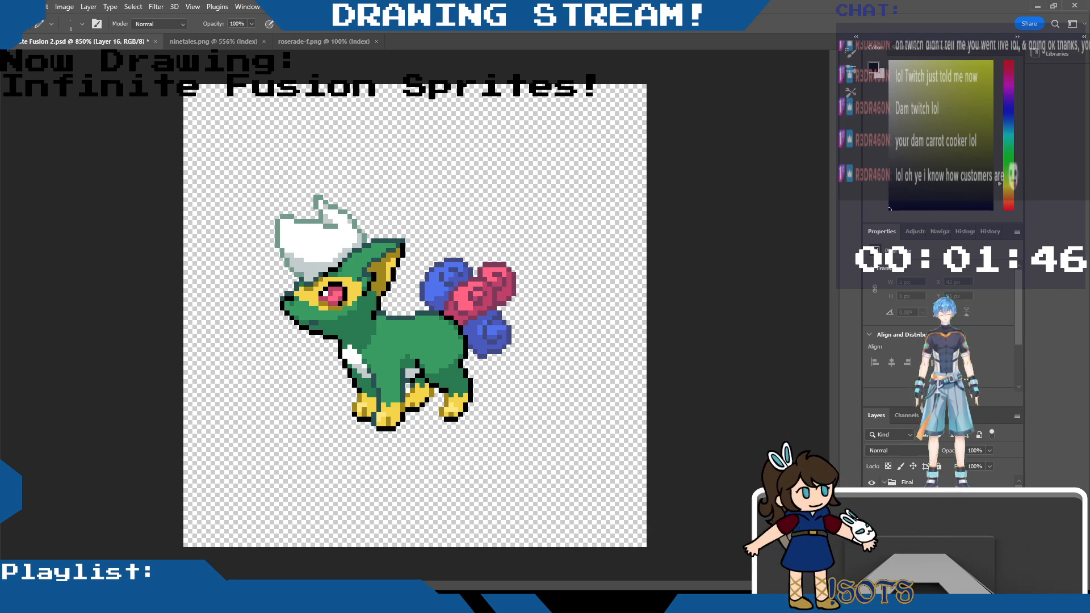
Hide the small green fusion sprite and show the Roserade and Ninetales sprite layers.
left_click(871, 499)
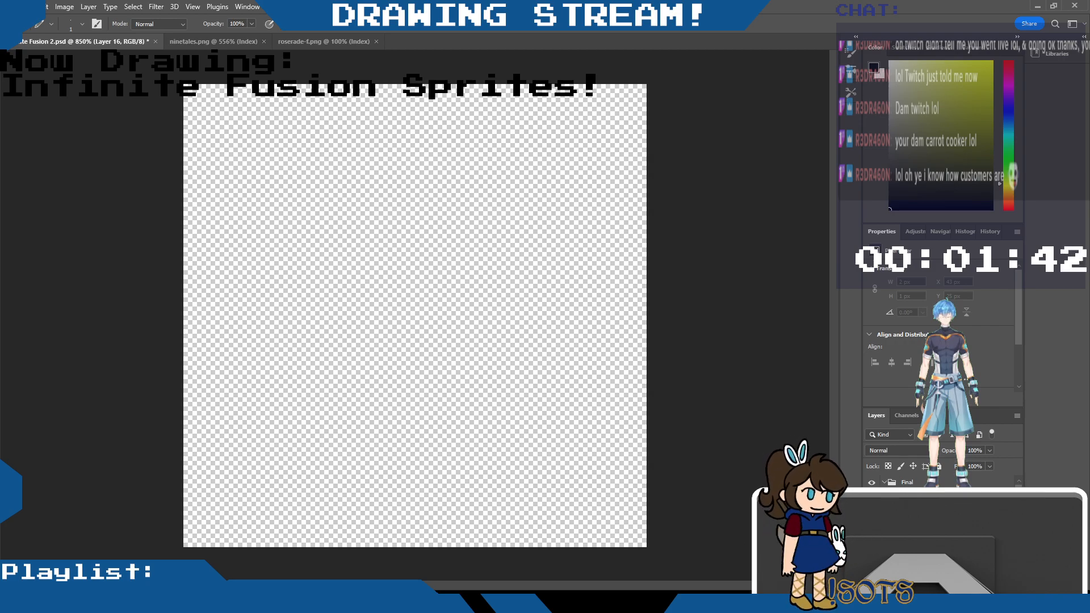
left_click(884, 482)
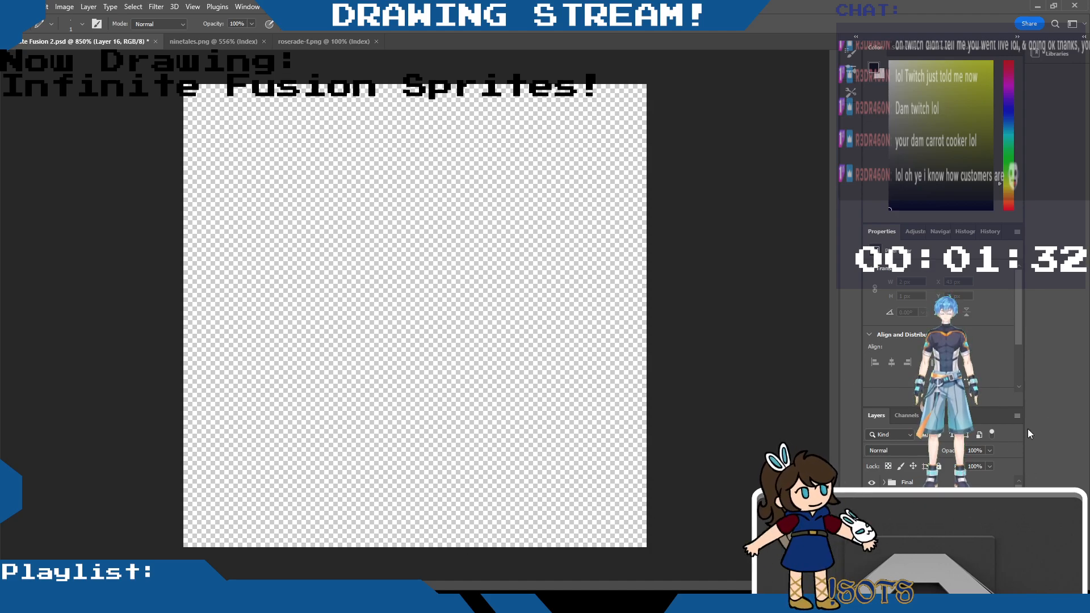
scroll(965, 511, "down", 5)
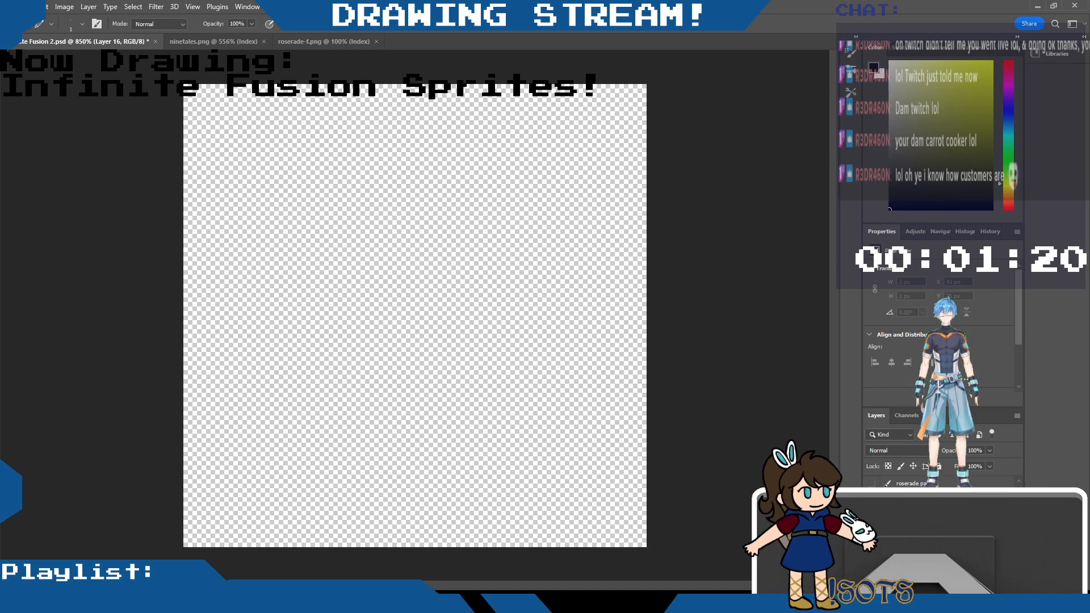
scroll(908, 510, "up", 5)
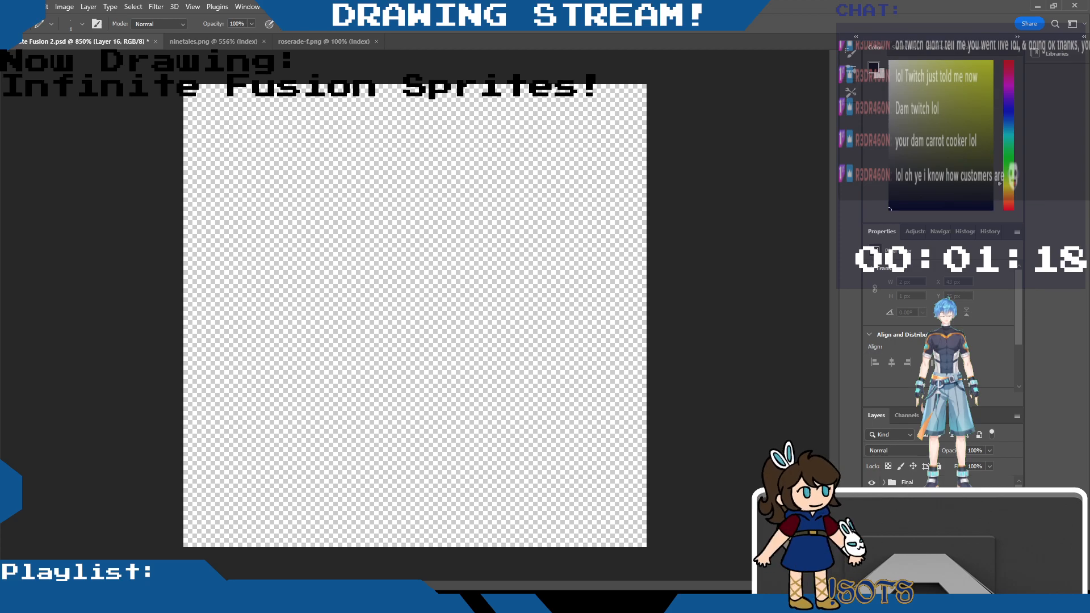
left_click(872, 511)
left_click(872, 523)
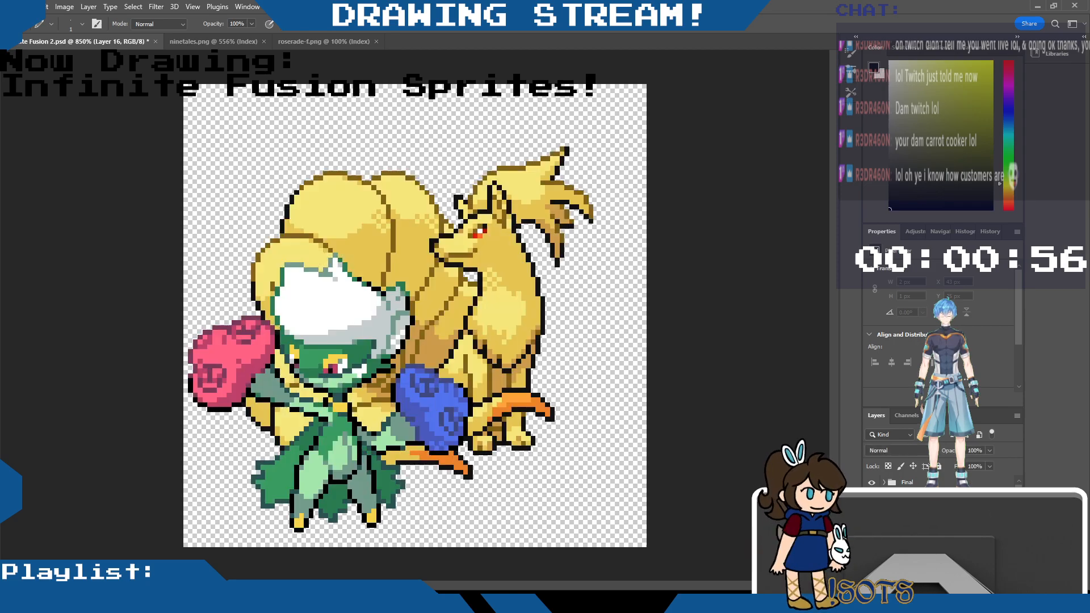
Move the Ninetales sprite on Layer 14 up and to the right, to X 23 px and Y 2 px.
left_click(925, 528)
key("v")
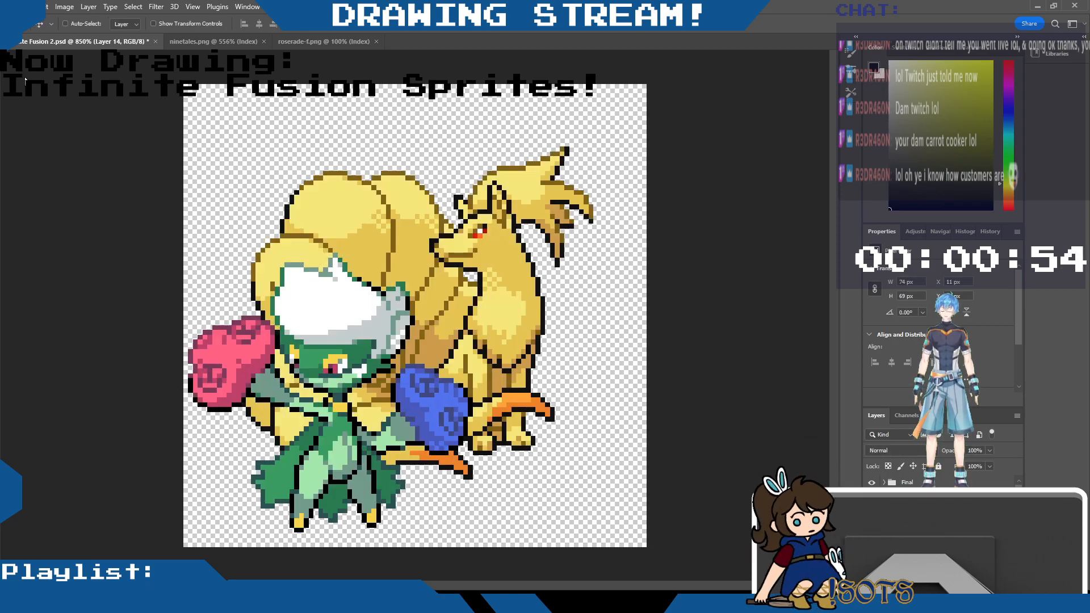
mouse_move(576, 336)
left_mouse_down()
mouse_move(548, 291)
mouse_move(630, 287)
left_mouse_up()
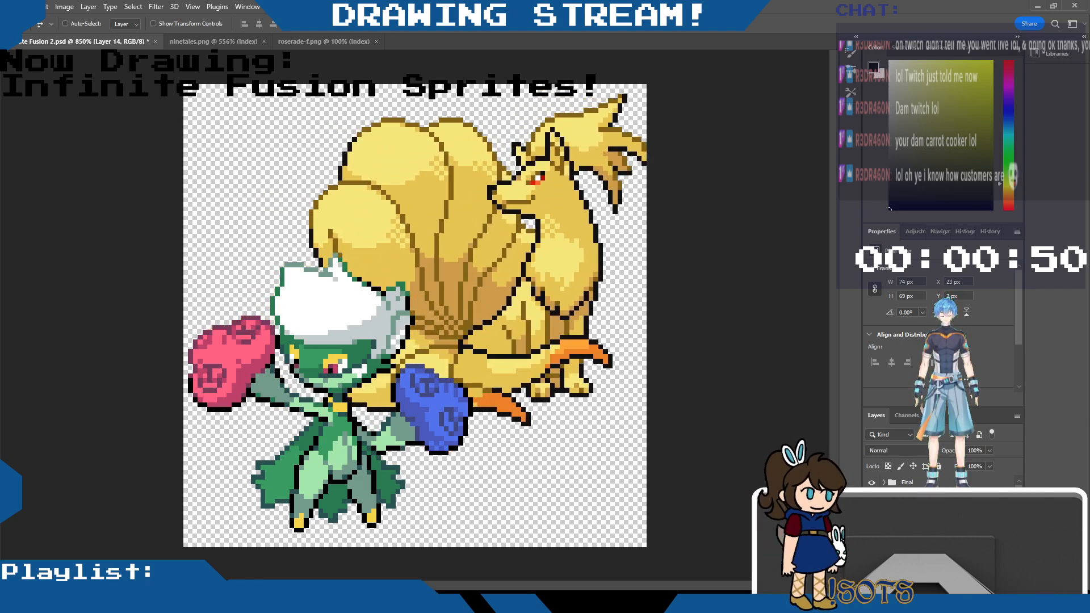
Reposition the Roserade sprite on Layer 15 in front of the tails, at X 1 px and Y 34 px.
left_click(925, 511)
left_click_drag(563, 445, 519, 455)
mouse_move(415, 440)
left_mouse_down()
mouse_move(481, 391)
mouse_move(458, 375)
mouse_move(464, 387)
mouse_move(432, 441)
left_mouse_up()
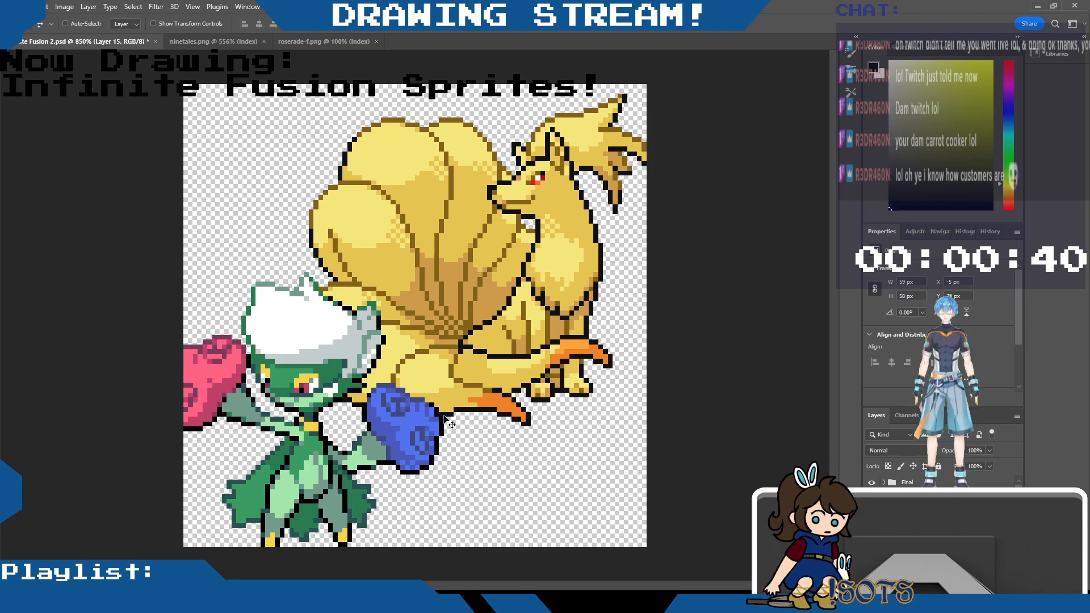
left_click_drag(376, 445, 400, 426)
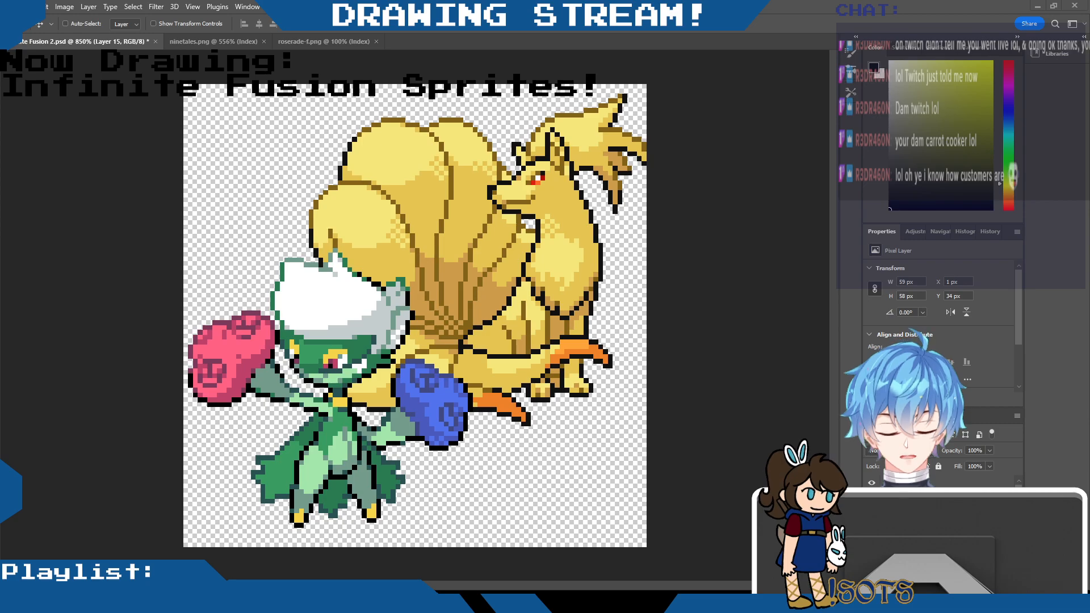
Toggle the visibility of the Roserade and Ninetales layers to check each sprite, leaving only Ninetales shown.
left_click(871, 483)
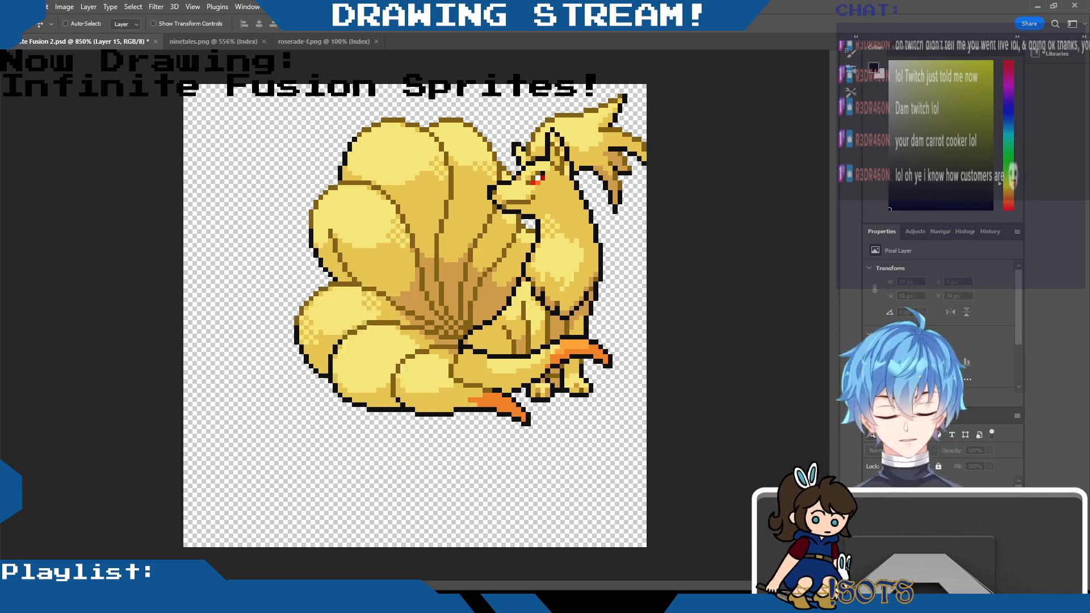
left_click(872, 483)
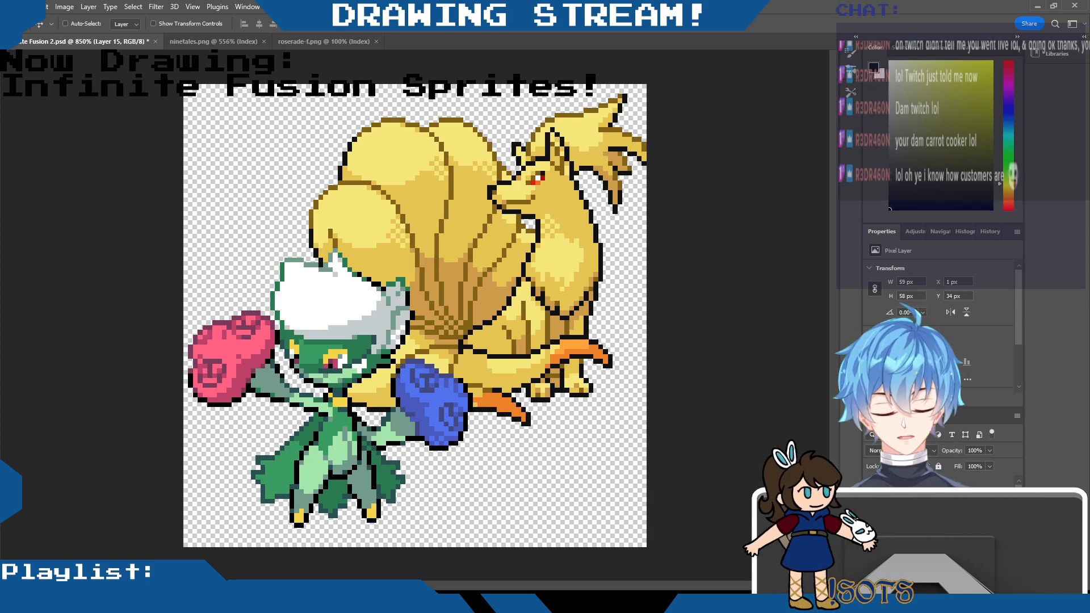
left_click(871, 493)
left_click(871, 511)
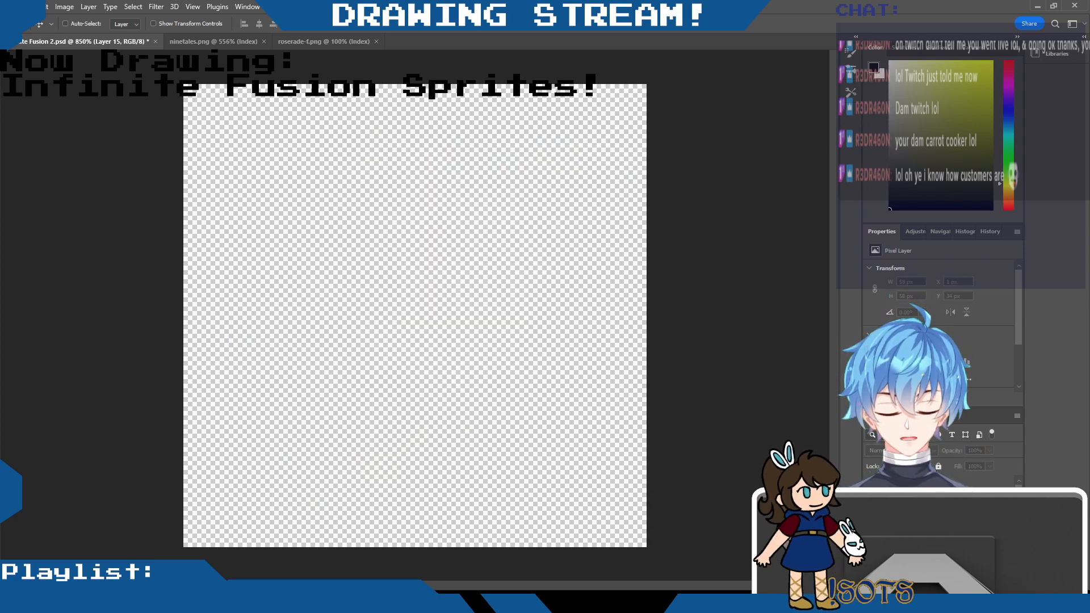
left_click(871, 511)
left_click(872, 493)
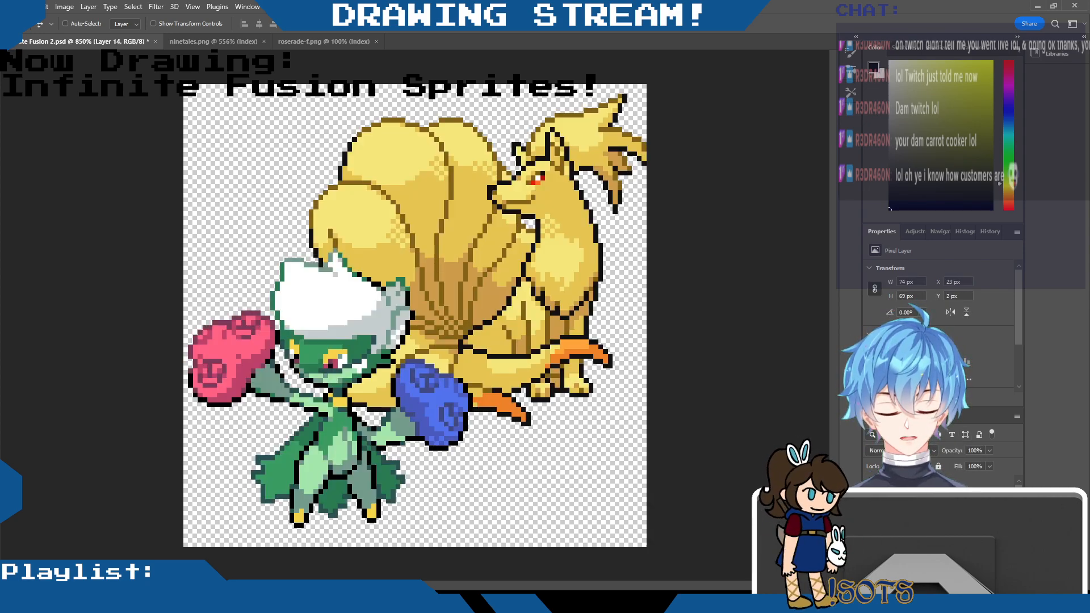
left_click(872, 492)
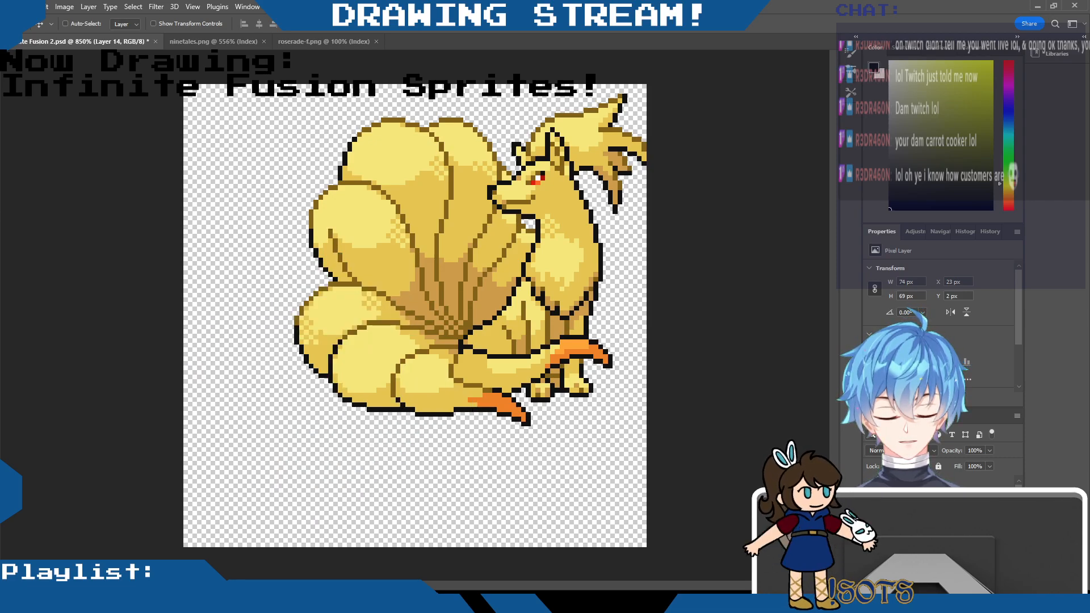
Move the Ninetales sprite on Layer 14 closer to the canvas centre, at X 10 px and Y 10 px.
left_click(920, 495)
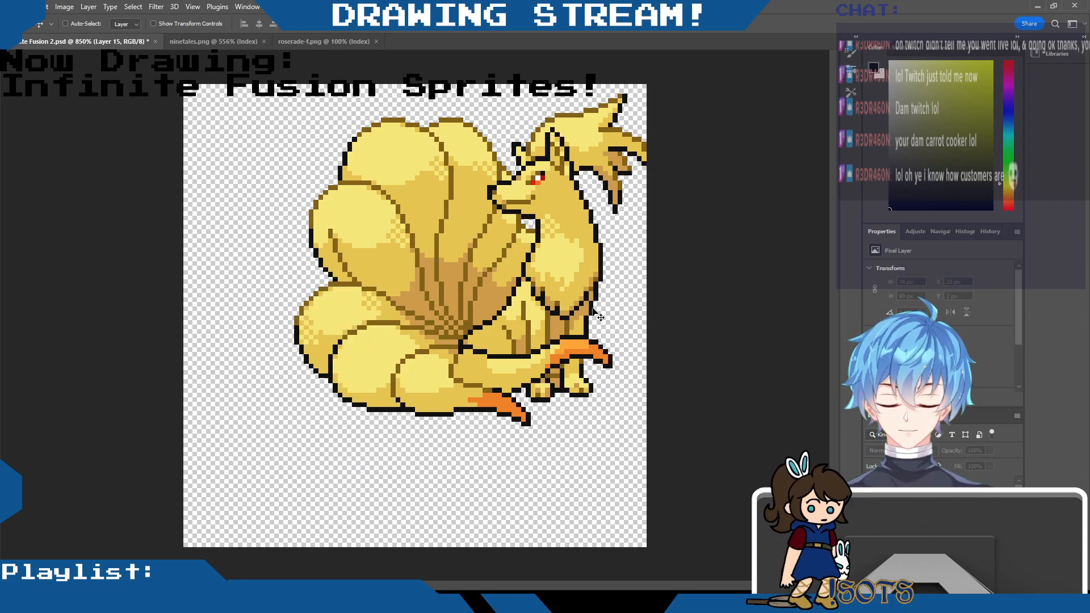
left_click(925, 512)
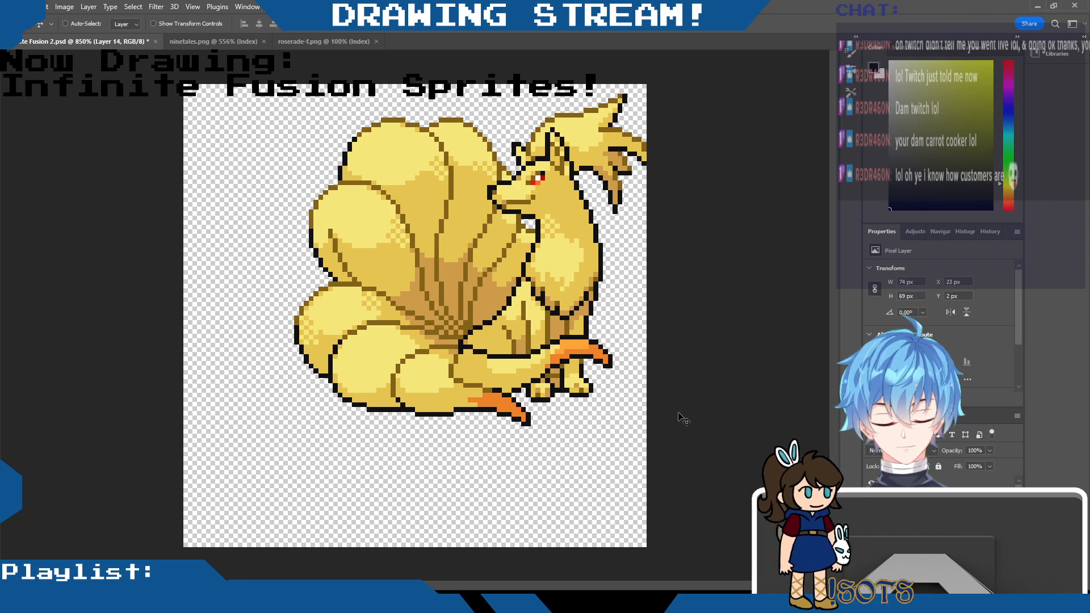
left_click_drag(546, 271, 489, 305)
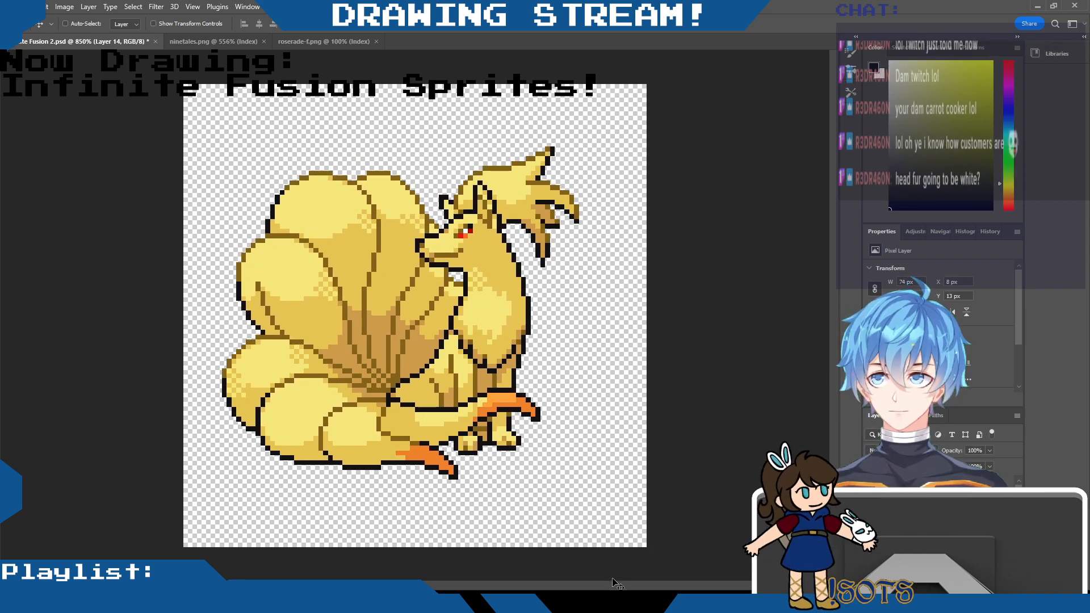
left_click_drag(498, 269, 503, 256)
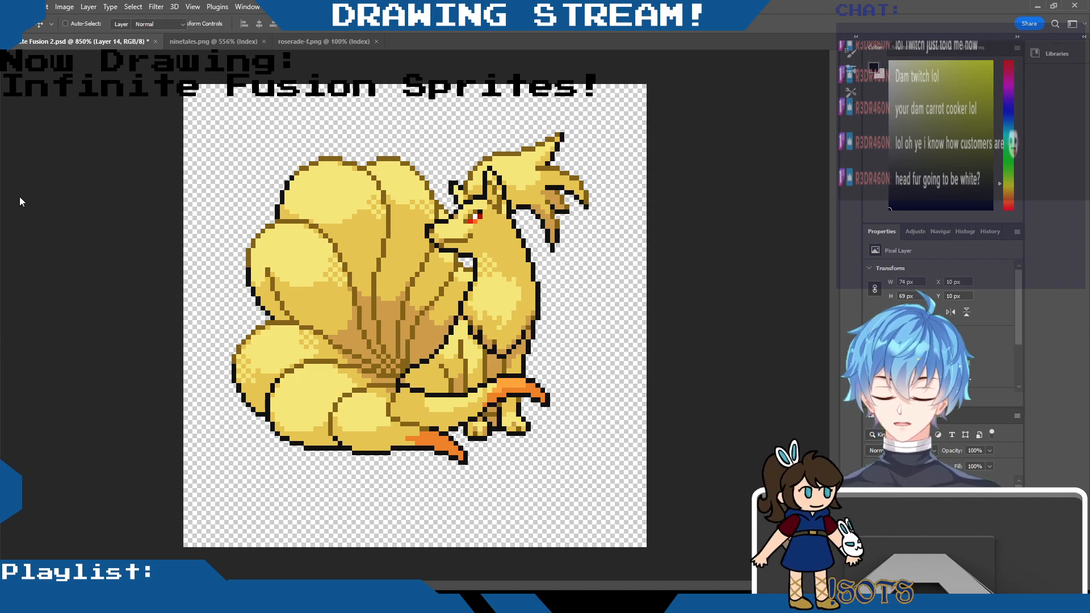
Erase the long hair crest behind and in front of the Ninetales' ear, keeping the ear and head outline.
key("b")
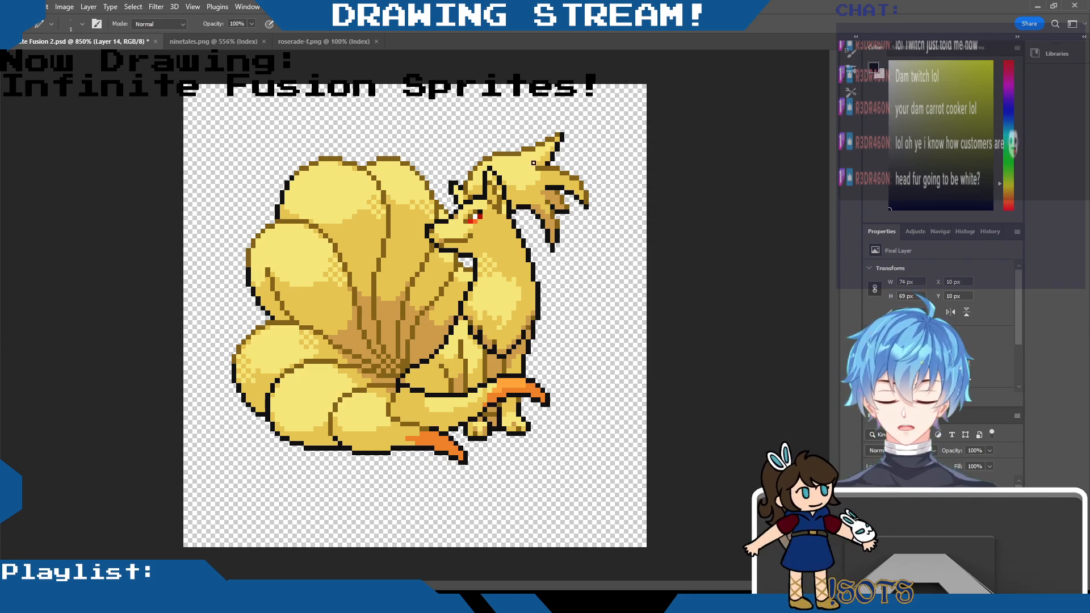
scroll(537, 151, "up", 3)
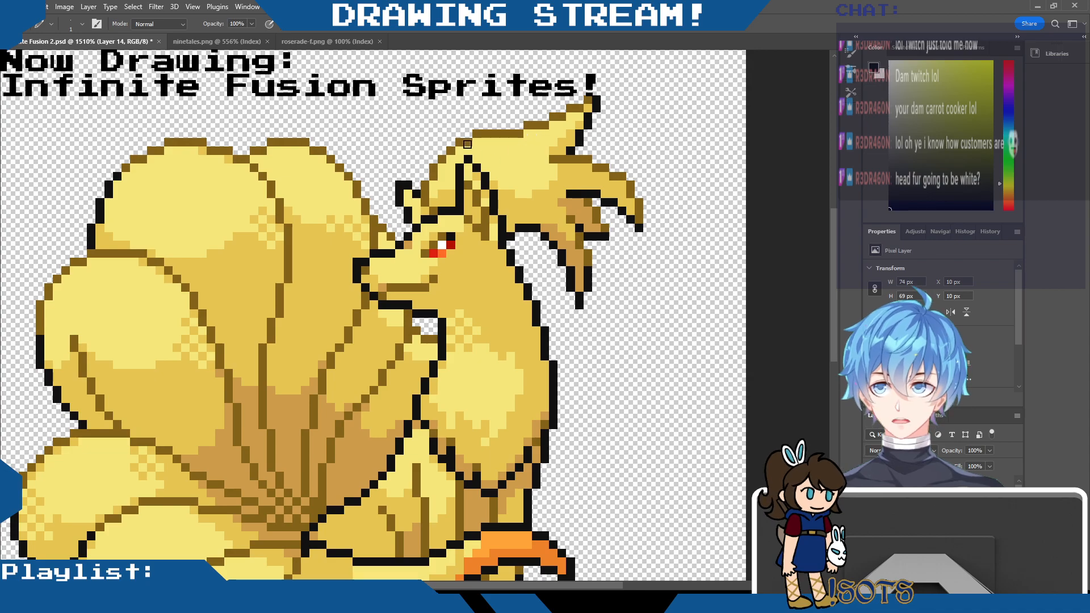
mouse_move(412, 220)
left_mouse_down()
mouse_move(404, 190)
mouse_move(415, 215)
mouse_move(427, 177)
mouse_move(424, 203)
mouse_move(442, 181)
mouse_move(440, 195)
mouse_move(452, 201)
mouse_move(442, 174)
mouse_move(433, 186)
mouse_move(460, 125)
mouse_move(458, 159)
mouse_move(467, 138)
mouse_move(489, 146)
mouse_move(480, 157)
mouse_move(499, 134)
mouse_move(493, 172)
mouse_move(514, 234)
mouse_move(512, 148)
mouse_move(506, 164)
mouse_move(529, 215)
mouse_move(525, 122)
mouse_move(528, 146)
mouse_move(553, 124)
mouse_move(552, 168)
mouse_move(571, 149)
mouse_move(563, 128)
mouse_move(530, 199)
mouse_move(552, 259)
mouse_move(549, 289)
mouse_move(563, 284)
mouse_move(541, 193)
mouse_move(580, 185)
mouse_move(570, 196)
mouse_move(569, 158)
mouse_move(575, 240)
mouse_move(607, 173)
mouse_move(653, 226)
mouse_move(639, 227)
mouse_move(611, 158)
mouse_move(582, 188)
mouse_move(596, 235)
mouse_move(574, 292)
left_mouse_up()
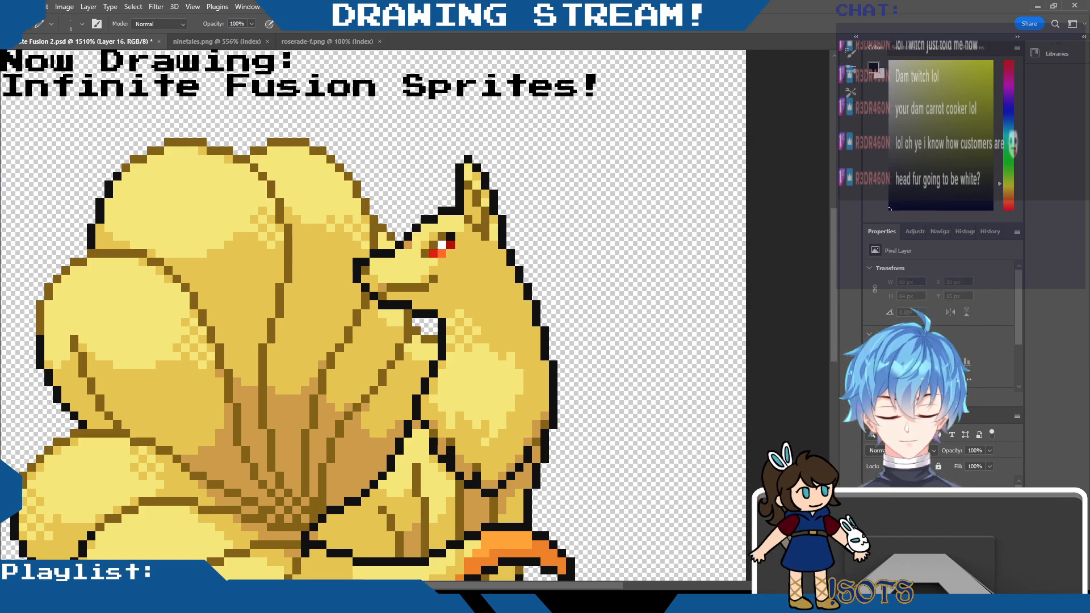
Show the Roserade sprite again and move it up beside the Ninetales' head, to X -4 px and Y 17 px.
left_click(20, 75)
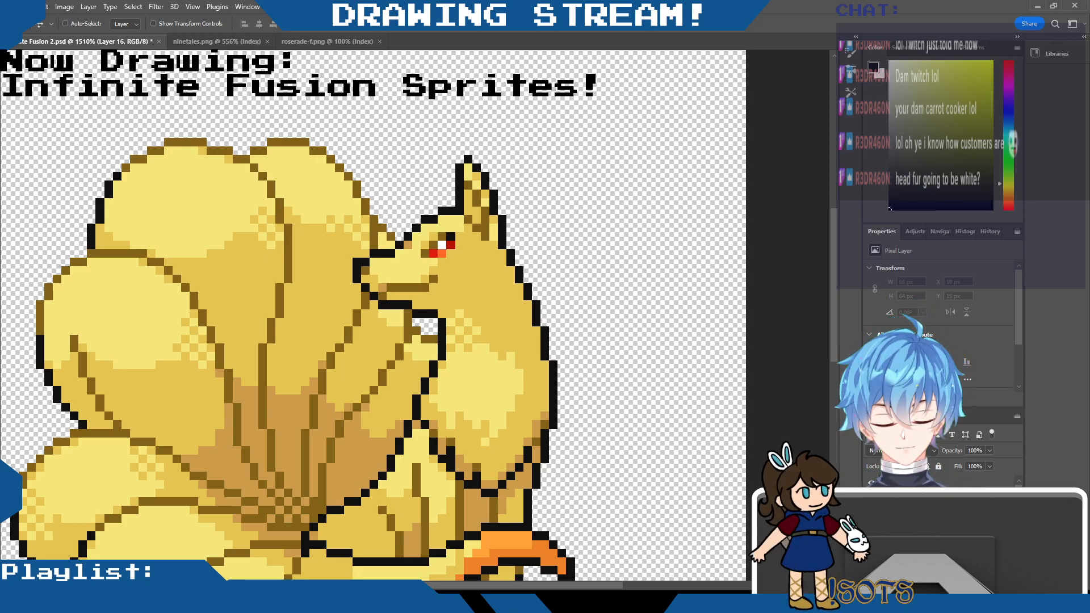
left_click(871, 511)
left_click(920, 511)
left_click_drag(534, 419, 500, 302)
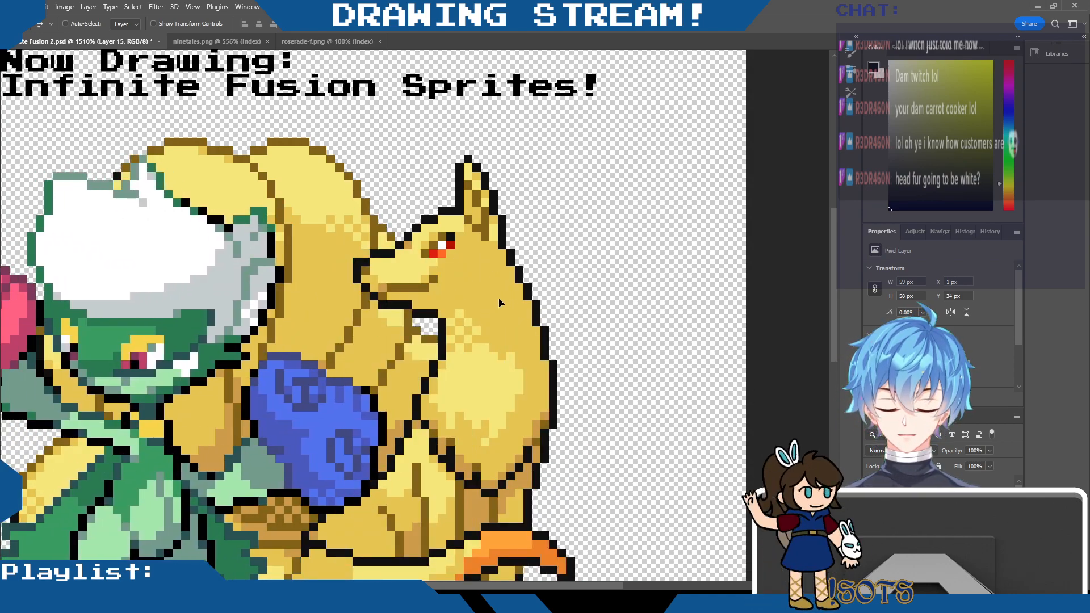
left_click_drag(590, 585, 553, 580)
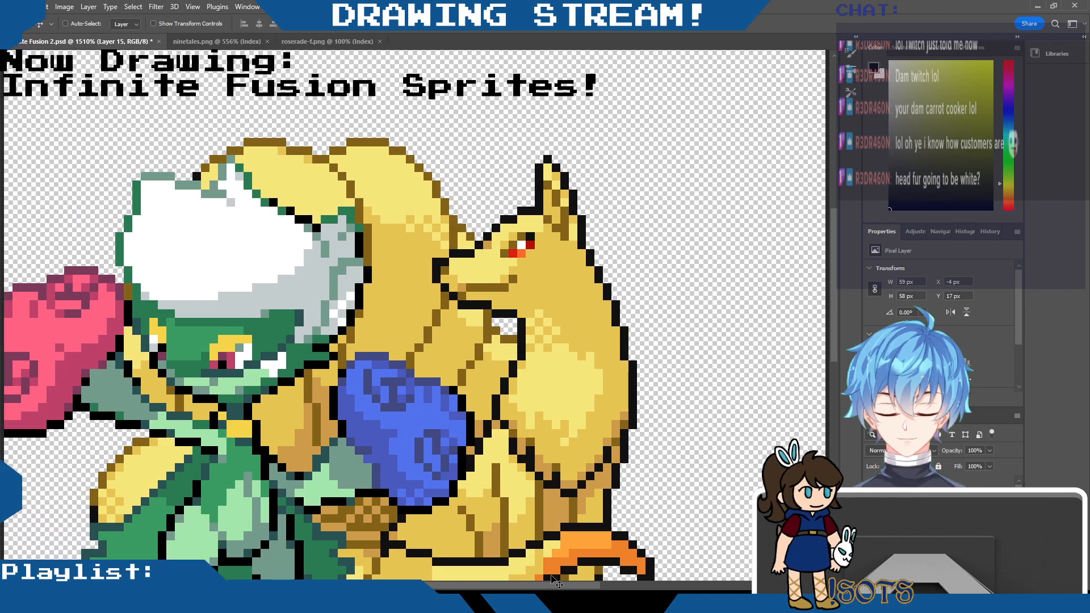
key("b")
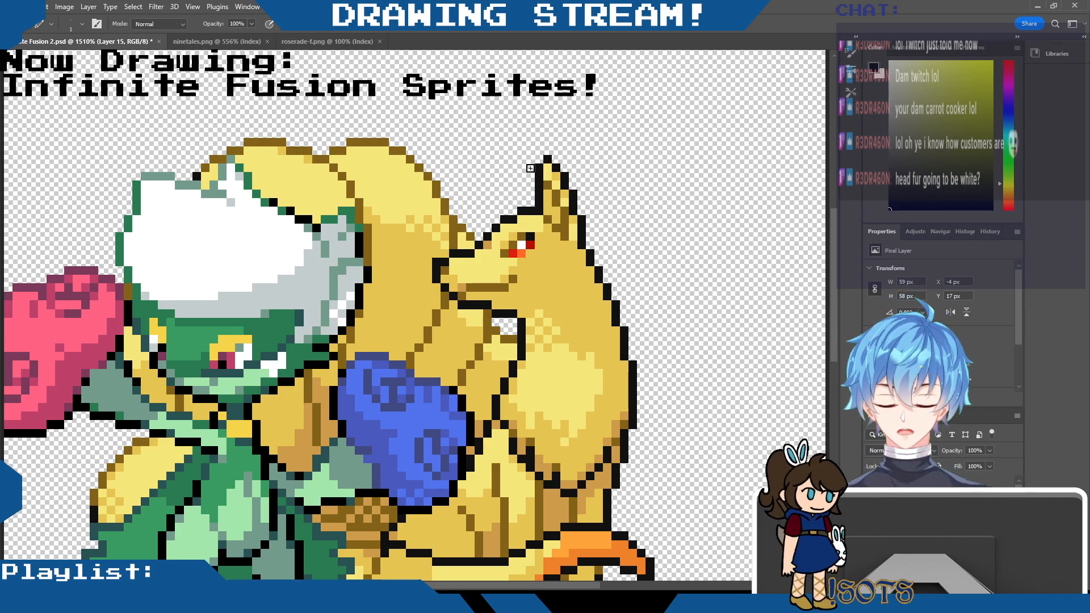
left_click_drag(532, 164, 476, 150)
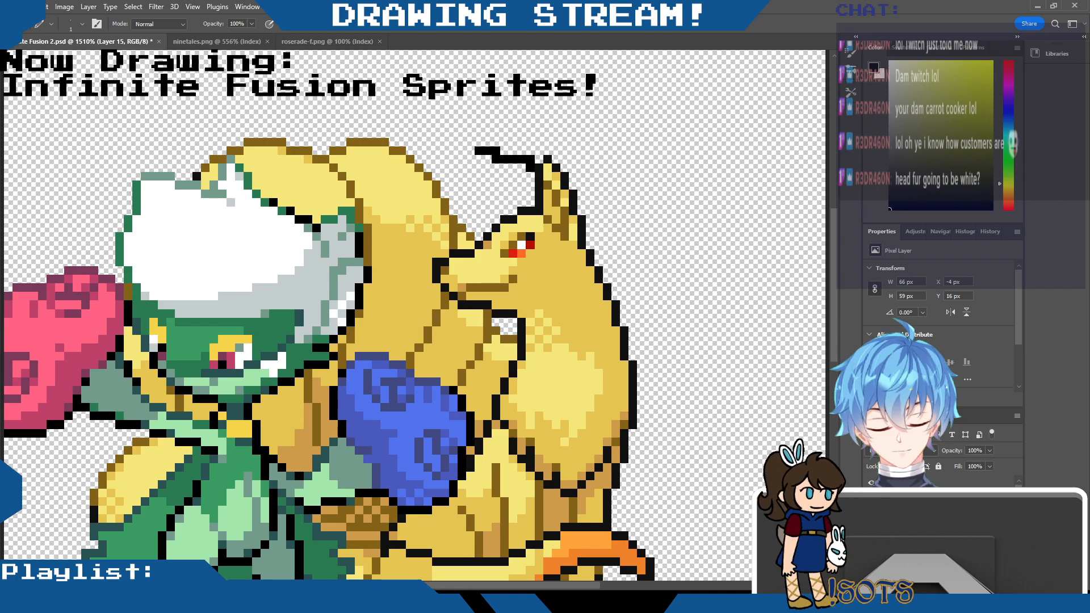
left_click(871, 516)
left_click(871, 516)
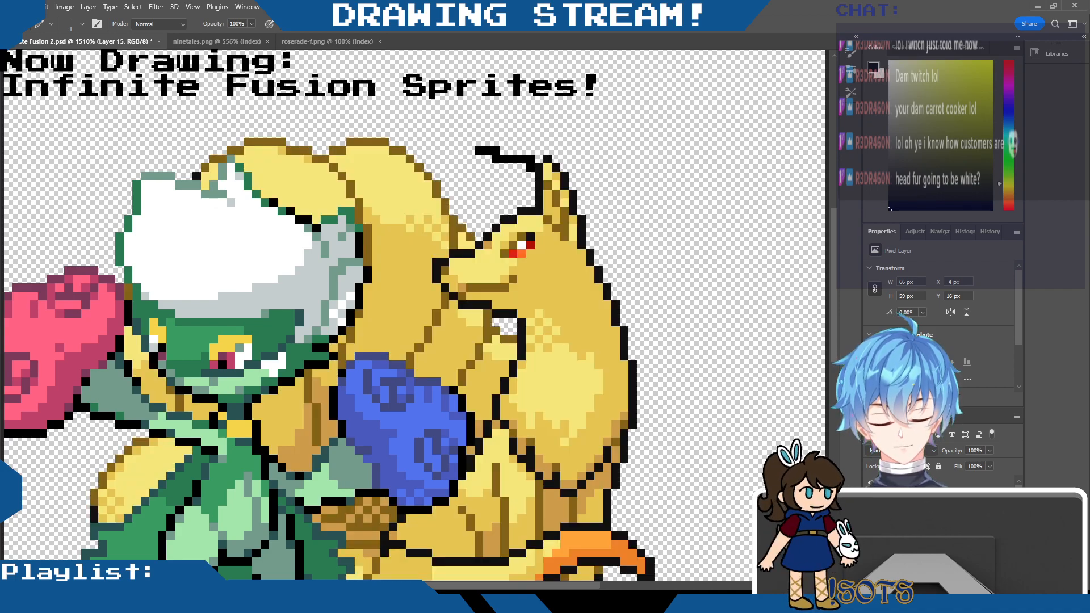
left_click(871, 516)
left_click(871, 517)
key("ctrl+z")
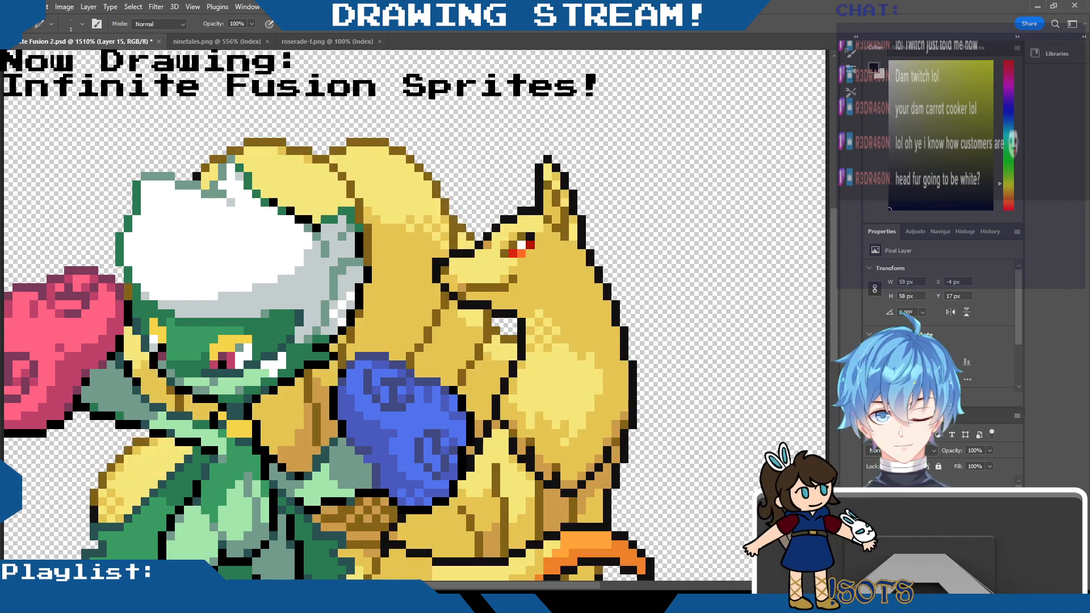
Identify the Ninetales layer by toggling its visibility and rename it rosetails.
left_click(920, 517)
left_click(872, 517)
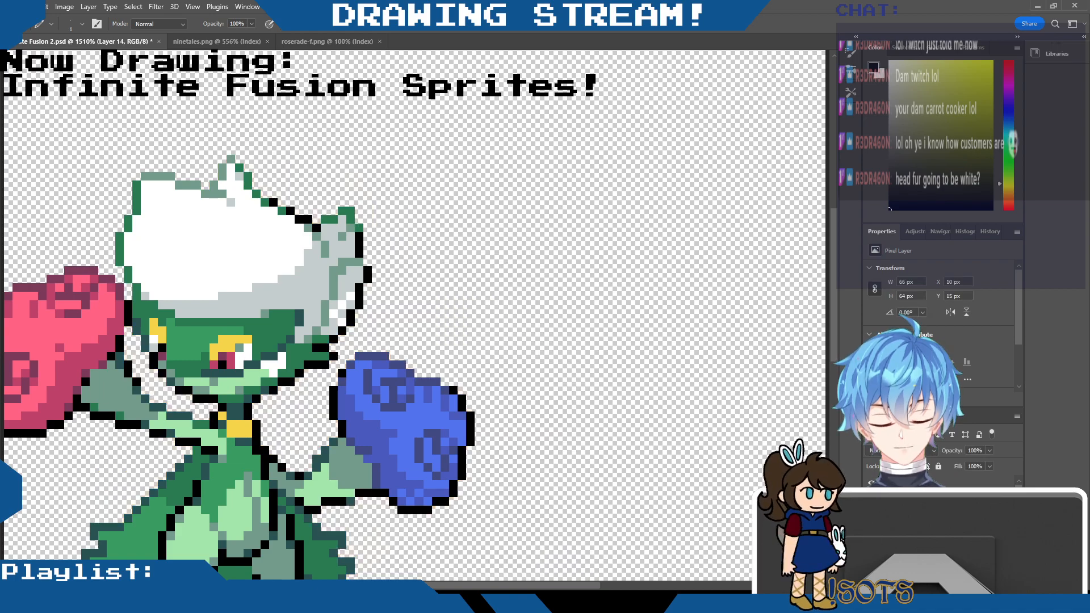
left_click(871, 516)
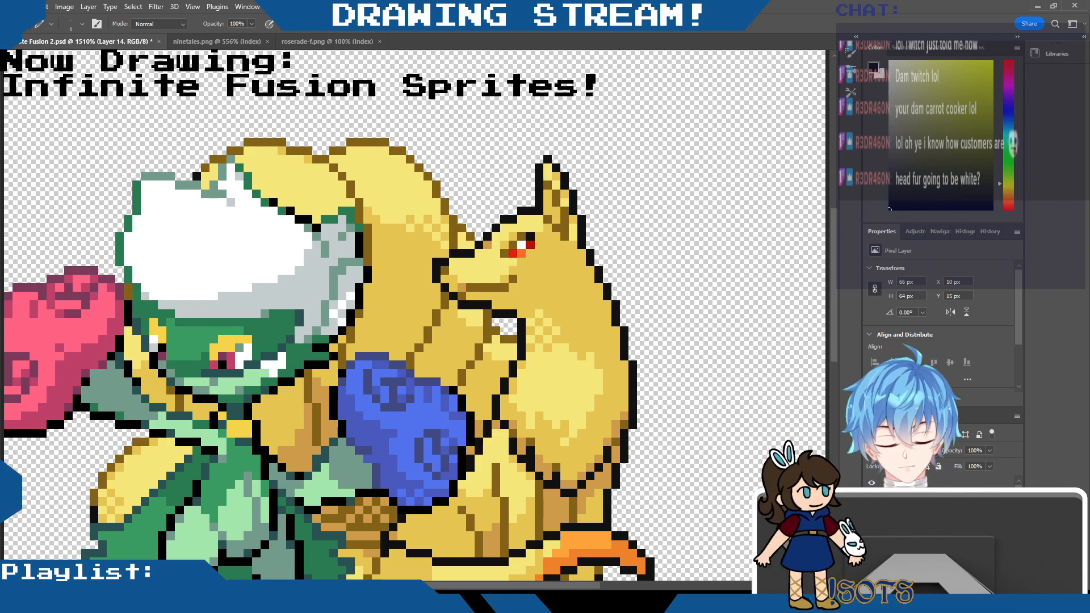
left_click(931, 528)
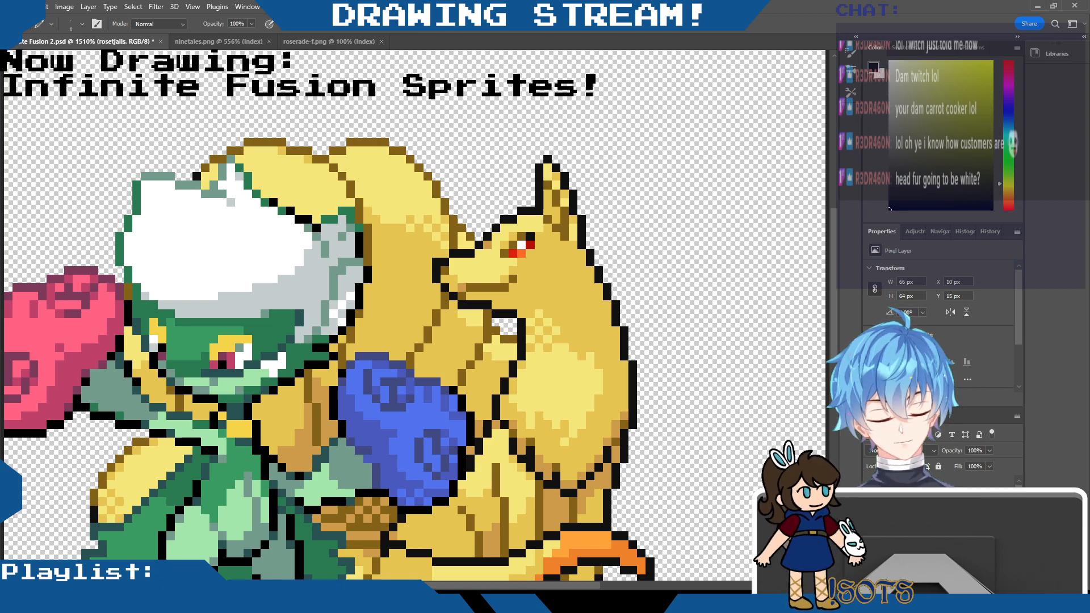
key("Return")
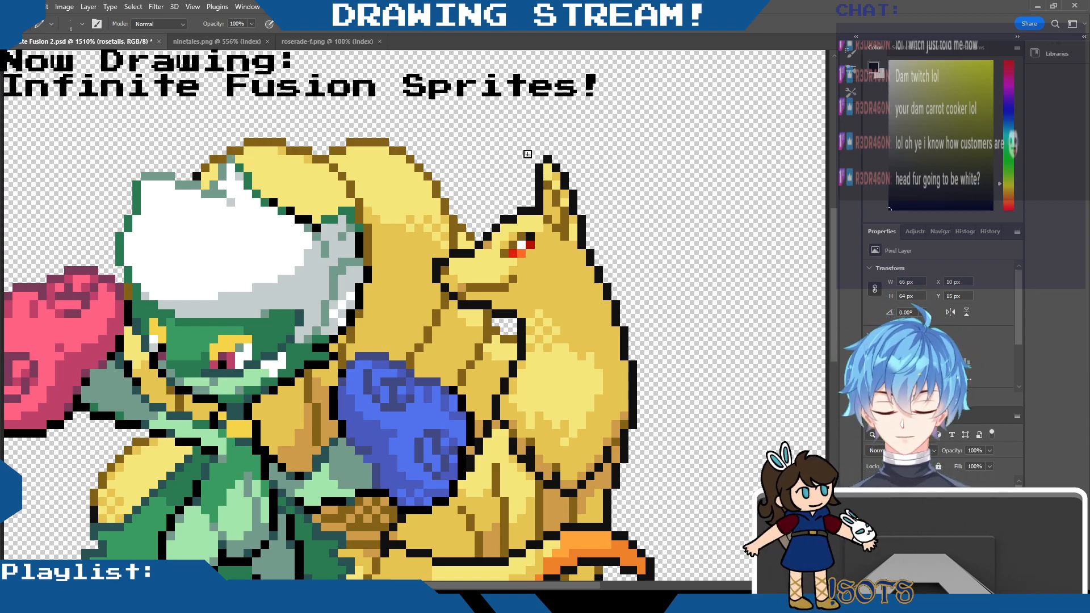
Outline a pointed black hair crest in front of the Ninetales' ear and a smaller spiky tuft behind it, and hide the Roserade sprite.
mouse_move(537, 160)
left_mouse_down()
mouse_move(461, 130)
mouse_move(480, 170)
mouse_move(394, 156)
mouse_move(397, 179)
mouse_move(442, 227)
mouse_move(475, 240)
mouse_move(461, 225)
left_mouse_up()
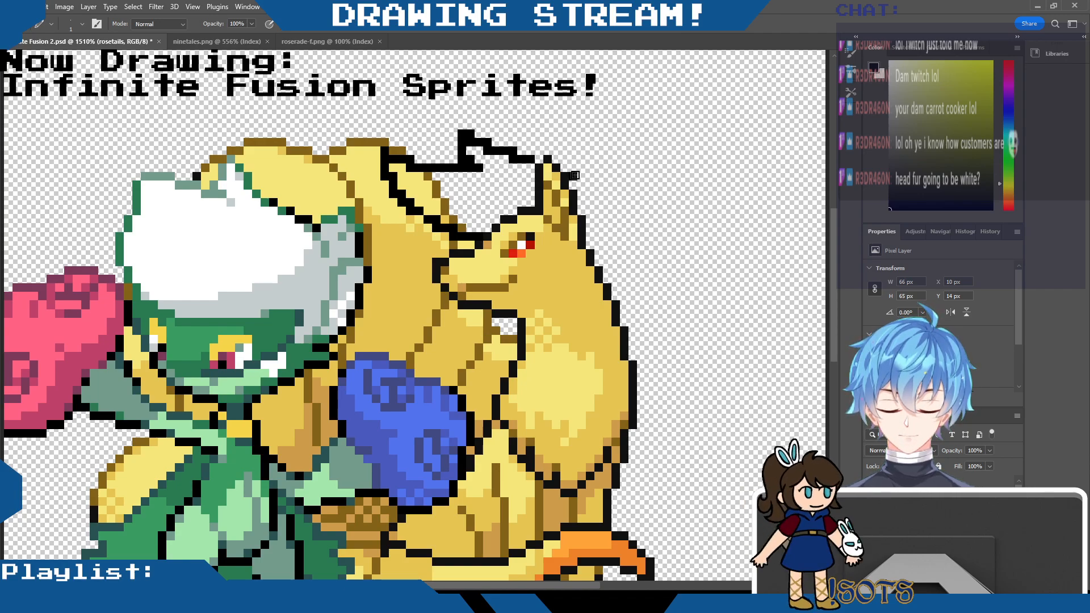
mouse_move(570, 176)
left_mouse_down()
mouse_move(591, 154)
mouse_move(600, 201)
mouse_move(616, 182)
mouse_move(608, 259)
left_mouse_up()
left_click(624, 186)
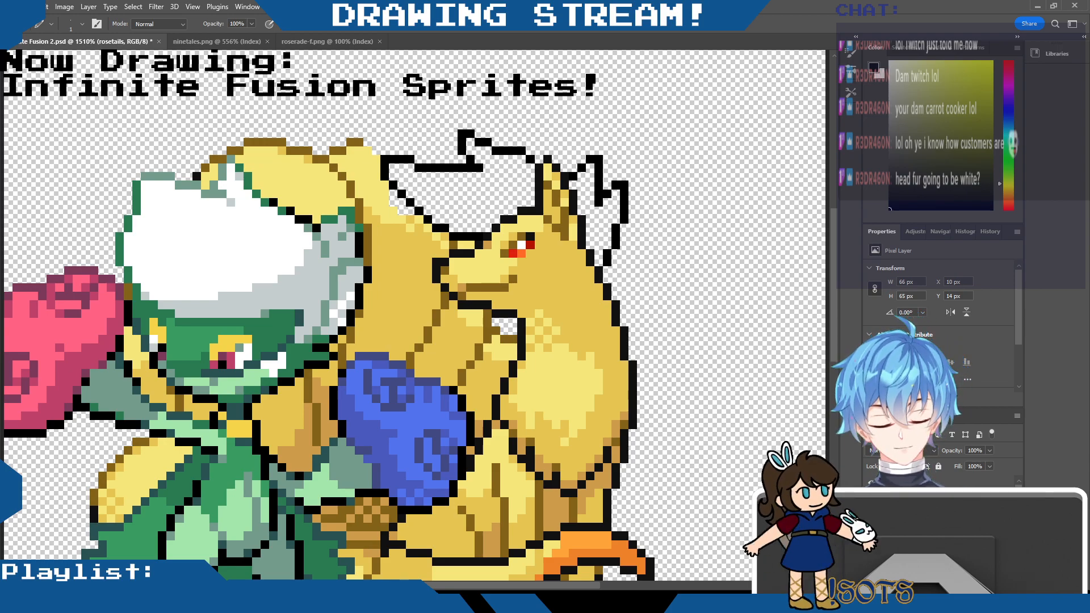
left_click(872, 483)
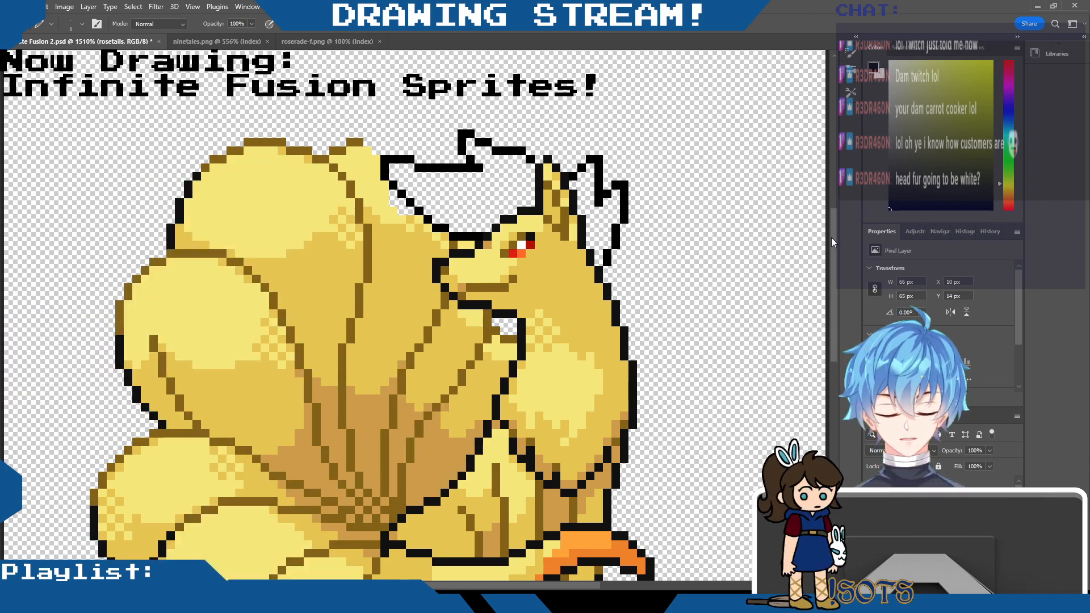
Try a curved black outline with a hooked tip in the empty area behind the Ninetales' head, and undo it.
mouse_move(831, 238)
left_mouse_down()
mouse_move(826, 281)
mouse_move(824, 247)
left_mouse_up()
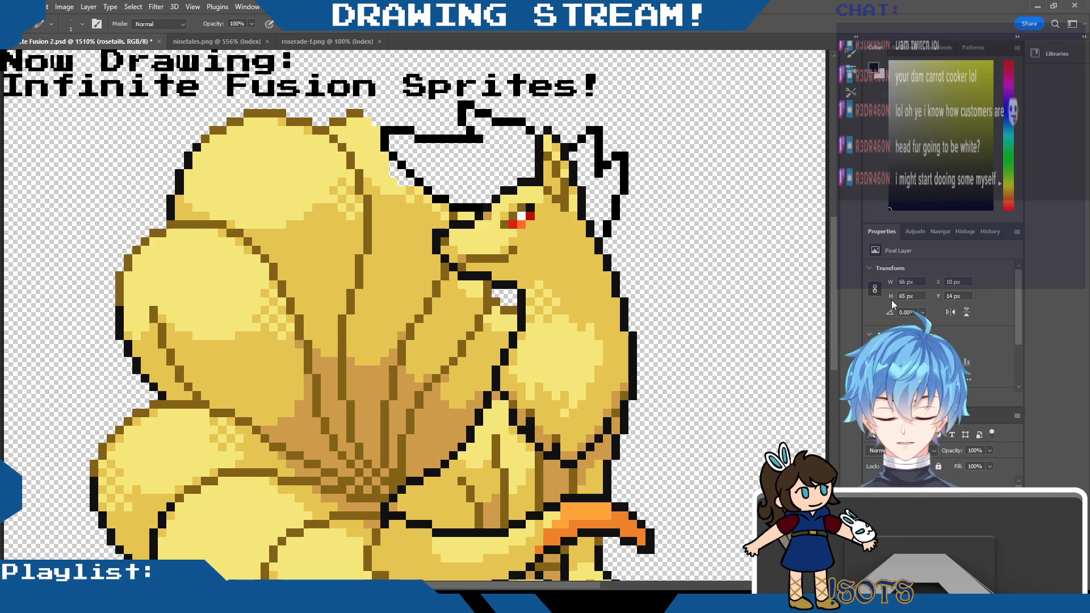
left_click_drag(831, 273, 830, 311)
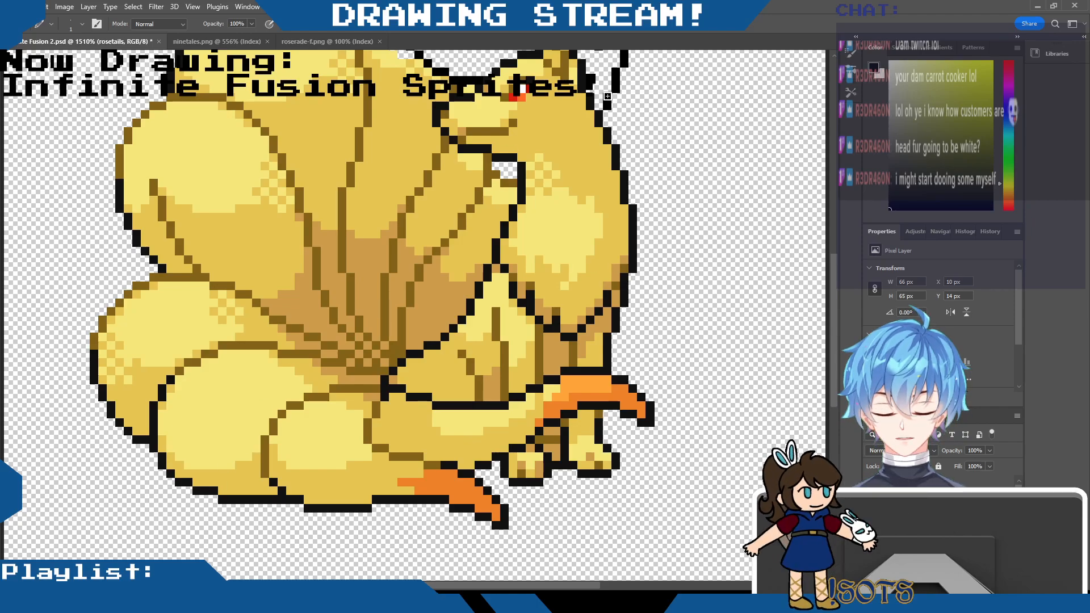
left_click_drag(833, 268, 837, 223)
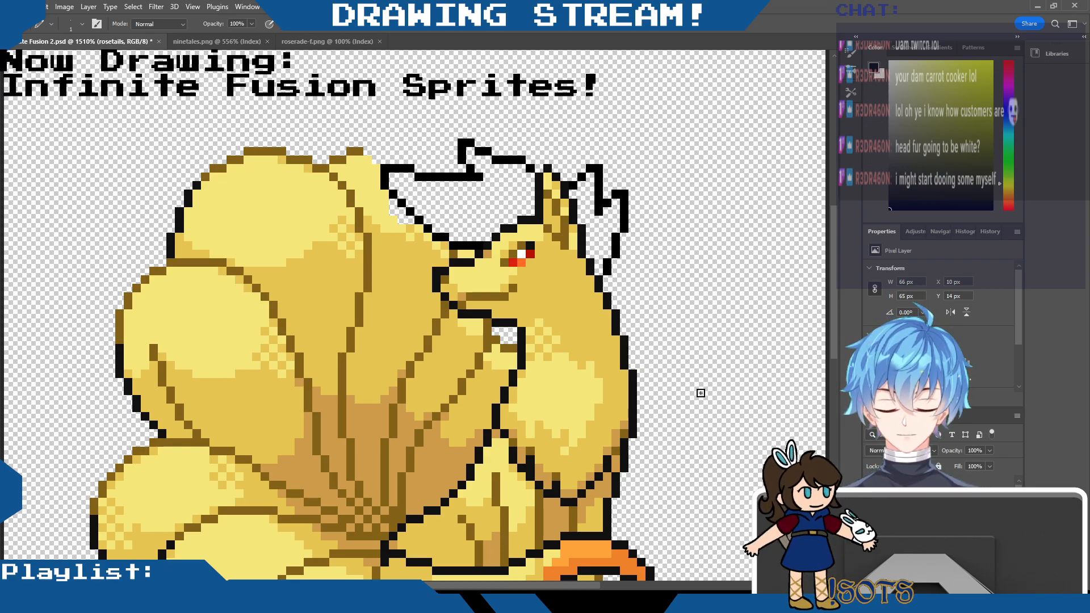
left_click_drag(443, 585, 493, 585)
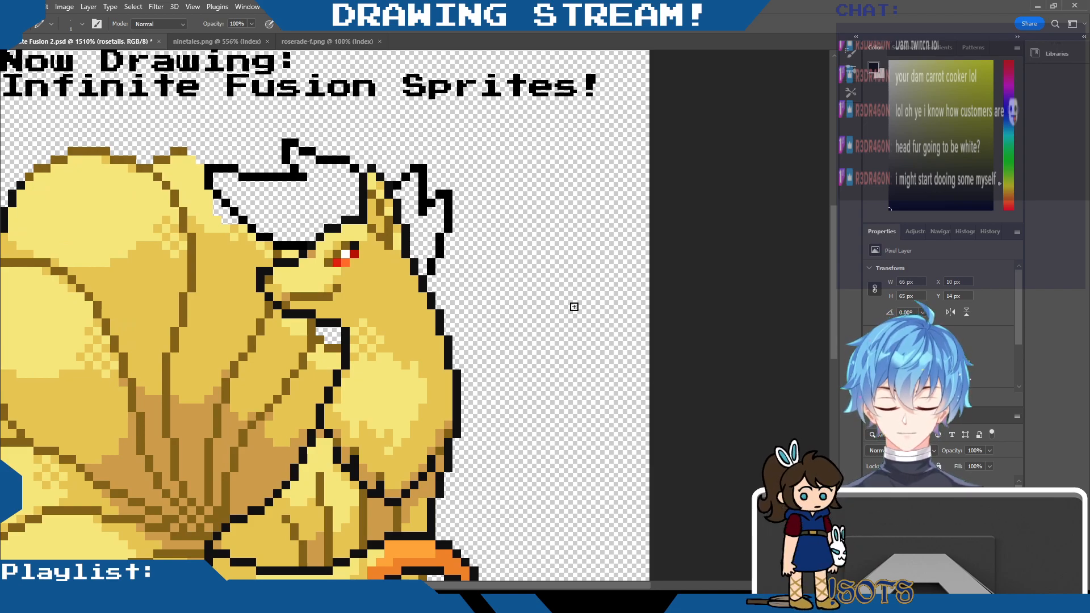
mouse_move(576, 296)
left_mouse_down()
mouse_move(588, 272)
mouse_move(585, 167)
mouse_move(506, 183)
mouse_move(553, 193)
mouse_move(533, 197)
mouse_move(528, 240)
mouse_move(588, 285)
left_mouse_up()
key("ctrl+z")
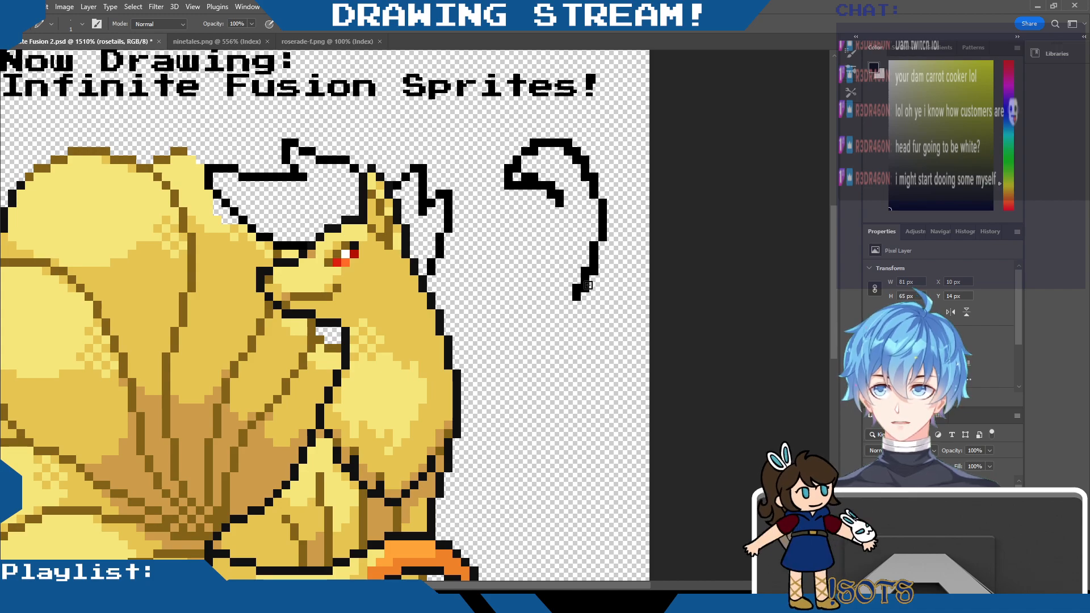
key("ctrl+z")
key("ctrl+z")
key("ctrl+z")
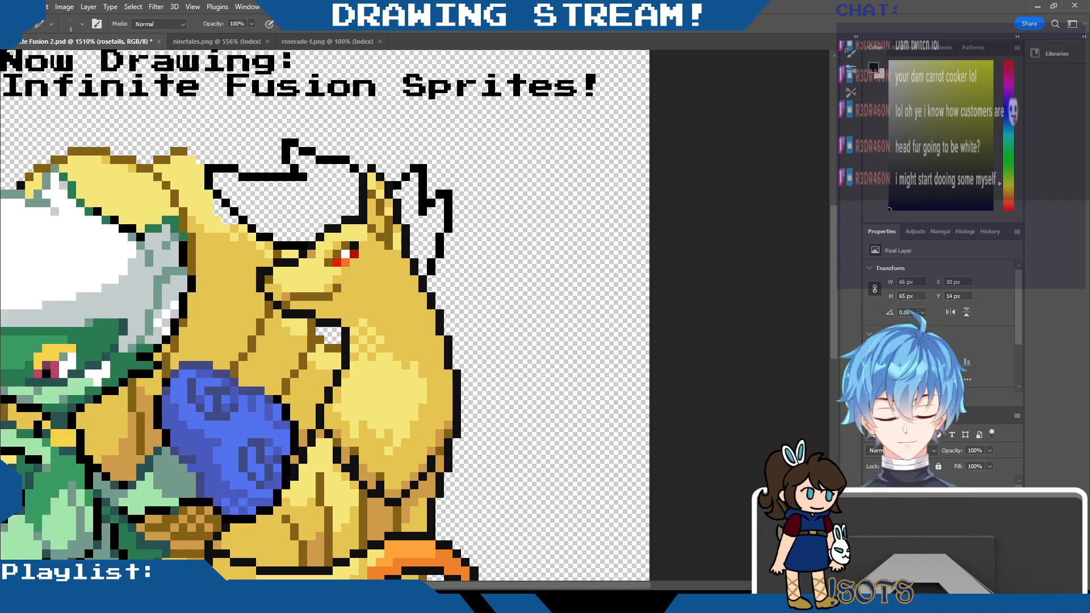
key("ctrl+shift+z")
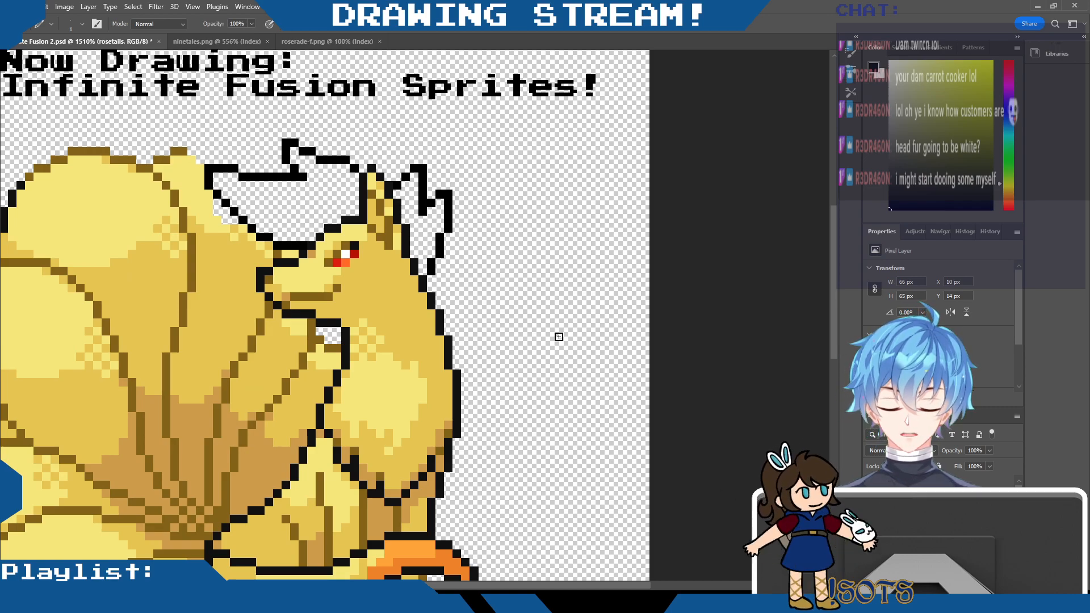
Sketch two long, pointed leaf-shaped outlines in black in the empty area behind the Ninetales' head.
mouse_move(593, 268)
left_mouse_down()
mouse_move(573, 151)
mouse_move(517, 74)
left_mouse_up()
mouse_move(494, 136)
left_mouse_down()
mouse_move(546, 282)
mouse_move(635, 135)
mouse_move(579, 92)
left_mouse_up()
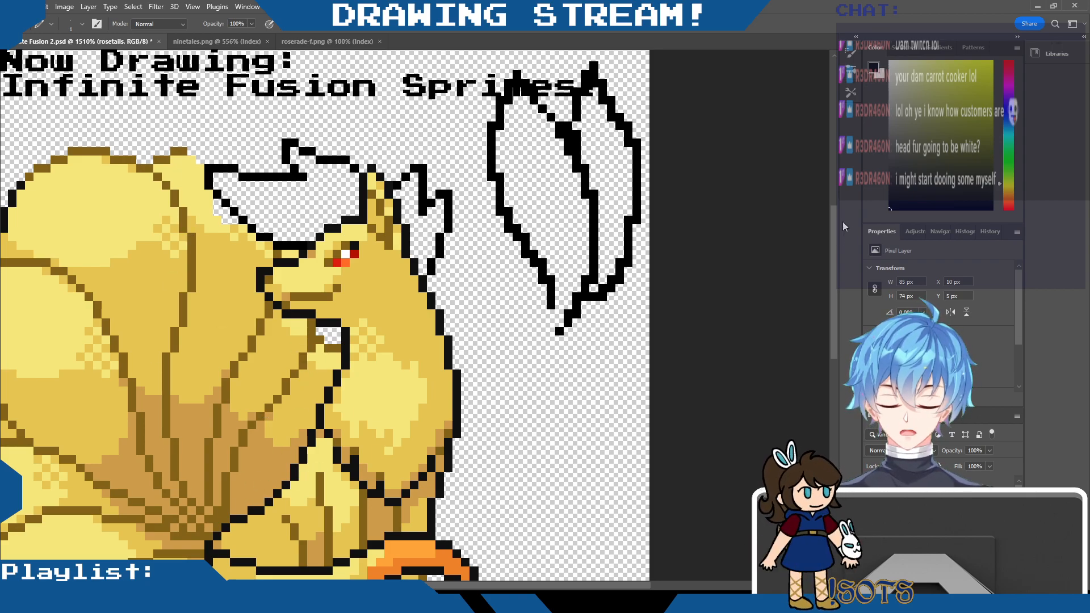
mouse_move(833, 234)
left_mouse_down()
mouse_move(825, 301)
mouse_move(833, 241)
left_mouse_up()
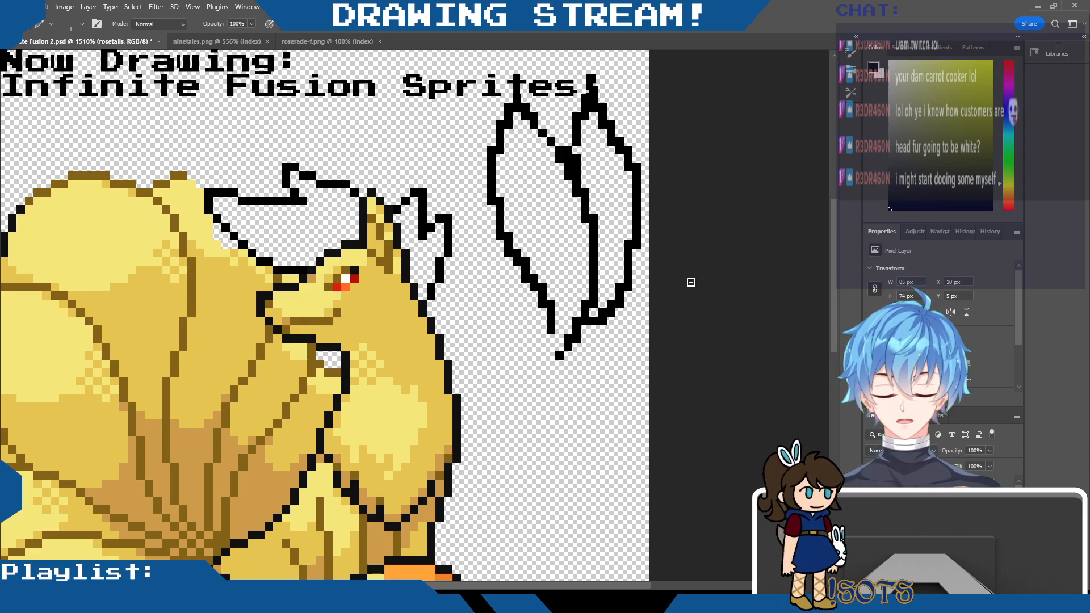
Lasso the leaf-shaped sketches beside the Ninetales, delete them and clear the selection.
key("l")
mouse_move(514, 68)
left_mouse_down()
mouse_move(471, 119)
mouse_move(516, 348)
mouse_move(648, 277)
mouse_move(650, 88)
mouse_move(486, 100)
left_mouse_up()
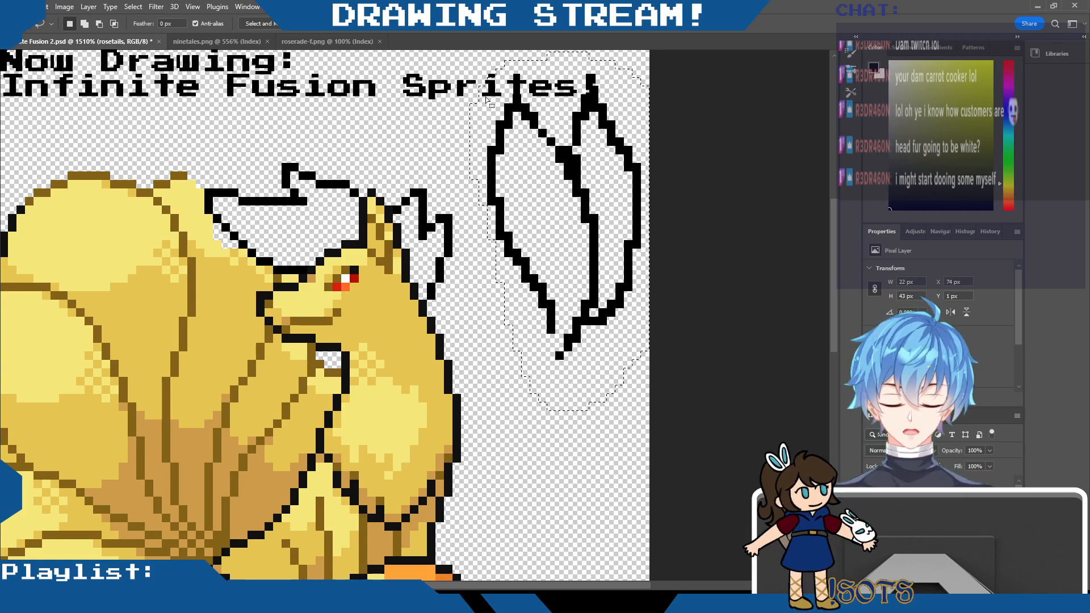
key("Delete")
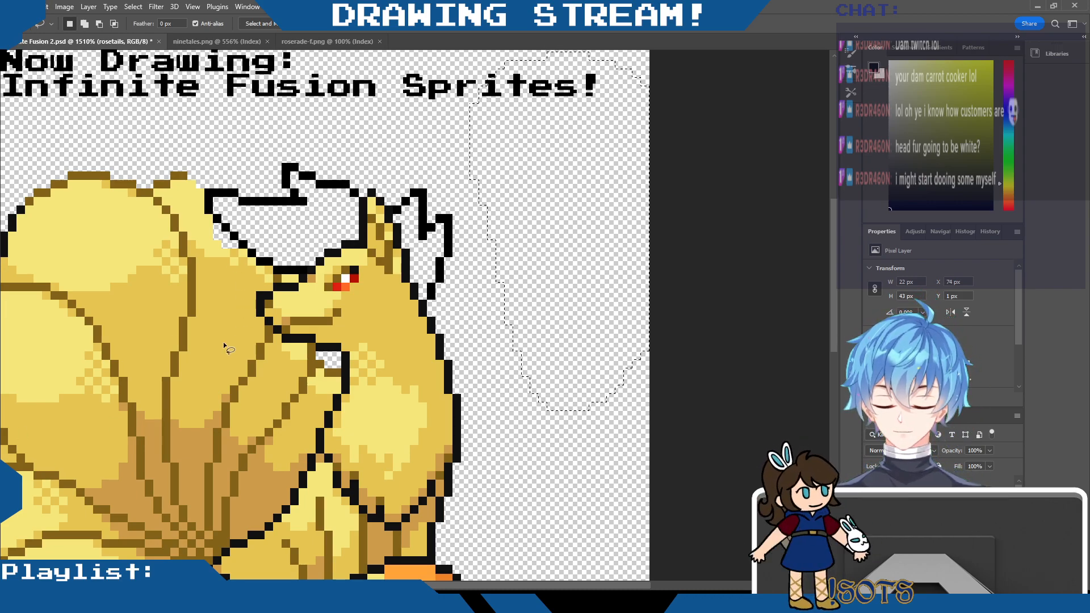
key("ctrl+d")
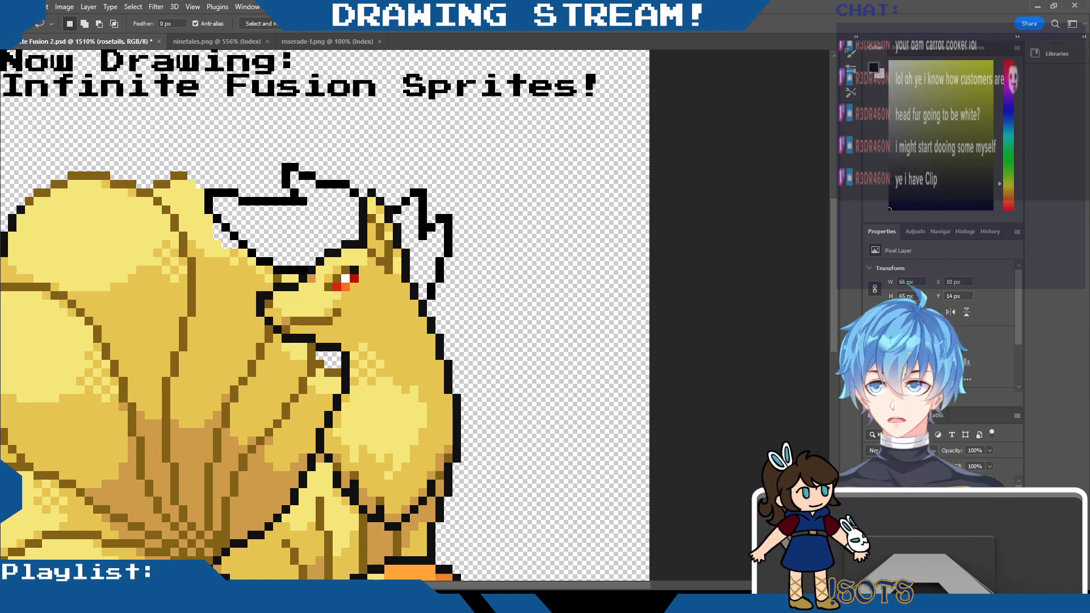
Erase a thin gap separating the rear tails from the hair crest, muzzle, chest, back and front curled tail.
left_click_drag(590, 586, 526, 587)
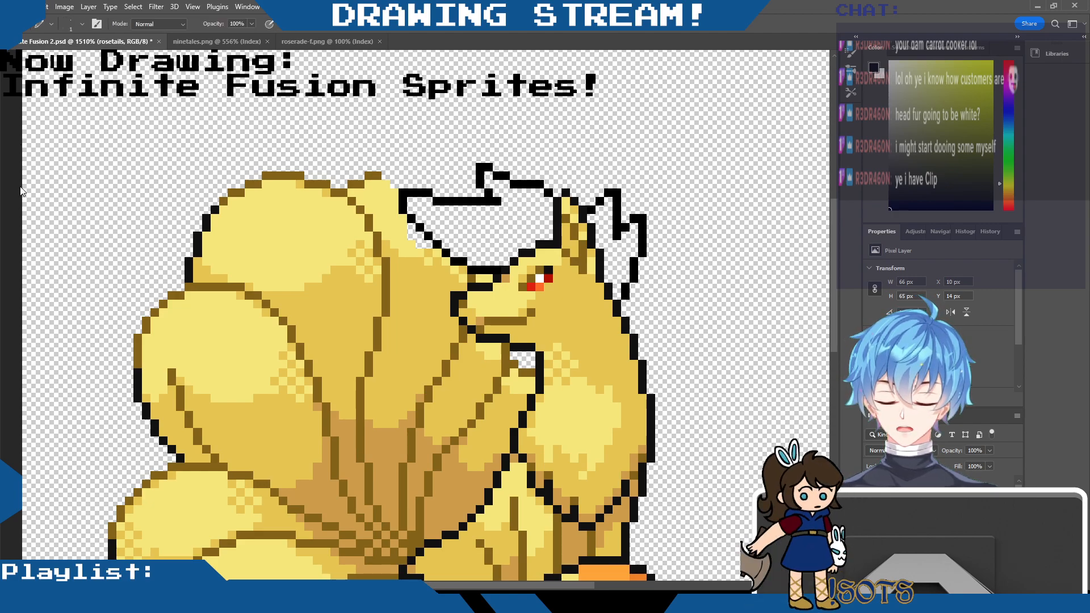
key("b")
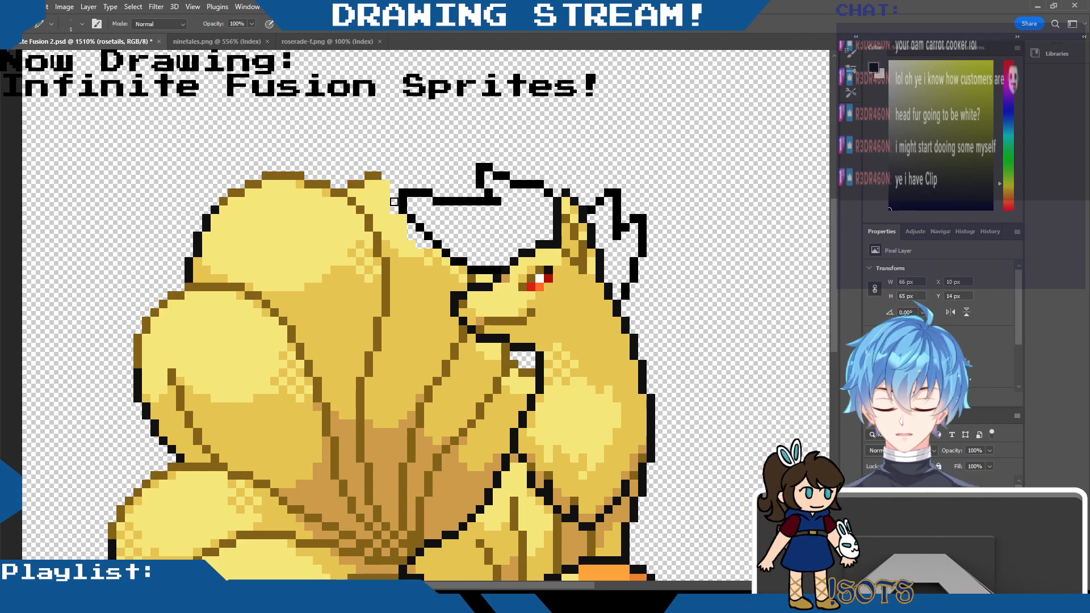
mouse_move(403, 218)
left_mouse_down()
mouse_move(415, 254)
mouse_move(424, 245)
mouse_move(440, 259)
left_mouse_up()
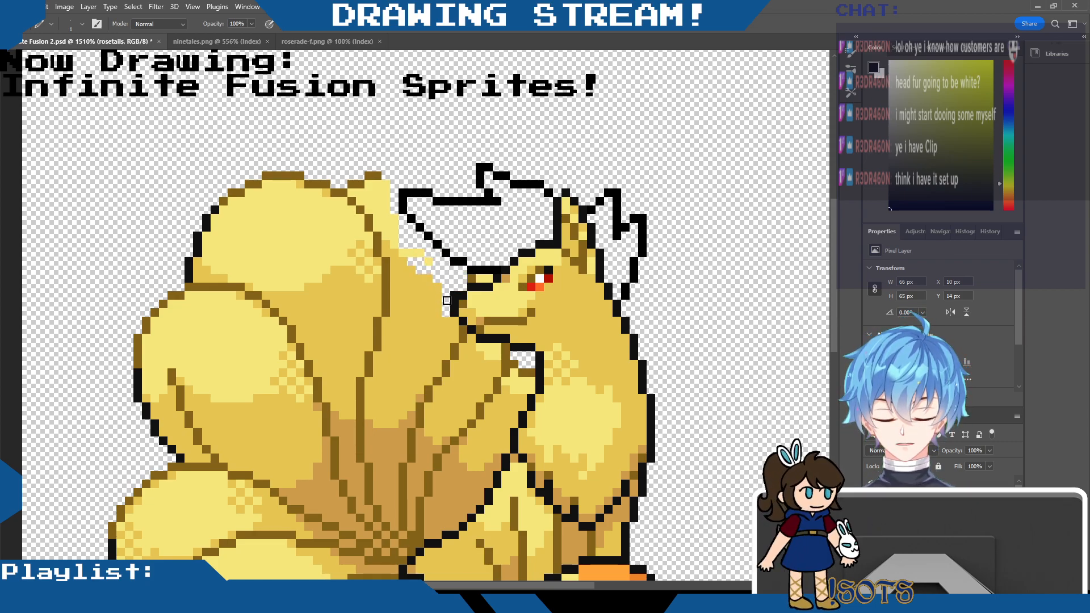
scroll(830, 285, "down", 4)
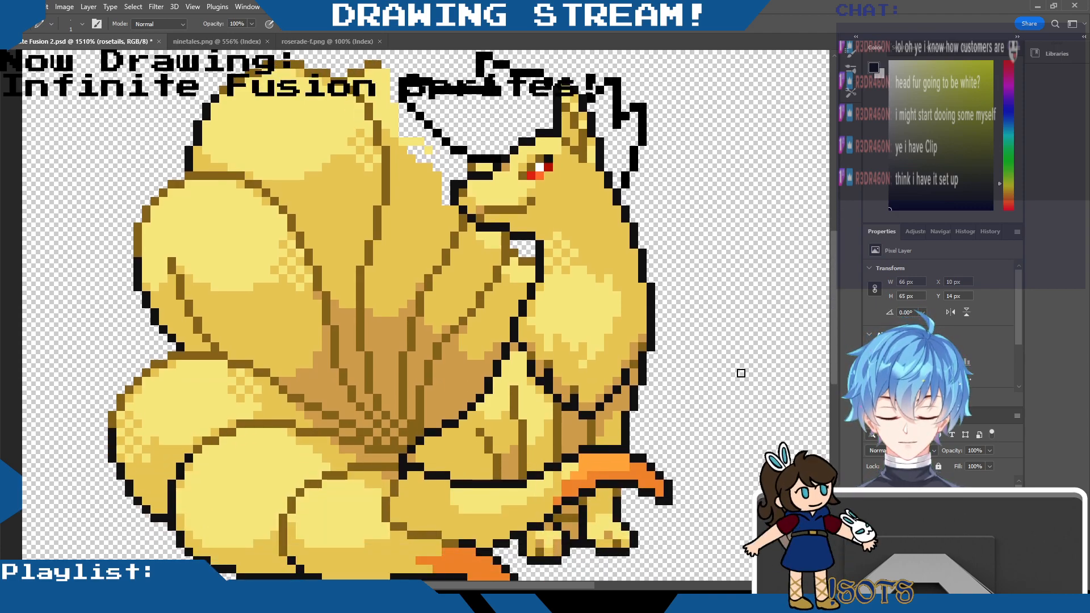
mouse_move(420, 146)
left_mouse_down()
mouse_move(395, 144)
mouse_move(386, 107)
left_mouse_up()
mouse_move(461, 218)
left_mouse_down()
mouse_move(463, 235)
mouse_move(517, 253)
left_mouse_up()
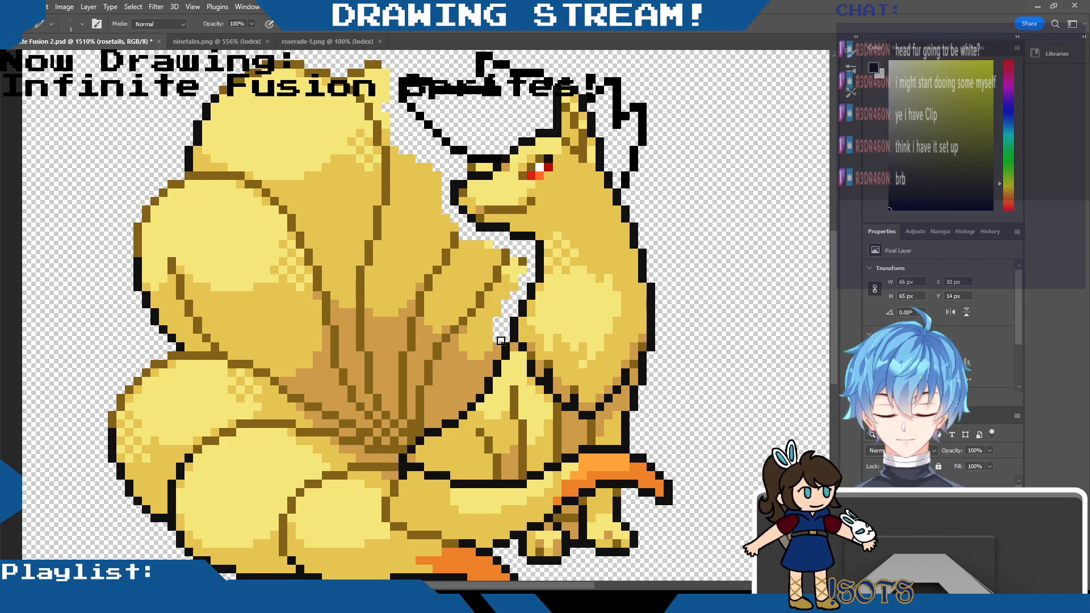
left_click_drag(517, 263, 487, 287)
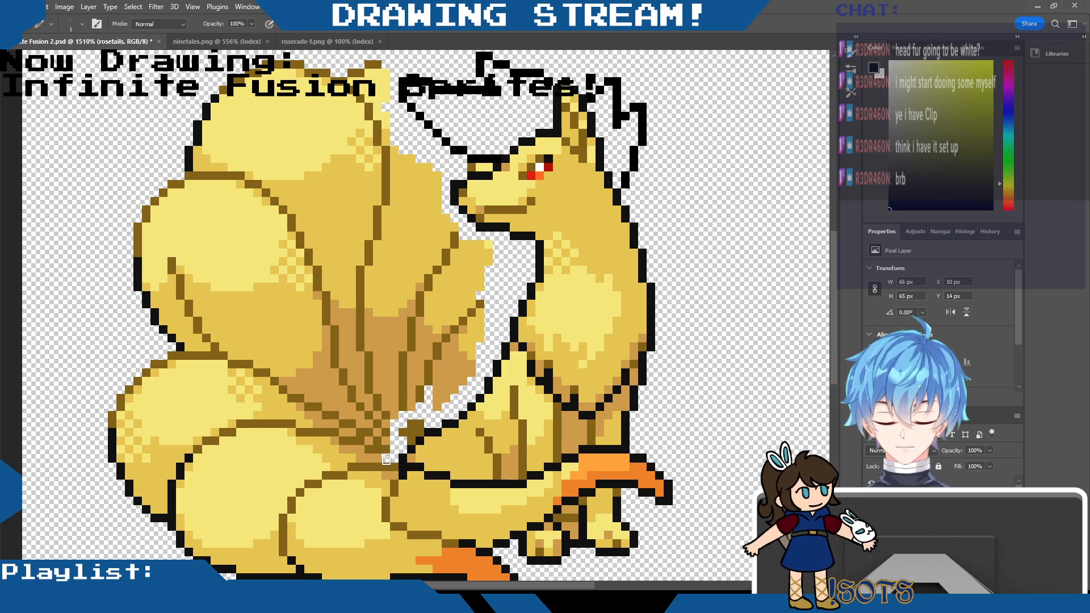
scroll(793, 333, "down", 3)
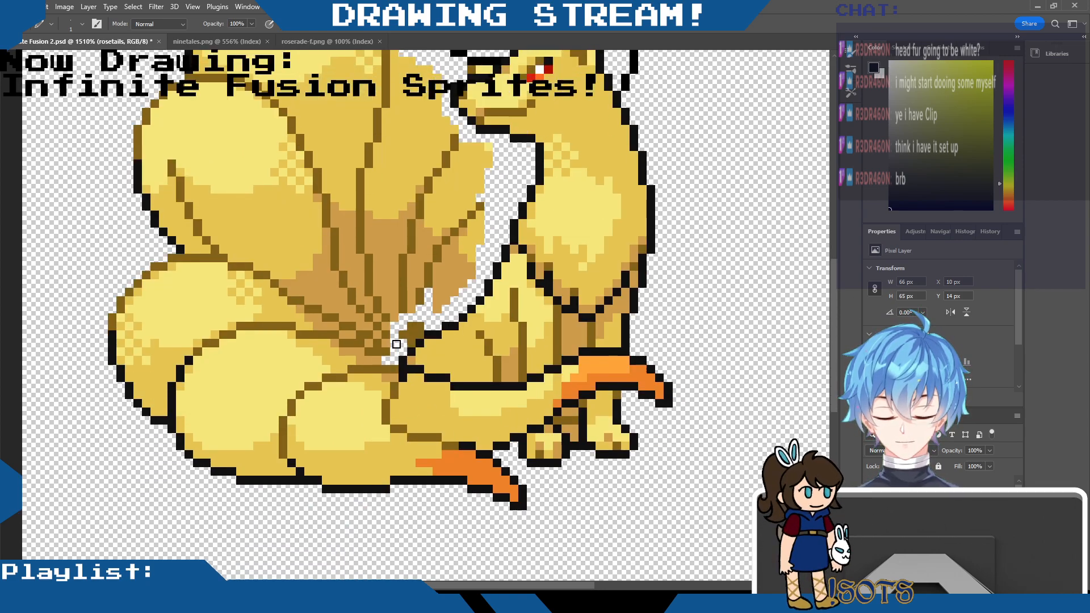
mouse_move(389, 347)
left_mouse_down()
mouse_move(315, 376)
mouse_move(270, 407)
mouse_move(292, 390)
mouse_move(274, 412)
mouse_move(284, 470)
left_mouse_up()
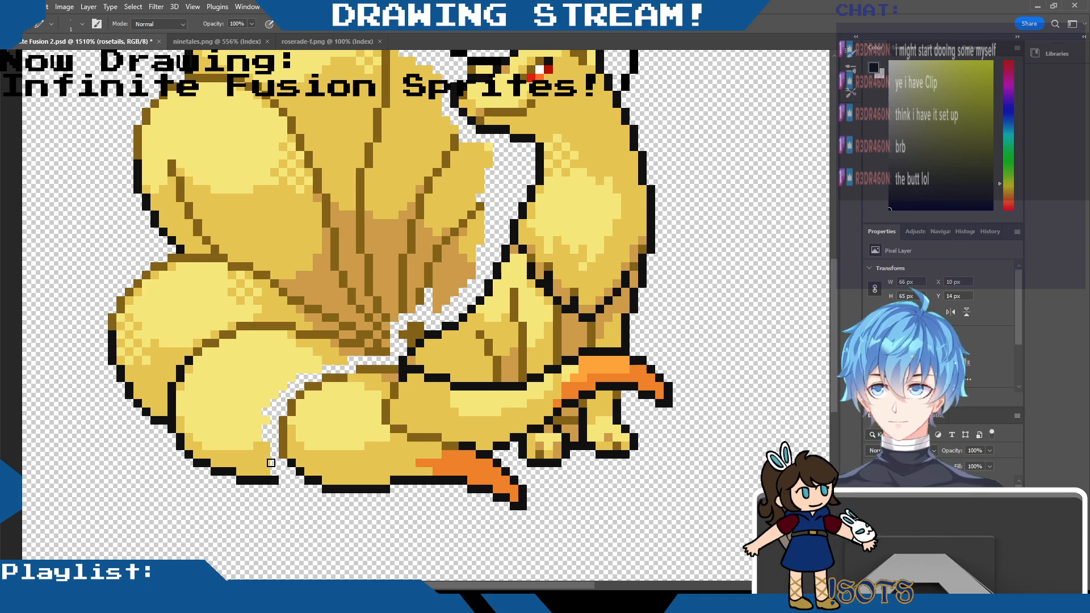
Lasso the large upper tails behind the Ninetales' body, delete them and clear the selection.
left_click_drag(830, 292, 826, 262)
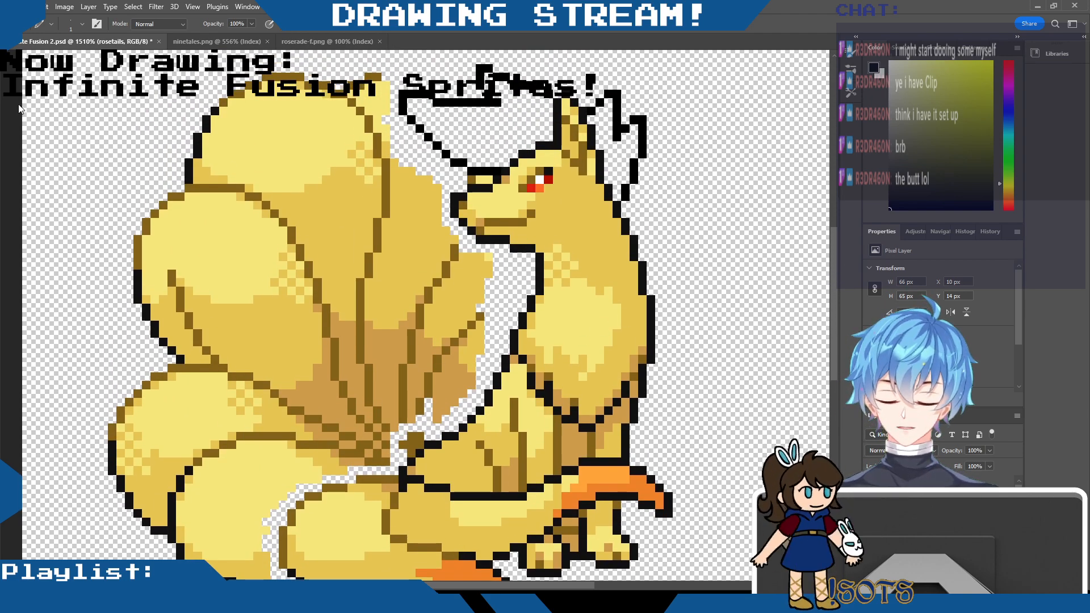
key("l")
mouse_move(393, 86)
left_mouse_down()
mouse_move(402, 133)
mouse_move(452, 193)
mouse_move(447, 218)
mouse_move(495, 256)
mouse_move(503, 307)
mouse_move(486, 381)
mouse_move(457, 423)
mouse_move(394, 442)
mouse_move(383, 477)
mouse_move(316, 494)
mouse_move(141, 401)
mouse_move(161, 94)
mouse_move(284, 57)
mouse_move(386, 59)
left_mouse_up()
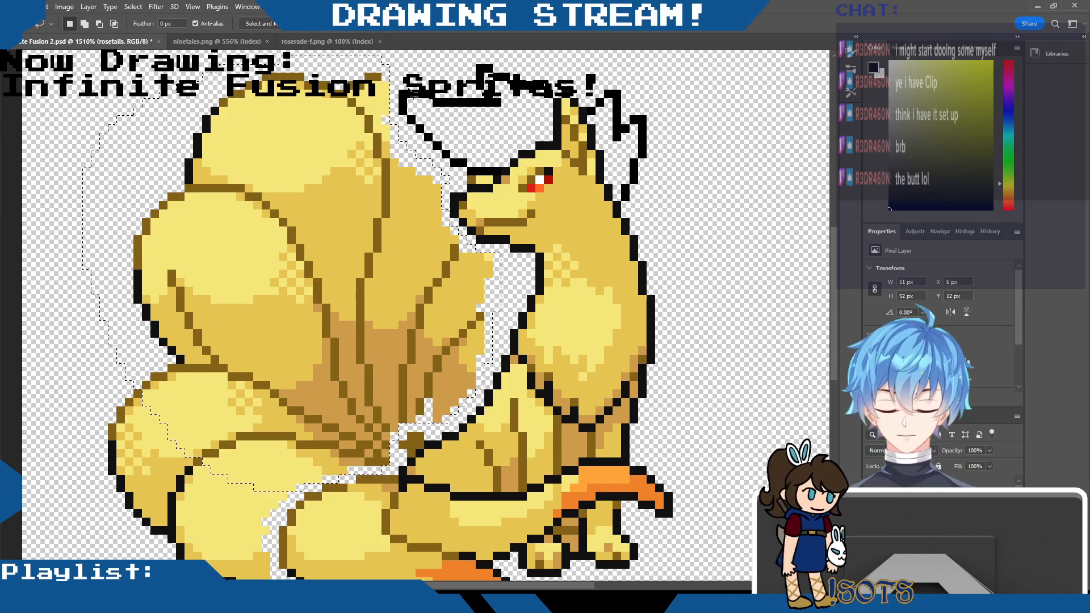
key("Delete")
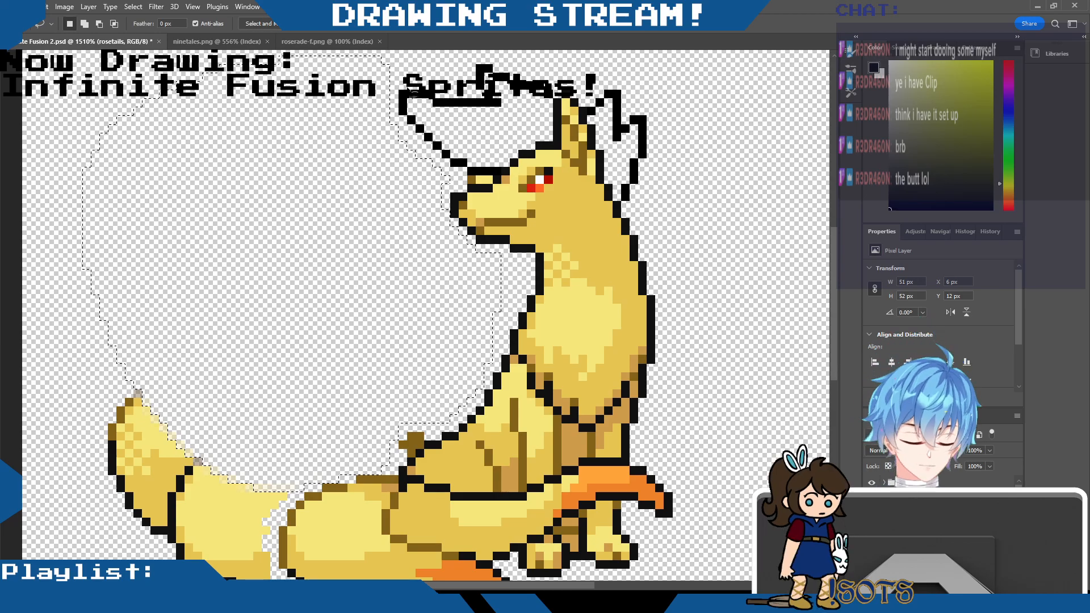
key("ctrl+d")
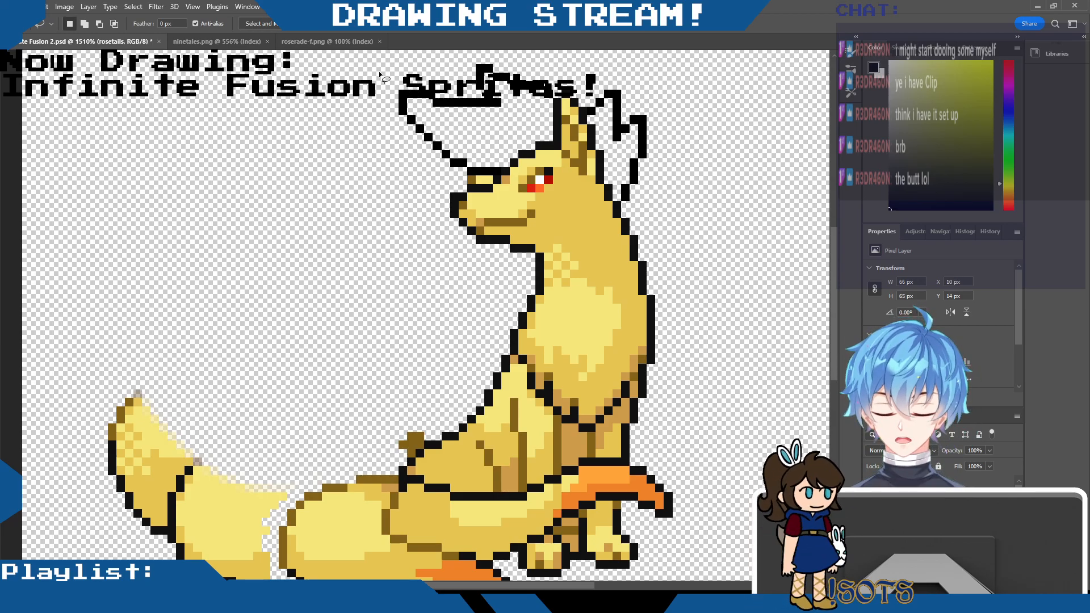
Erase the stray brown pixels on the back and the two leftover rear tail pieces, keeping the front curled tails.
scroll(829, 267, "down", 3)
scroll(824, 284, "down", 2)
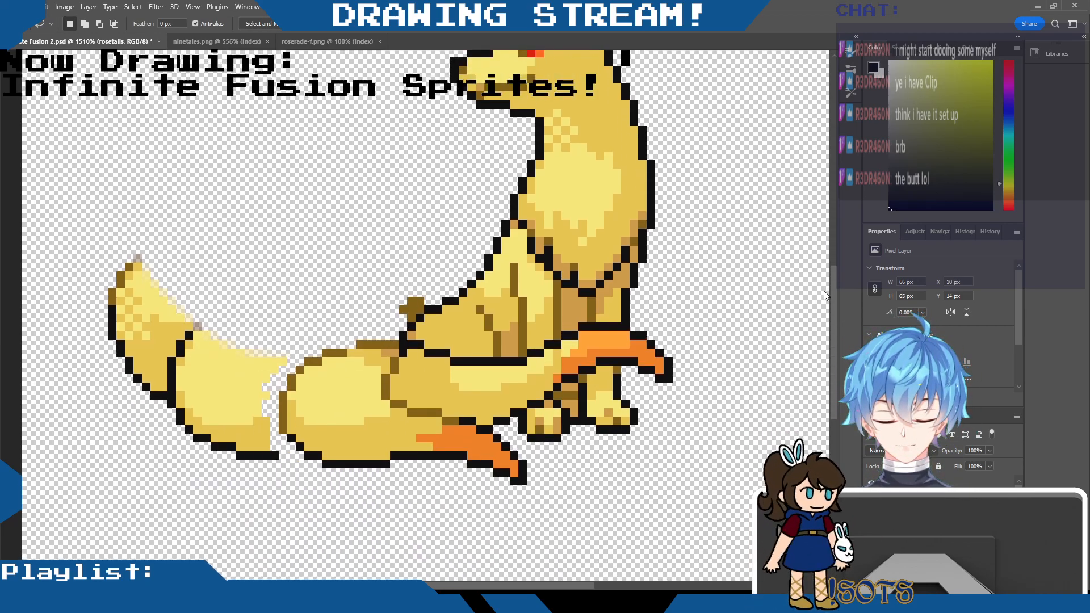
left_click(21, 192)
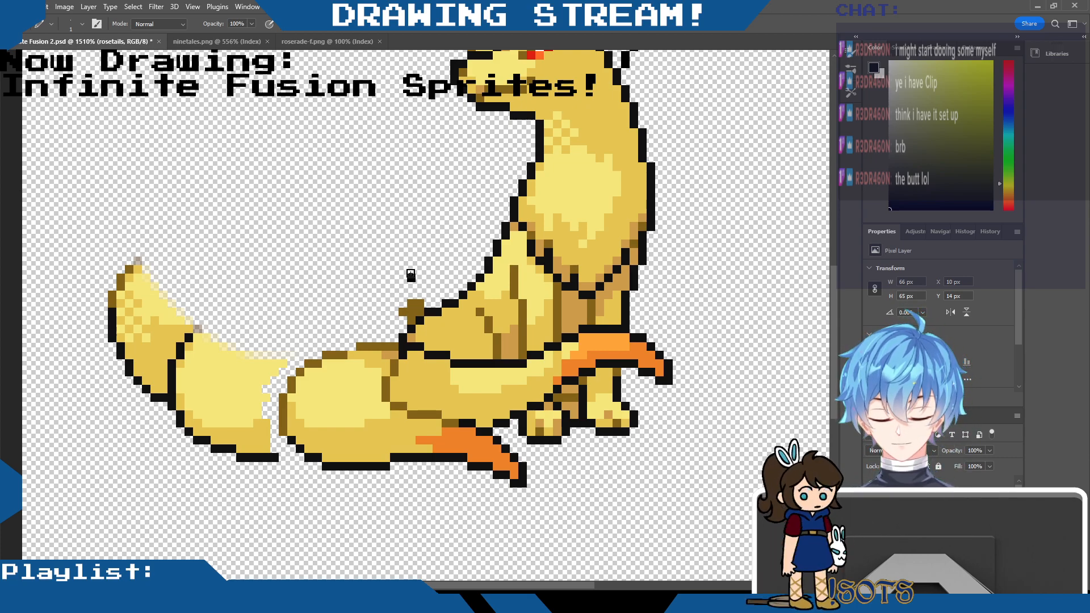
left_click_drag(408, 304, 420, 309)
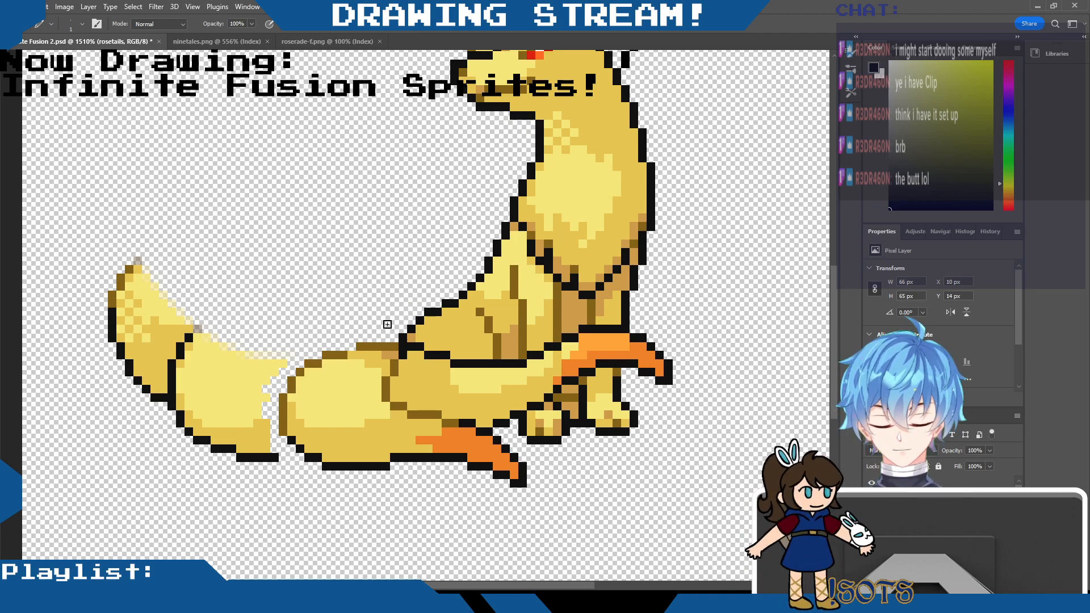
mouse_move(276, 357)
left_mouse_down()
mouse_move(262, 434)
mouse_move(274, 463)
mouse_move(262, 441)
left_mouse_up()
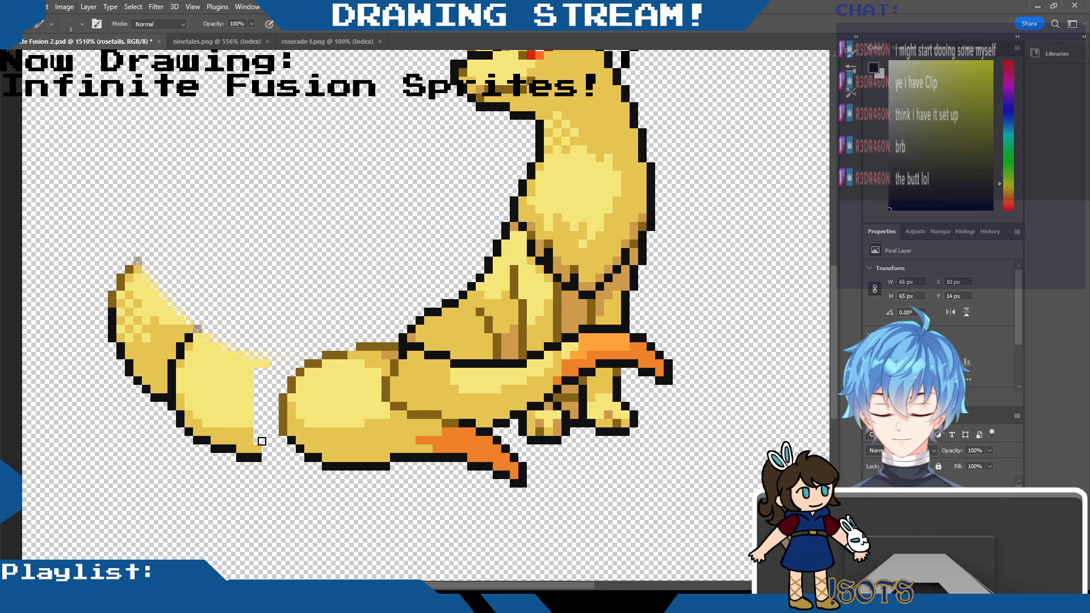
mouse_move(247, 373)
left_mouse_down()
mouse_move(173, 324)
mouse_move(147, 280)
mouse_move(191, 339)
mouse_move(193, 326)
mouse_move(221, 329)
left_mouse_up()
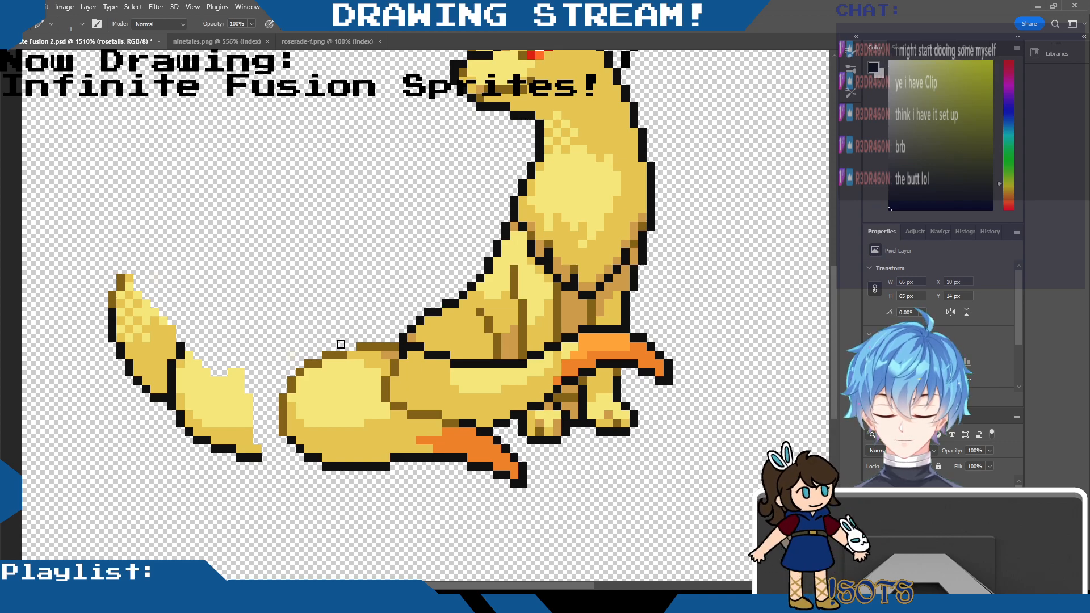
mouse_move(234, 372)
left_mouse_down()
mouse_move(255, 431)
mouse_move(231, 368)
mouse_move(256, 418)
mouse_move(254, 438)
mouse_move(235, 447)
mouse_move(156, 294)
mouse_move(161, 355)
mouse_move(123, 326)
mouse_move(117, 271)
mouse_move(112, 325)
mouse_move(141, 383)
mouse_move(137, 411)
mouse_move(126, 405)
mouse_move(151, 402)
left_mouse_up()
mouse_move(148, 250)
left_mouse_down()
mouse_move(115, 305)
mouse_move(105, 361)
mouse_move(159, 354)
mouse_move(161, 337)
mouse_move(205, 377)
mouse_move(237, 458)
mouse_move(176, 377)
mouse_move(188, 390)
mouse_move(172, 390)
left_mouse_up()
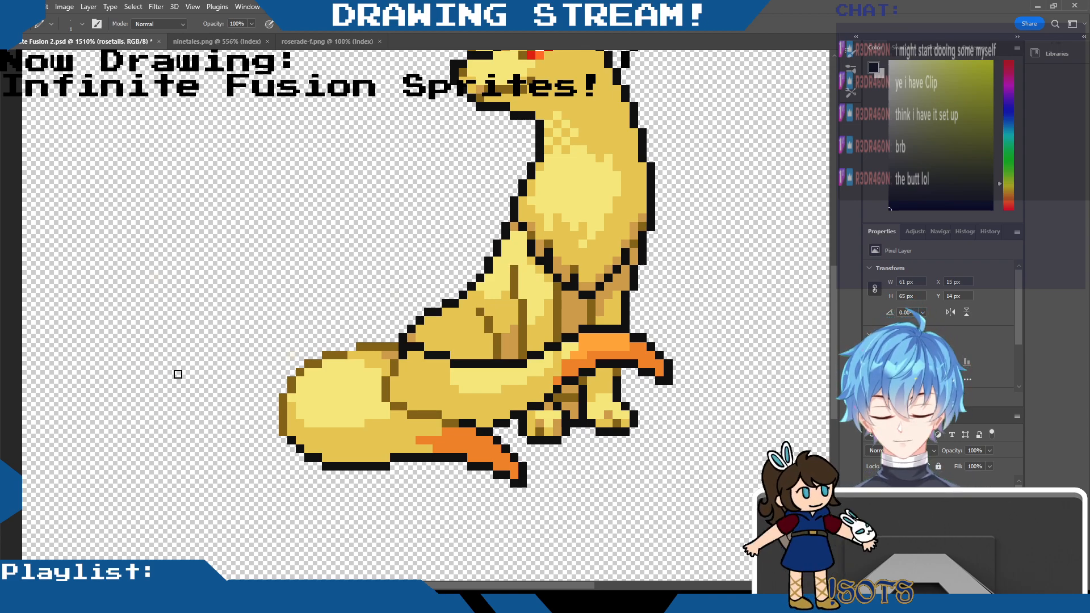
Outline two long, curved black tails with pointed tips rising side by side from the Ninetales' back, redrawing the first tail's outer edge.
left_click_drag(833, 290, 832, 281)
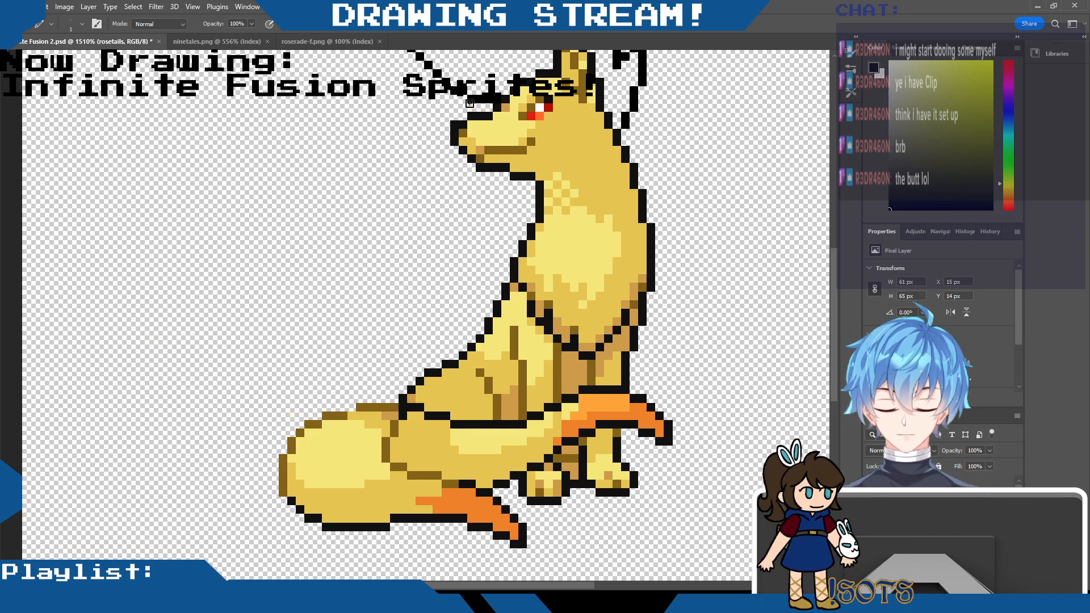
mouse_move(833, 285)
left_mouse_down()
mouse_move(833, 271)
mouse_move(832, 281)
left_mouse_up()
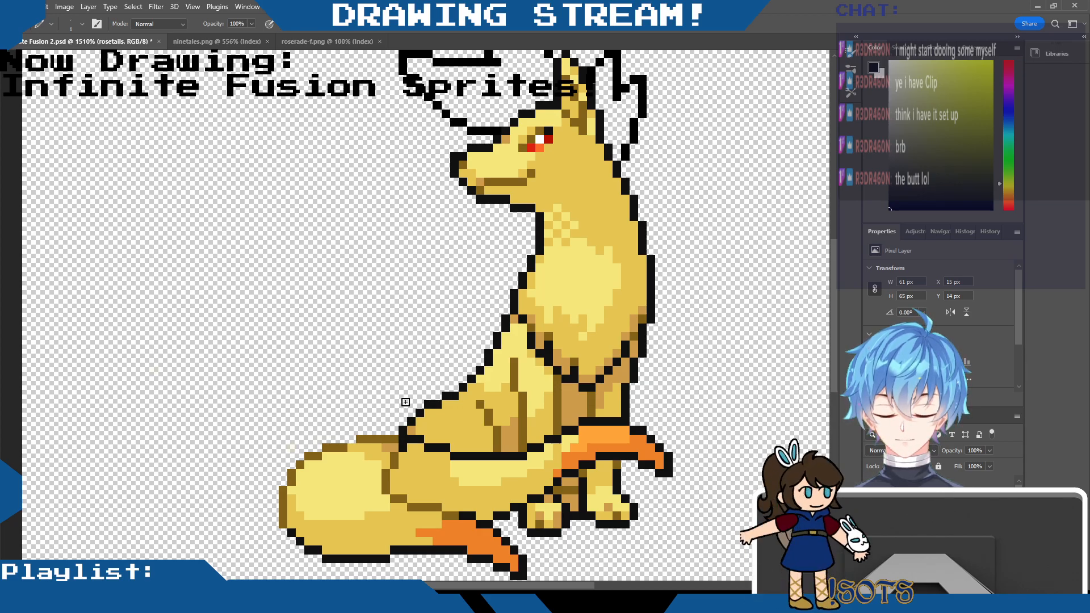
mouse_move(415, 406)
left_mouse_down()
mouse_move(411, 371)
mouse_move(377, 315)
mouse_move(237, 207)
mouse_move(217, 133)
mouse_move(188, 197)
mouse_move(194, 268)
mouse_move(221, 324)
mouse_move(344, 400)
left_mouse_up()
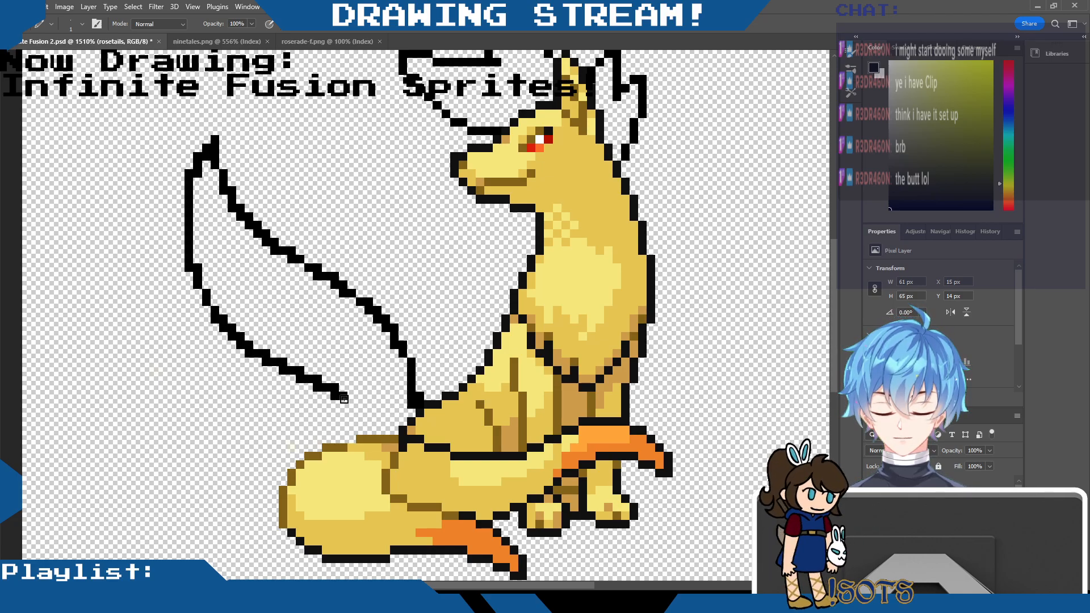
key("ctrl+z")
mouse_move(206, 149)
left_mouse_down()
mouse_move(201, 226)
mouse_move(233, 304)
mouse_move(378, 442)
left_mouse_up()
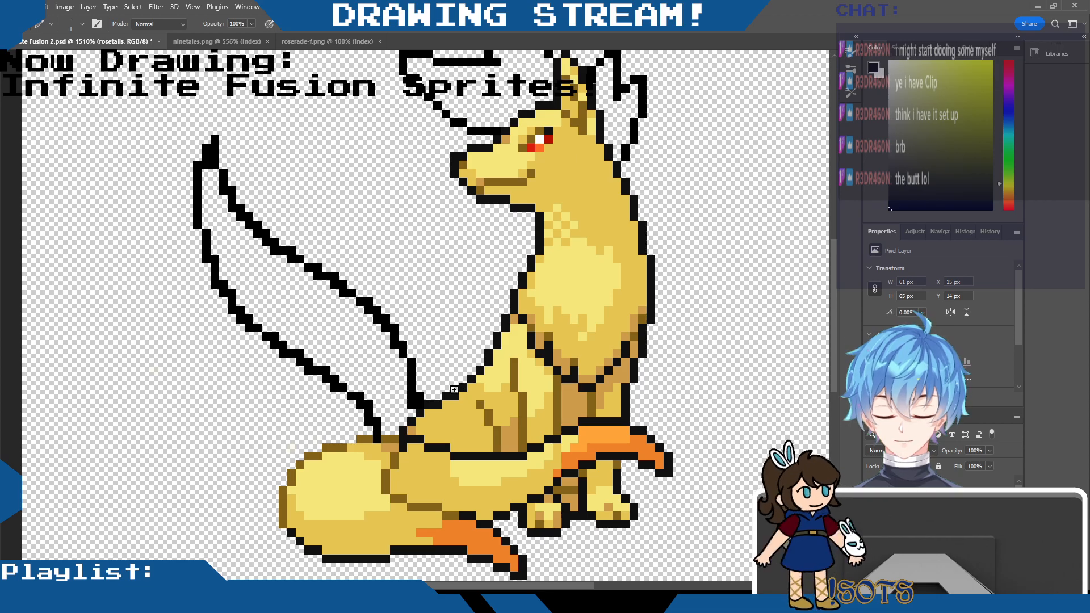
mouse_move(455, 390)
left_mouse_down()
mouse_move(456, 319)
mouse_move(418, 262)
mouse_move(316, 161)
mouse_move(304, 85)
mouse_move(279, 128)
mouse_move(310, 267)
left_mouse_up()
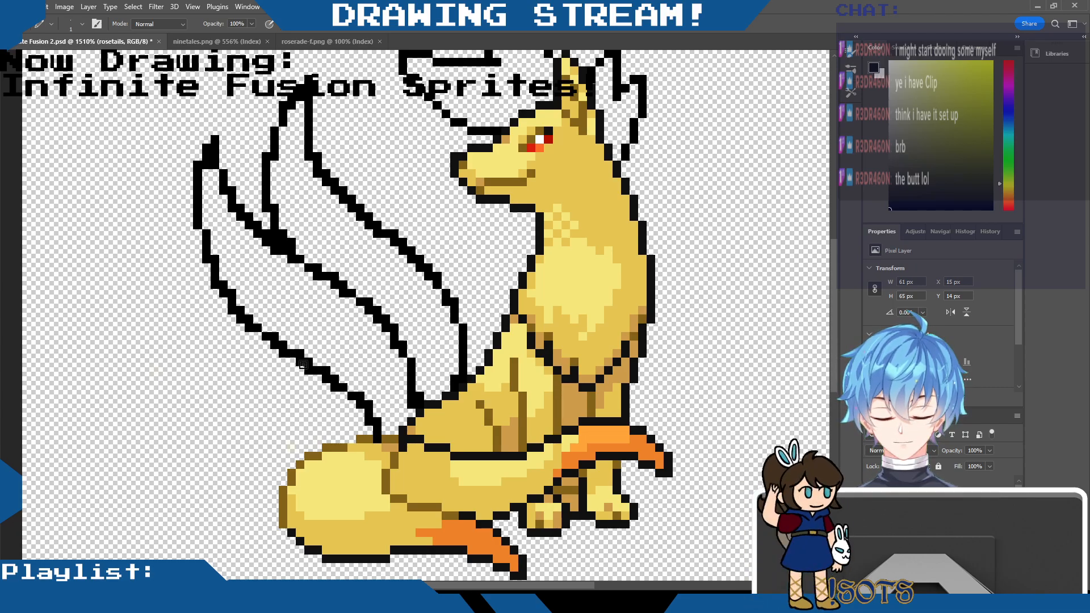
Outline two more pointed black tails fanning out low behind the Ninetales and a narrow one curving up from its upper back.
mouse_move(275, 344)
left_mouse_down()
mouse_move(163, 320)
mouse_move(129, 274)
mouse_move(150, 366)
mouse_move(223, 415)
mouse_move(332, 428)
mouse_move(266, 421)
mouse_move(159, 474)
mouse_move(102, 465)
mouse_move(159, 516)
mouse_move(276, 491)
left_mouse_up()
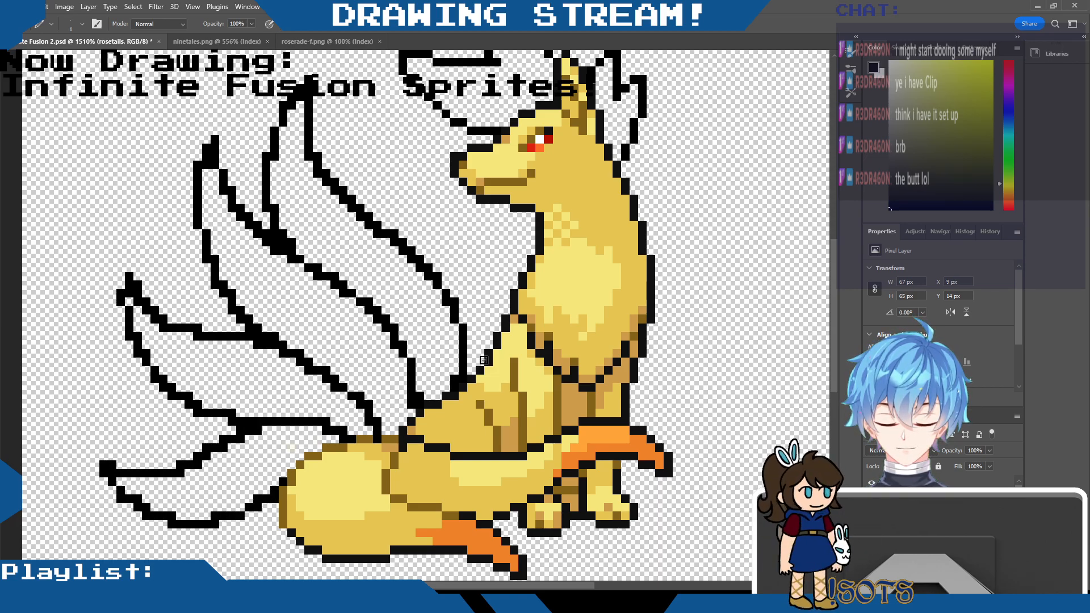
mouse_move(481, 364)
left_mouse_down()
mouse_move(468, 291)
mouse_move(432, 246)
mouse_move(422, 199)
left_mouse_up()
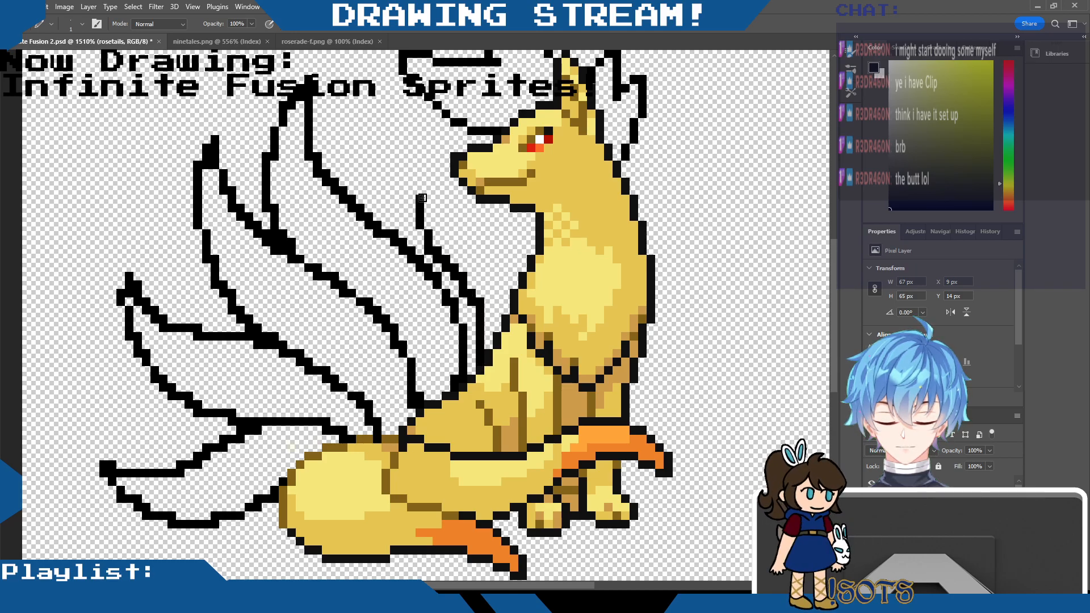
key("ctrl+z")
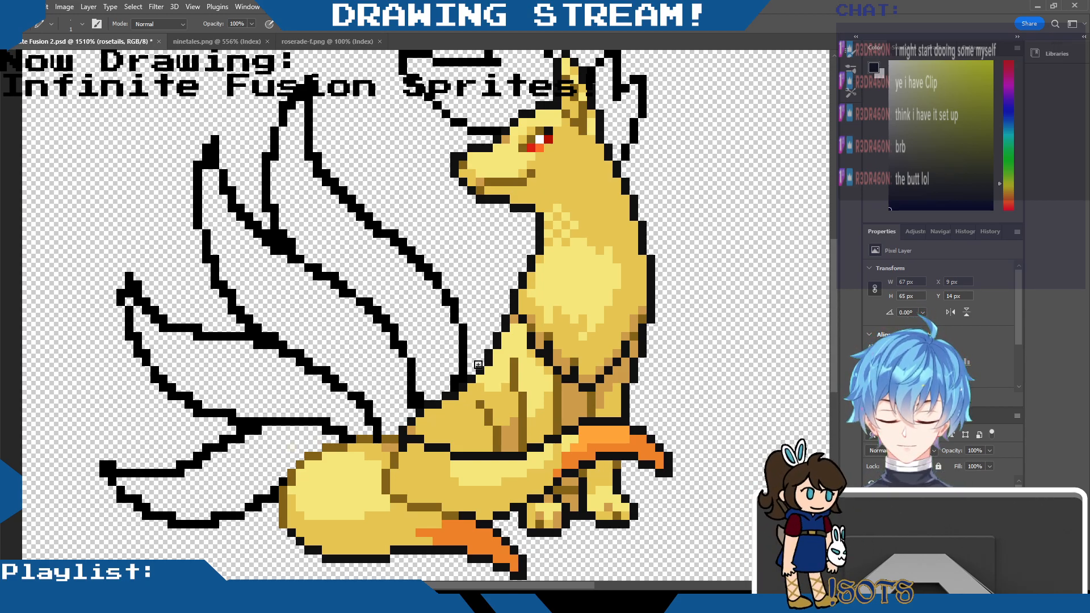
mouse_move(479, 364)
left_mouse_down()
mouse_move(481, 300)
mouse_move(455, 257)
mouse_move(395, 212)
mouse_move(360, 141)
mouse_move(334, 188)
left_mouse_up()
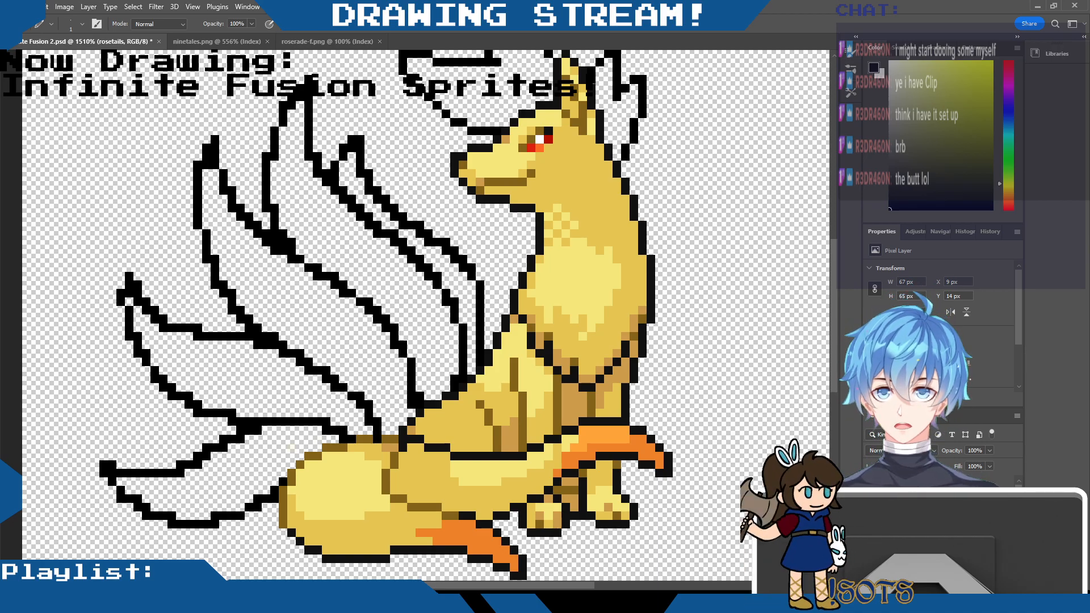
Check the ninetales.png reference, then extend the narrow innermost tail's tip upward and add two smaller pointed tails between the outer ones.
left_click(216, 41)
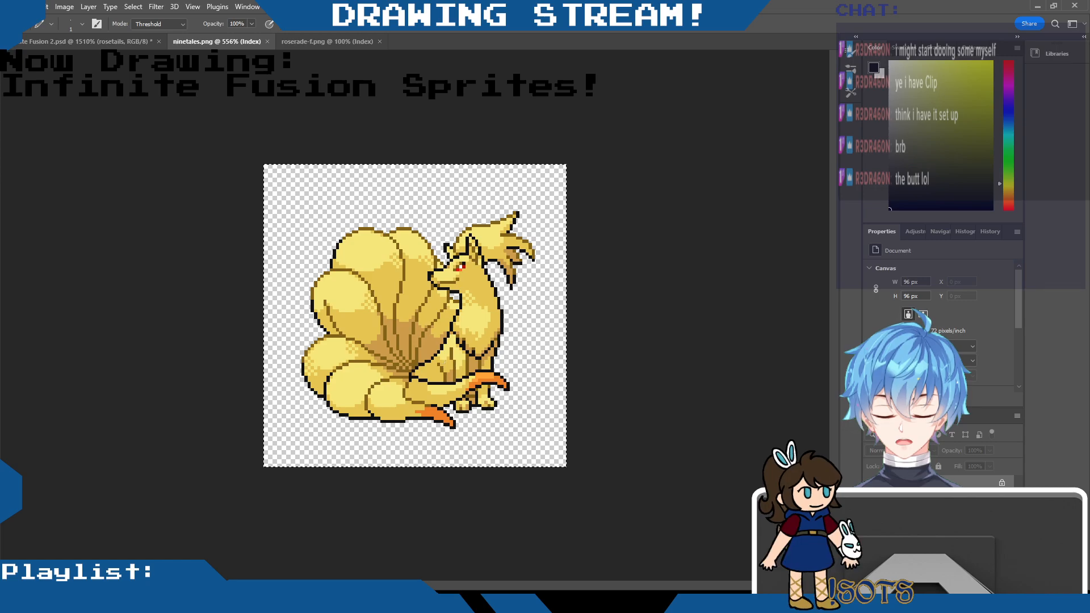
left_click(94, 36)
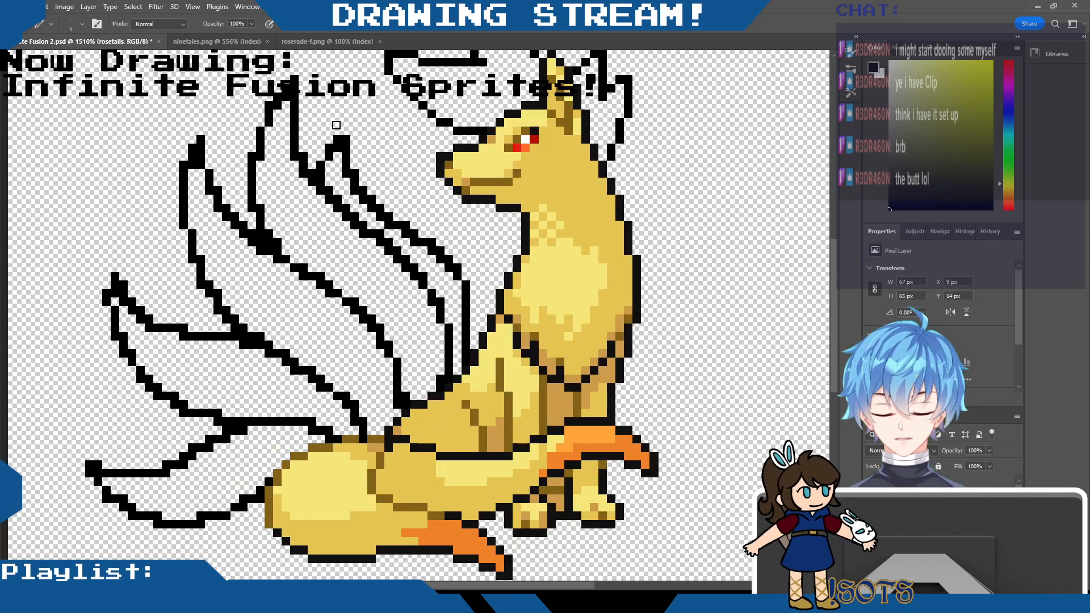
mouse_move(346, 140)
left_mouse_down()
mouse_move(325, 155)
mouse_move(333, 160)
mouse_move(328, 108)
mouse_move(364, 188)
mouse_move(361, 169)
mouse_move(352, 172)
mouse_move(384, 202)
mouse_move(338, 126)
mouse_move(339, 99)
mouse_move(298, 154)
left_mouse_up()
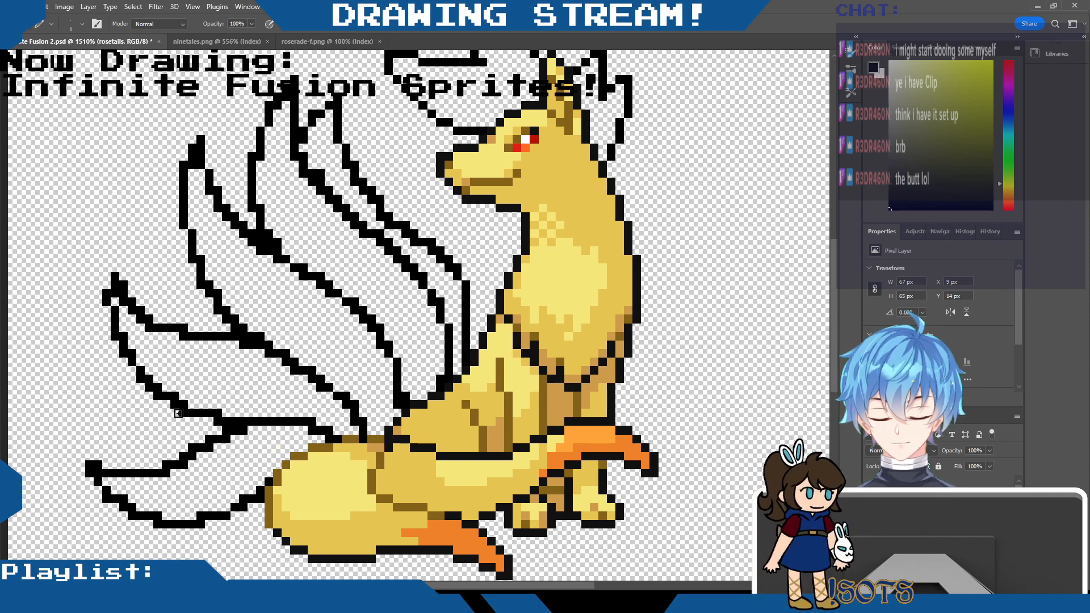
mouse_move(178, 413)
left_mouse_down()
mouse_move(106, 403)
mouse_move(159, 456)
left_mouse_up()
mouse_move(167, 318)
left_mouse_down()
mouse_move(142, 253)
mouse_move(199, 279)
mouse_move(131, 234)
mouse_move(132, 260)
left_mouse_up()
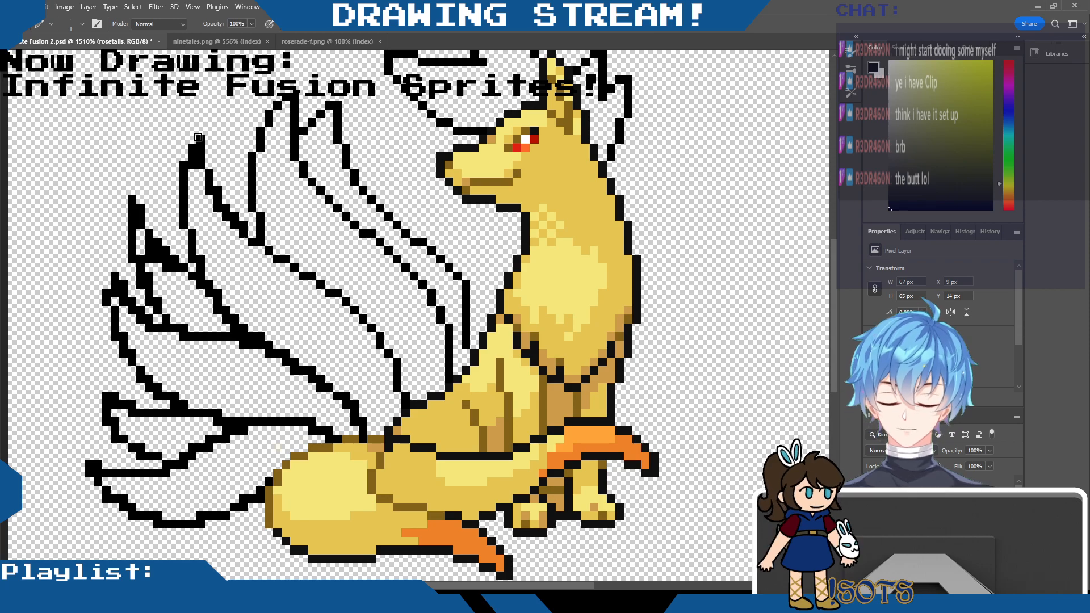
Hollow out the second tall tail's solid black tip and thin the upper outlines of the two lower tails to one pixel.
mouse_move(193, 157)
left_mouse_down()
mouse_move(206, 191)
mouse_move(187, 168)
mouse_move(193, 127)
mouse_move(187, 159)
left_mouse_up()
left_click(193, 163)
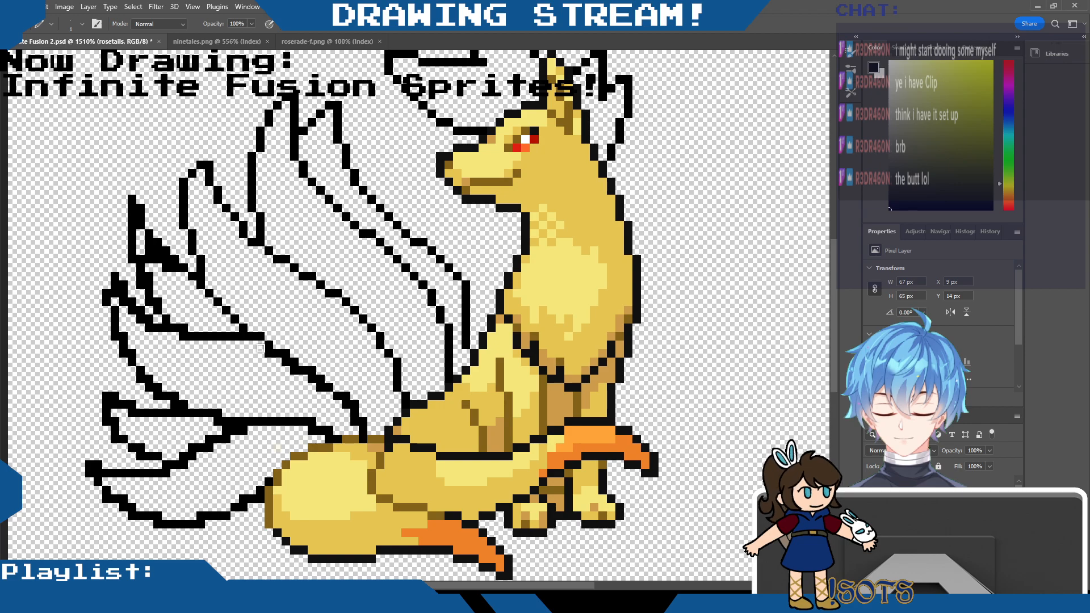
left_click(259, 336)
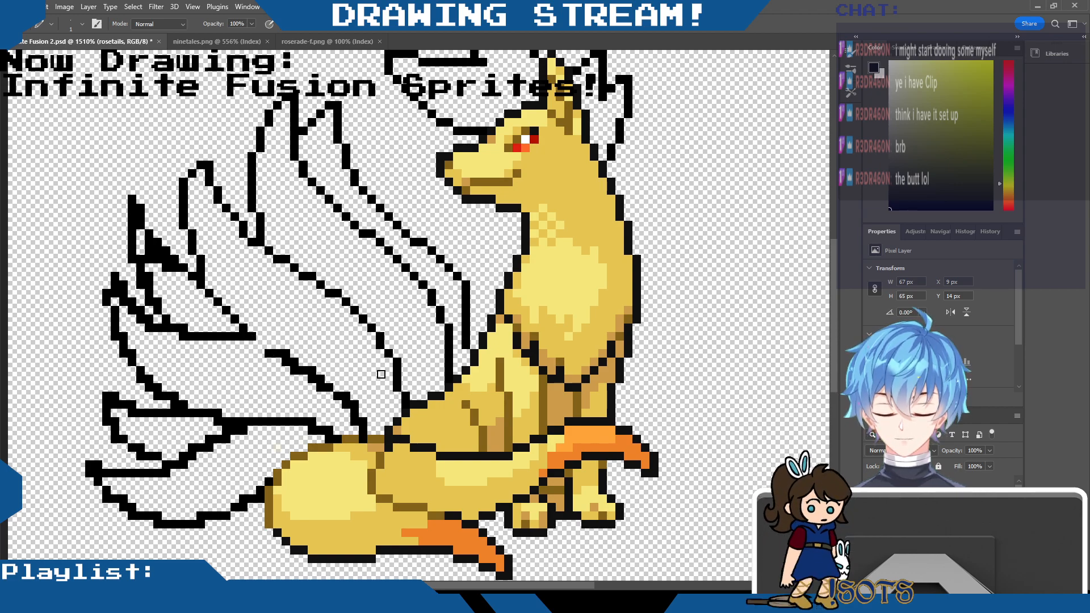
left_click_drag(242, 341, 261, 352)
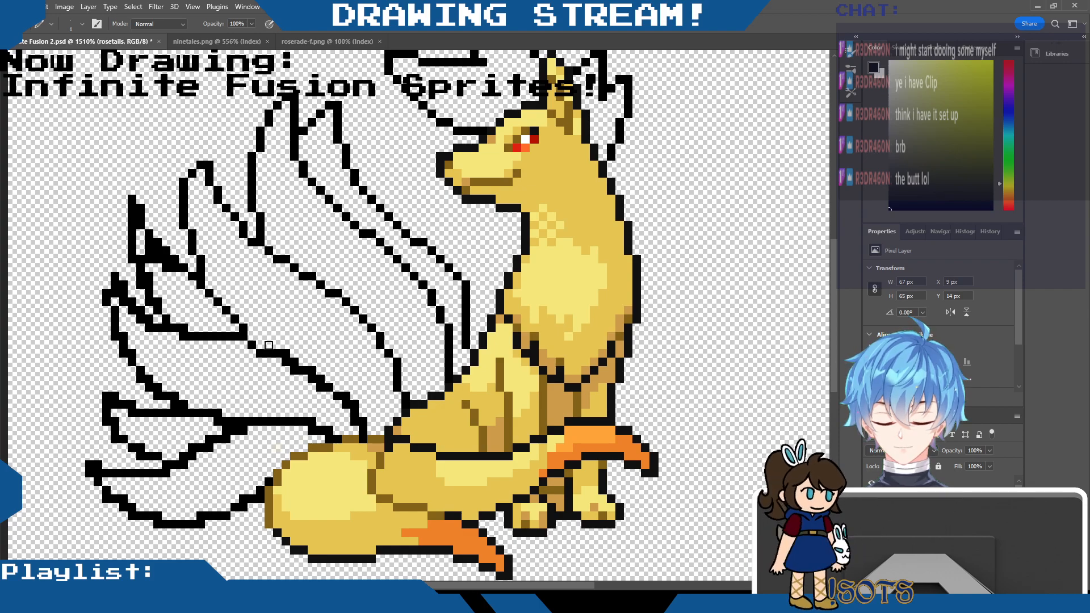
left_click(295, 359)
left_click_drag(315, 371, 337, 385)
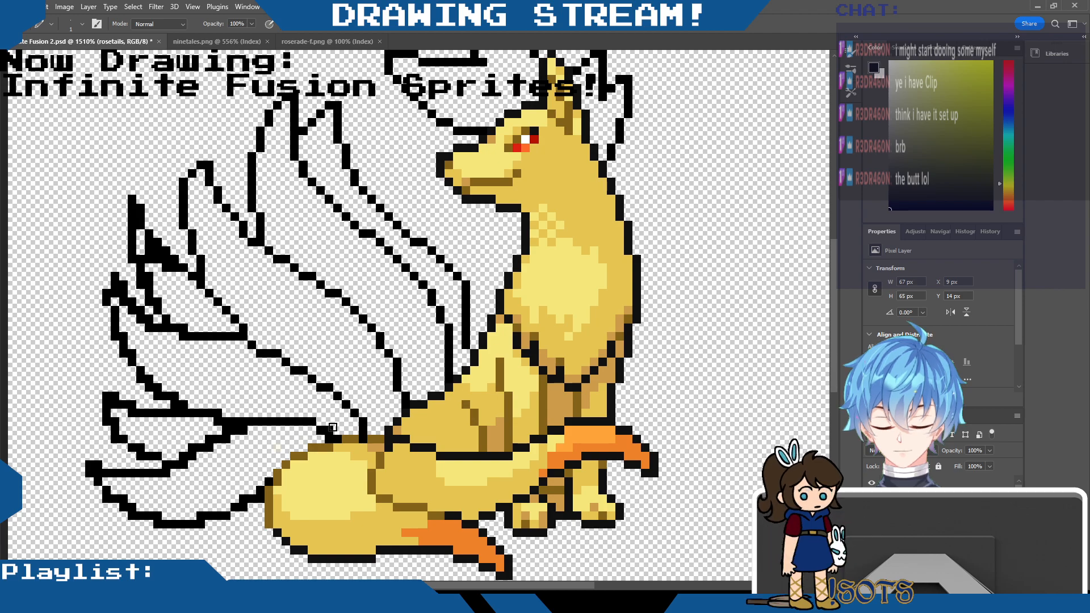
left_click_drag(332, 427, 278, 426)
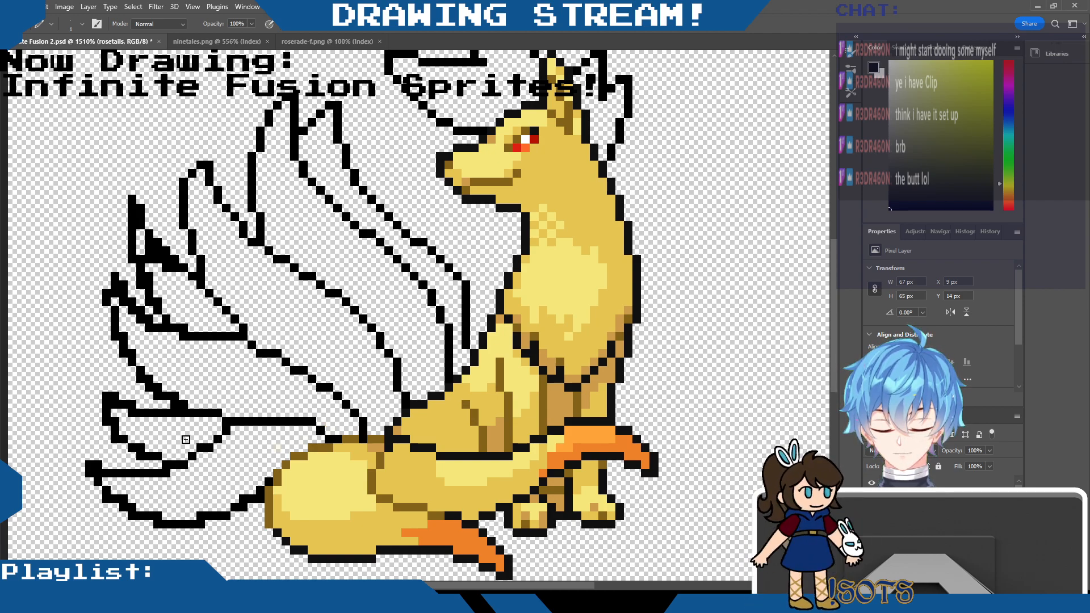
Trim the excess black pixels from the lowest tails' tips and thin the outer edge of the tail above them.
left_click_drag(583, 589, 537, 588)
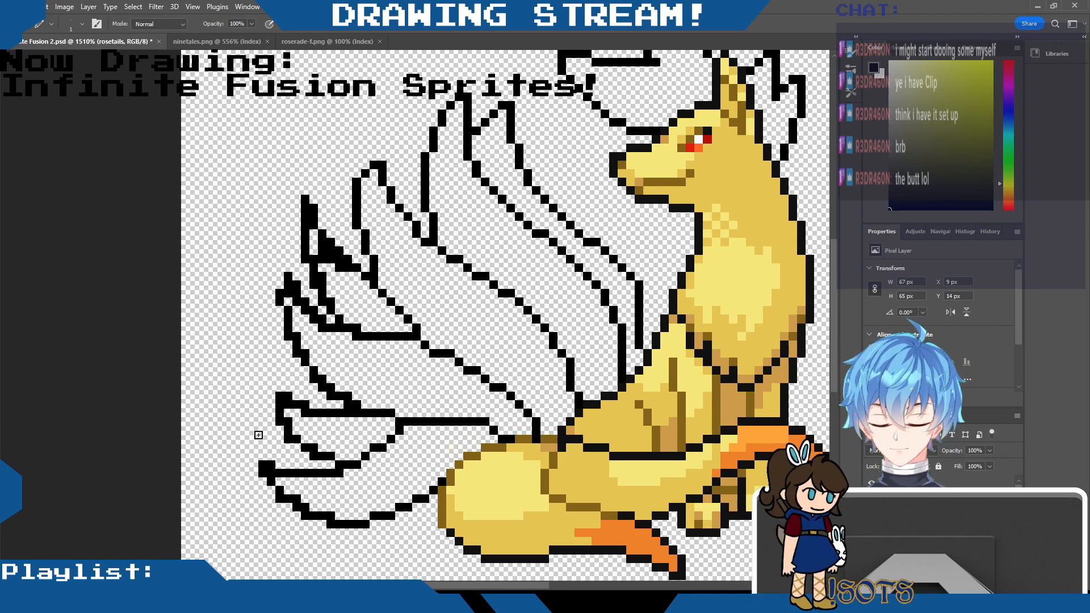
mouse_move(268, 464)
left_mouse_down()
mouse_move(297, 492)
mouse_move(279, 500)
mouse_move(335, 512)
mouse_move(355, 475)
mouse_move(338, 473)
mouse_move(288, 405)
mouse_move(307, 416)
mouse_move(322, 393)
left_mouse_up()
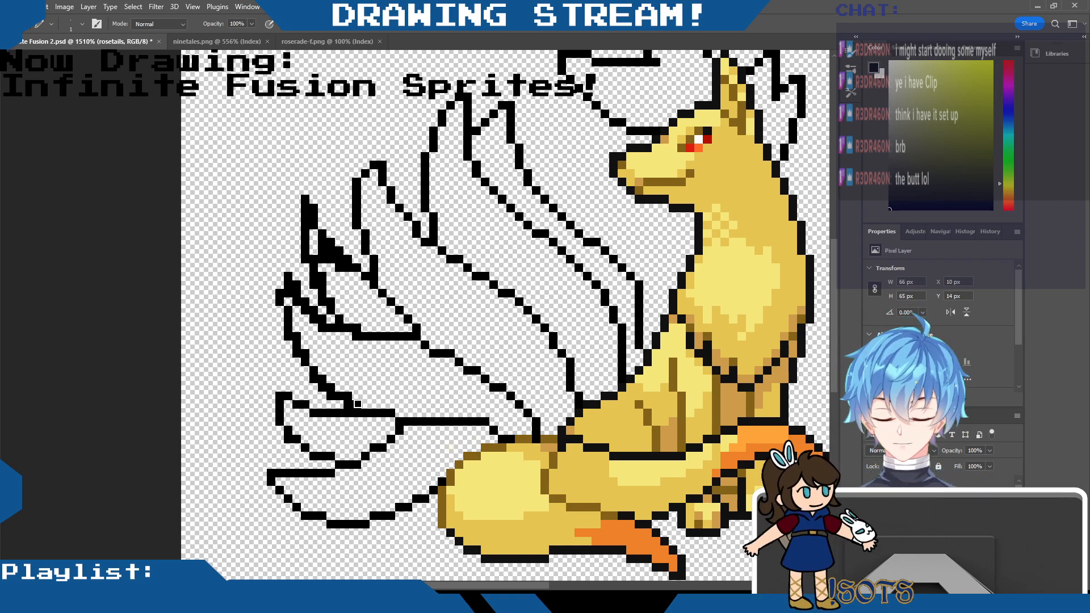
left_click_drag(351, 394, 358, 404)
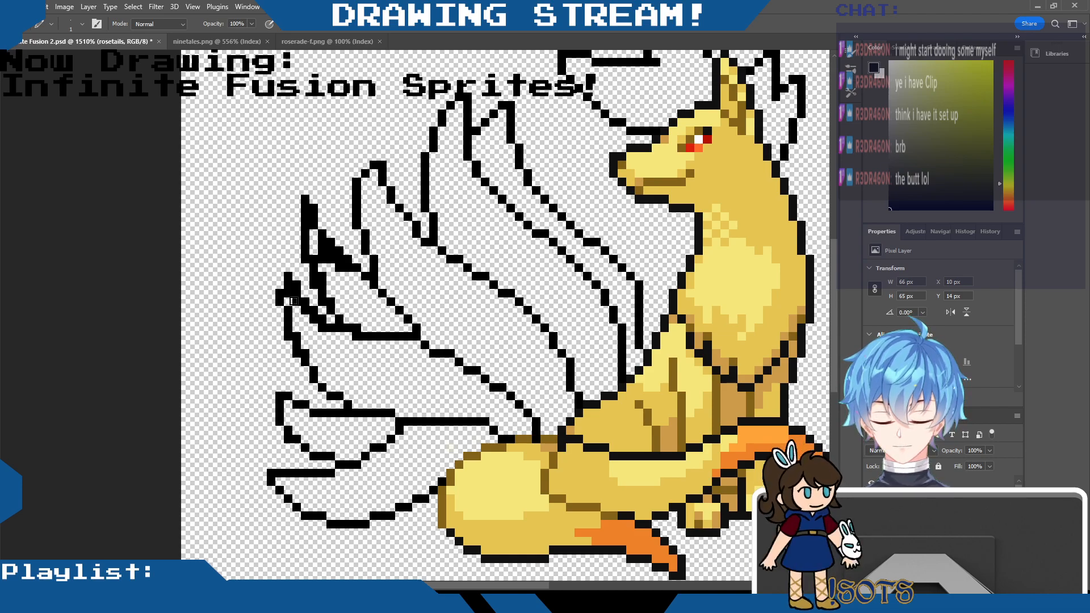
left_click_drag(284, 292, 283, 280)
left_click(286, 302)
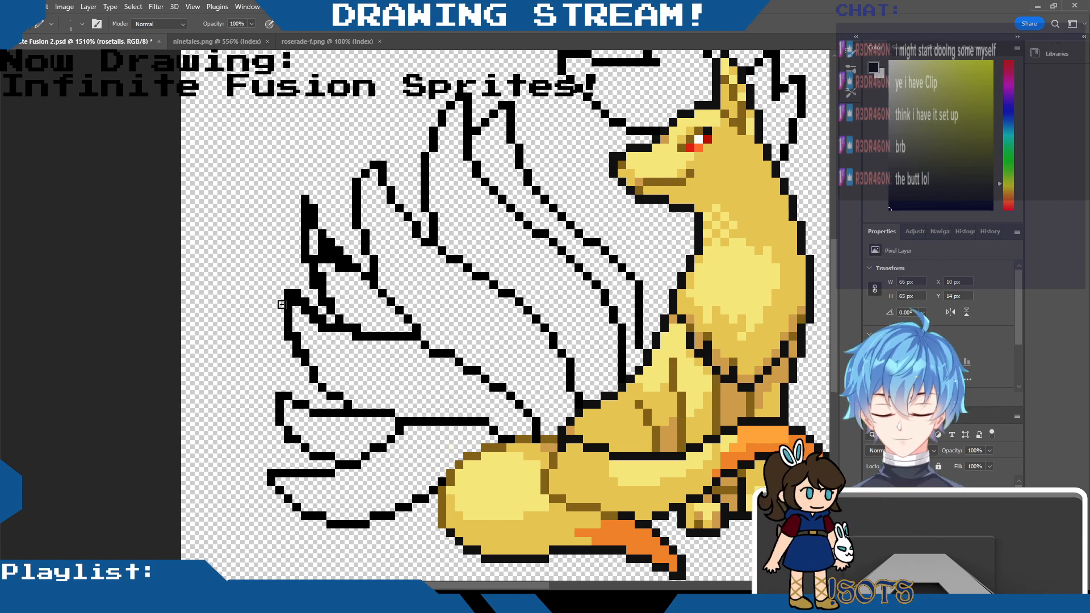
Clear the solid black from the small tail tip behind the outer tails, leaving a clean one-pixel outline.
mouse_move(322, 250)
left_mouse_down()
mouse_move(347, 275)
mouse_move(317, 266)
mouse_move(330, 311)
mouse_move(306, 299)
mouse_move(325, 320)
left_mouse_up()
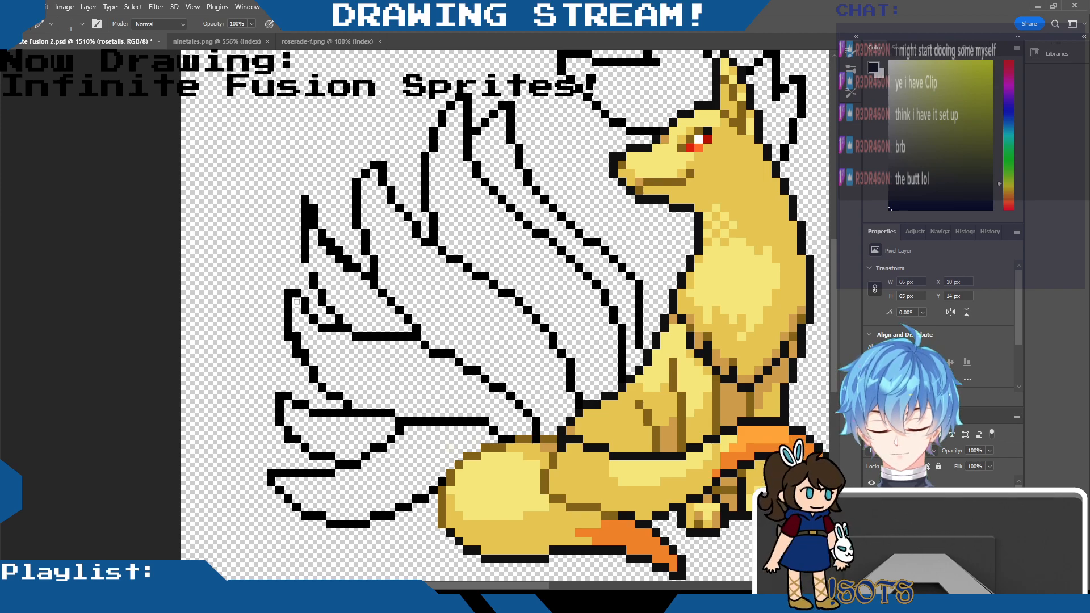
left_click_drag(312, 346, 306, 352)
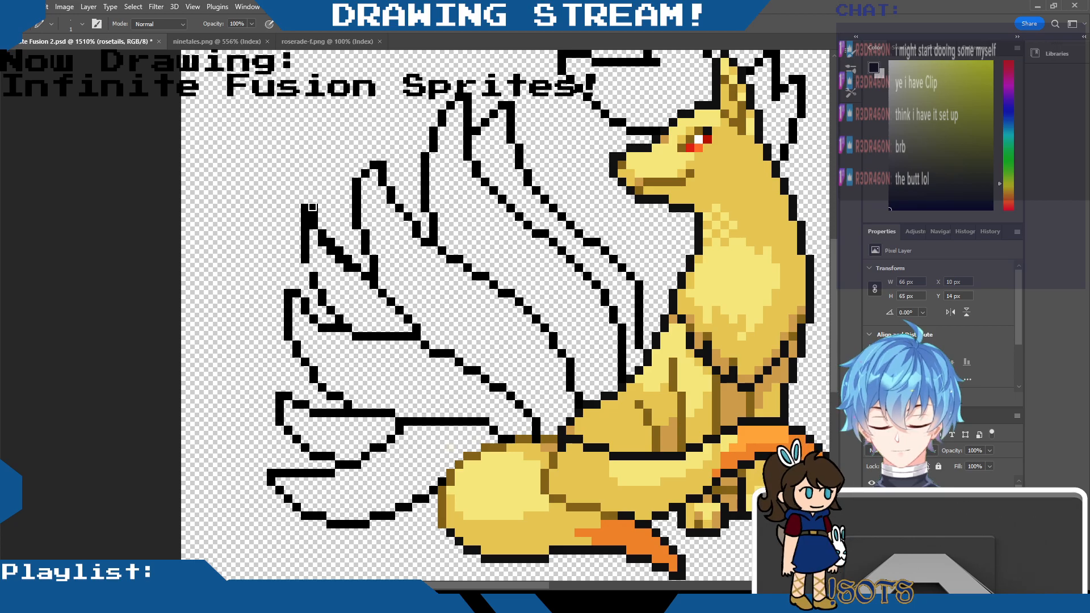
mouse_move(312, 208)
left_mouse_down()
mouse_move(333, 239)
mouse_move(314, 217)
left_mouse_up()
left_click(323, 244)
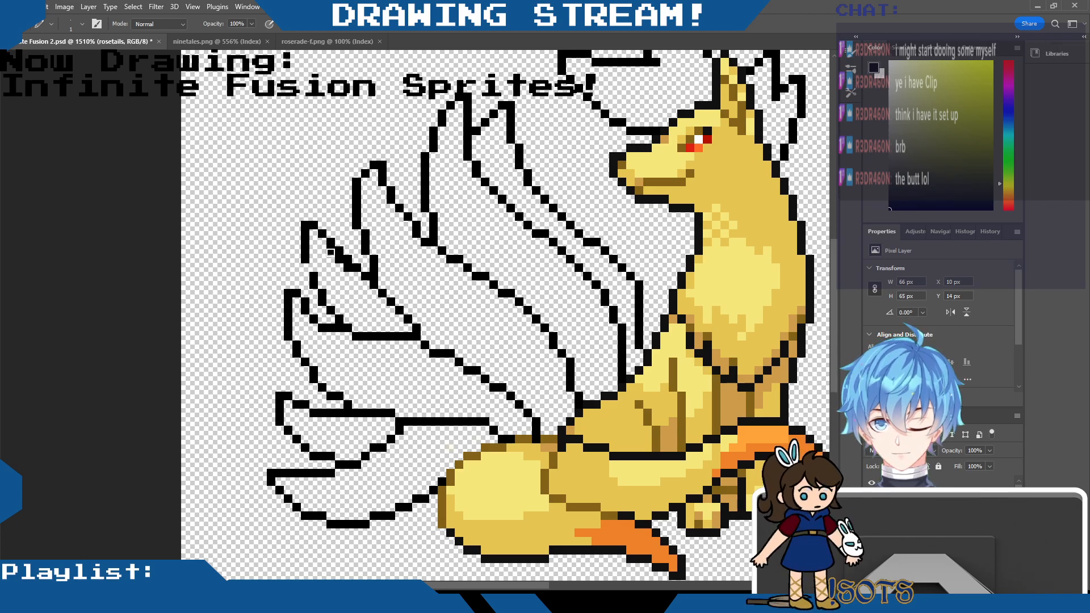
mouse_move(339, 259)
left_mouse_down()
mouse_move(353, 291)
mouse_move(345, 261)
left_mouse_up()
left_click(314, 268)
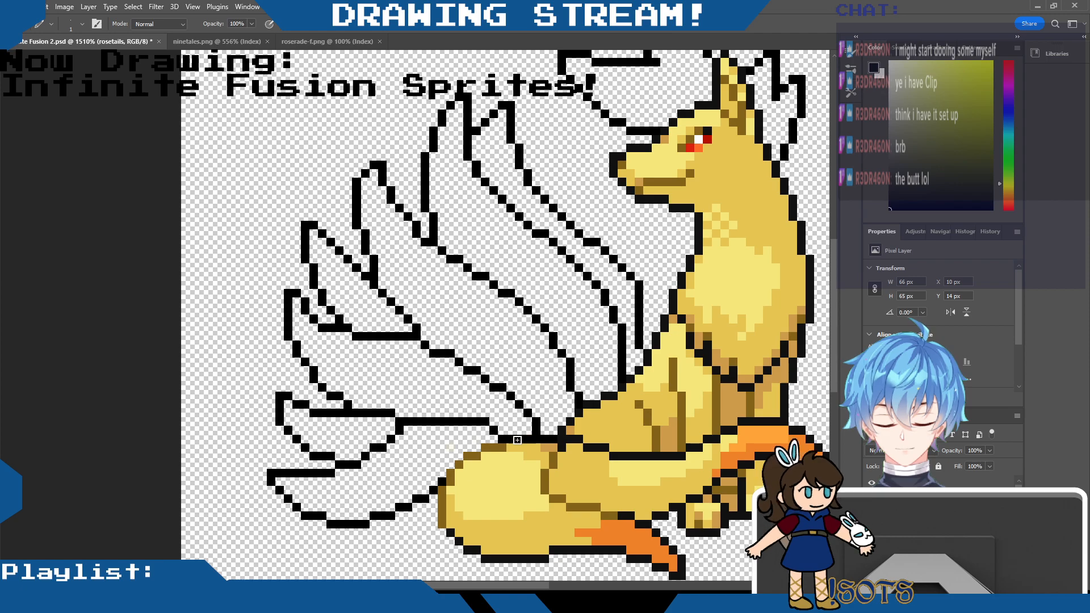
Redraw the brown upper outline of the front curled tail in black.
left_click_drag(493, 447, 468, 456)
left_click(459, 464)
left_click(451, 473)
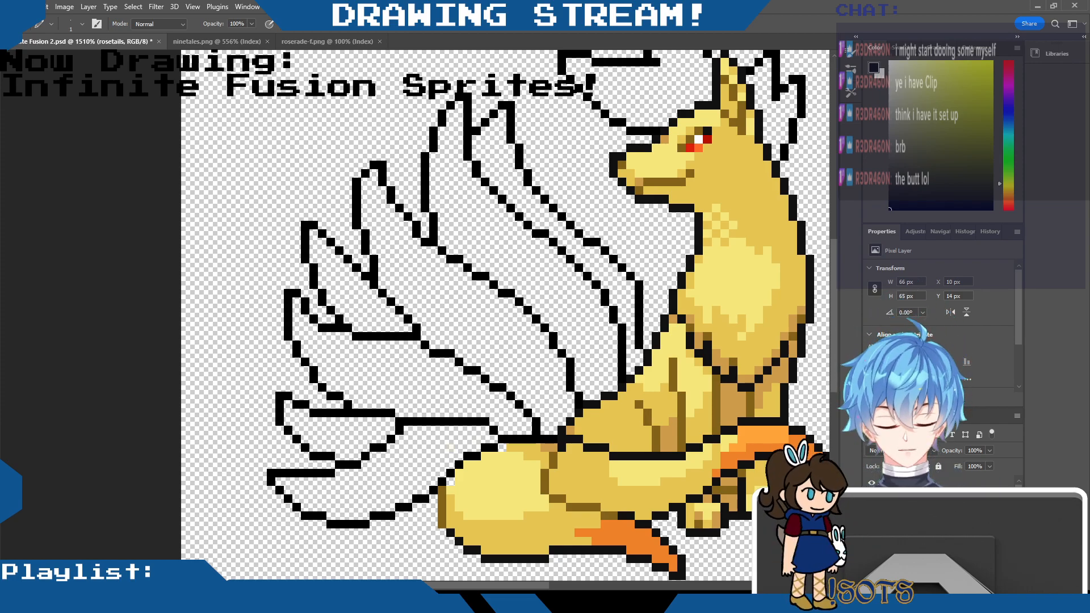
Show the Roserade layer briefly to compare it with the tail outlines, and hide it again.
left_click(871, 483)
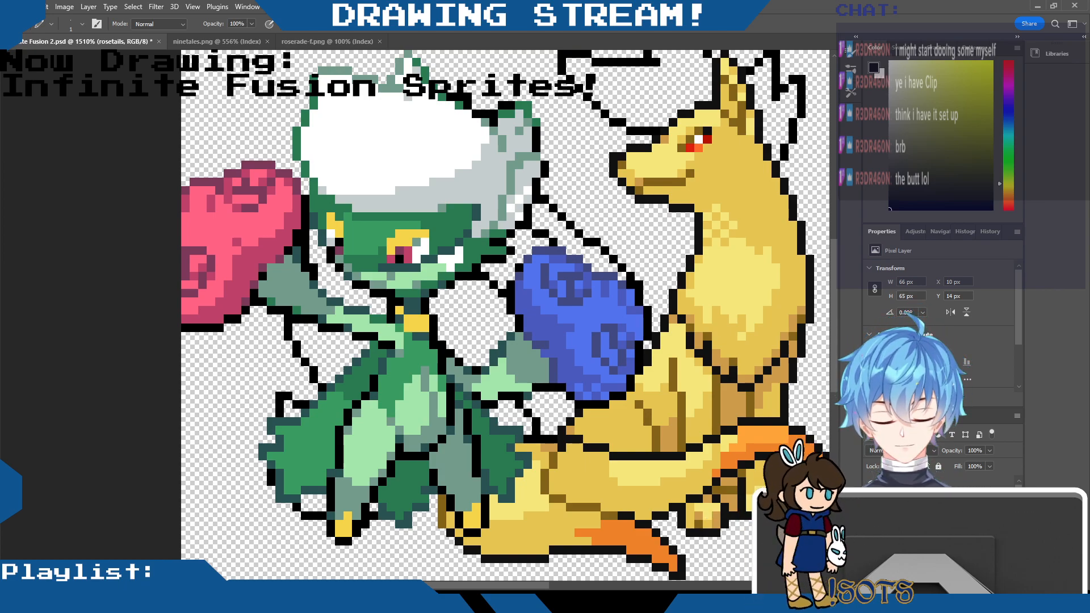
left_click(871, 500)
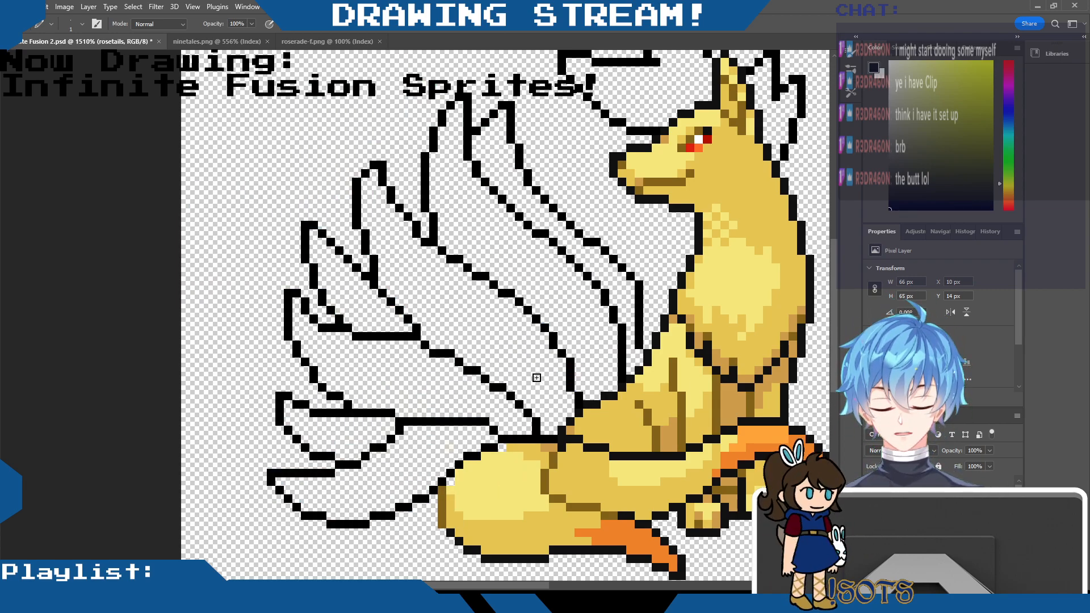
mouse_move(526, 360)
left_mouse_down()
mouse_move(546, 398)
mouse_move(518, 358)
mouse_move(441, 308)
mouse_move(505, 345)
mouse_move(487, 335)
mouse_move(476, 303)
mouse_move(443, 311)
mouse_move(416, 275)
mouse_move(436, 297)
mouse_move(416, 295)
mouse_move(399, 252)
mouse_move(412, 288)
left_mouse_up()
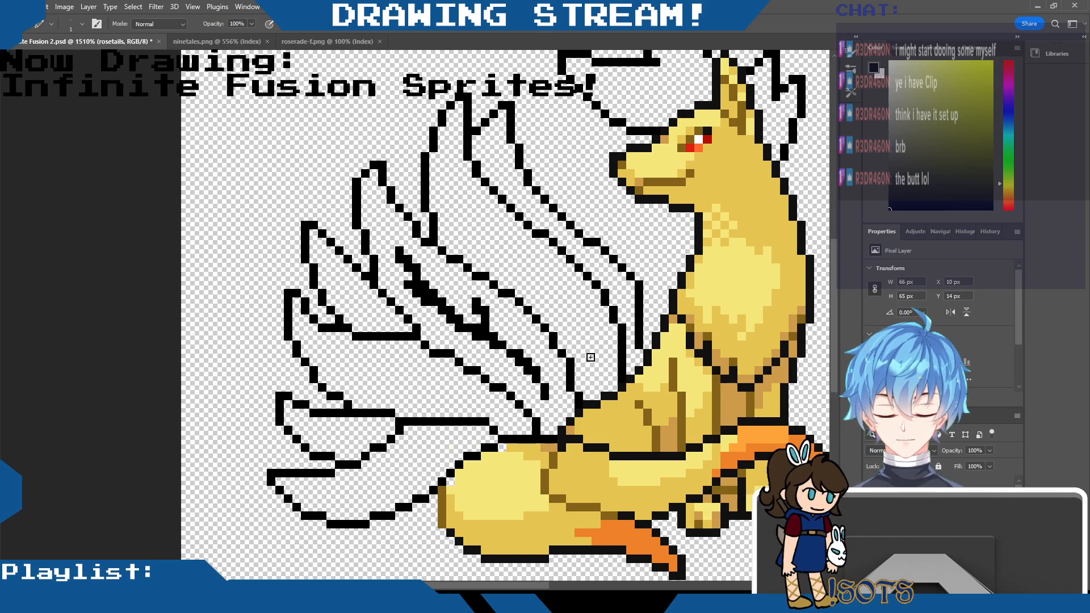
mouse_move(590, 358)
left_mouse_down()
mouse_move(589, 335)
mouse_move(509, 240)
mouse_move(552, 282)
mouse_move(546, 261)
mouse_move(490, 242)
mouse_move(484, 214)
left_mouse_up()
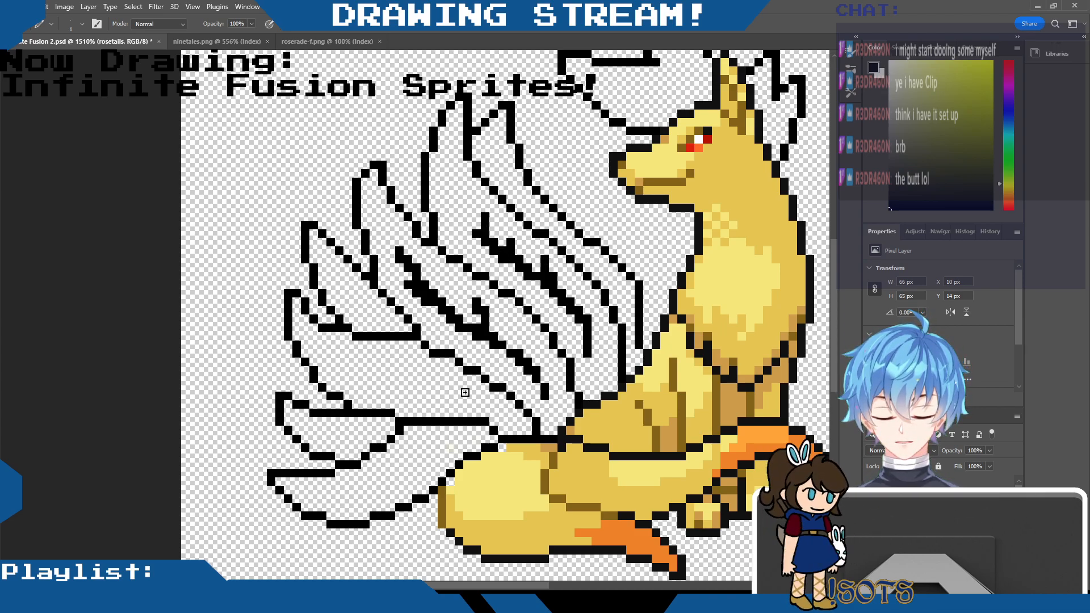
mouse_move(487, 394)
left_mouse_down()
mouse_move(425, 391)
mouse_move(424, 378)
mouse_move(355, 356)
mouse_move(381, 354)
mouse_move(329, 361)
left_mouse_up()
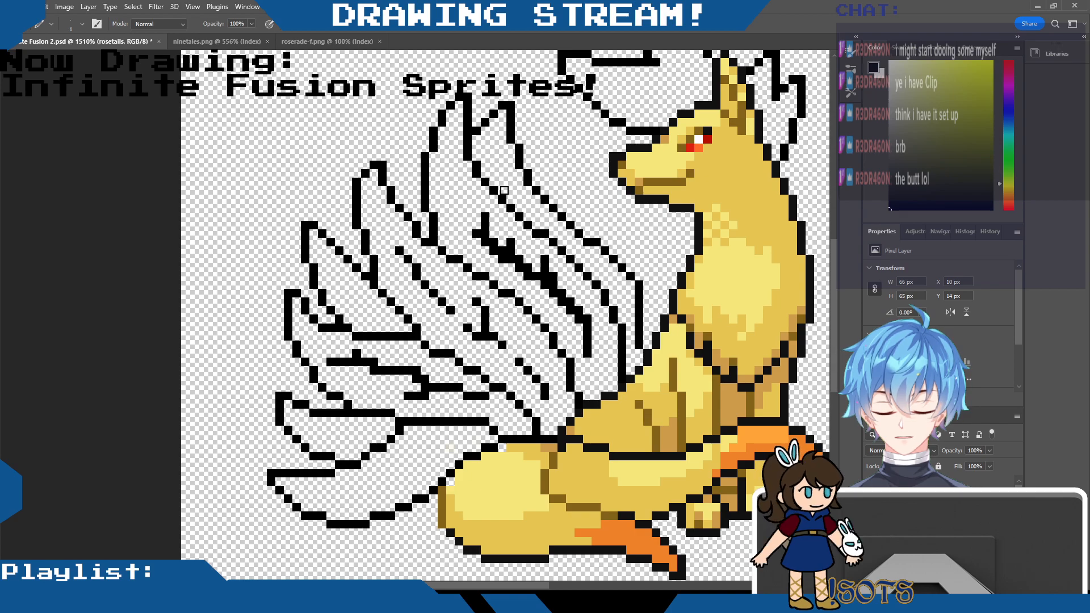
mouse_move(478, 218)
left_mouse_down()
mouse_move(498, 255)
mouse_move(551, 273)
mouse_move(590, 341)
mouse_move(581, 355)
left_mouse_up()
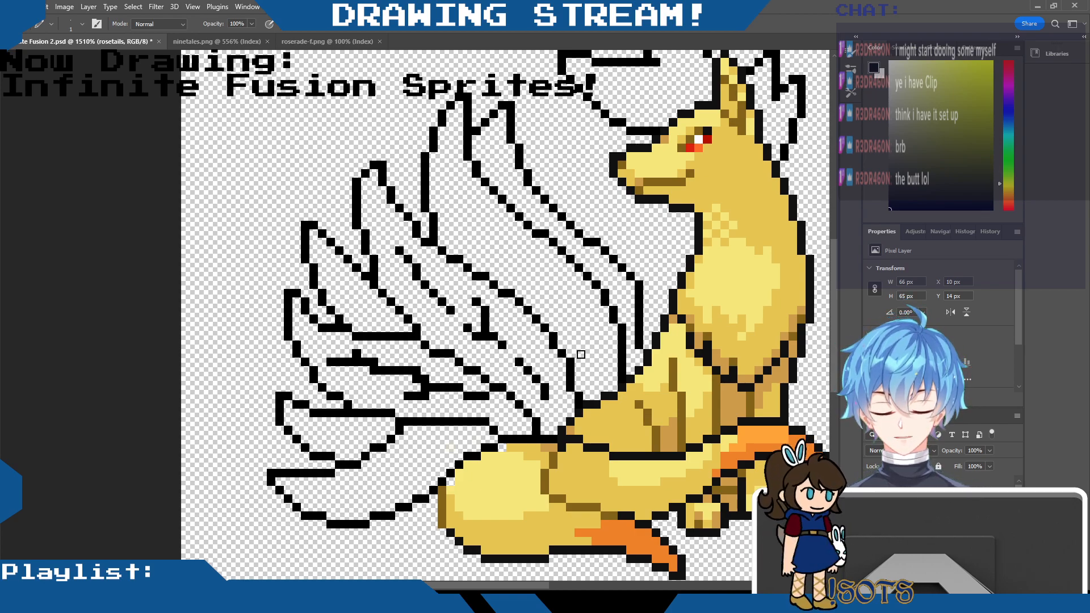
mouse_move(476, 317)
left_mouse_down()
mouse_move(507, 361)
mouse_move(541, 389)
mouse_move(493, 348)
left_mouse_up()
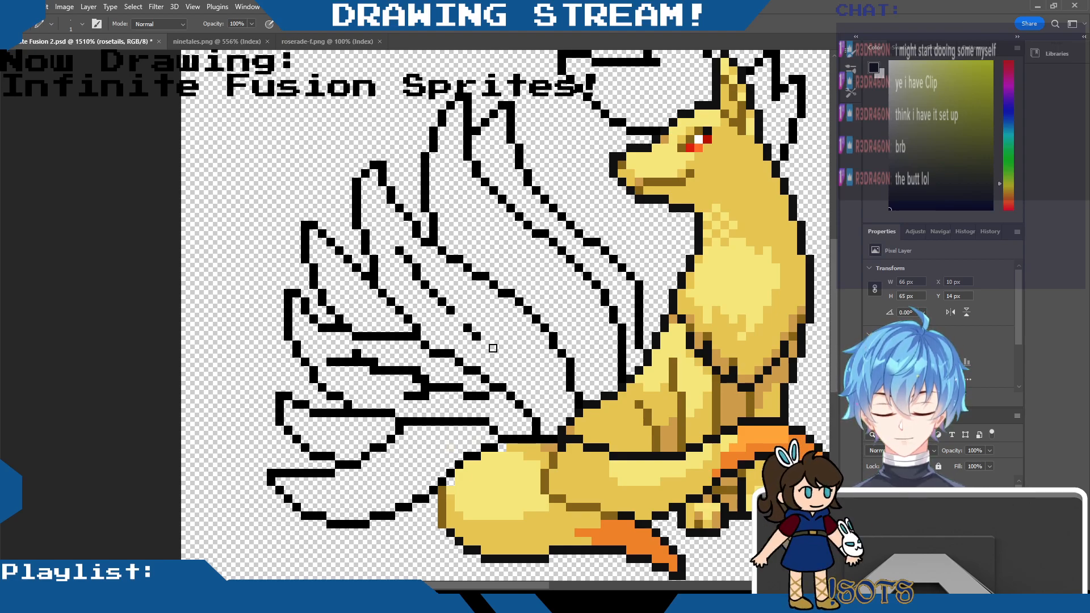
mouse_move(395, 245)
left_mouse_down()
mouse_move(456, 320)
mouse_move(438, 299)
mouse_move(457, 304)
mouse_move(422, 339)
left_mouse_up()
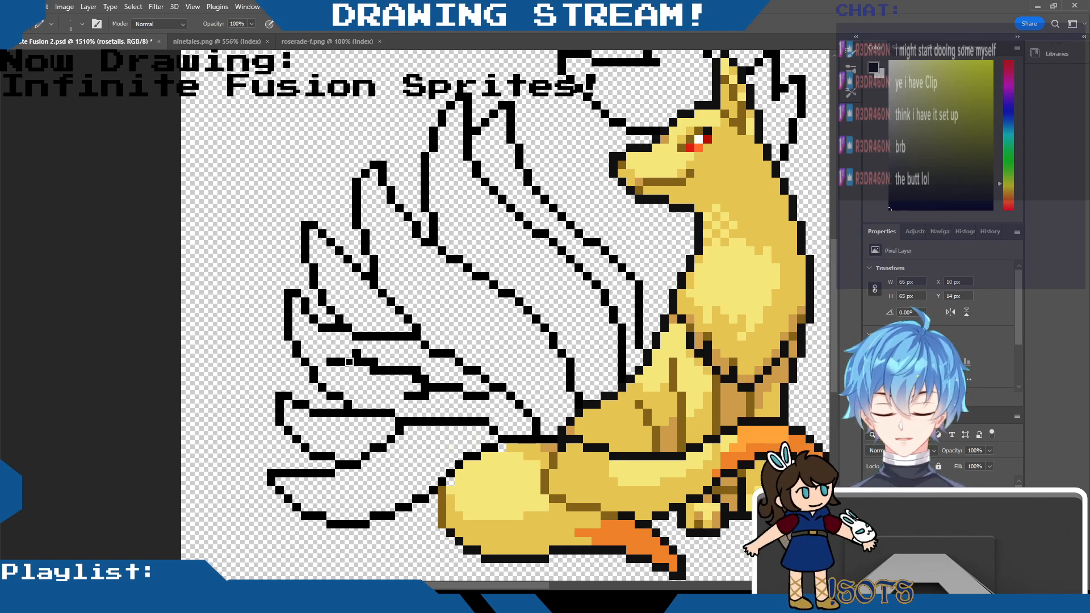
mouse_move(349, 362)
left_mouse_down()
mouse_move(378, 370)
mouse_move(335, 360)
mouse_move(420, 384)
mouse_move(408, 394)
mouse_move(478, 395)
left_mouse_up()
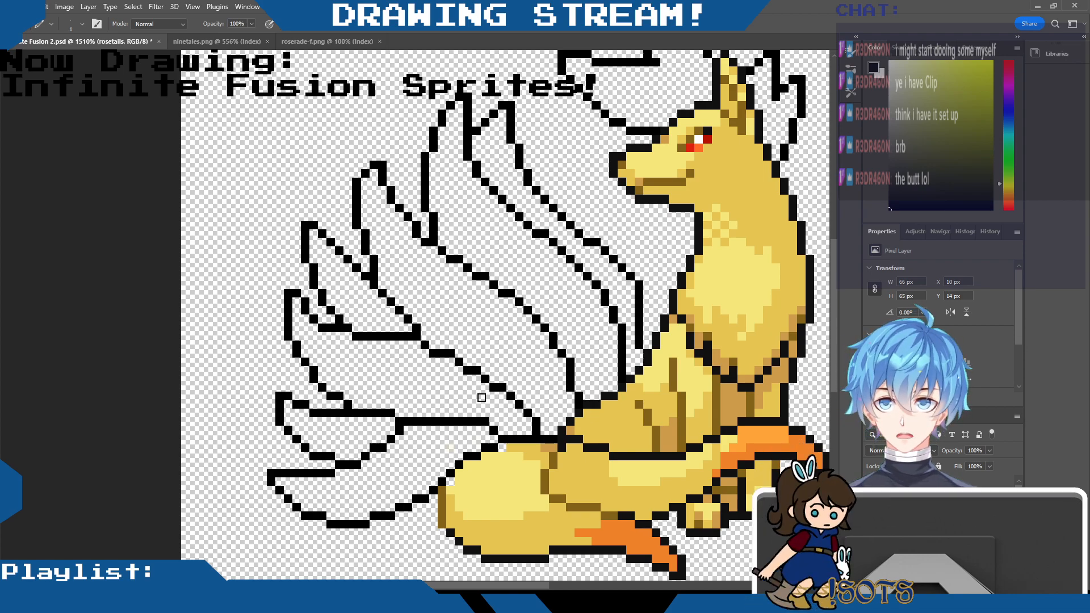
Compare the new tail outlines with the original tails in ninetales.png and return to the fusion sprite.
left_click(213, 42)
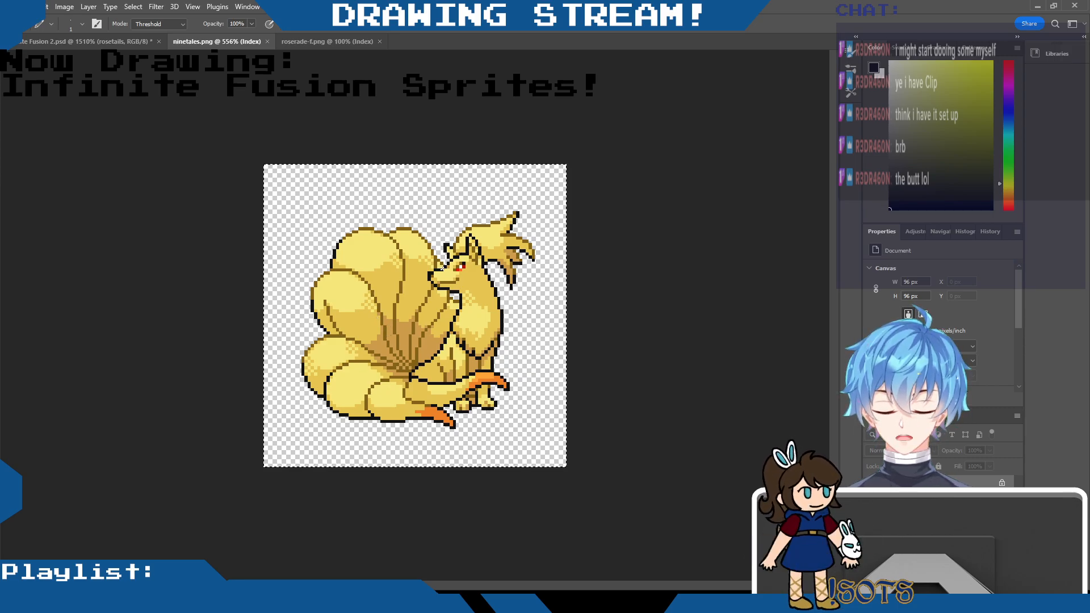
left_click(164, 42)
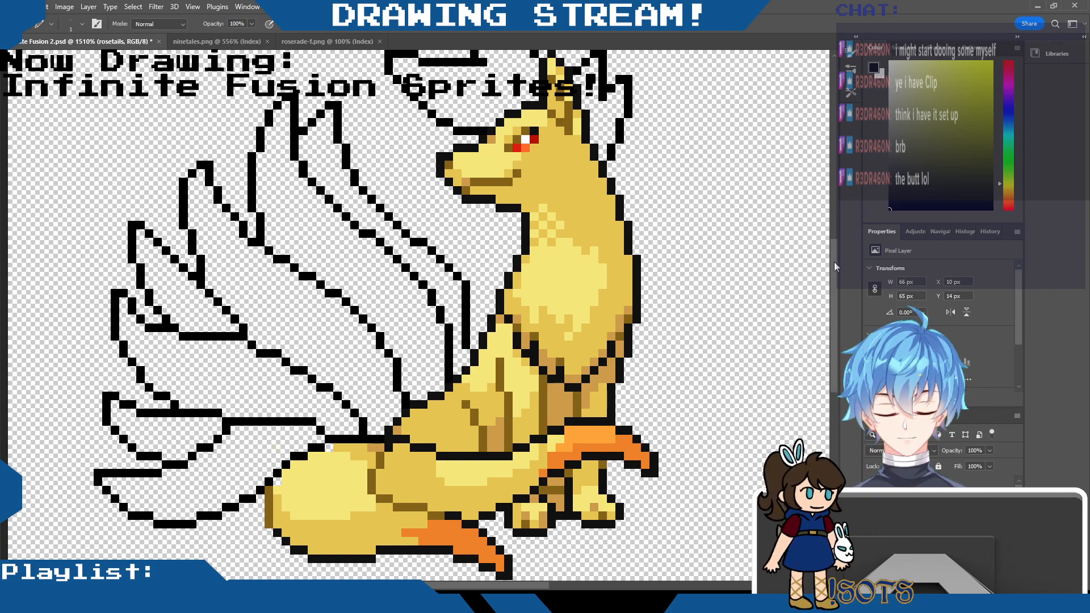
mouse_move(834, 261)
left_mouse_down()
mouse_move(839, 237)
mouse_move(832, 251)
left_mouse_up()
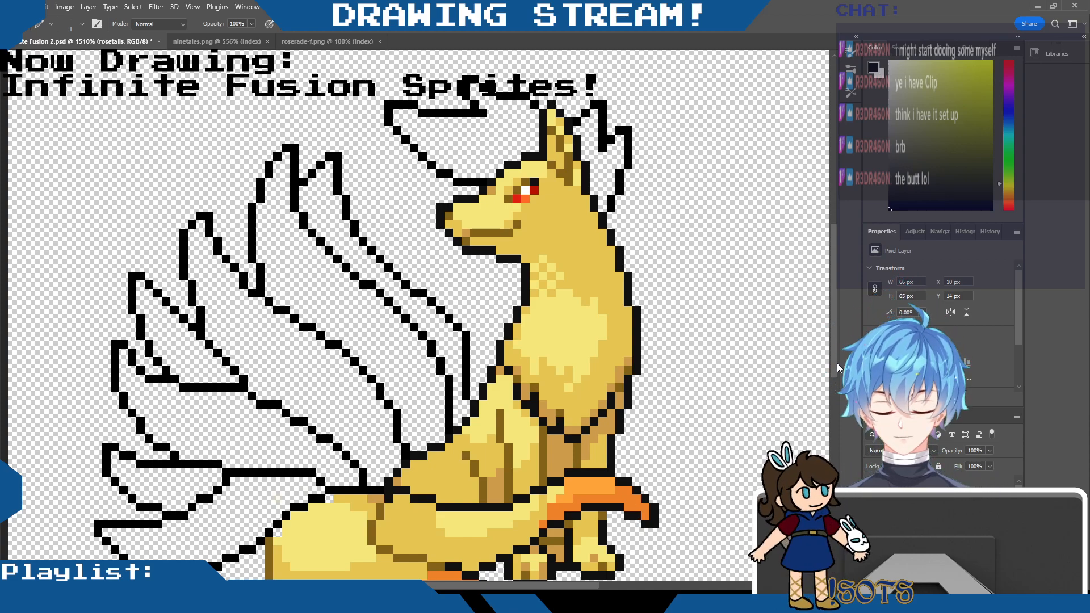
scroll(832, 292, "down", 2)
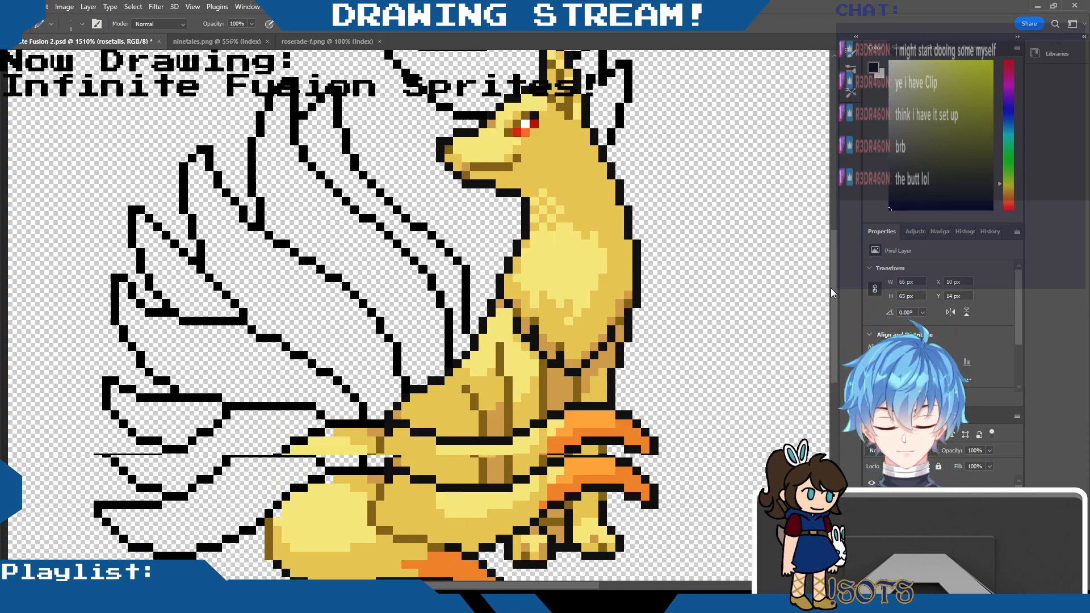
Review the outlined tails and body, comparing them briefly with the Roserade layer before hiding it again.
scroll(830, 292, "down", 3)
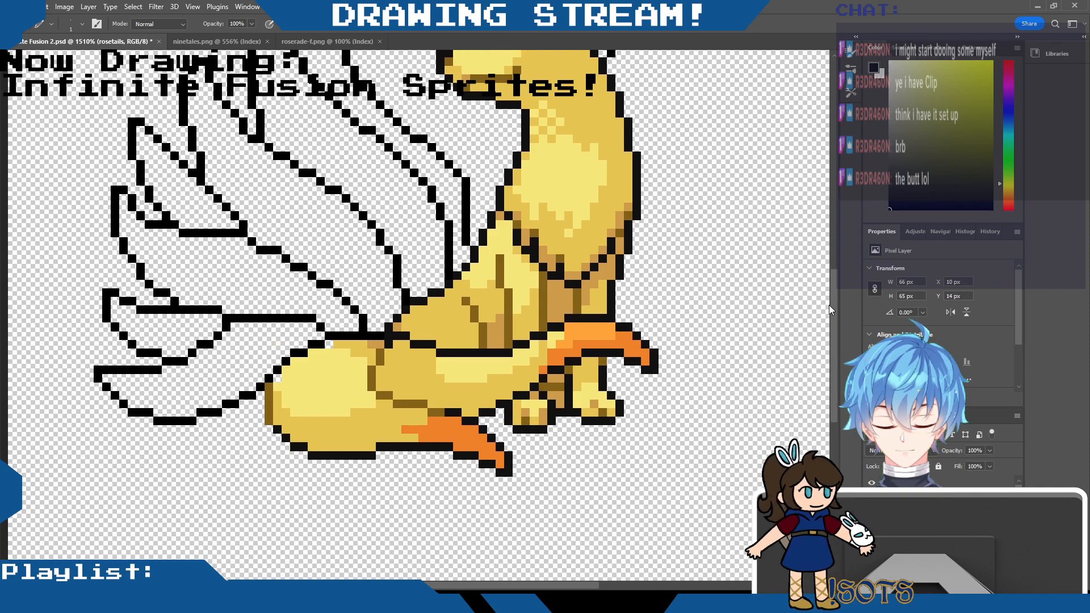
left_click_drag(830, 305, 830, 299)
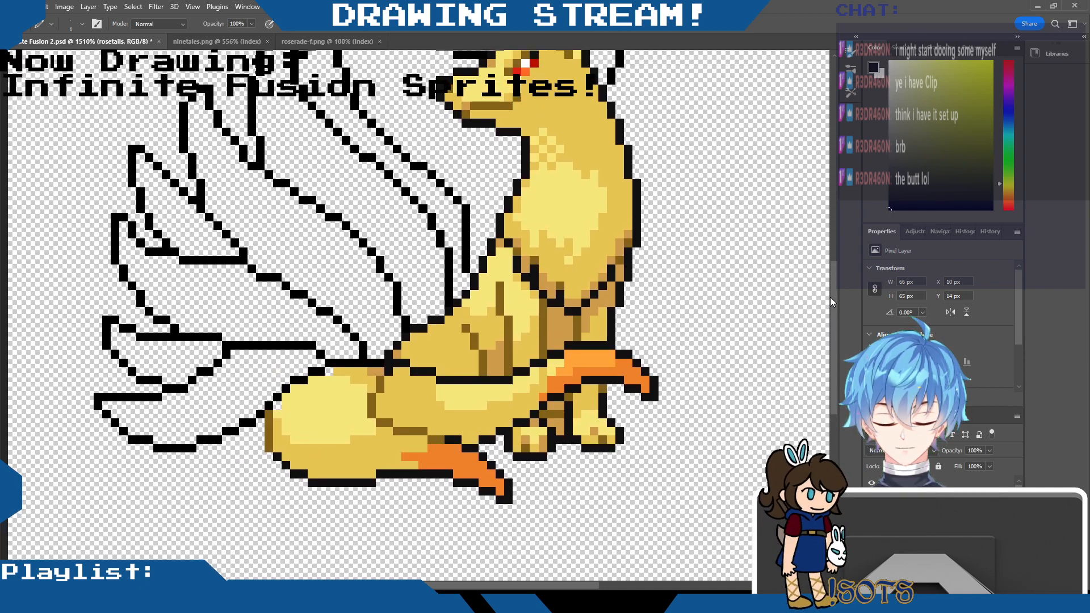
left_click_drag(830, 297, 845, 258)
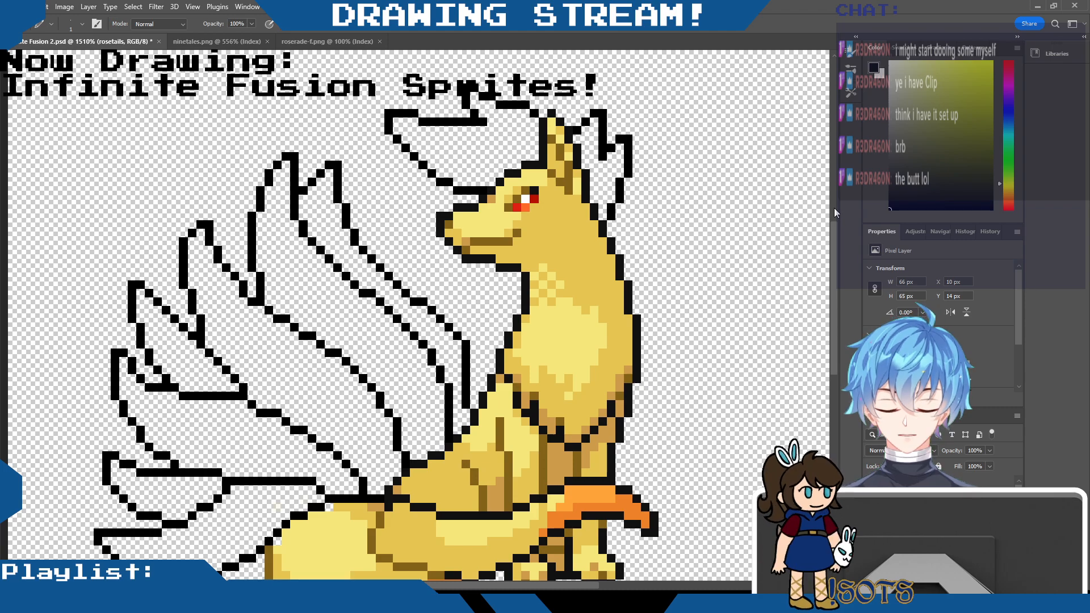
mouse_move(833, 258)
left_mouse_down()
mouse_move(825, 280)
mouse_move(830, 259)
left_mouse_up()
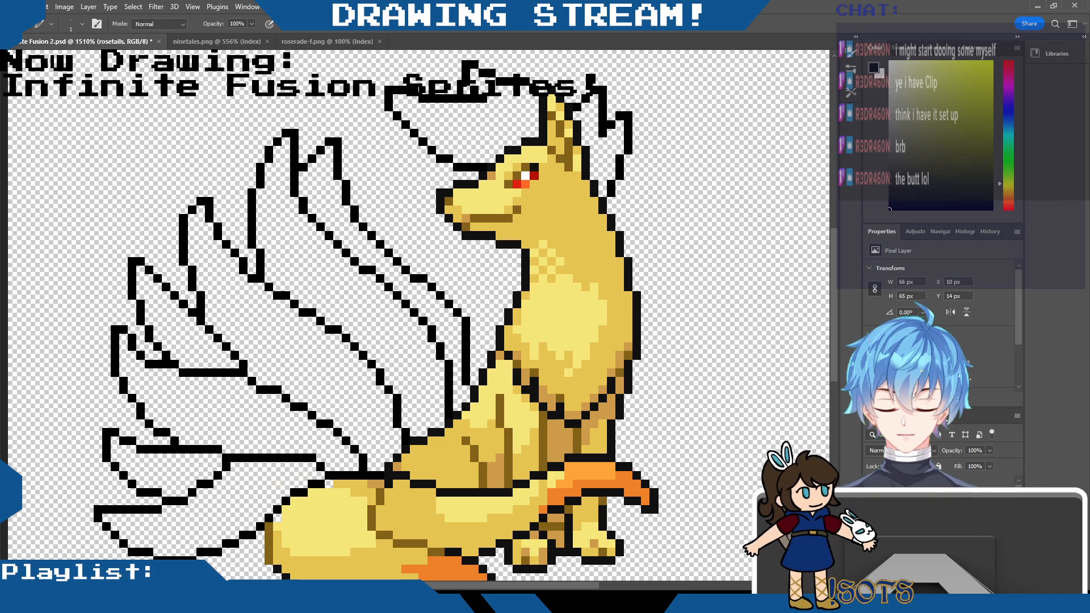
mouse_move(833, 249)
left_mouse_down()
mouse_move(830, 267)
mouse_move(838, 240)
mouse_move(832, 281)
mouse_move(826, 252)
left_mouse_up()
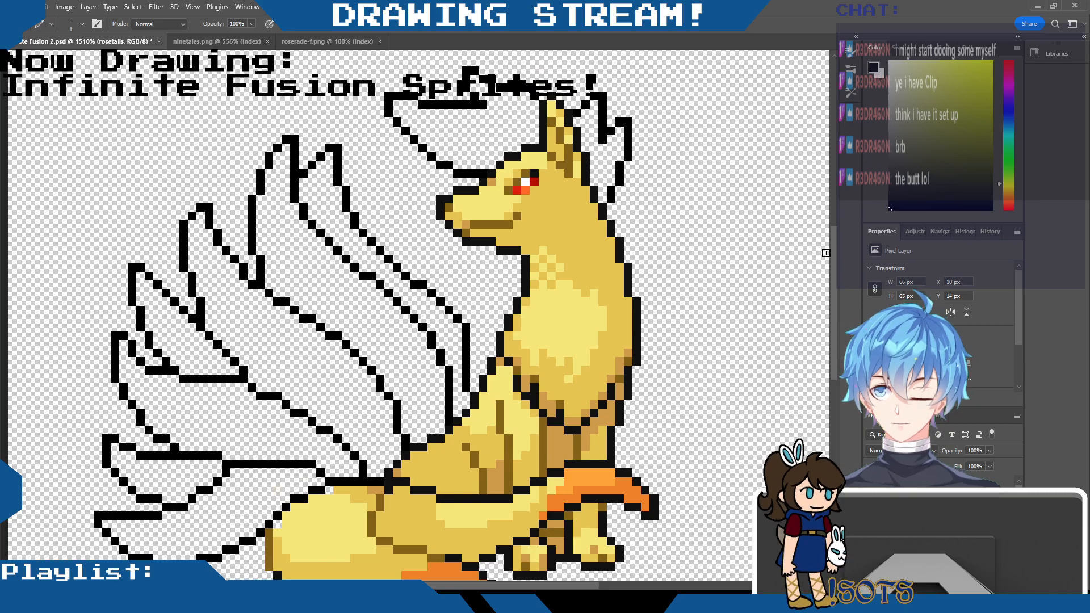
left_click(872, 505)
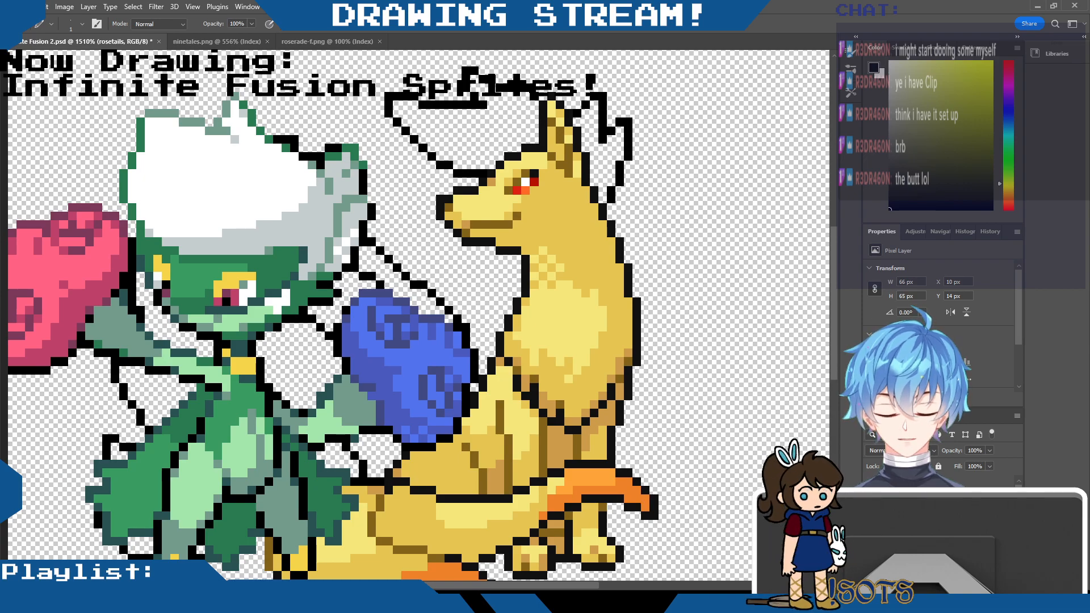
left_click(871, 484)
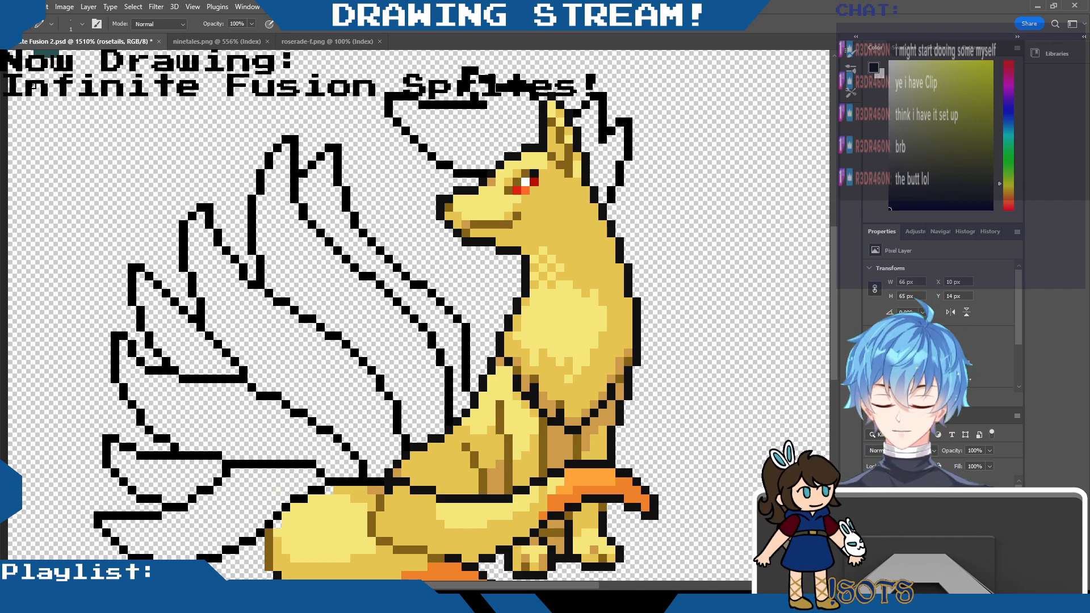
Move the Roserade palette swatches onto the empty canvas beside the fox, to the right of its neck.
key("v")
left_click_drag(145, 131, 230, 269)
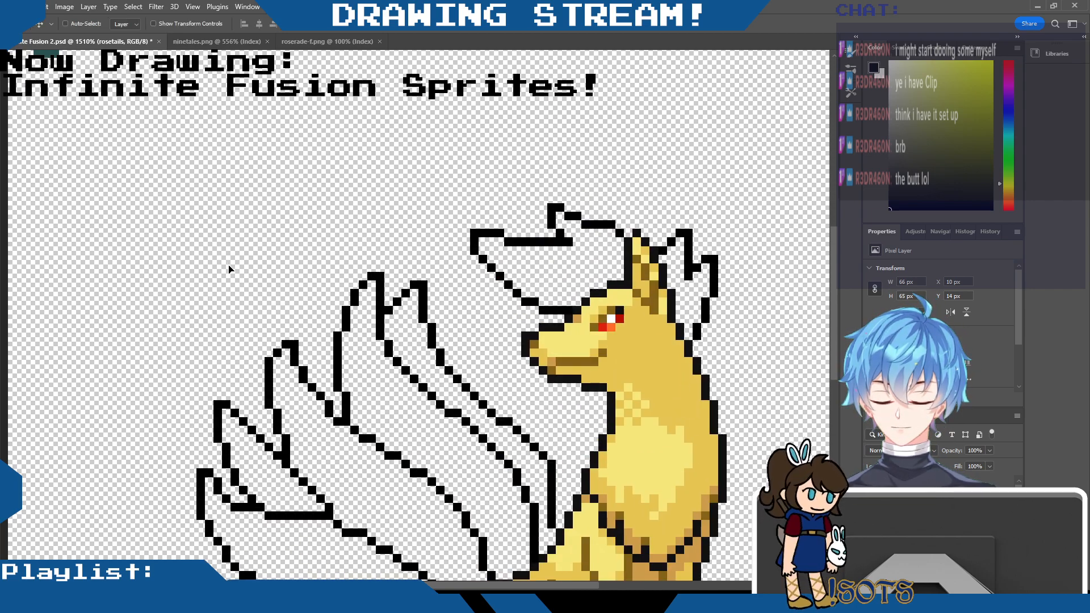
key("ctrl+z")
left_click(920, 534)
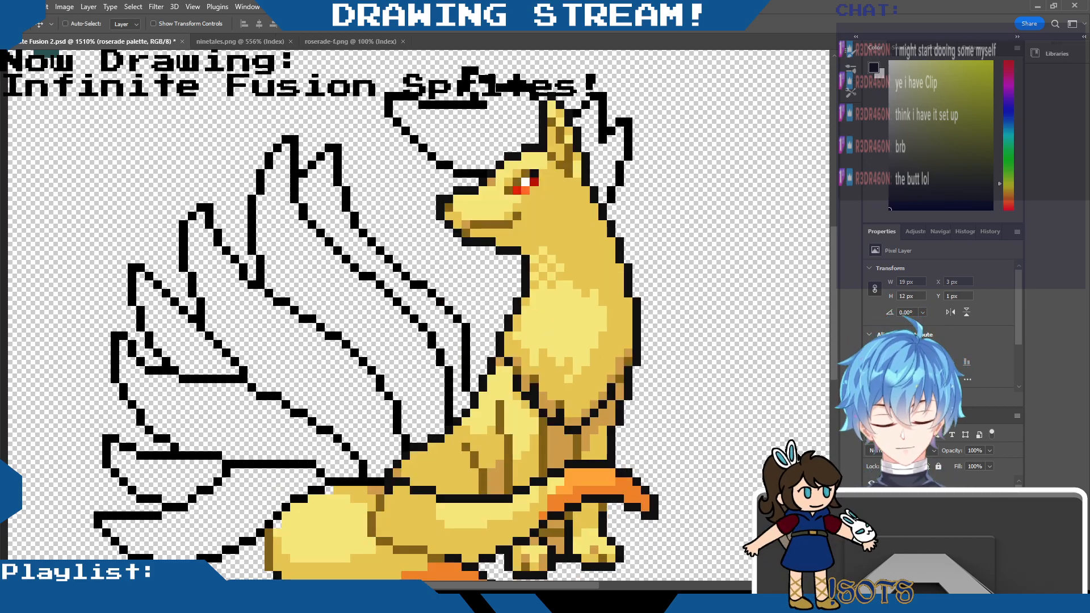
left_click_drag(231, 143, 770, 231)
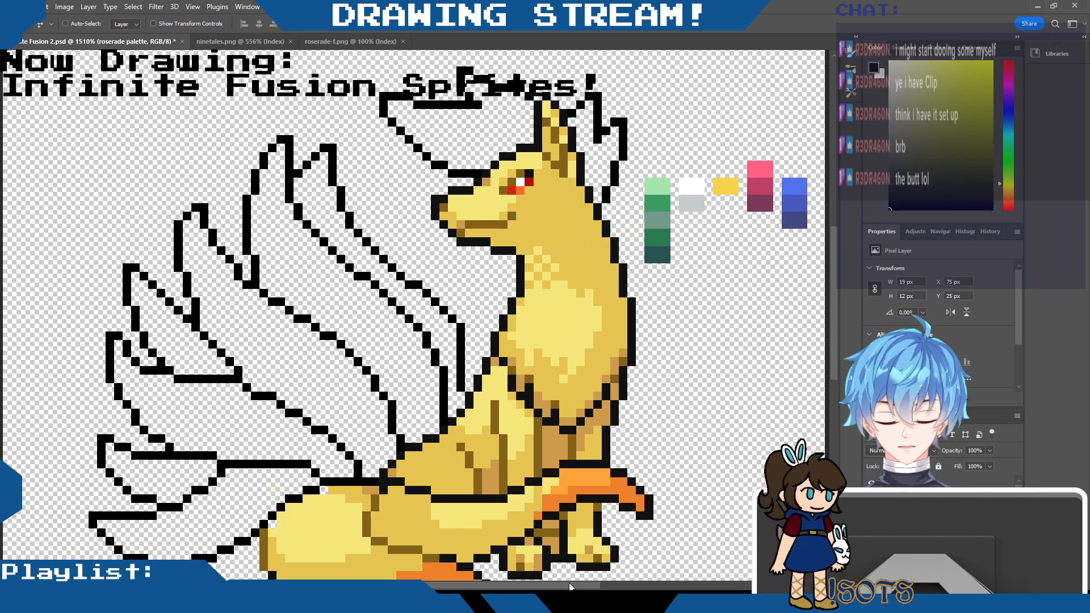
left_click_drag(570, 586, 585, 583)
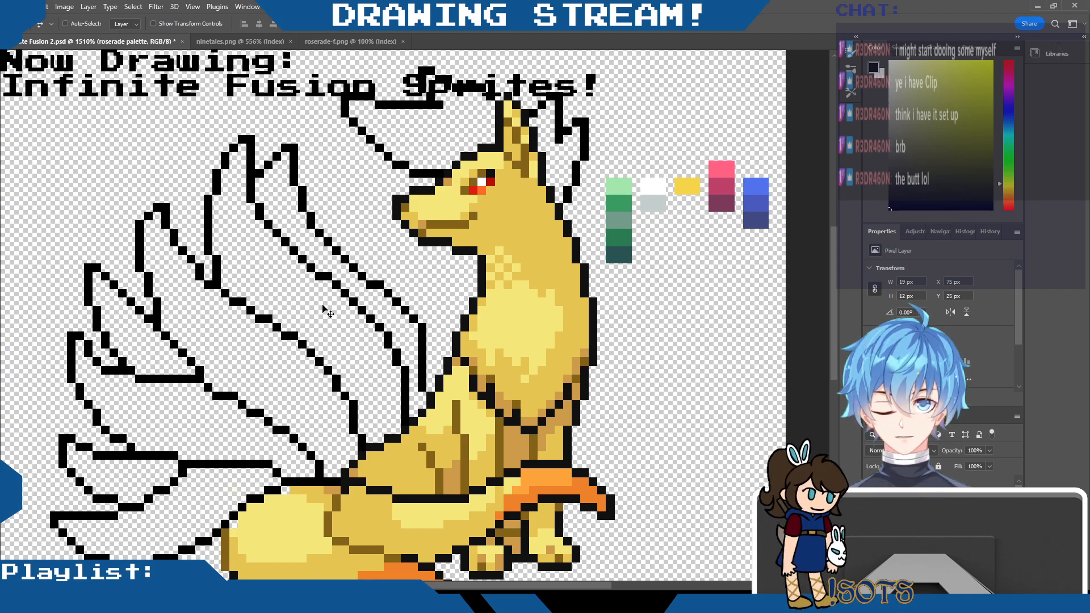
Check ninetales.png for reference, then recolour the brown line pixels on the fusion's ear, eye, nose and mouth with the palette's darkest green.
left_click(249, 42)
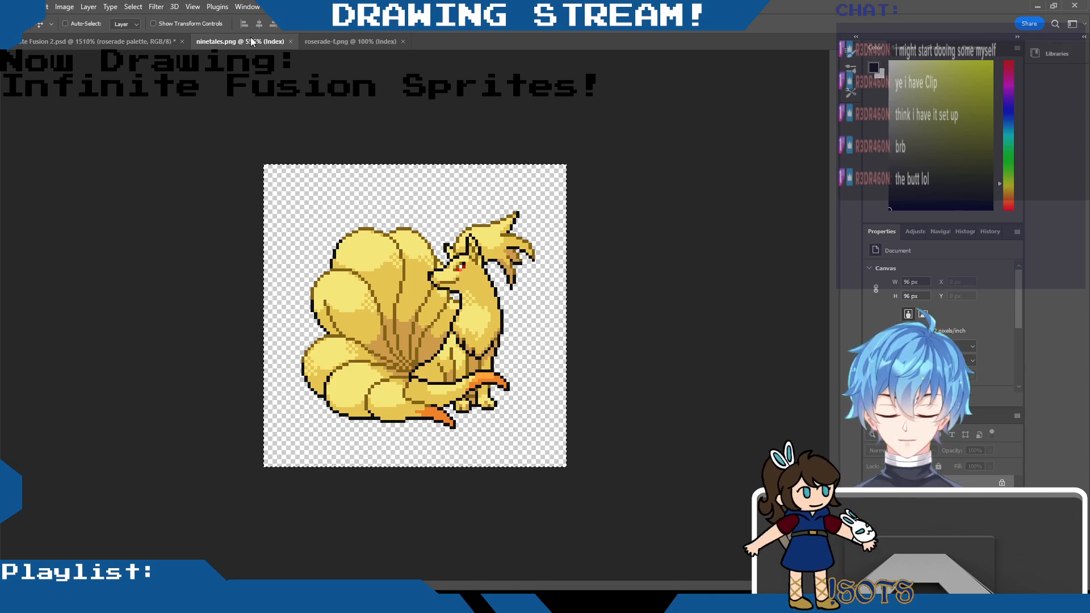
left_click(147, 42)
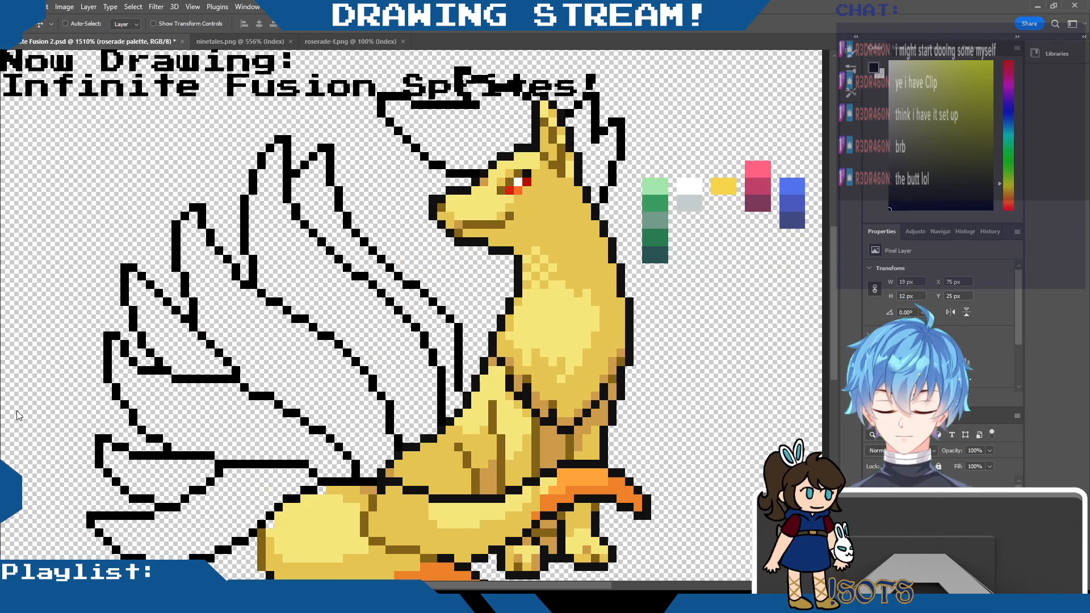
key("i")
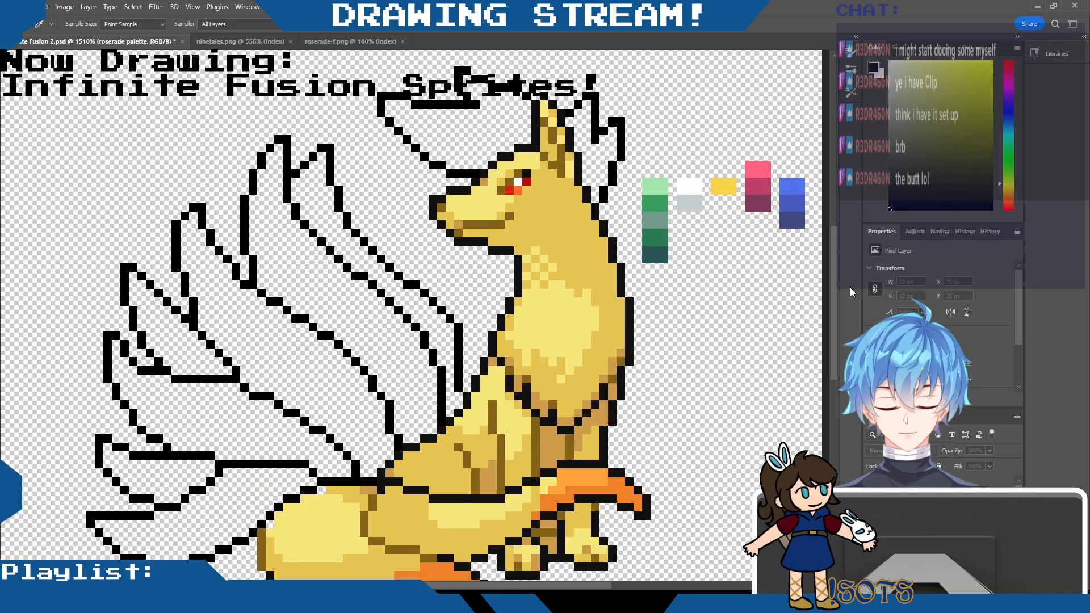
left_click(662, 245)
key("v")
key("i")
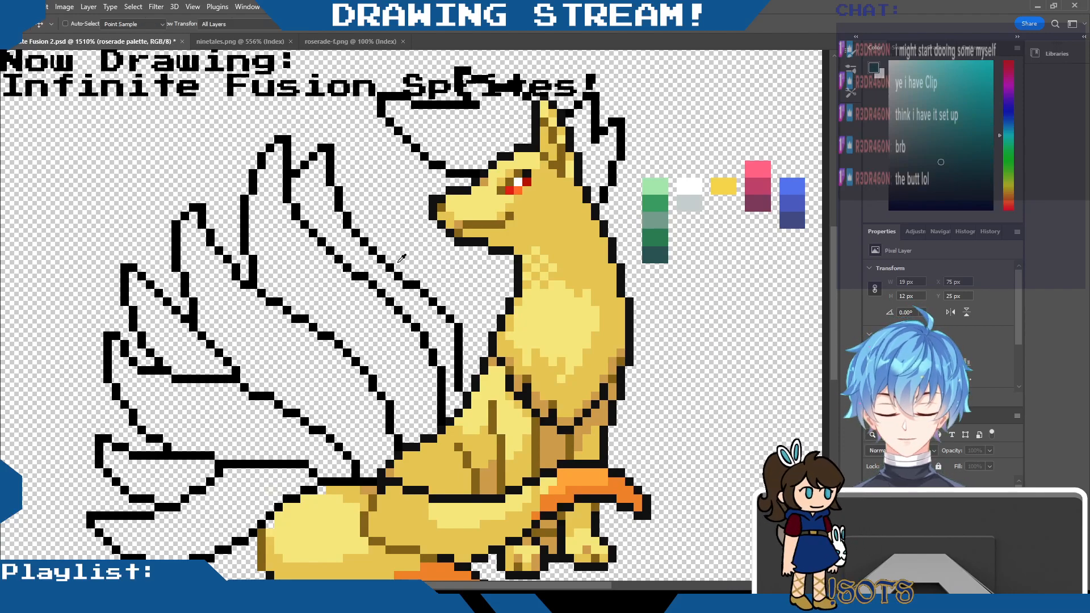
key("v")
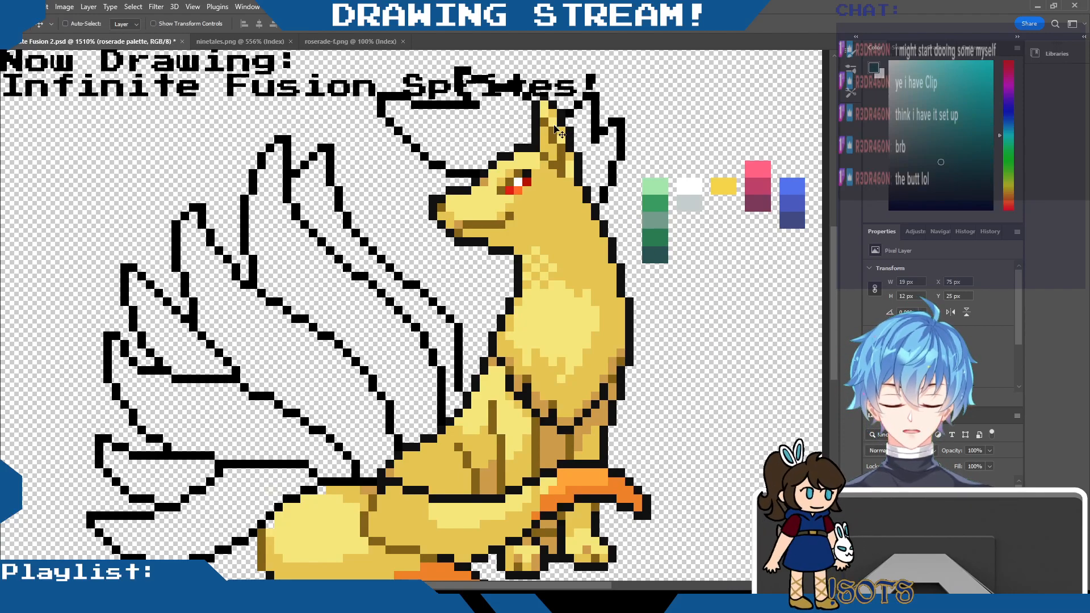
key("b")
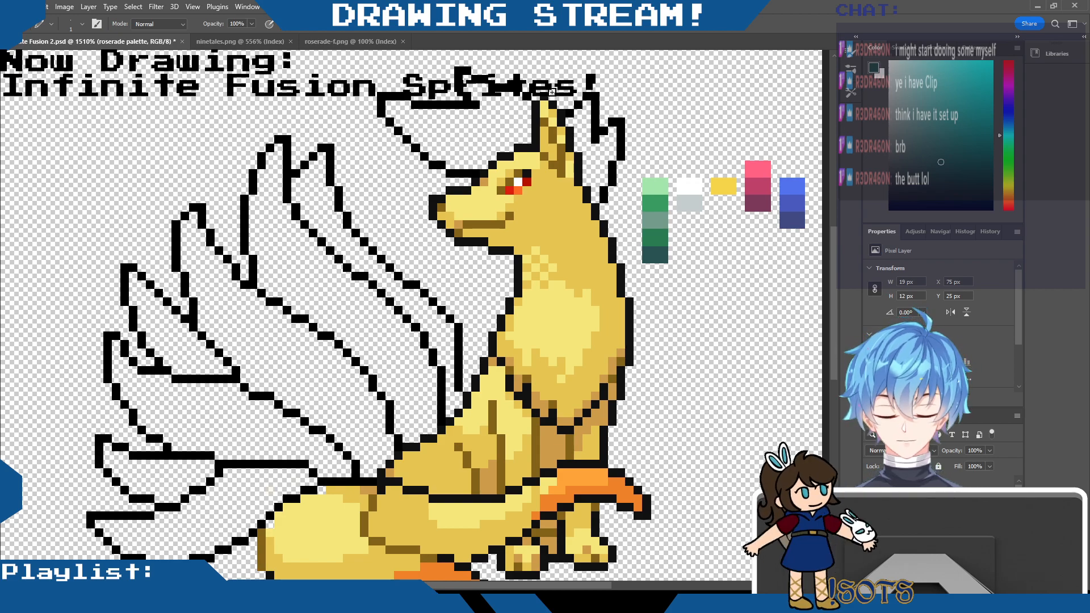
left_click(546, 122)
mouse_move(554, 130)
left_mouse_down()
mouse_move(562, 164)
mouse_move(547, 154)
mouse_move(554, 163)
mouse_move(501, 189)
left_mouse_up()
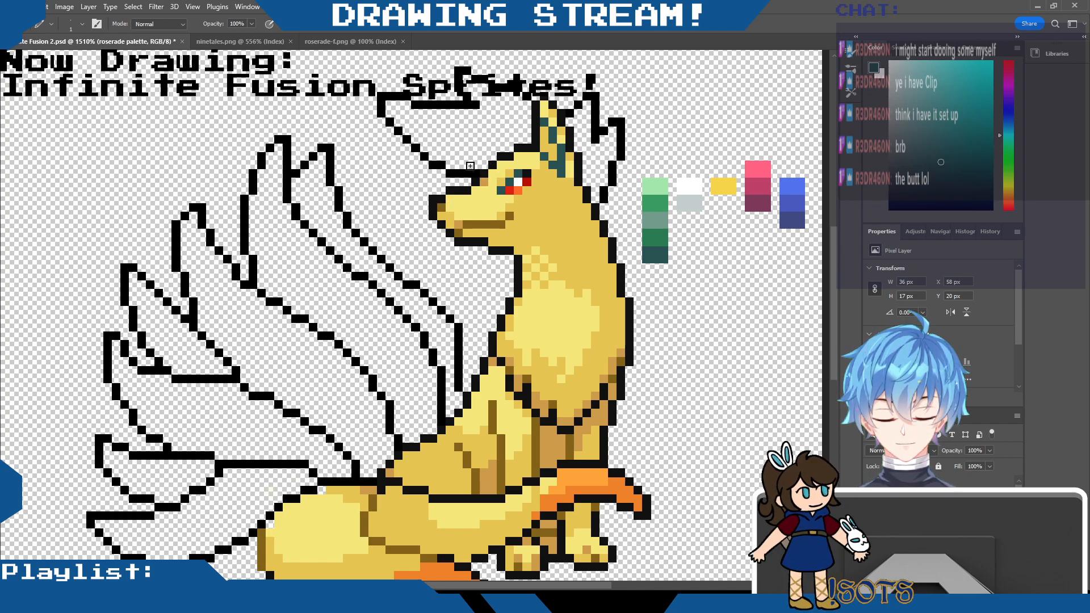
left_click_drag(471, 224, 499, 221)
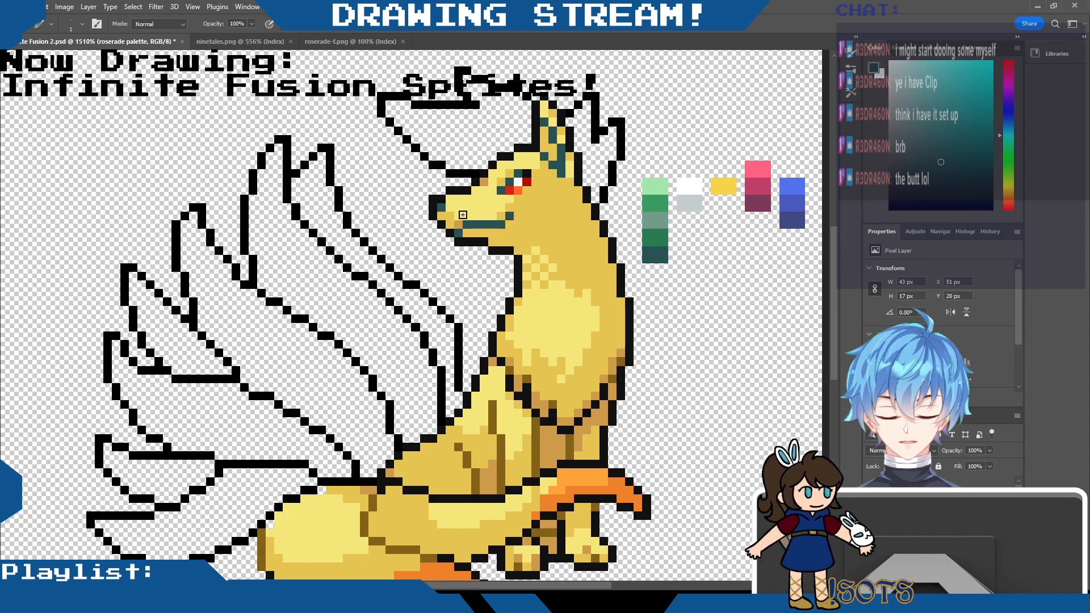
Recolour the dark brown pixels along the lower edges of the chest fur in the darkest green.
left_click(622, 360)
left_click(612, 379)
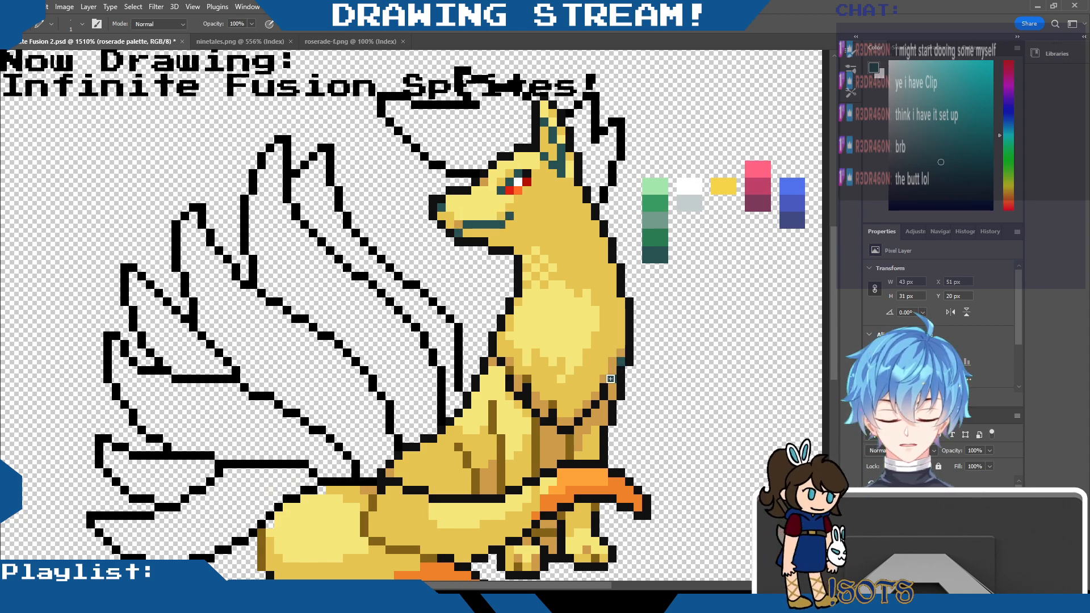
left_click(510, 370)
left_click(527, 379)
left_click(553, 405)
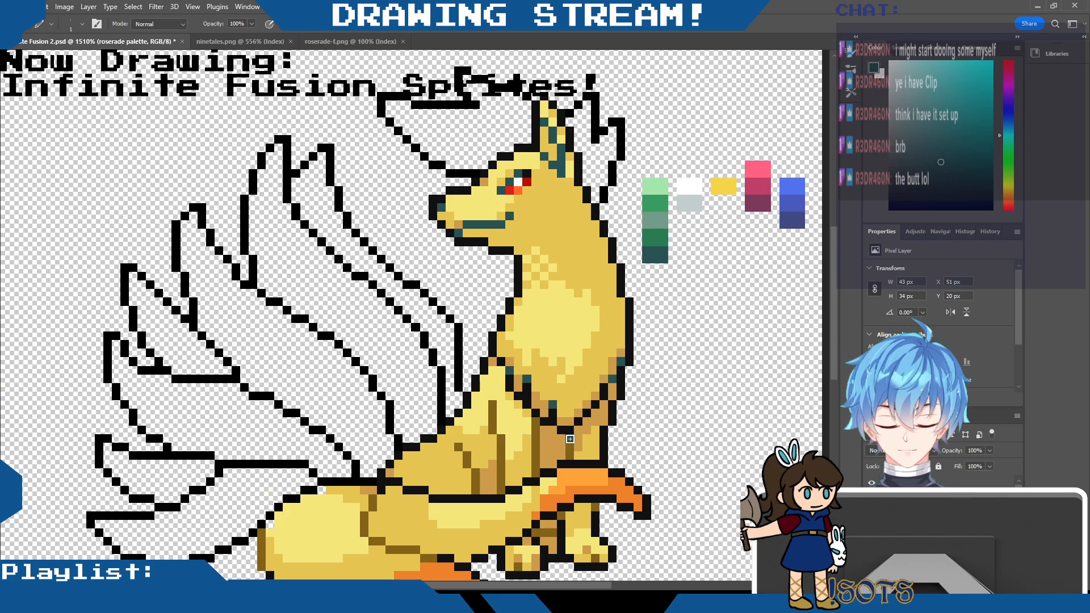
Recolour the brown contour lines on the front legs, paw and haunch in the darkest green.
left_click_drag(570, 438, 570, 455)
left_click(595, 507)
left_click(593, 554)
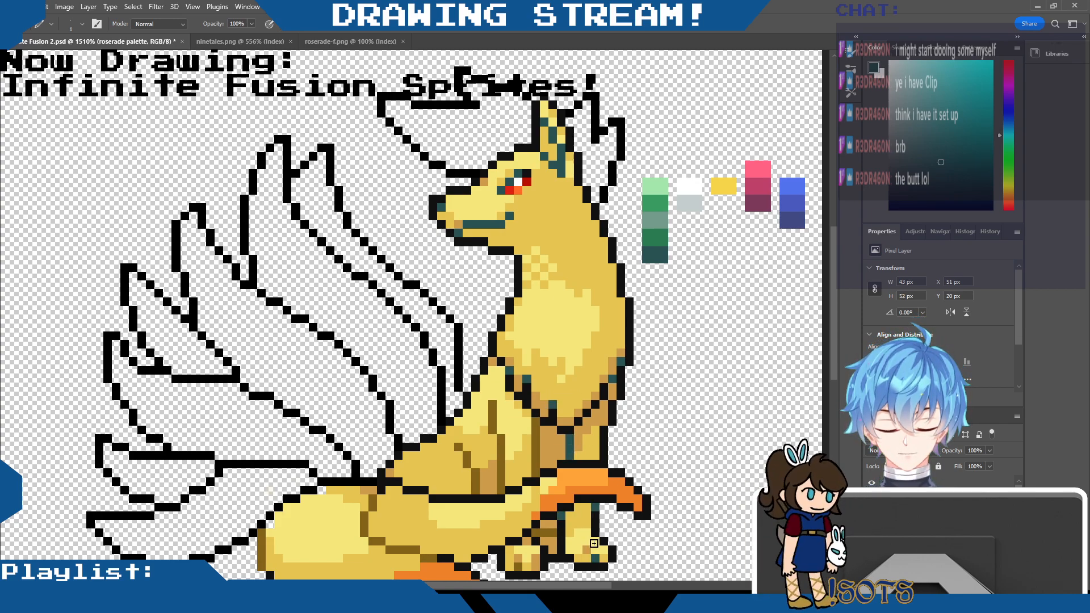
left_click_drag(493, 402, 500, 493)
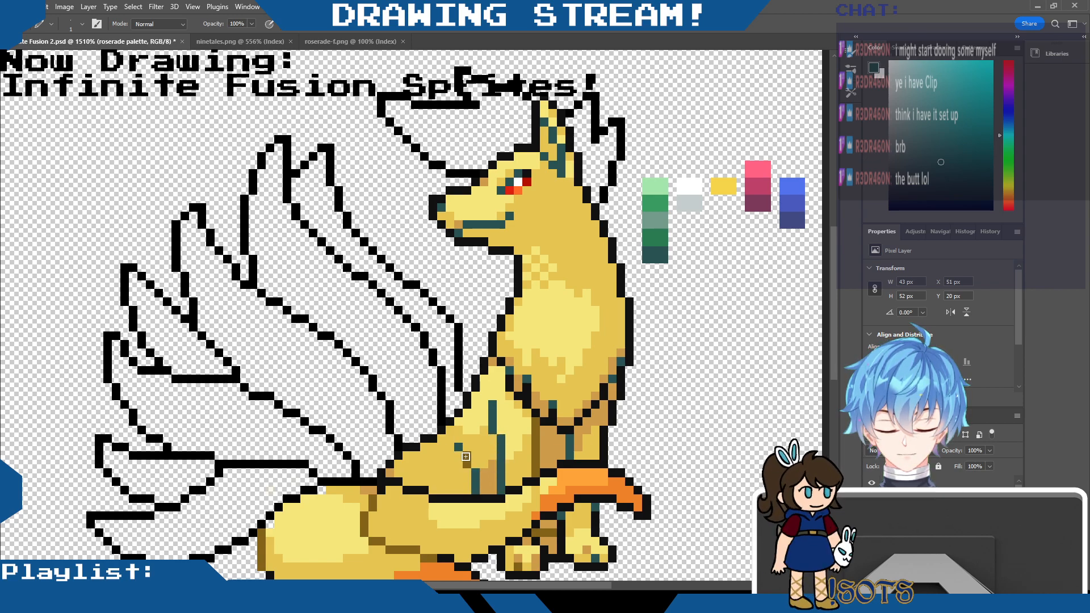
left_click(465, 459)
left_click_drag(536, 419, 538, 465)
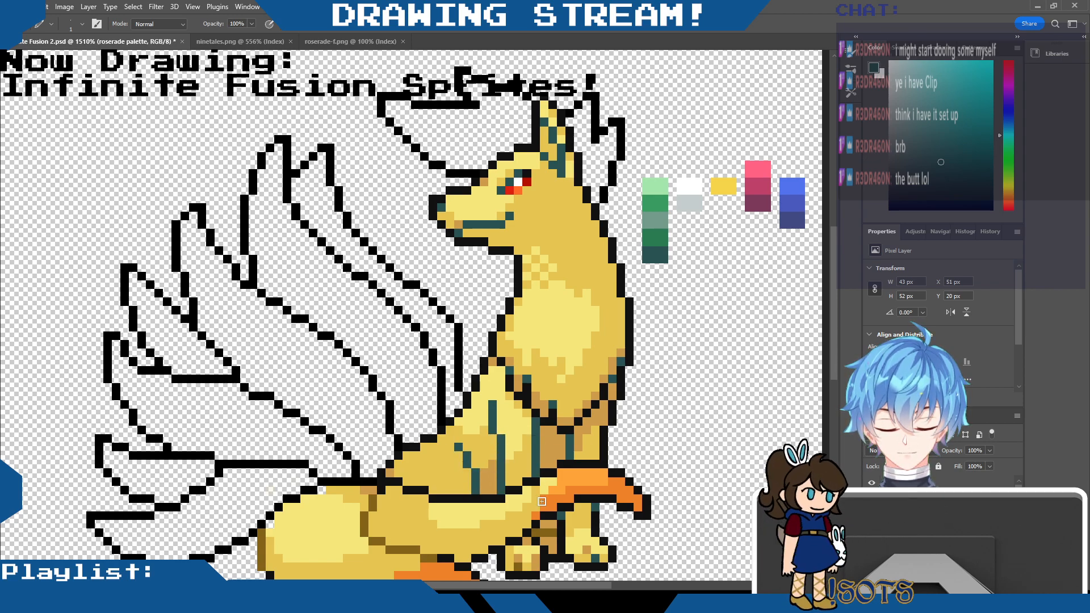
scroll(834, 343, "down", 2)
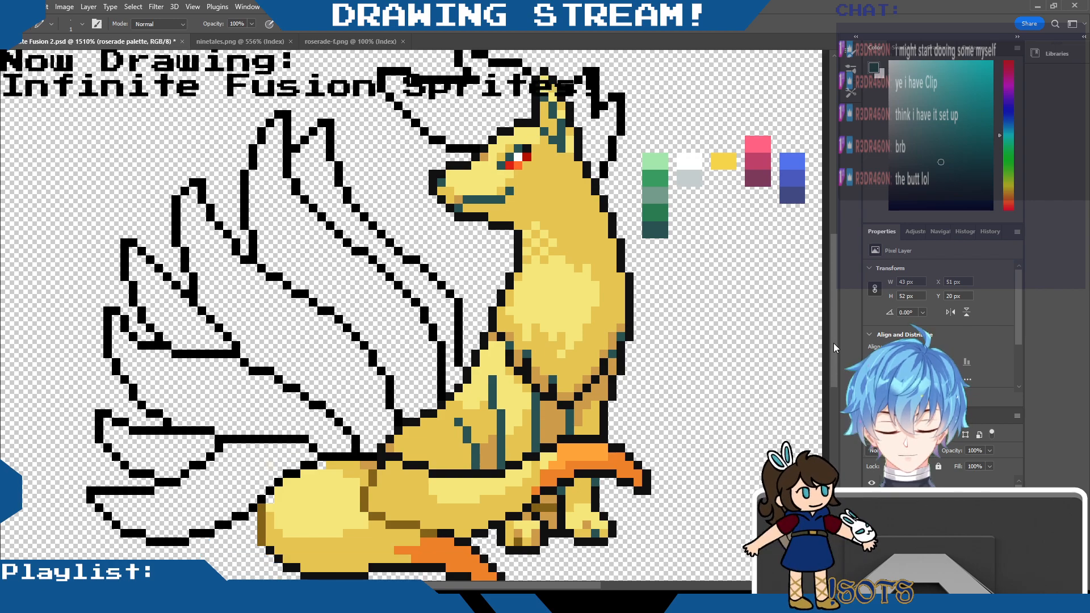
Recolour the brown between the front legs and the inner outlines of the curled tails in the darkest green, checking ninetales.png for reference.
scroll(833, 343, "down", 8)
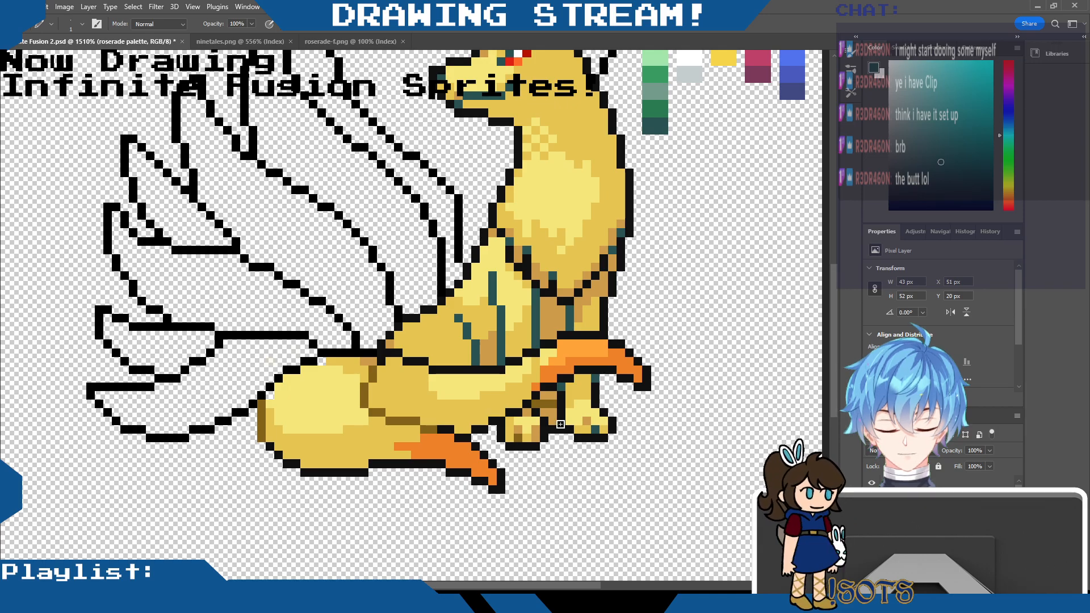
left_click(247, 44)
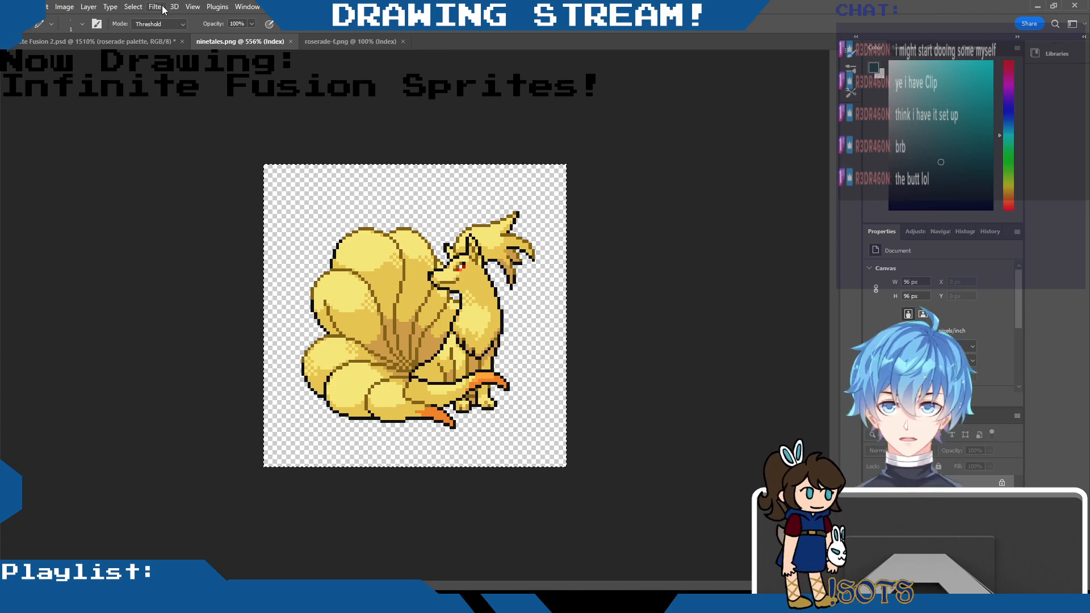
left_click(96, 42)
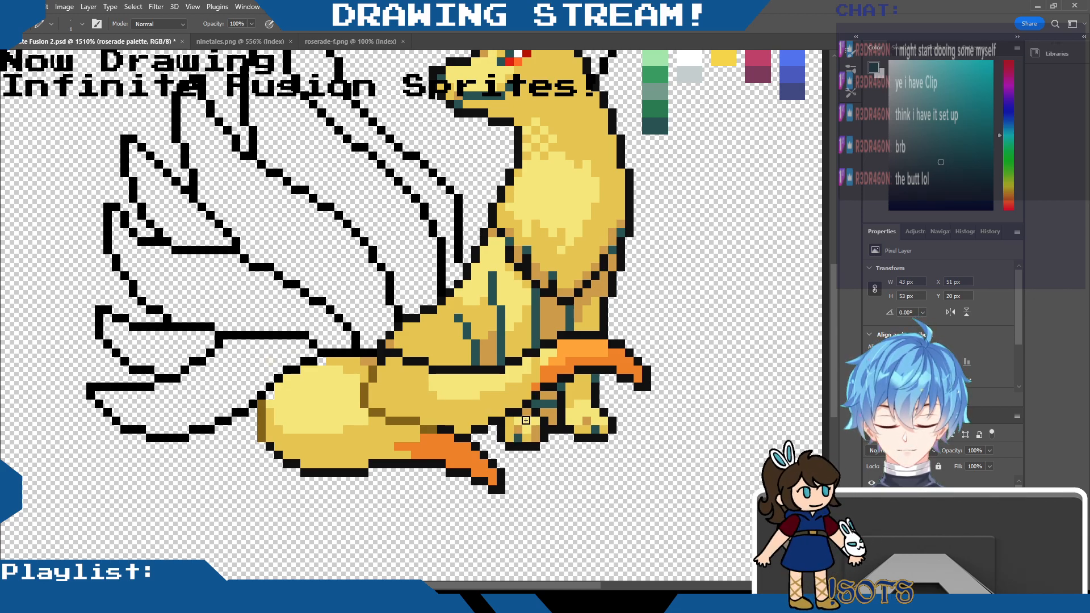
mouse_move(369, 368)
left_mouse_down()
mouse_move(362, 403)
mouse_move(264, 414)
mouse_move(261, 405)
mouse_move(263, 421)
mouse_move(402, 371)
mouse_move(392, 411)
mouse_move(373, 413)
mouse_move(420, 424)
left_mouse_up()
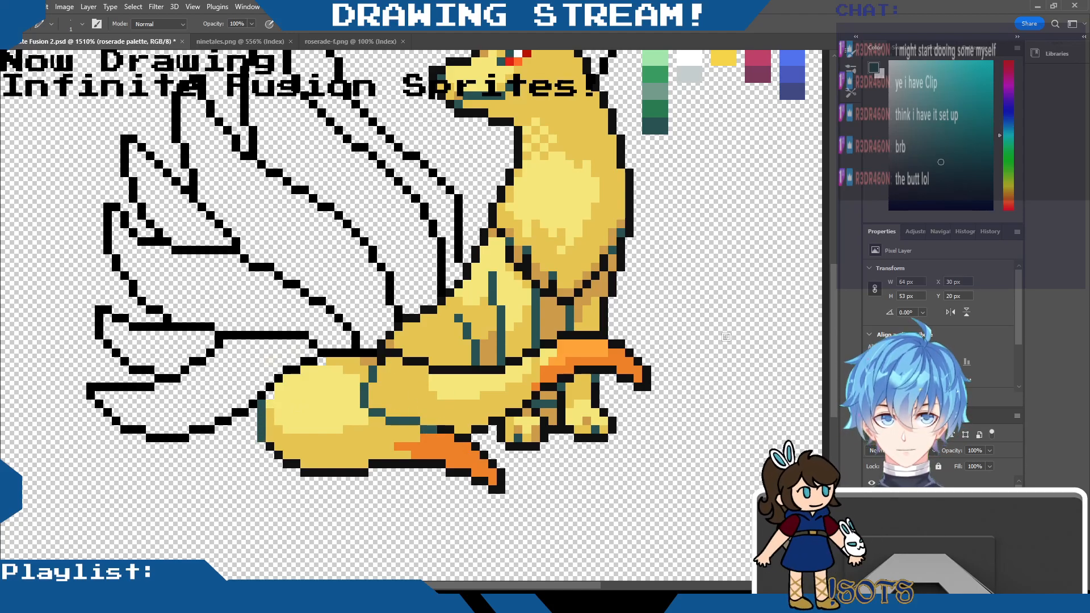
Paint the tan shadows on the chin, brow, lower chest fur, legs and paws with the palette's second-darkest green.
left_click_drag(837, 327, 833, 297)
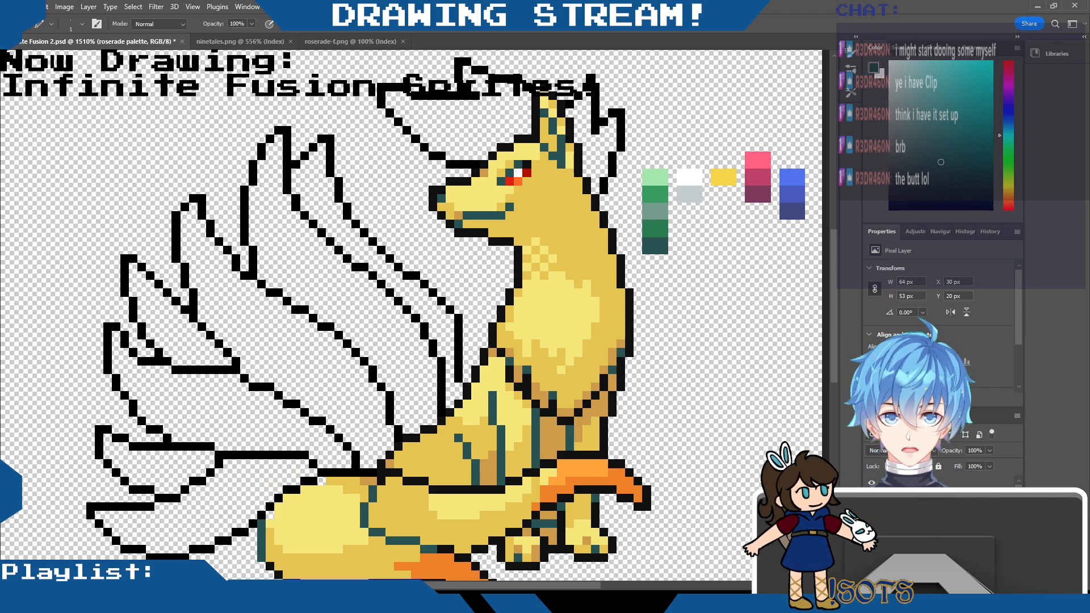
key("i")
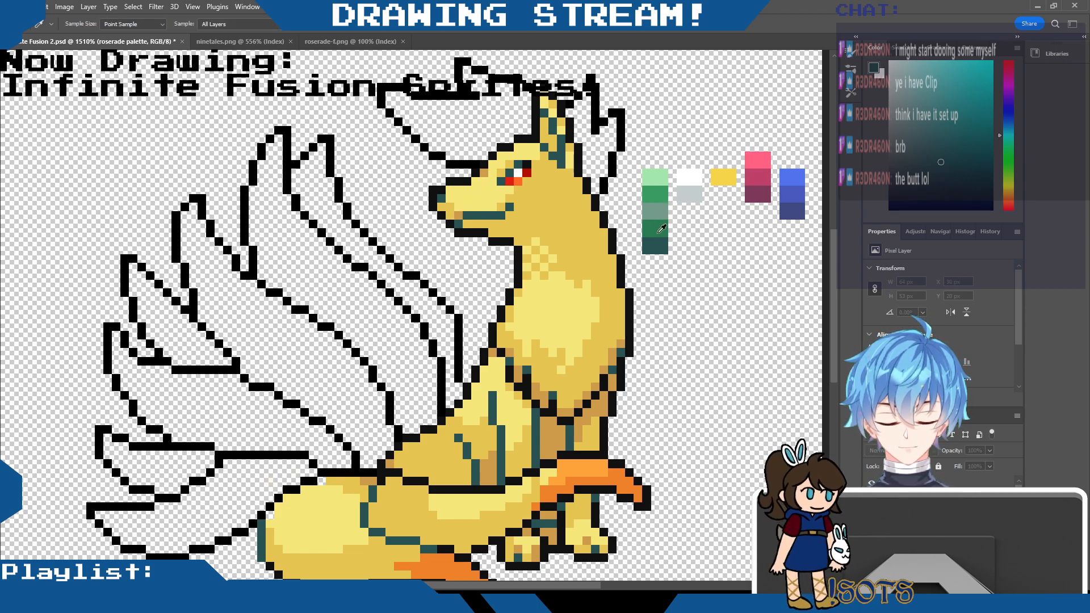
left_click(660, 228, "alt")
left_click(458, 215)
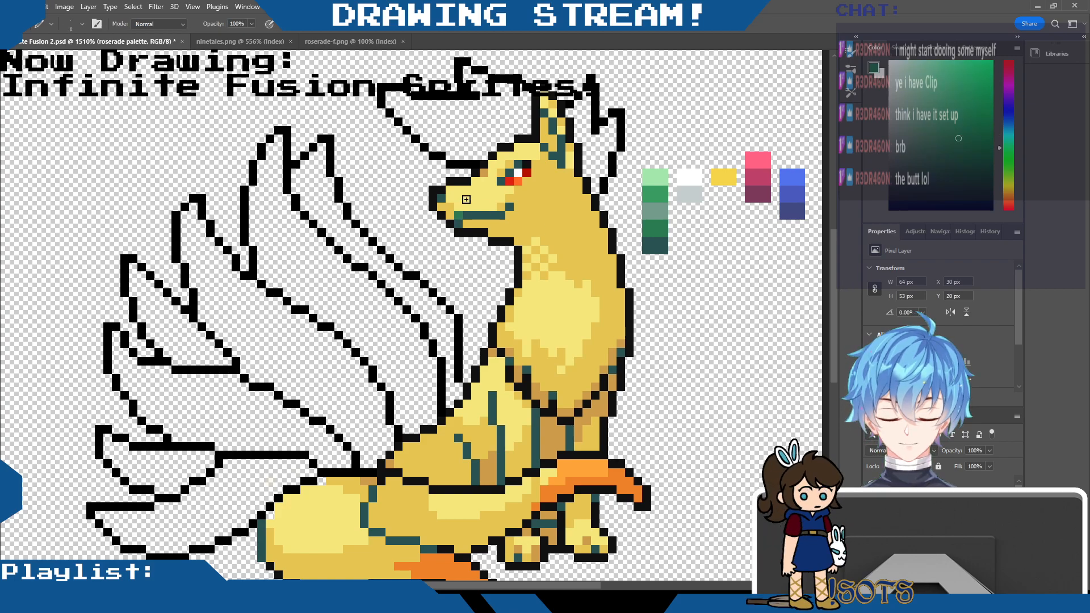
left_click(487, 170)
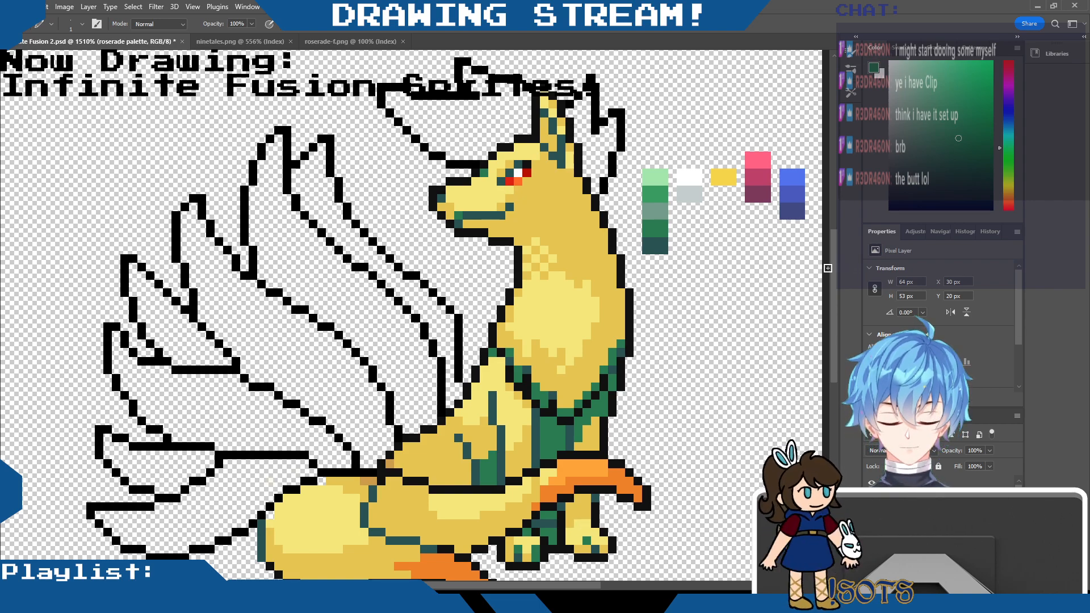
Fill the tan areas of the neck, ear and face with the palette's second-lightest green.
key("i")
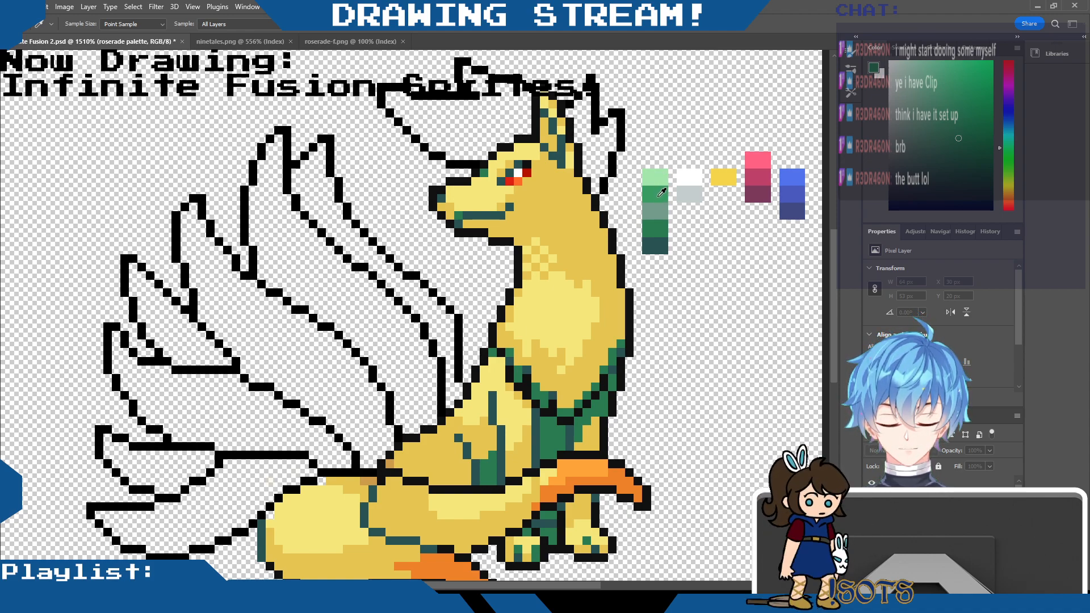
left_click(659, 196, "alt")
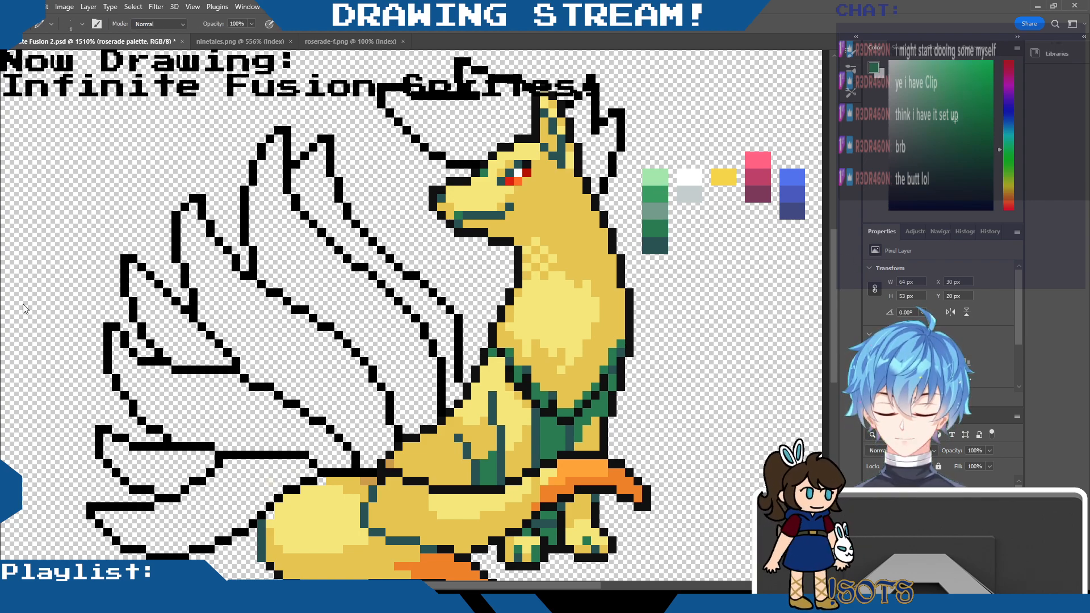
key("g")
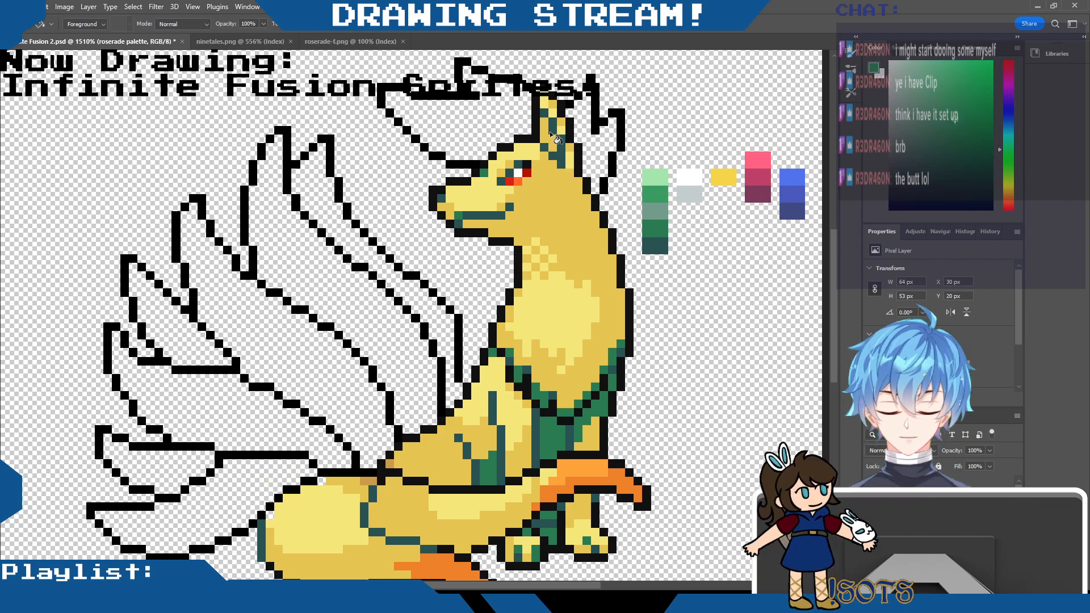
left_click(554, 194)
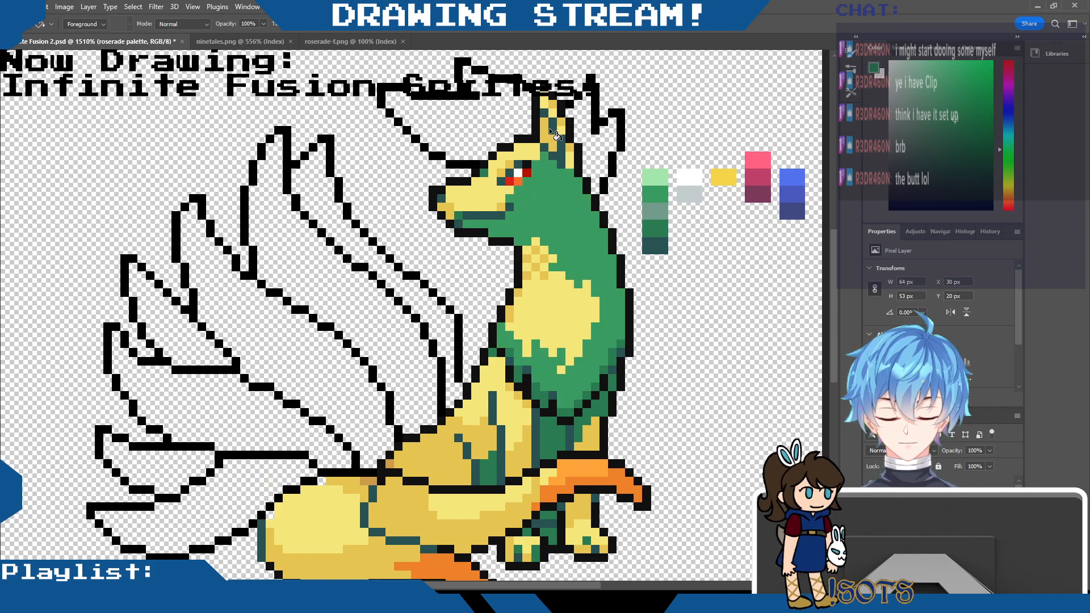
left_click(560, 122)
left_click(561, 122)
left_click(569, 146)
left_click(552, 104)
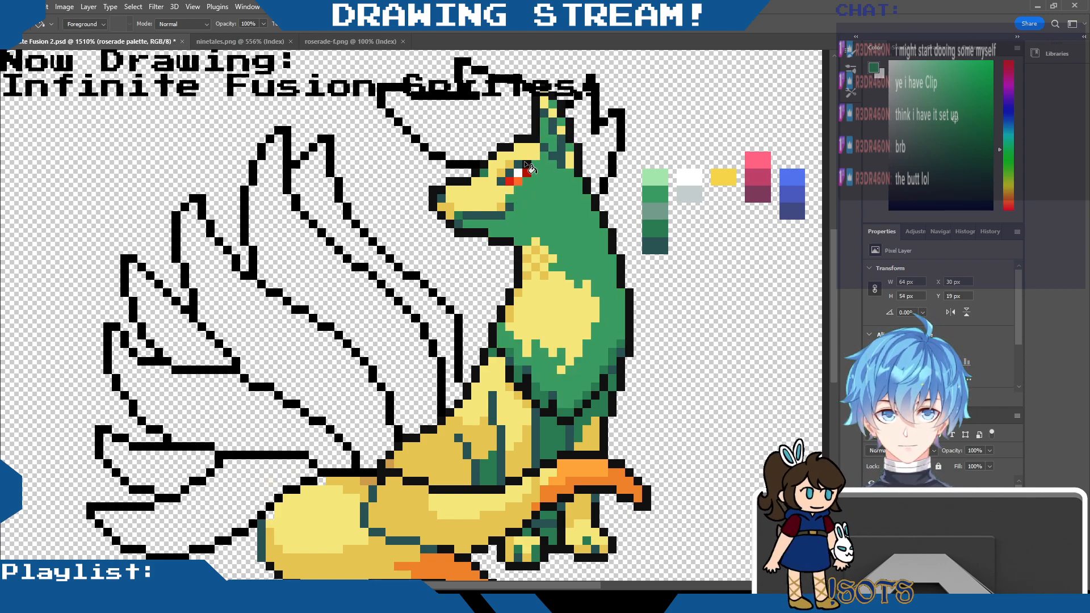
left_click(509, 165)
left_click(505, 168)
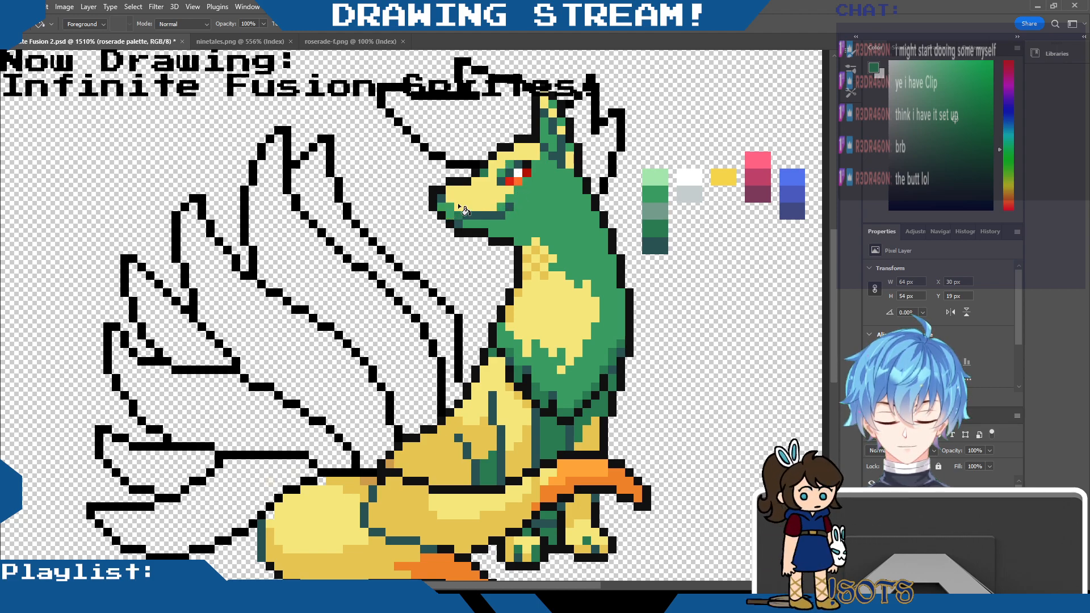
Recolour the tan dither pixels on the throat and the tan front edge of the chest fur in the second-lightest green.
left_click(537, 250)
left_click(543, 256)
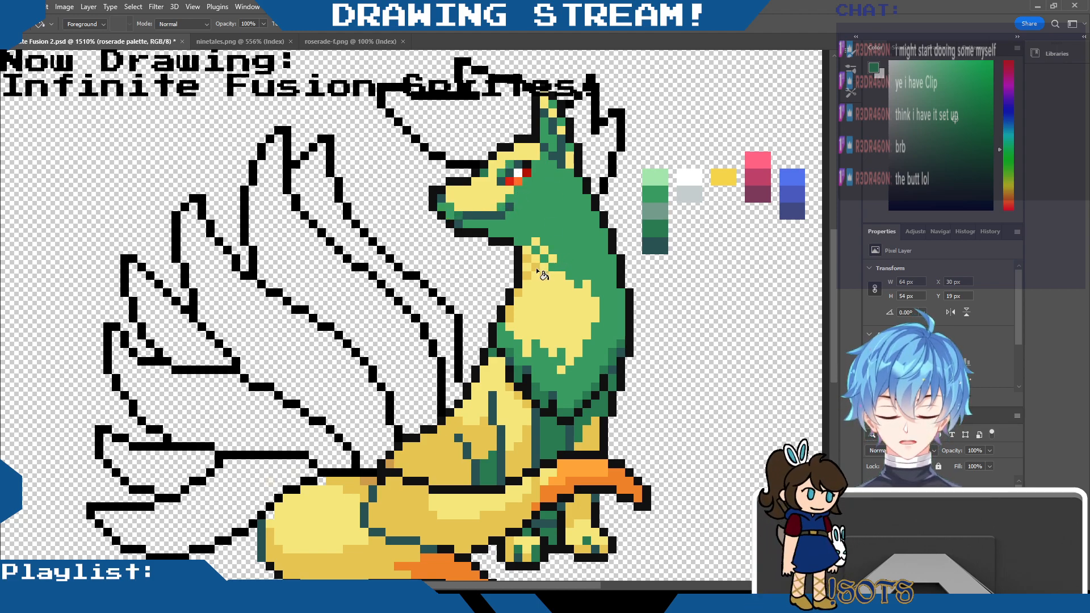
left_click(536, 268)
left_click(524, 259)
left_click(526, 275)
left_click(546, 274)
left_click(516, 294)
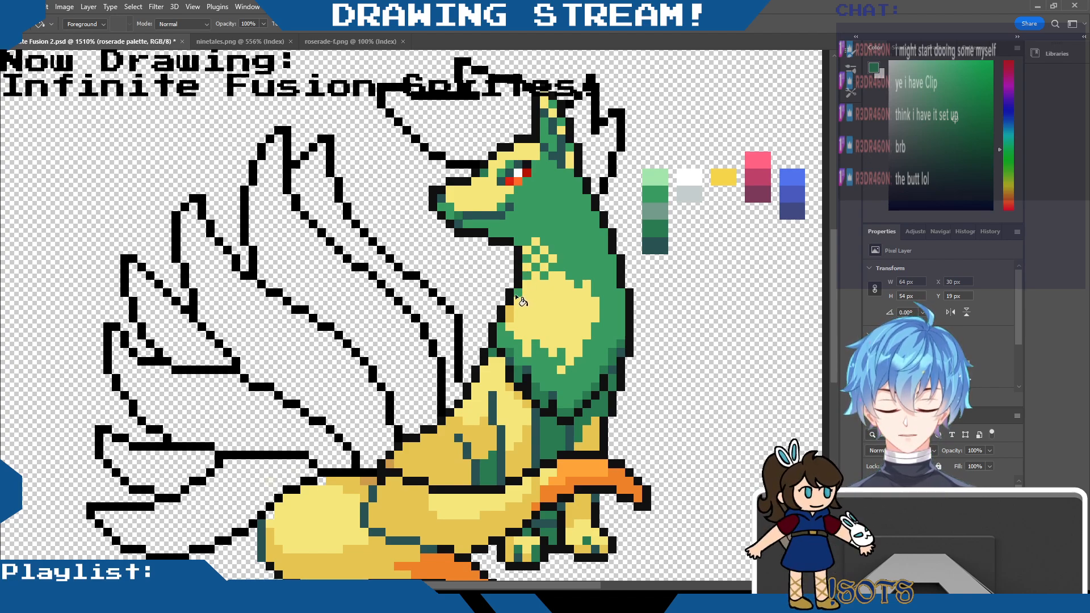
left_click(506, 301)
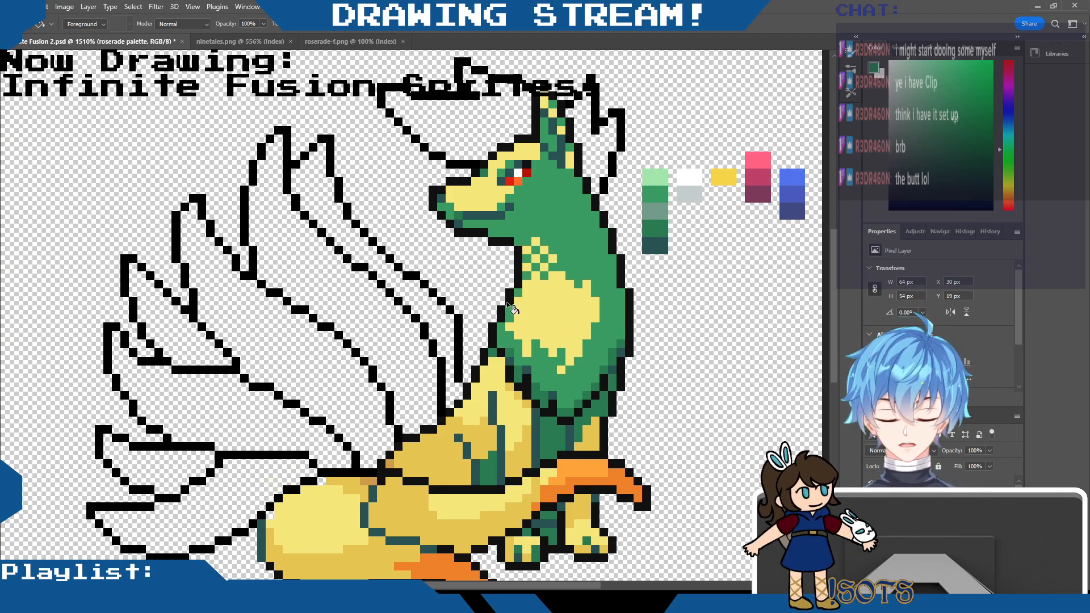
Fill the tan areas of the front legs and haunch, including the rump edge, with the second-lightest green.
left_click(592, 440)
left_click(581, 506)
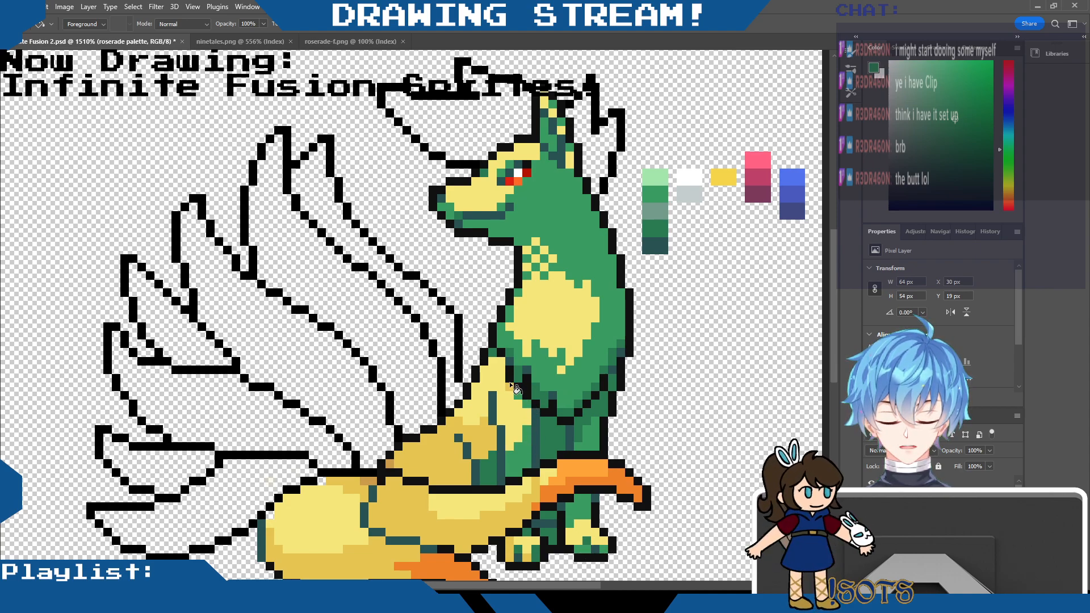
left_click(460, 440)
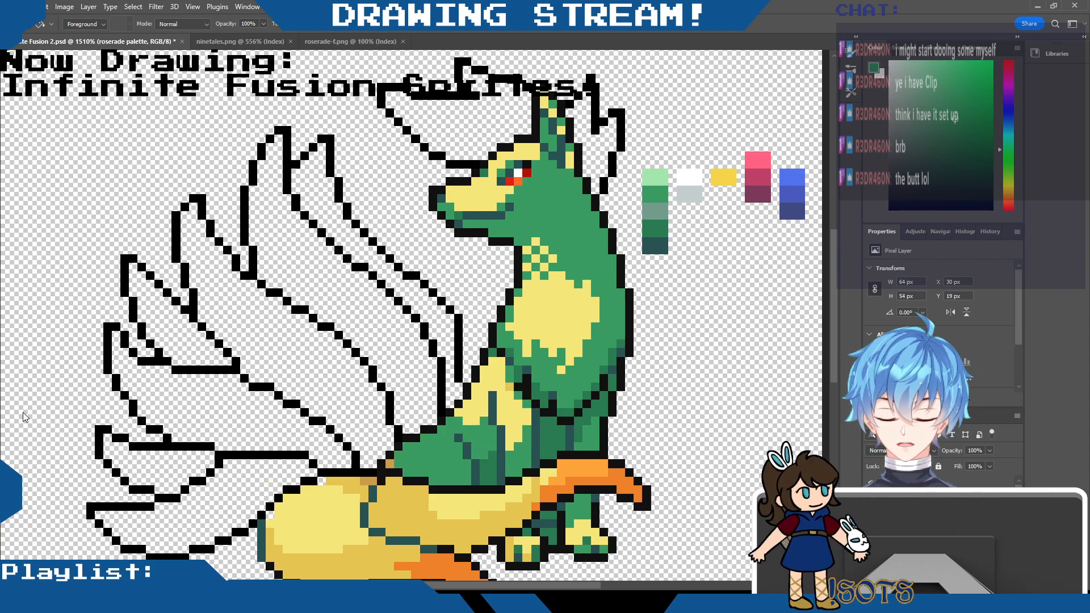
left_click(656, 228, "alt")
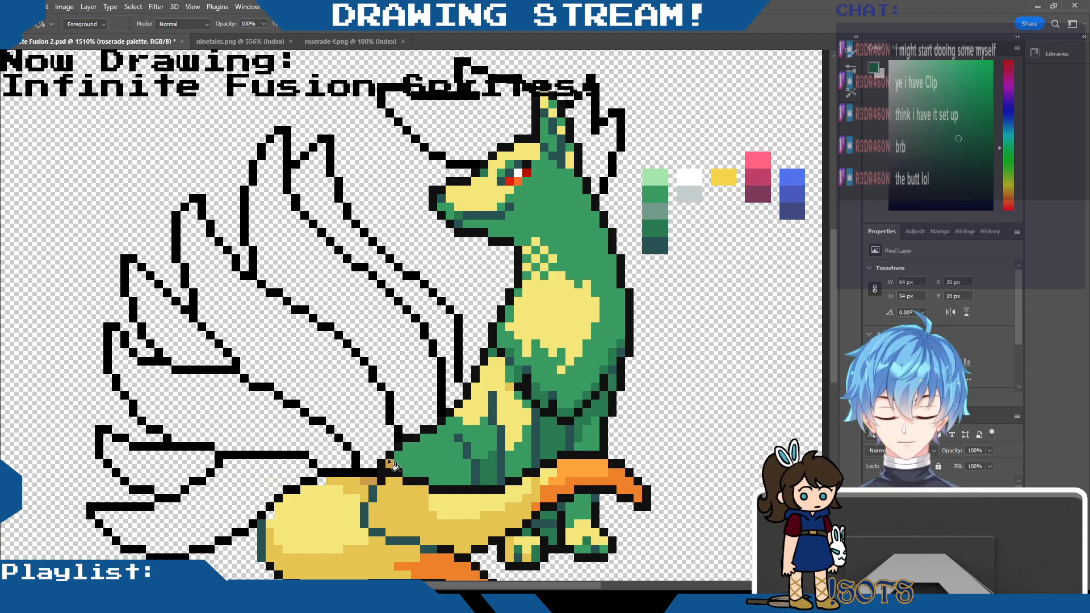
left_click(388, 461)
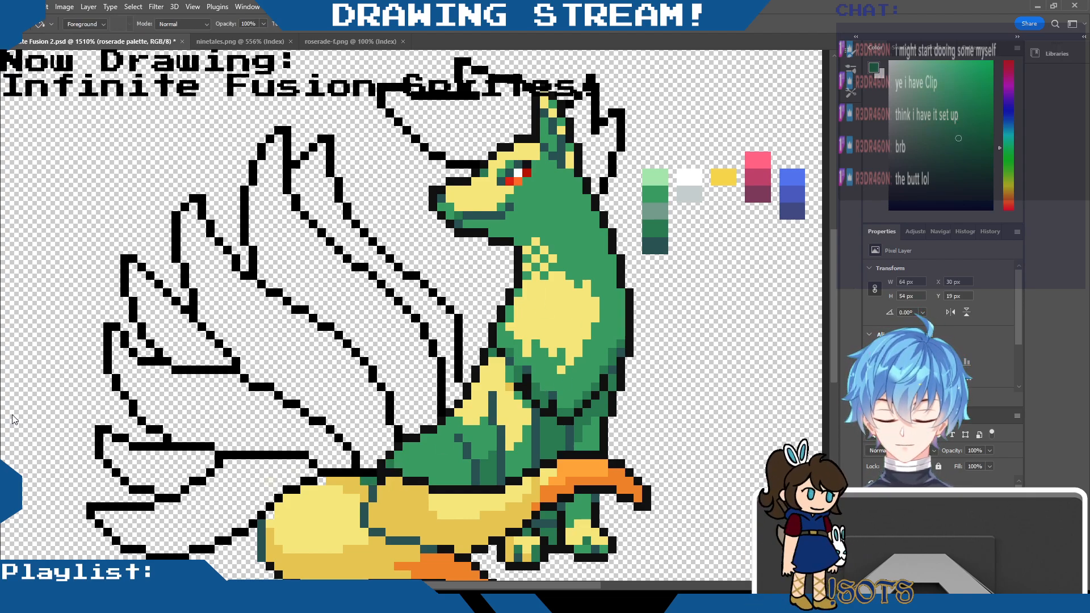
Fill the tan shading and orange tips of the two curled tails with the second-lightest green.
key("alt")
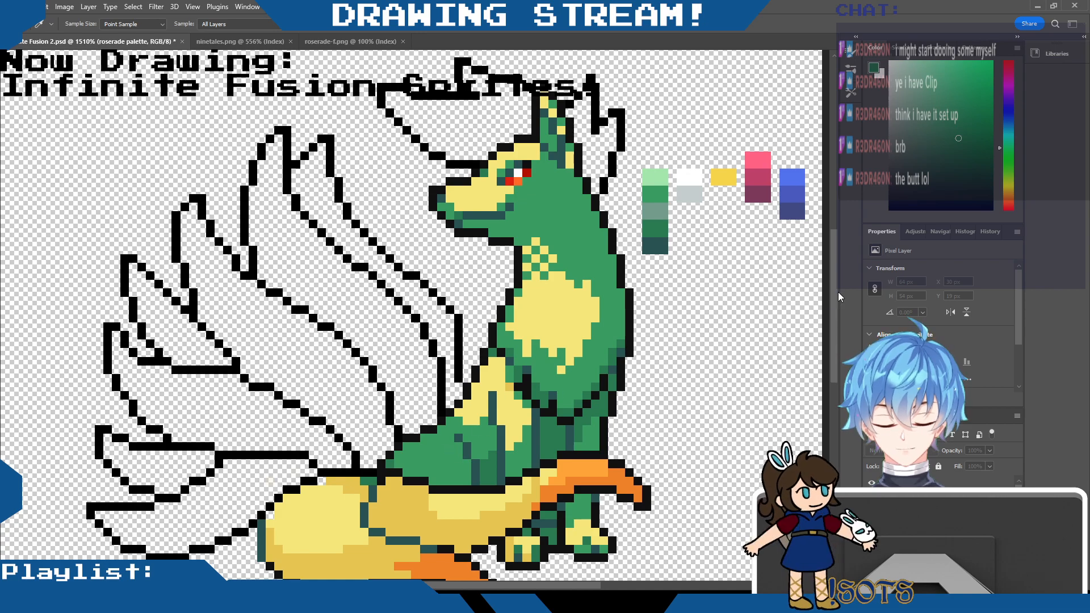
left_click(656, 194, "alt")
left_click_drag(832, 338, 824, 375)
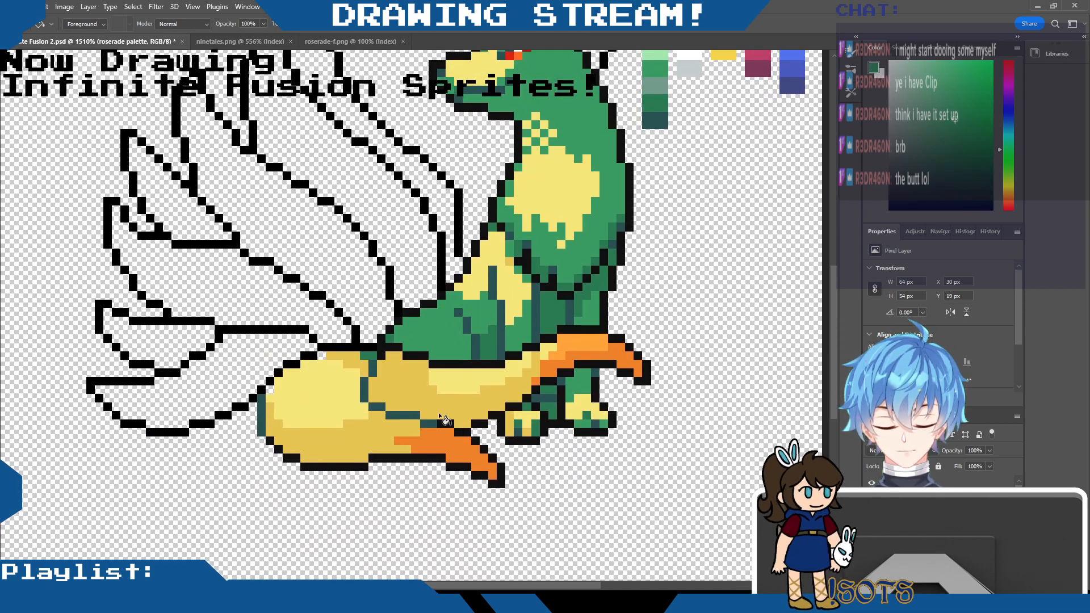
left_click(440, 419)
left_click(370, 434)
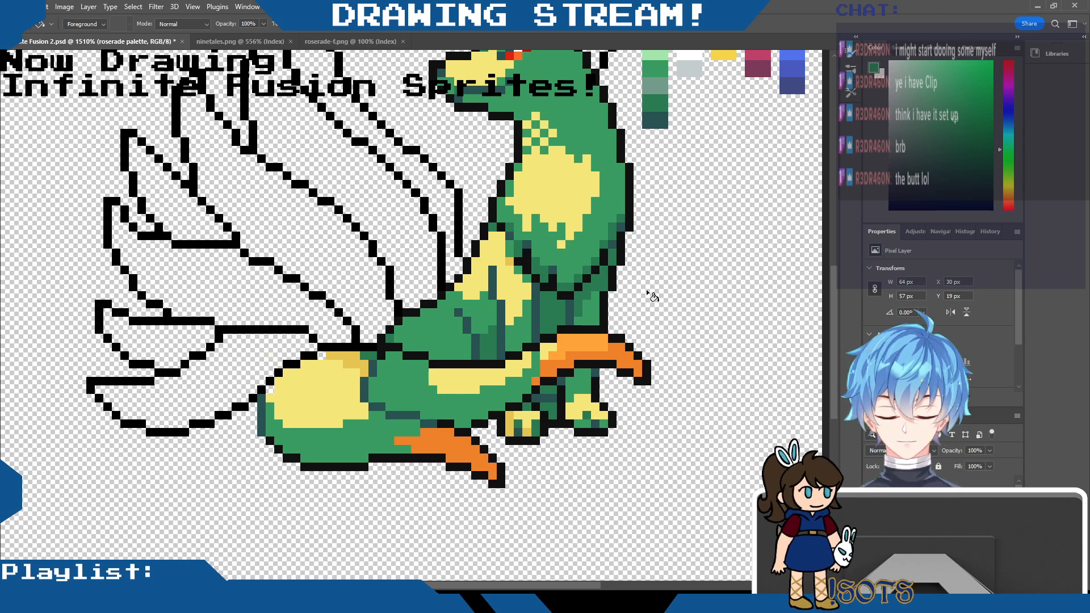
left_click(453, 434)
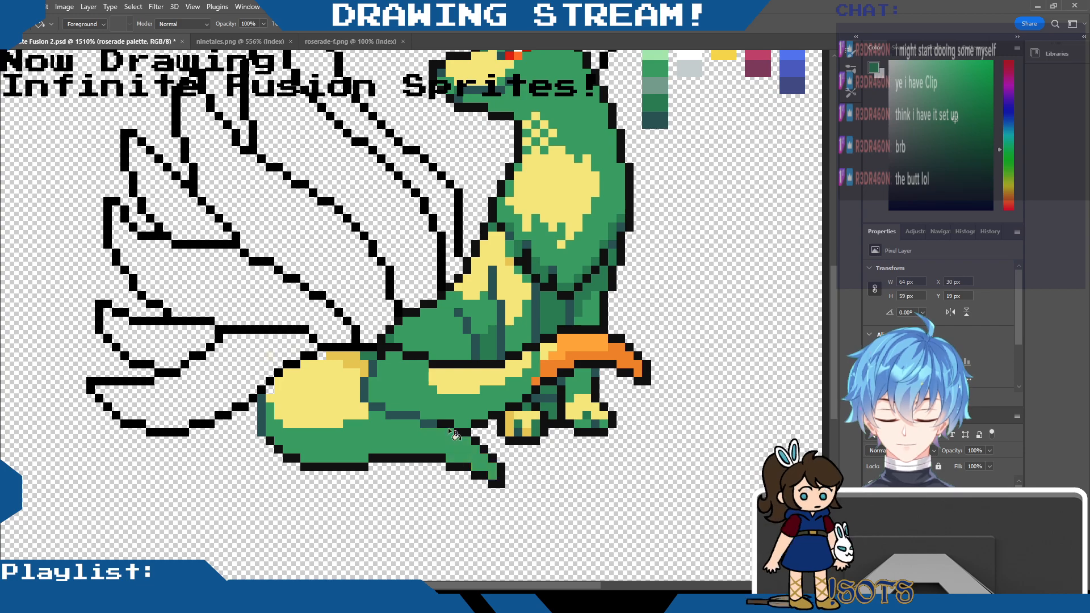
left_click(548, 355)
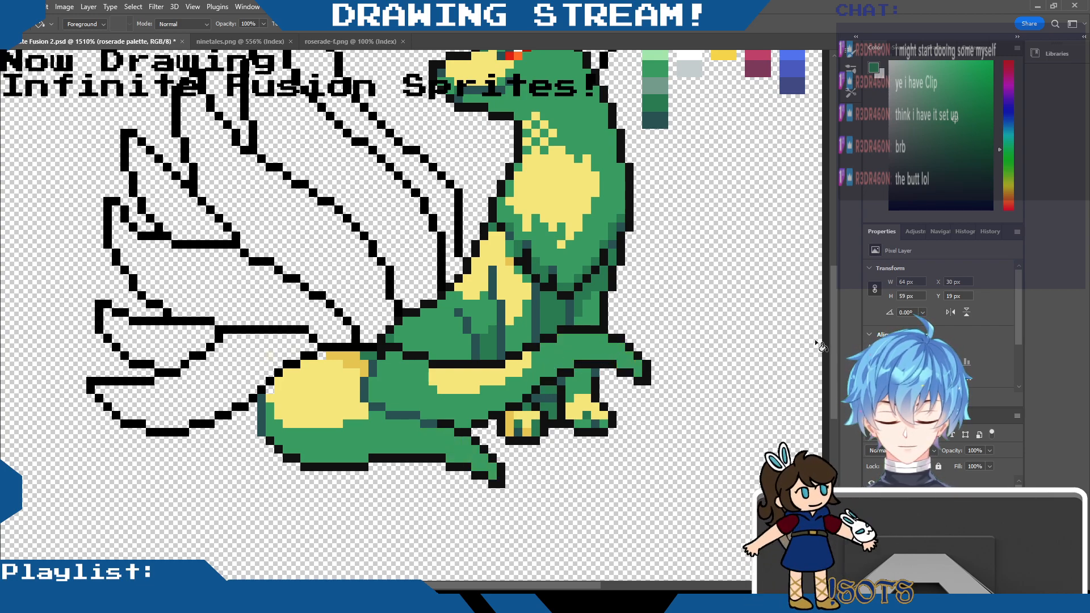
Paint the leftover tan pixels on the curled tail's base, shoulder and front paw in the second-lightest green.
scroll(836, 285, "up", 1)
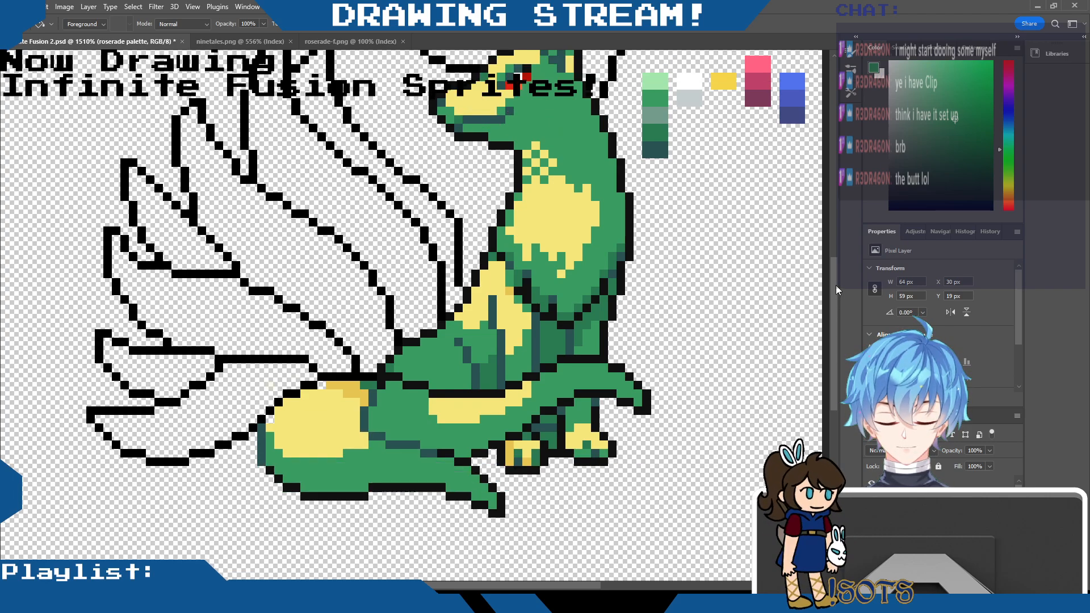
scroll(836, 285, "up", 2)
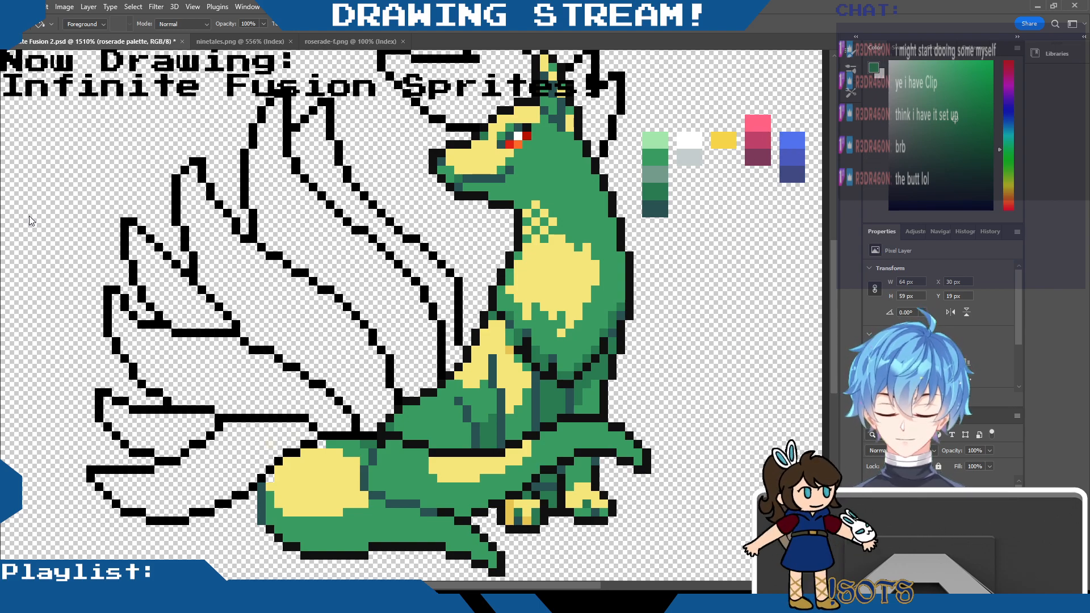
key("b")
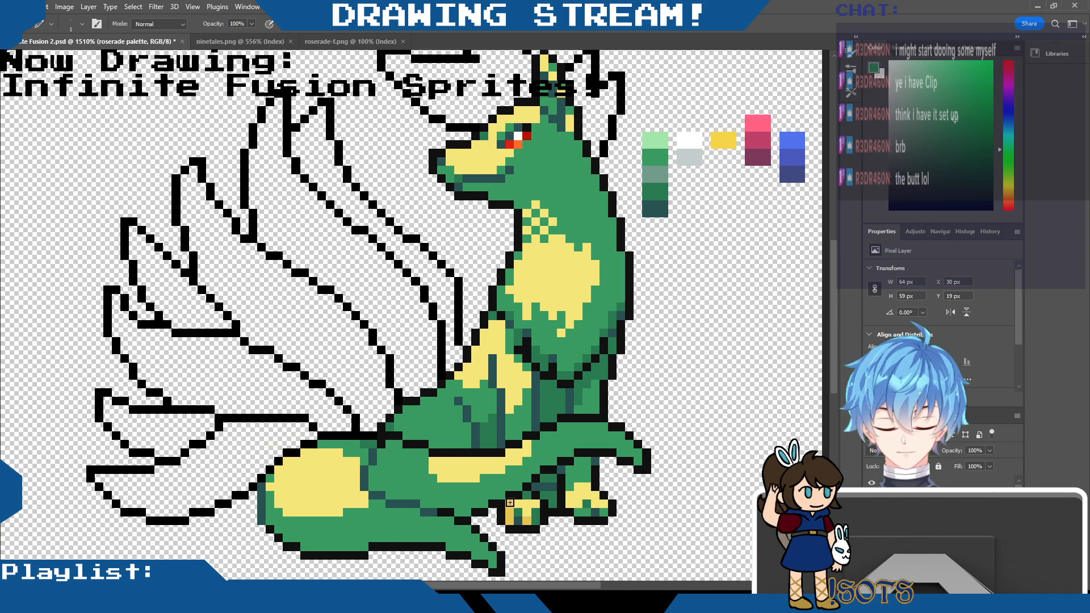
left_click_drag(509, 505, 510, 521)
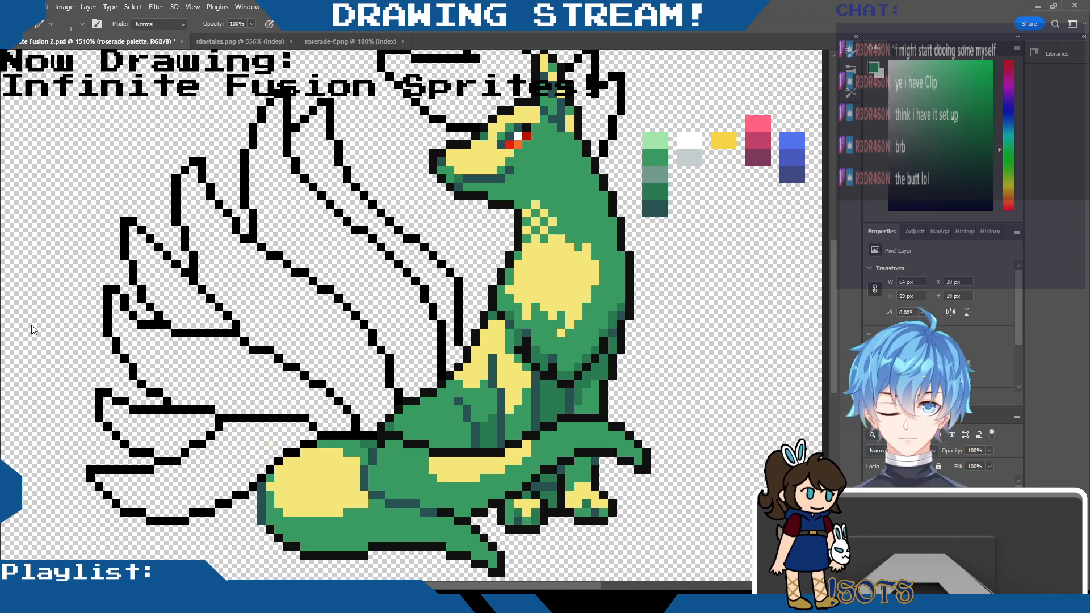
Recolour the pale yellow on the face, ear, throat dithering and chest fur in the palette's lightest green.
key("i")
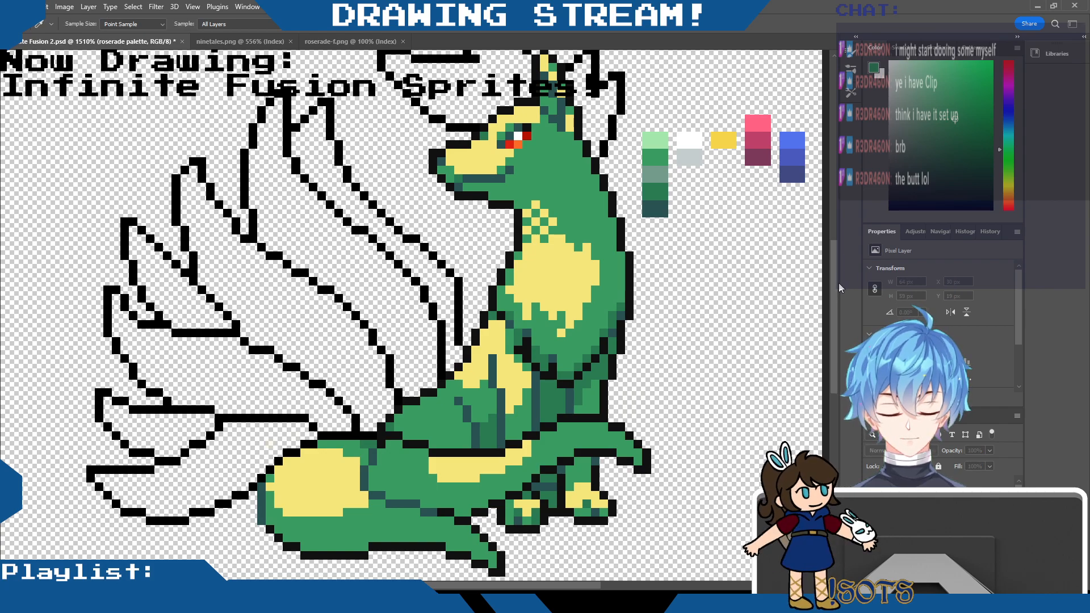
left_click(661, 138)
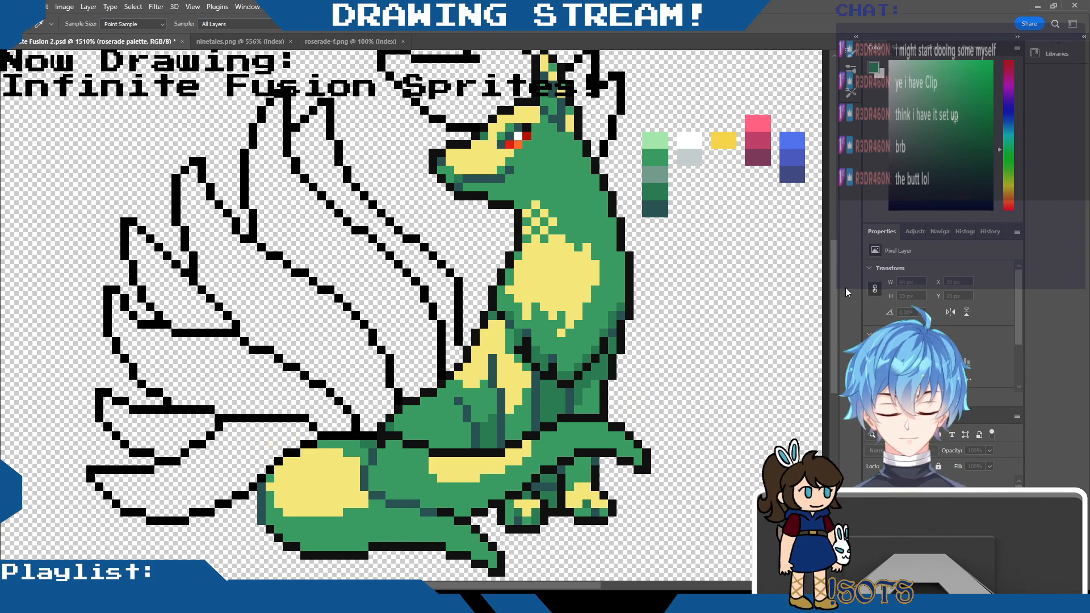
key("b")
left_click_drag(518, 118, 527, 118)
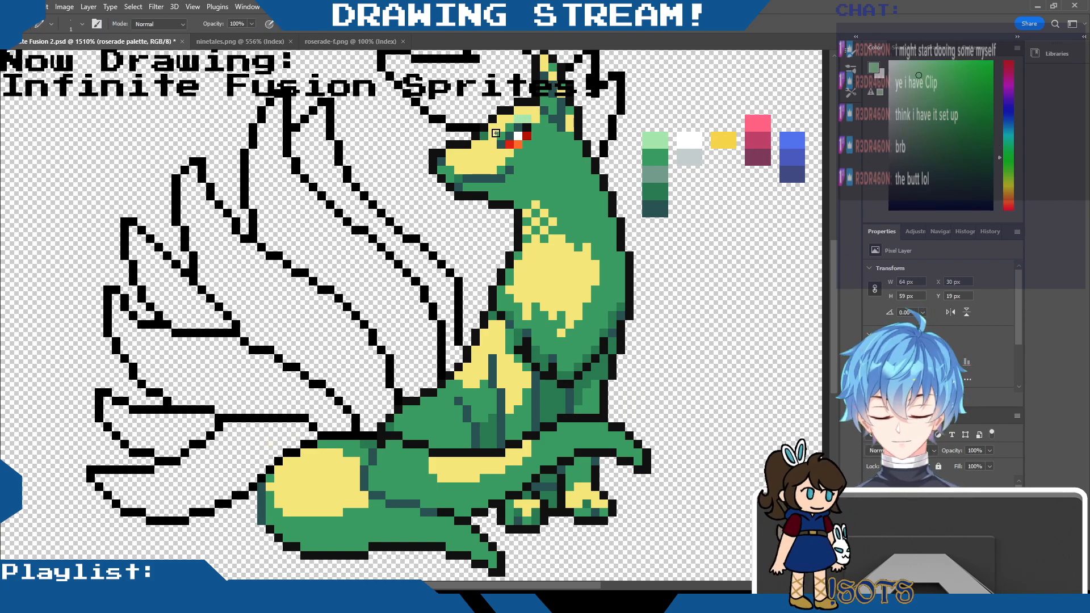
key("g")
left_click(488, 150)
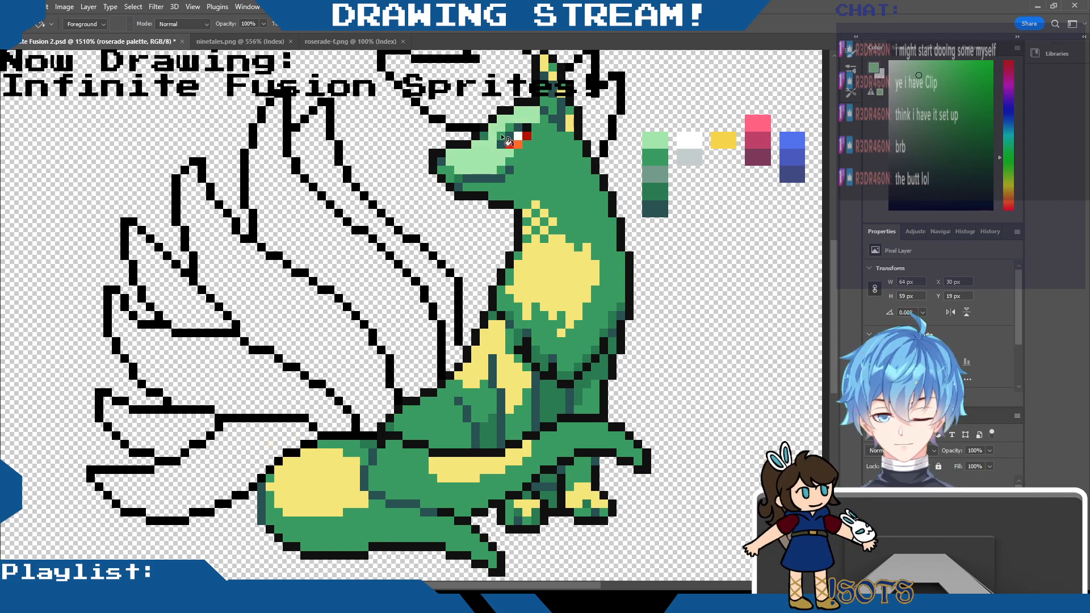
left_click(548, 66)
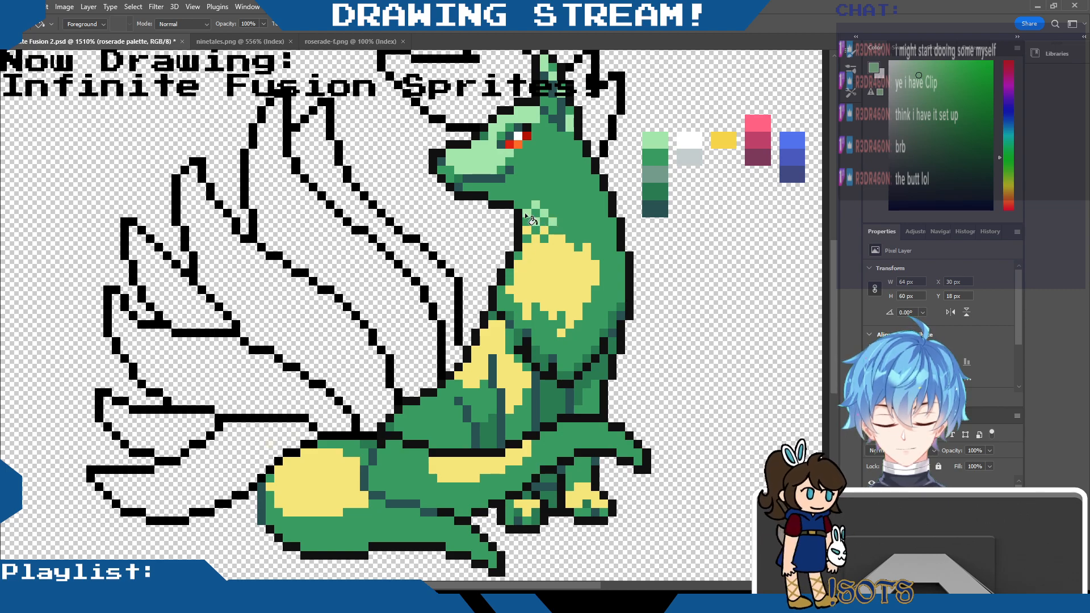
left_click(539, 289)
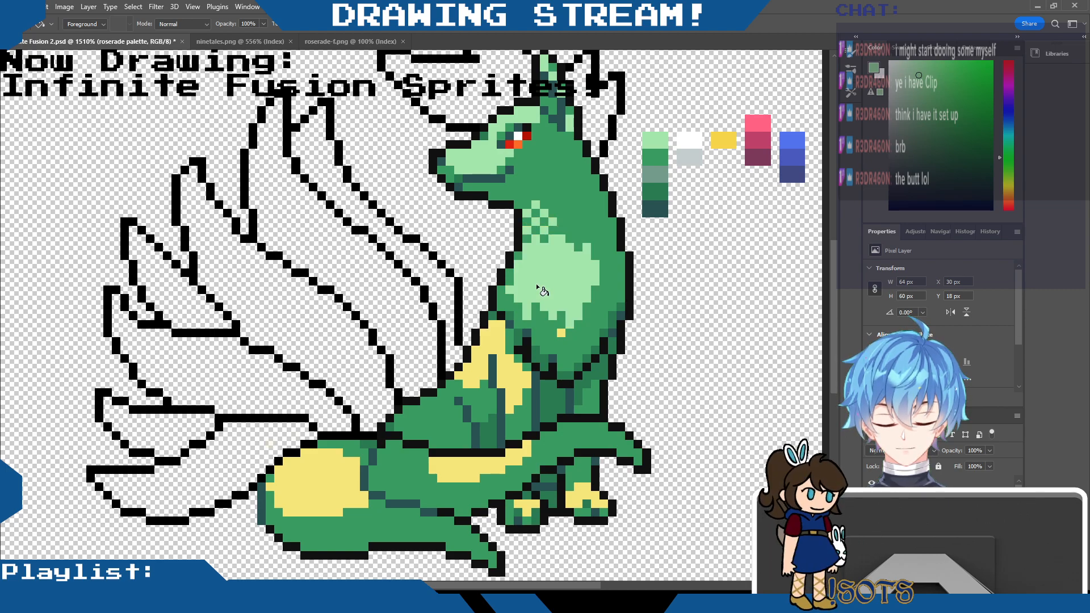
Fill the pale yellow highlights on the shoulder, paws and both curled tails with the lightest green.
left_click(499, 347)
left_click(583, 504)
left_click(526, 508)
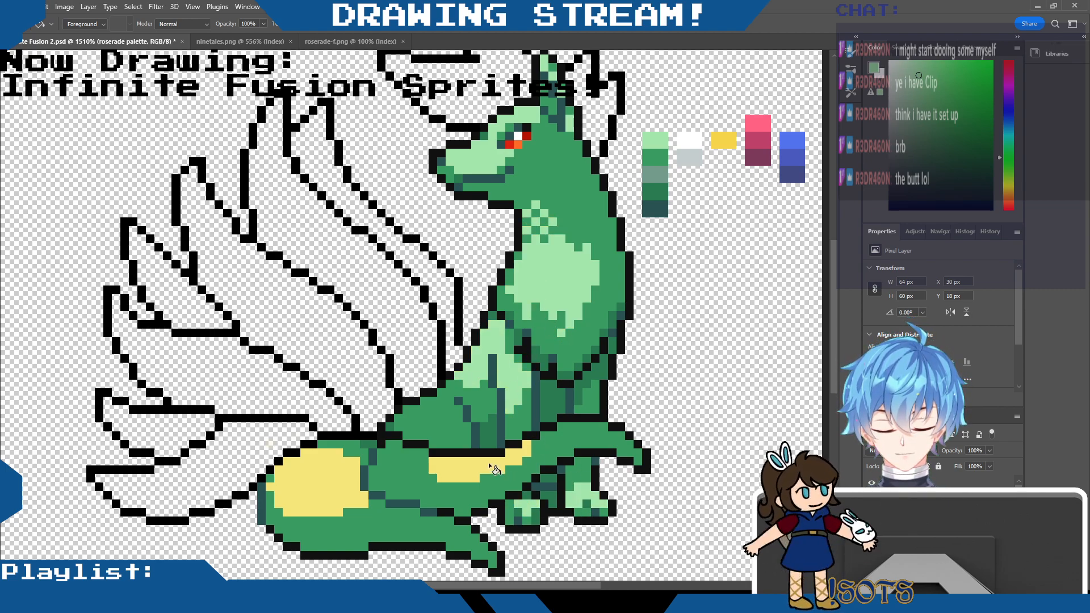
left_click(495, 469)
left_click(332, 476)
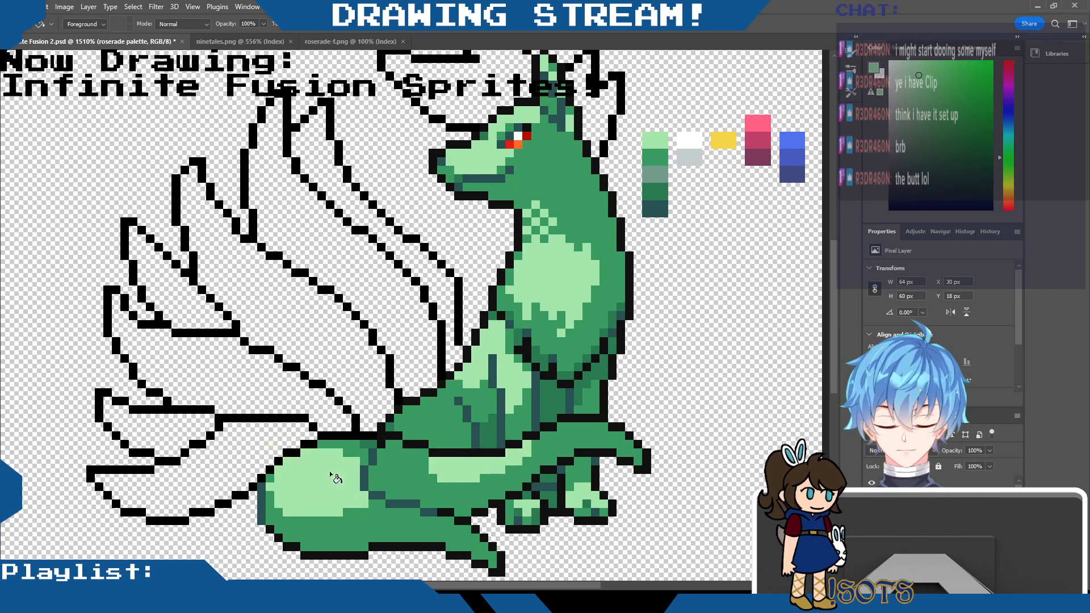
Show the Roserade sprite layer for reference and recolour the orange part of the eye in the palette's light pink.
scroll(470, 487, "up", 3)
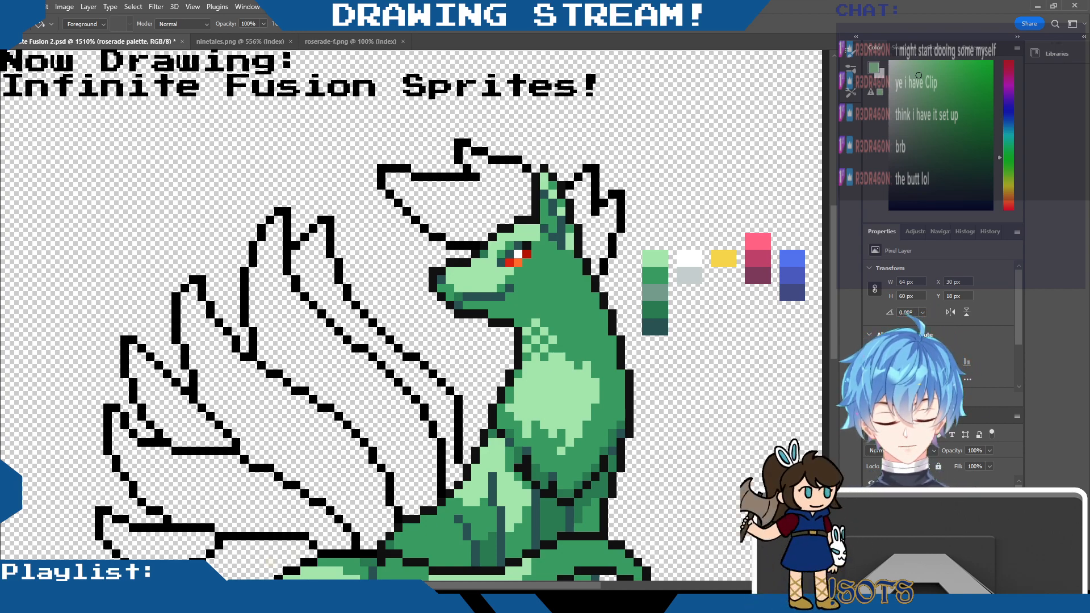
left_click(872, 533)
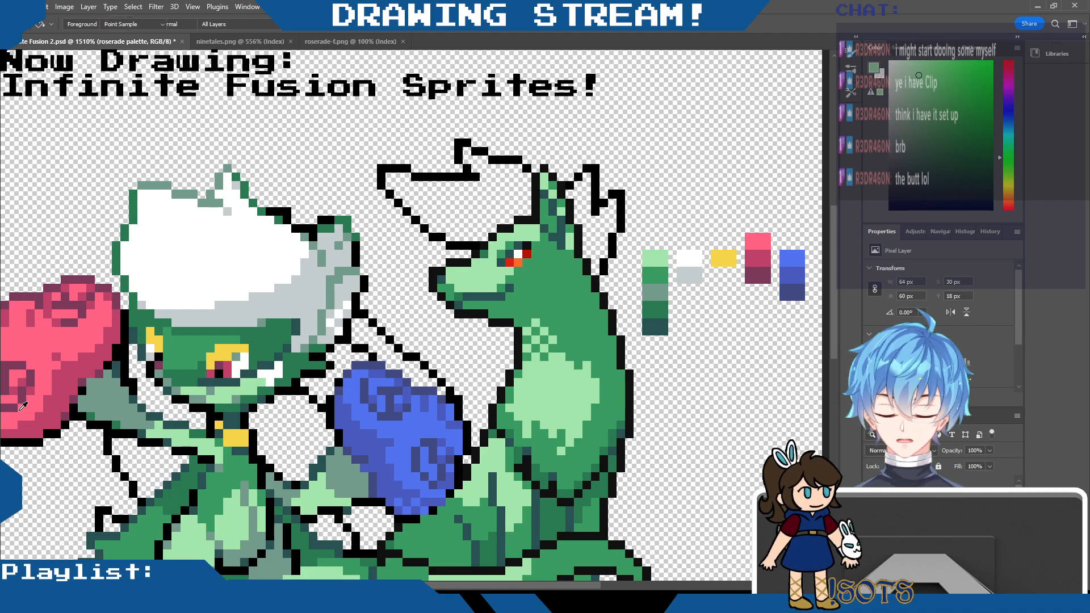
key("i")
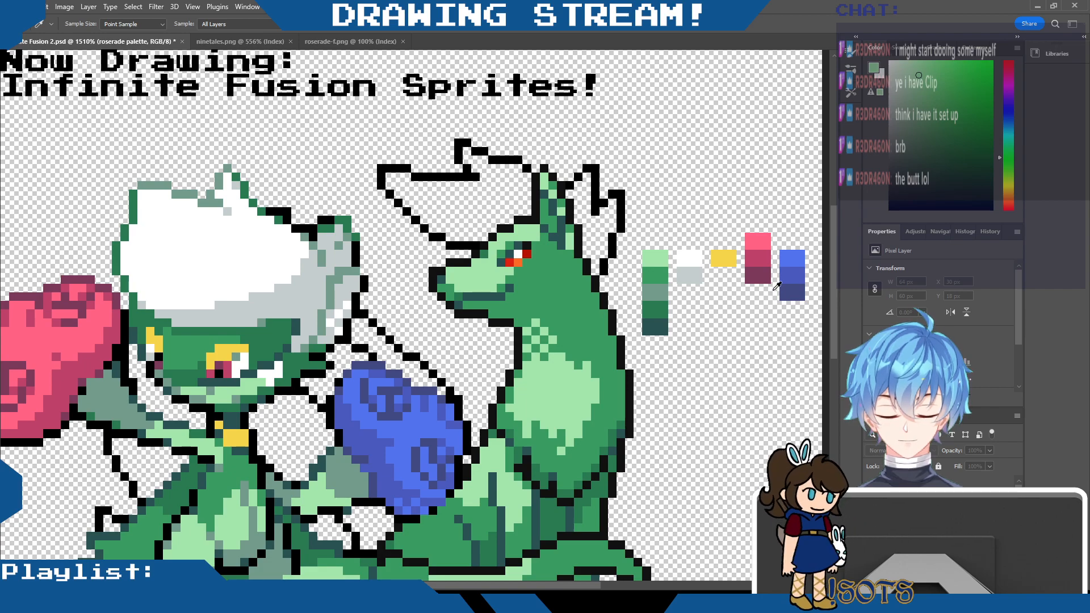
left_click(758, 242, "alt")
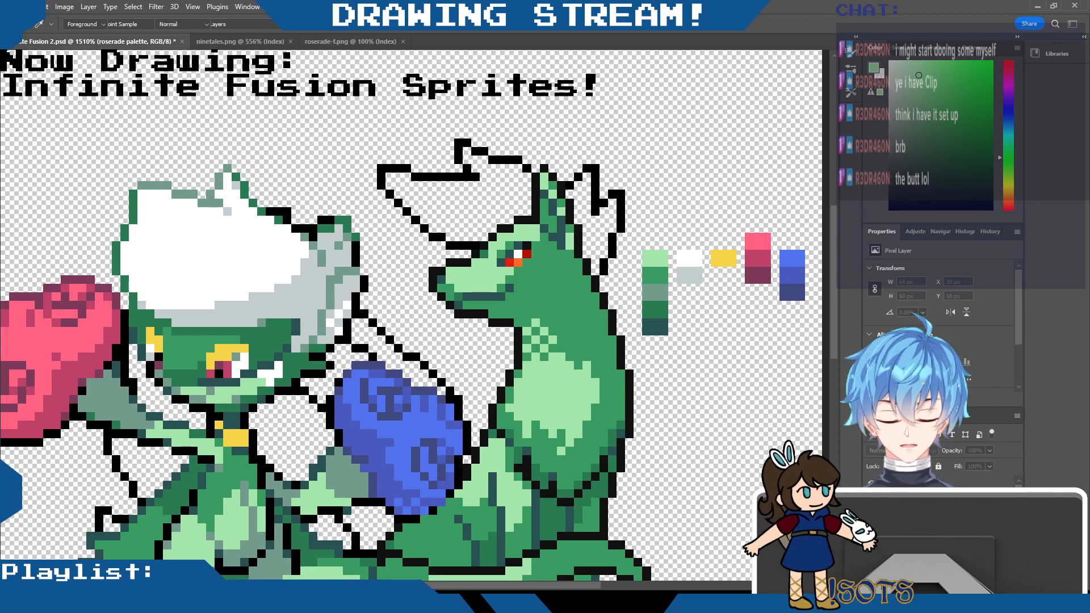
left_click(518, 263)
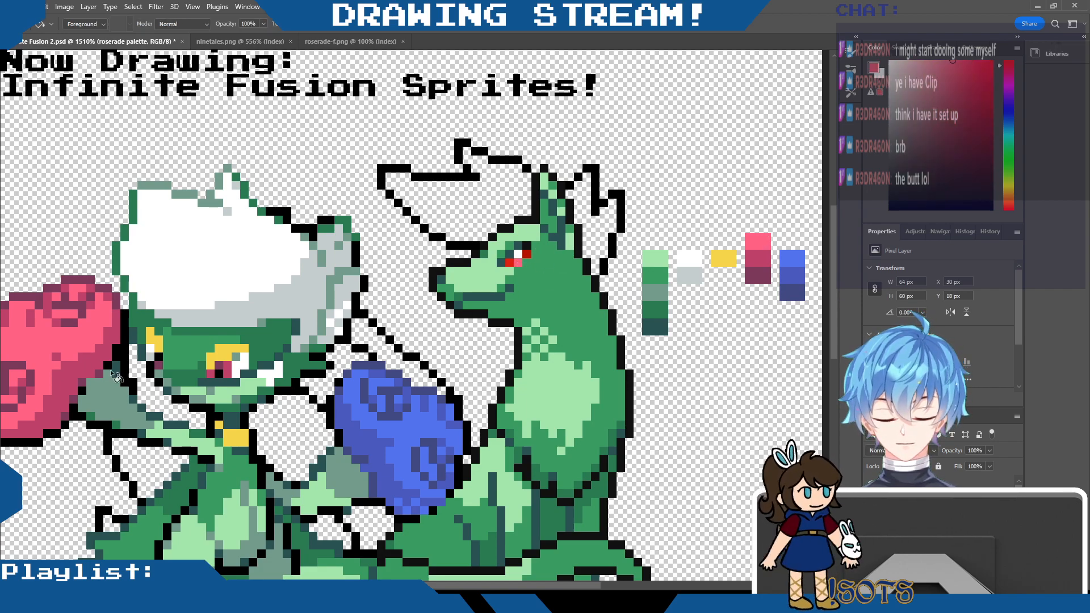
Recolour the red pixels of the Ninetales eye in the palette's middle pink.
left_click(756, 257, "alt")
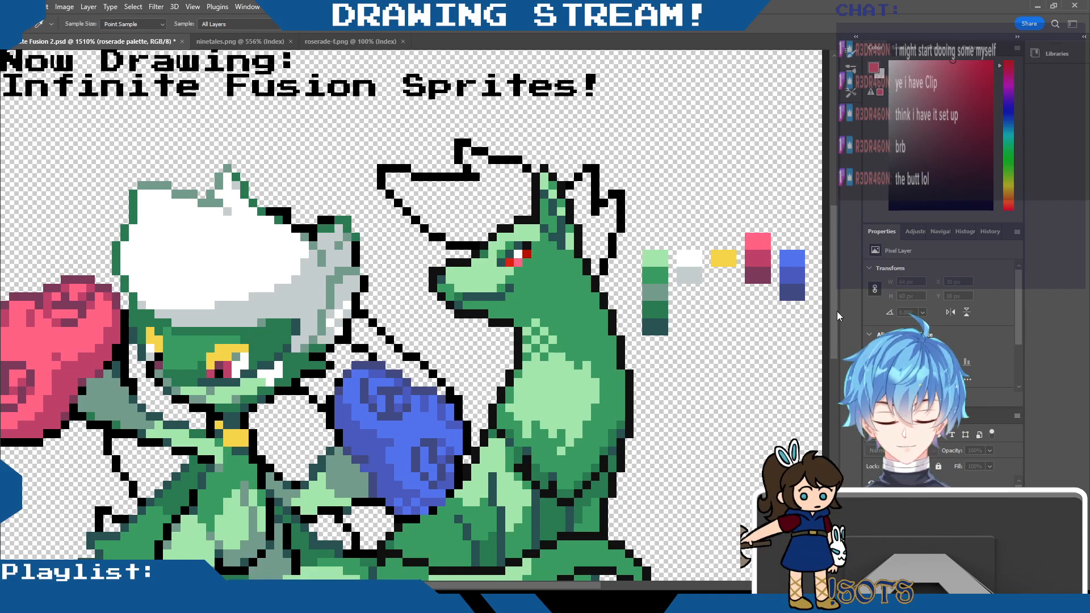
left_click(527, 255)
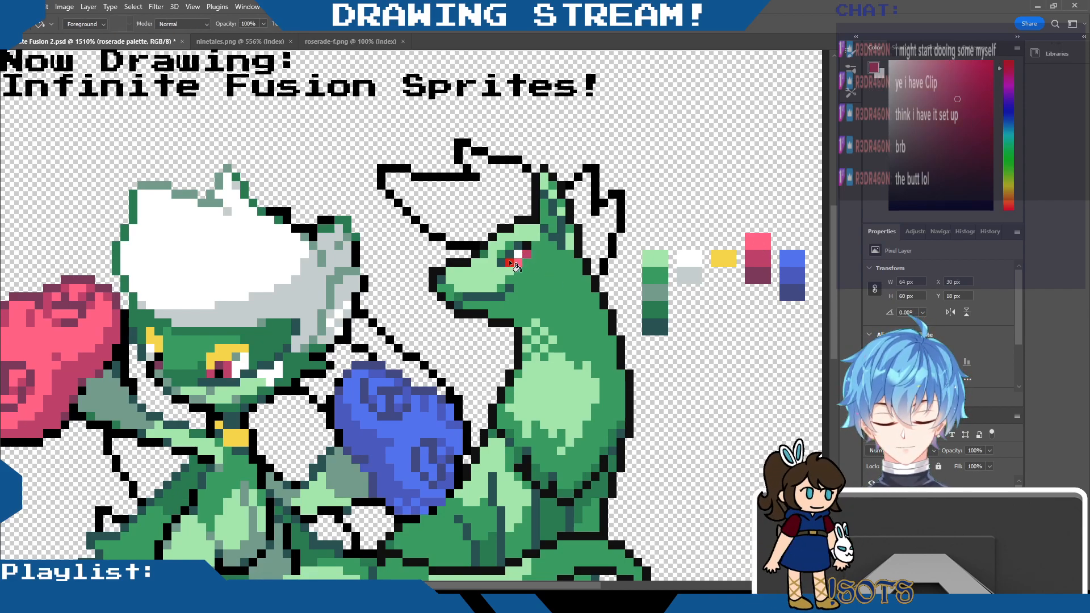
left_click(509, 262)
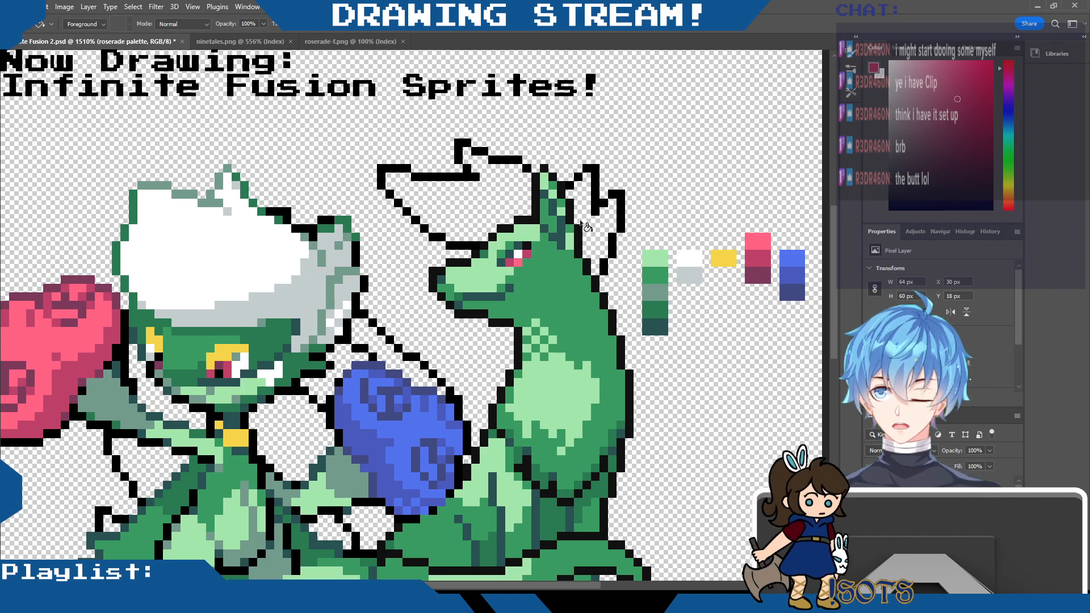
Fill the front and rear parts of the head crest with the palette's white.
mouse_move(833, 268)
left_mouse_down()
mouse_move(832, 250)
mouse_move(831, 269)
left_mouse_up()
key("i")
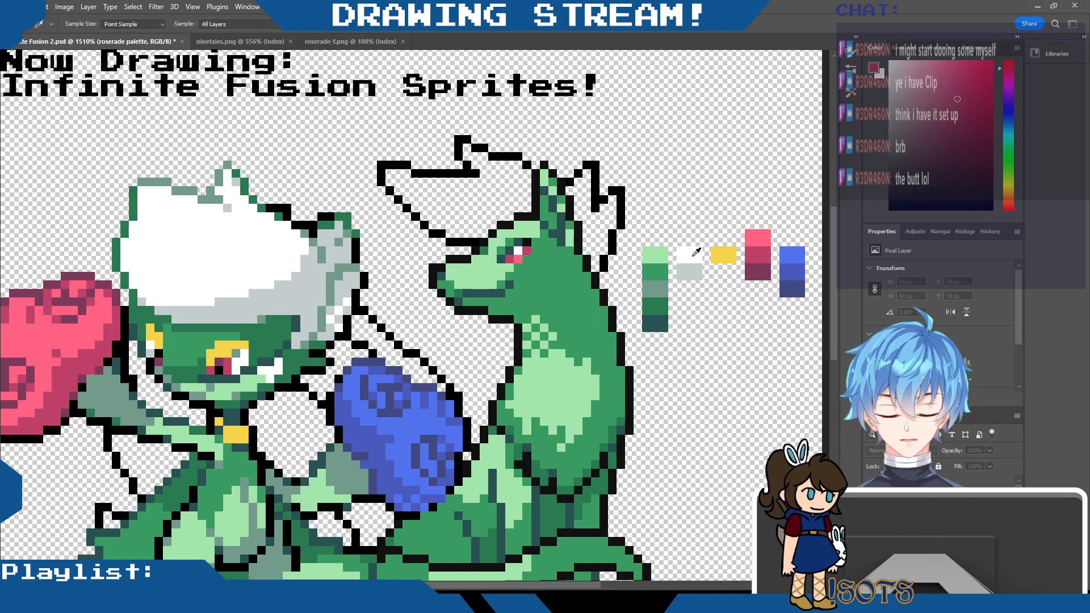
key("g")
key("x")
left_click(497, 199)
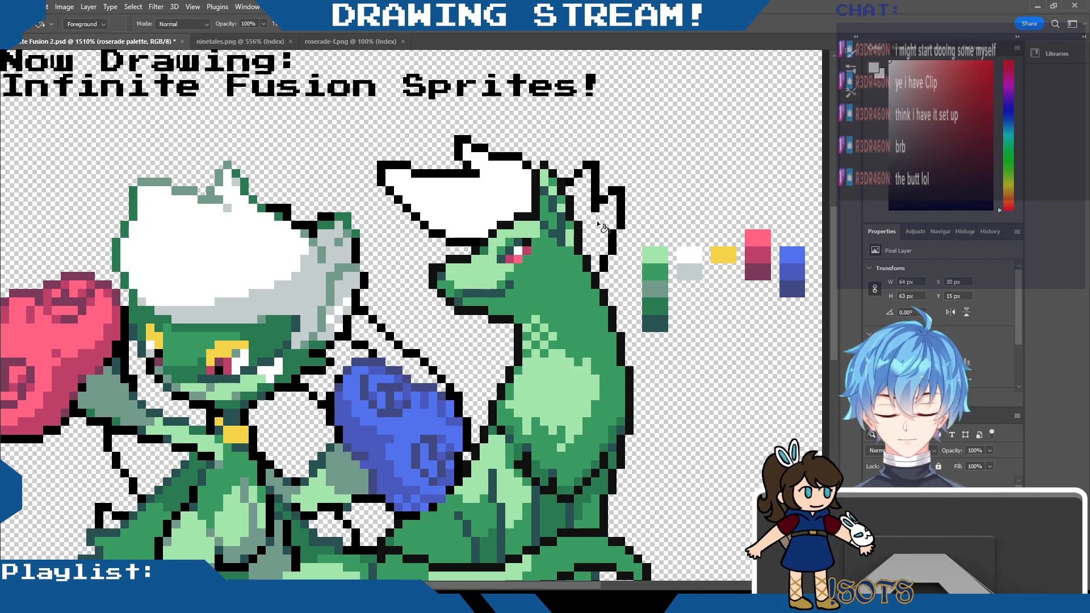
left_click(597, 220)
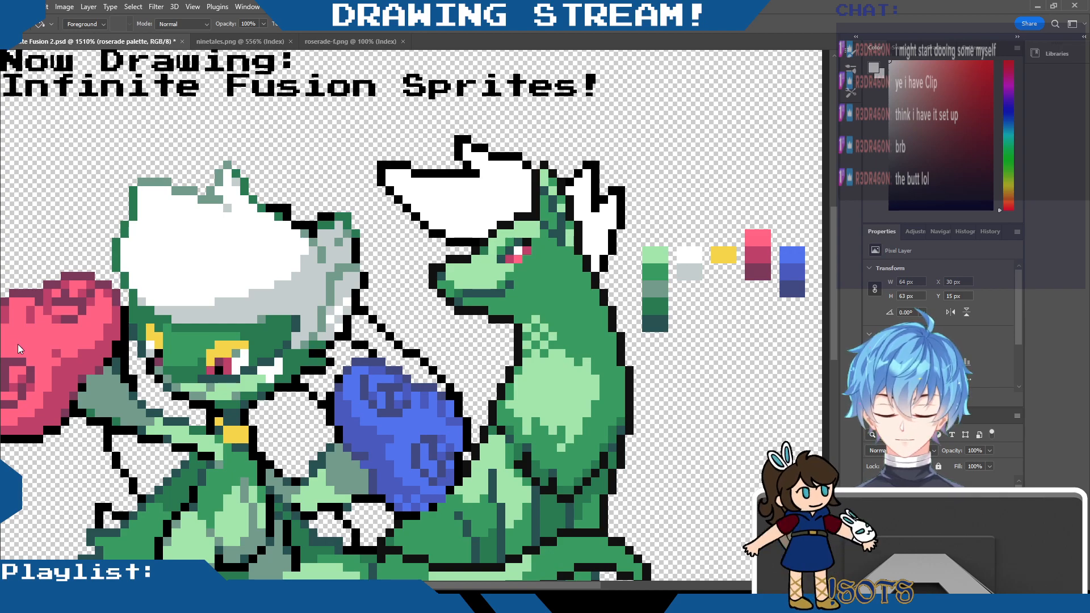
Repaint the black outline along the front crest's tip and lower edge in dark green sampled from the Roserade sprite.
key("i")
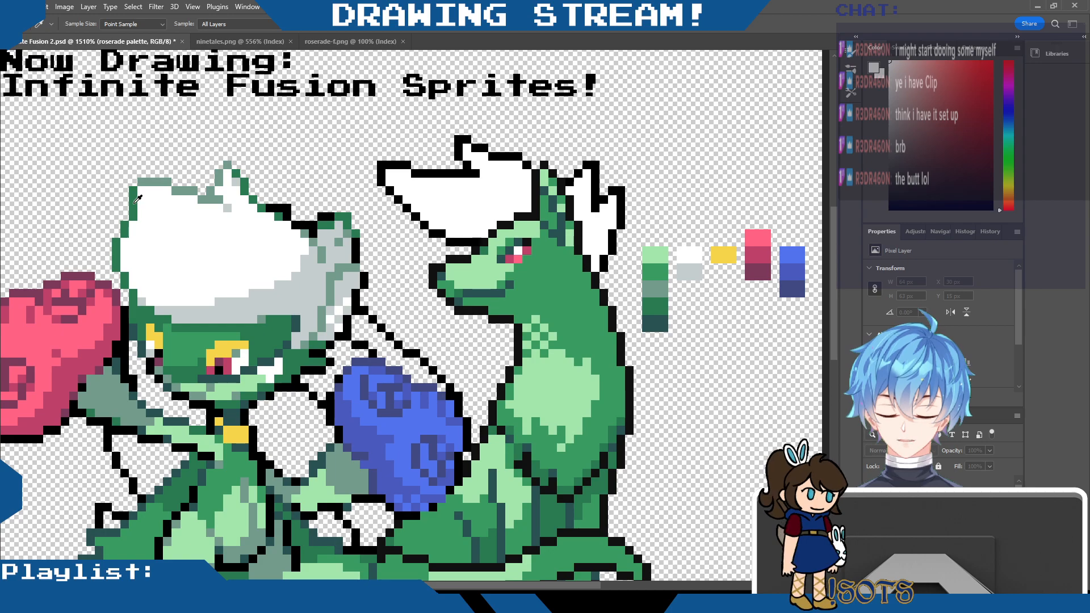
left_click(276, 333, "alt")
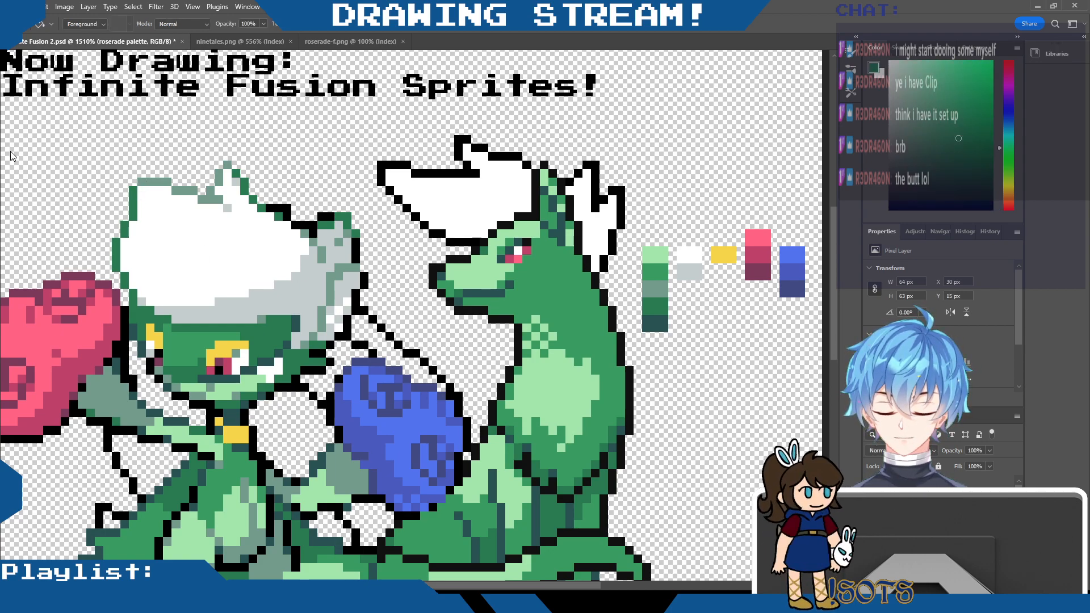
key("b")
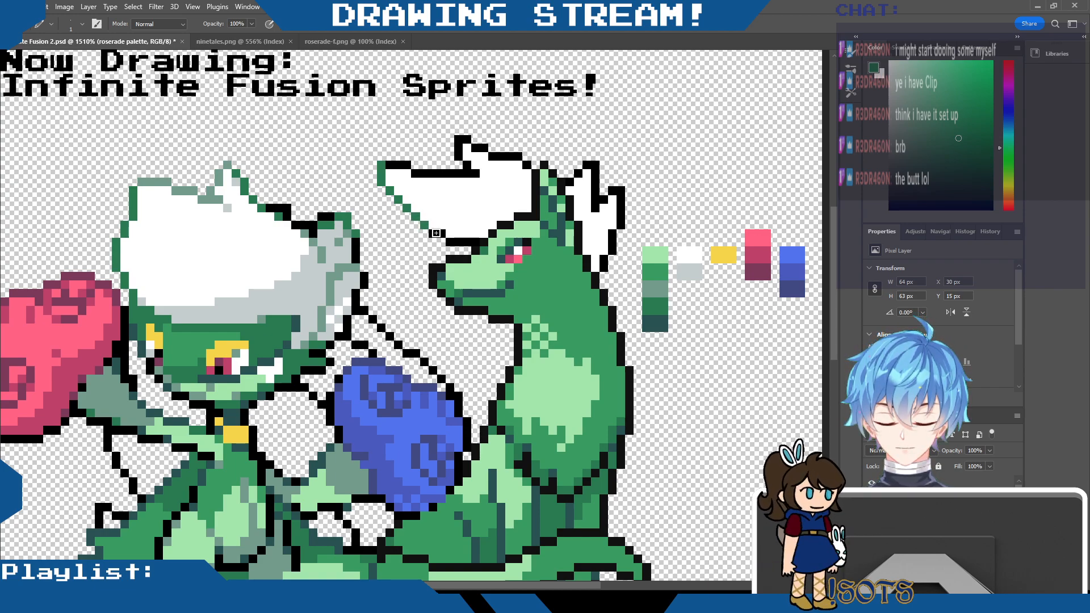
left_click_drag(457, 239, 481, 238)
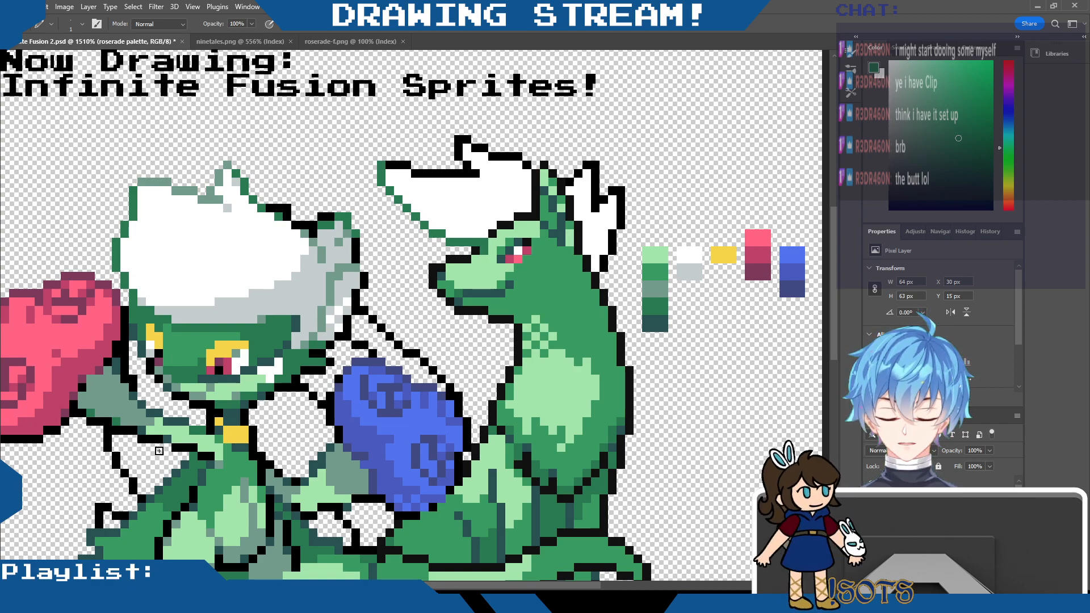
Recolour the outline on the front crest's upper slope and the rear crest's outer edge in the same dark green.
left_click(25, 395, "alt")
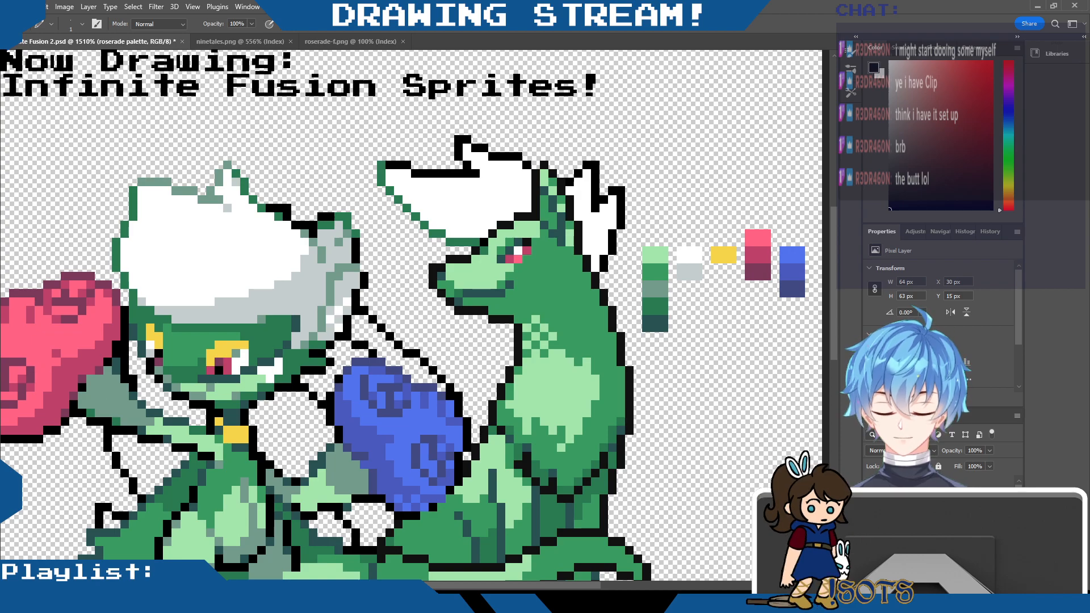
key("i")
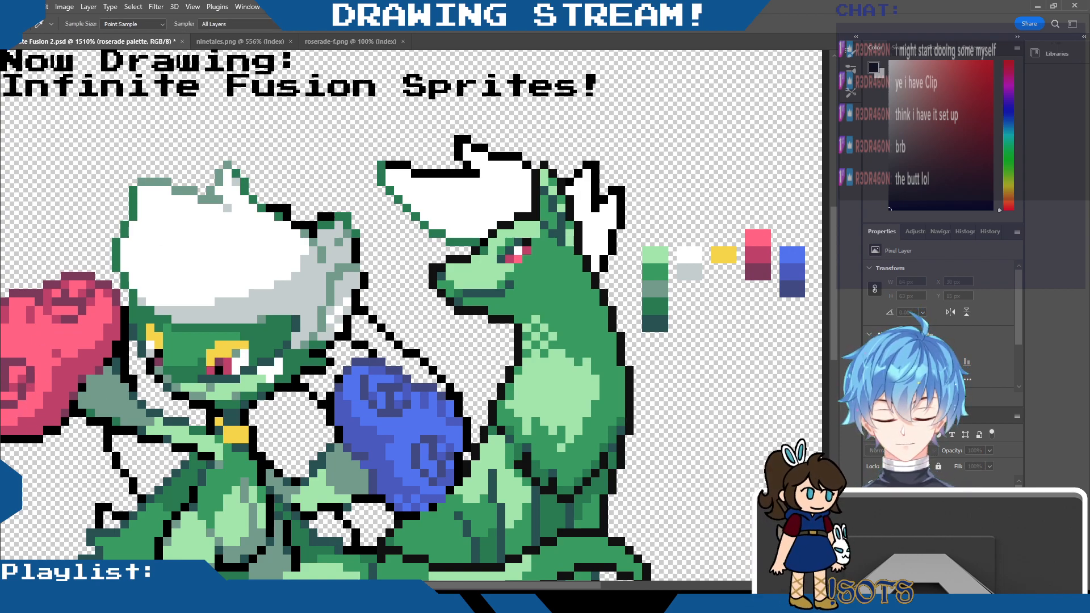
left_click(548, 168)
key("b")
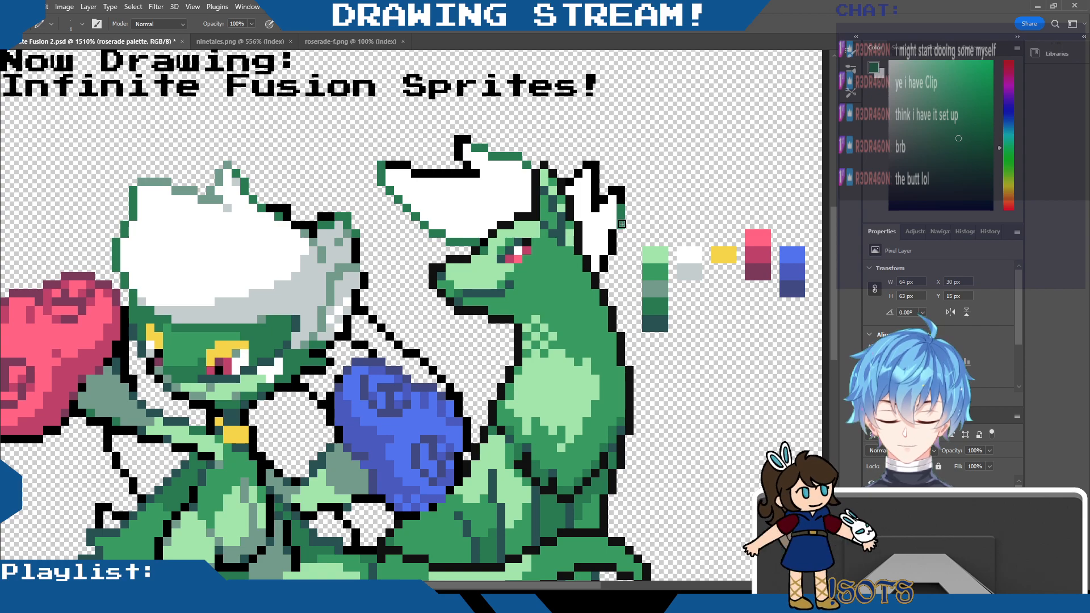
mouse_move(614, 254)
left_mouse_down()
mouse_move(612, 234)
mouse_move(603, 268)
left_mouse_up()
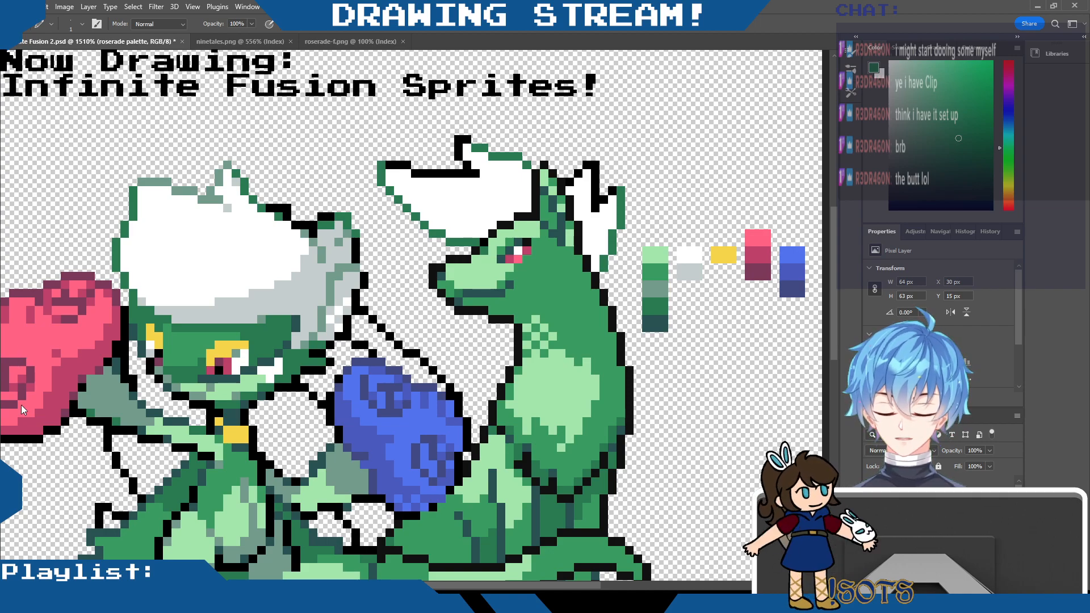
Repaint the remaining black outline on the upper edges and spikes of both crest parts in Roserade's grey-green.
key("i")
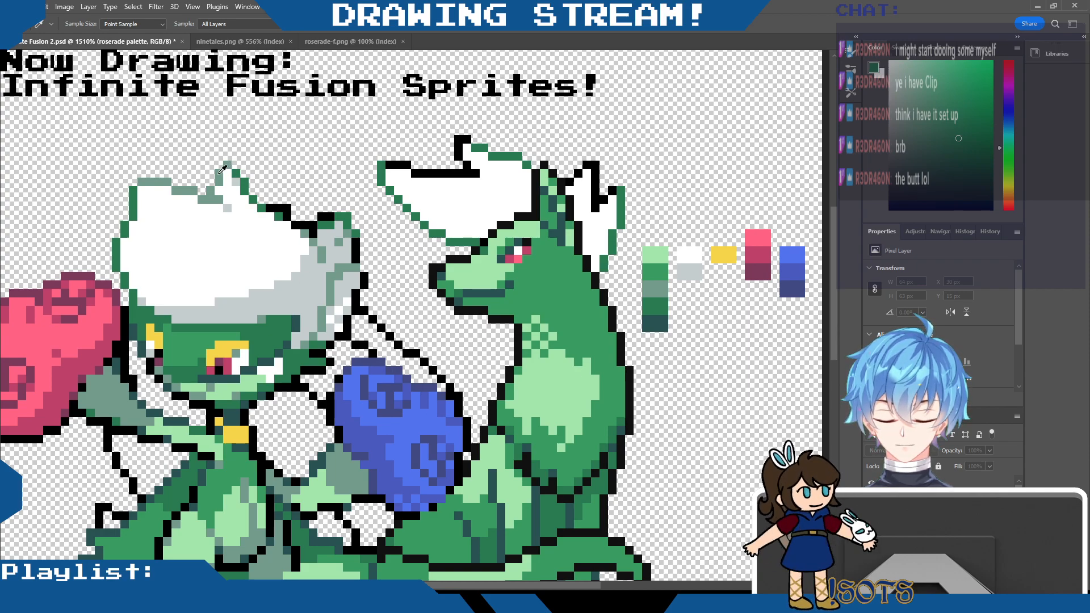
key("b")
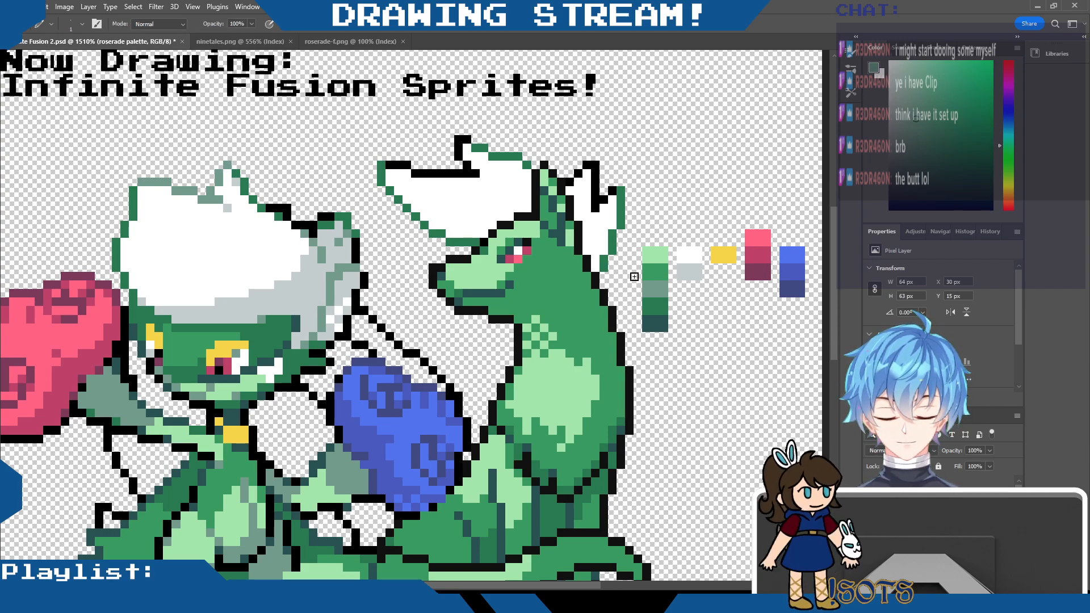
mouse_move(403, 164)
left_mouse_down()
mouse_move(426, 155)
mouse_move(415, 170)
mouse_move(459, 167)
mouse_move(441, 118)
mouse_move(416, 171)
mouse_move(474, 172)
mouse_move(459, 156)
left_mouse_up()
key("ctrl+z")
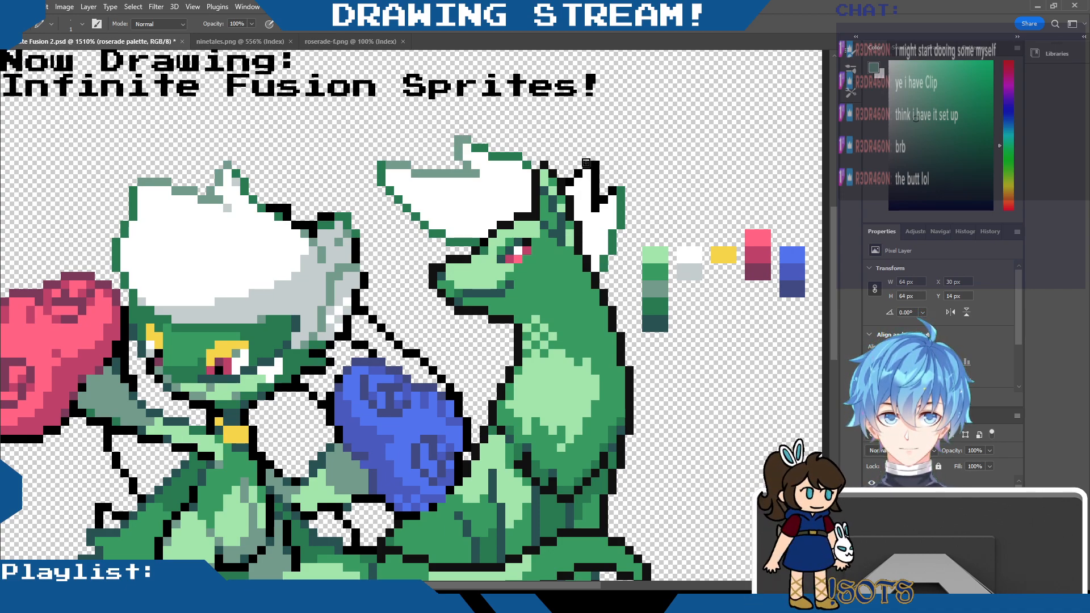
left_click_drag(586, 163, 571, 175)
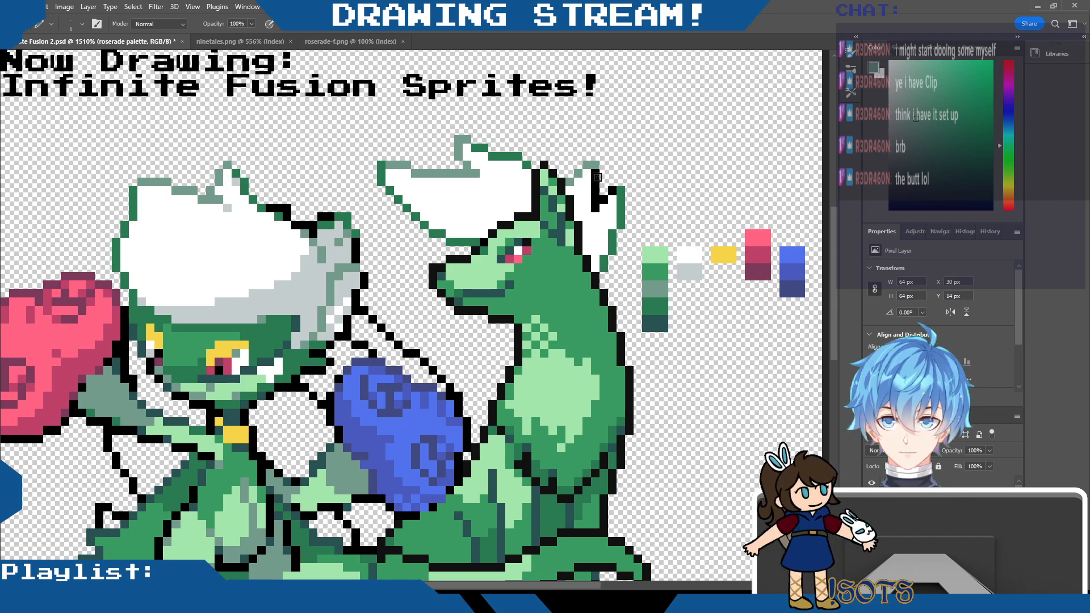
mouse_move(596, 174)
left_mouse_down()
mouse_move(603, 200)
mouse_move(612, 191)
left_mouse_up()
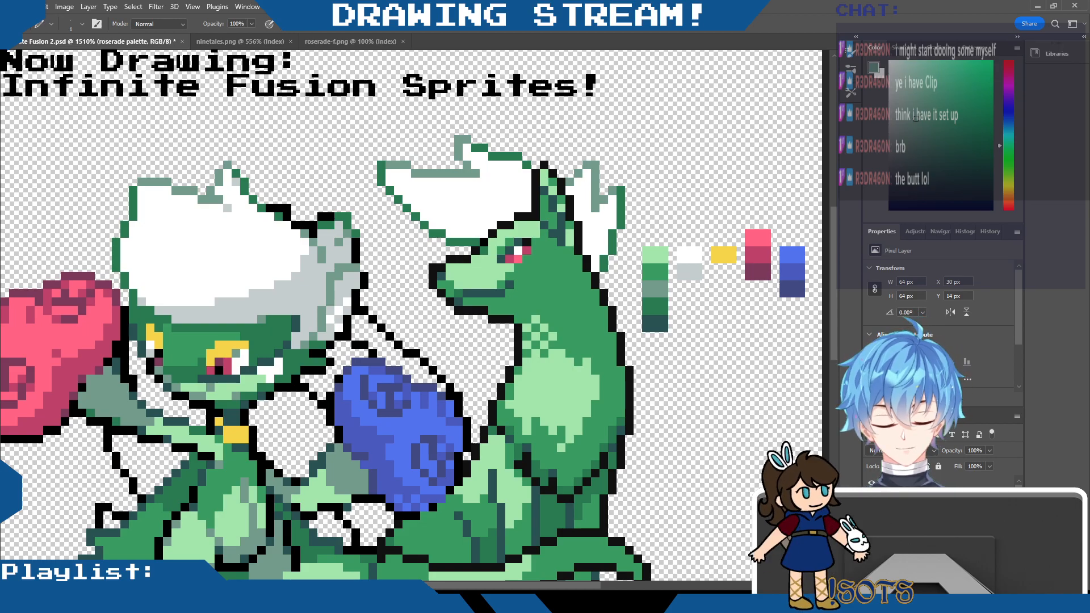
Hide the Roserade reference sprite and pick the palette's yellow as the brush colour.
left_click(871, 505)
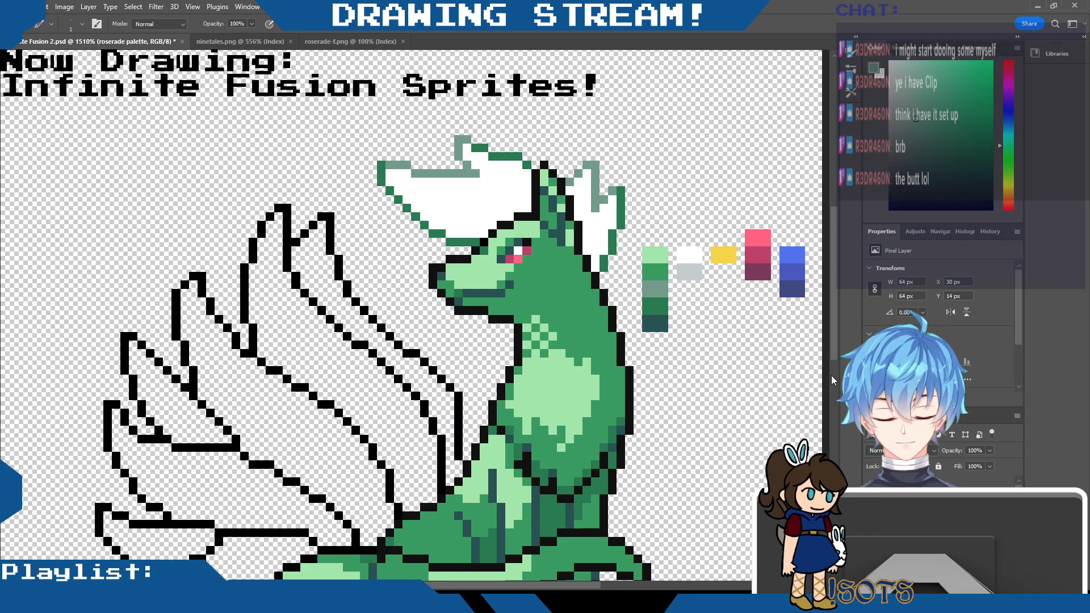
scroll(830, 249, "down", 5)
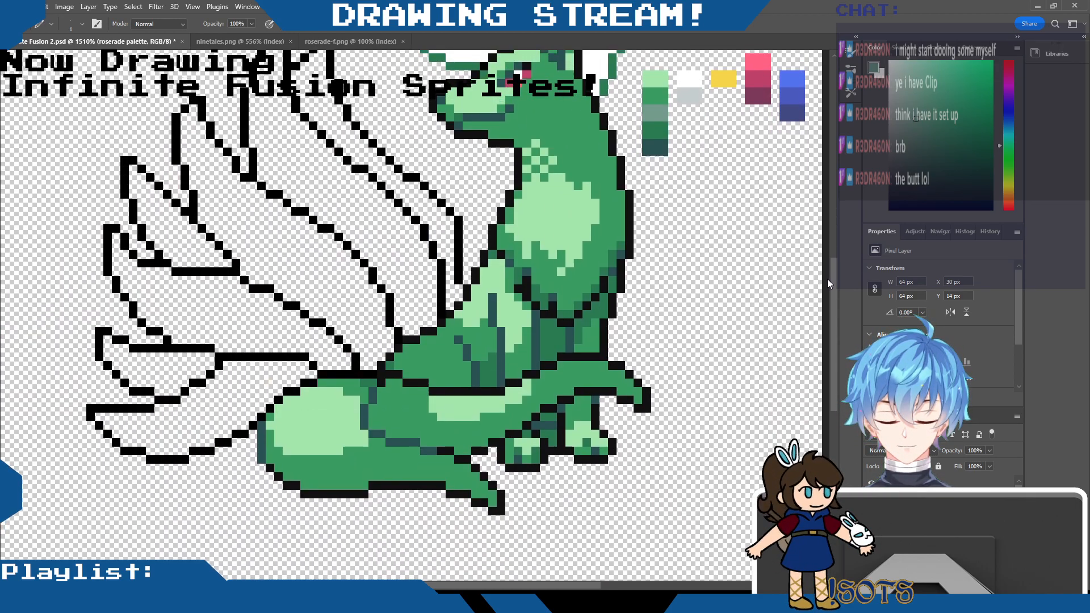
scroll(827, 278, "up", 5)
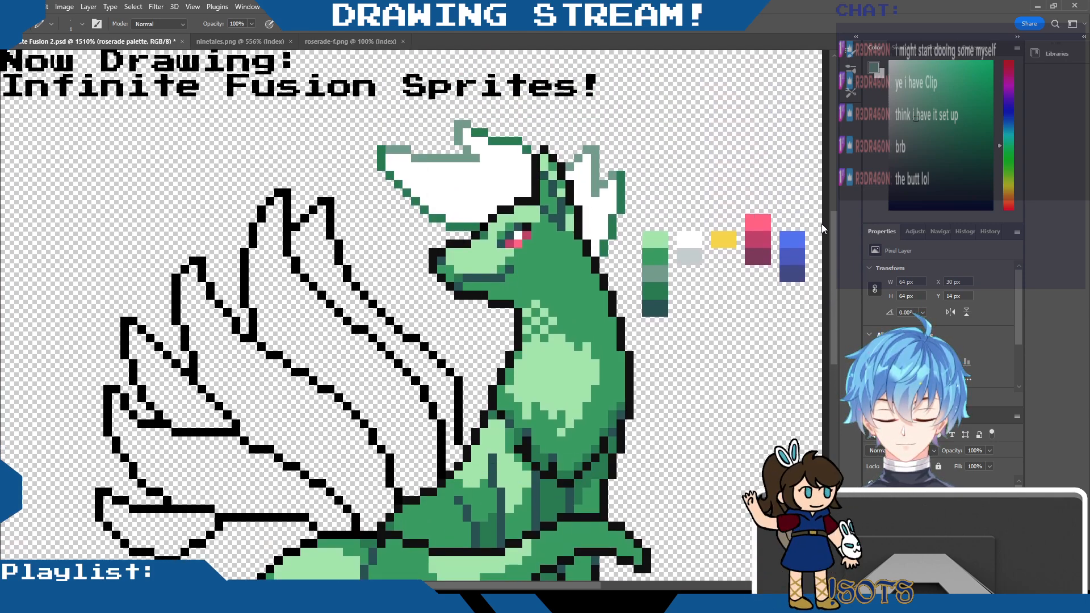
scroll(823, 229, "up", 1)
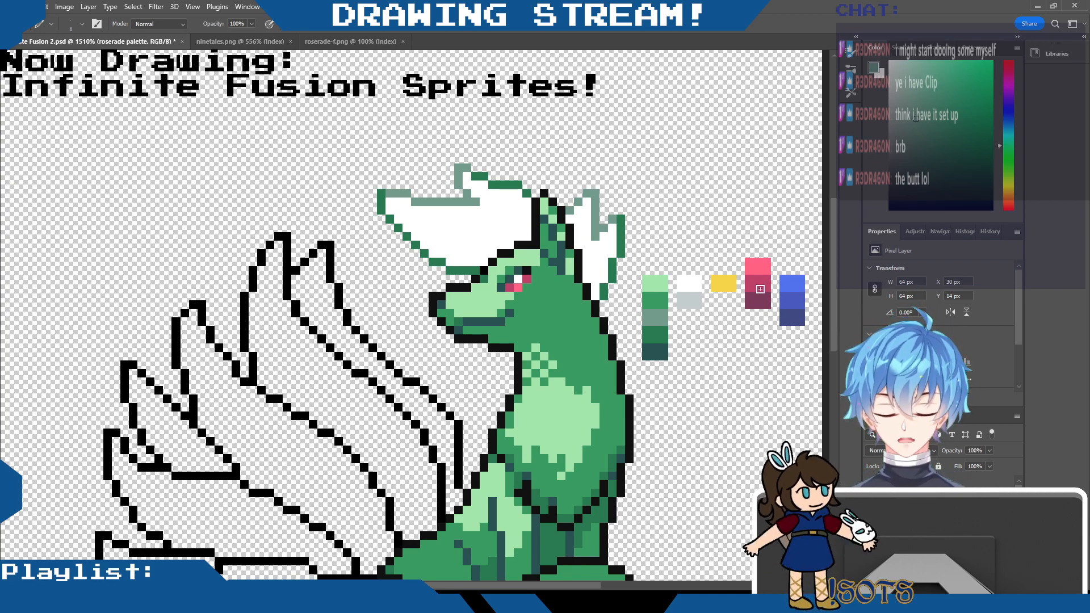
key("i")
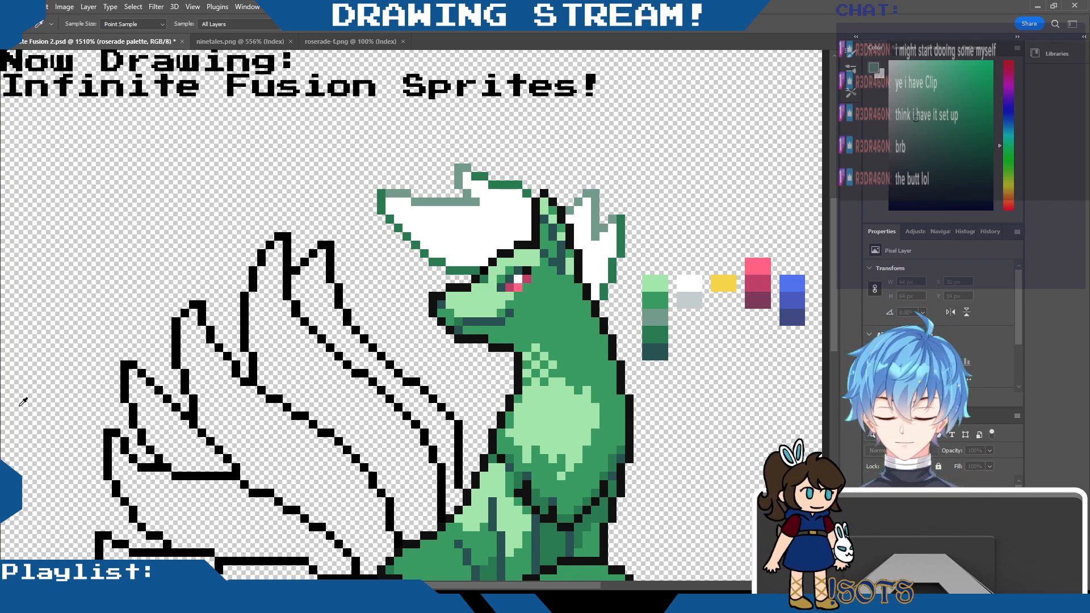
left_click(724, 282)
key("b")
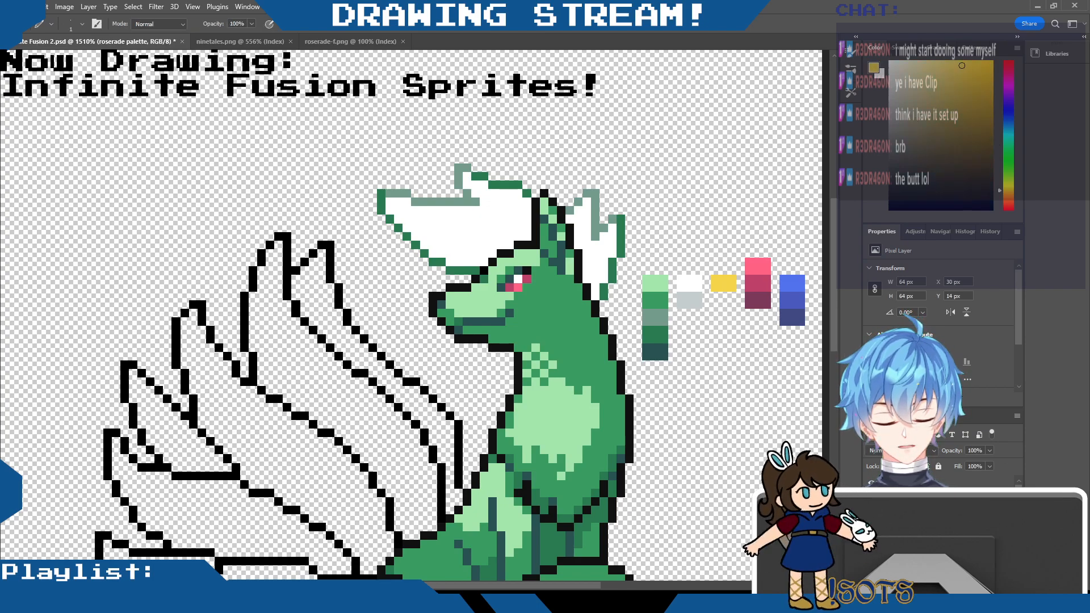
Show the fusion sprite with the rose collar for reference, and save the document with the rosetails layer active.
left_click(871, 500)
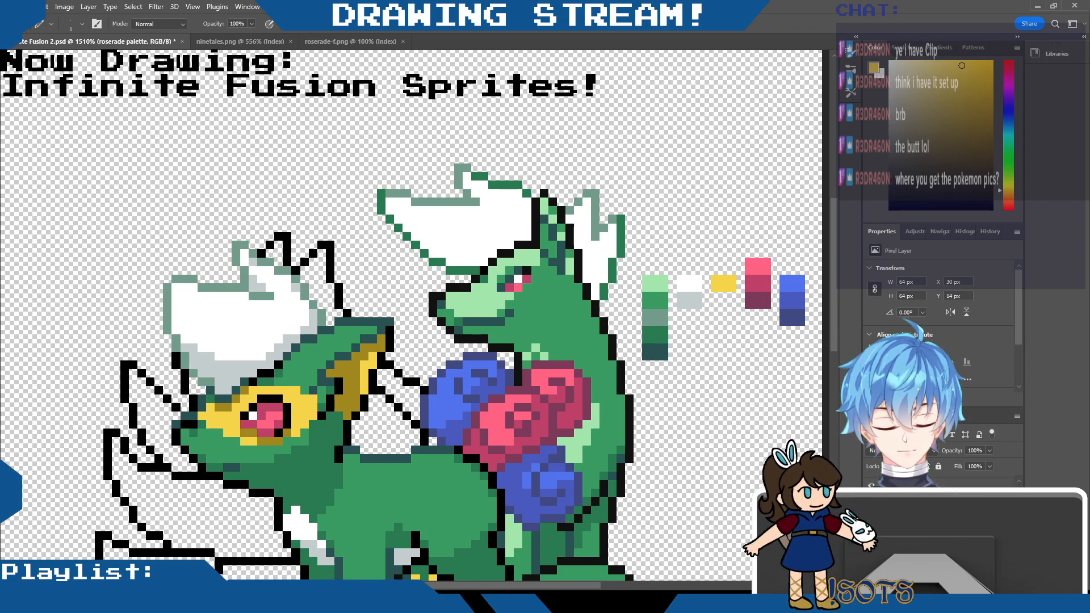
left_click(931, 533)
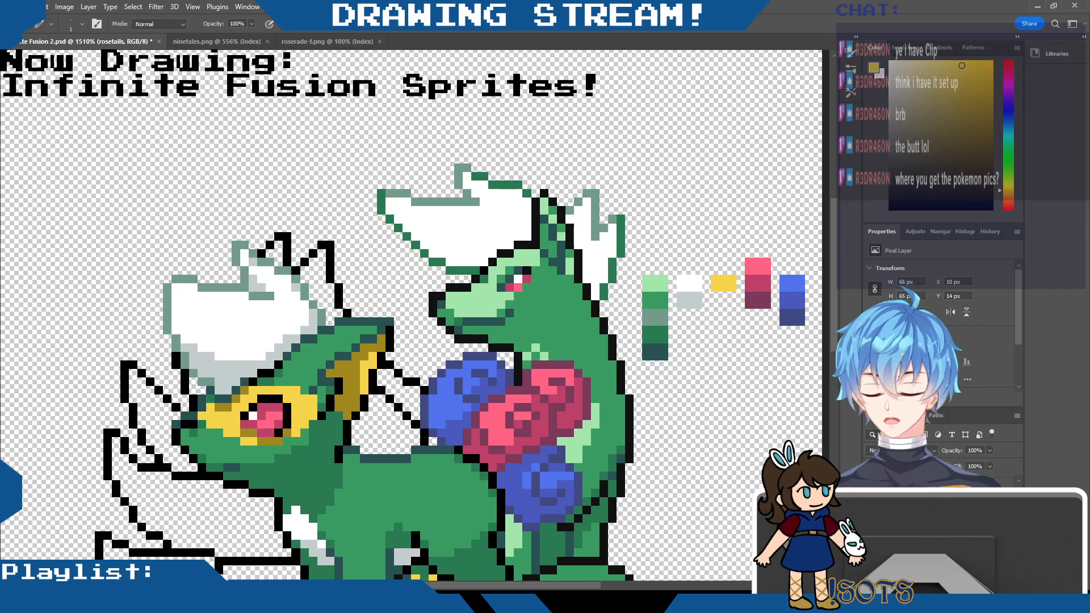
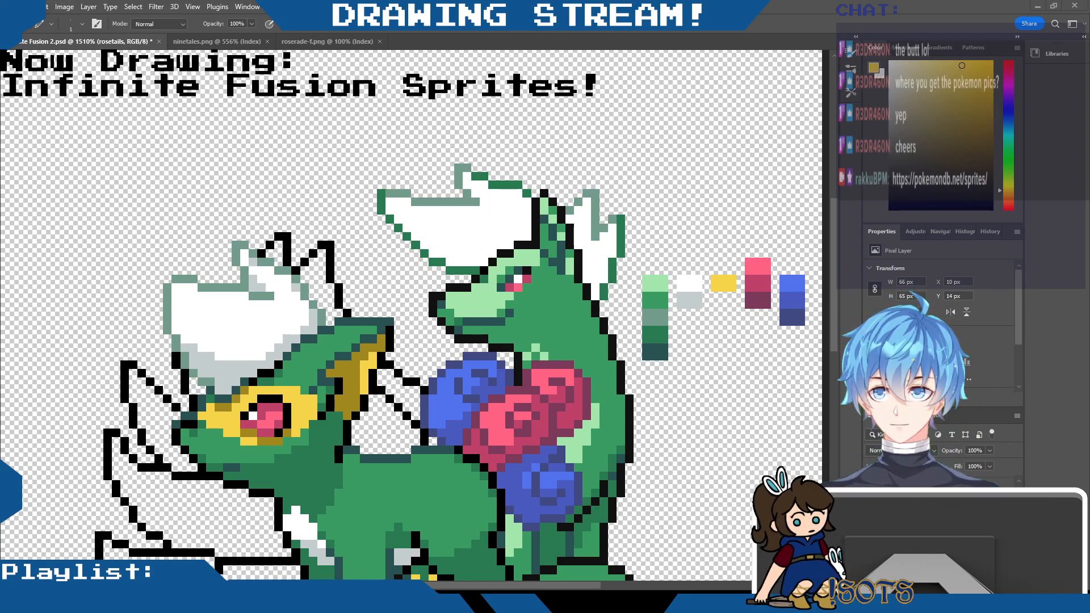
key("ctrl+s")
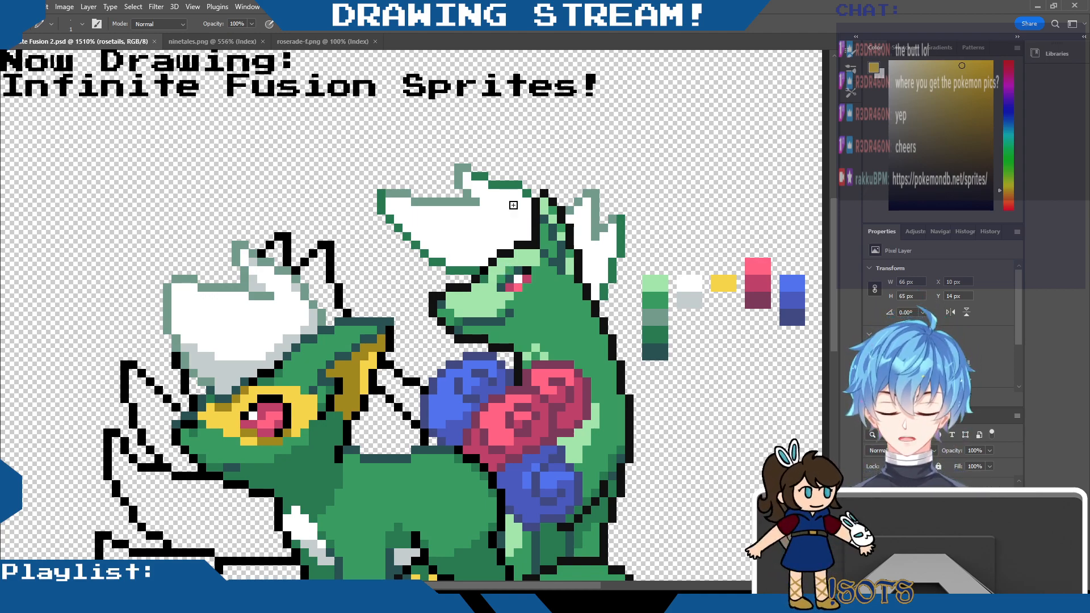
Compare the white crest with the reference fusion sprite, toggling layer visibility off and on.
left_click(498, 271)
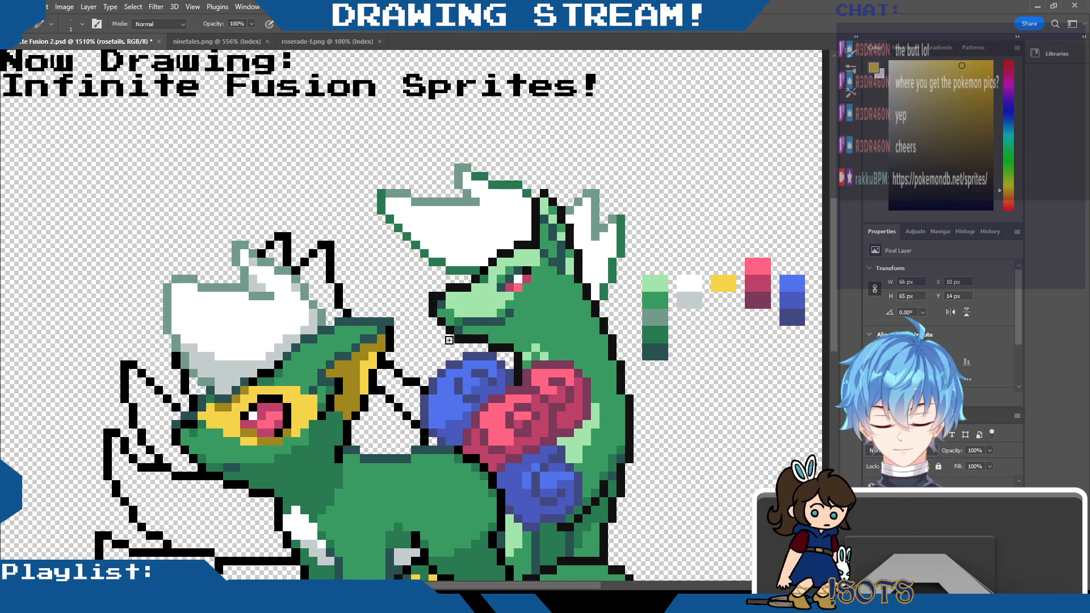
left_click_drag(833, 306, 822, 277)
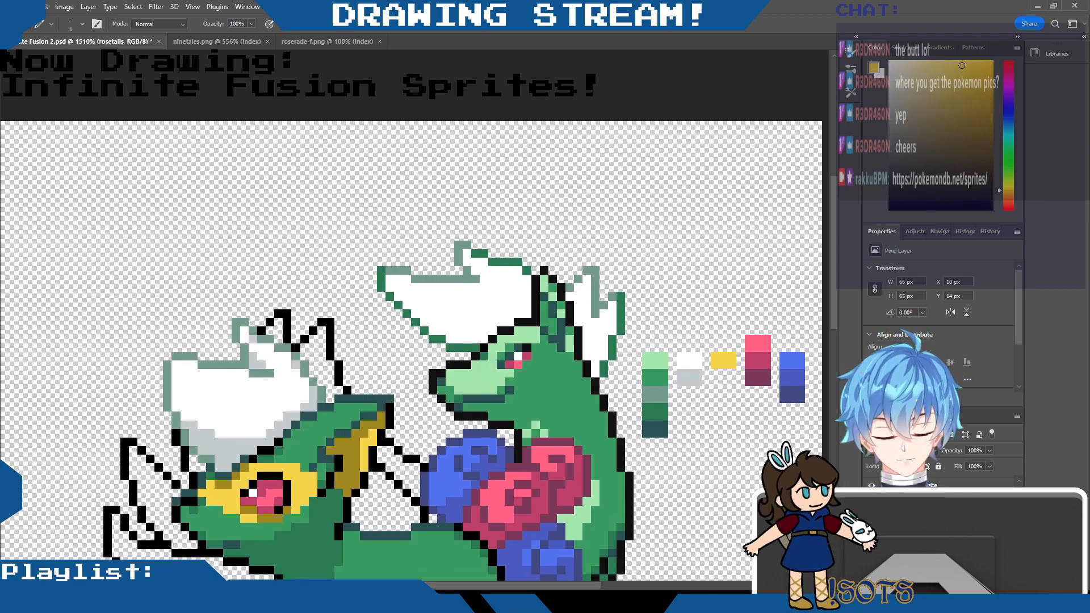
left_click(872, 519)
left_click(872, 520)
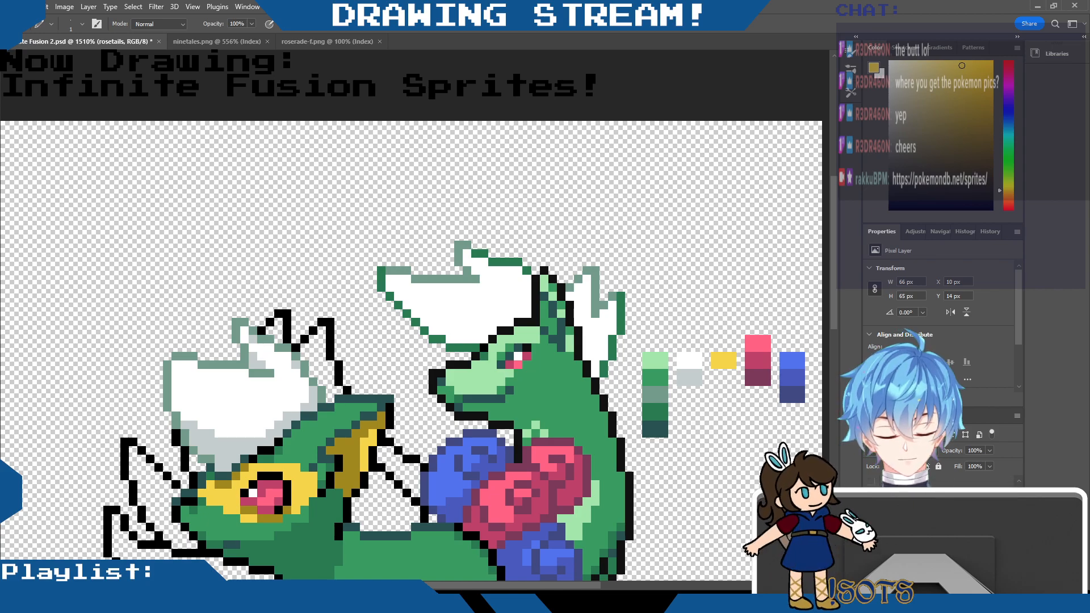
key("ctrl+comma")
key("ctrl+comma")
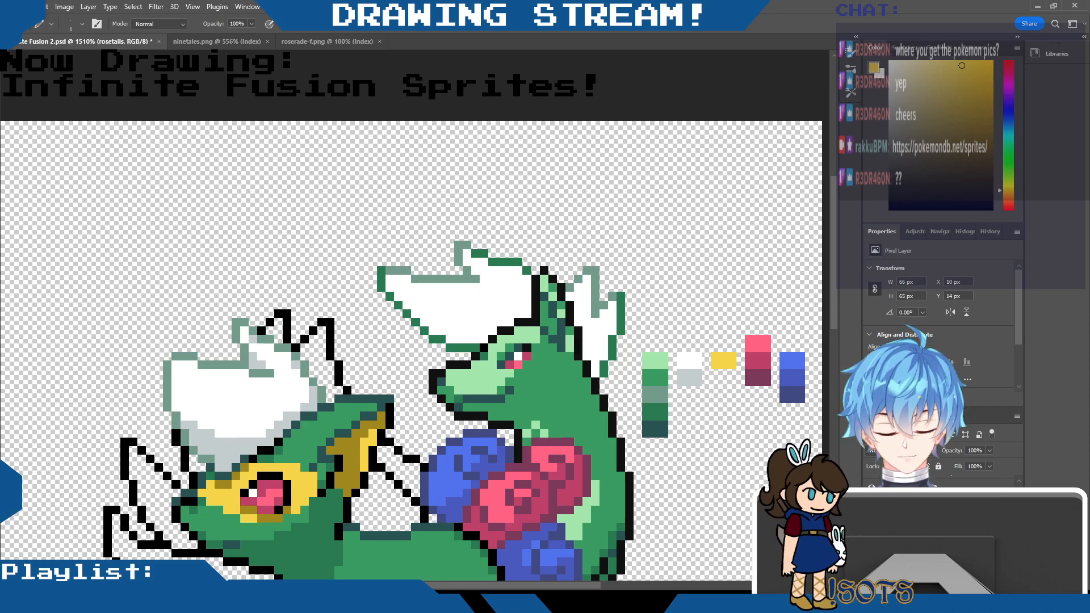
left_click(872, 489)
left_click(871, 488)
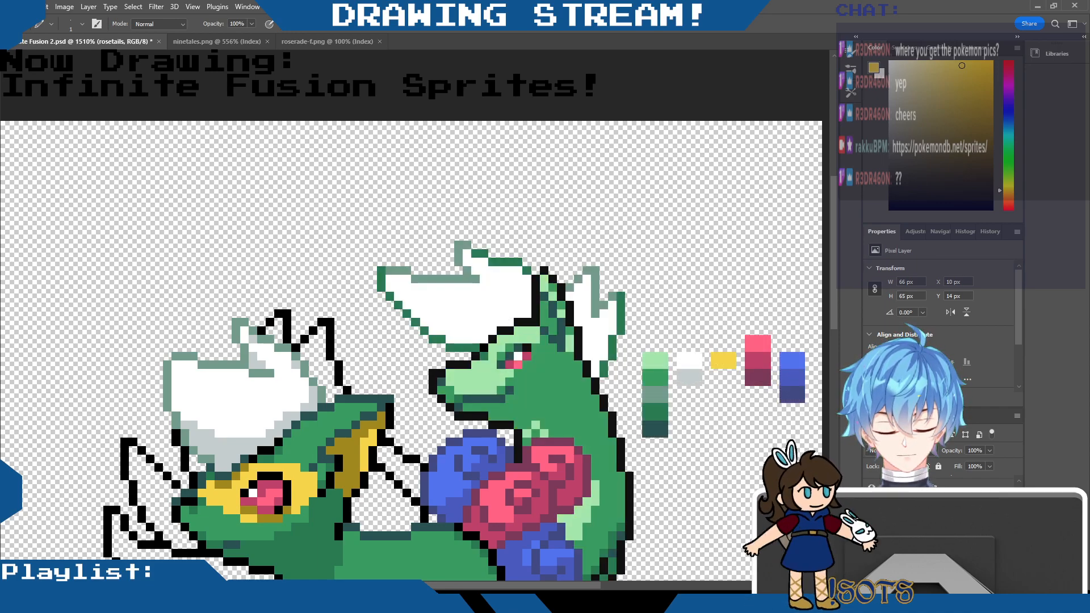
left_click(872, 488)
left_click(871, 488)
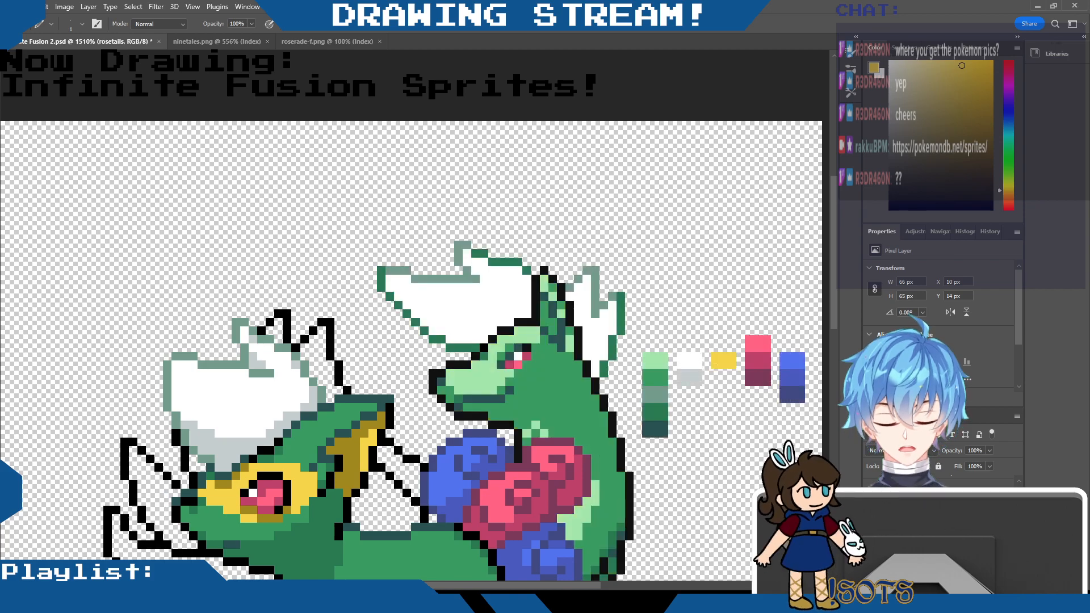
Hide the reference fusion sprite and make the roserade palette layer active.
left_click(871, 508)
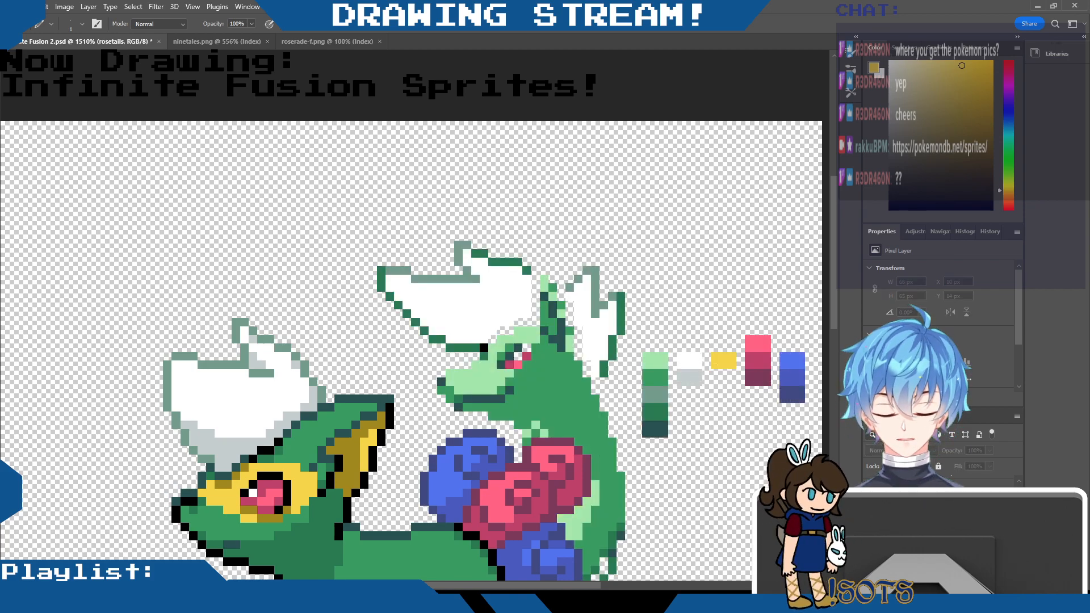
left_click(871, 508)
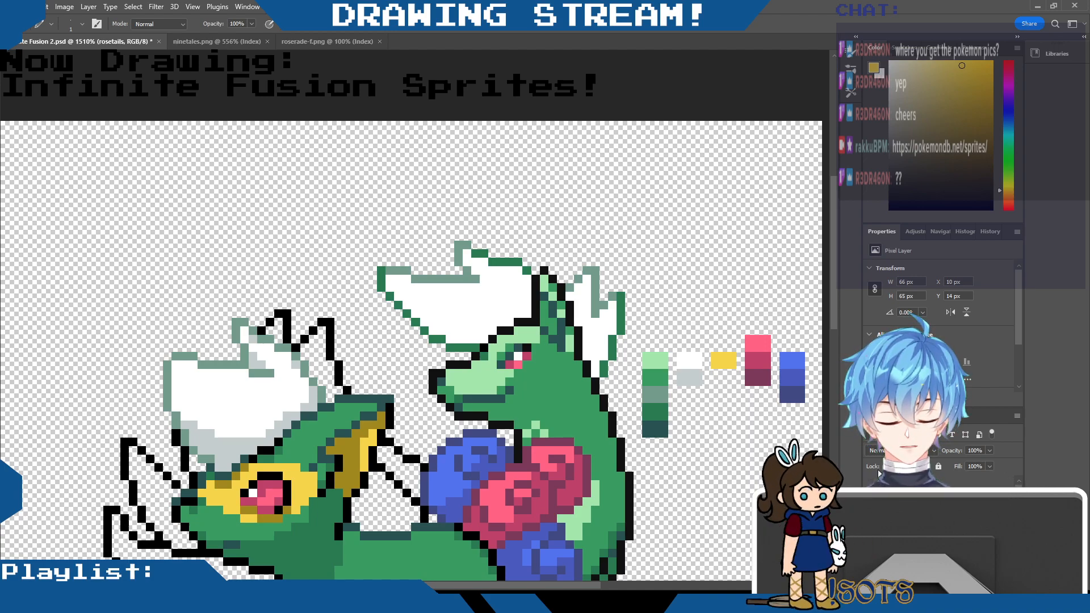
left_click(872, 491)
left_click_drag(830, 302, 830, 386)
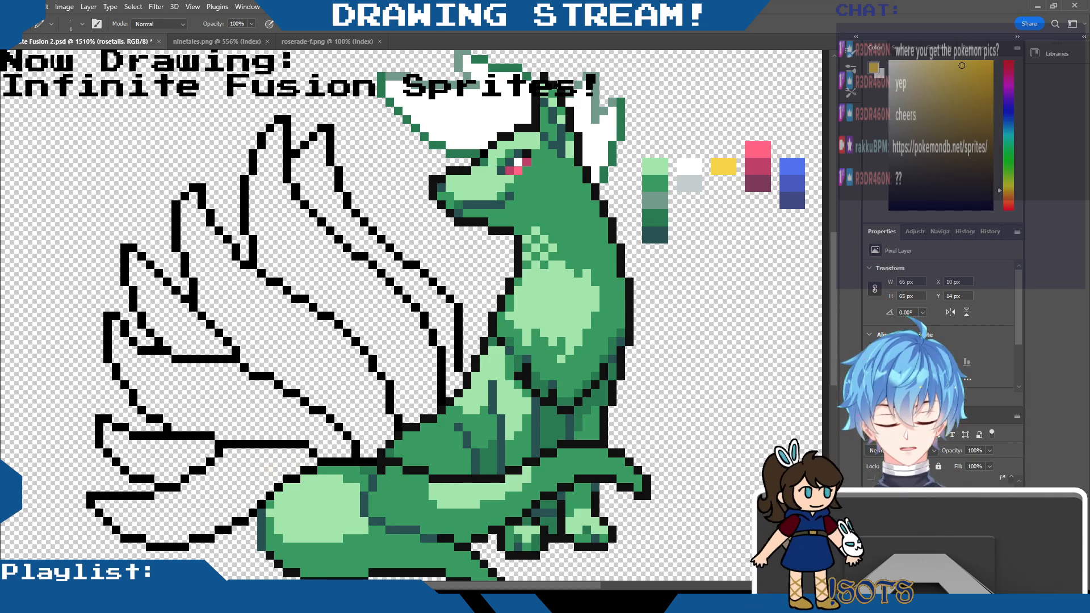
left_click(870, 519)
left_click(870, 519)
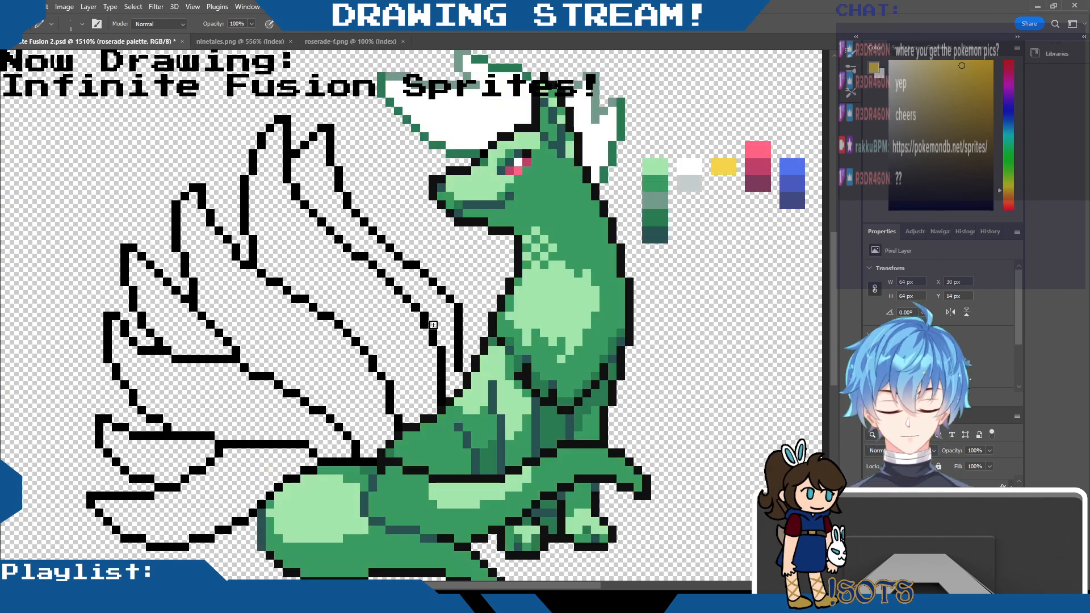
Compare the green recolour with the original yellow Ninetales by toggling the roserade palette layer off and on.
key("l")
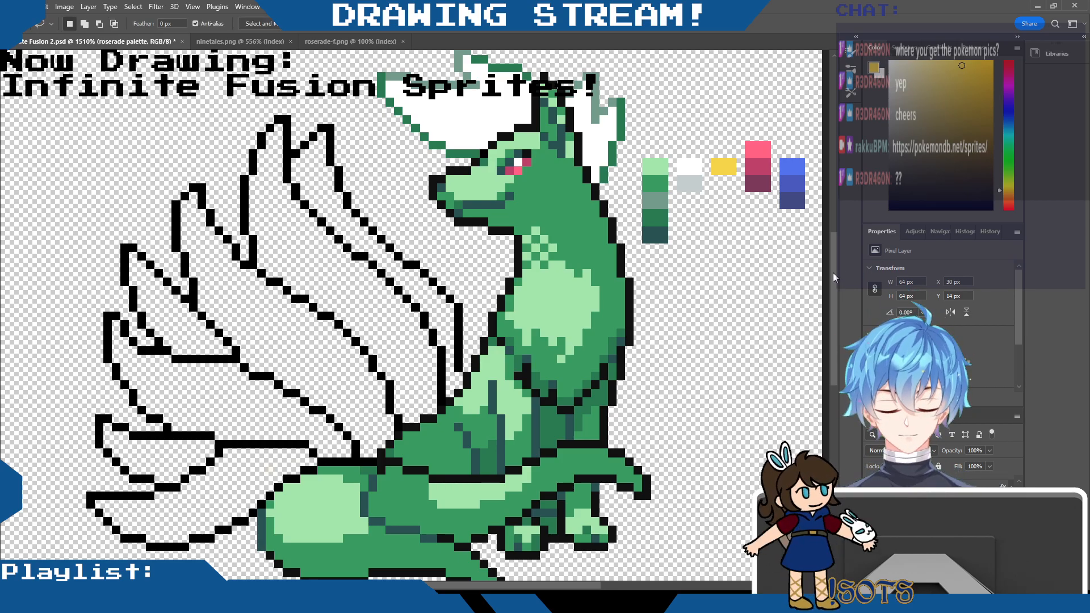
left_click_drag(833, 273, 833, 256)
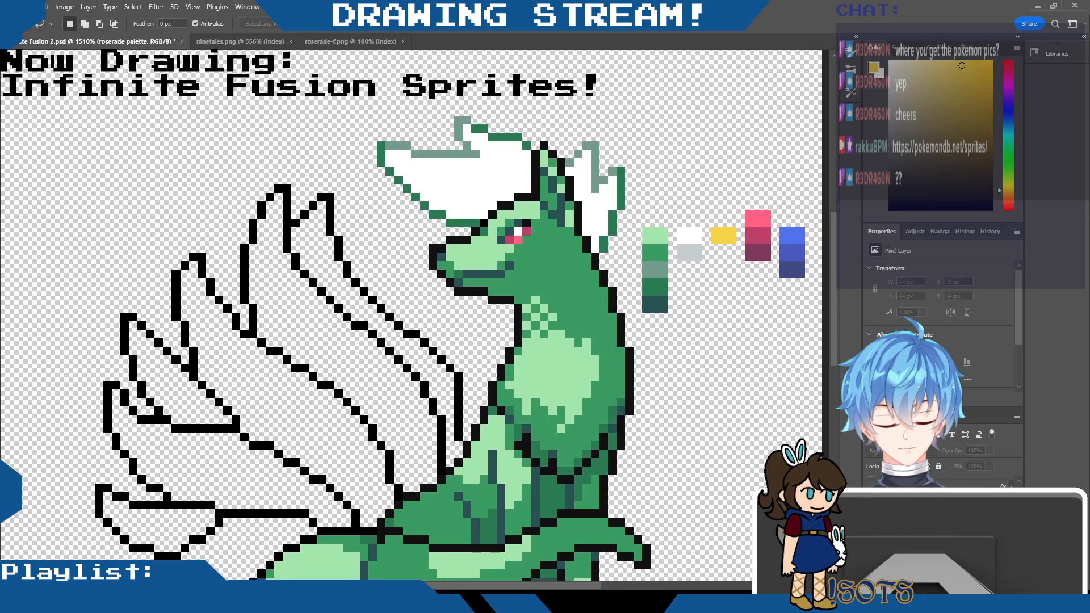
key("ctrl+comma")
key("ctrl+comma")
key("ctrl+comma")
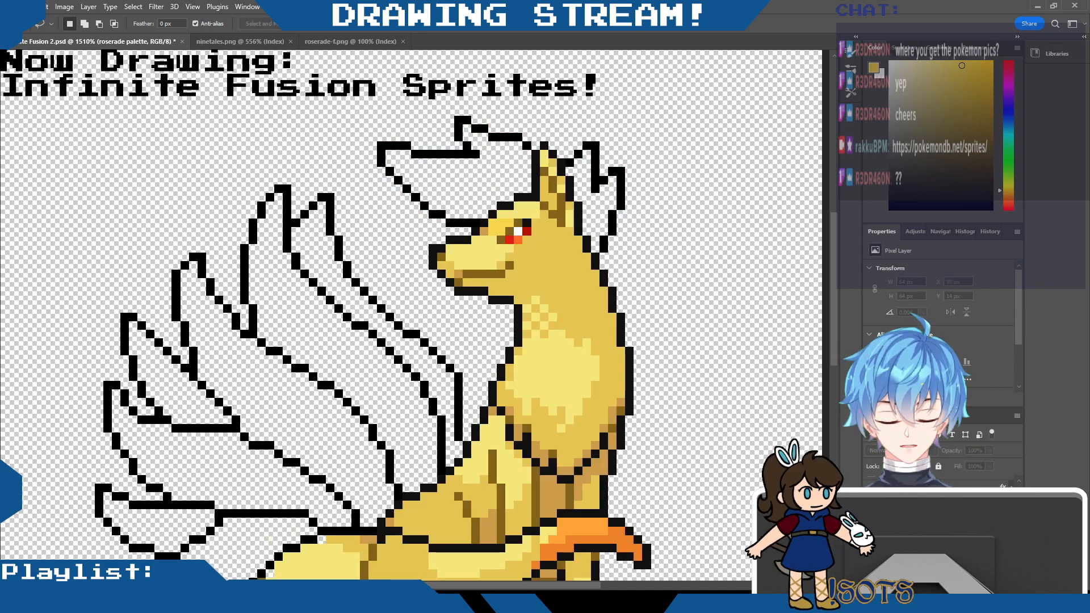
key("ctrl+comma")
key("ctrl+comma")
key("ctrl+comma")
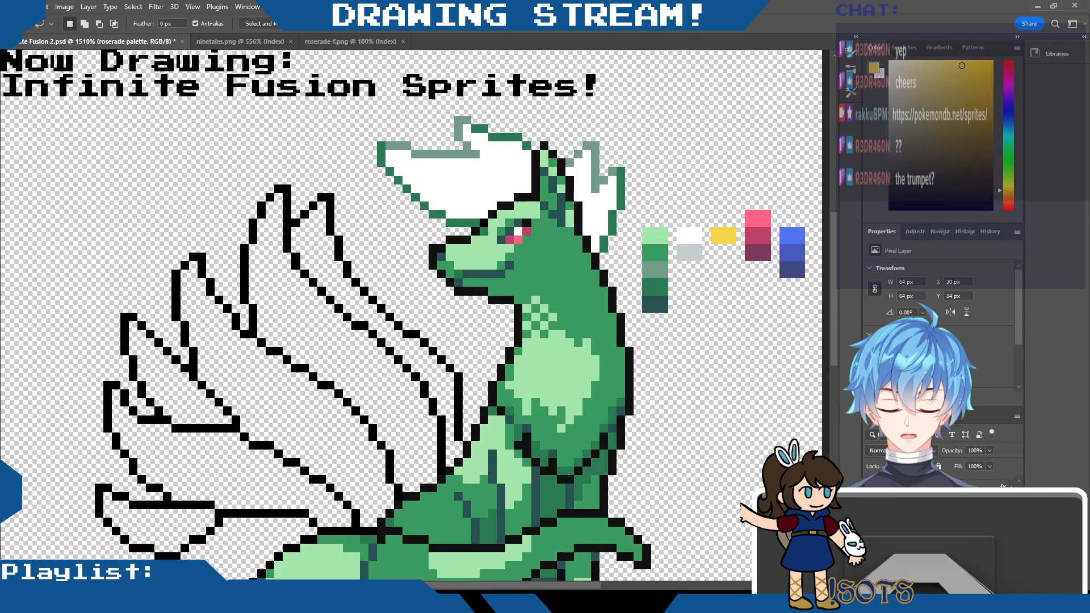
key("ctrl+comma")
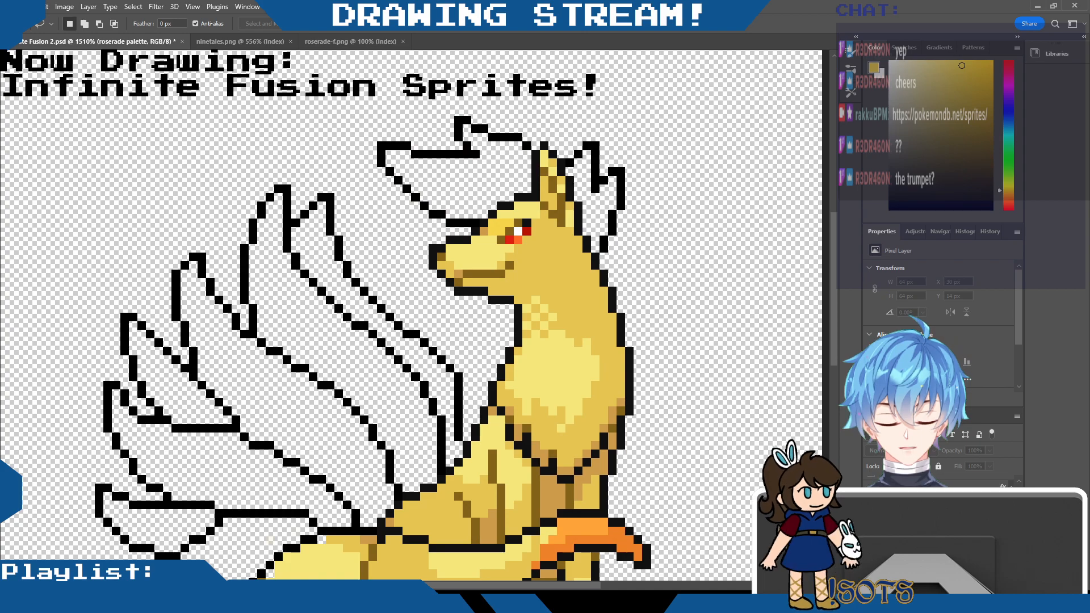
key("ctrl+comma")
key("ctrl+comma")
key("ctrl+comma")
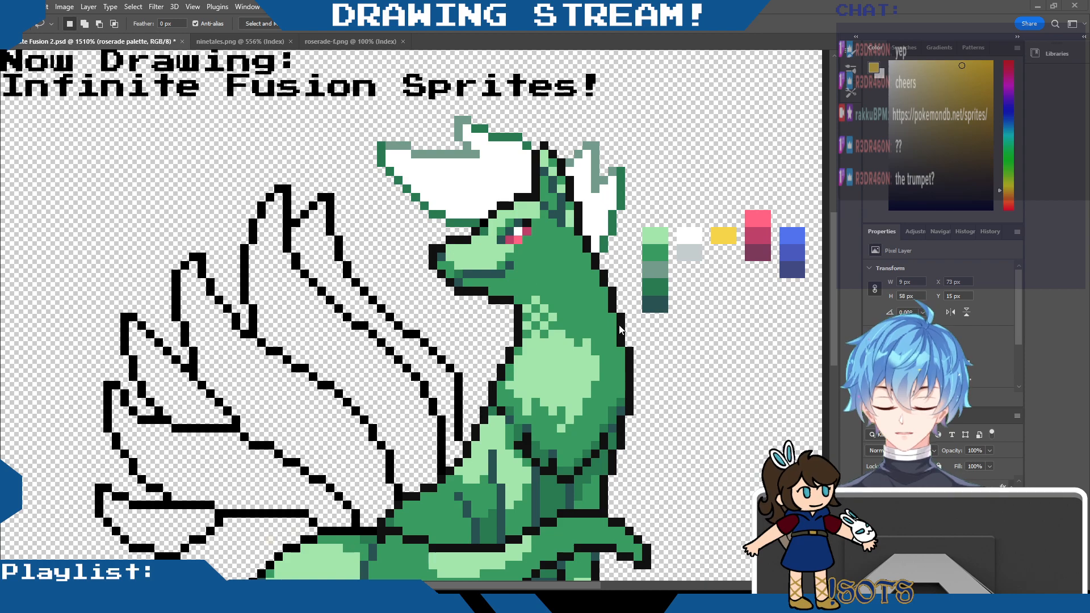
Lasso around the recoloured fox and crest without the palette swatches, and cut them from the roserade palette layer.
scroll(688, 364, "down", 5)
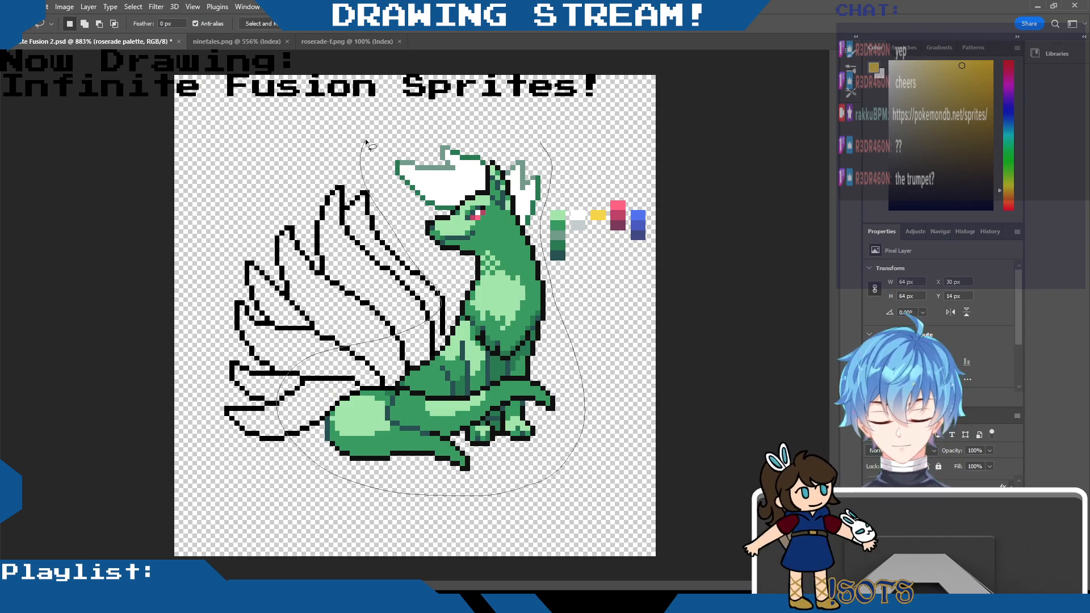
left_click_drag(536, 137, 537, 130)
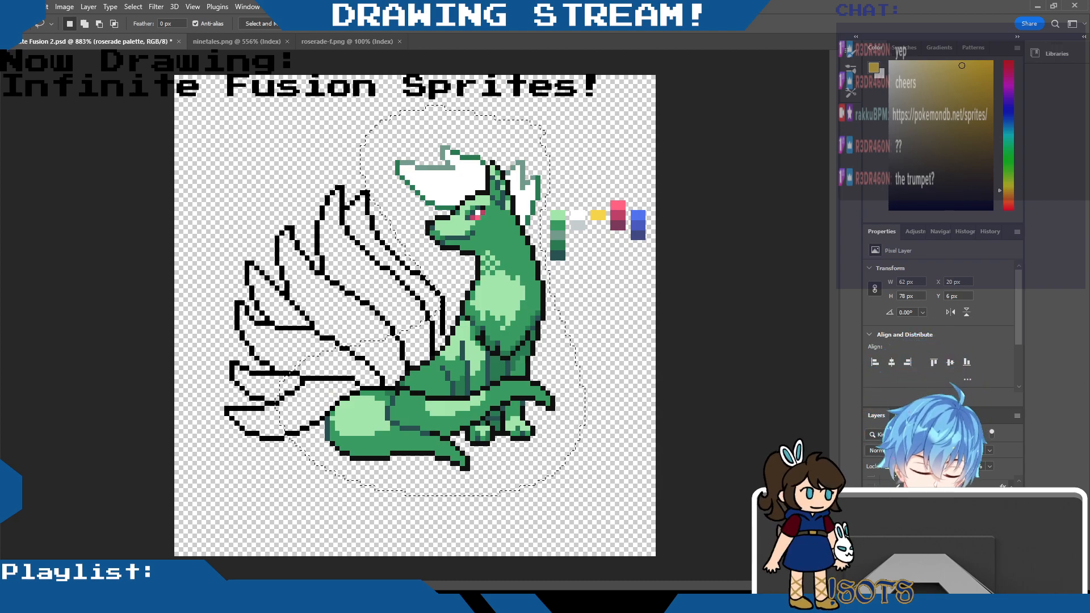
key("ctrl+d")
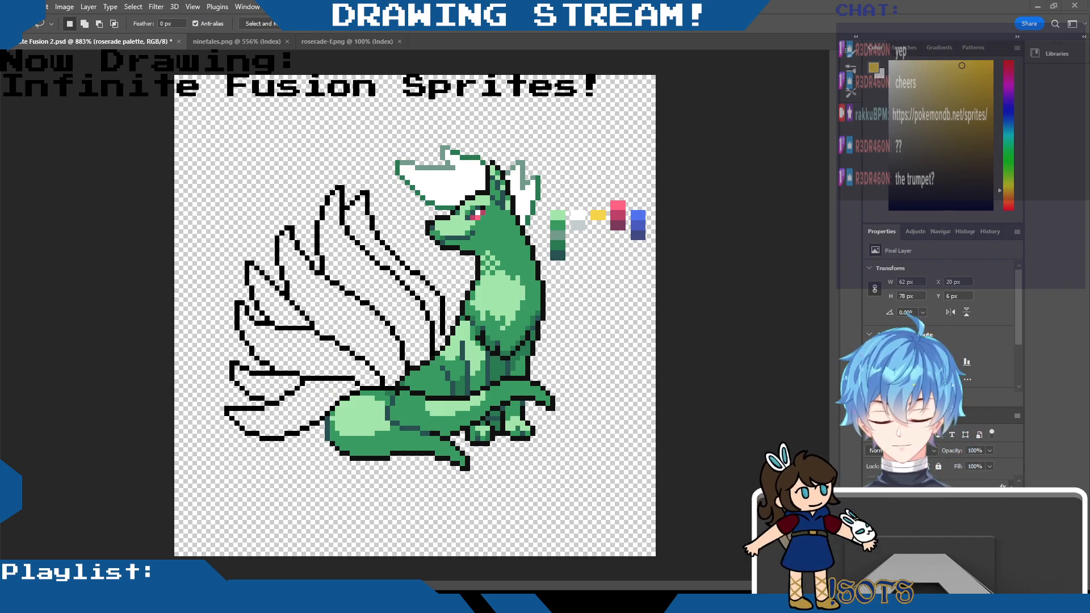
key("ctrl+shift+d")
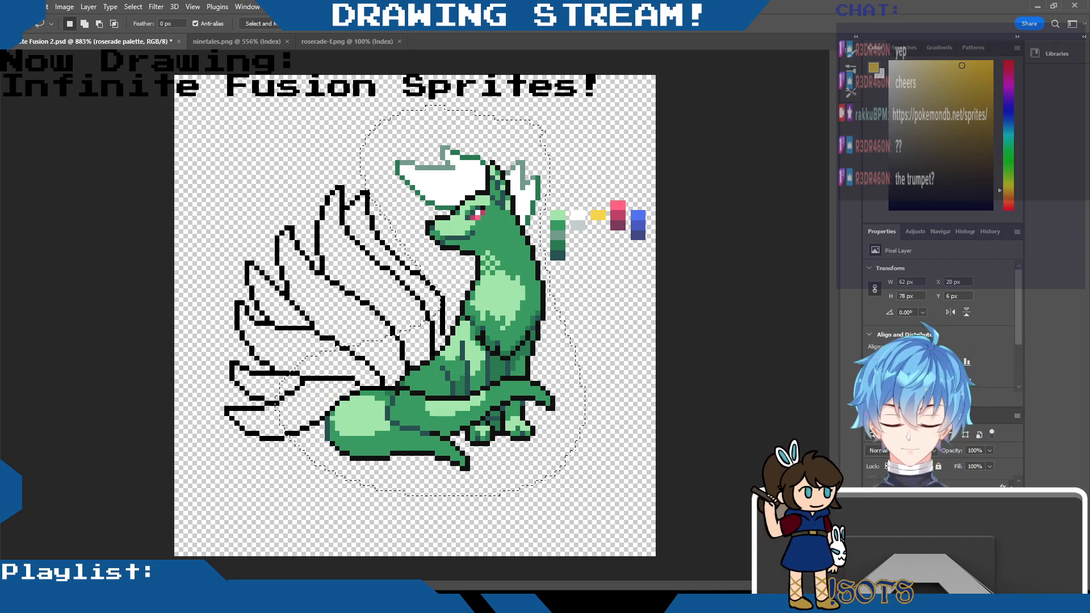
key("ctrl+x")
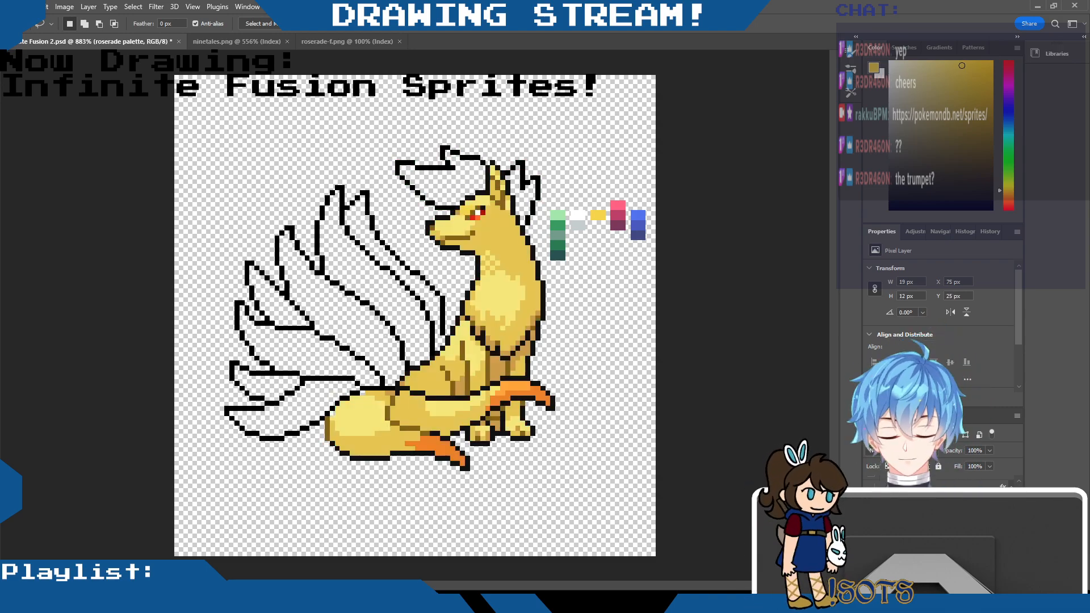
Paste the cut recolour onto its own layer above rosetails and move it into alignment with the black outlines.
left_click(871, 528)
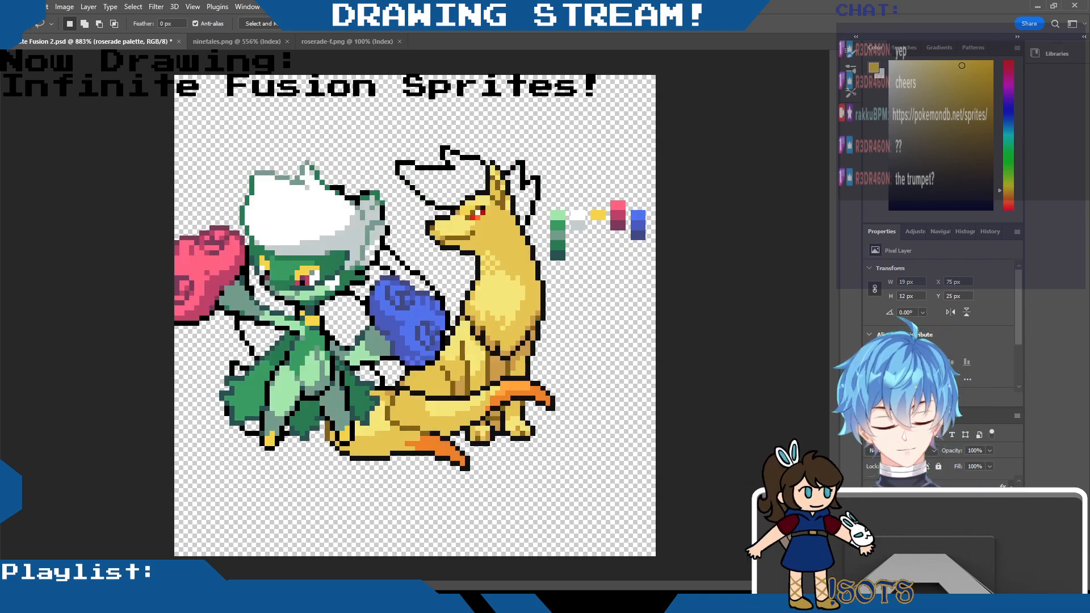
left_click(925, 528)
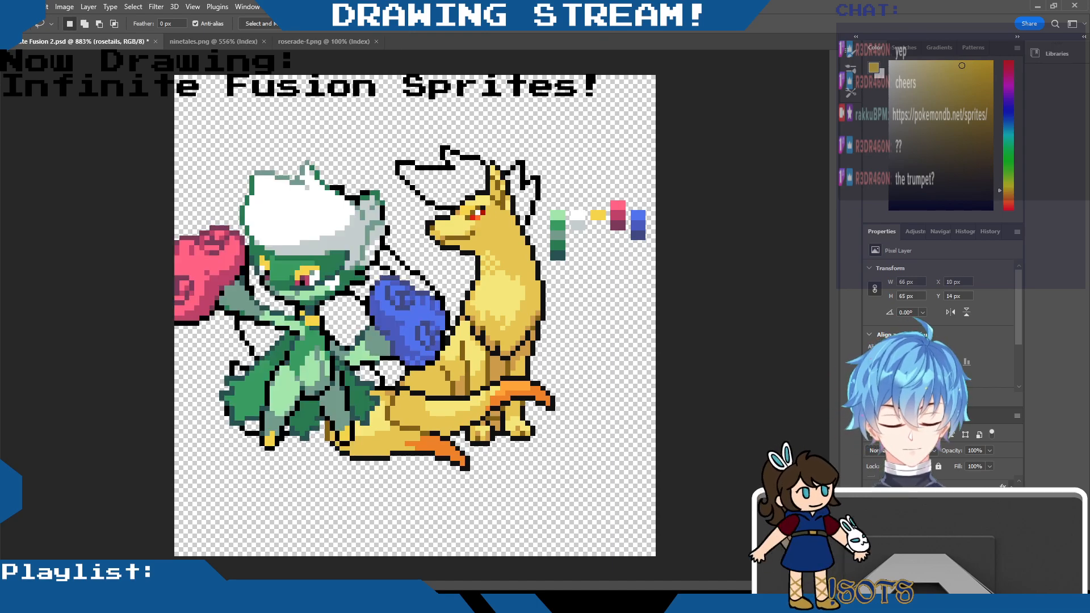
key("ctrl+v")
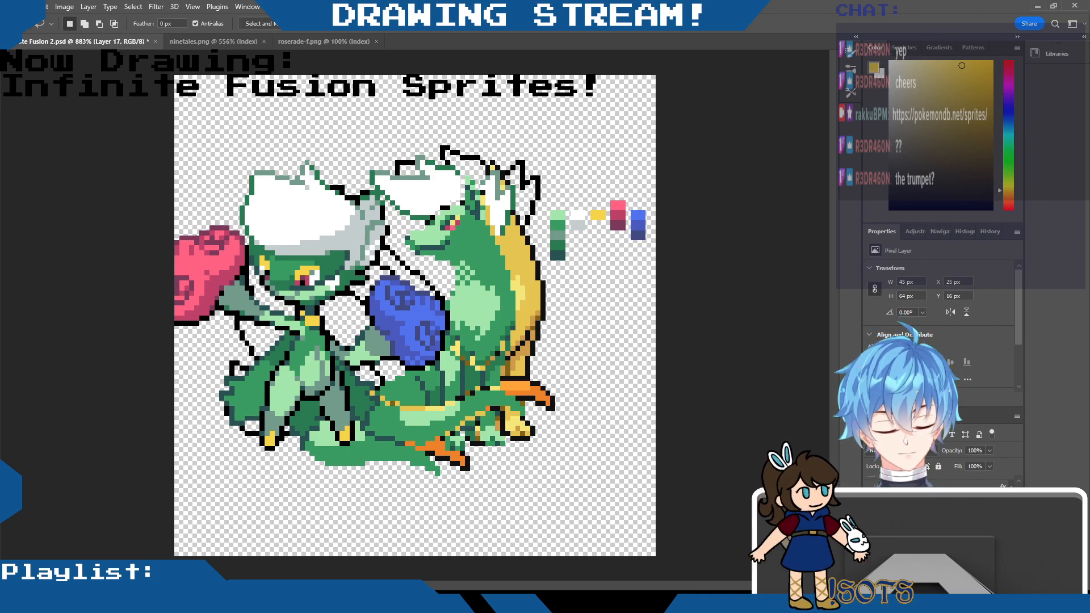
left_click(871, 527)
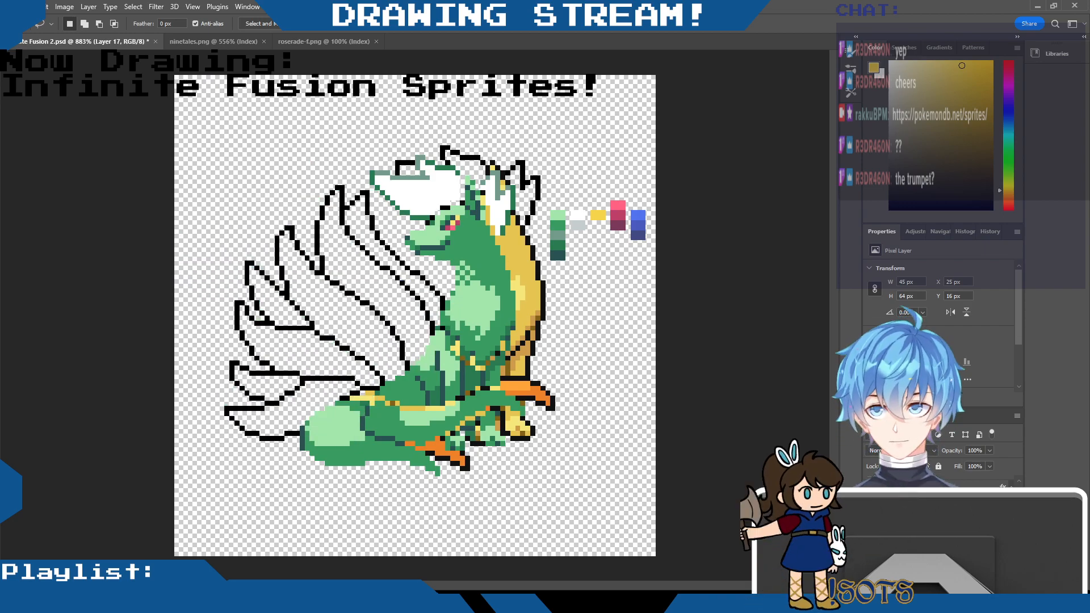
key("v")
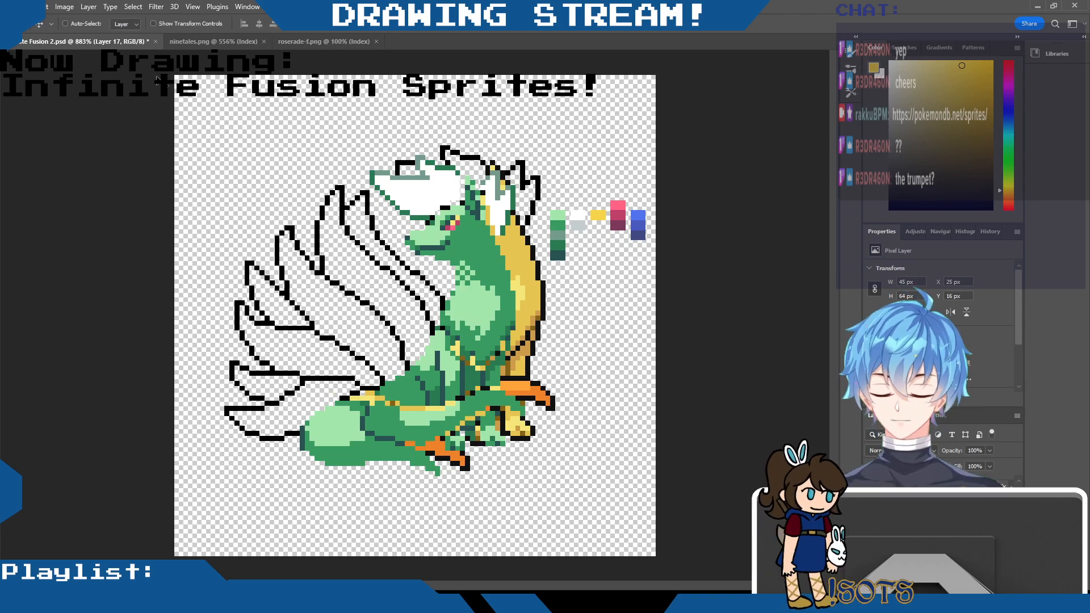
mouse_move(563, 316)
left_mouse_down()
mouse_move(568, 305)
mouse_move(583, 314)
left_mouse_up()
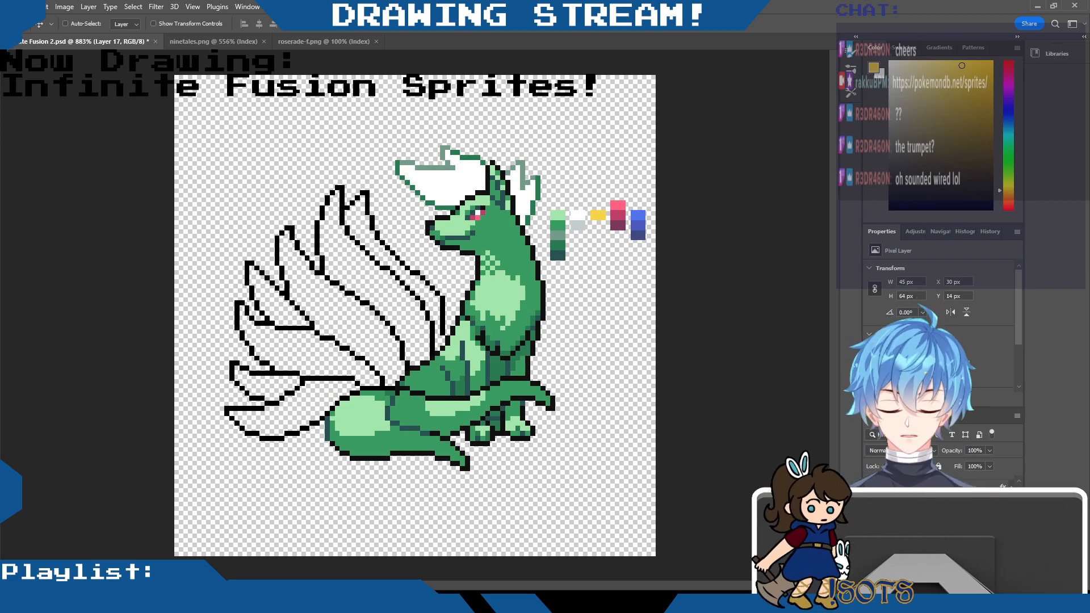
Check the pasted recolour by toggling its visibility, and merge it into the rosetails layer.
key("ctrl+comma")
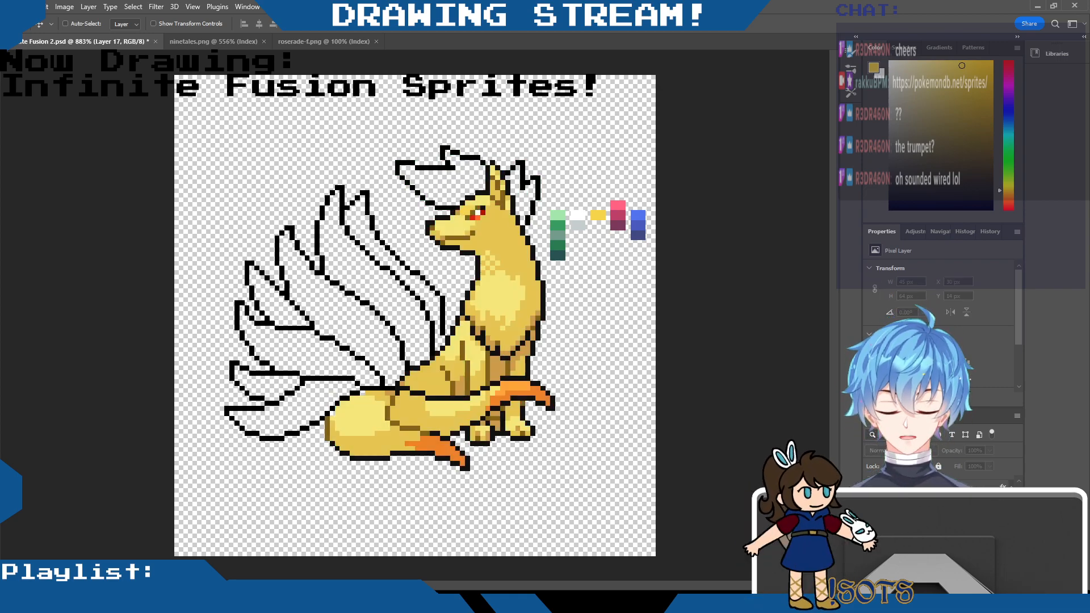
key("ctrl+comma")
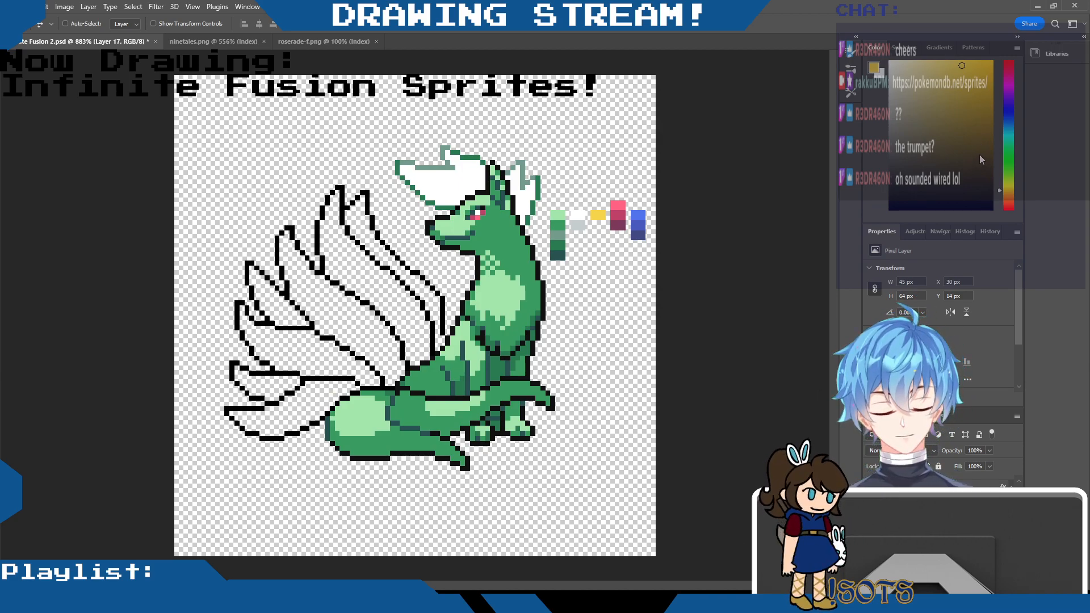
left_click(966, 528)
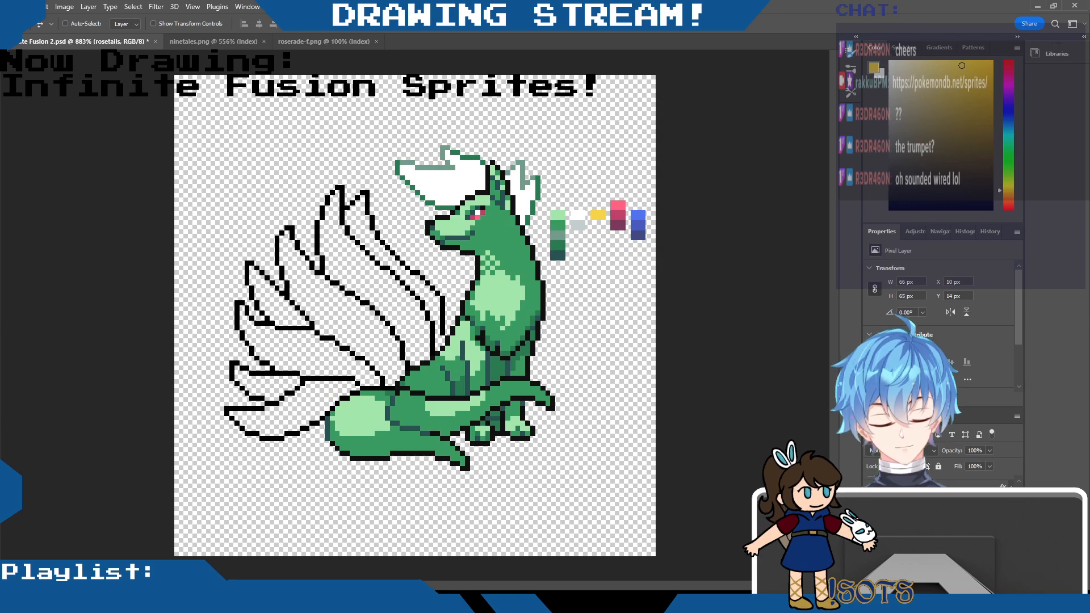
key("ctrl+comma")
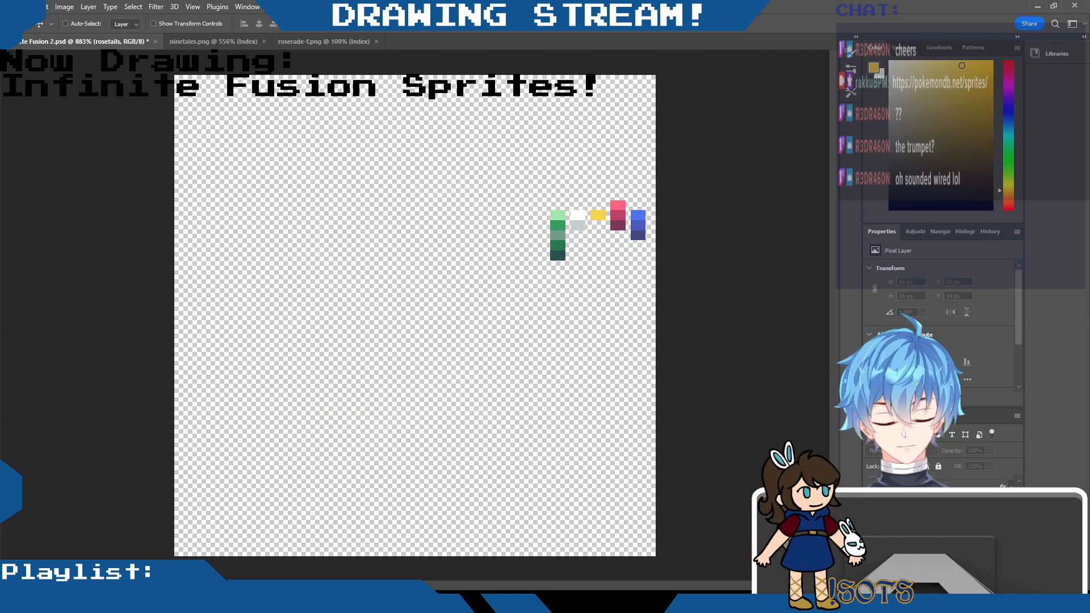
key("ctrl+comma")
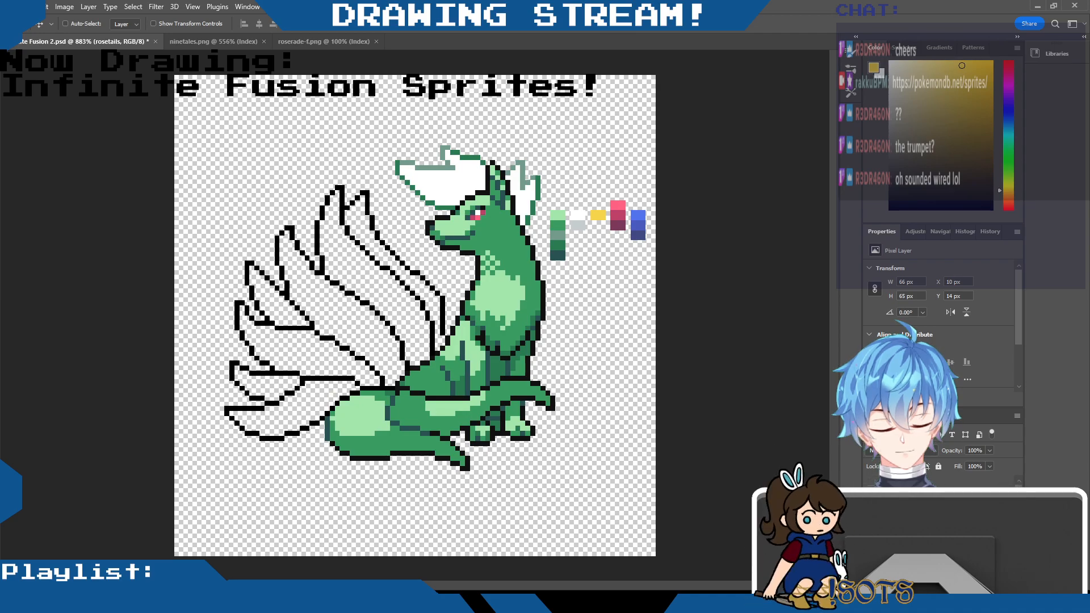
Show the reference fusion sprite and paint a yellow mask around the fox's eye on the rosetails layer.
left_click(872, 482)
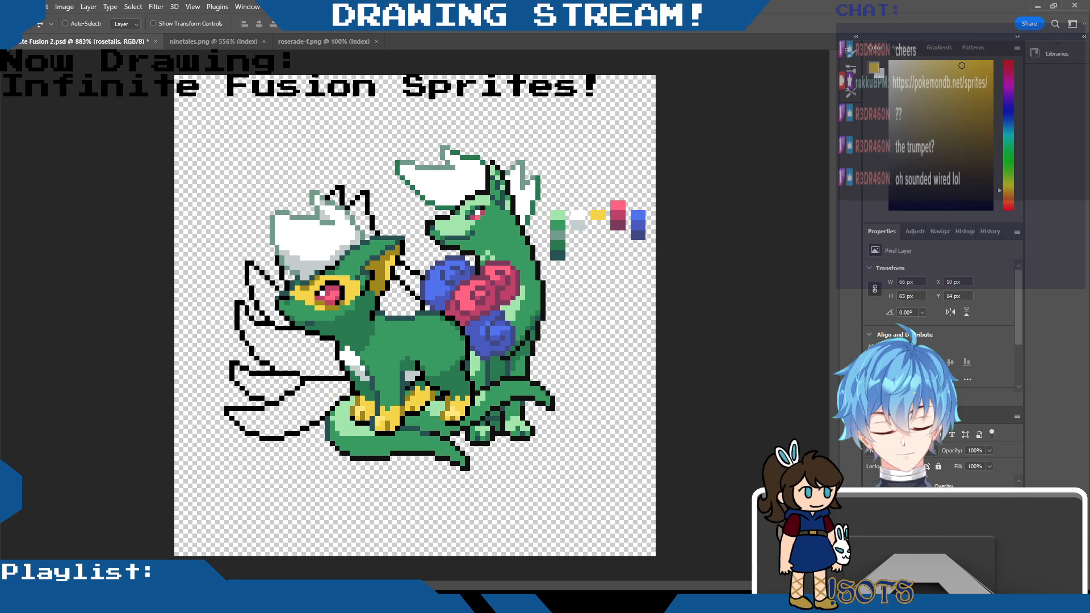
left_click(937, 525)
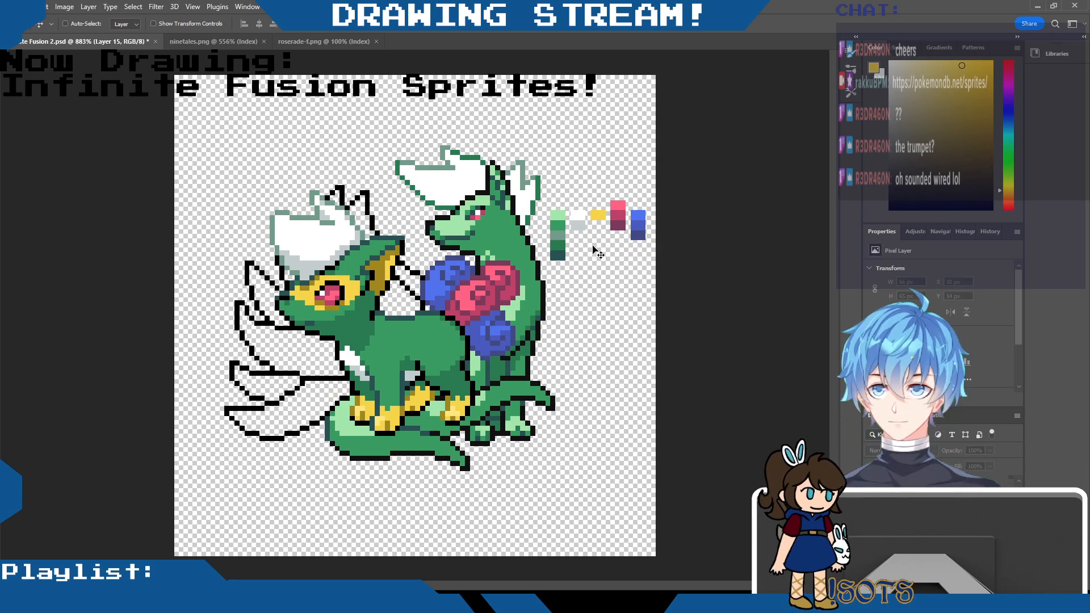
scroll(479, 243, "up", 4)
scroll(530, 195, "up", 2)
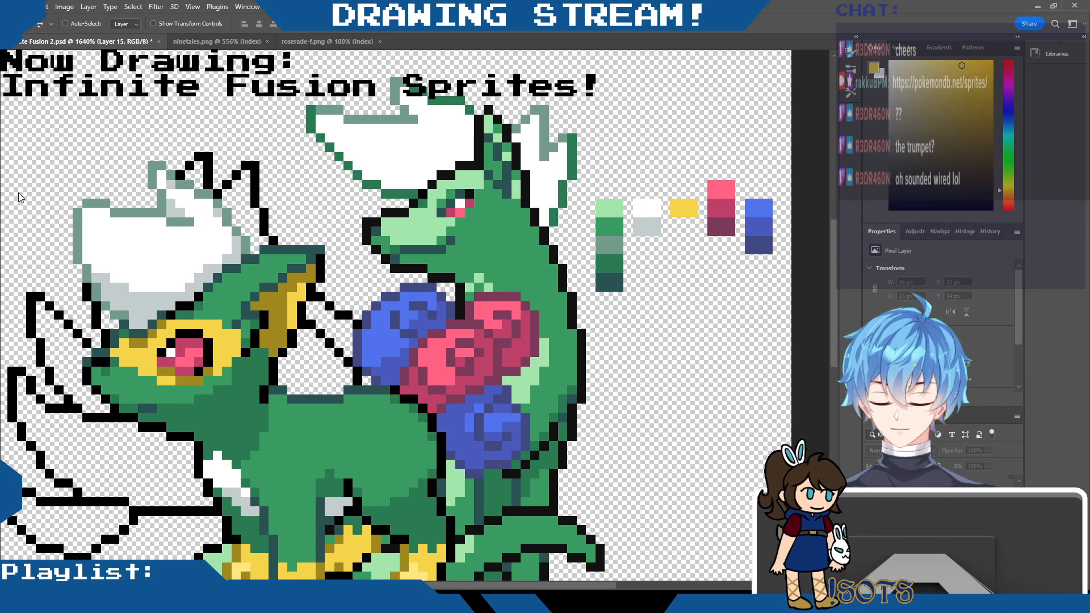
key("b")
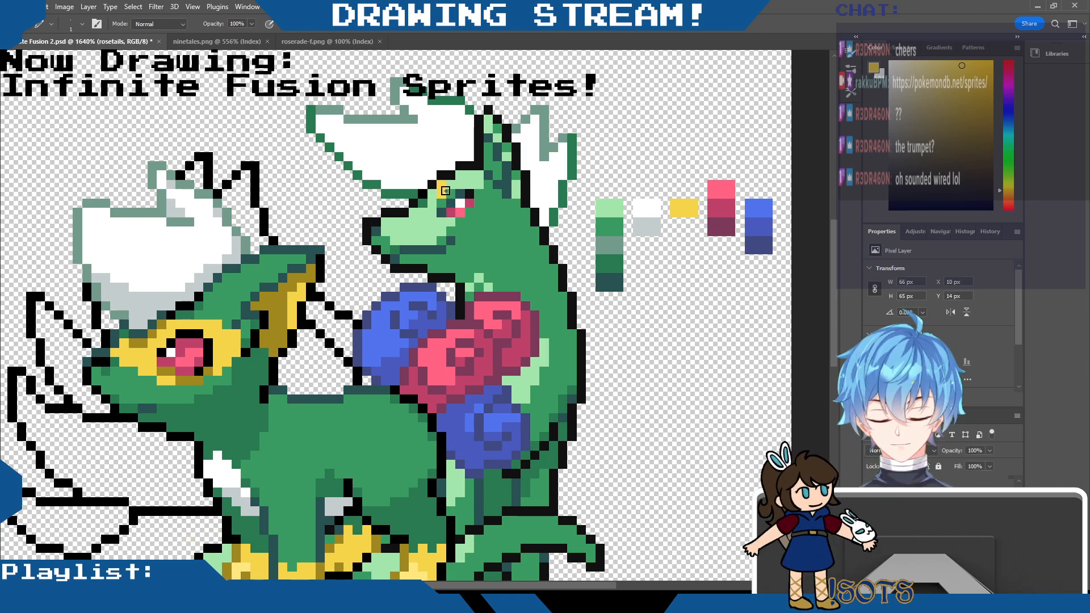
scroll(450, 167, "up", 1)
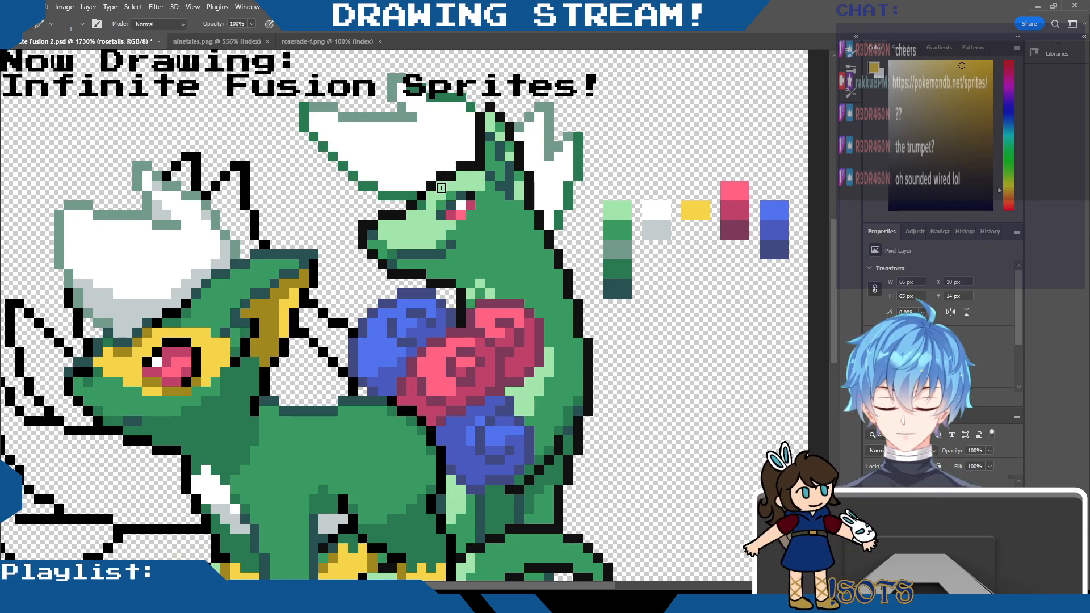
mouse_move(451, 196)
left_mouse_down()
mouse_move(431, 196)
mouse_move(439, 204)
left_mouse_up()
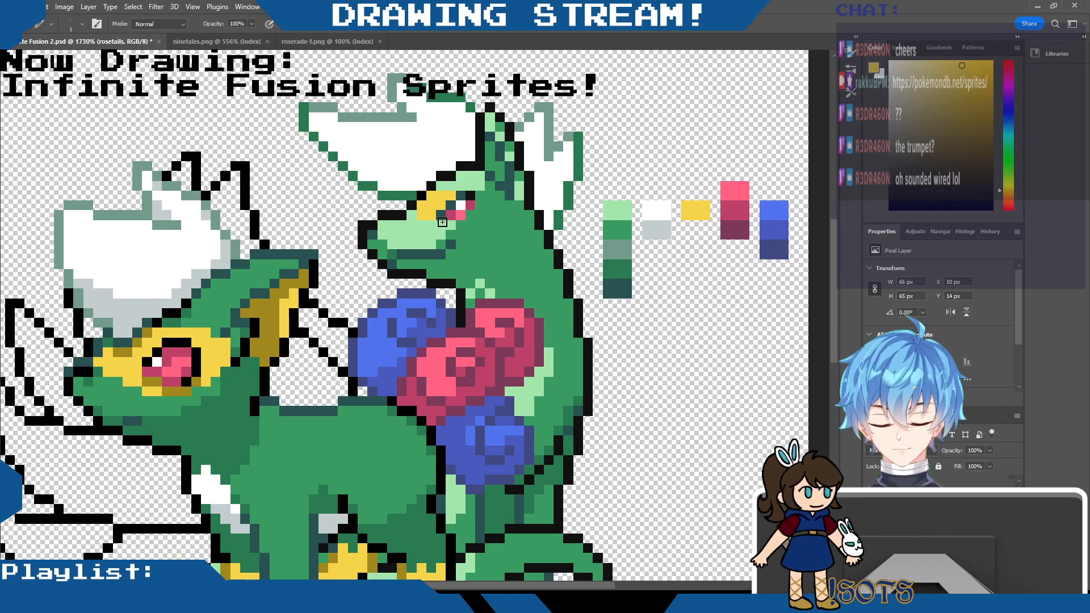
mouse_move(476, 223)
left_mouse_down()
mouse_move(489, 214)
mouse_move(490, 197)
mouse_move(479, 195)
mouse_move(514, 207)
mouse_move(499, 215)
left_mouse_up()
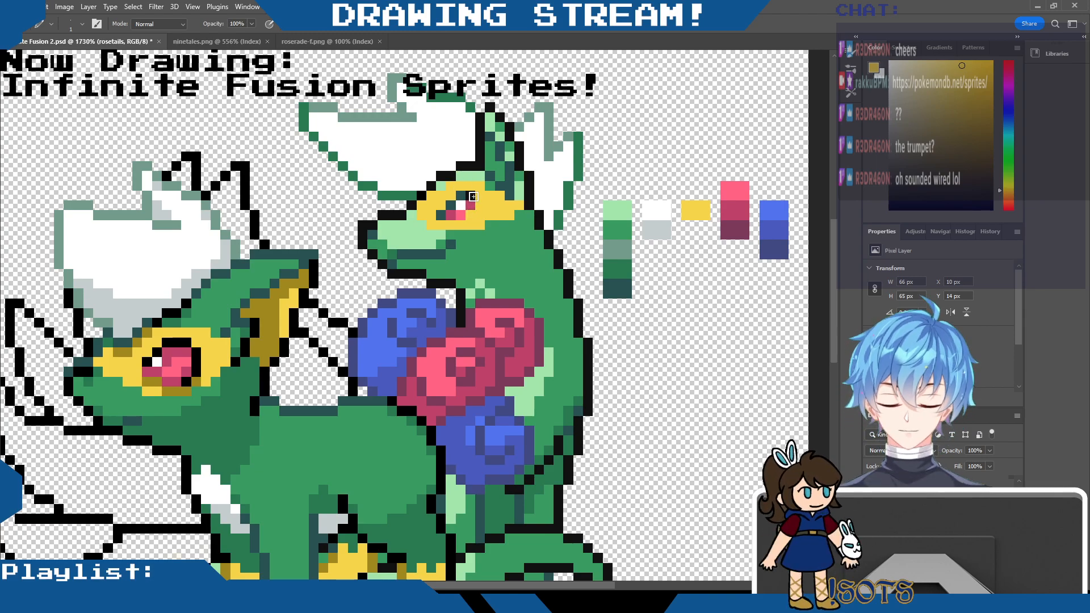
Undo the last two yellow strokes of the eye mask.
left_click_drag(834, 316, 847, 297)
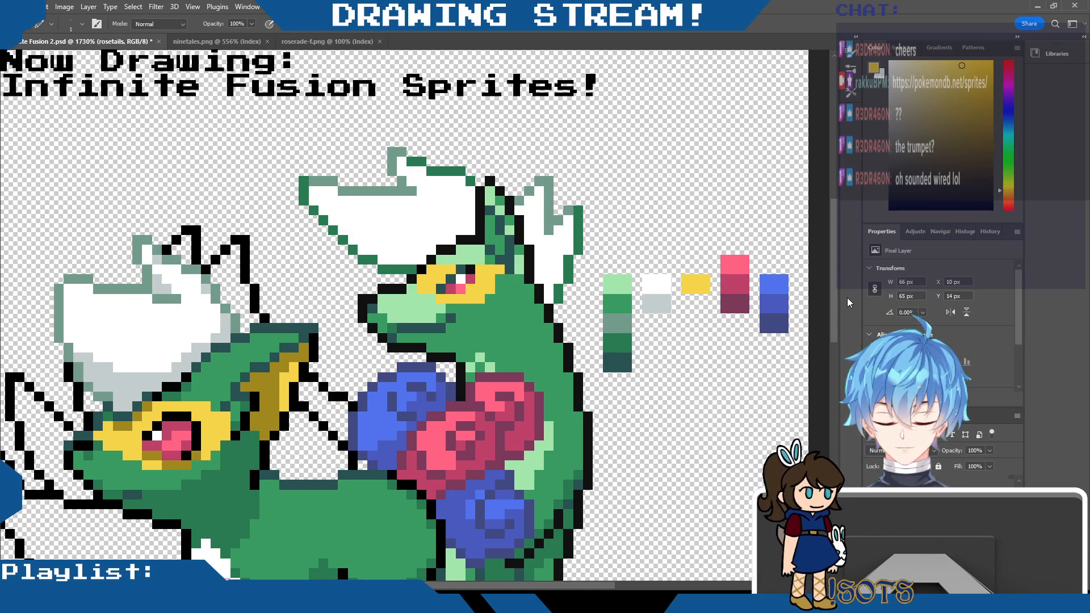
key("ctrl+z")
key("ctrl+z")
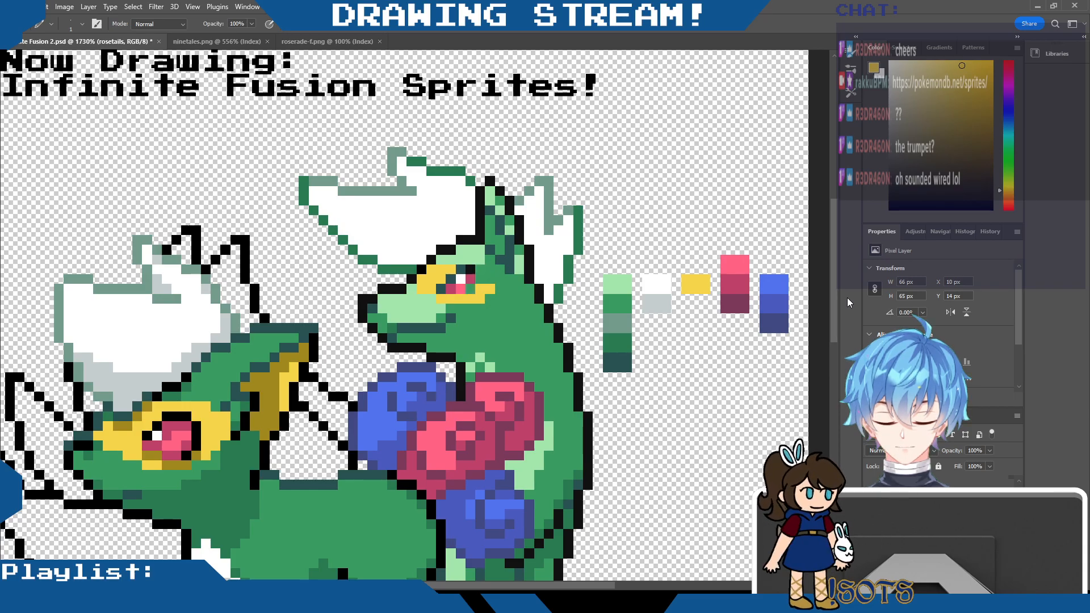
Fill in the yellow mask around the fox's eye, covering the area below, above and behind the eye.
left_click(434, 298)
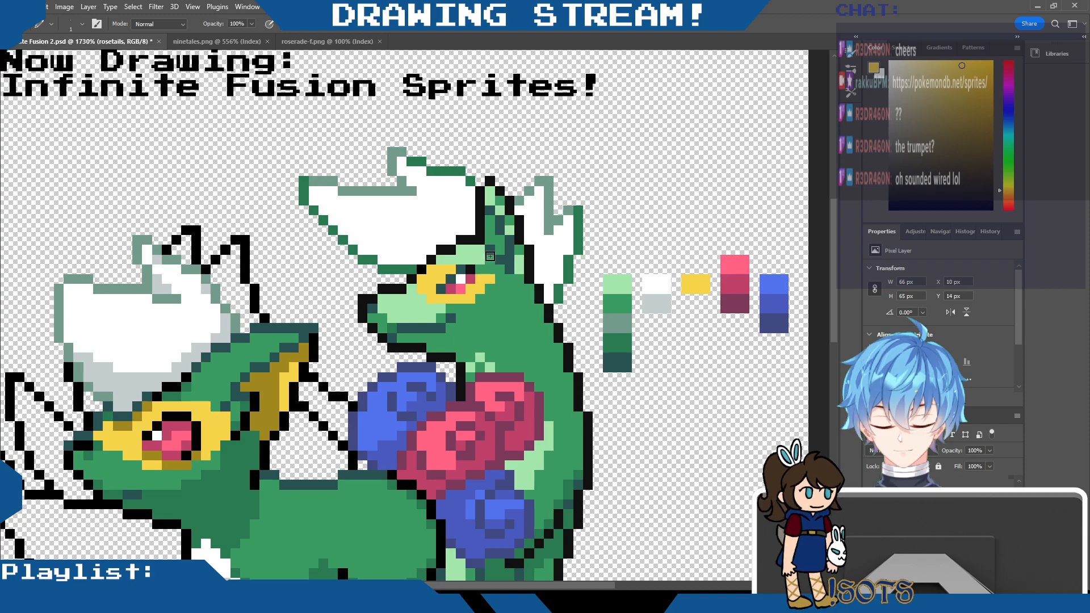
left_click_drag(492, 269, 510, 280)
left_click(464, 260)
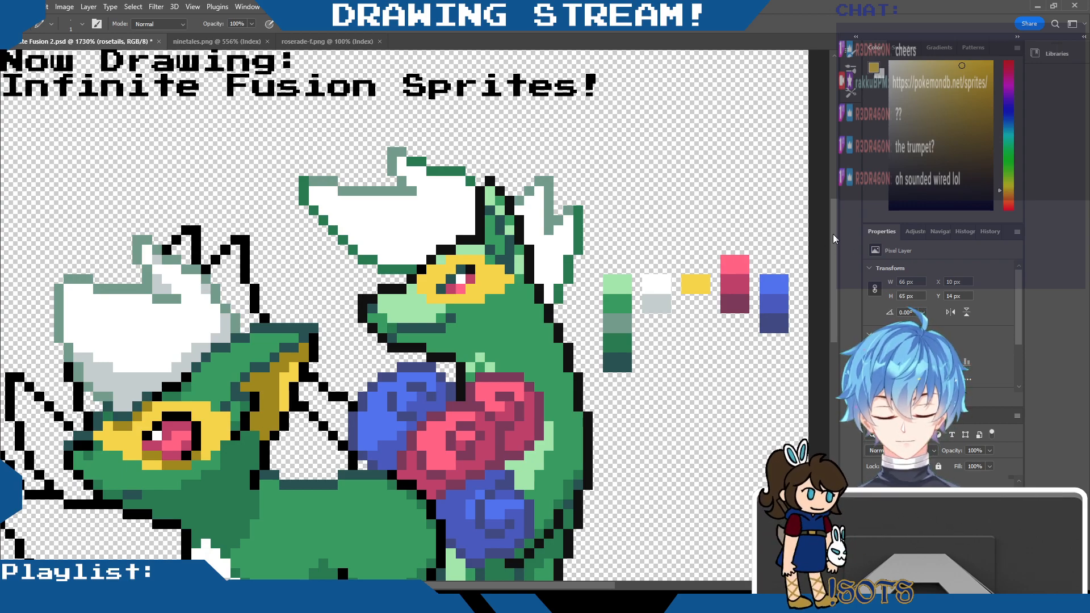
scroll(832, 245, "down", 2)
scroll(836, 239, "up", 2)
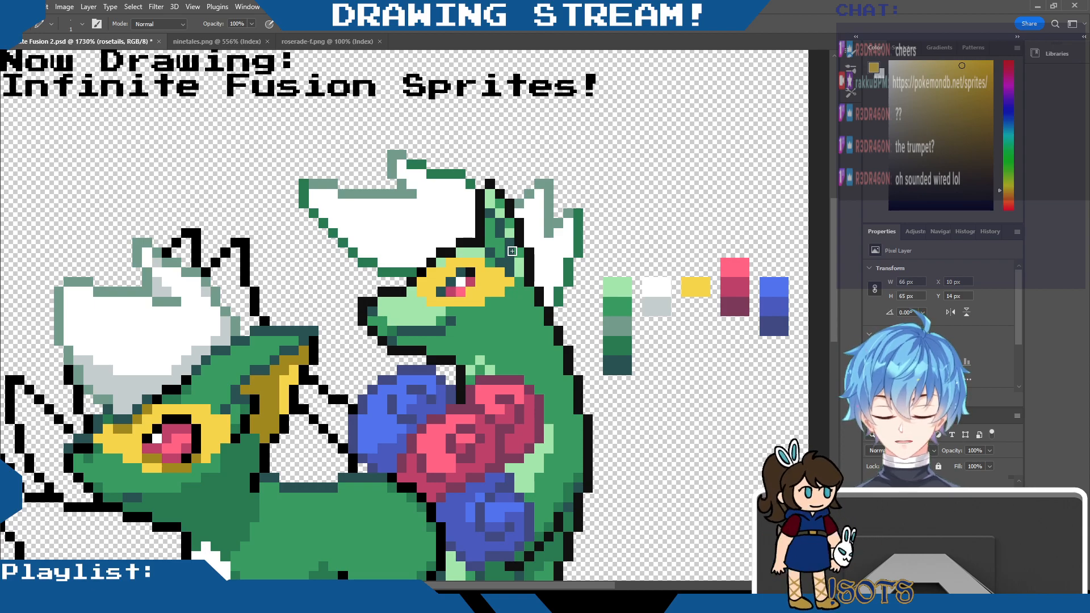
Sample the dark yellow from the reference sprite and paint it as a swatch under the yellow on the roserade palette layer.
left_click_drag(835, 222, 823, 285)
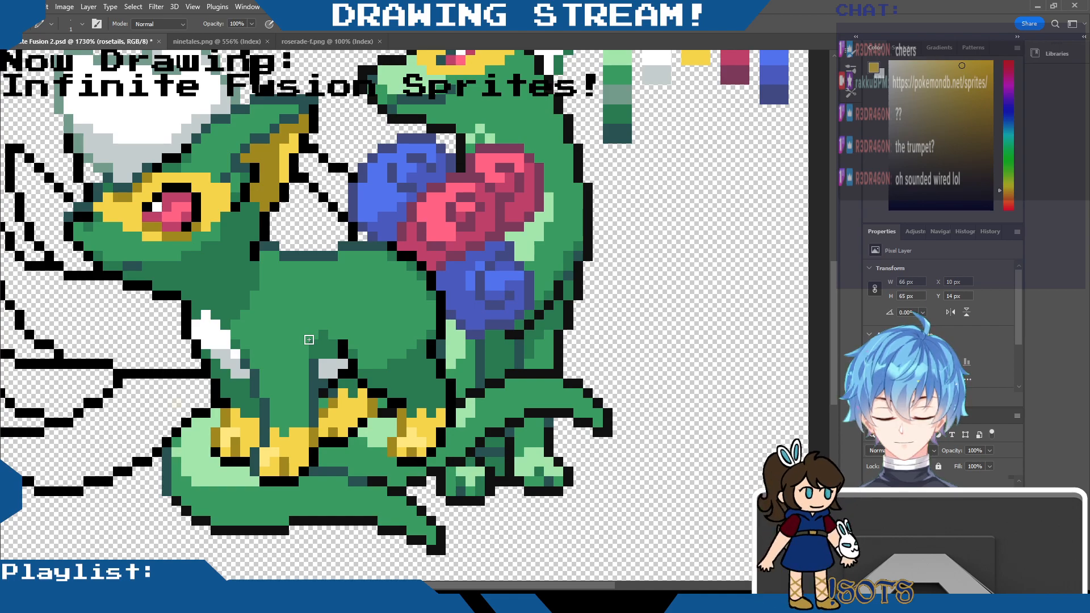
mouse_move(835, 289)
left_mouse_down()
mouse_move(832, 299)
mouse_move(833, 278)
left_mouse_up()
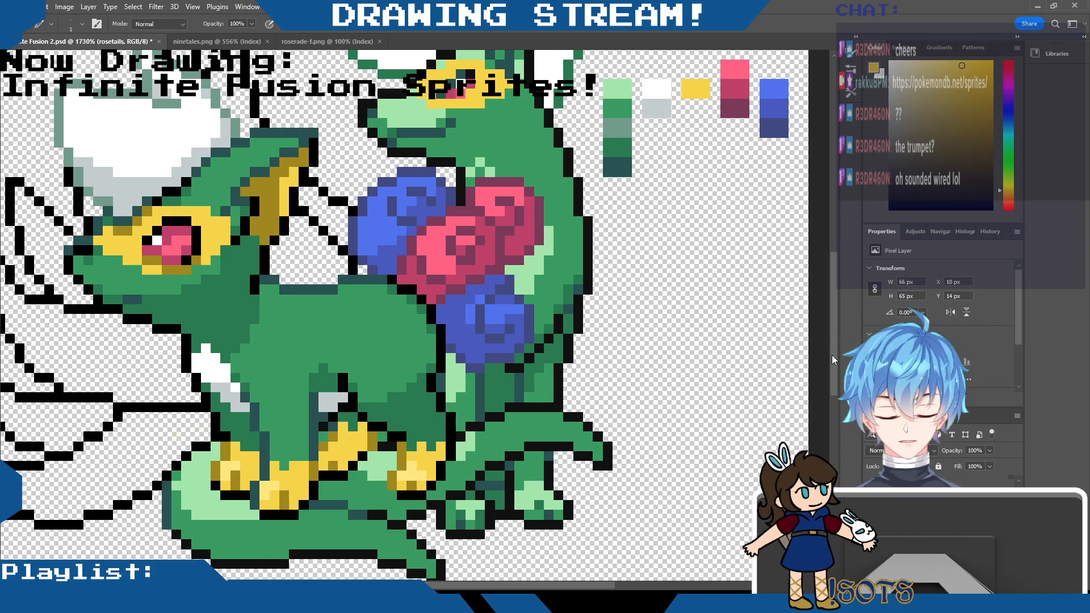
left_click_drag(832, 360, 833, 329)
left_click(23, 392, "alt")
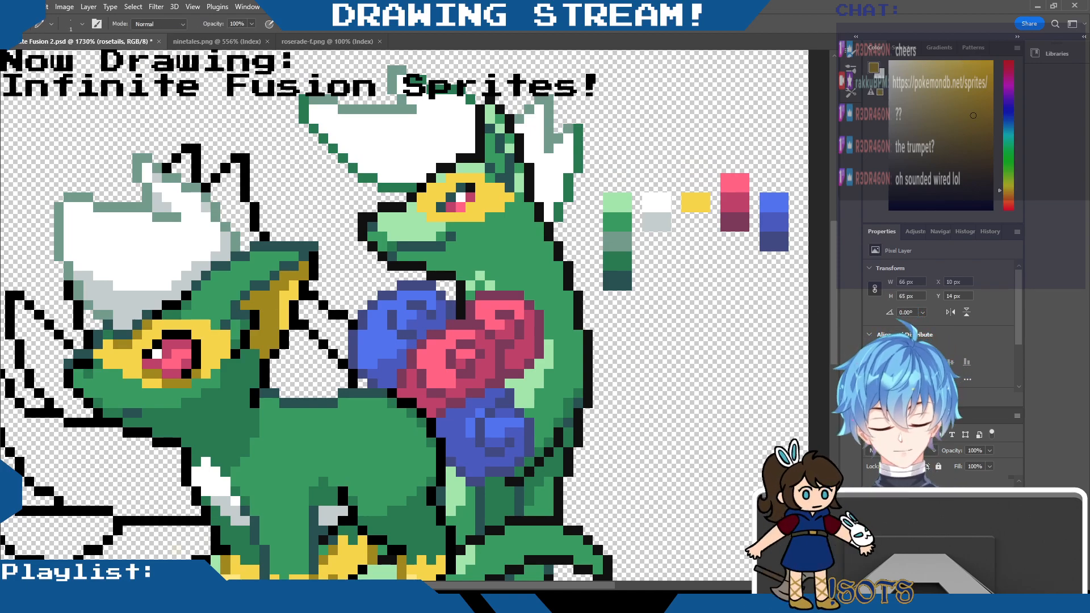
left_click(932, 533)
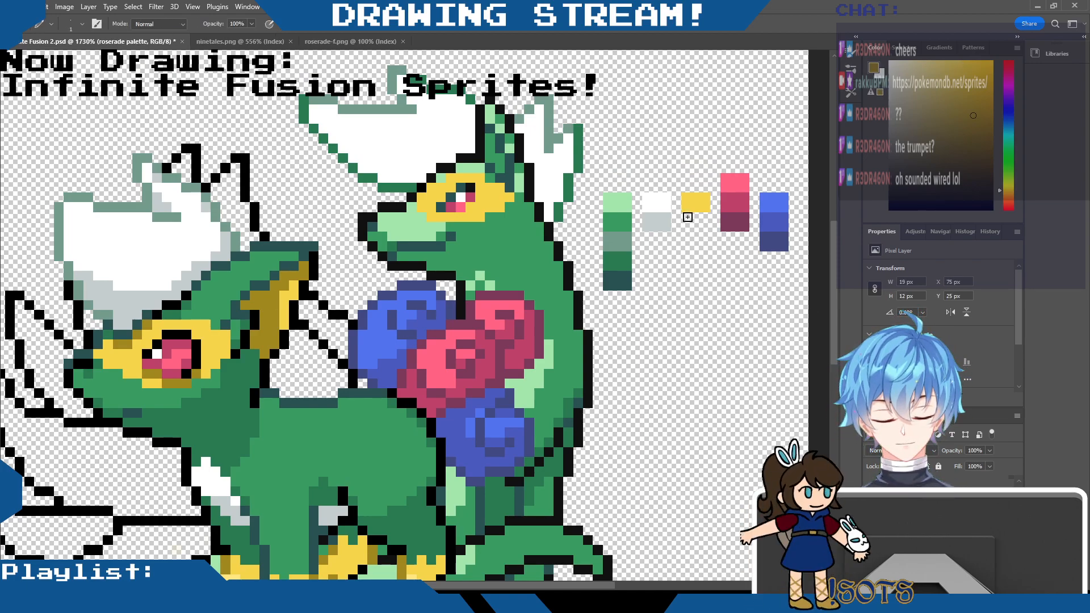
left_click_drag(688, 217, 704, 222)
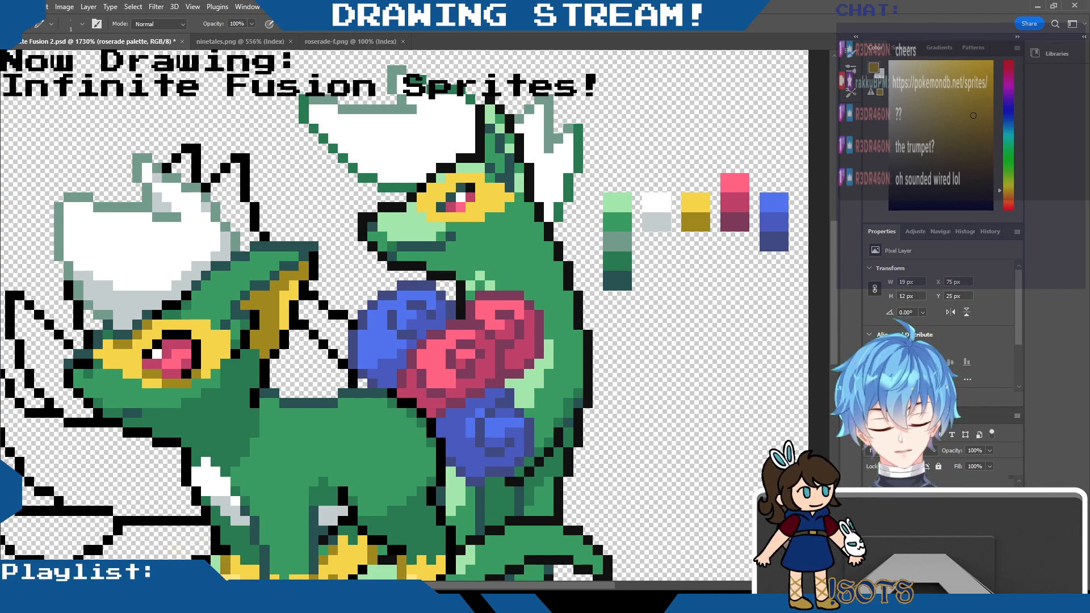
Hide the reference sprite and shade the front, lower and rear edges of the eye mask with dark yellow.
left_click(871, 510)
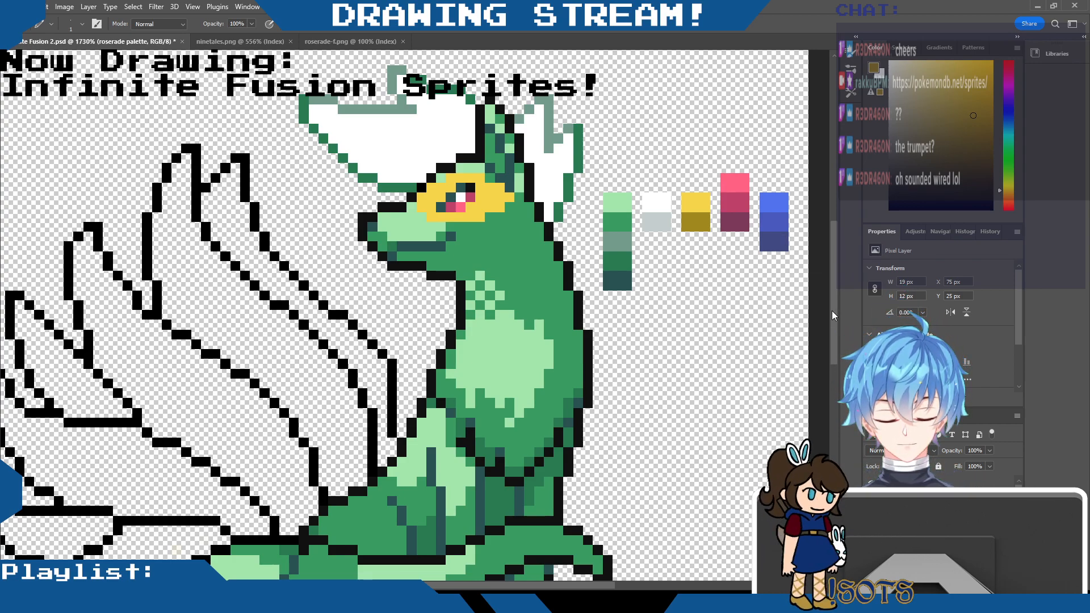
left_click_drag(833, 311, 836, 294)
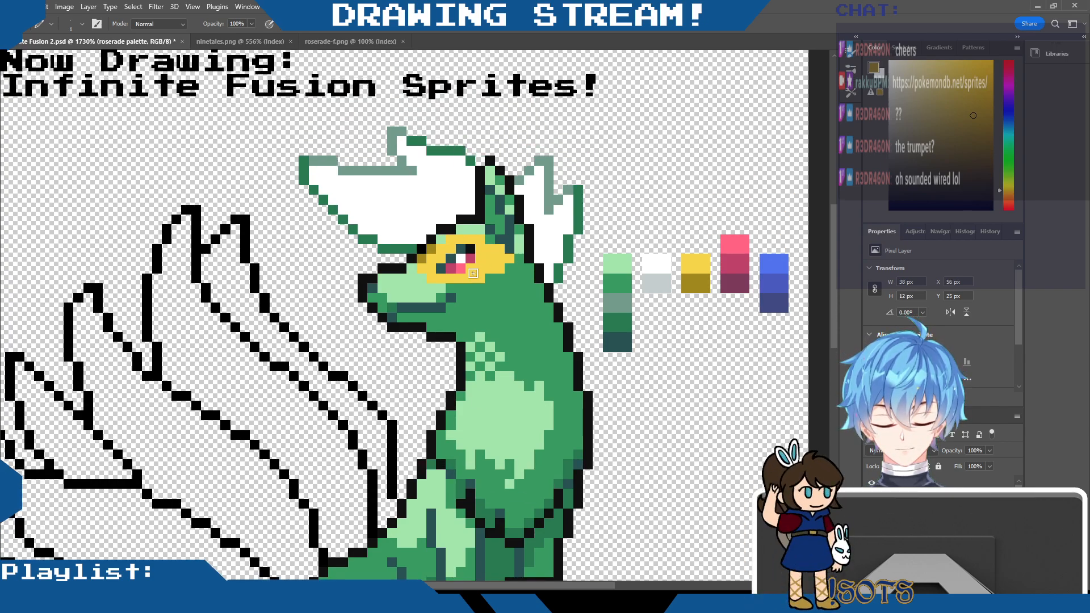
left_click(447, 277)
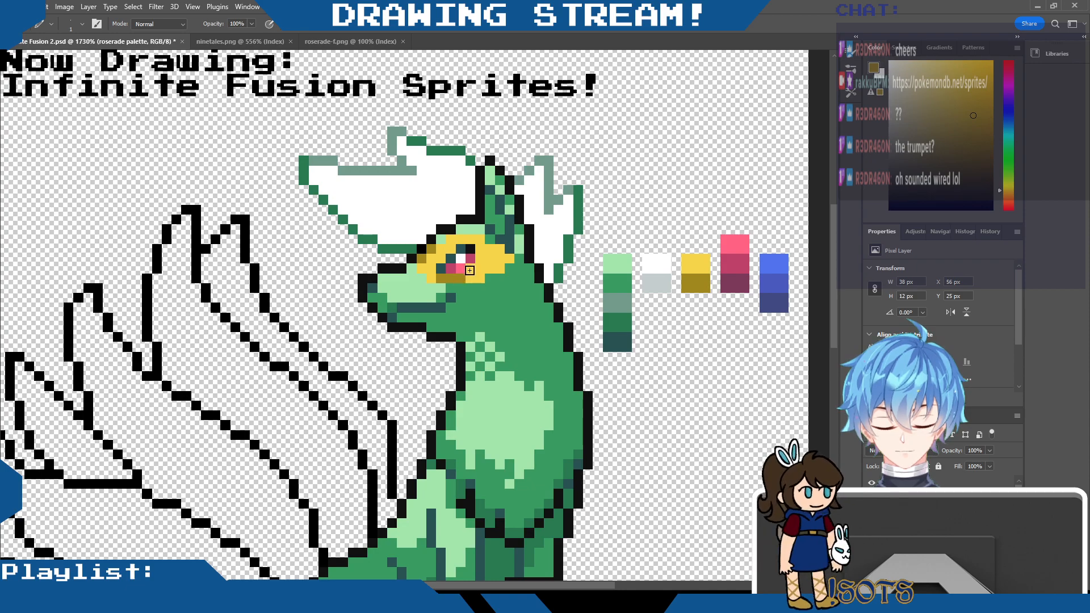
left_click(509, 258)
left_click(499, 249)
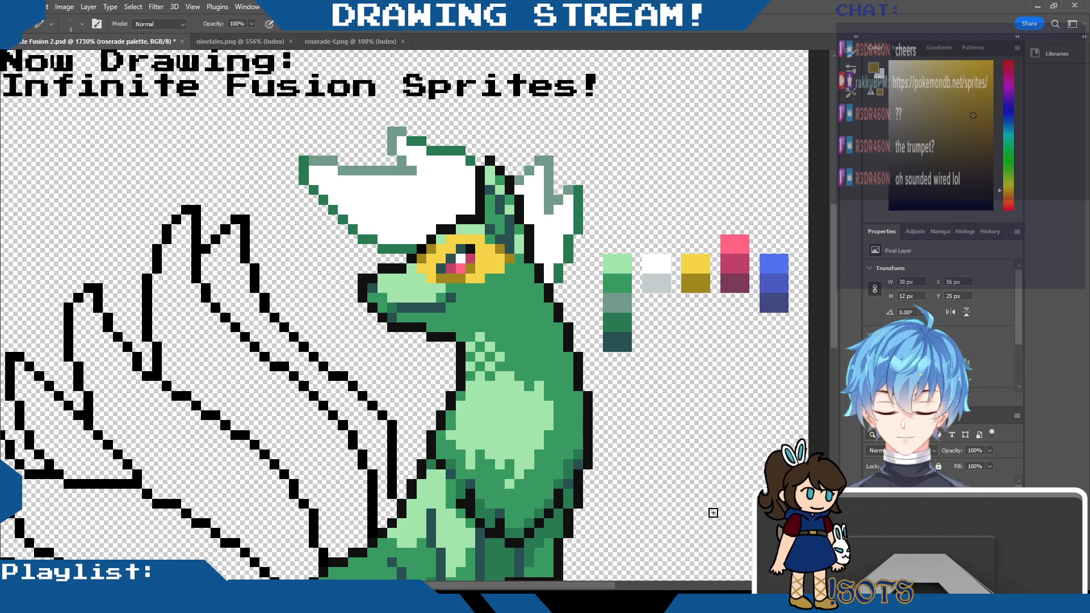
Try recolouring the light green areas of the fox's front paws with the palette's yellow.
left_click_drag(836, 304, 829, 355)
left_click_drag(824, 303, 834, 282)
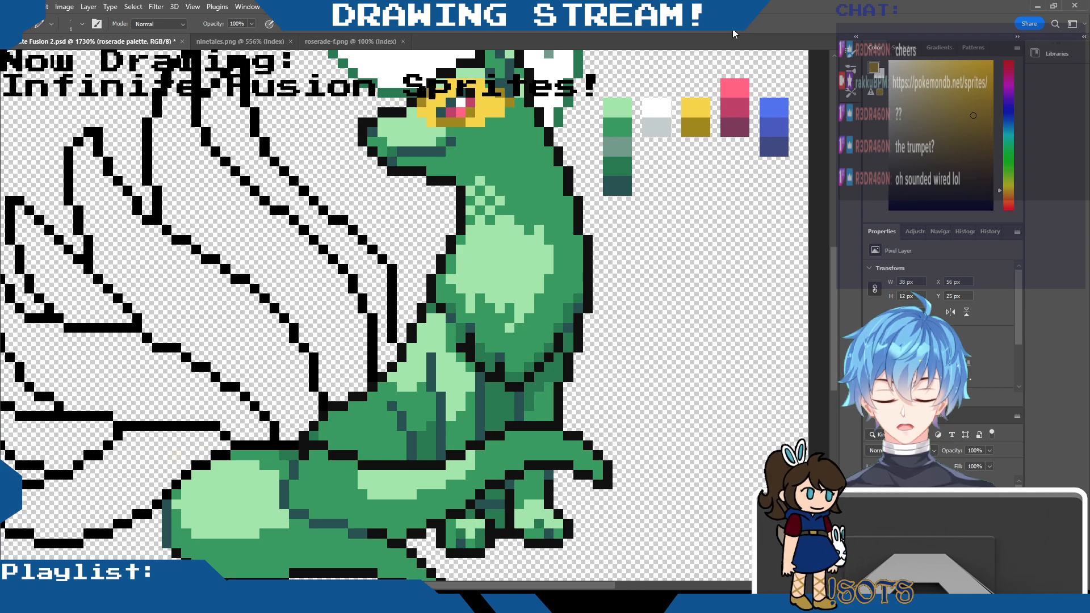
key("i")
left_click(696, 109, "alt")
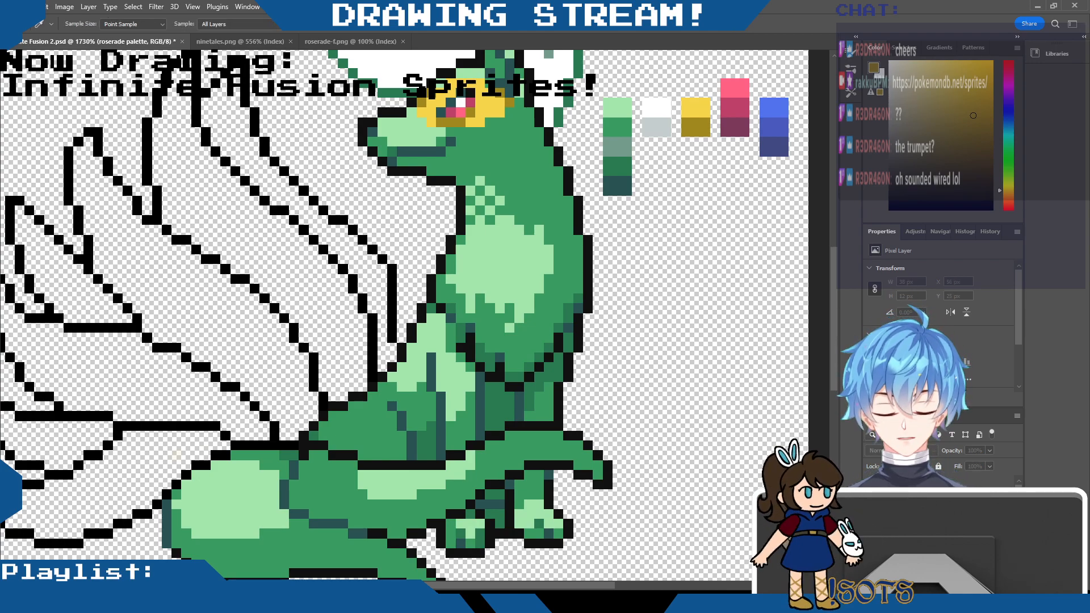
left_click_drag(837, 244, 833, 284)
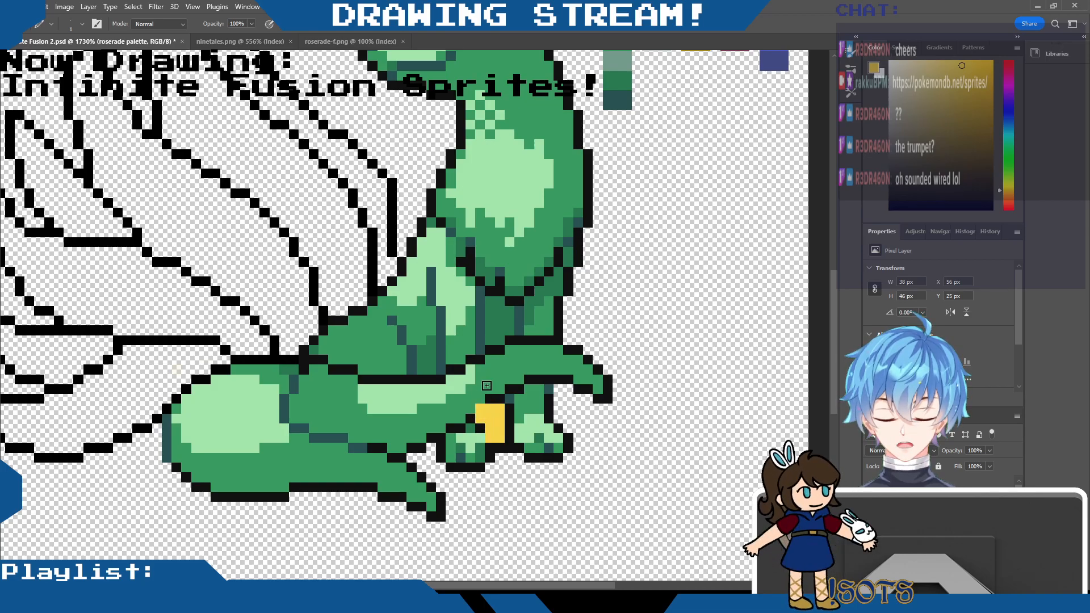
key("ctrl+z")
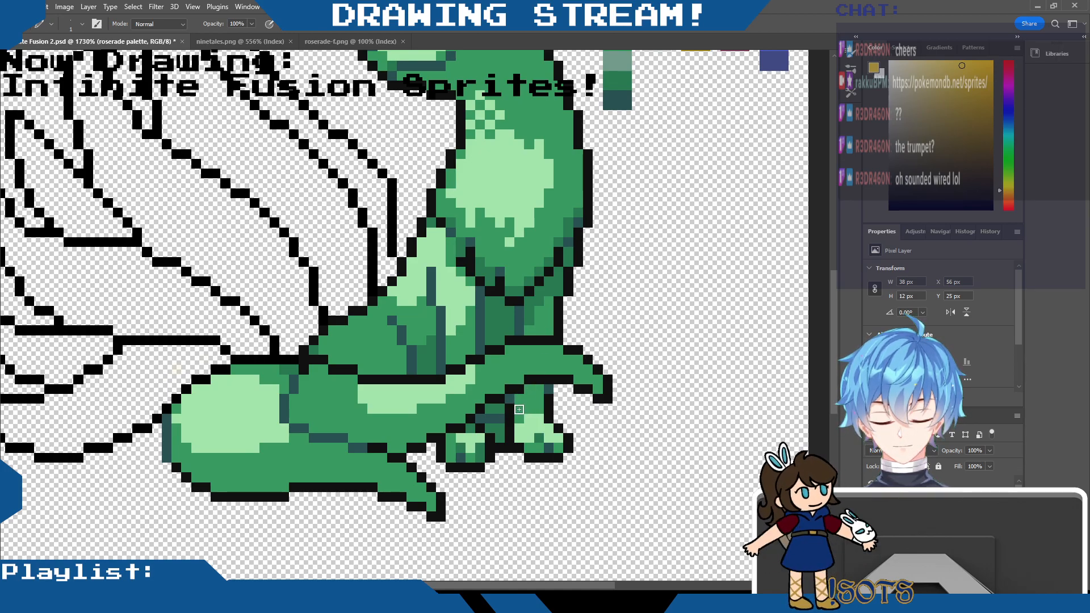
left_click_drag(520, 429, 536, 424)
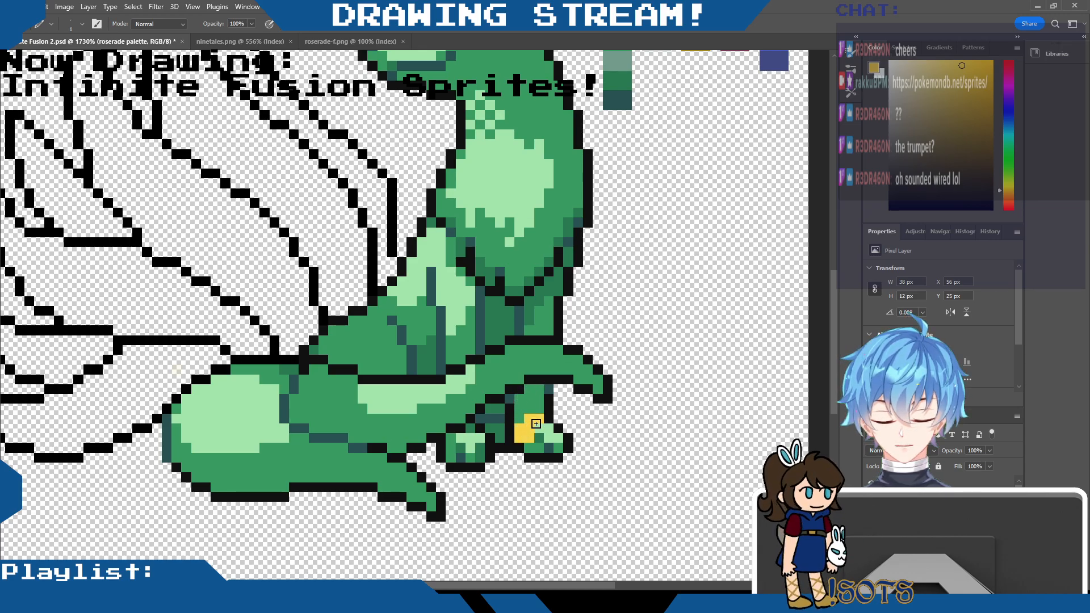
left_click_drag(460, 437, 478, 435)
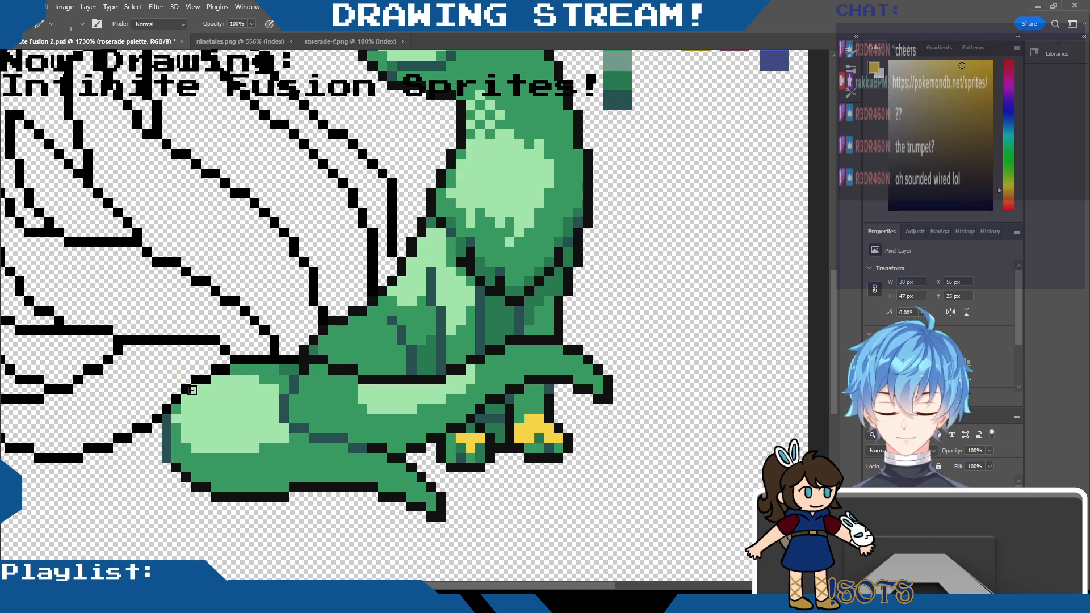
Compare the paws with the reference sprite and undo the yellow paint on them.
left_click_drag(834, 319, 834, 264)
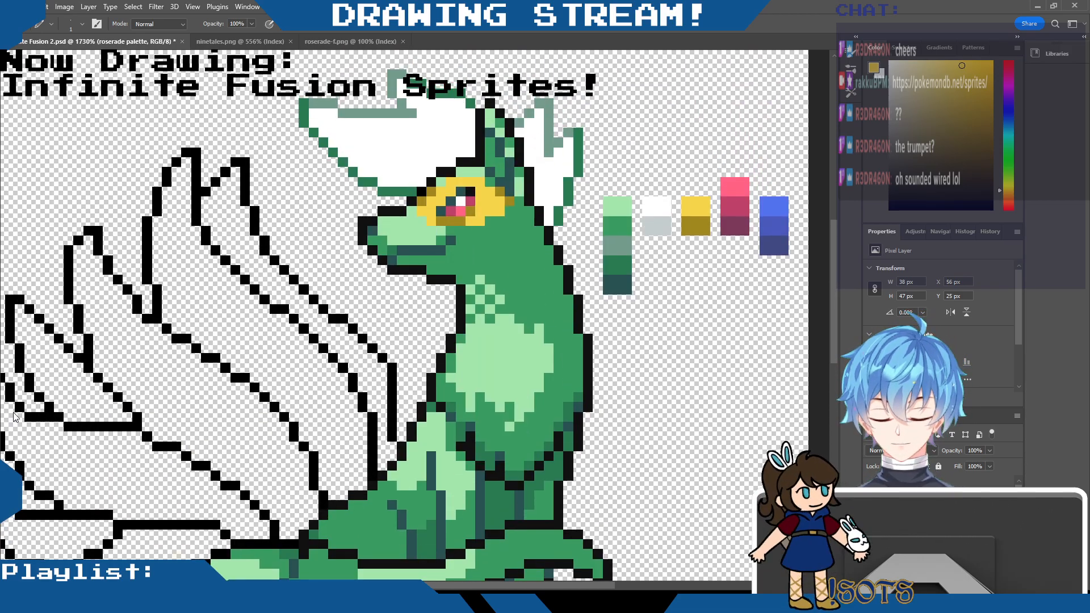
key("i")
key("b")
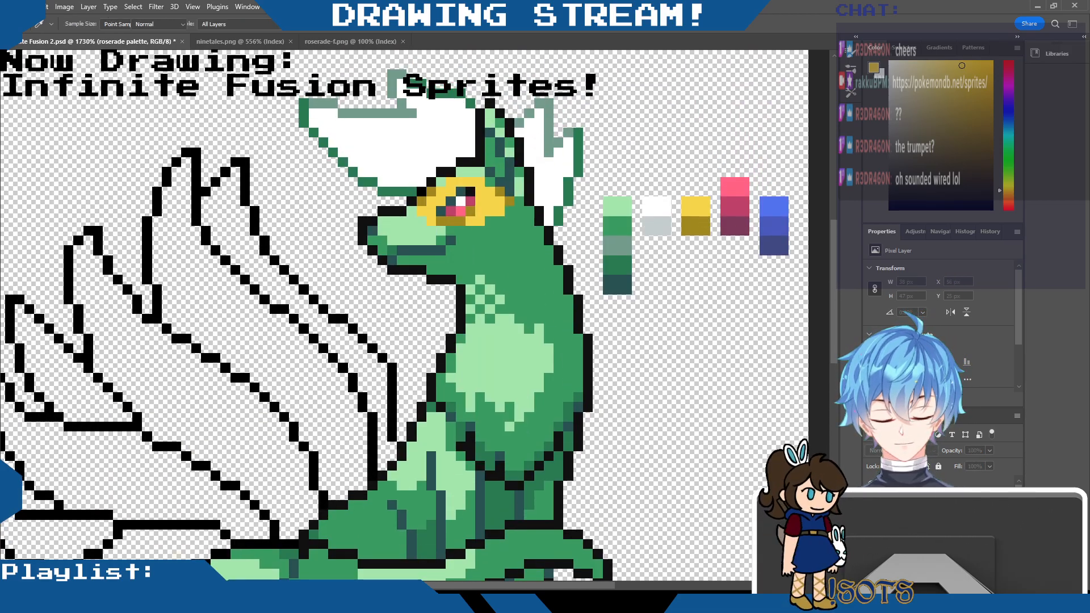
left_click_drag(833, 261, 826, 315)
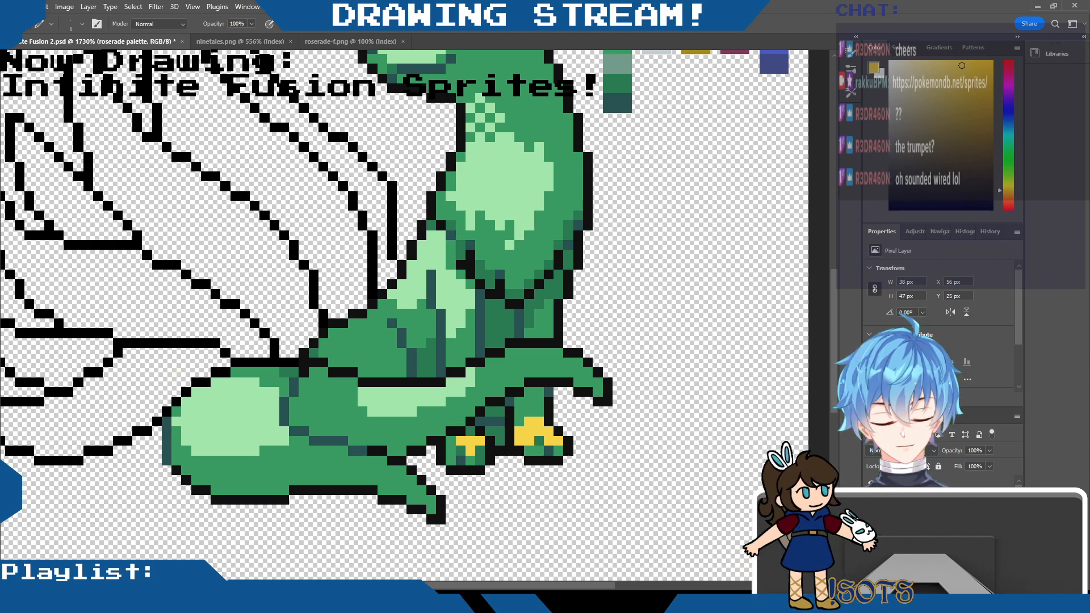
left_click(871, 511)
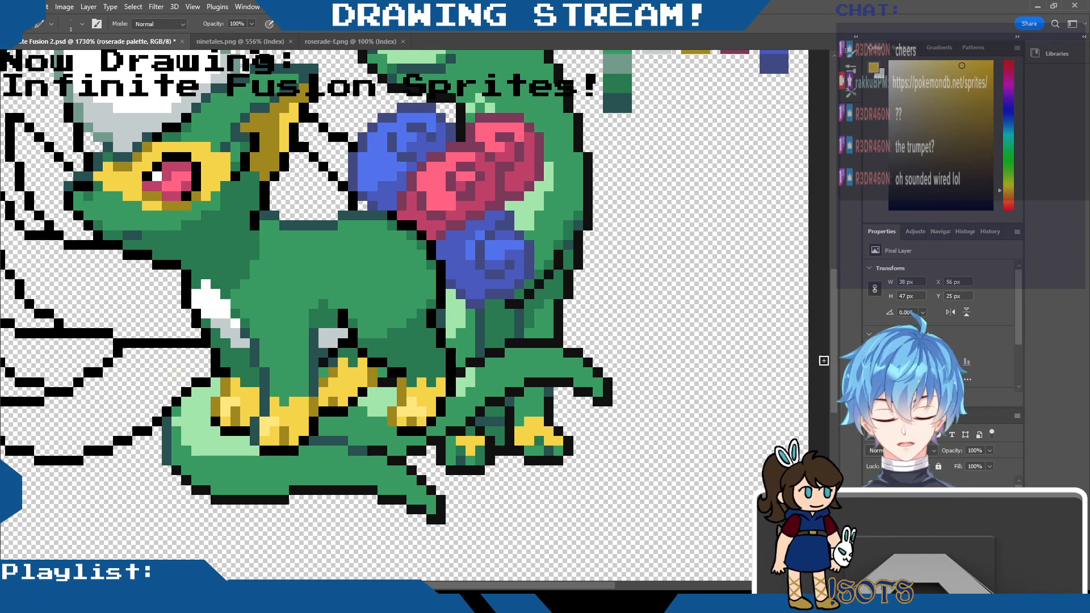
key("ctrl+z")
key("ctrl+z")
key("ctrl+z")
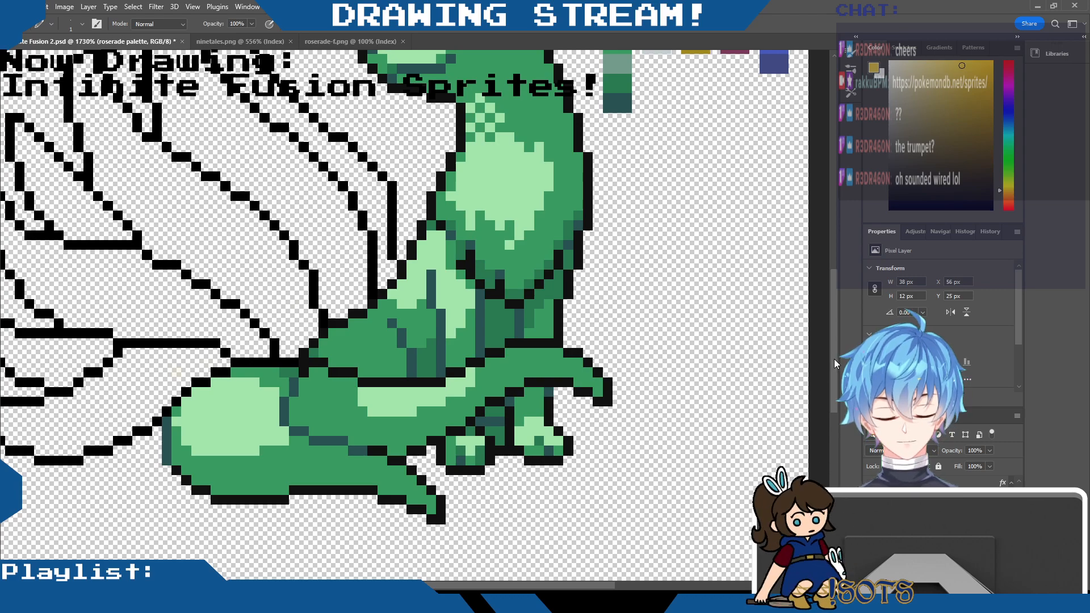
Show the reference sprite, sample its light yellow paw highlight and add it as a swatch above the yellow in the palette.
left_click_drag(834, 359, 834, 267)
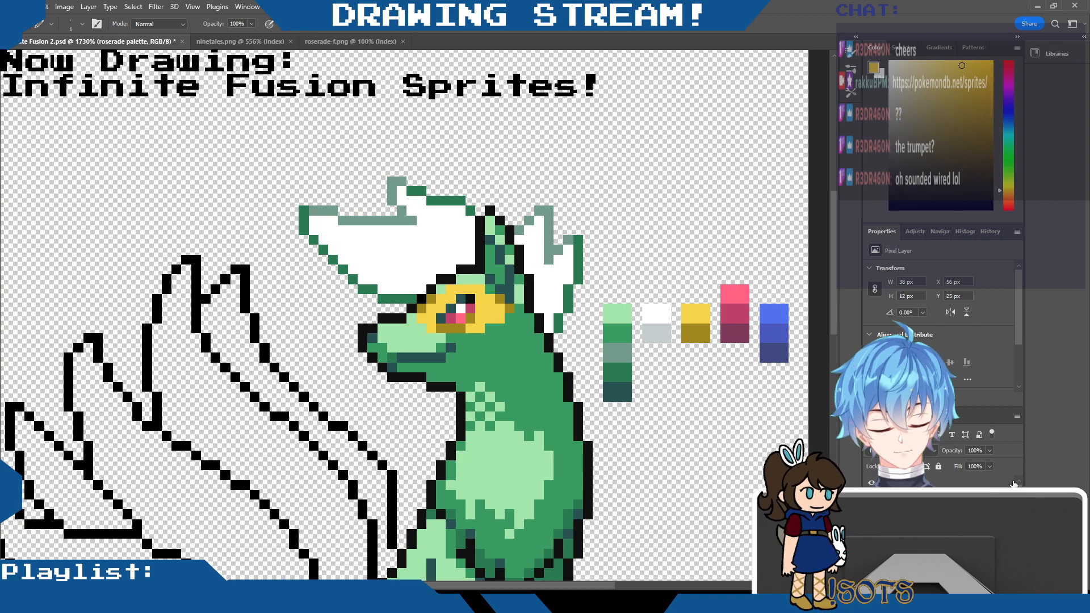
left_click(871, 525)
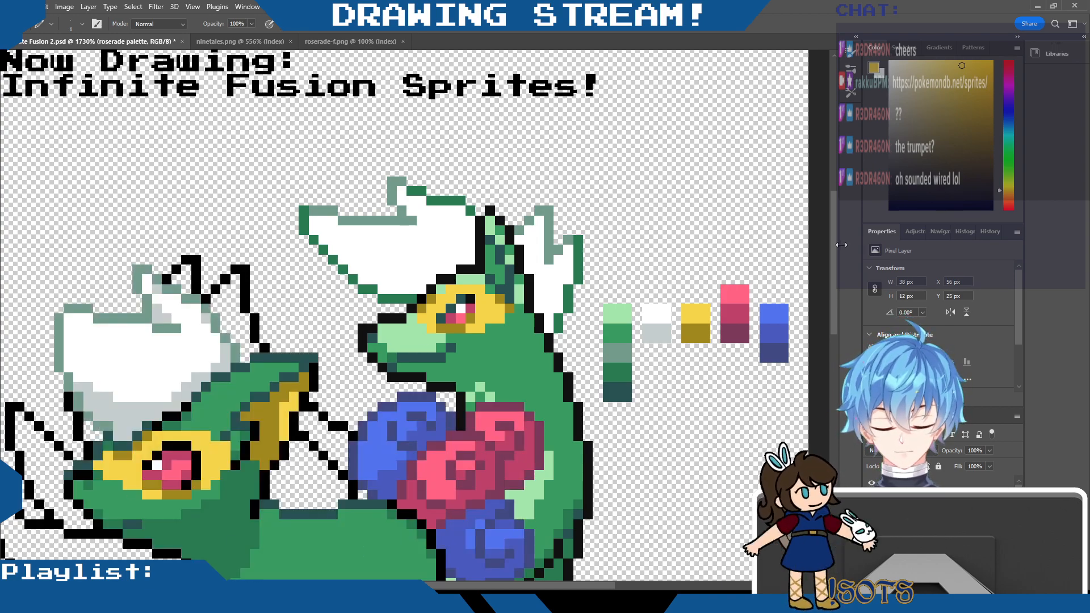
scroll(830, 295, "down", 3)
scroll(830, 295, "down", 8)
key("i")
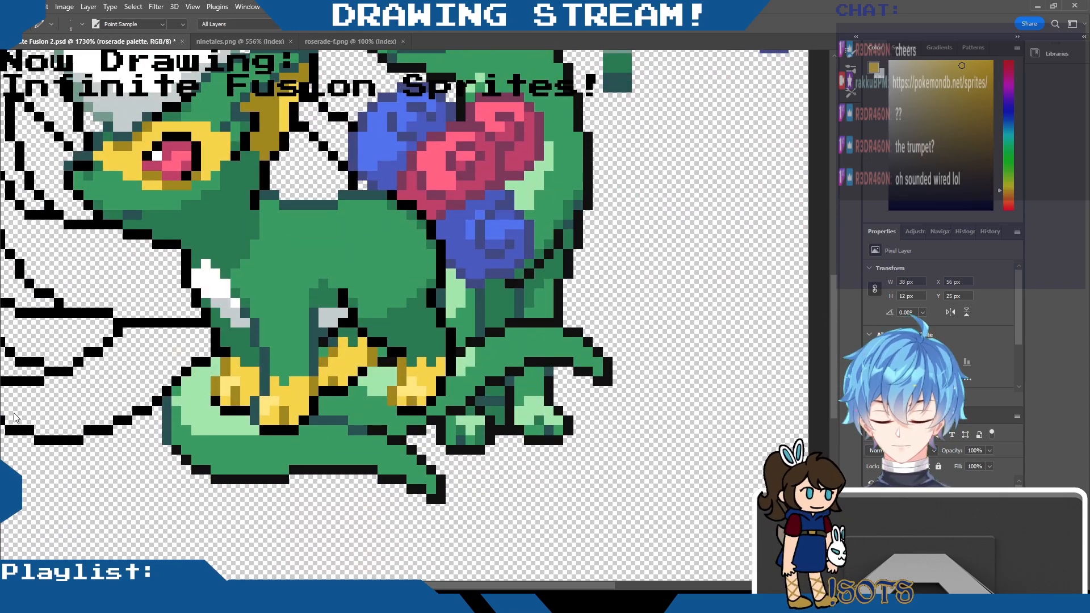
key("b")
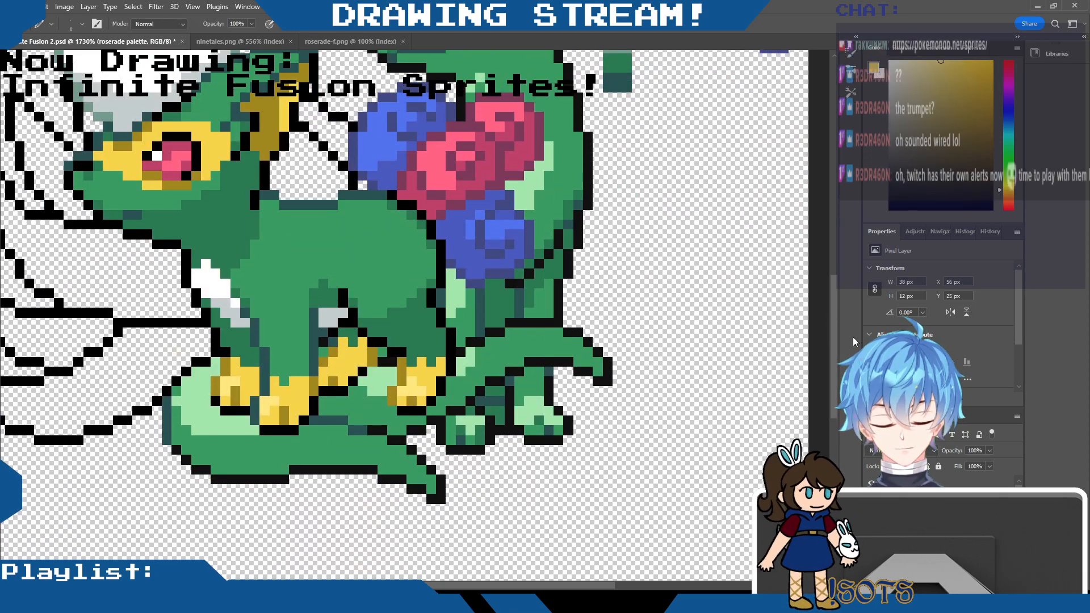
scroll(830, 312, "up", 8)
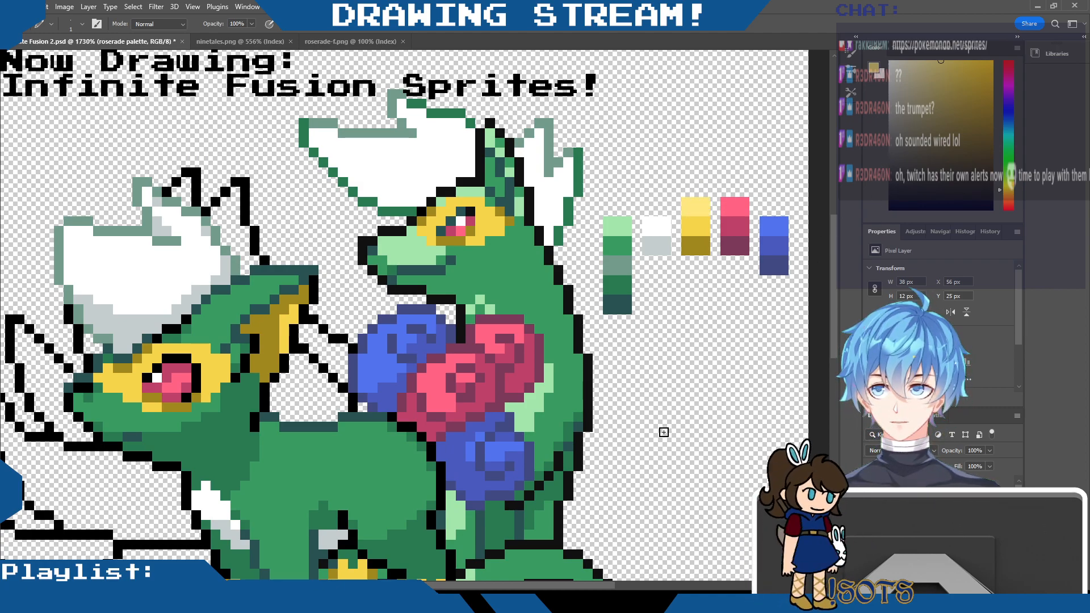
scroll(833, 220, "up", 2)
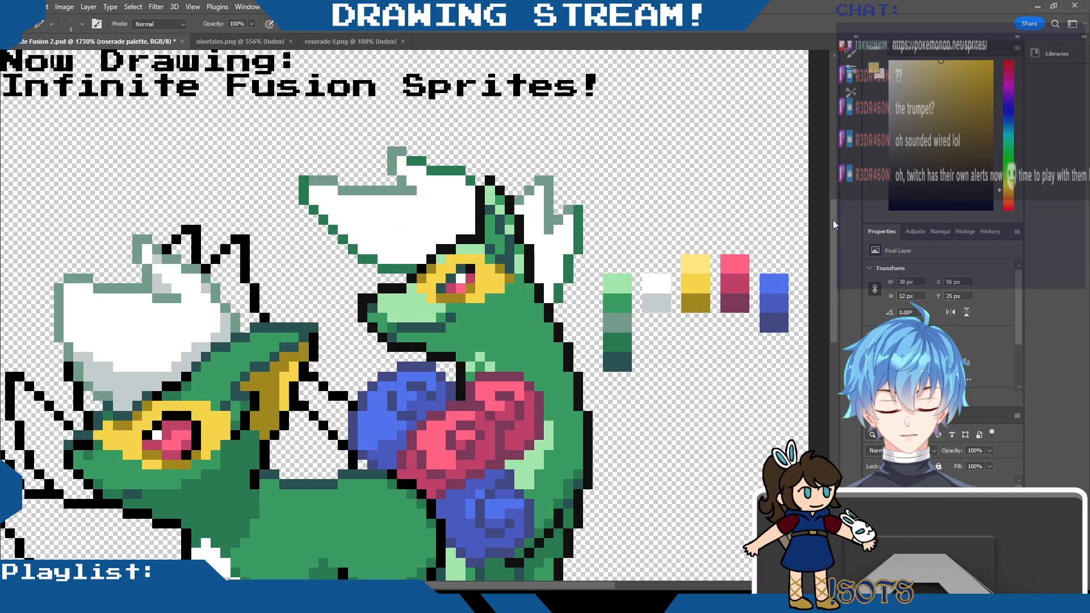
Hide the reference sprite and recolour the front paws with light yellow highlights, yellow fill and dark yellow shading, adding yellow on the legs above the tail.
left_click_drag(835, 239, 839, 305)
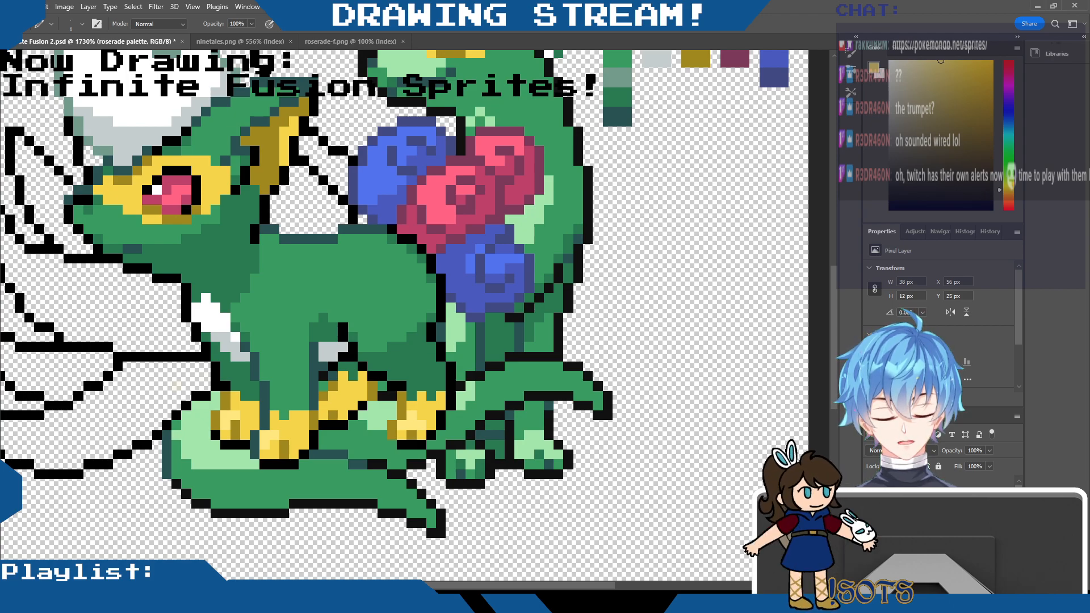
left_click(871, 517)
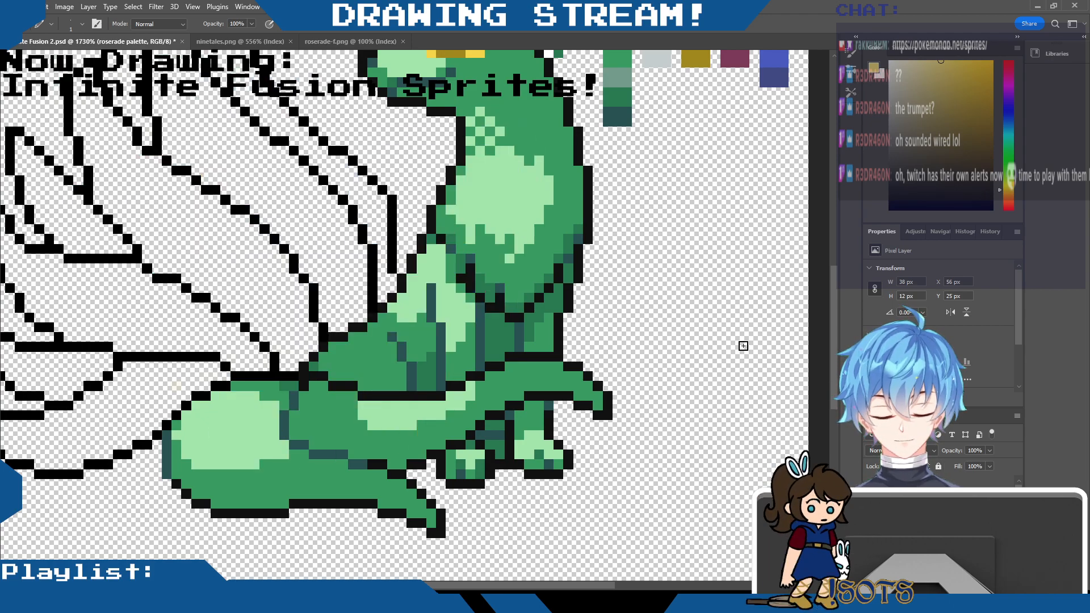
left_click_drag(833, 284, 832, 260)
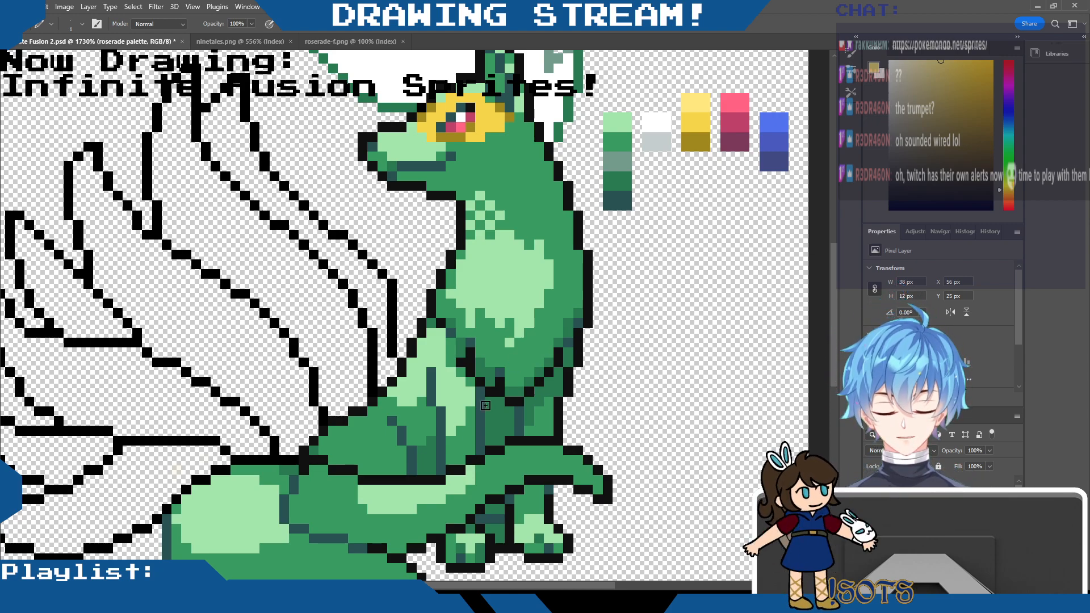
key("i")
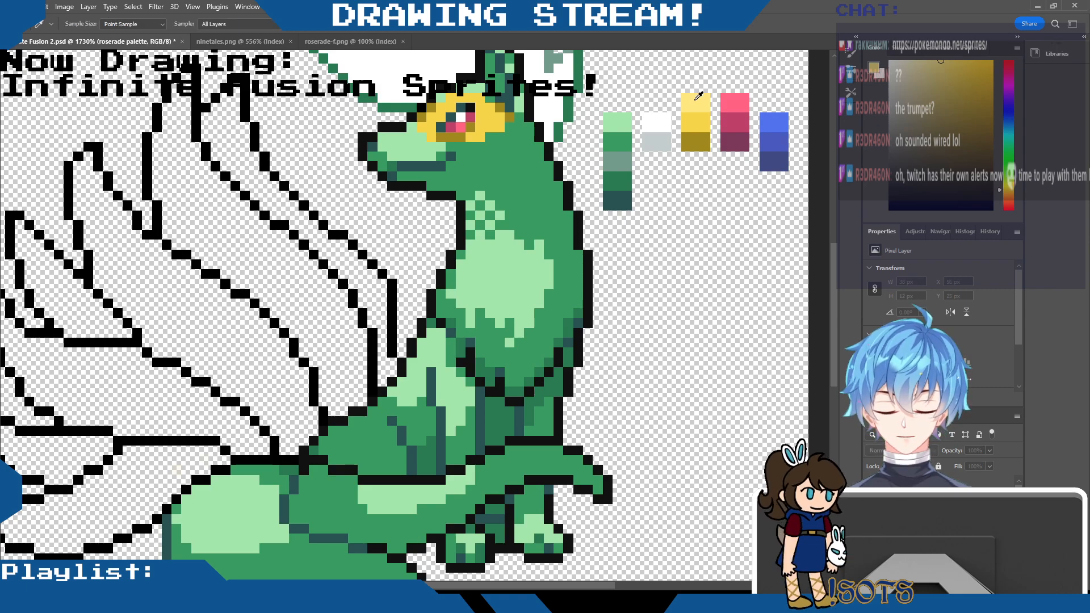
key("b")
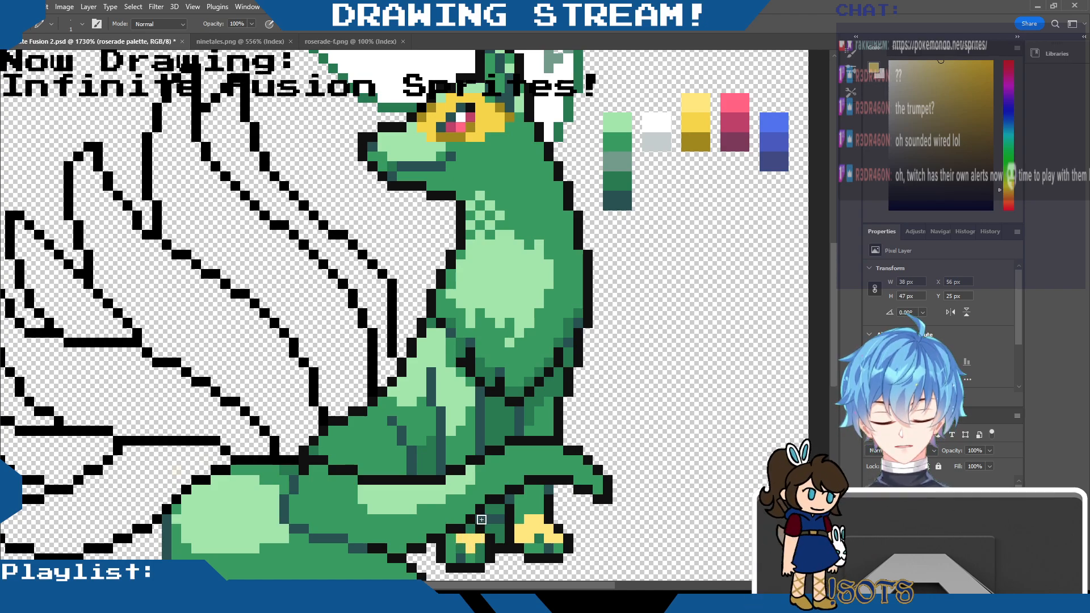
key("i")
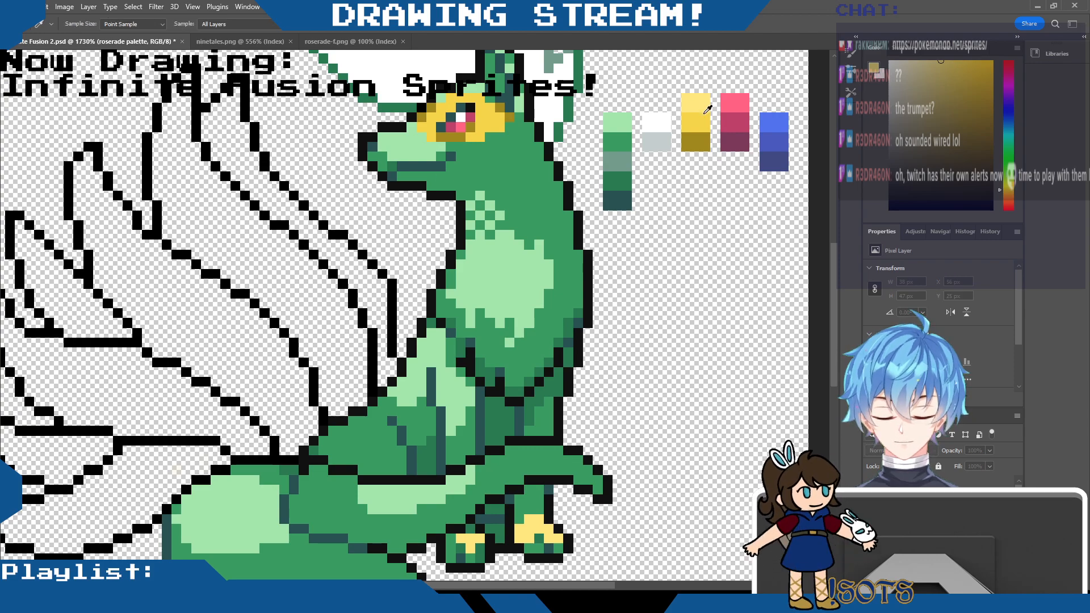
key("b")
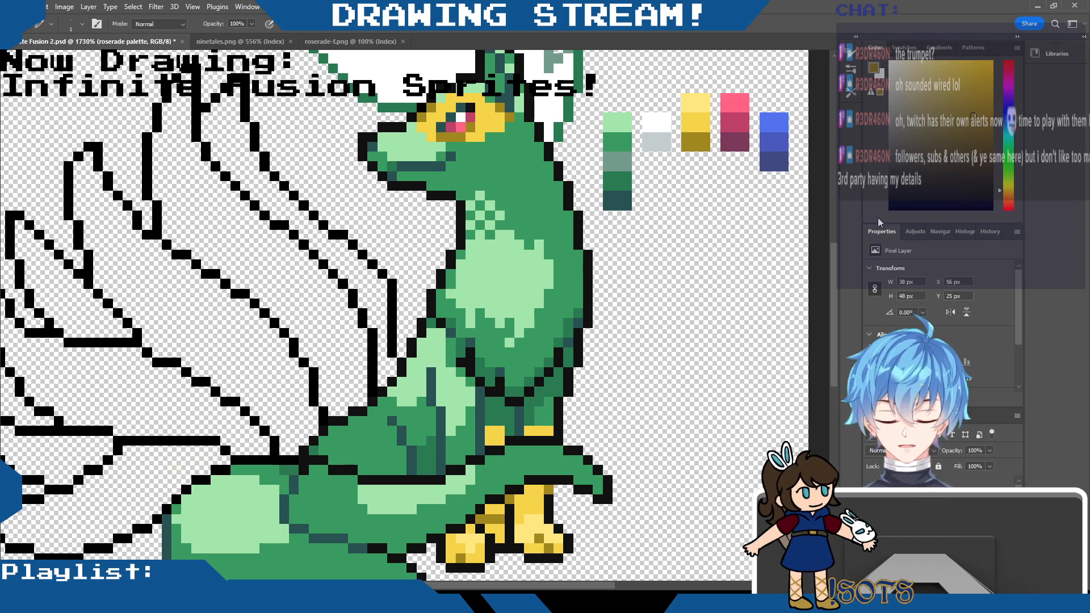
Check the Ninetales reference sprite, and paint a yellow patch on the front leg above the curled tail using the far leg's yellow.
left_click(241, 42)
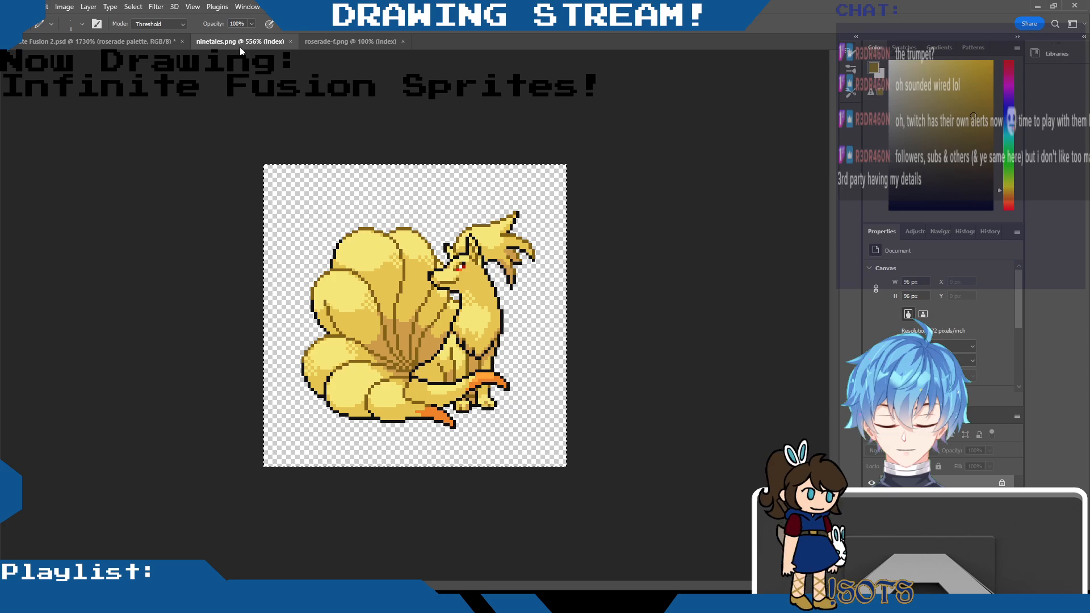
left_click(155, 43)
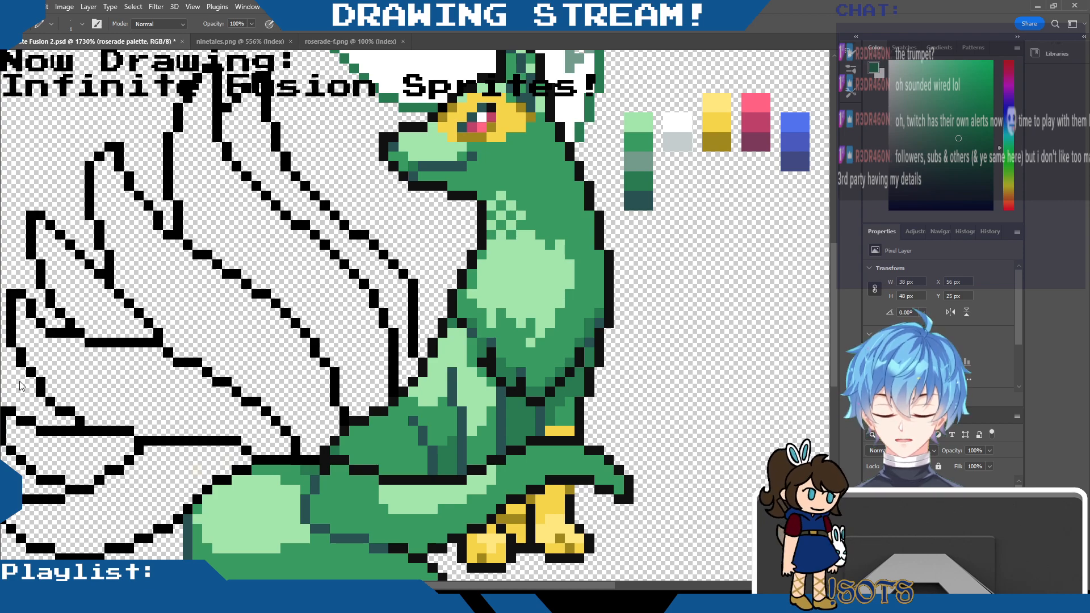
key("i")
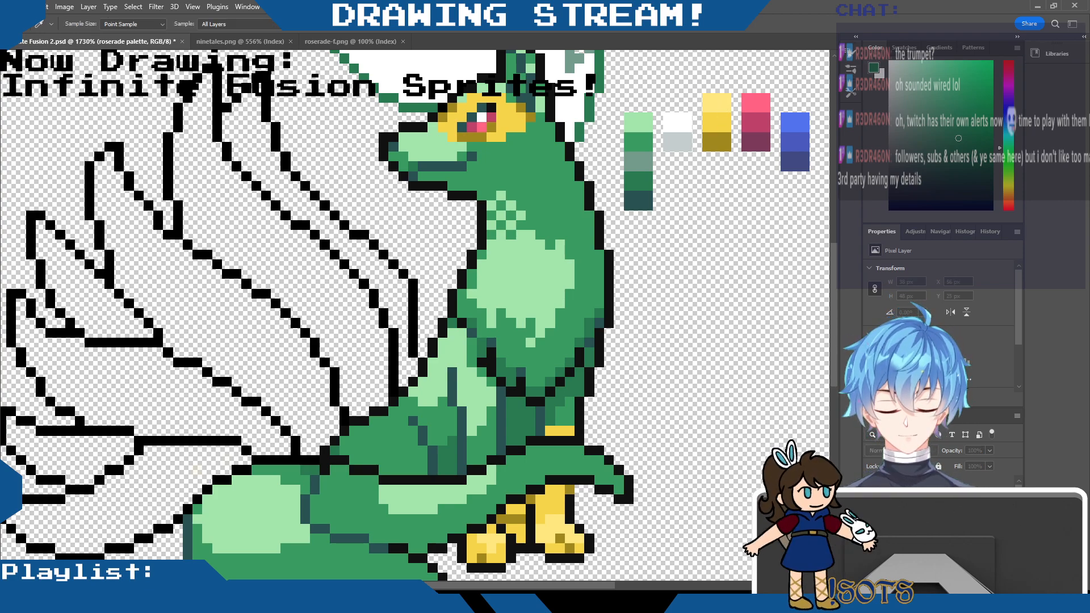
left_click(559, 430, "alt")
left_click_drag(472, 441, 490, 441)
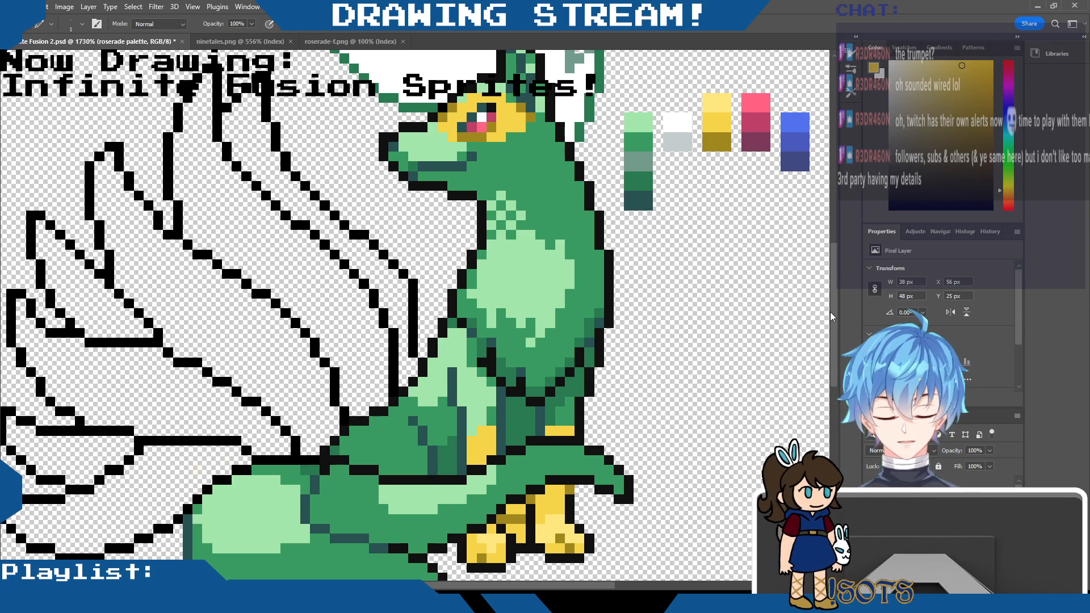
Review the recoloured fusion sprite from head to feet and save the document.
scroll(830, 323, "down", 1)
scroll(831, 324, "down", 2)
scroll(836, 307, "up", 6)
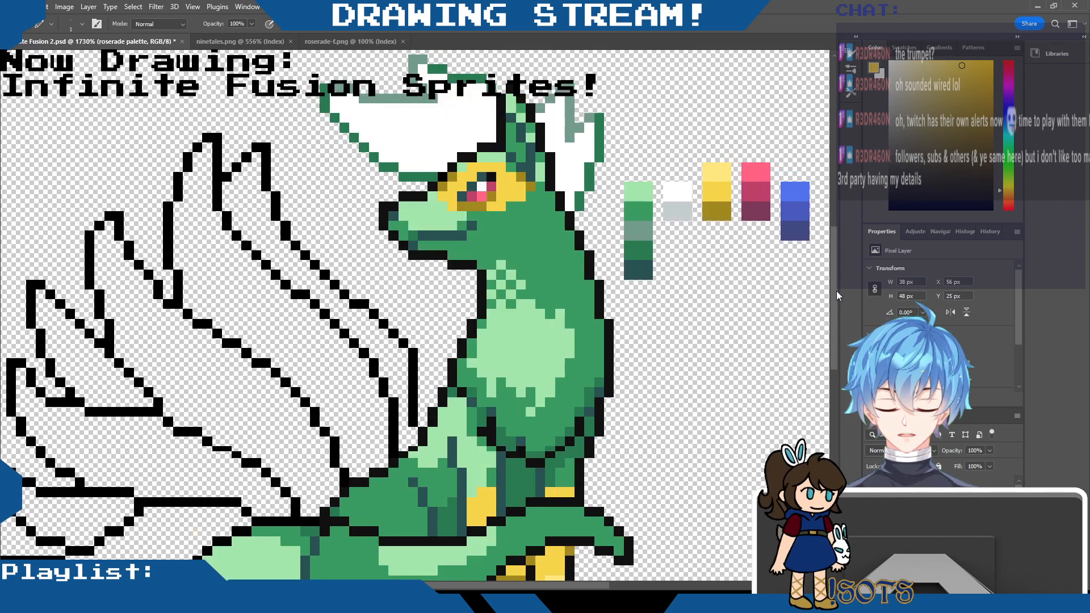
scroll(835, 272, "up", 5)
scroll(835, 272, "down", 4)
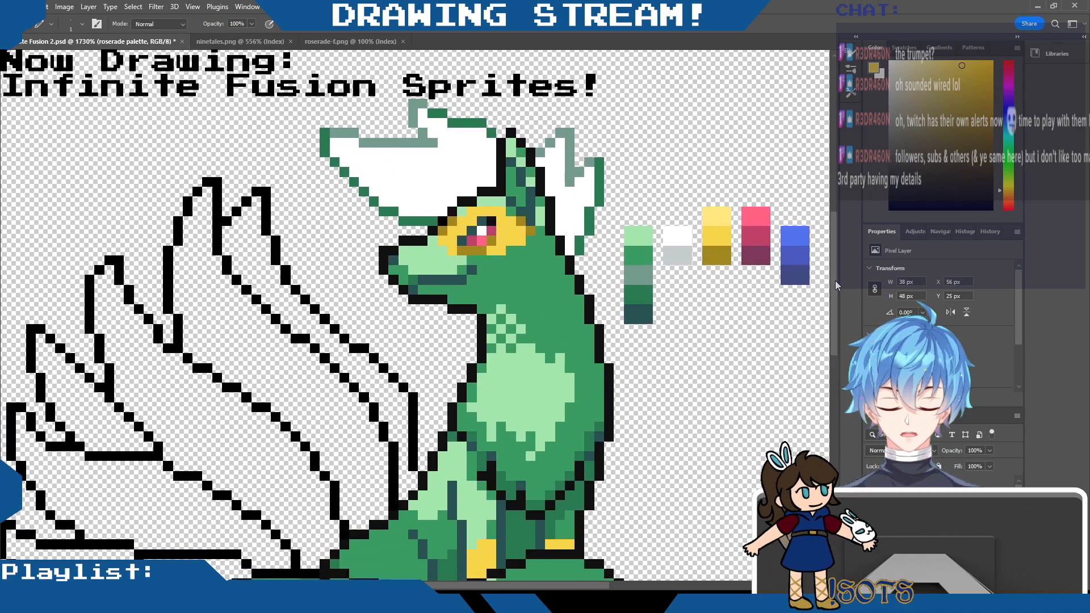
scroll(838, 290, "down", 4)
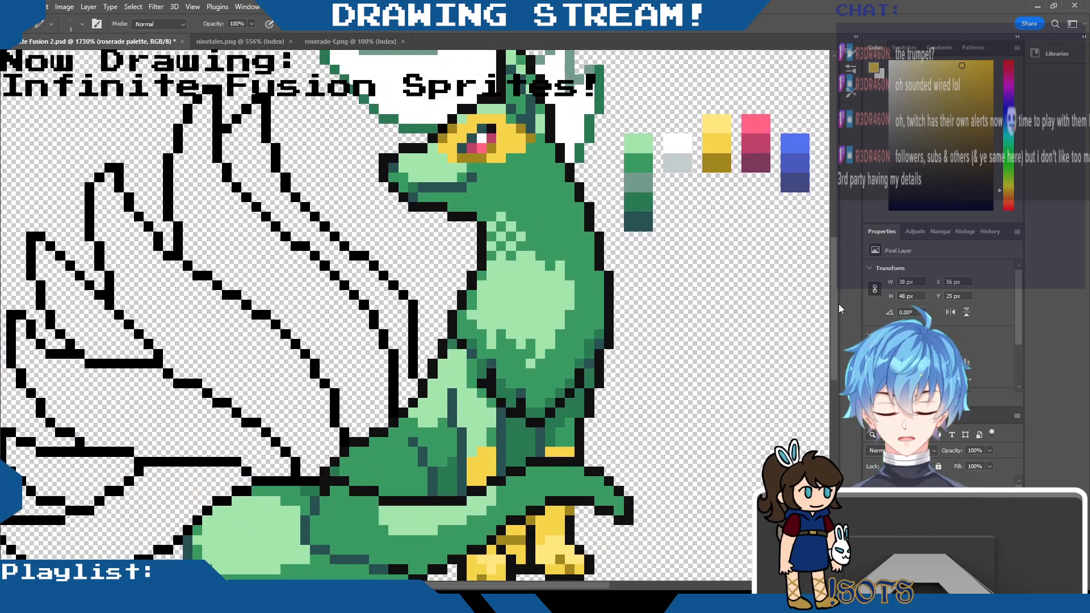
scroll(839, 306, "down", 3)
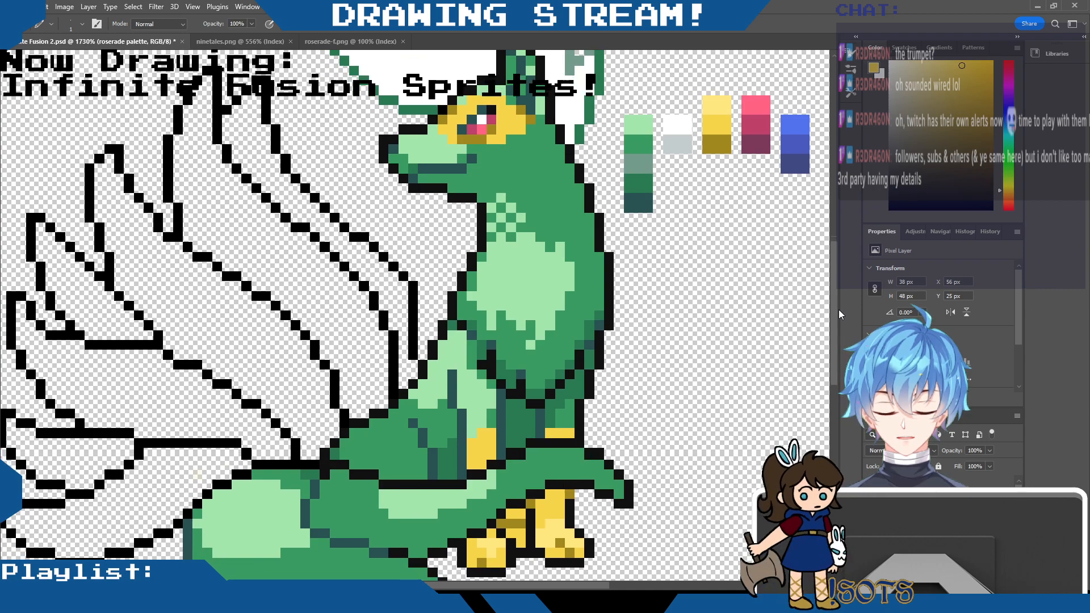
scroll(837, 316, "up", 2)
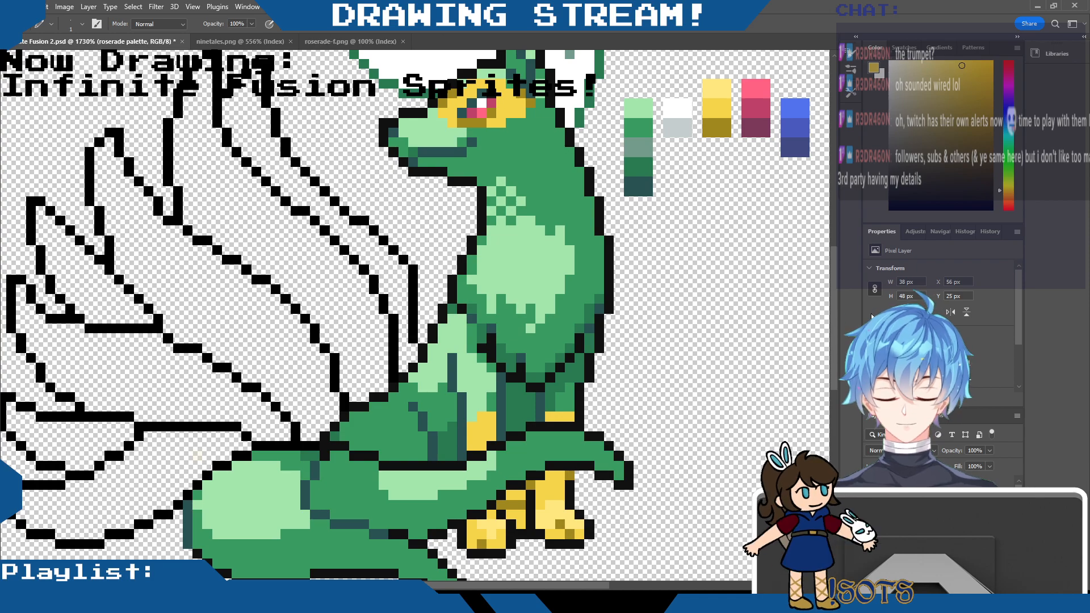
key("ctrl+s")
Sample the dark green at the junction of the hind body and tails and paint the adjoining outline pixel with it.
mouse_move(836, 295)
left_mouse_down()
mouse_move(839, 274)
mouse_move(838, 283)
left_mouse_up()
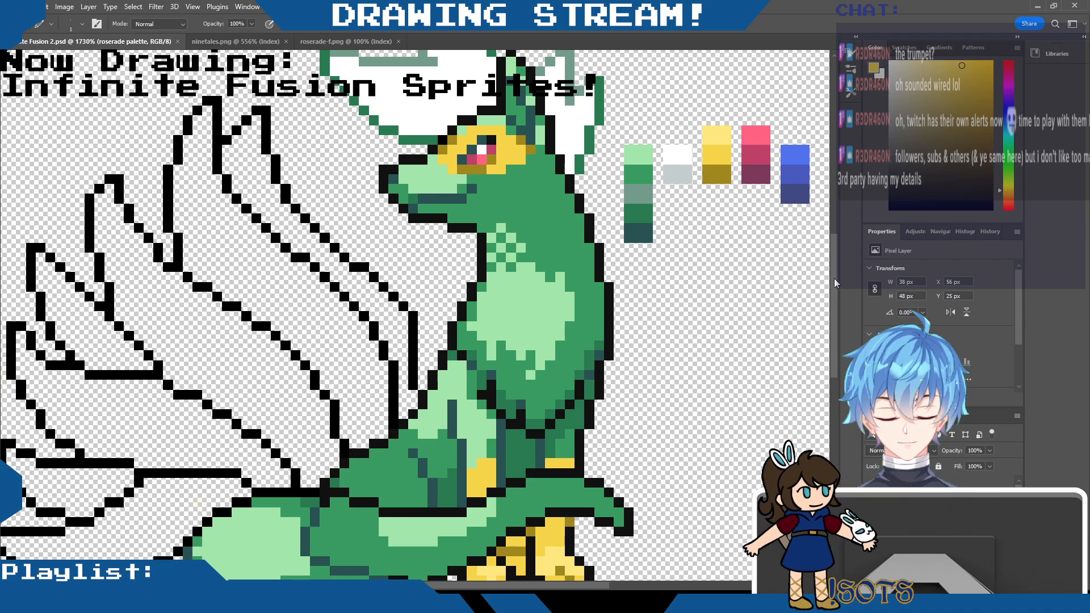
left_click_drag(833, 280, 836, 303)
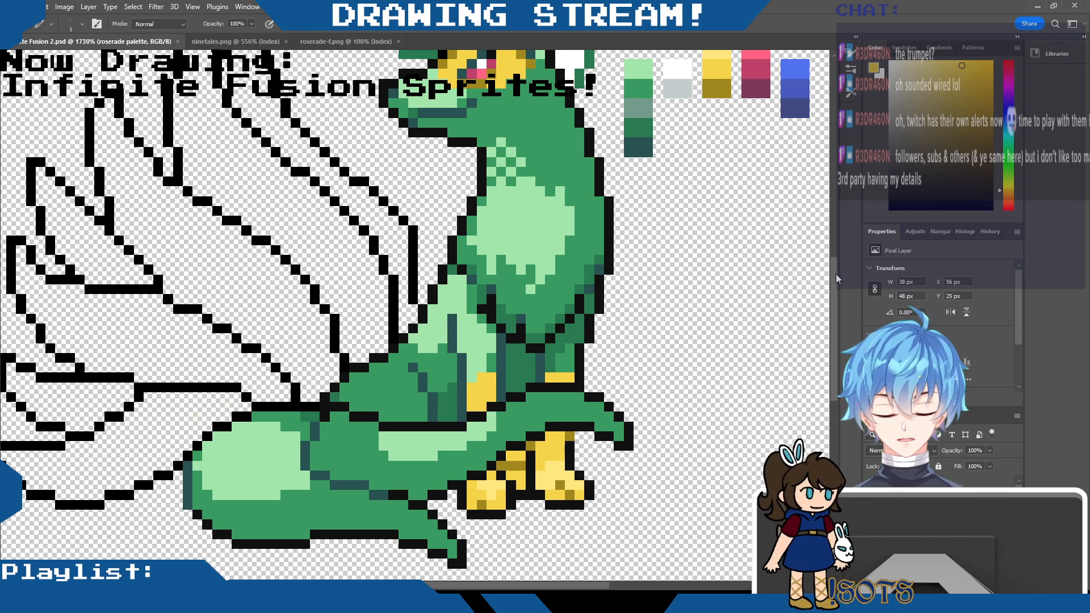
scroll(833, 283, "down", 1)
scroll(838, 266, "up", 2)
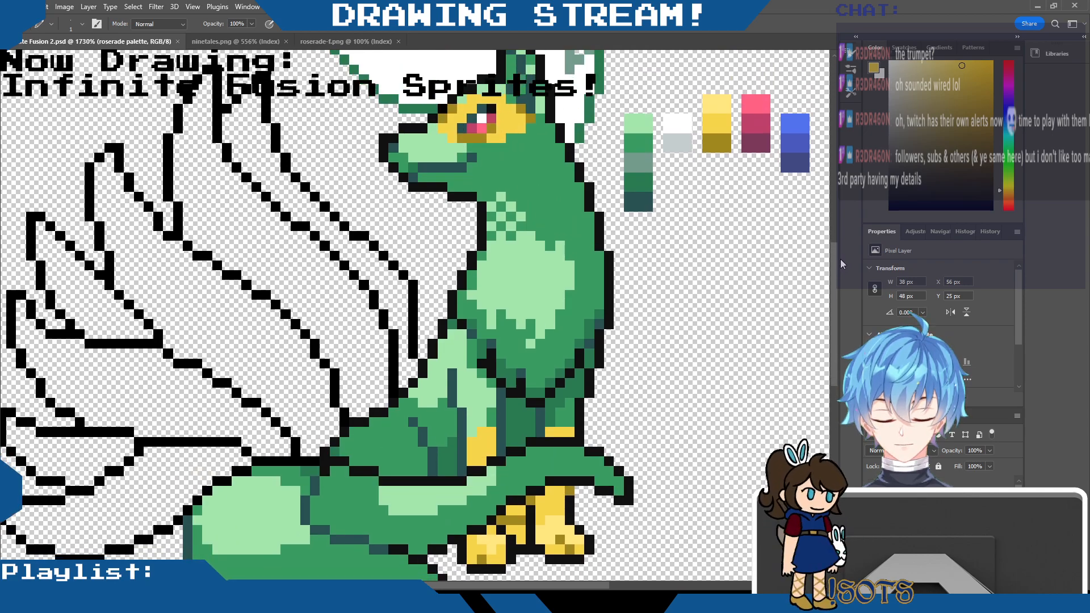
scroll(840, 259, "down", 1)
left_click_drag(839, 267, 839, 266)
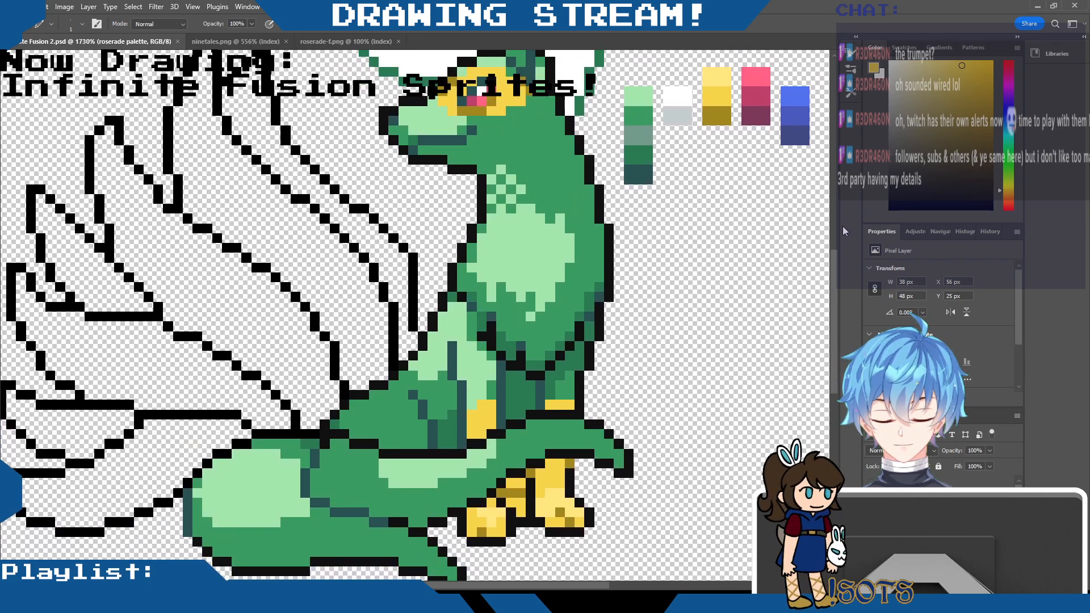
key("i")
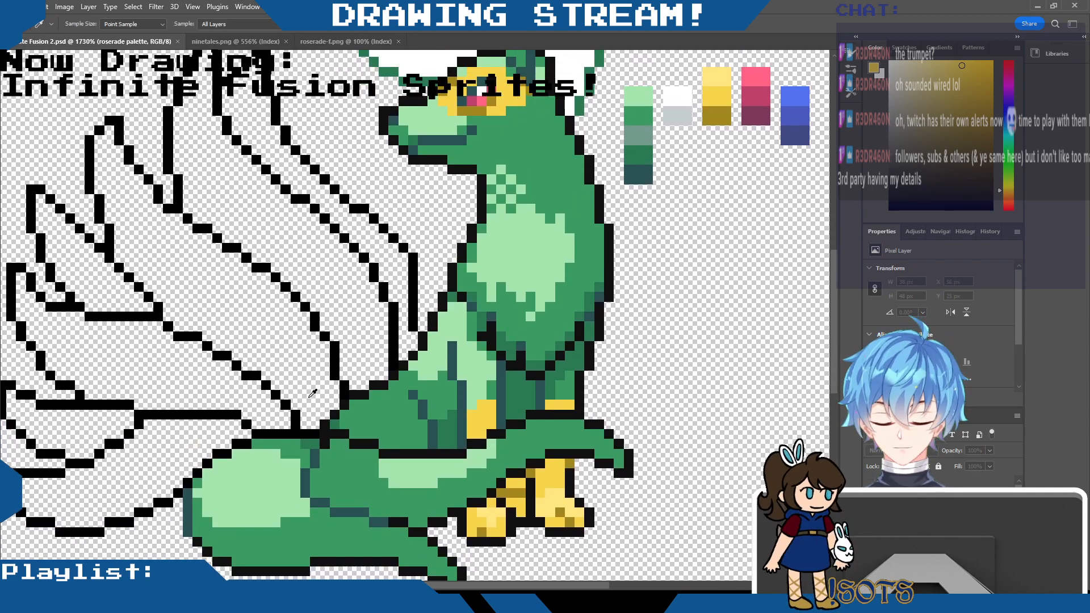
left_click(329, 432)
key("b")
left_click(323, 431)
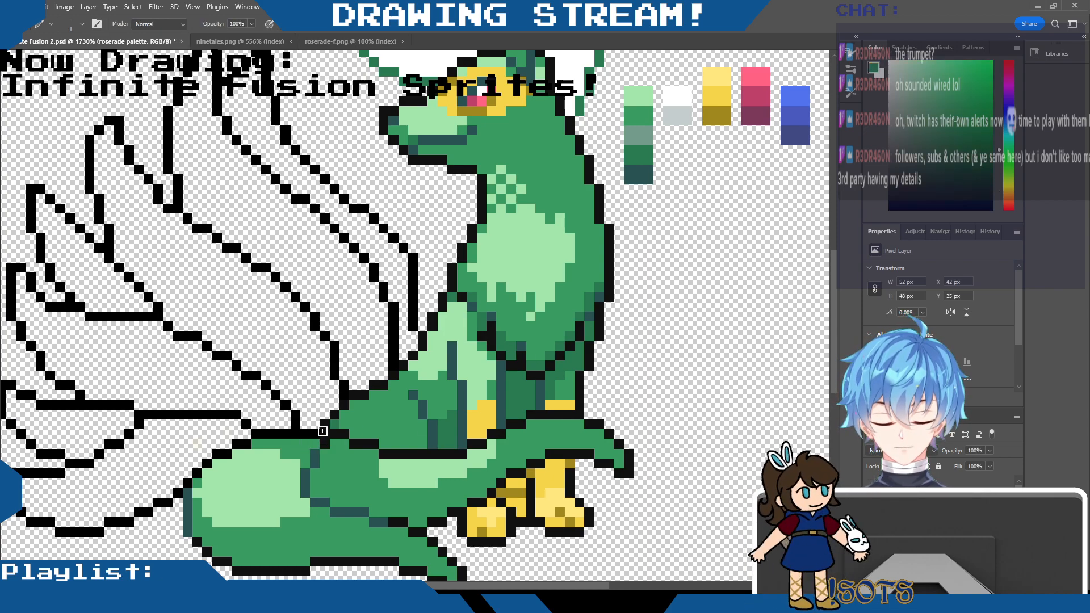
Recolour the lower outline of the tail nearest the body with the middle crimson from the palette swatches.
mouse_move(833, 345)
left_mouse_down()
mouse_move(832, 359)
mouse_move(832, 332)
left_mouse_up()
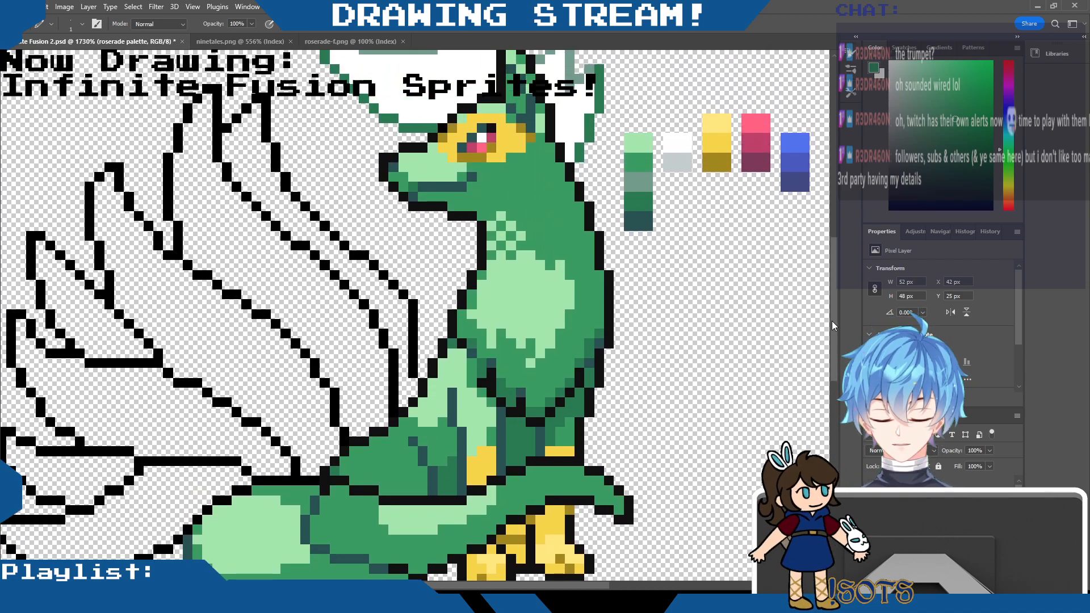
mouse_move(546, 586)
left_mouse_down()
mouse_move(528, 587)
mouse_move(549, 588)
left_mouse_up()
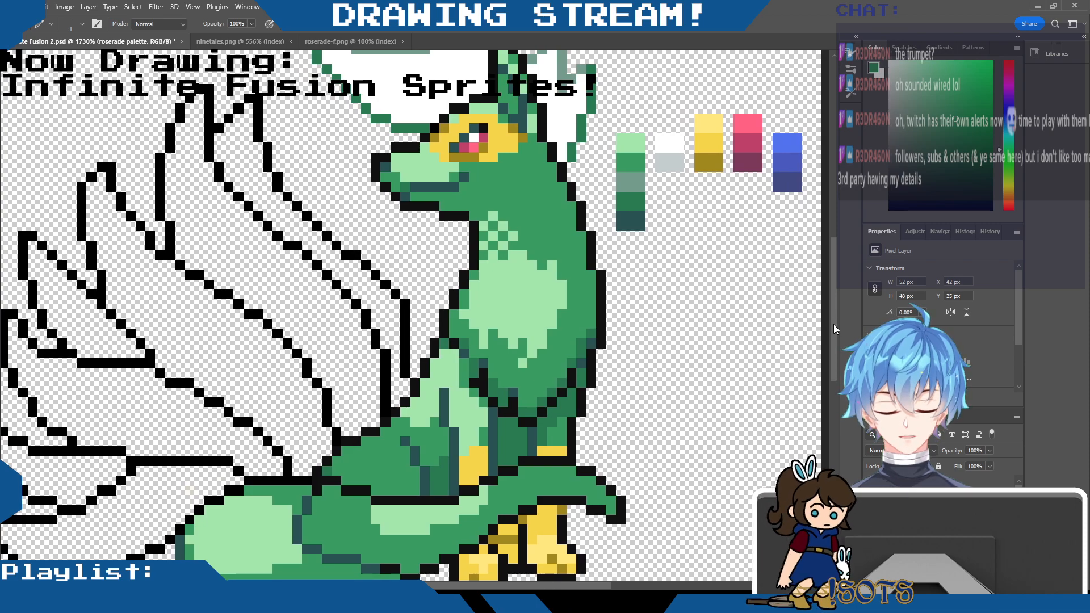
left_click_drag(834, 327, 829, 289)
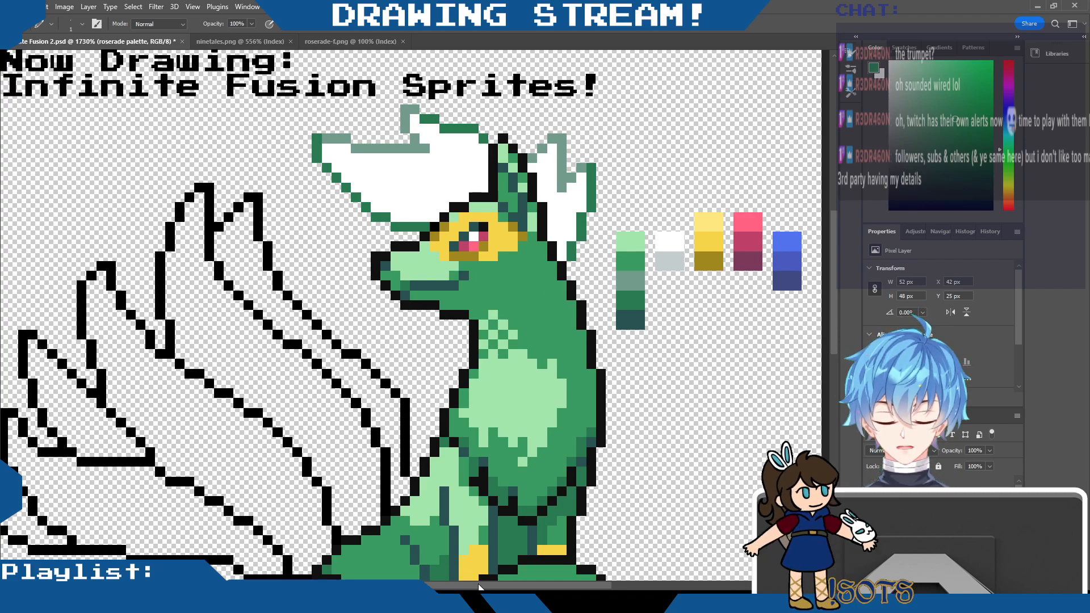
left_click_drag(477, 586, 465, 587)
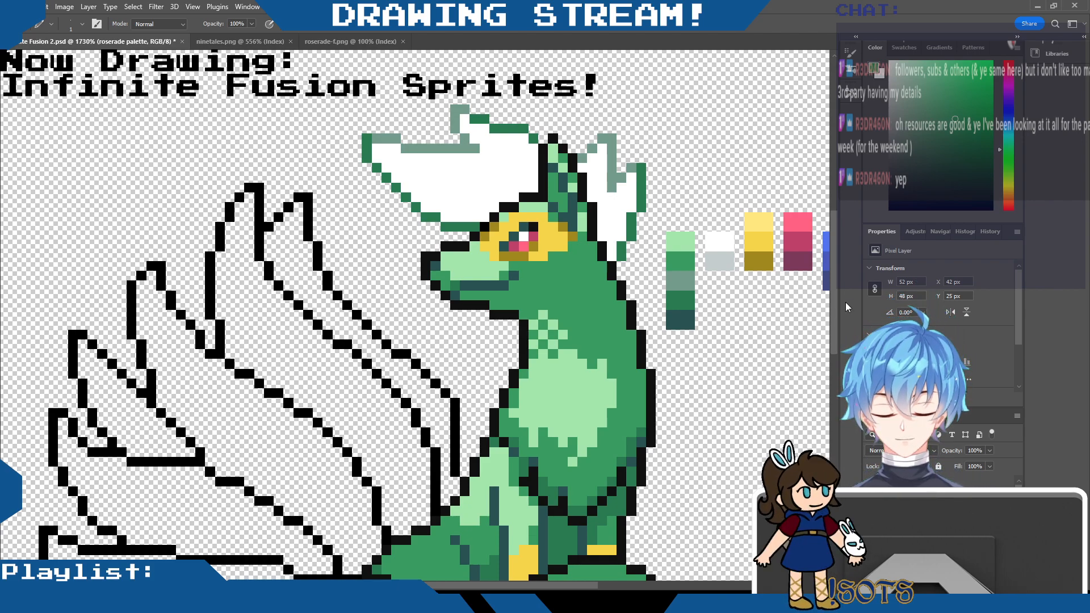
mouse_move(830, 294)
left_mouse_down()
mouse_move(830, 333)
mouse_move(831, 305)
left_mouse_up()
key("i")
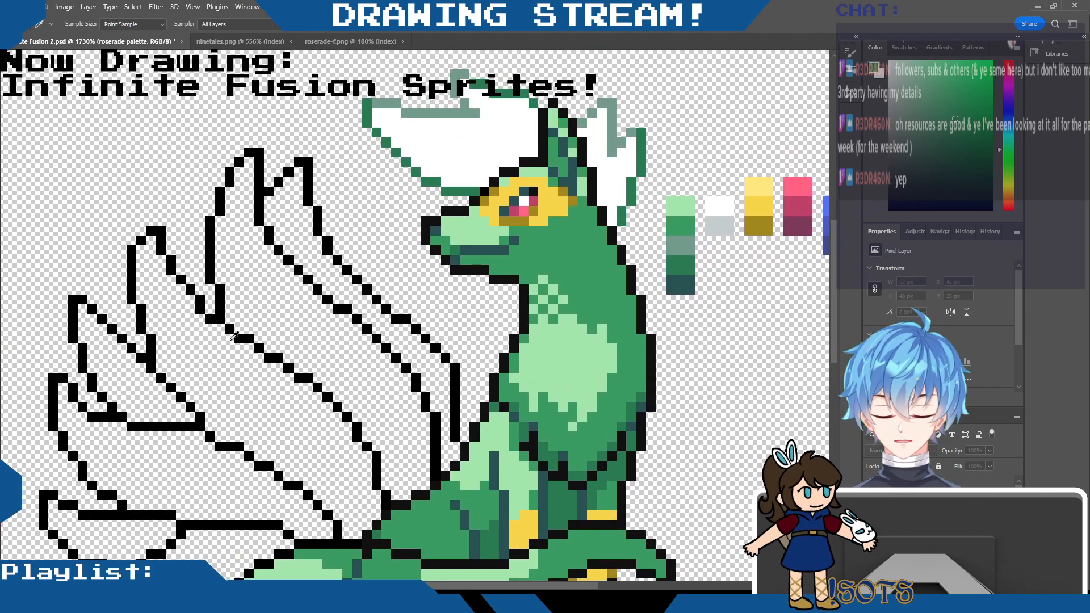
left_click_drag(550, 586, 594, 586)
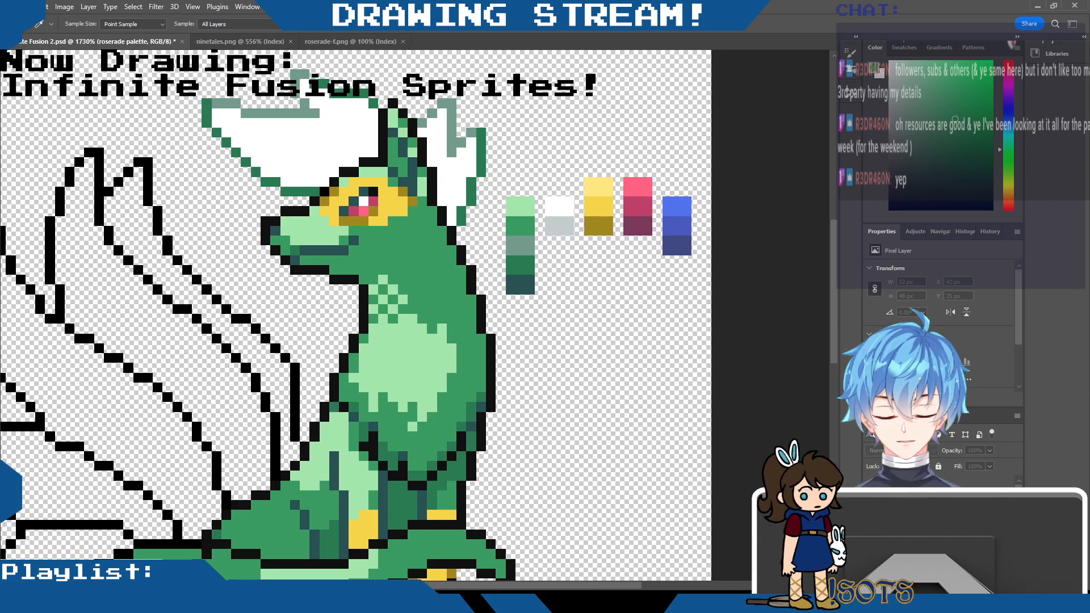
left_click(637, 206)
key("b")
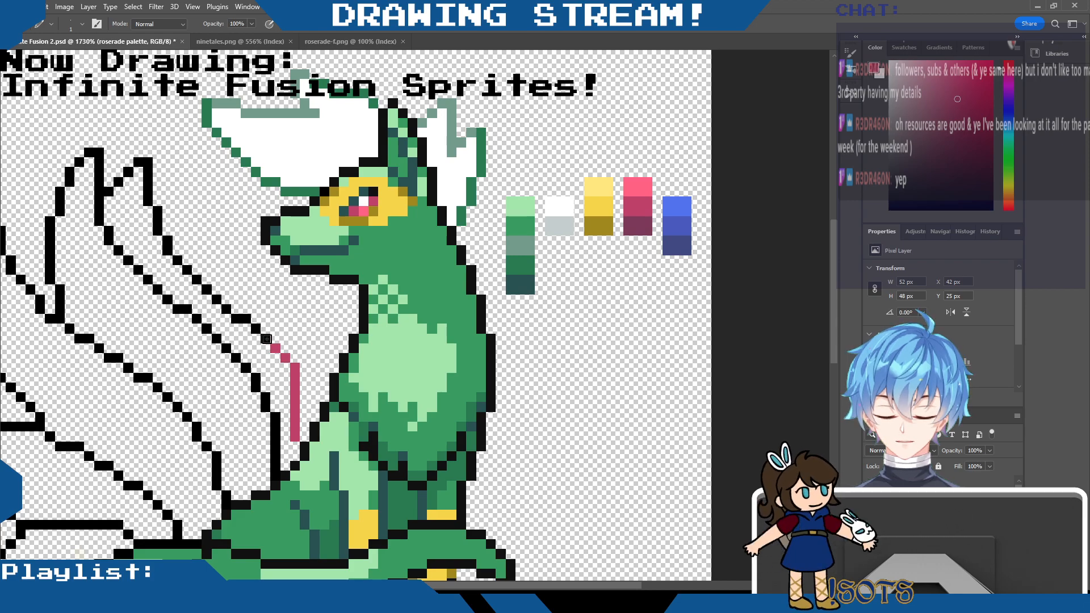
left_click_drag(256, 329, 227, 309)
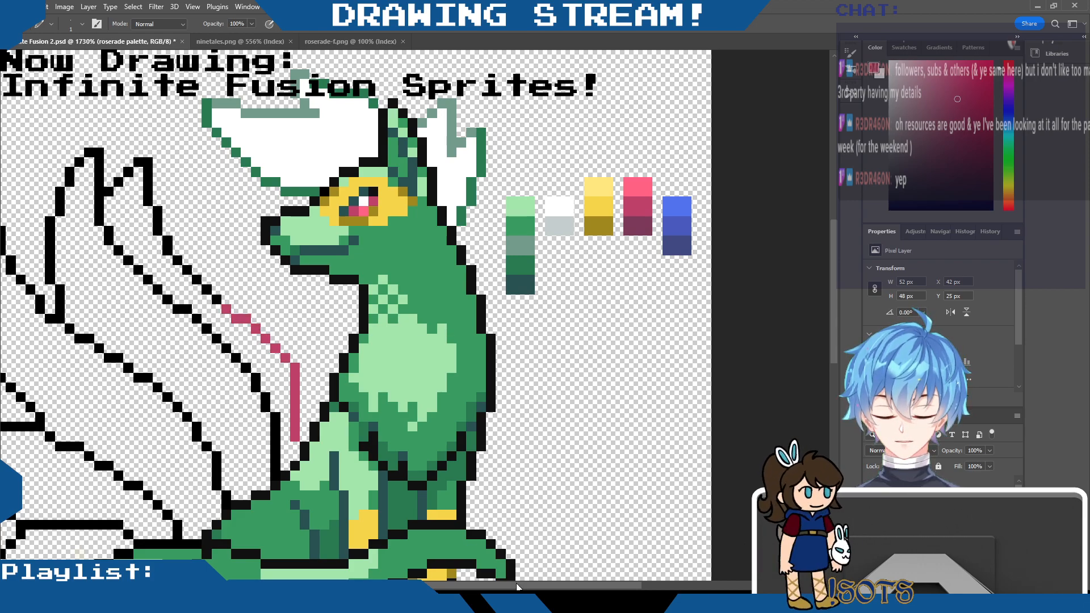
Continue the crimson recolouring along the upper outline of the same tail, around its tip to the neighbouring tail.
left_click_drag(506, 587, 458, 586)
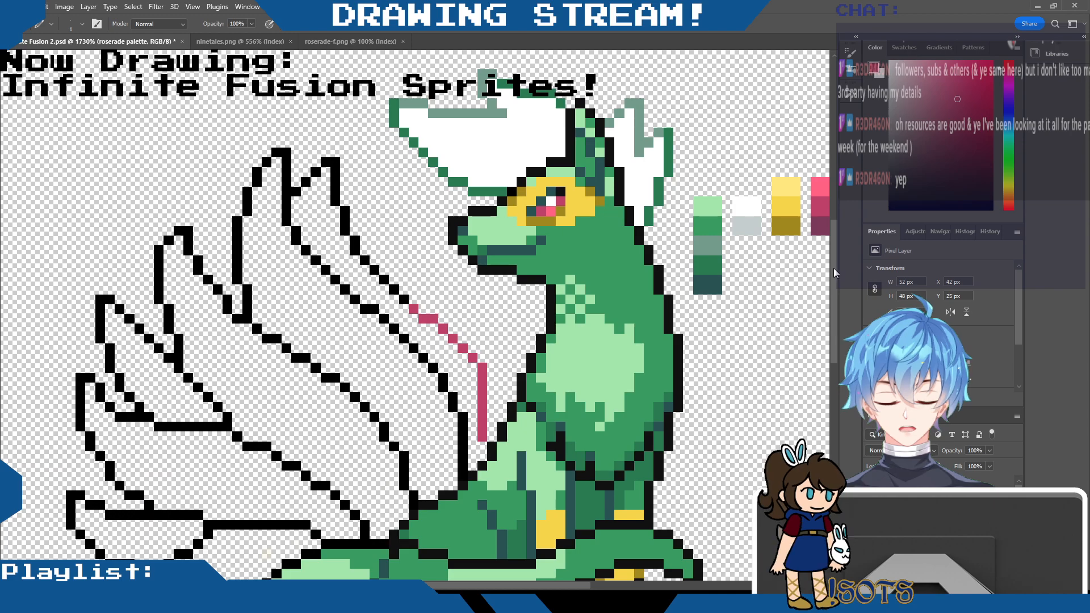
left_click_drag(833, 268, 832, 247)
left_click_drag(542, 585, 501, 585)
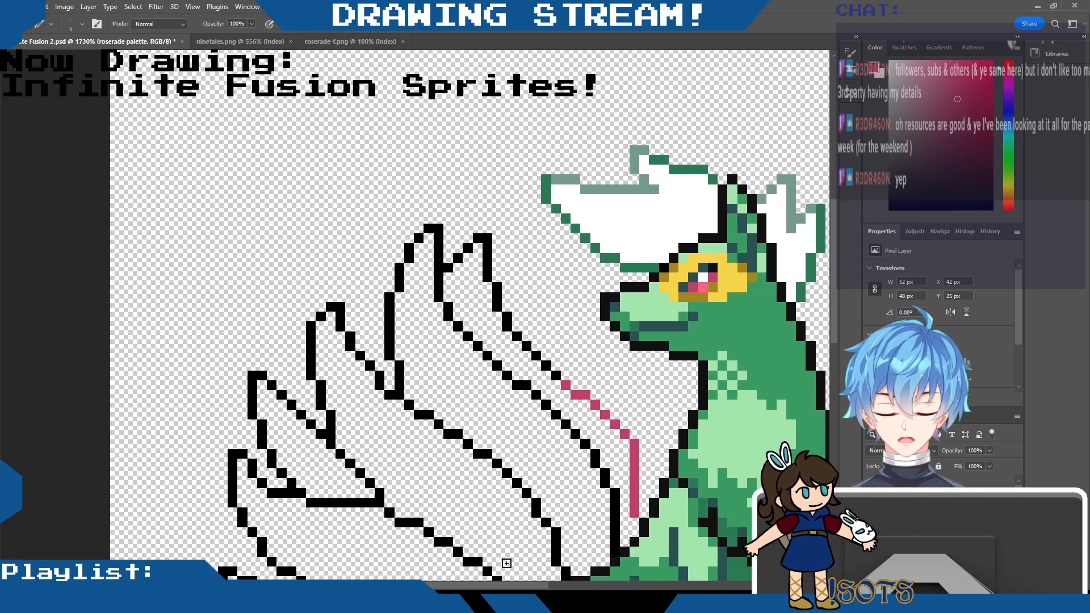
scroll(589, 417, "up", 3)
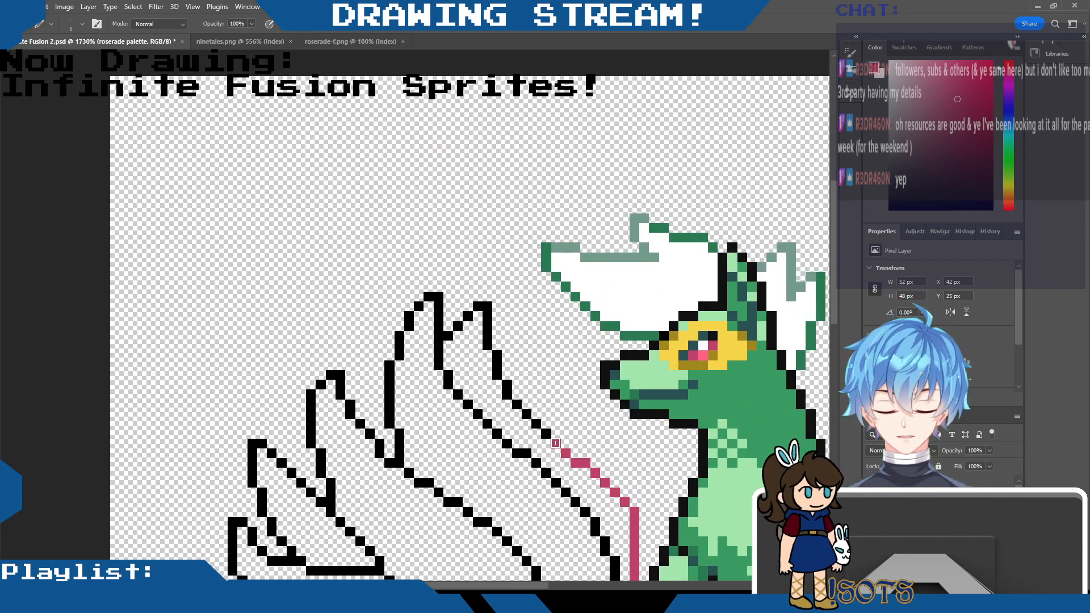
left_click(496, 362)
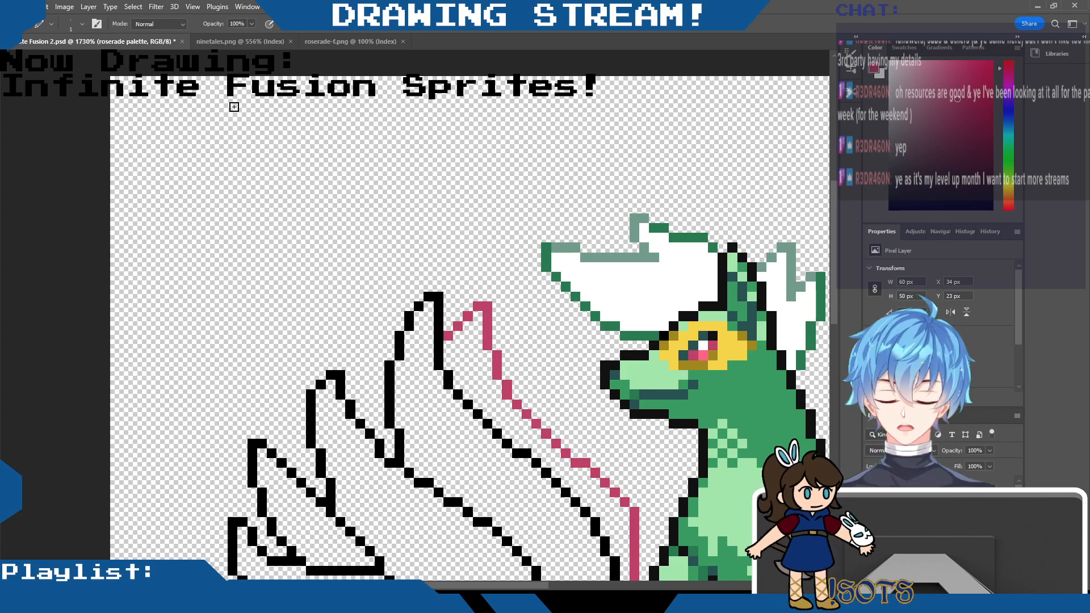
Draw a crimson arrow on the empty canvas above the tails and undo it.
mouse_move(233, 106)
left_mouse_down()
mouse_move(322, 173)
mouse_move(268, 195)
left_mouse_up()
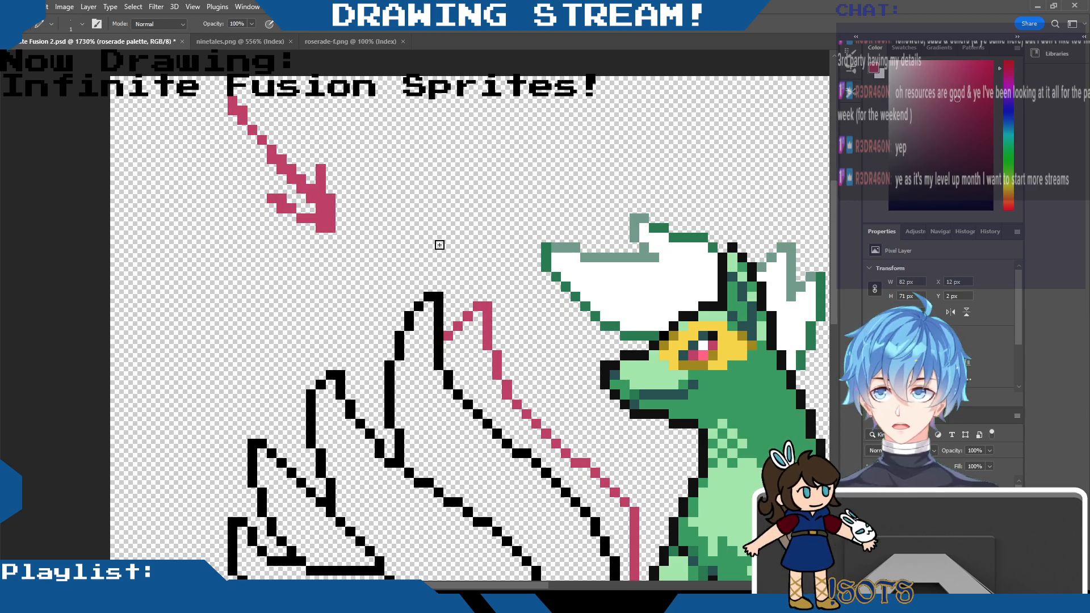
key("ctrl+z")
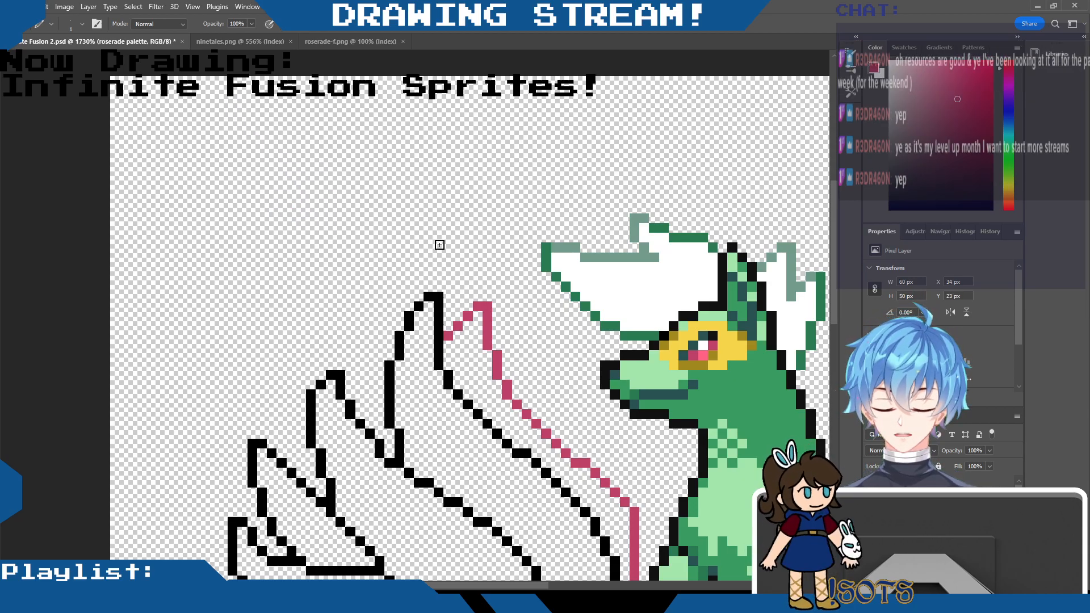
Sample the darkest blue from the palette swatches and recolour the tip outline of the second tail from the body with it.
scroll(438, 340, "down", 2)
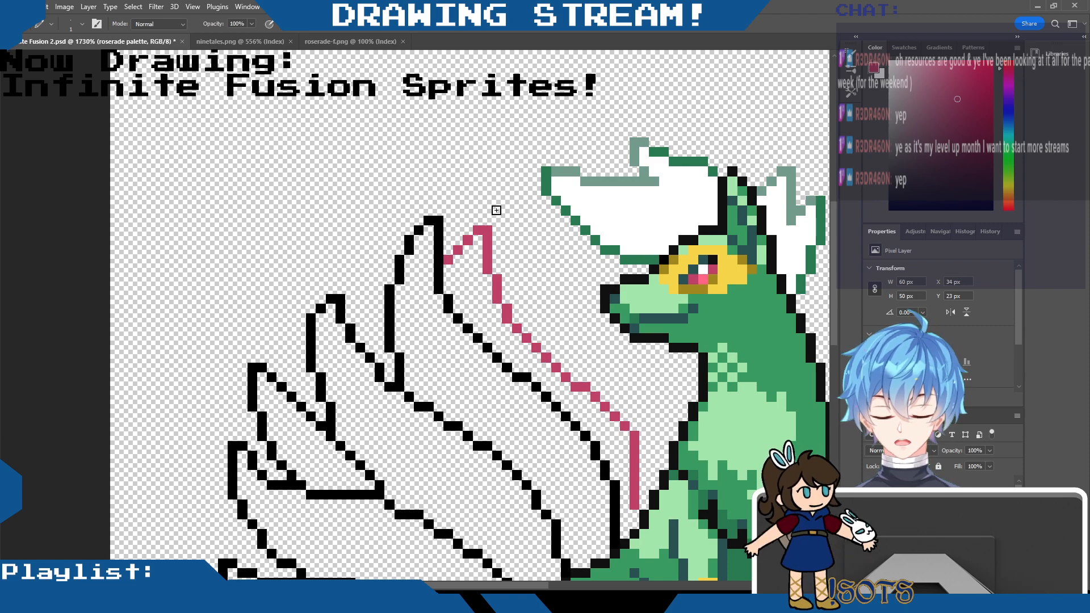
left_click_drag(506, 586, 561, 586)
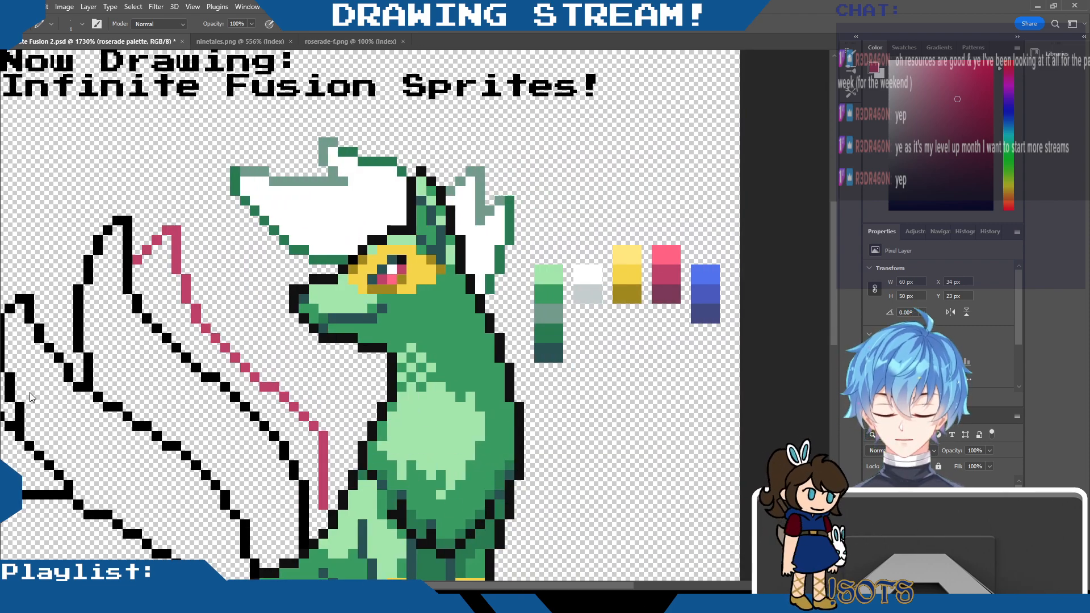
key("i")
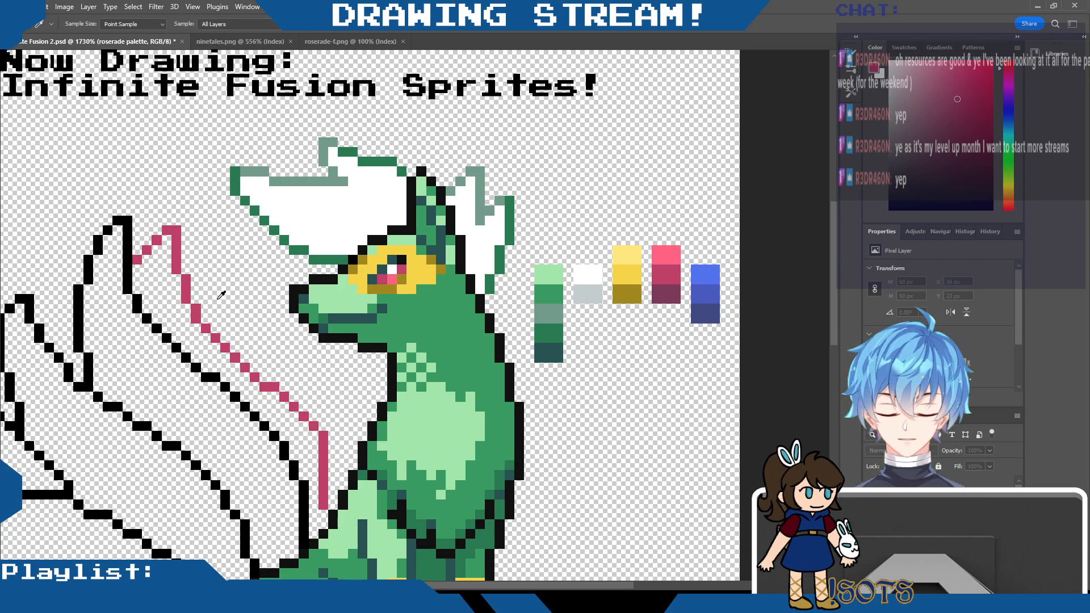
left_click(864, 334)
left_click_drag(510, 586, 458, 586)
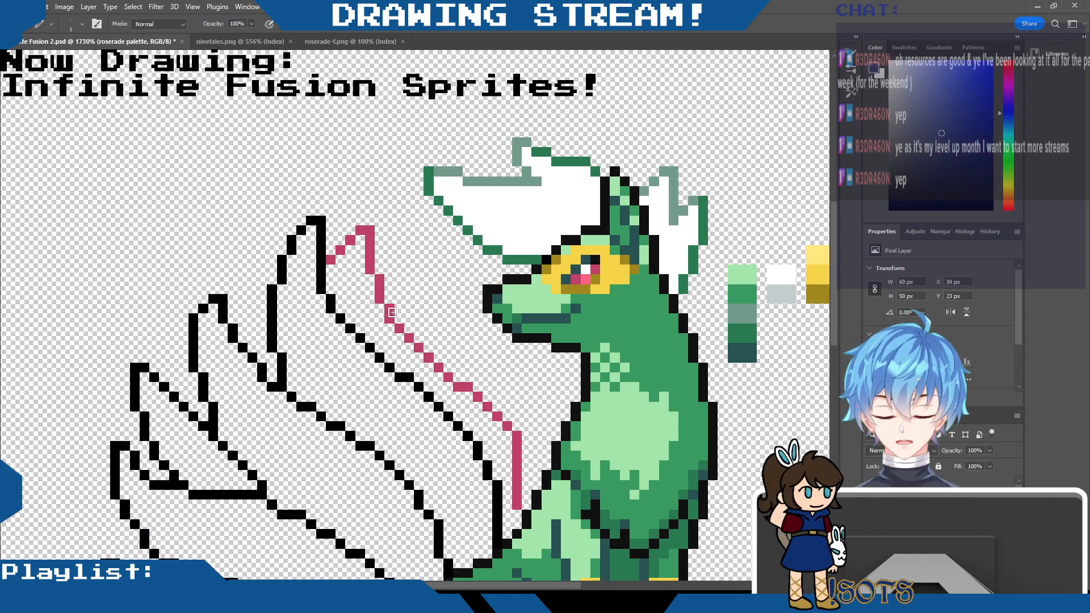
mouse_move(321, 262)
left_mouse_down()
mouse_move(320, 220)
mouse_move(301, 231)
mouse_move(301, 217)
mouse_move(272, 292)
mouse_move(274, 367)
left_mouse_up()
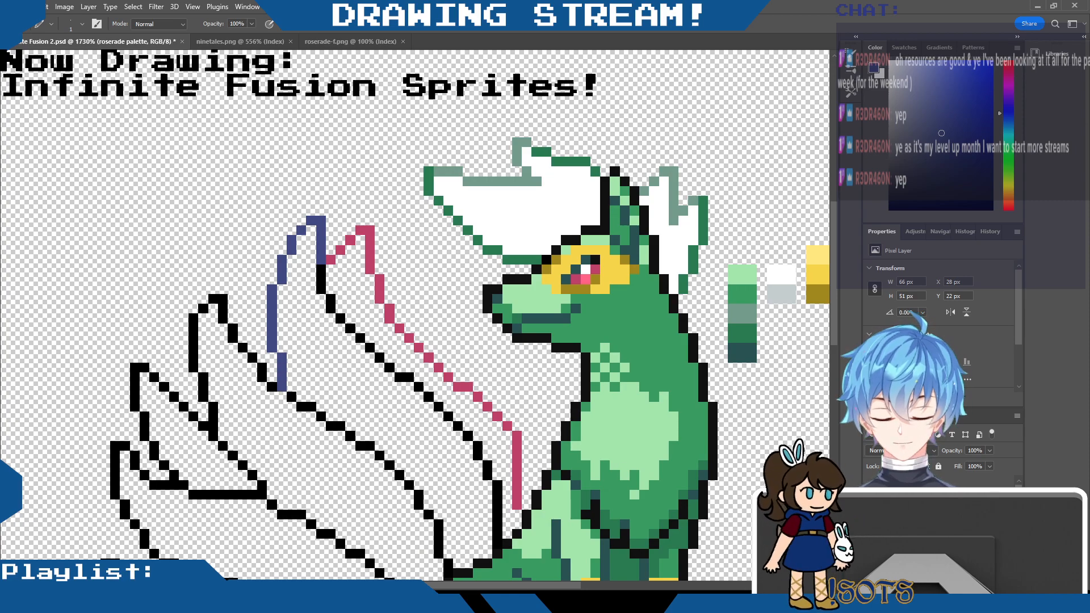
Sample the crimson and recolour the tip outline of the third tail from the body with it.
key("i")
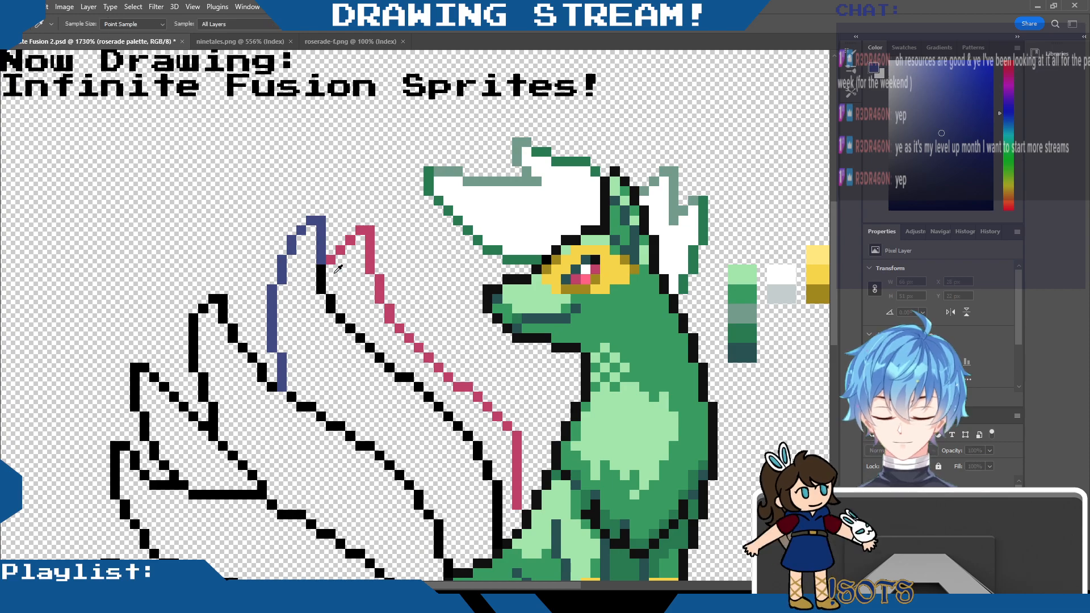
left_click(595, 270, "alt")
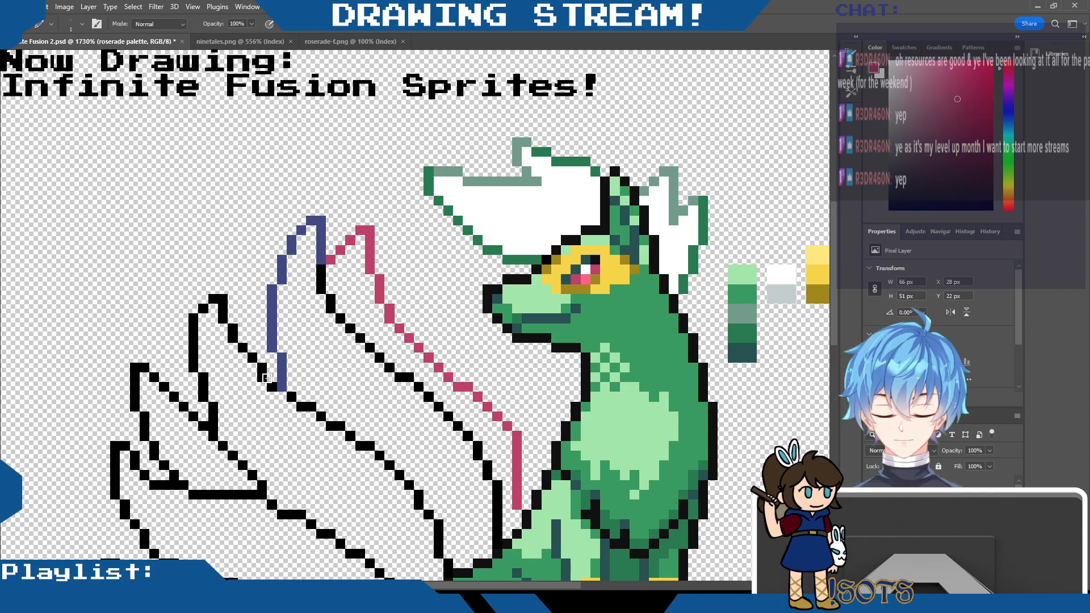
mouse_move(263, 377)
left_mouse_down()
mouse_move(214, 296)
mouse_move(195, 317)
mouse_move(193, 358)
mouse_move(211, 419)
left_mouse_up()
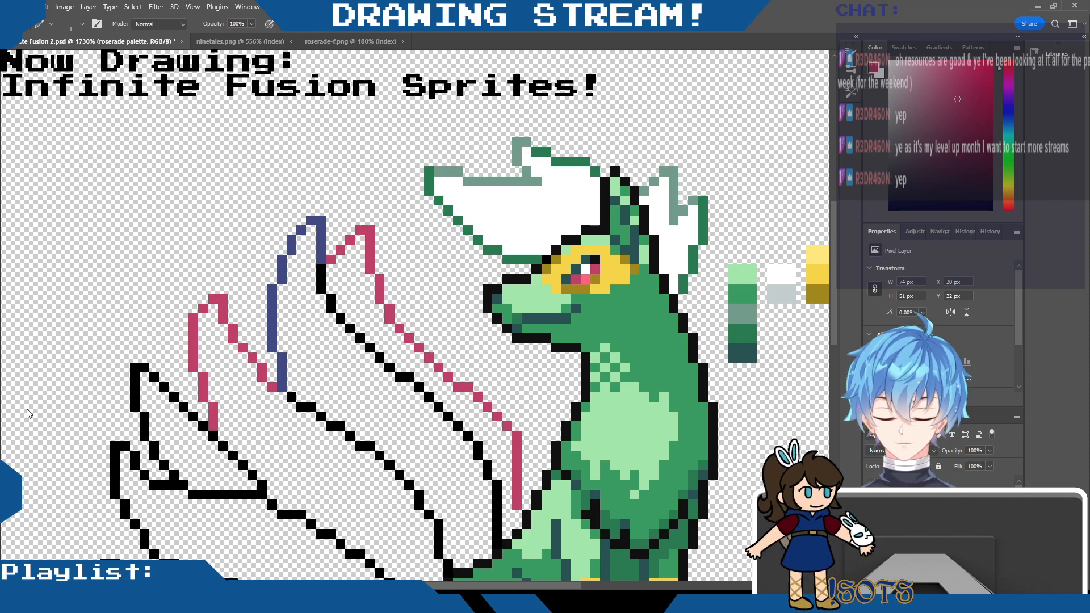
Pick up the dark blue again and recolour the tip outline of the fourth tail from the body.
key("i")
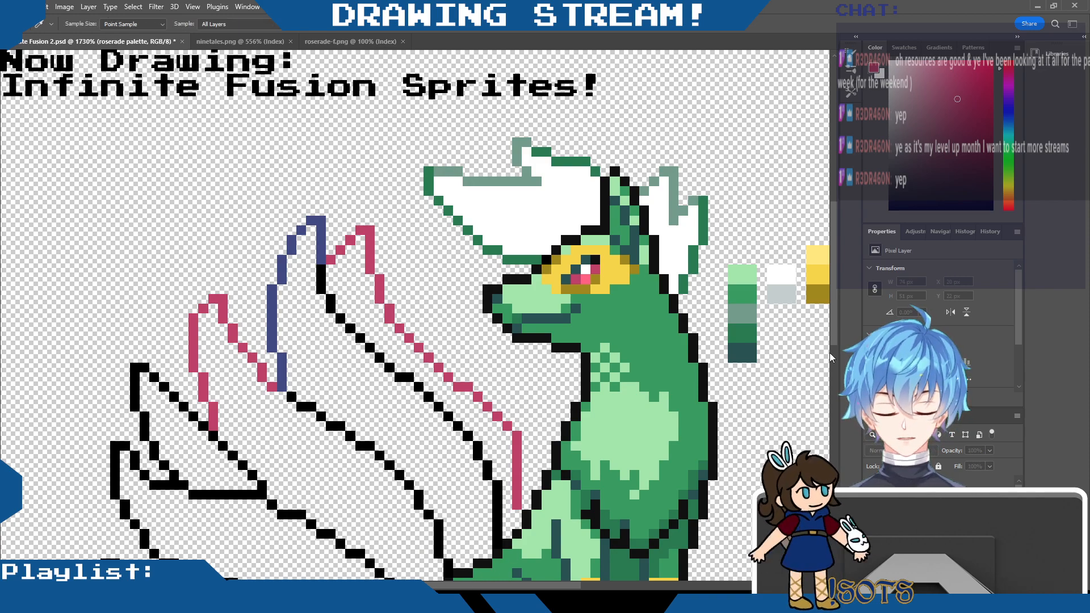
key("b")
left_click_drag(485, 587, 443, 587)
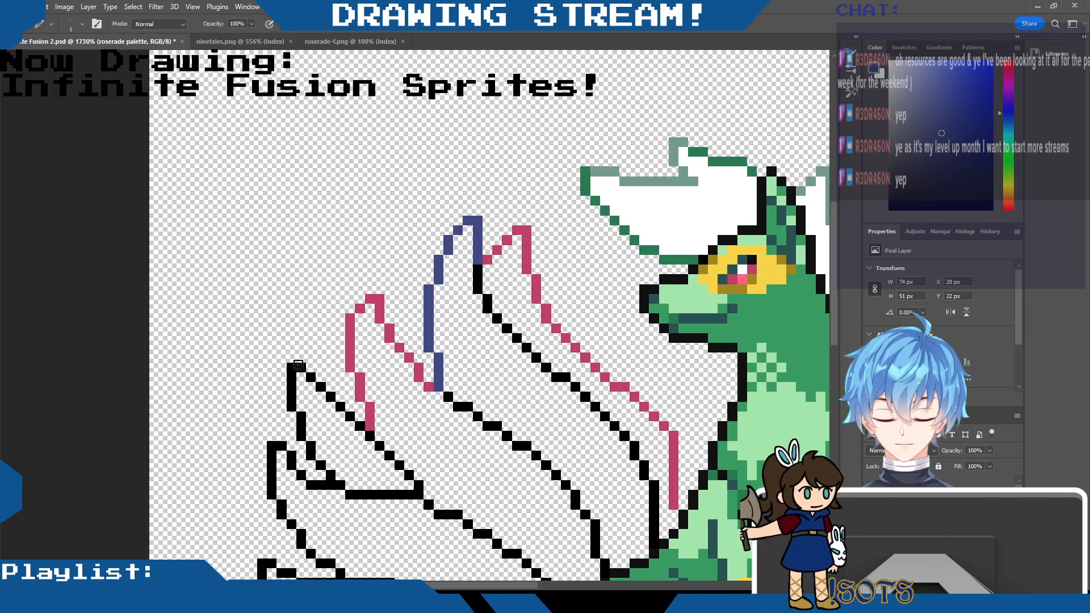
mouse_move(292, 367)
left_mouse_down()
mouse_move(363, 427)
mouse_move(291, 382)
mouse_move(302, 436)
mouse_move(329, 473)
left_mouse_up()
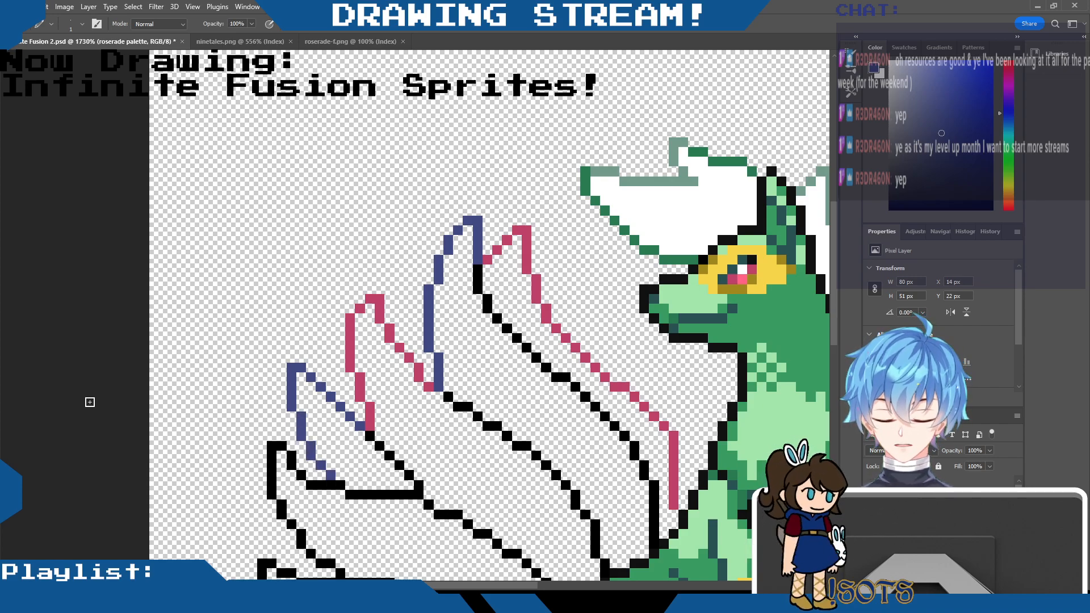
Sample the crimson from the third tail and recolour the fifth tail's outline around its tip down to the sixth tail.
key("i")
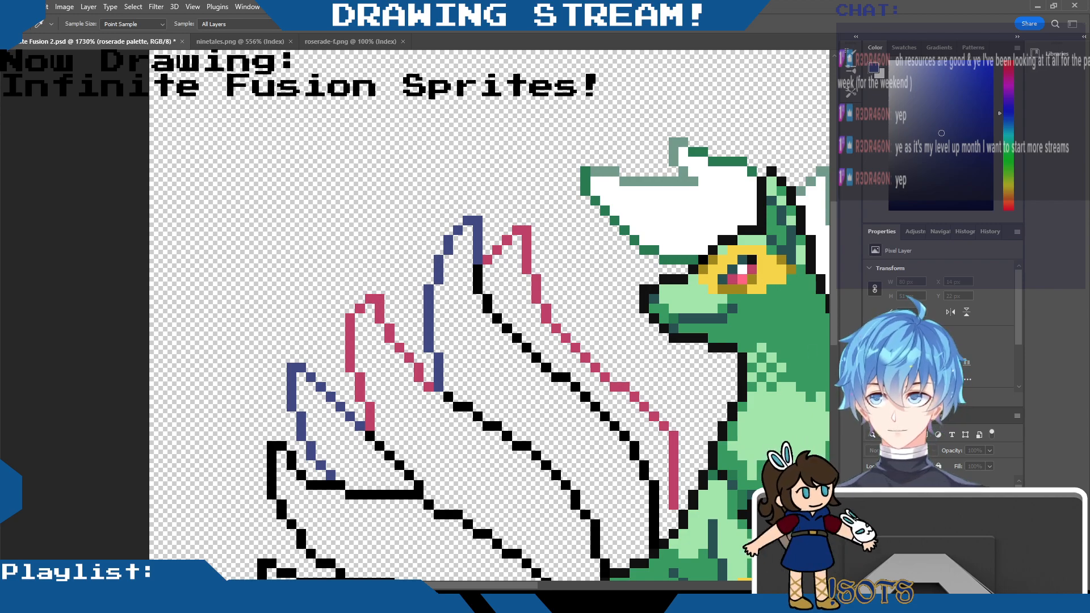
left_click(369, 419, "alt")
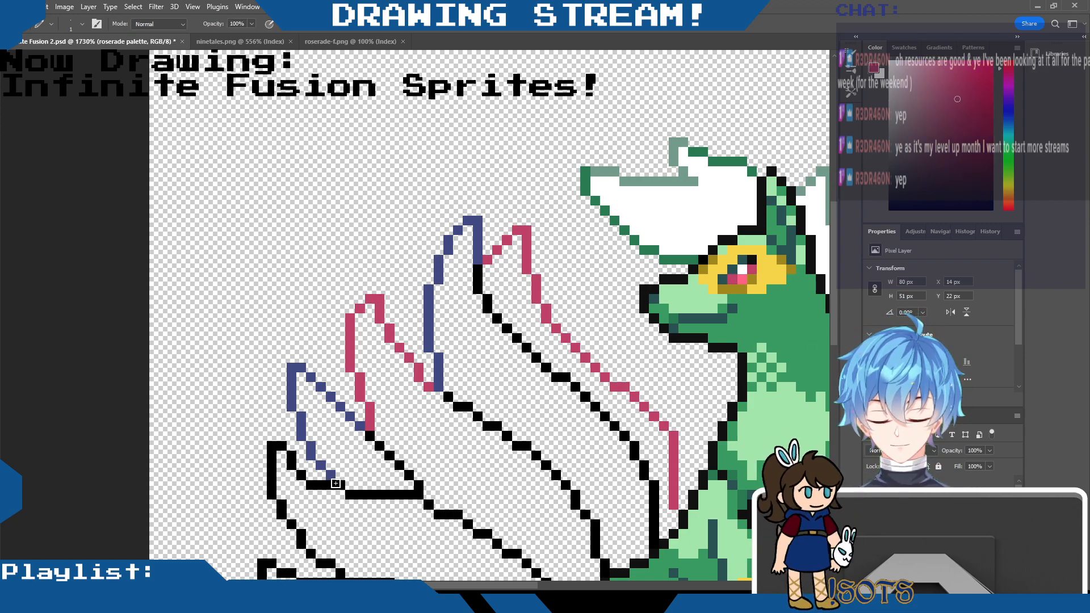
mouse_move(336, 484)
left_mouse_down()
mouse_move(310, 484)
mouse_move(274, 445)
mouse_move(272, 495)
mouse_move(300, 539)
left_mouse_up()
left_click_drag(836, 278, 839, 325)
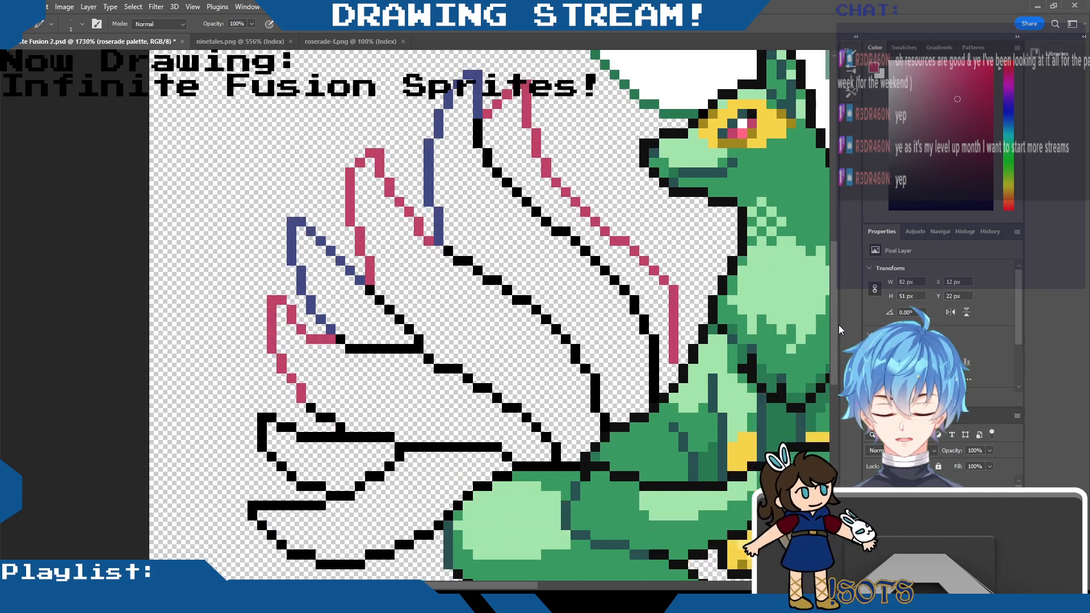
left_click_drag(322, 384, 339, 393)
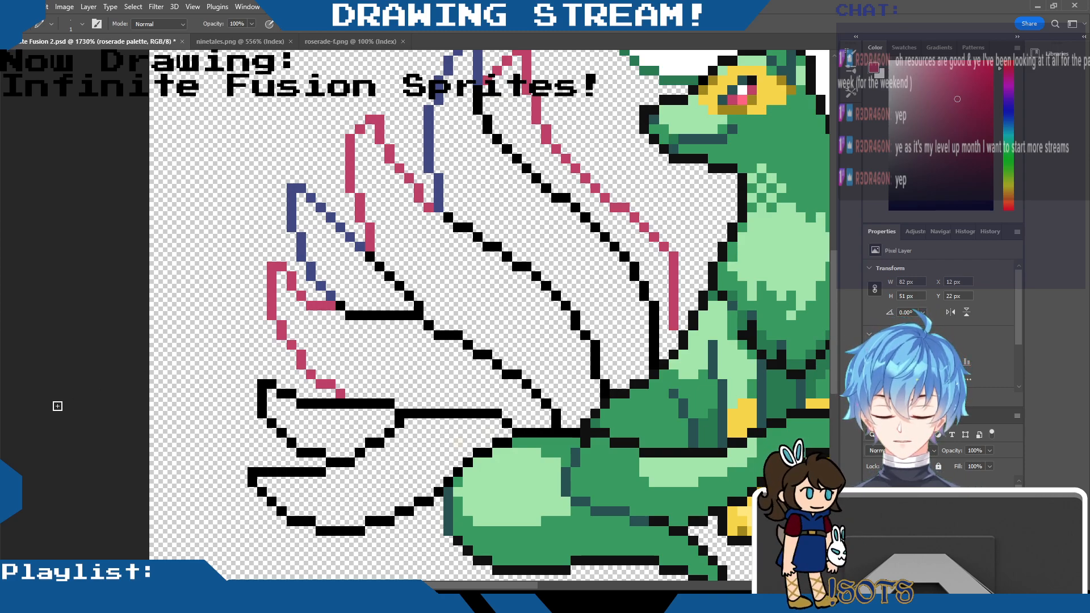
Recolour the sixth tail's tip outline with the sampled dark blue, undoing the last pixels along its lower edge.
key("i")
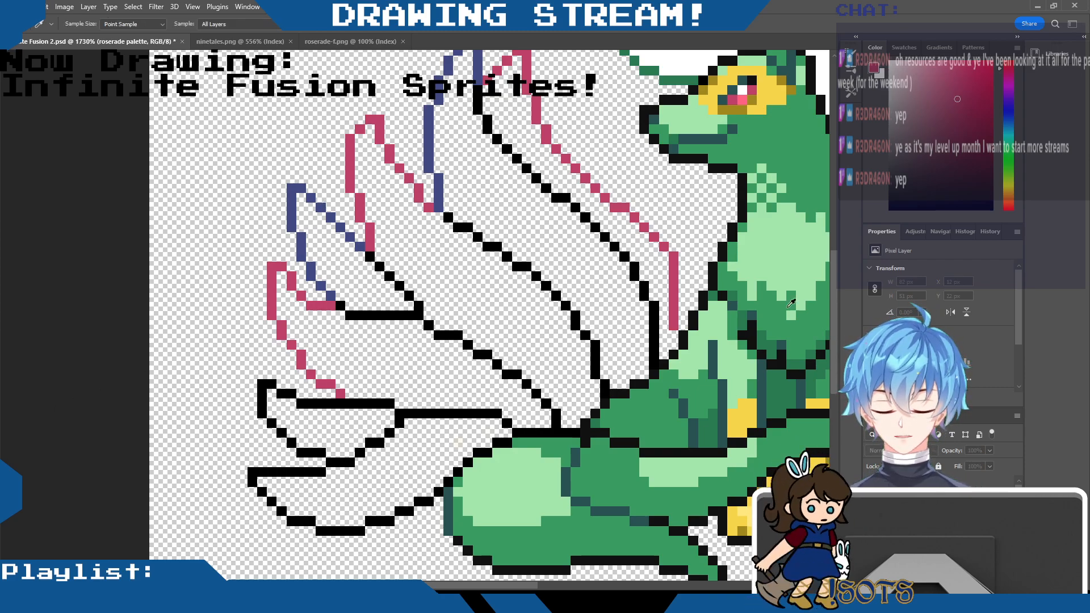
left_click(321, 206)
key("b")
mouse_move(343, 404)
left_mouse_down()
mouse_move(273, 380)
mouse_move(260, 394)
mouse_move(281, 434)
left_mouse_up()
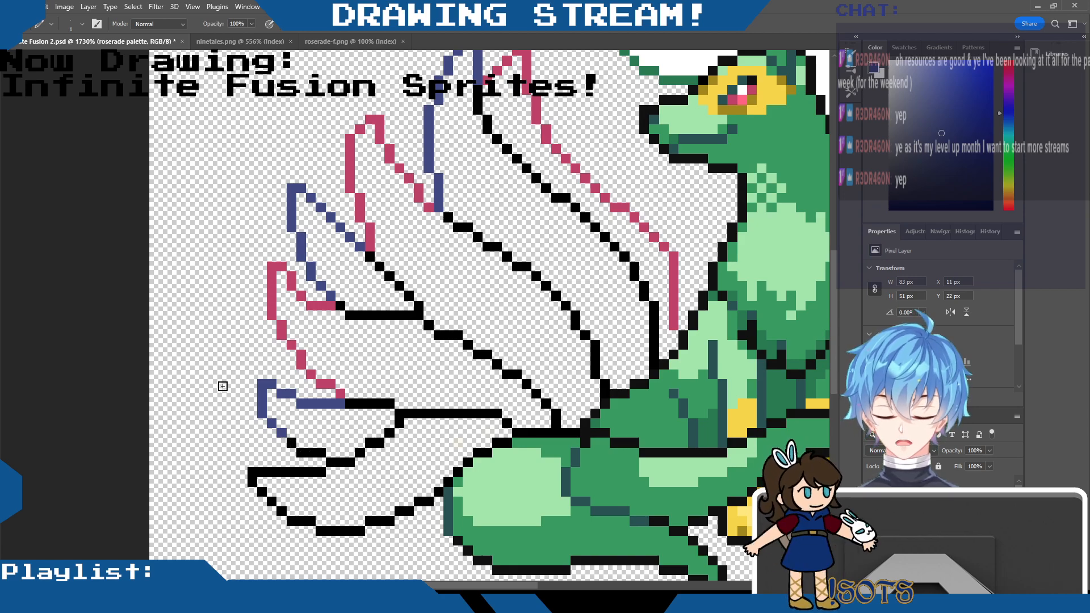
key("ctrl+z")
key("ctrl+z")
key("ctrl+z")
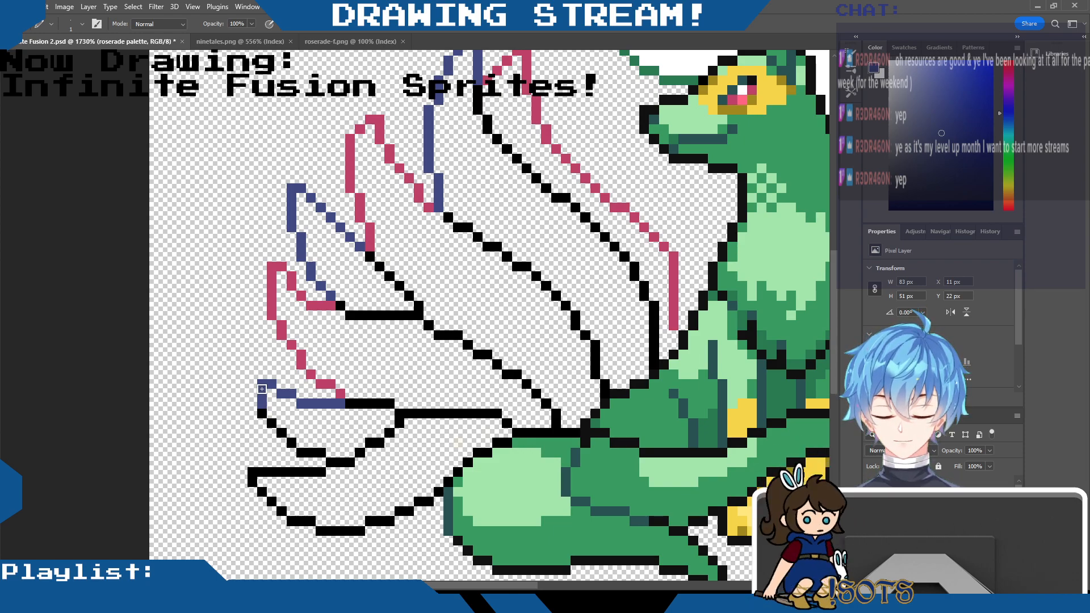
Sample the crimson and recolour the upper edge and tip of the lowest unfilled tail with it.
key("i")
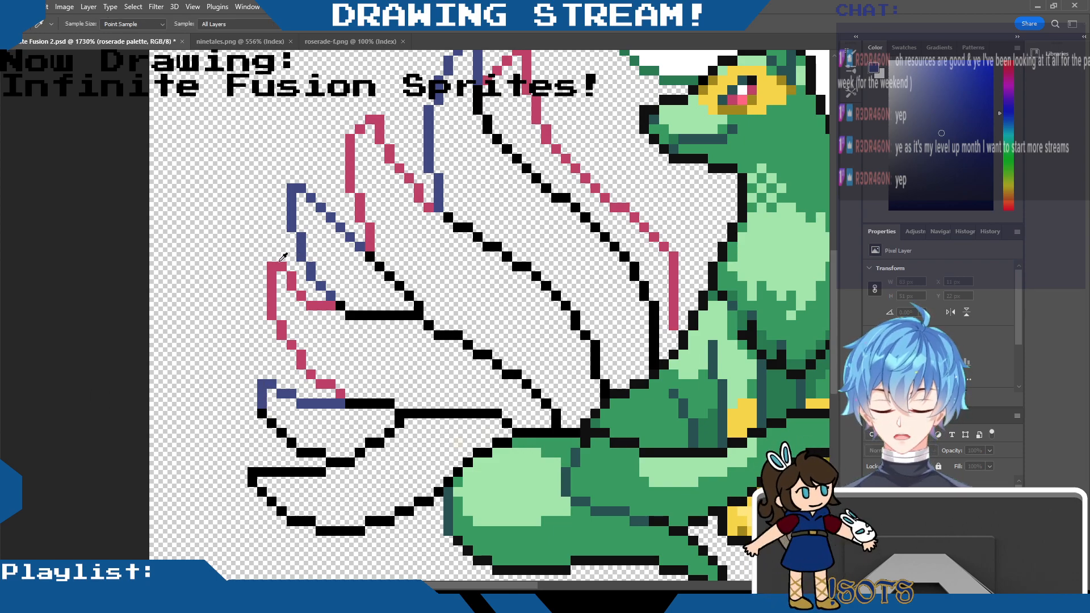
left_click(340, 394)
key("b")
mouse_move(322, 472)
left_mouse_down()
mouse_move(253, 472)
mouse_move(253, 482)
left_mouse_up()
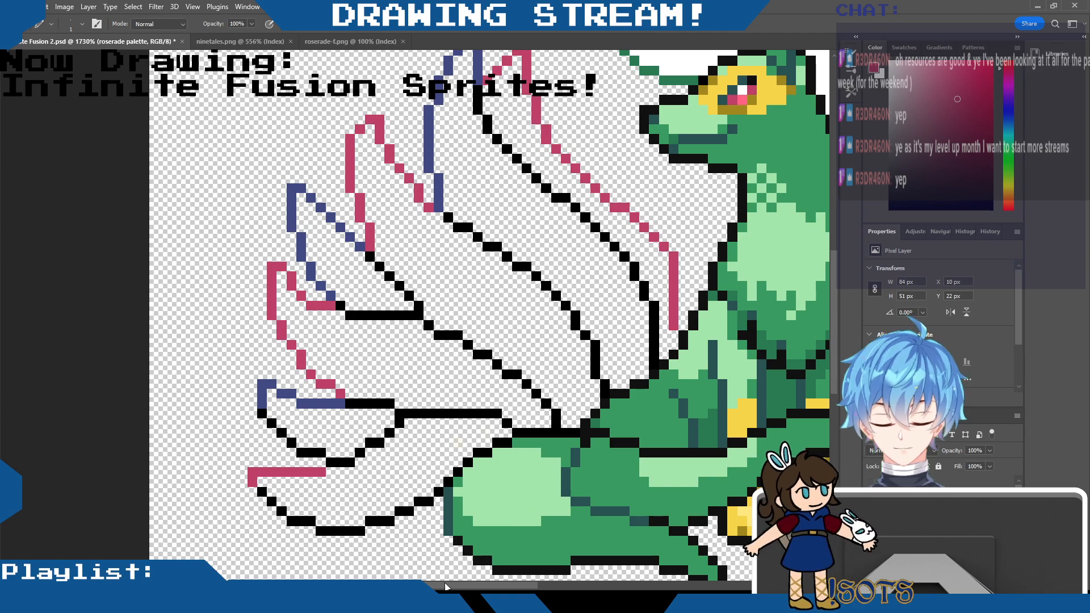
Sample the dark blue and recolour the rounded outer edge of the large green tail and the dark inner line crossing it.
scroll(835, 359, "down", 3)
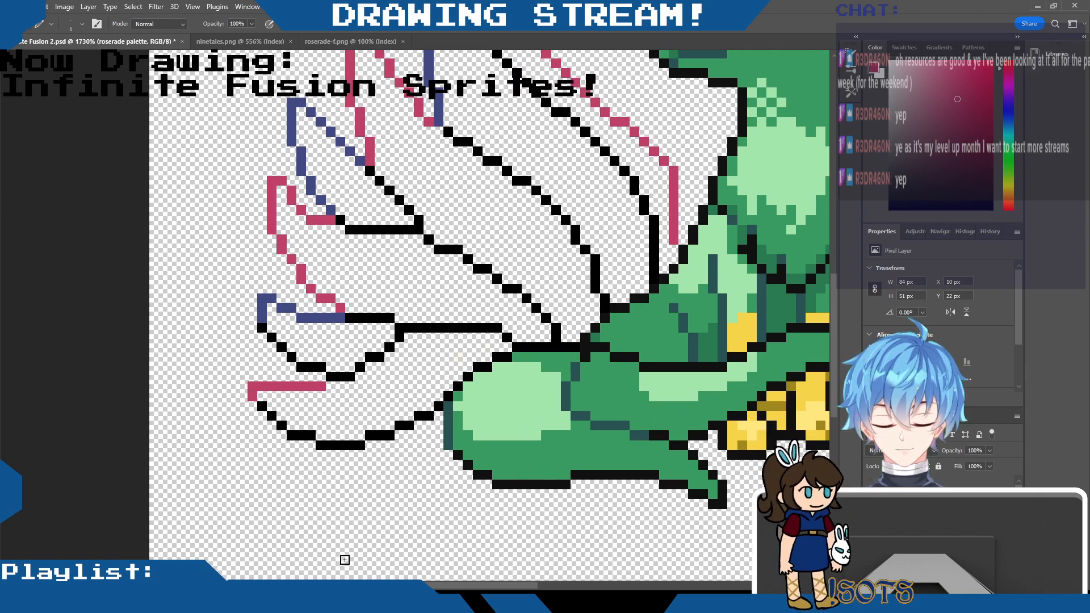
key("i")
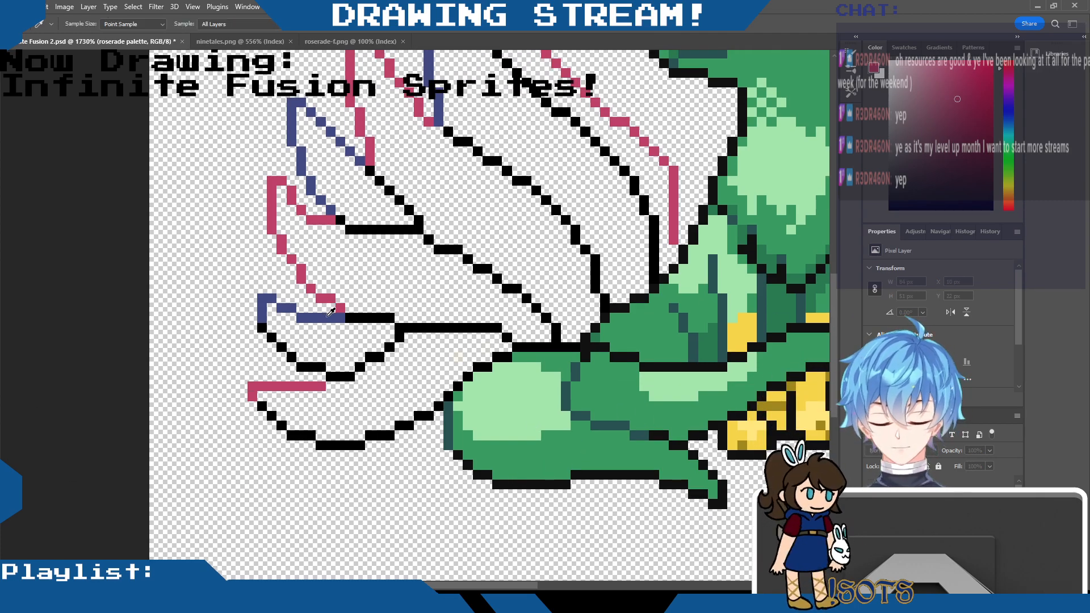
left_click(453, 411)
key("b")
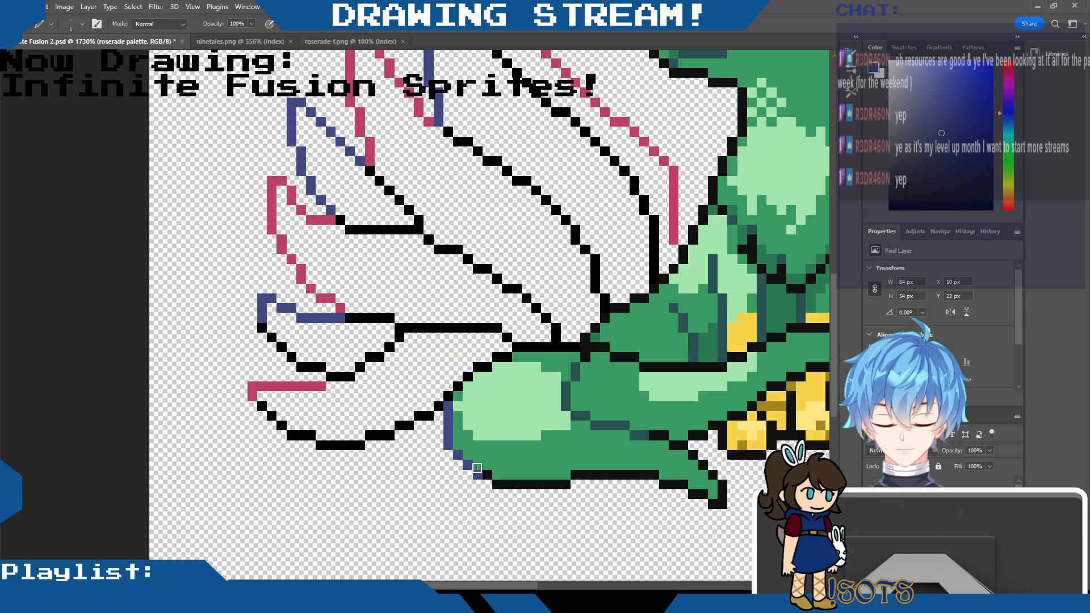
left_click_drag(510, 588, 539, 570)
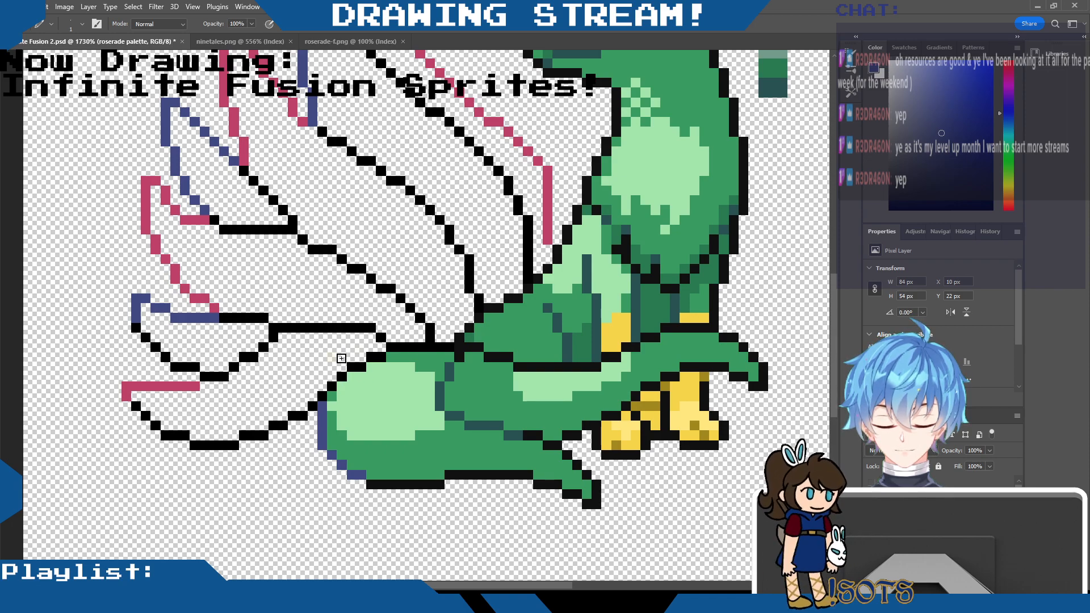
left_click(455, 354)
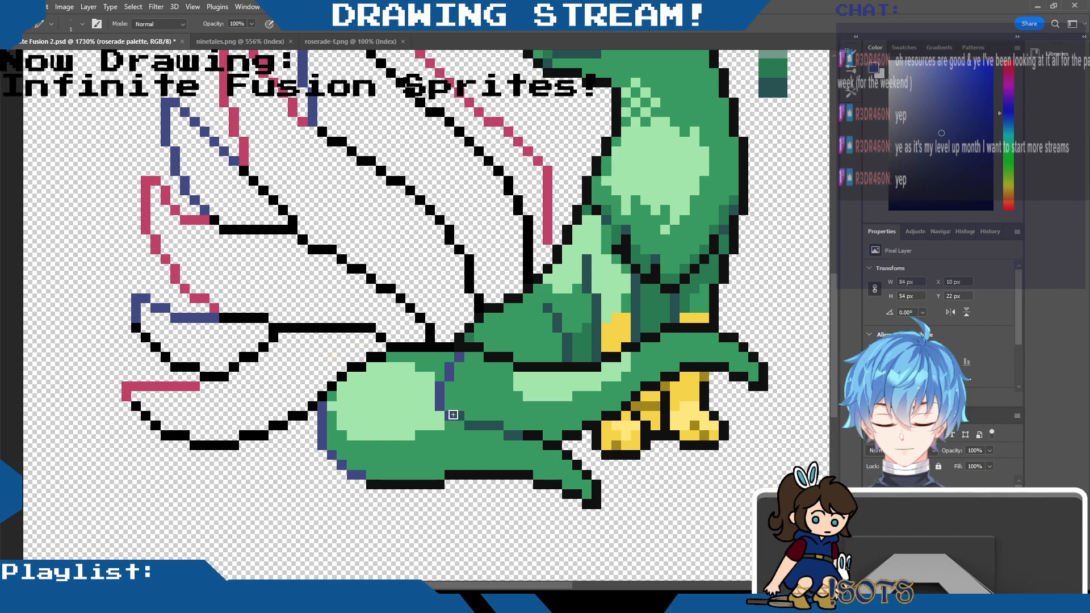
left_click_drag(507, 436, 537, 436)
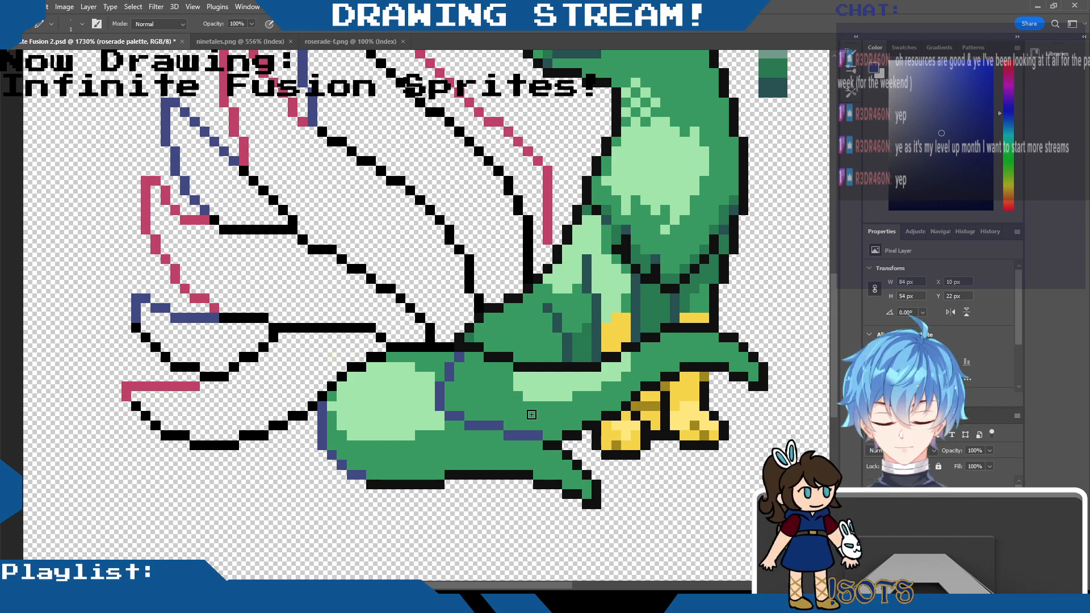
Sample the crimson and recolour the outline of the green tail's pointed tip beside the front feet.
left_click(728, 337)
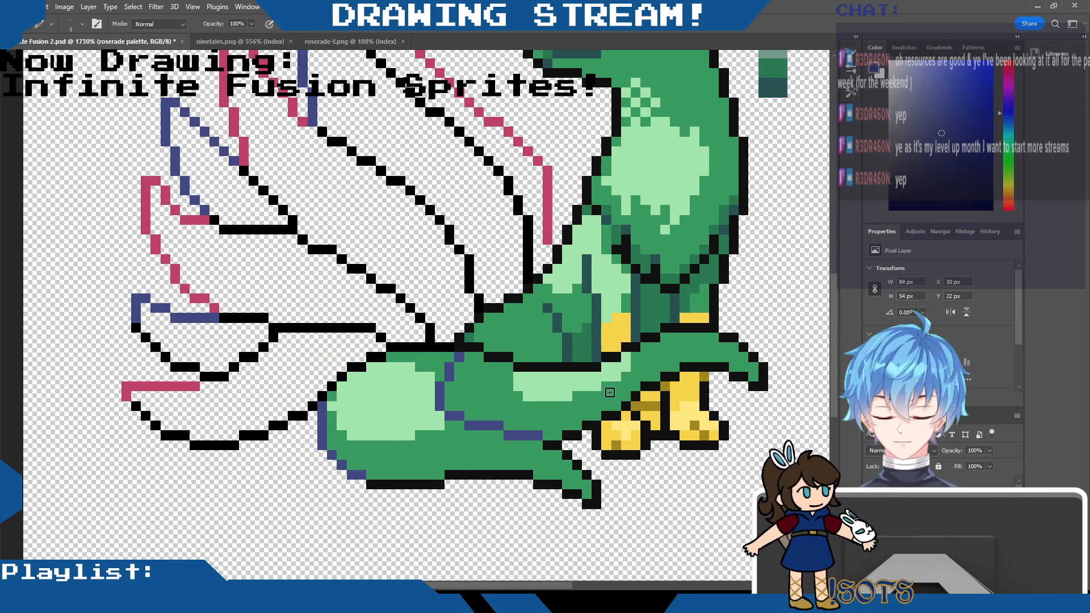
left_click(12, 413)
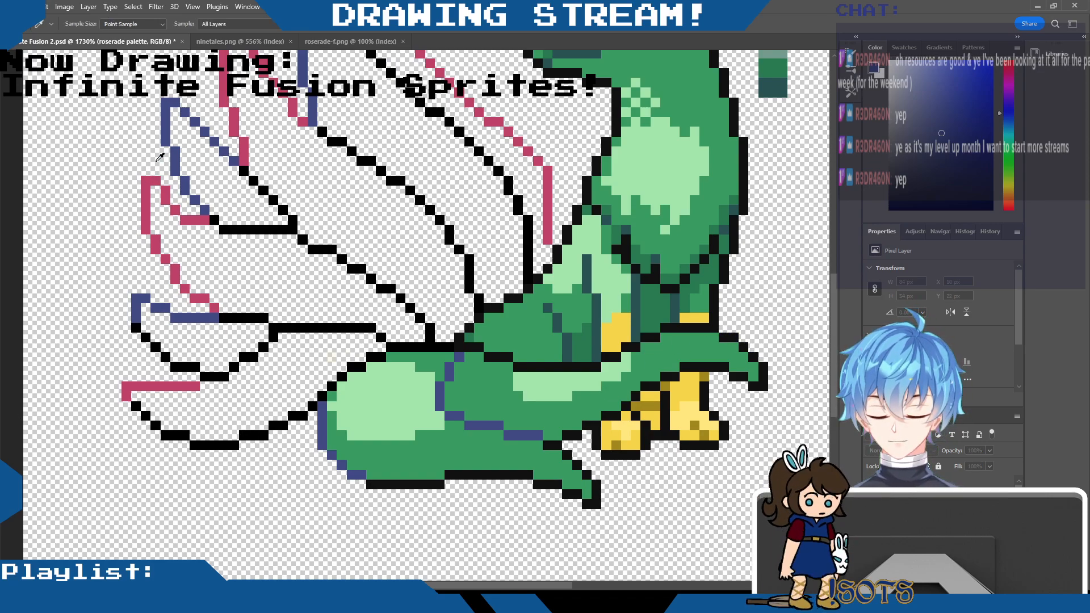
left_click(846, 357)
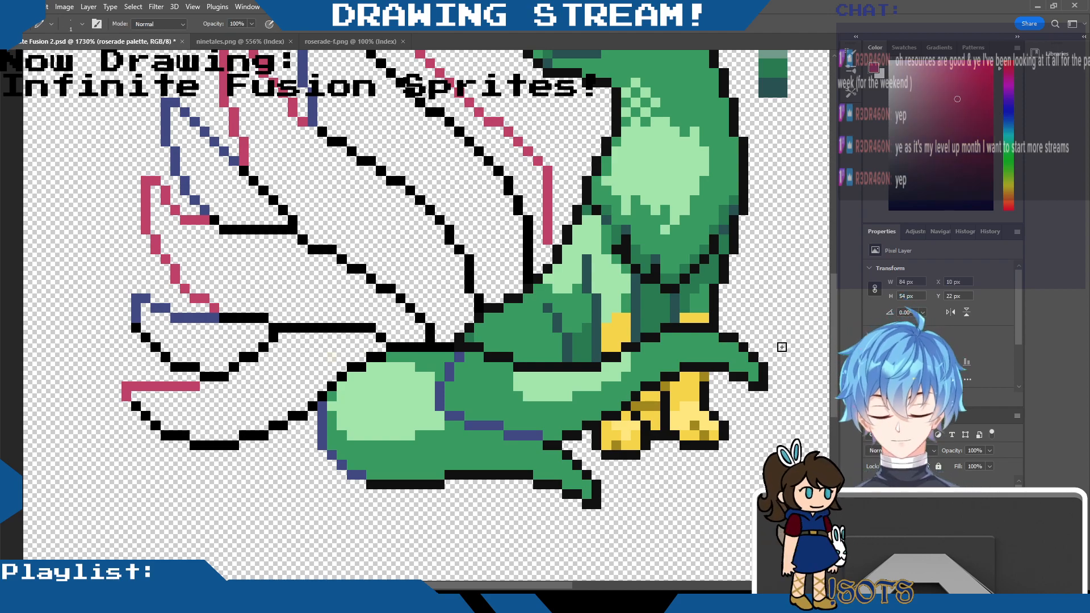
mouse_move(724, 338)
left_mouse_down()
mouse_move(748, 350)
mouse_move(763, 387)
mouse_move(741, 376)
left_mouse_up()
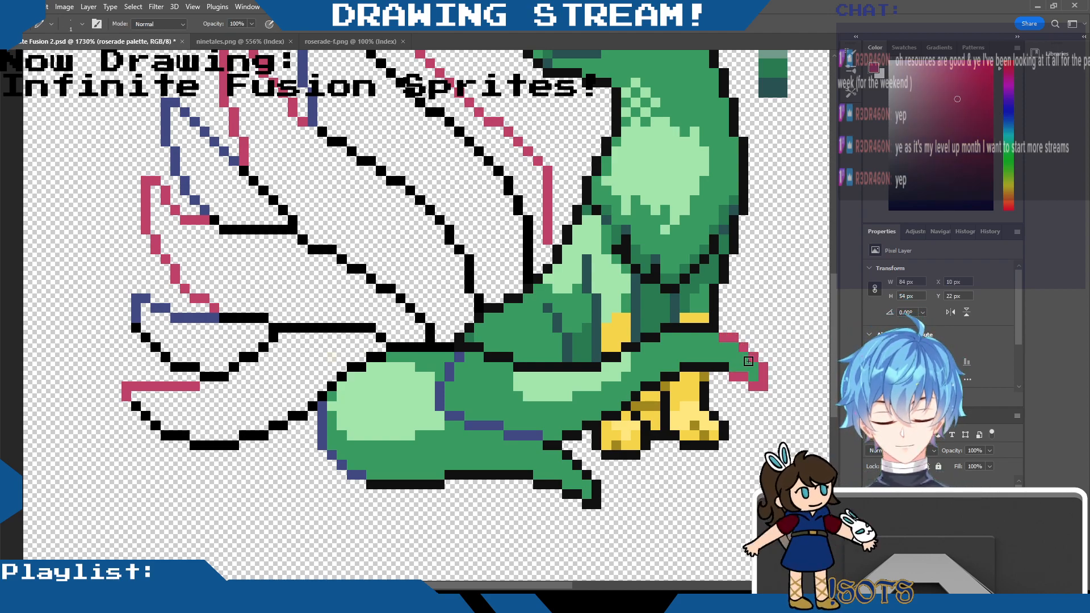
Recolour the black outline dividing the second and third tails in crimson, working from the third tail's tip towards the body.
scroll(833, 322, "up", 5)
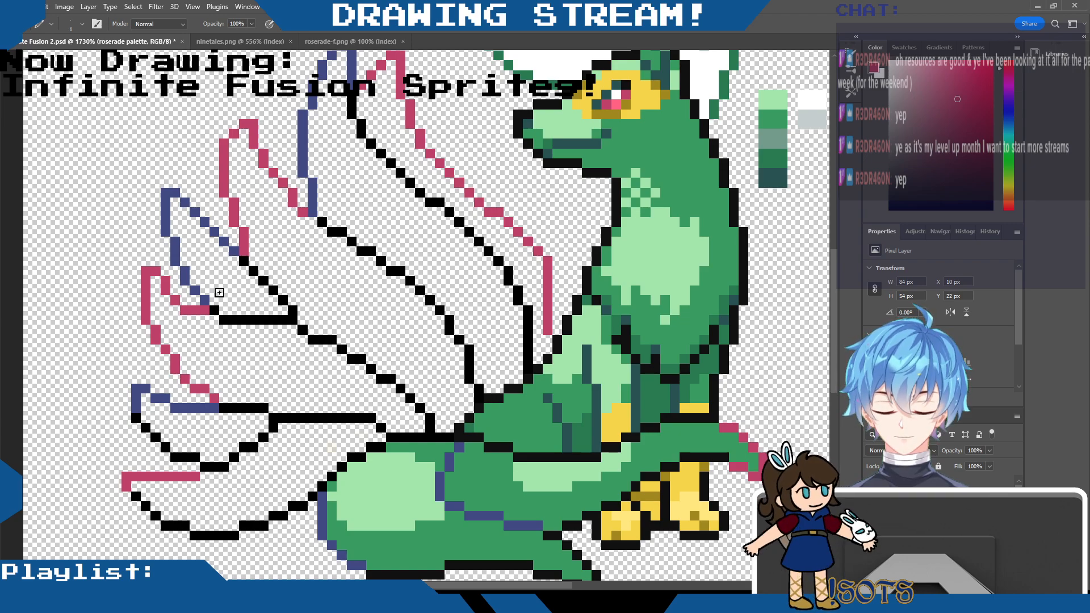
scroll(835, 306, "up", 3)
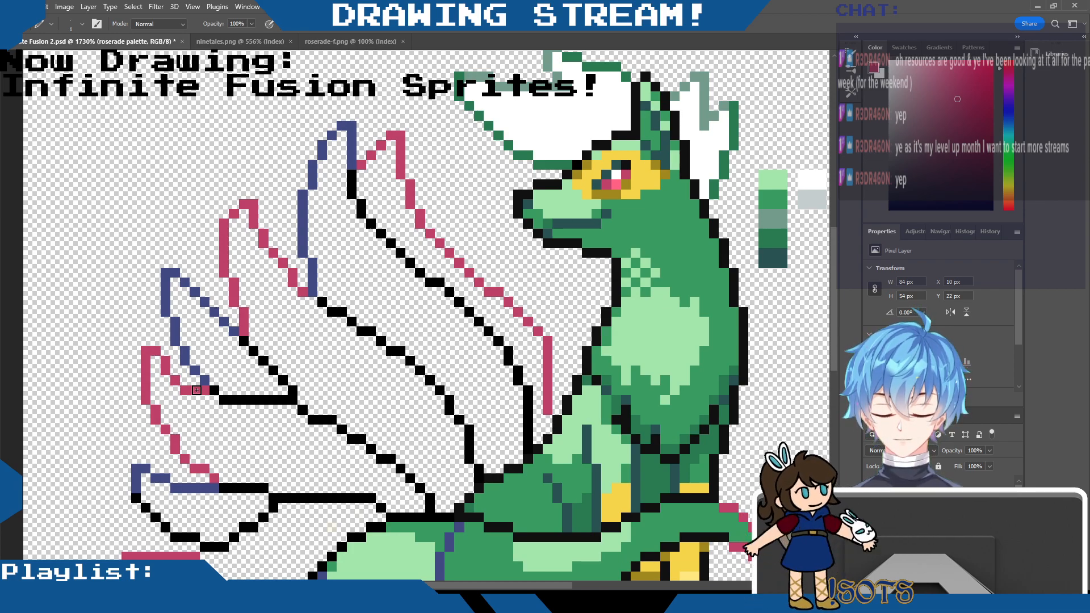
left_click(312, 291)
left_click(322, 302)
left_click_drag(334, 311, 421, 370)
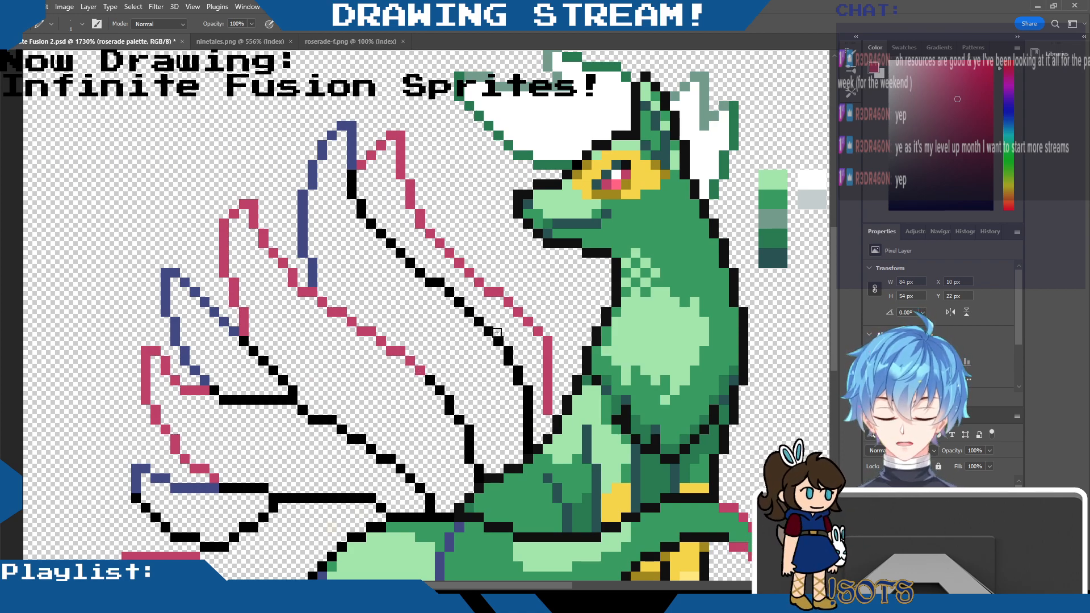
left_click(431, 379)
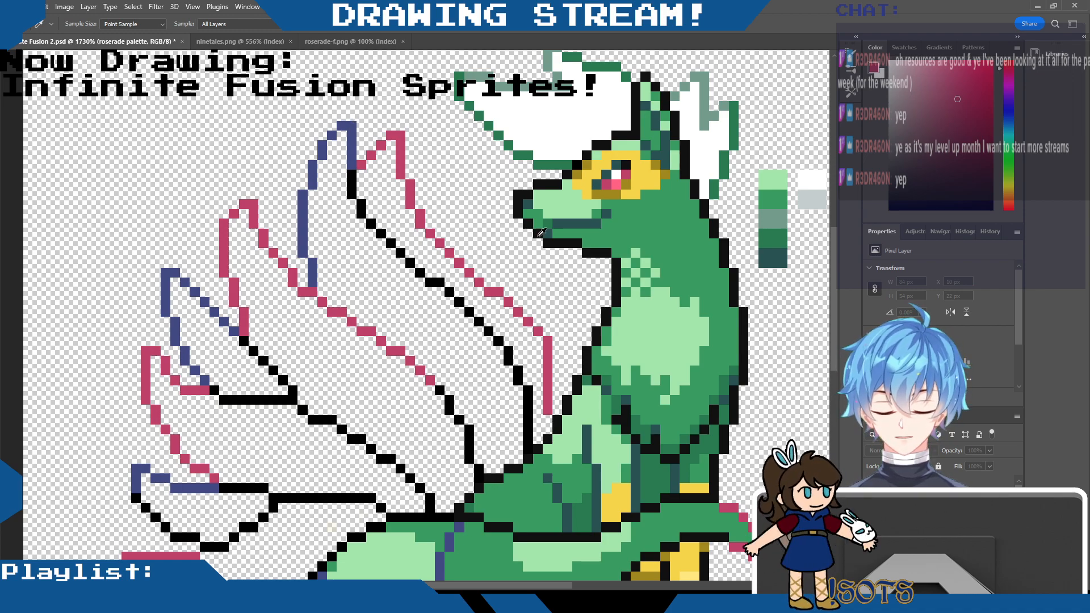
Sample the dark blue and recolour the black outline between the first and second tails with it, working from the tip towards the body.
left_click(352, 159, "alt")
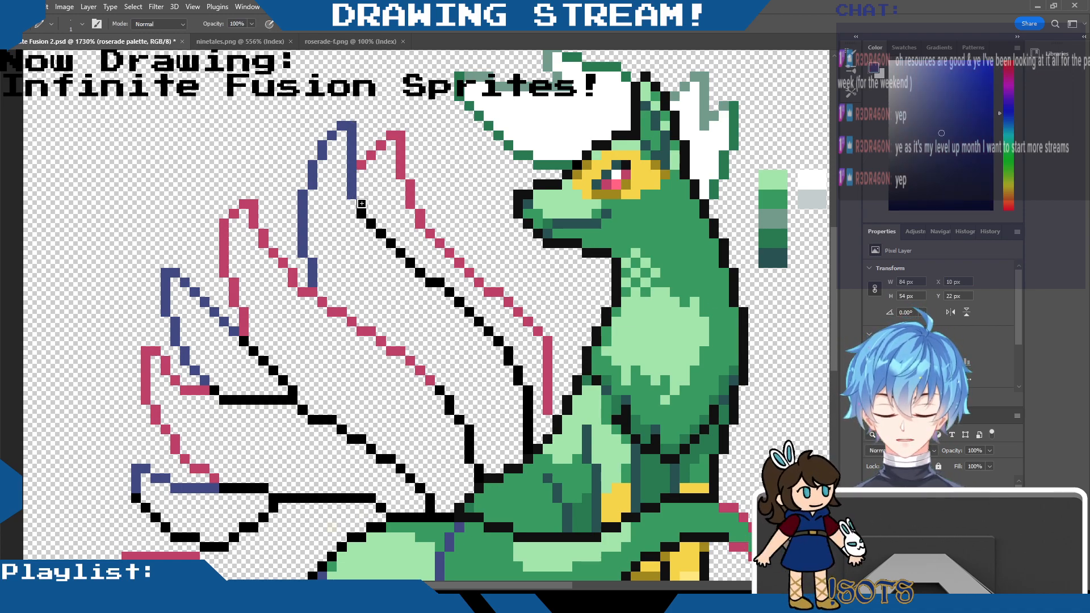
left_click_drag(361, 204, 431, 282)
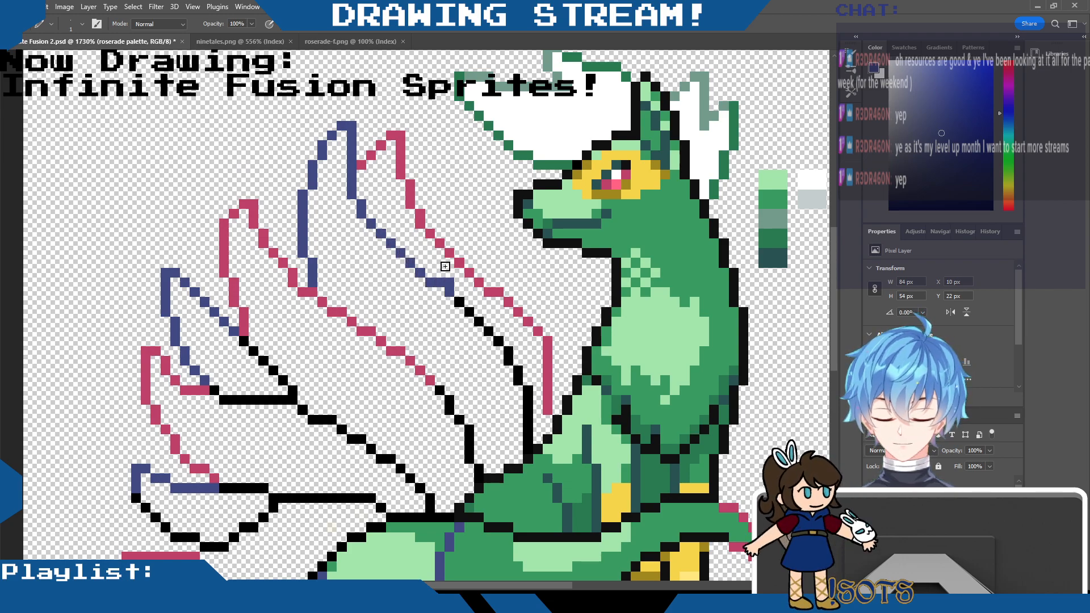
left_click_drag(451, 290, 508, 351)
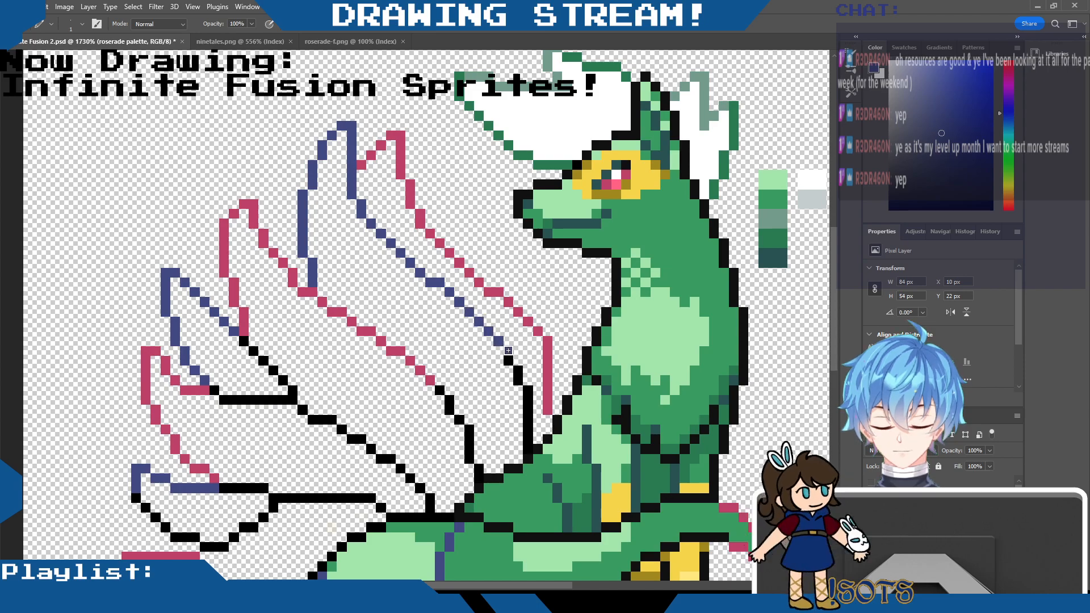
left_click(528, 393)
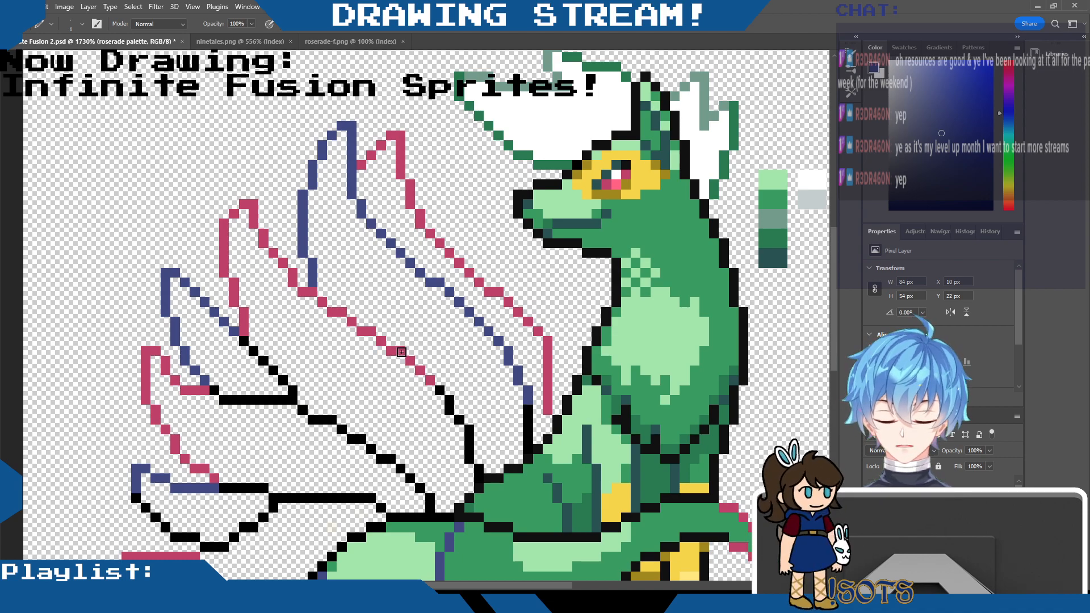
Recolour the black outline dividing the fourth and fifth tails in crimson, continuing along the fifth tail's upper edge towards the body.
scroll(279, 293, "down", 3)
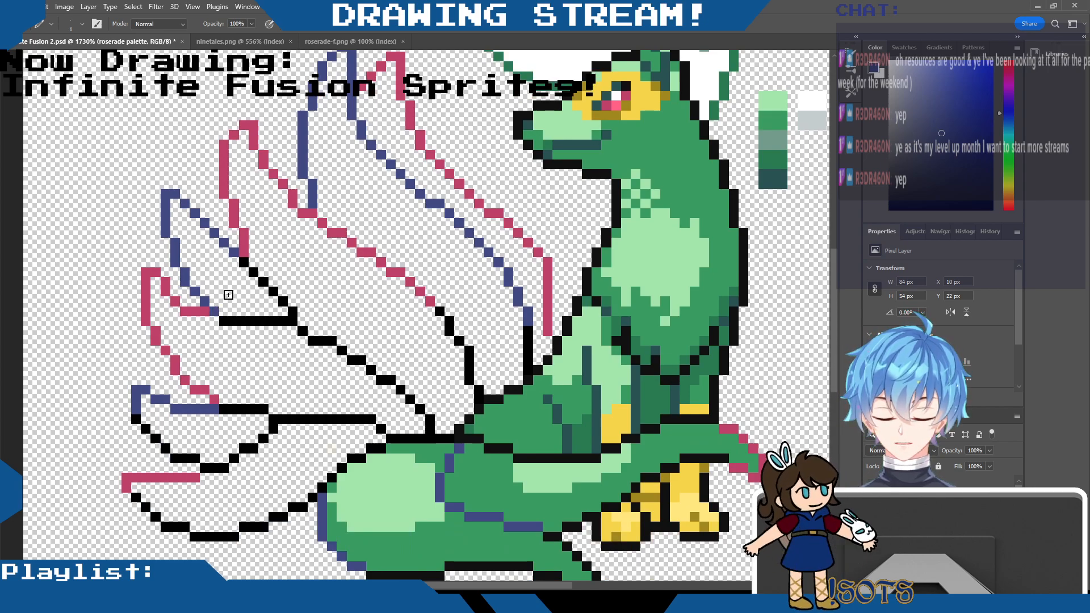
left_click(214, 311)
key("i")
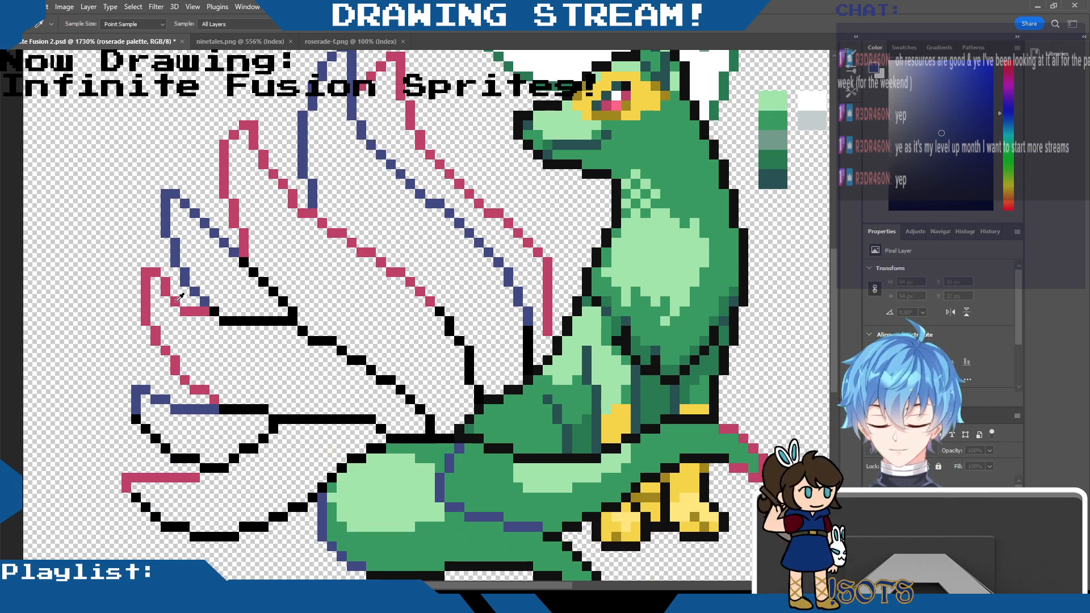
left_click(408, 281, "alt")
key("b")
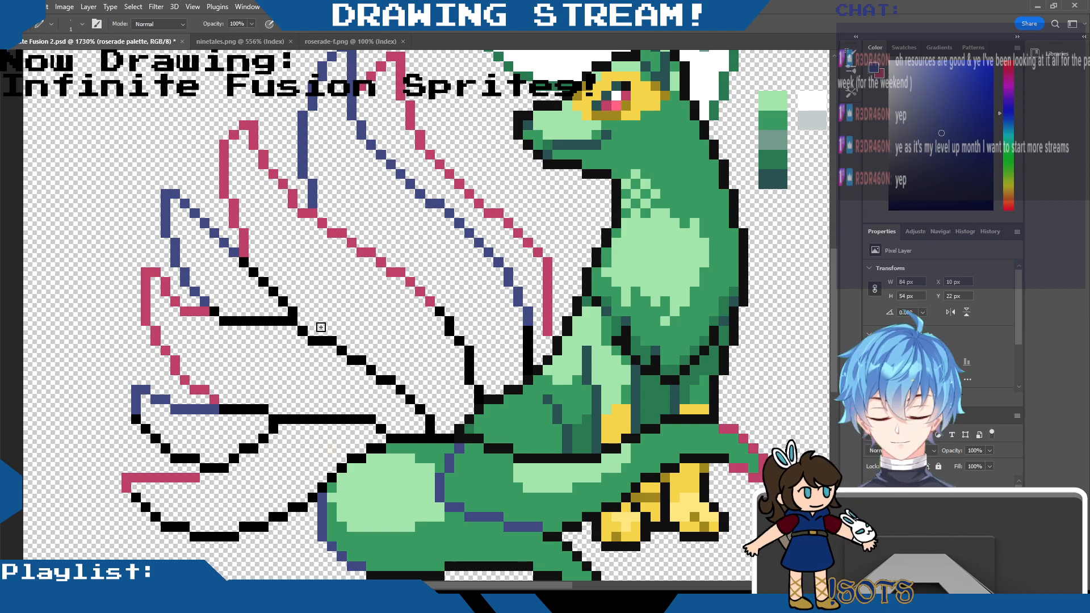
left_click(214, 311)
key("ctrl+z")
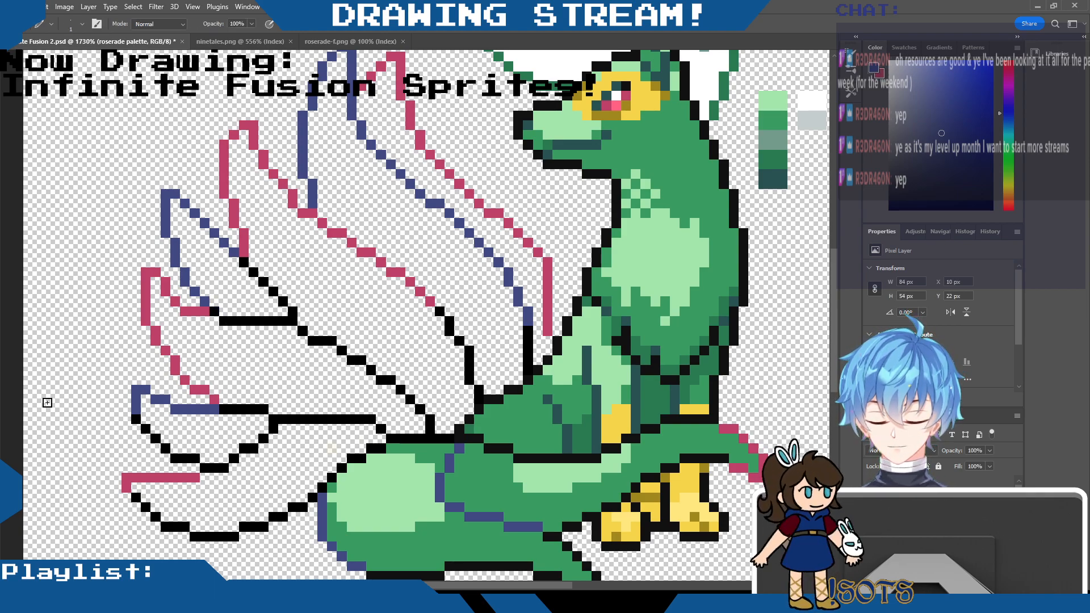
key("x")
mouse_move(214, 311)
left_mouse_down()
mouse_move(276, 314)
mouse_move(311, 337)
left_mouse_up()
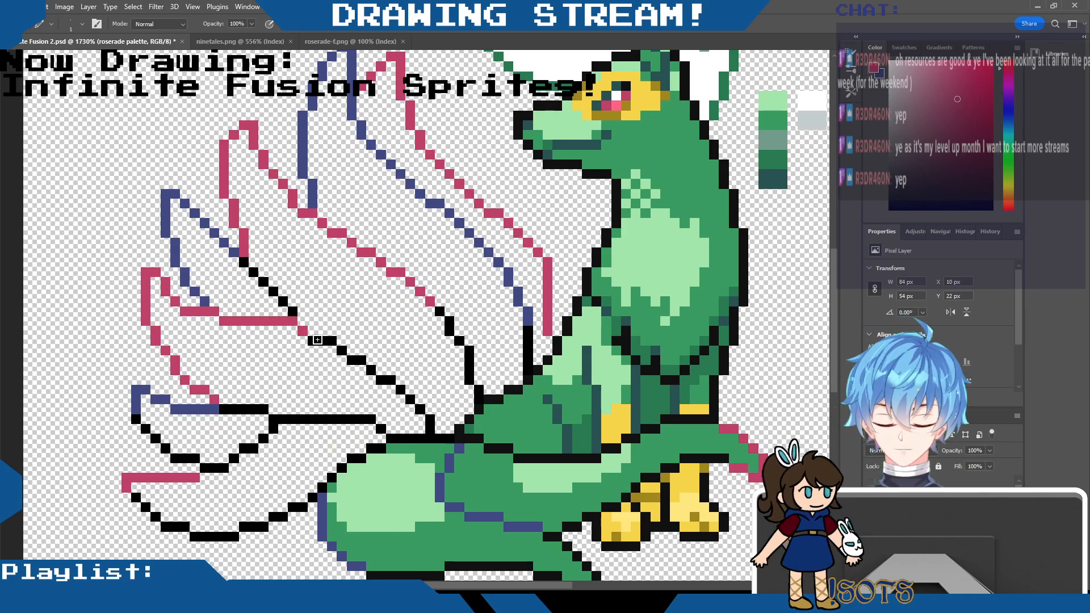
left_click(320, 338)
left_click_drag(322, 342, 339, 350)
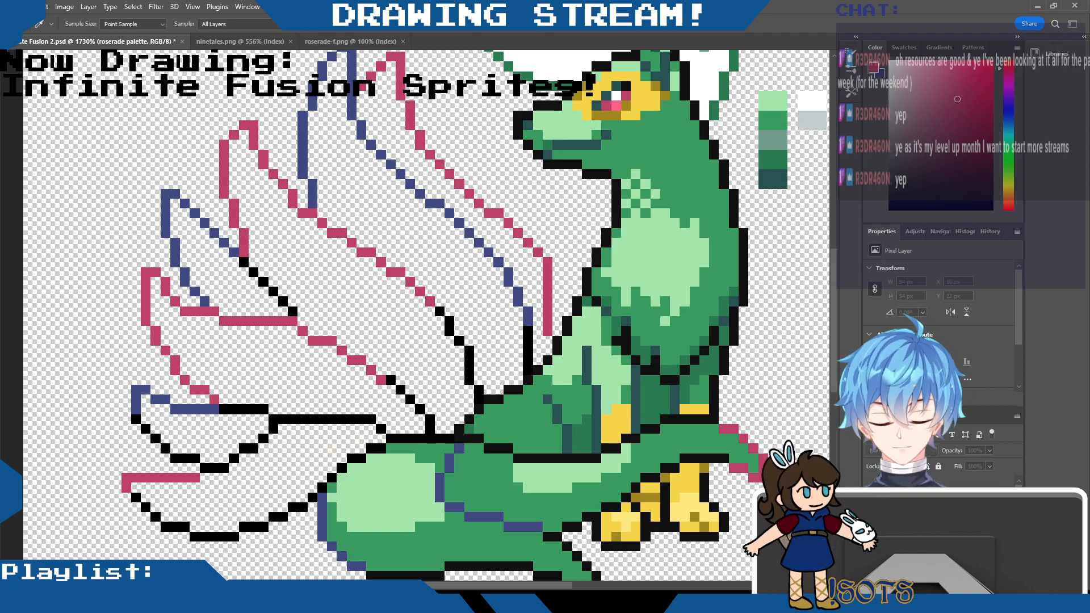
Recolour the sixth tail's inner upper edge and part of its lower edge in crimson, without stray pixels, and save the file.
left_click(196, 409, "alt")
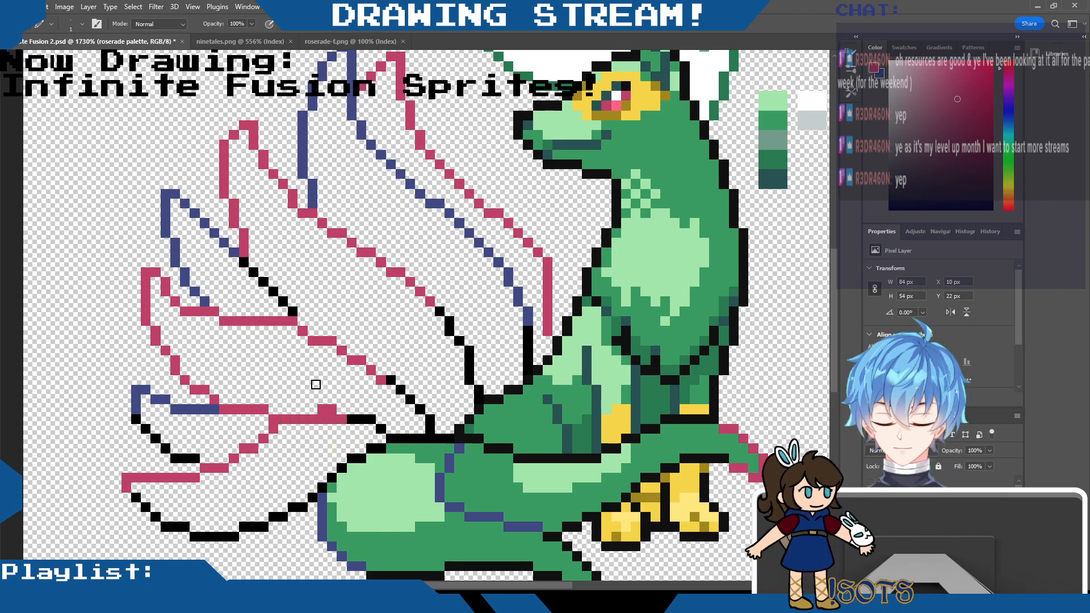
key("ctrl+z")
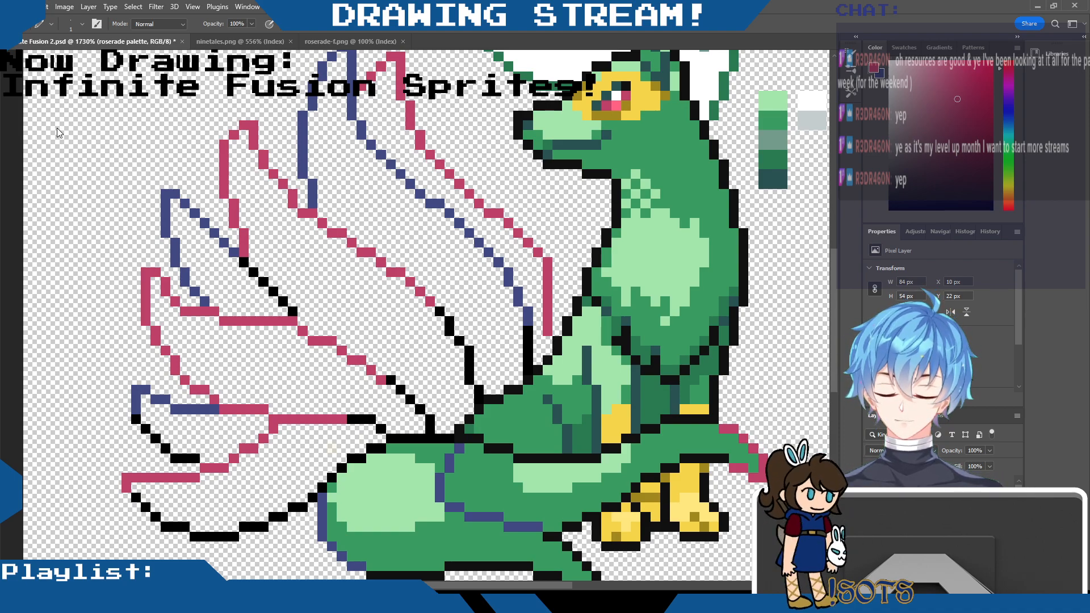
key("ctrl+s")
Sample the darkest maroon from the palette and fill the crimson outlines of the first tail and the green tail's pointed tip with it.
scroll(836, 285, "down", 3)
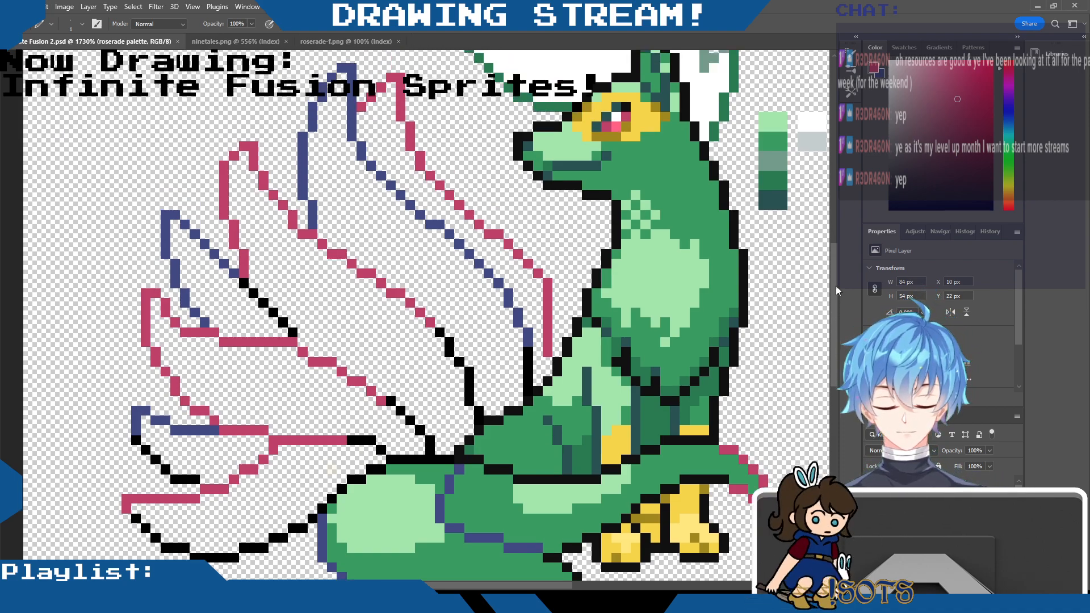
scroll(826, 332, "up", 5)
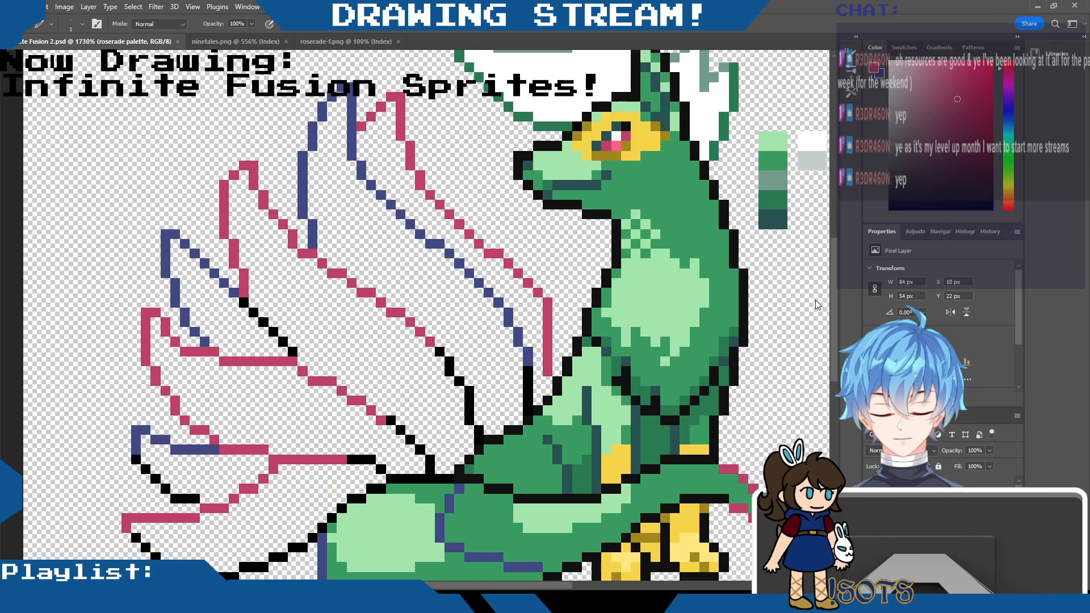
left_click_drag(815, 300, 815, 275)
left_click_drag(446, 585, 492, 582)
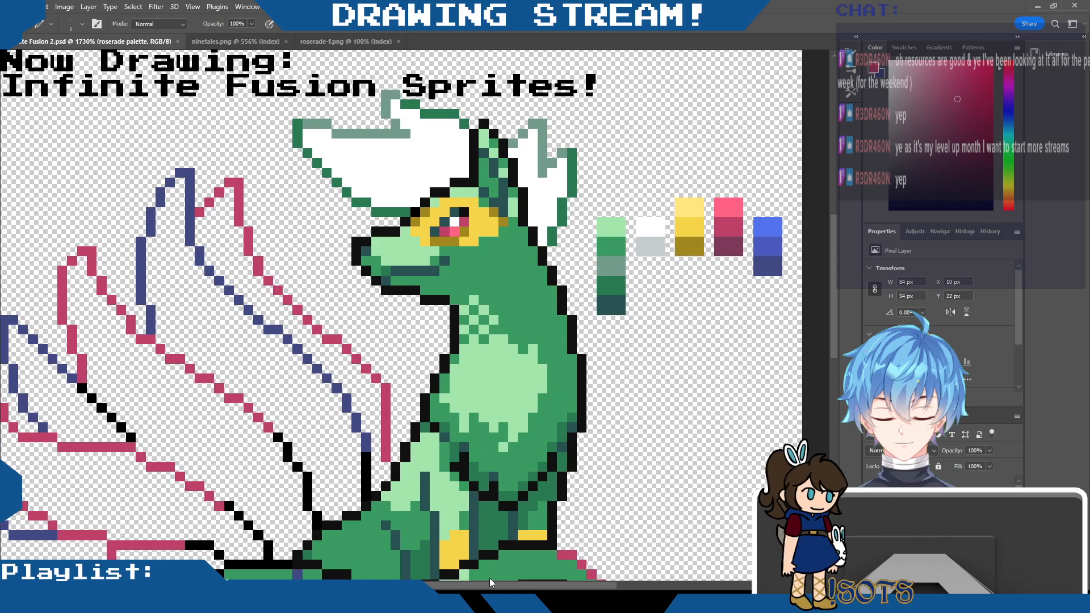
key("i")
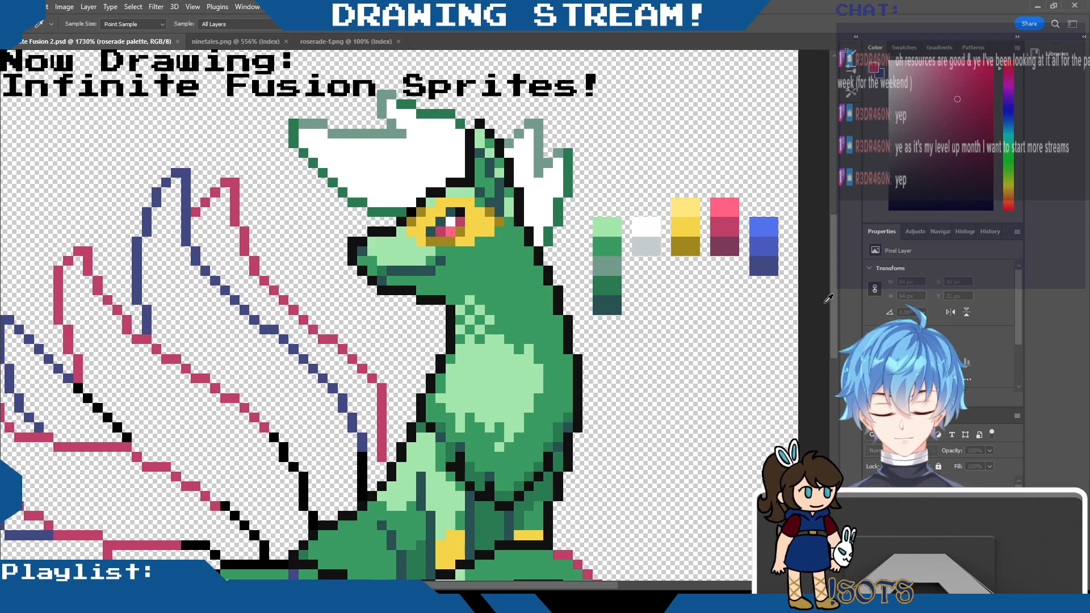
key("b")
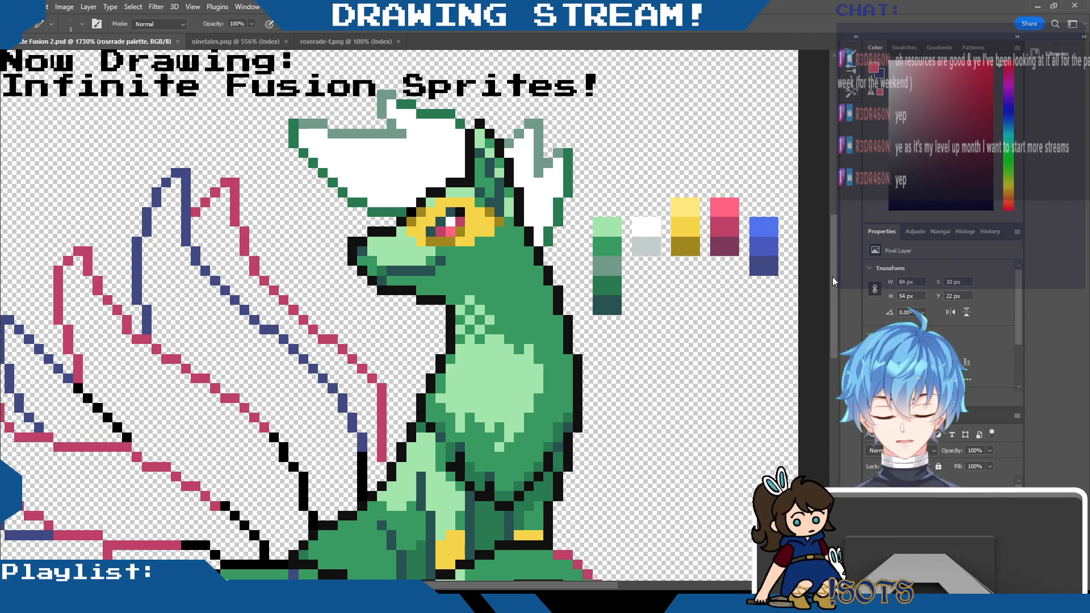
mouse_move(832, 277)
left_mouse_down()
mouse_move(832, 316)
mouse_move(835, 297)
left_mouse_up()
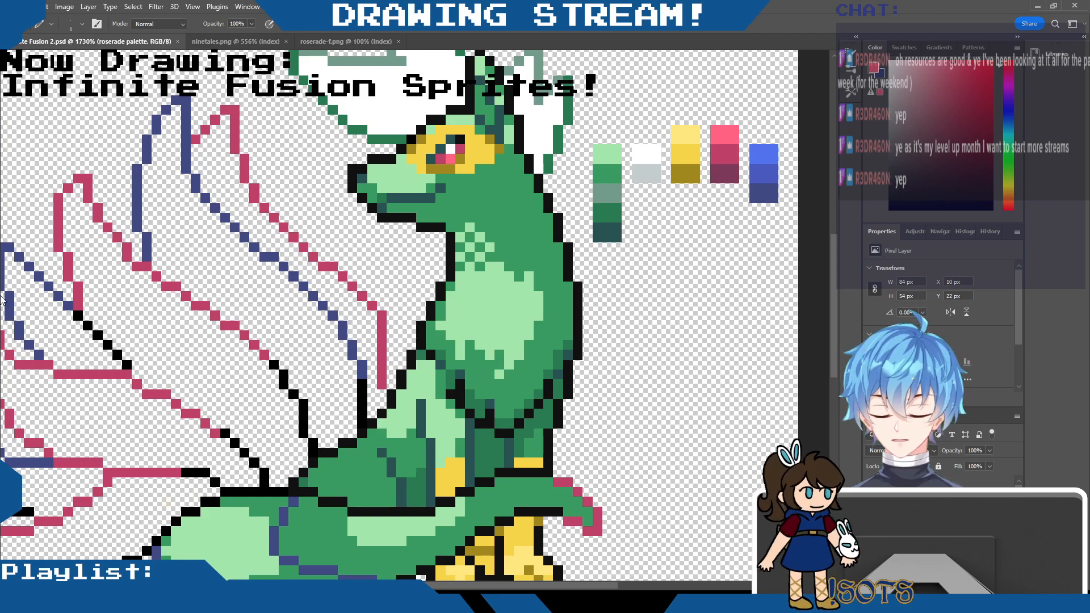
key("i")
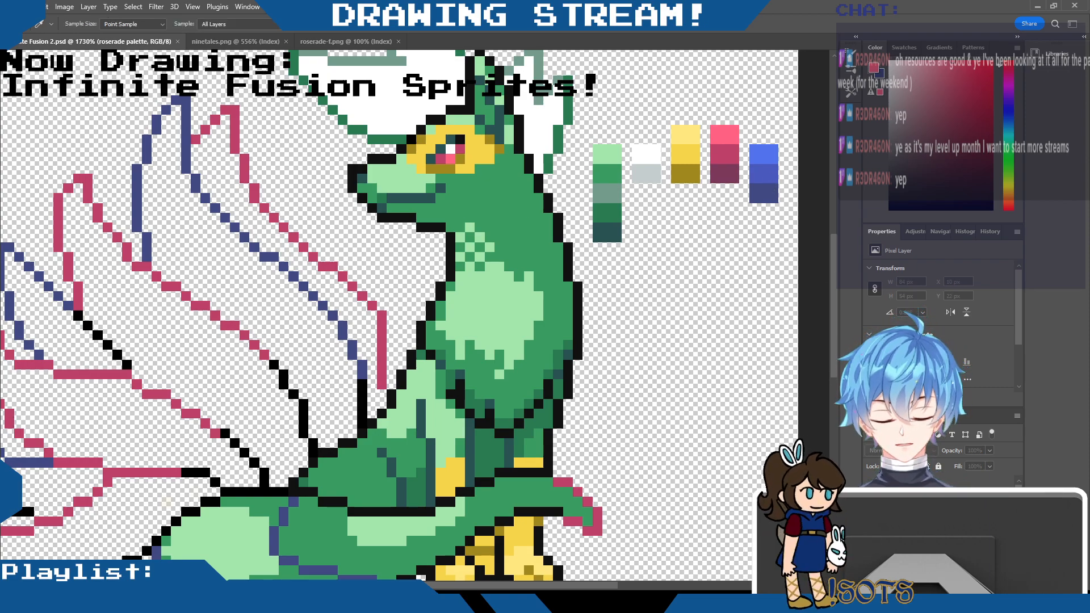
left_click(776, 201)
key("b")
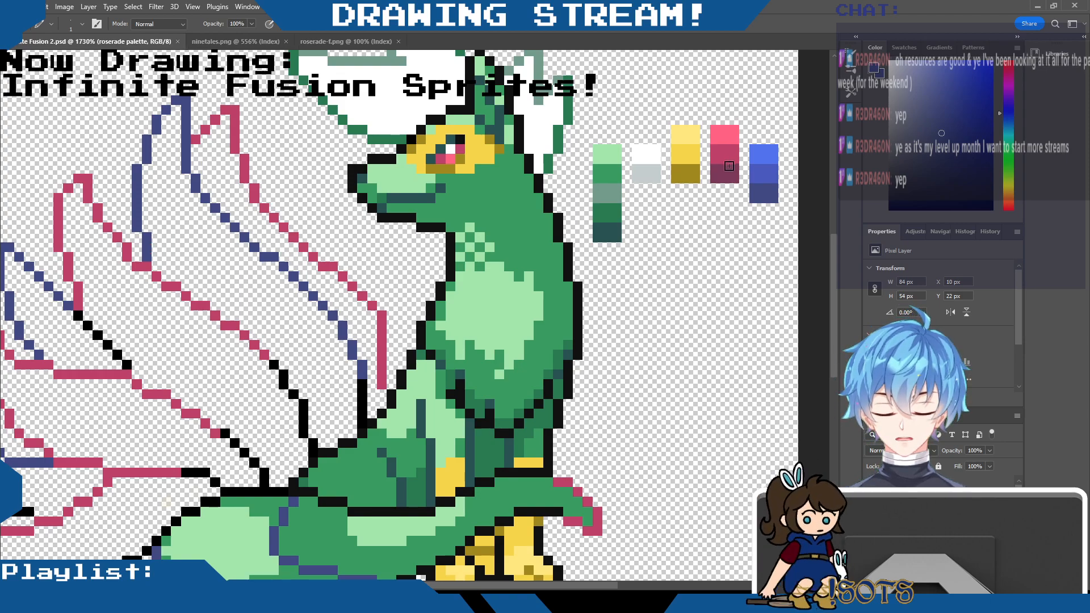
key("i")
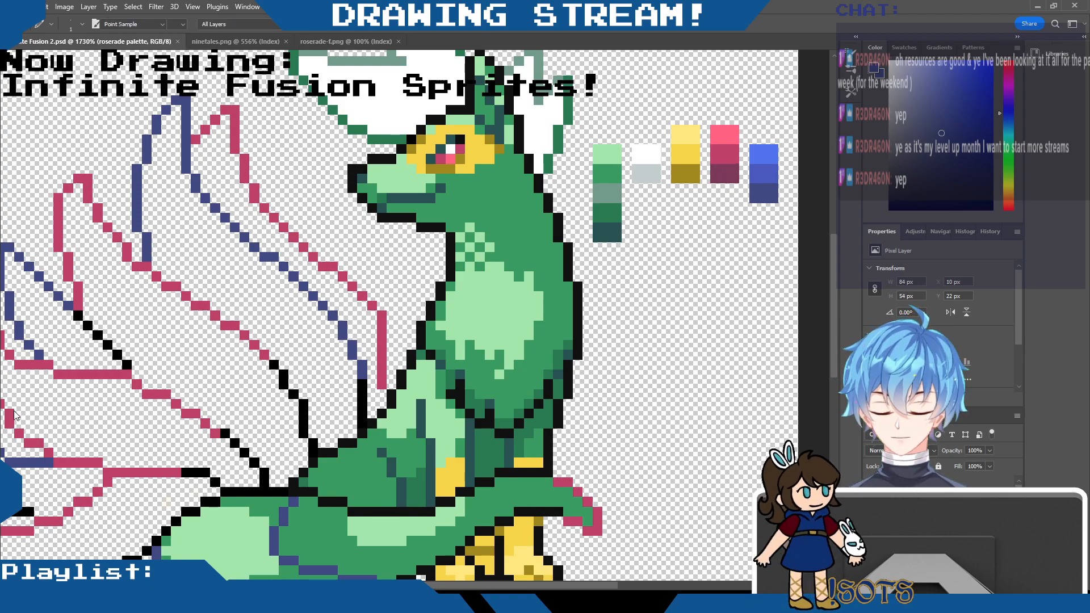
left_click(724, 173, "alt")
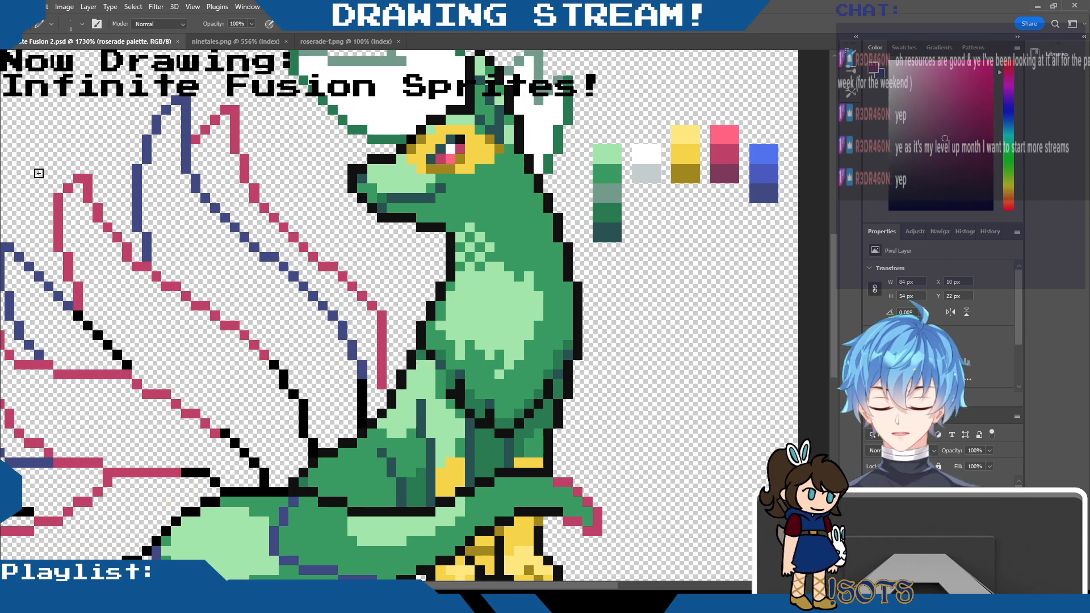
key("g")
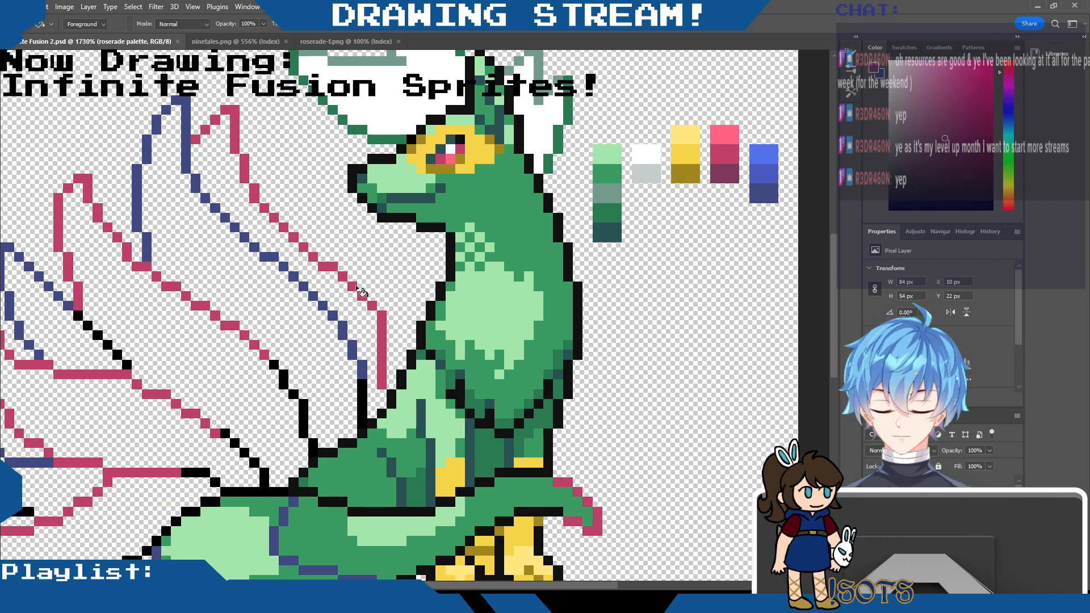
left_click(383, 338)
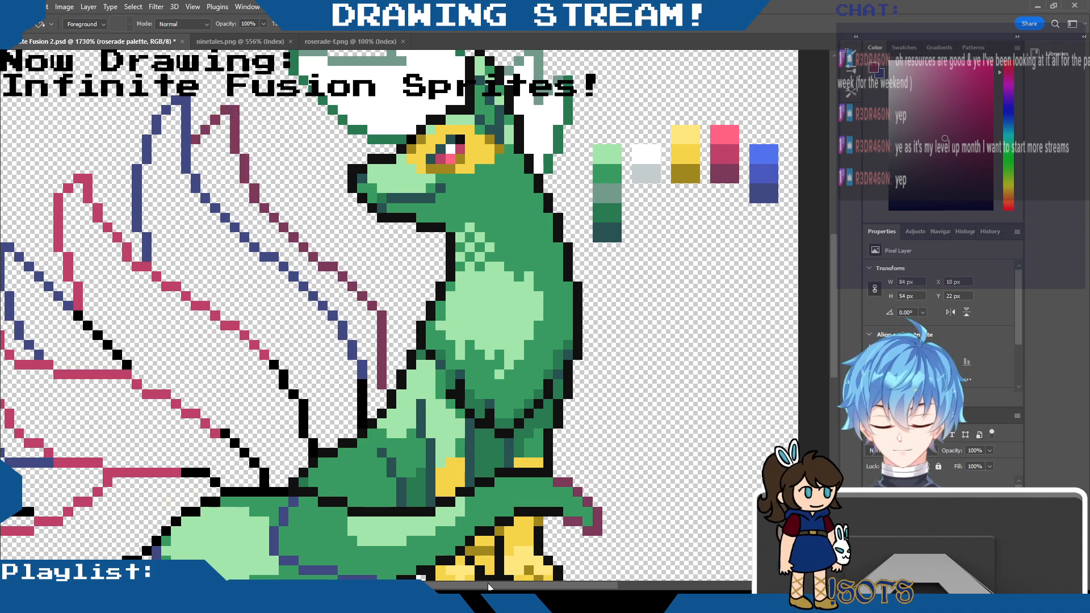
Fill the crimson outline segments of the third tail, along both its edges, with the dark maroon.
left_click_drag(489, 585, 423, 586)
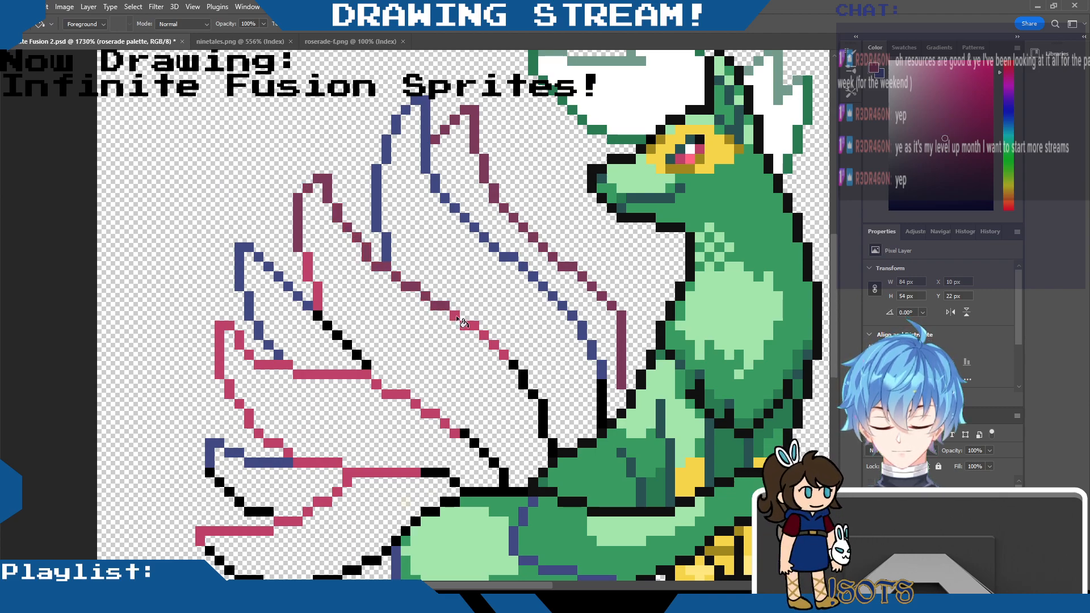
left_click_drag(462, 323, 485, 339)
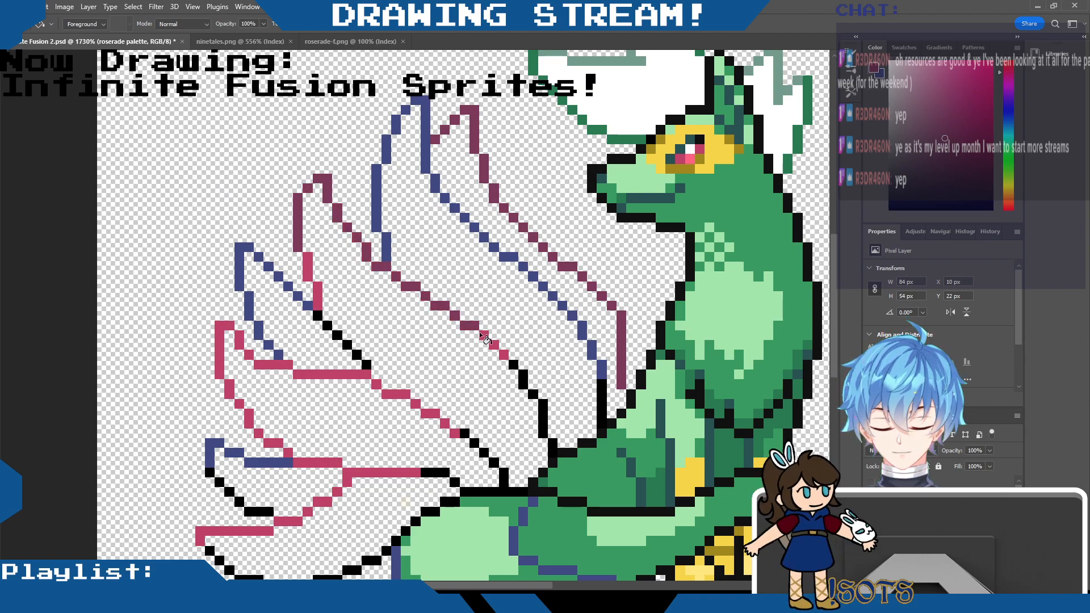
left_click(308, 268)
left_click(317, 297)
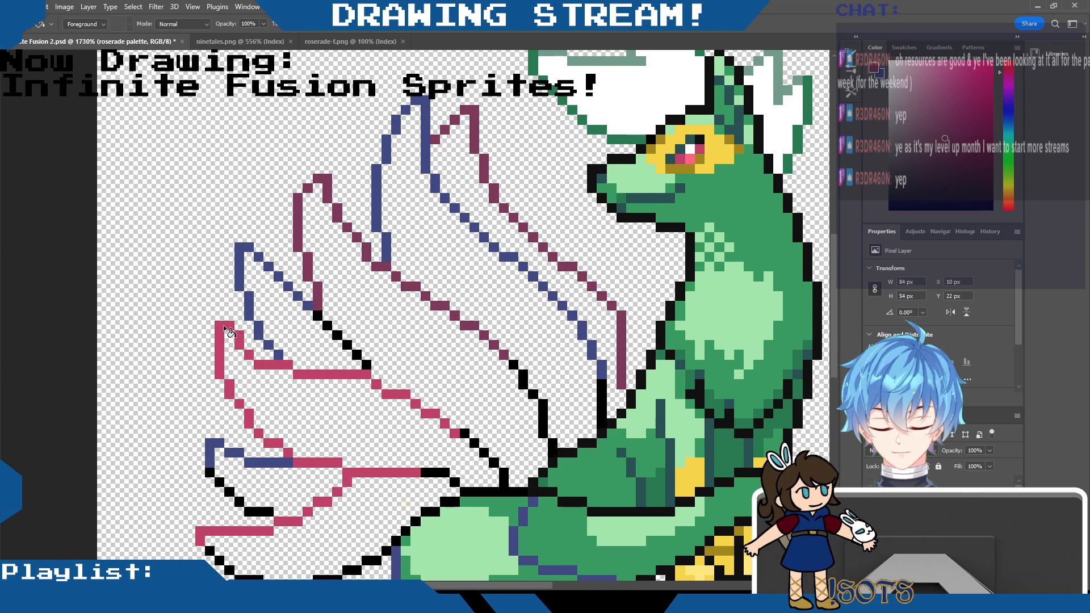
Fill the crimson tip and upper edge of the fifth tail with the dark maroon, segment by segment towards the body.
left_click(284, 363)
left_click(310, 376)
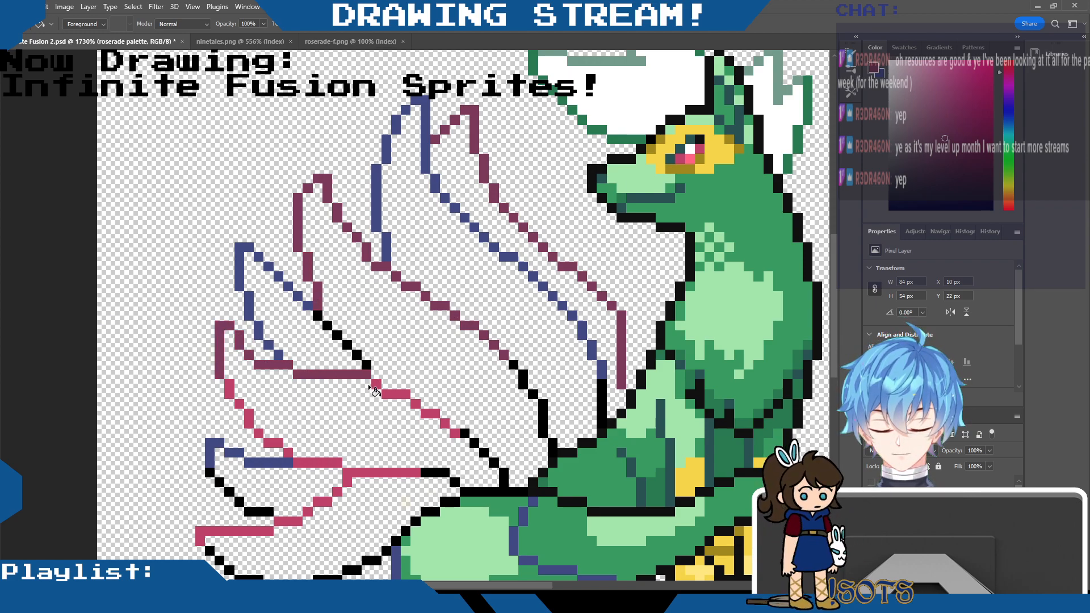
left_click(394, 394)
left_click(421, 409)
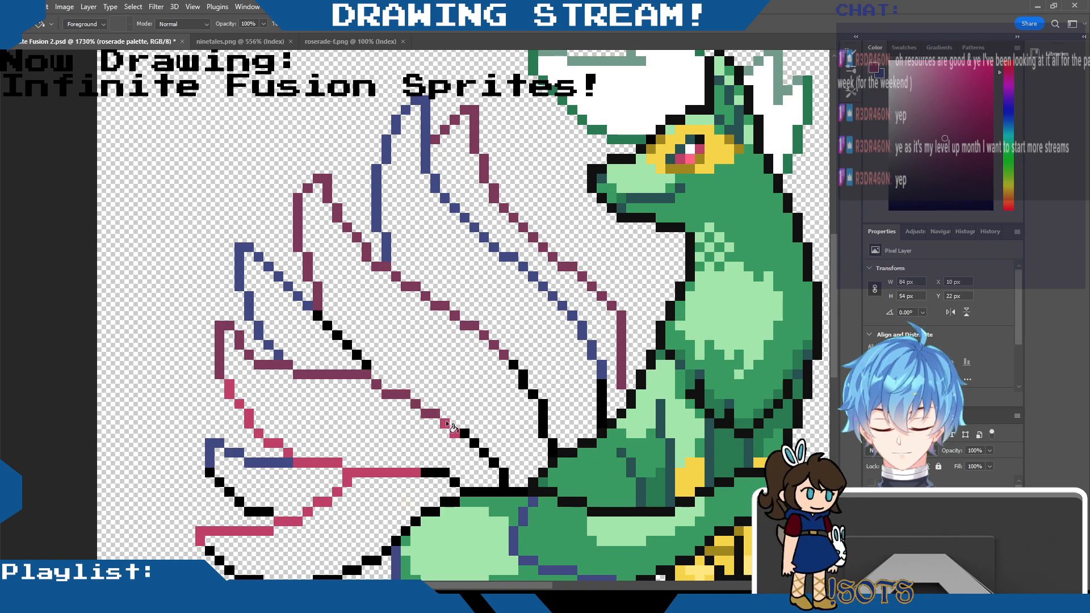
left_click(454, 434)
Fill the remaining crimson segments on the fifth tail's lower edge, around the sixth tail and on the lowest unfilled tail with dark maroon.
left_click(248, 414)
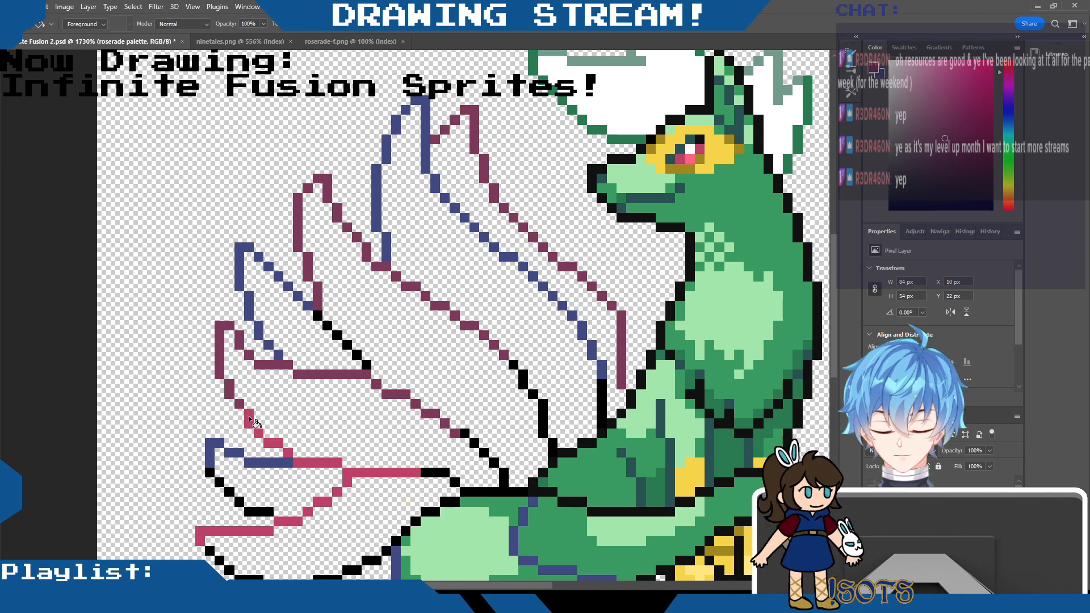
left_click(316, 464)
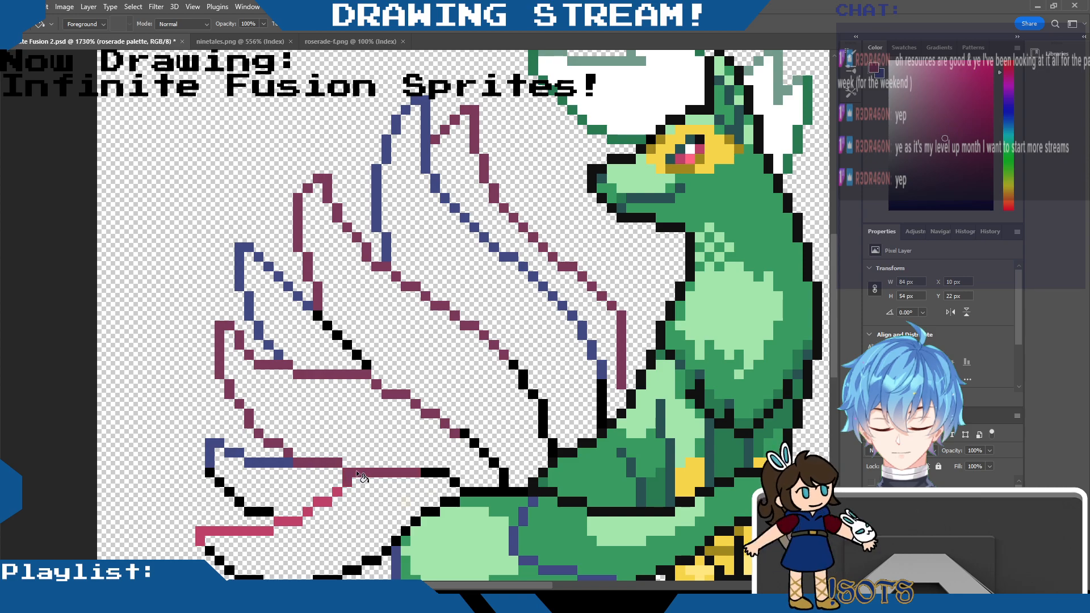
left_click(337, 492)
left_click(319, 502)
left_click(293, 527)
left_click(253, 529)
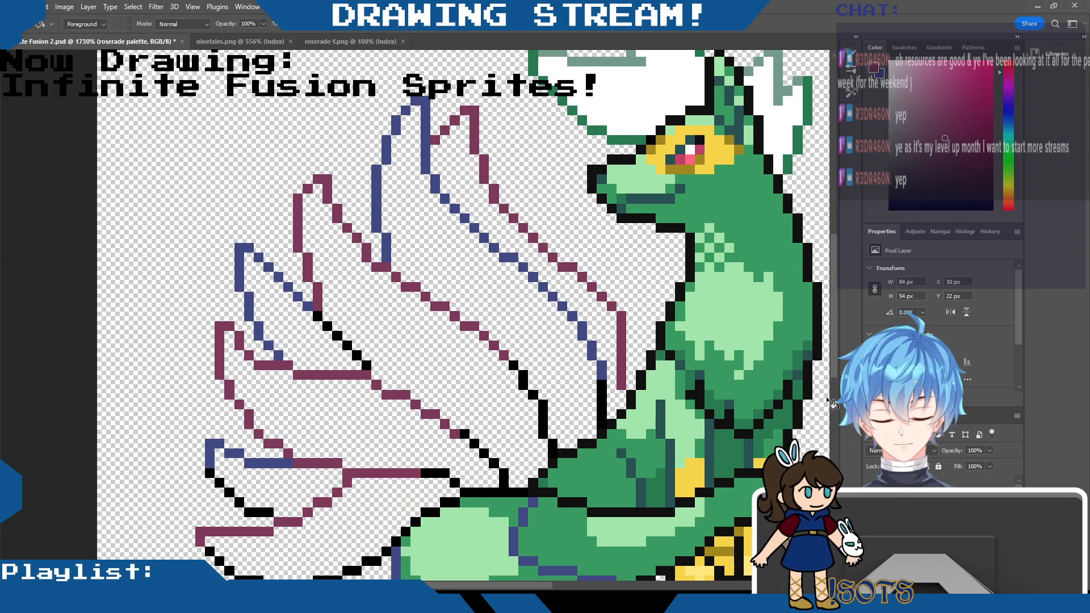
Sample the brightest pink from the palette and fill the light green patch on the upper green tail with it.
scroll(832, 360, "down", 3)
left_click_drag(828, 373, 828, 343)
left_click_drag(498, 589, 562, 589)
left_click_drag(832, 350, 836, 321)
key("i")
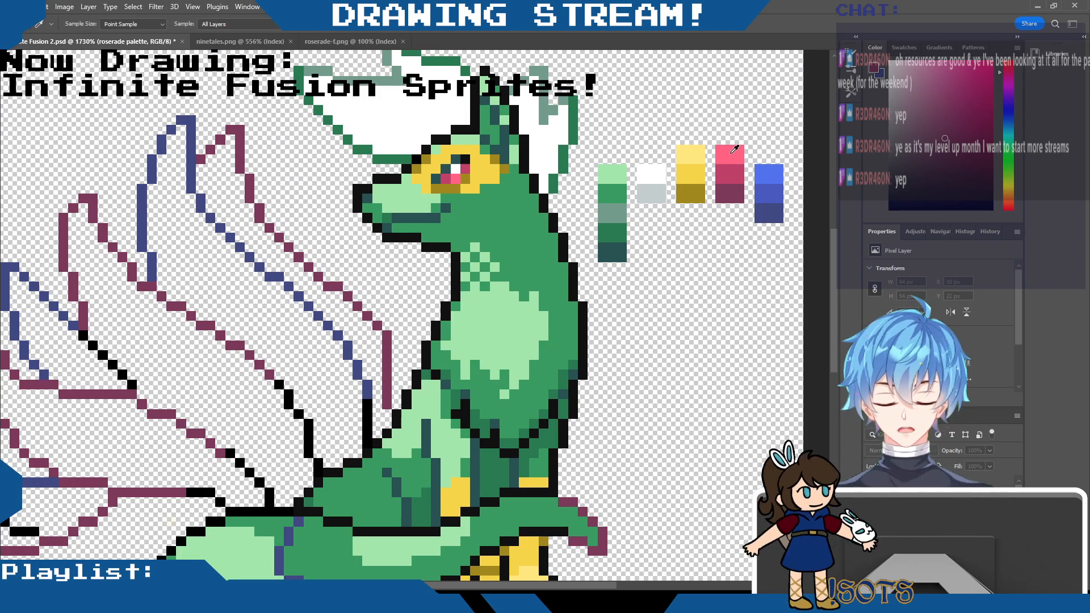
key("g")
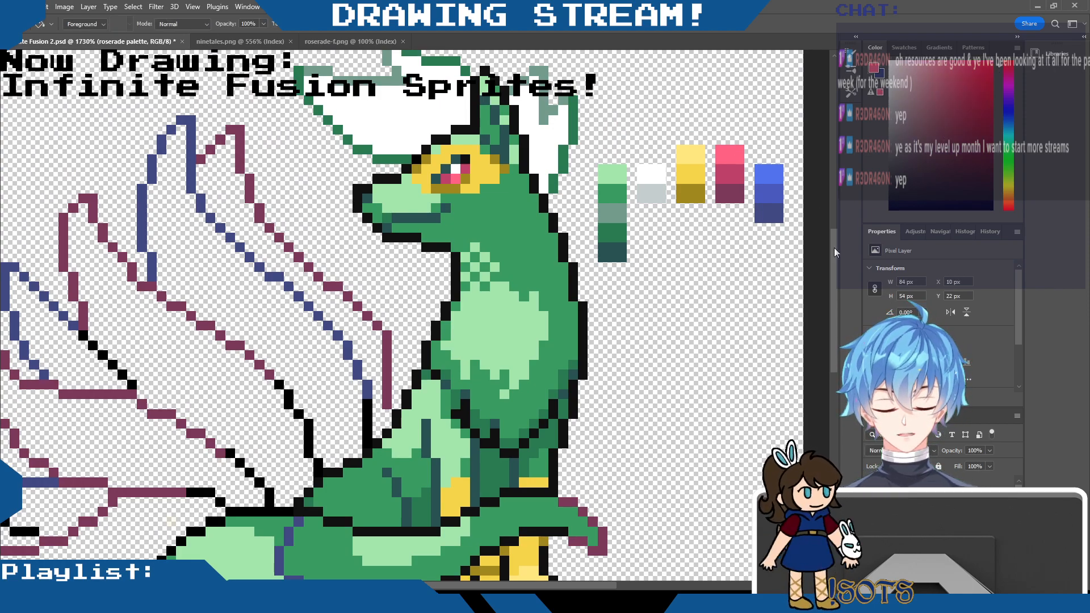
left_click_drag(834, 247, 826, 285)
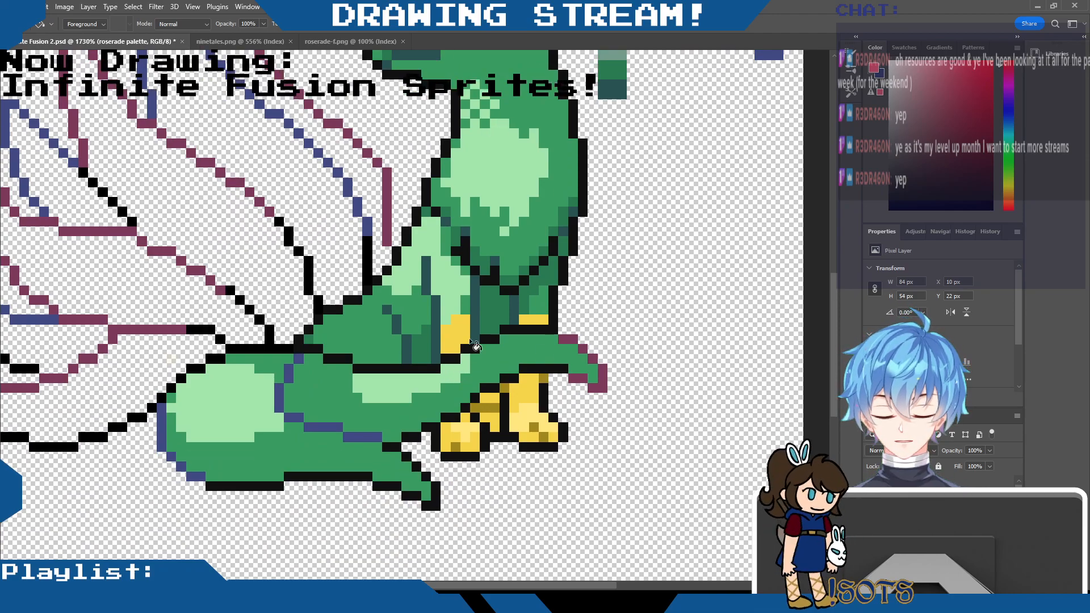
left_click(455, 369)
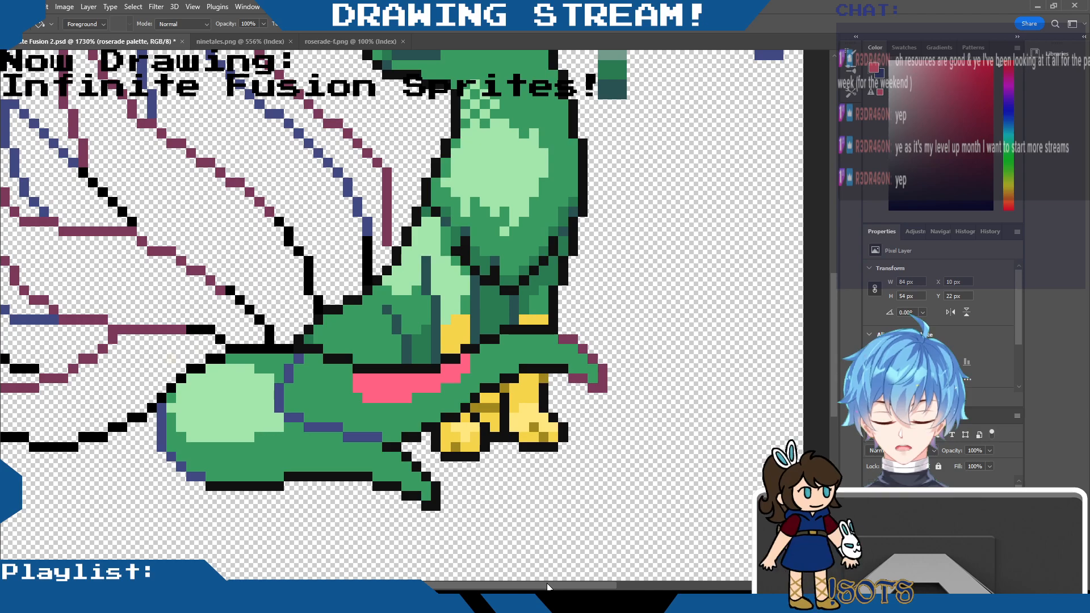
Fill the insides of the four maroon-outlined tails, from the lowest up to the one nearest the body, with the bright pink.
left_click_drag(549, 585, 496, 585)
left_click(309, 364)
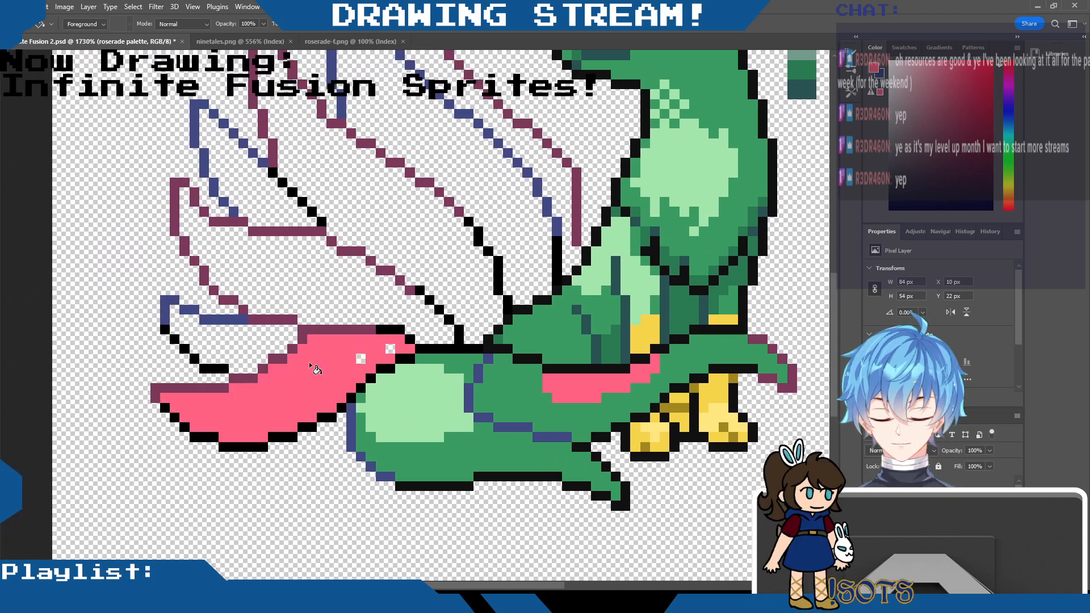
left_click(347, 278)
left_click(414, 235)
left_click(553, 187)
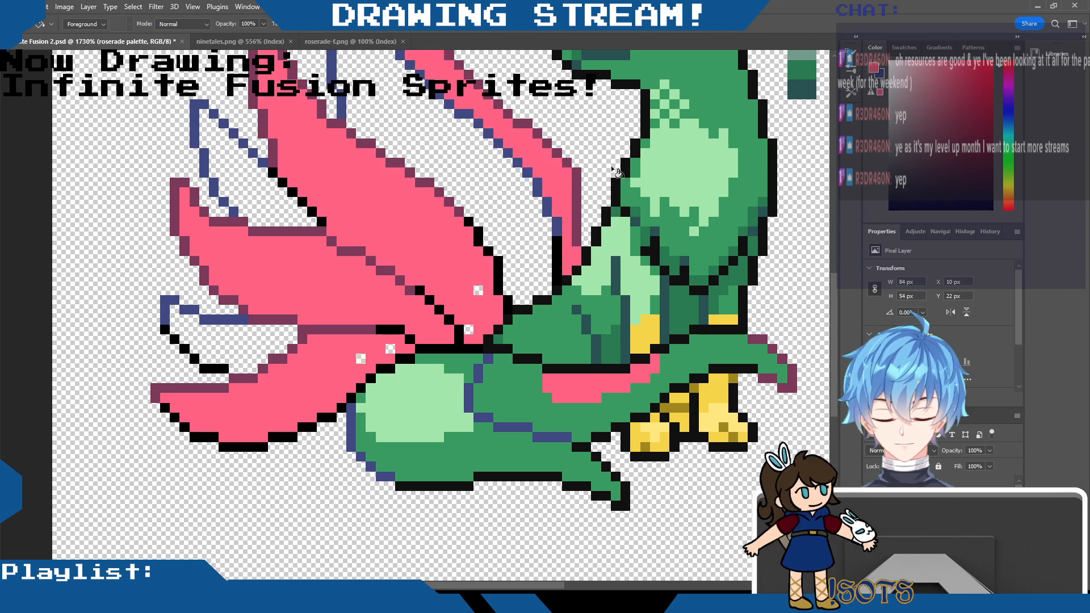
scroll(834, 286, "up", 5)
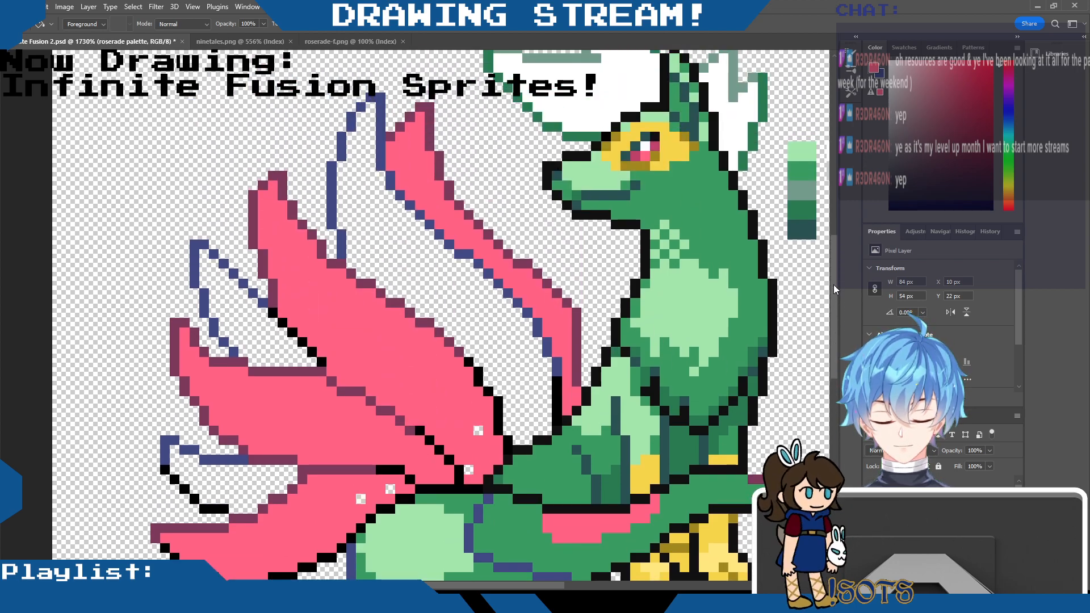
scroll(833, 286, "down", 2)
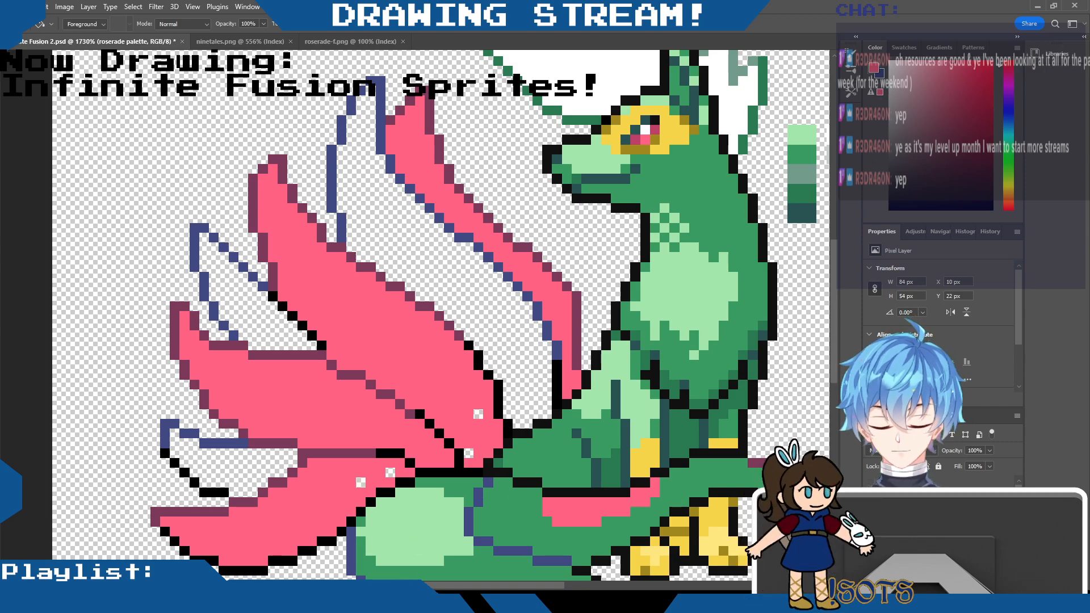
Sample the brightest blue from the palette and fill the insides of the three blue-outlined tails with it.
scroll(447, 590, "right", 3)
scroll(447, 590, "right", 3)
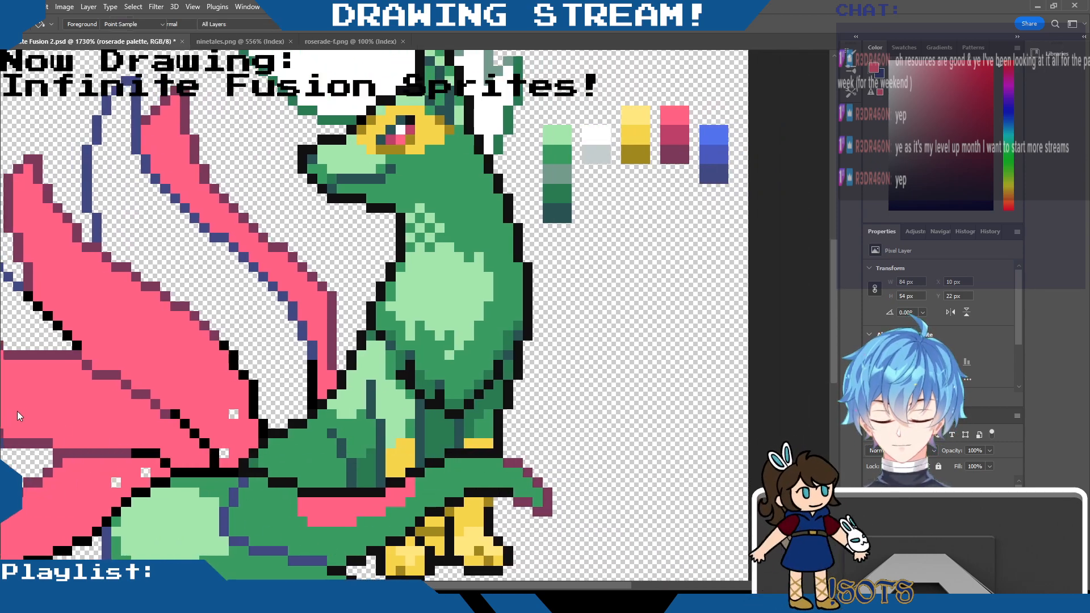
key("i")
left_click(725, 132)
key("g")
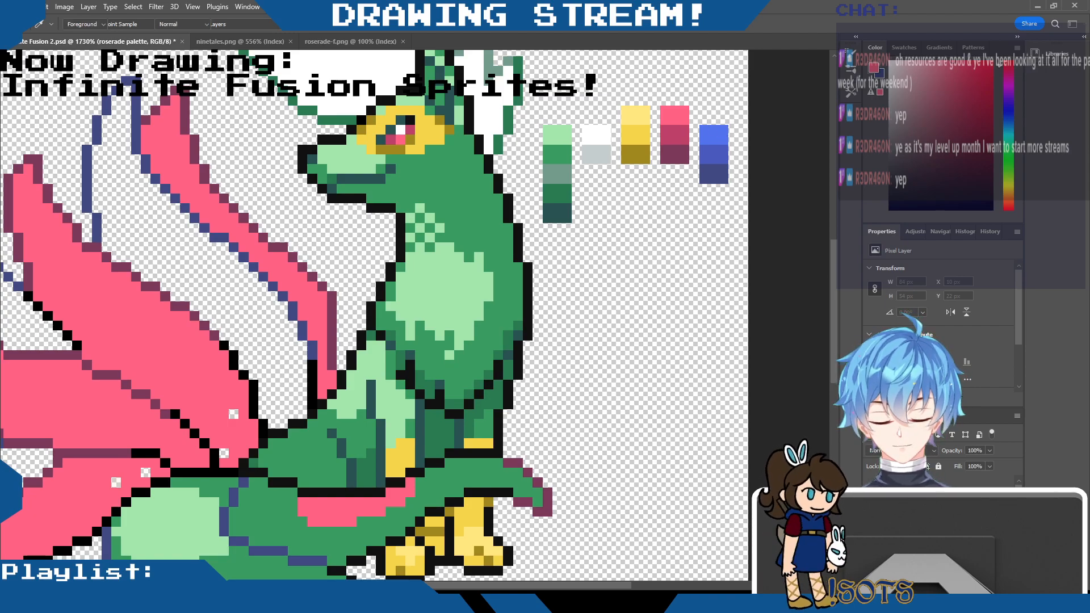
left_click(263, 324)
scroll(424, 549, "left", 8)
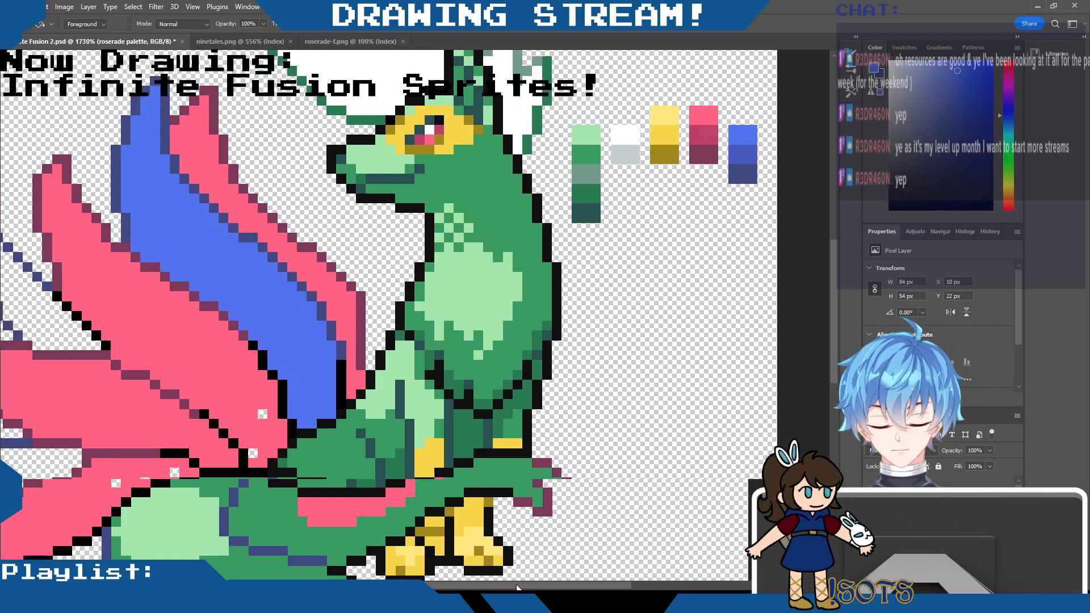
left_click(357, 295)
left_click(363, 477)
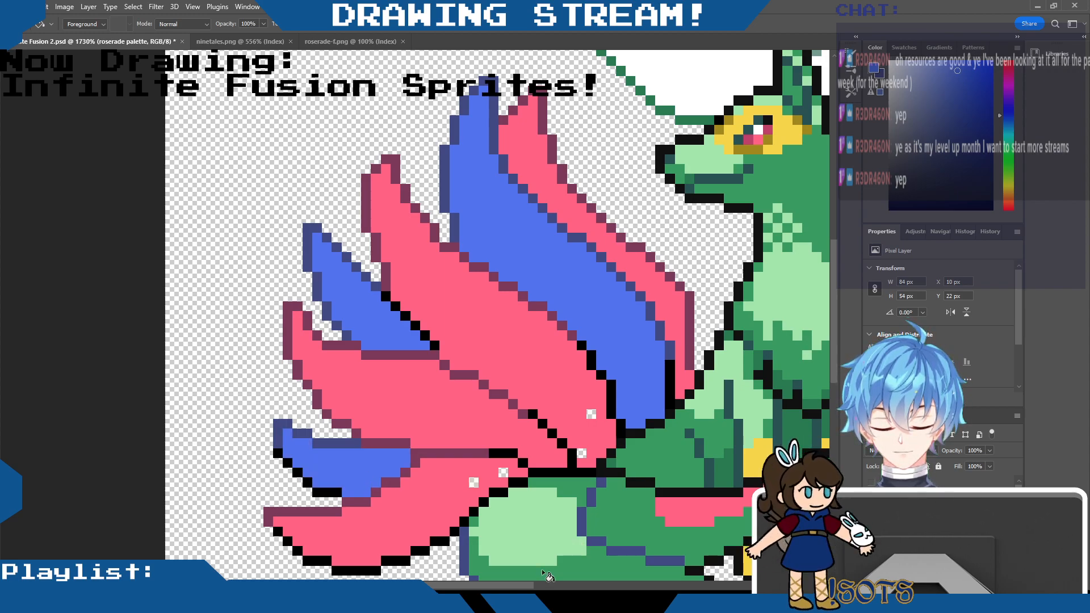
Fill the light green patch on the lower green tail with the bright blue and undo the stray fill on the palette.
scroll(521, 585, "right", 6)
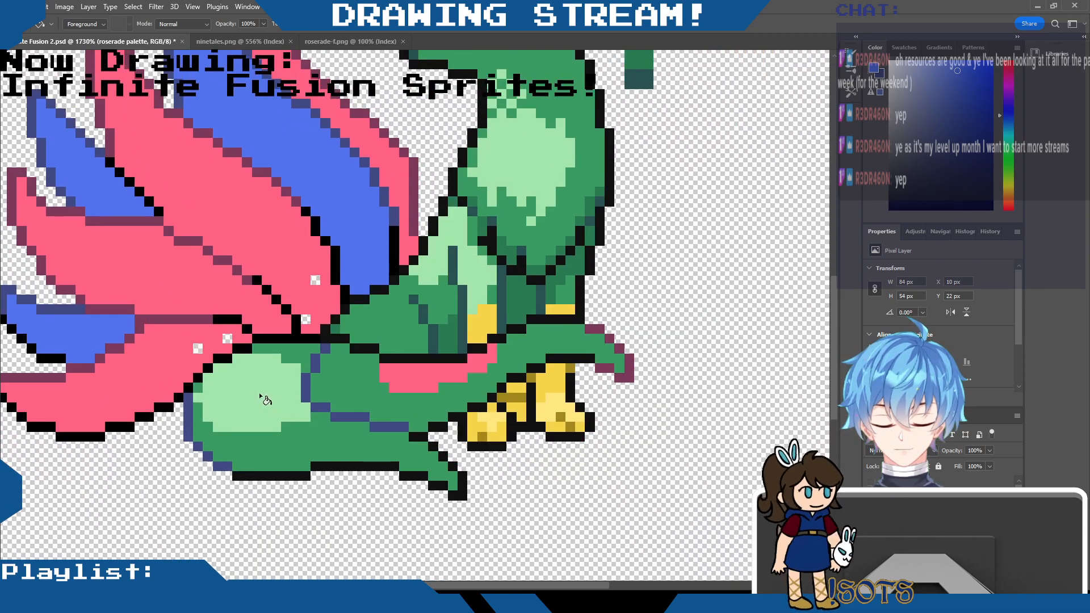
left_click(259, 393)
left_click_drag(833, 301, 833, 279)
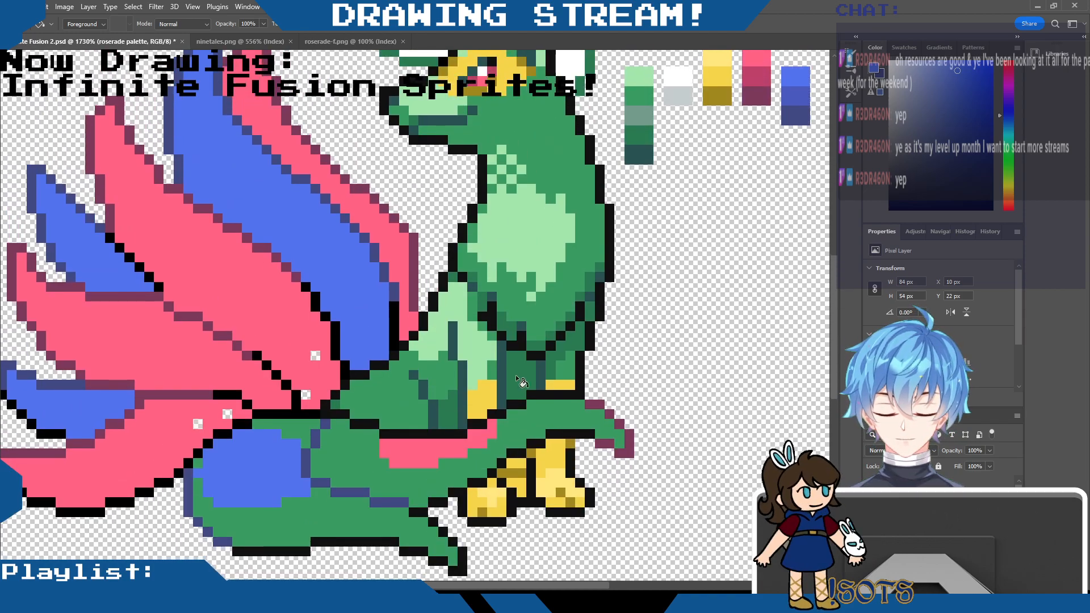
left_click(755, 57)
key("ctrl+z")
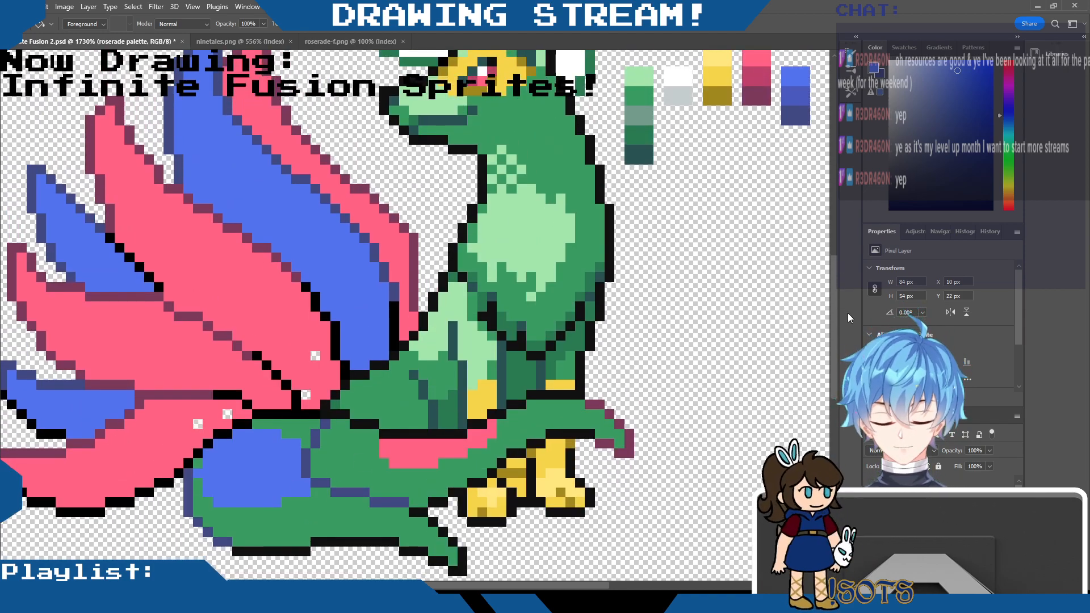
Hide and reshow the roserade palette layer to compare the coloured tails with the original line art, viewing the whole sprite.
left_click_drag(834, 314, 838, 284)
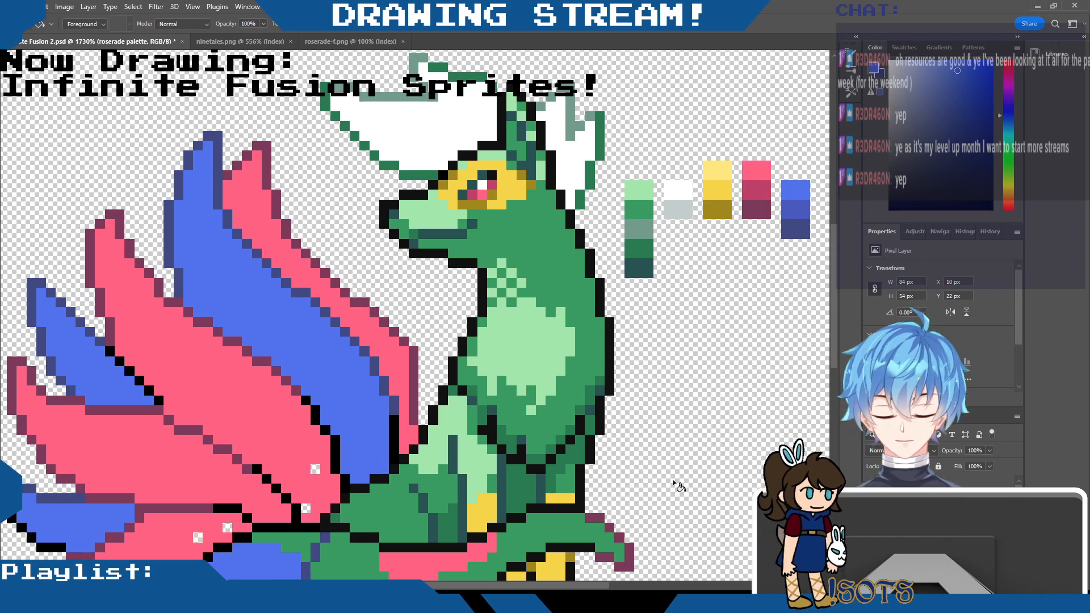
key("ctrl+comma")
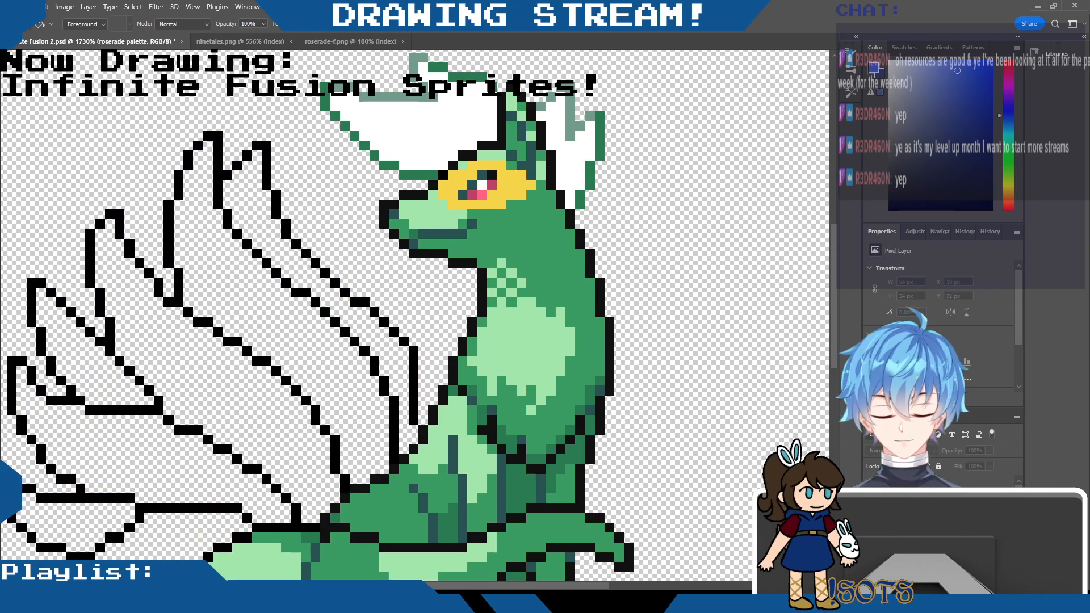
key("ctrl+comma")
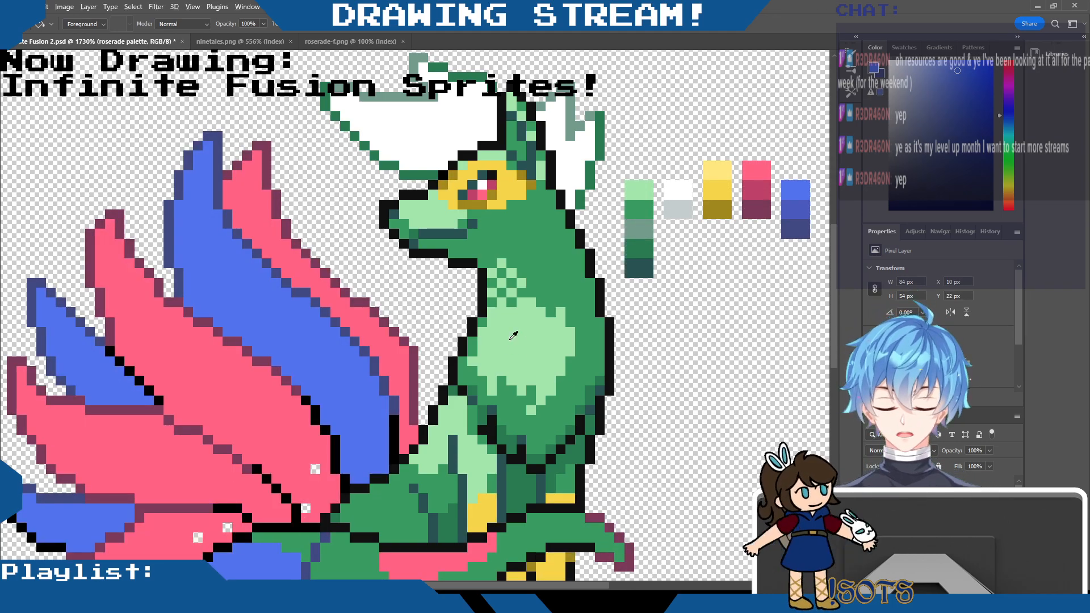
scroll(516, 334, "up", 5)
scroll(520, 339, "down", 7)
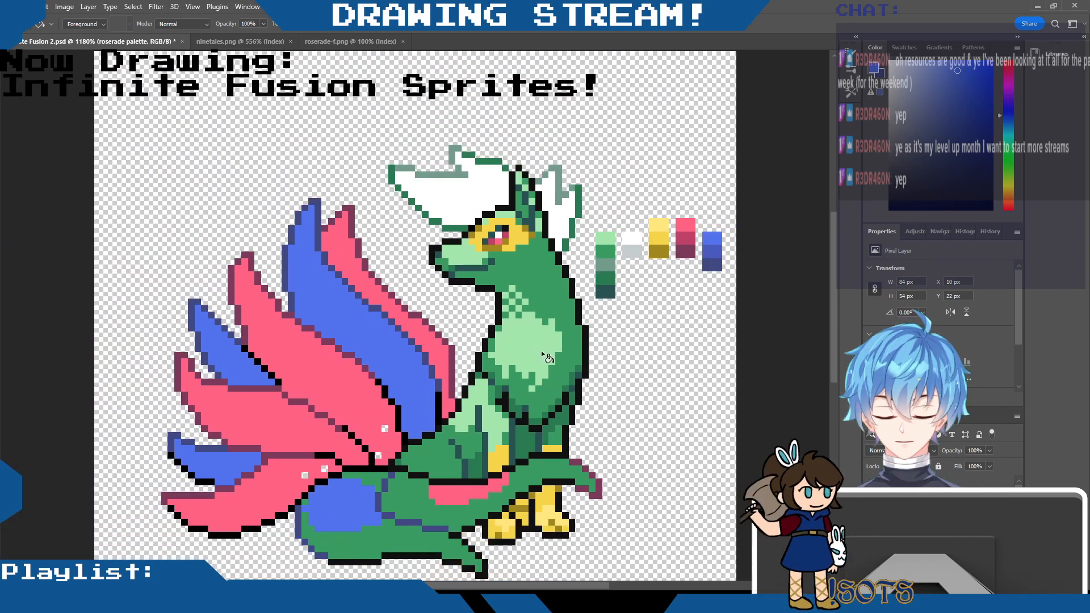
scroll(542, 227, "down", 4)
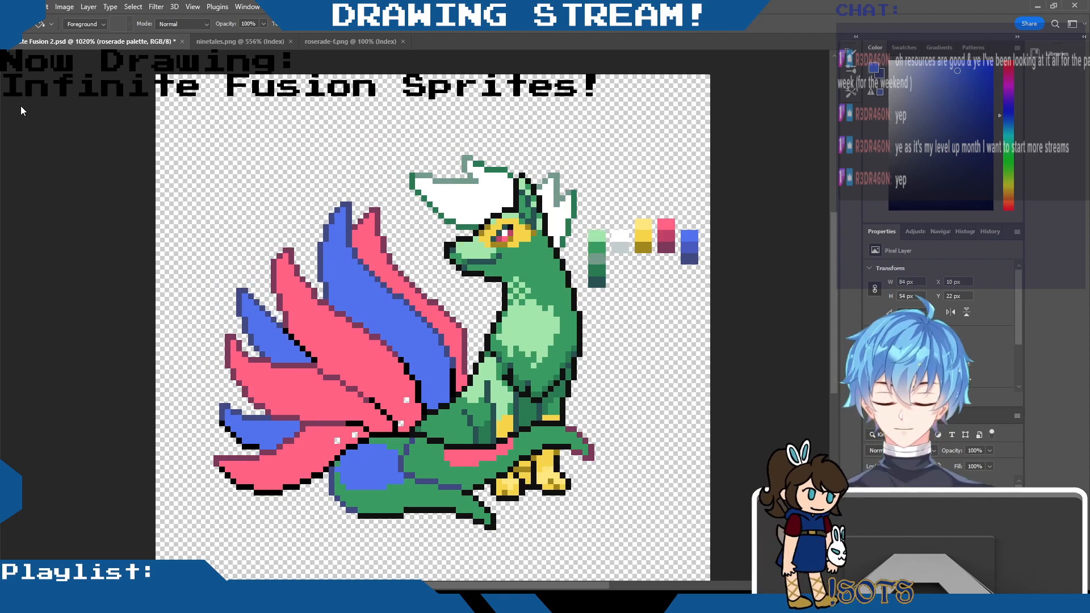
Lasso the coloured sprite on the roserade palette layer, leaving out the colour swatches, and cut the selected pixels.
key("l")
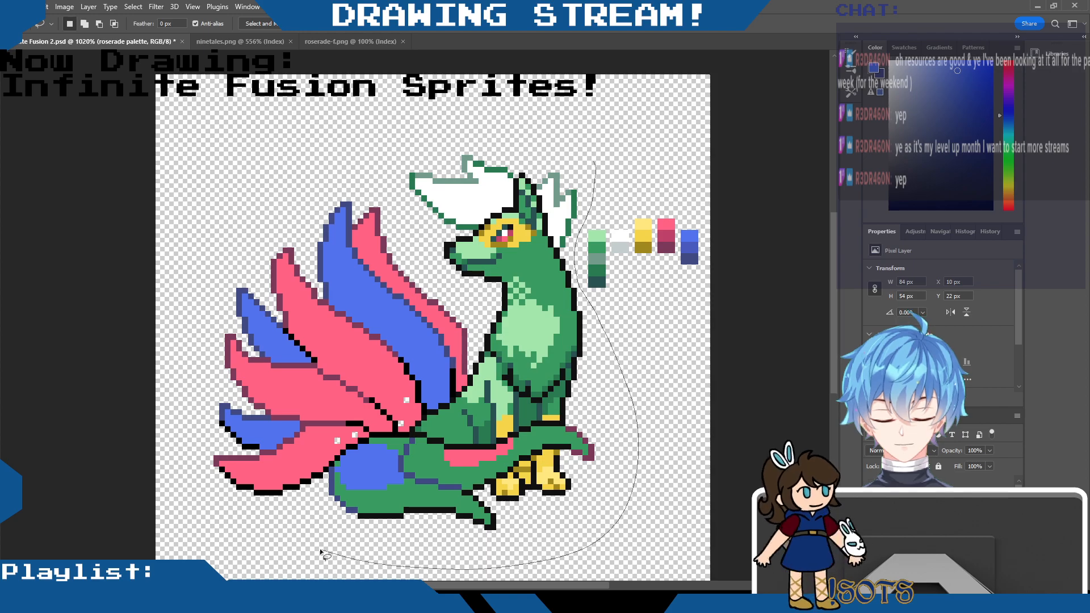
left_click_drag(596, 154, 595, 151)
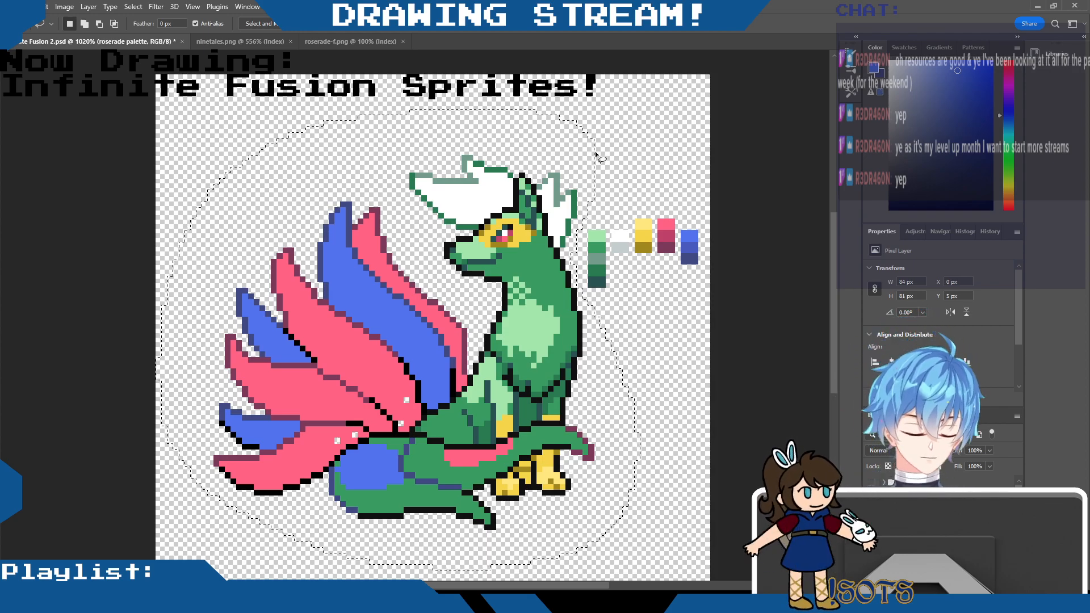
key("ctrl+x")
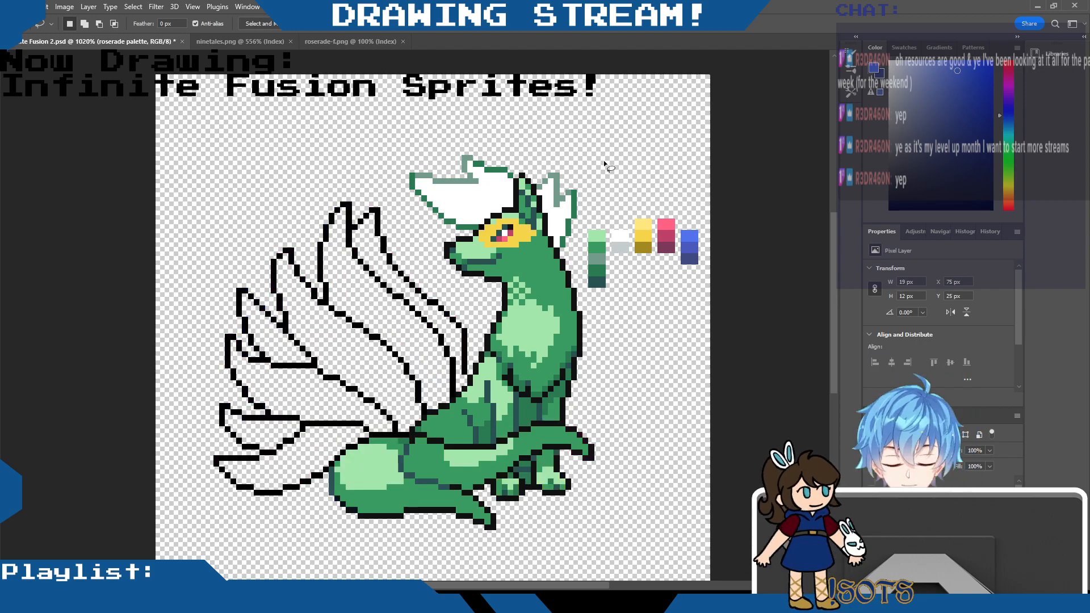
Paste the cut colouring above the rosetails layer, align it with the sprite's line art and merge it down into rosetails.
left_click(931, 533)
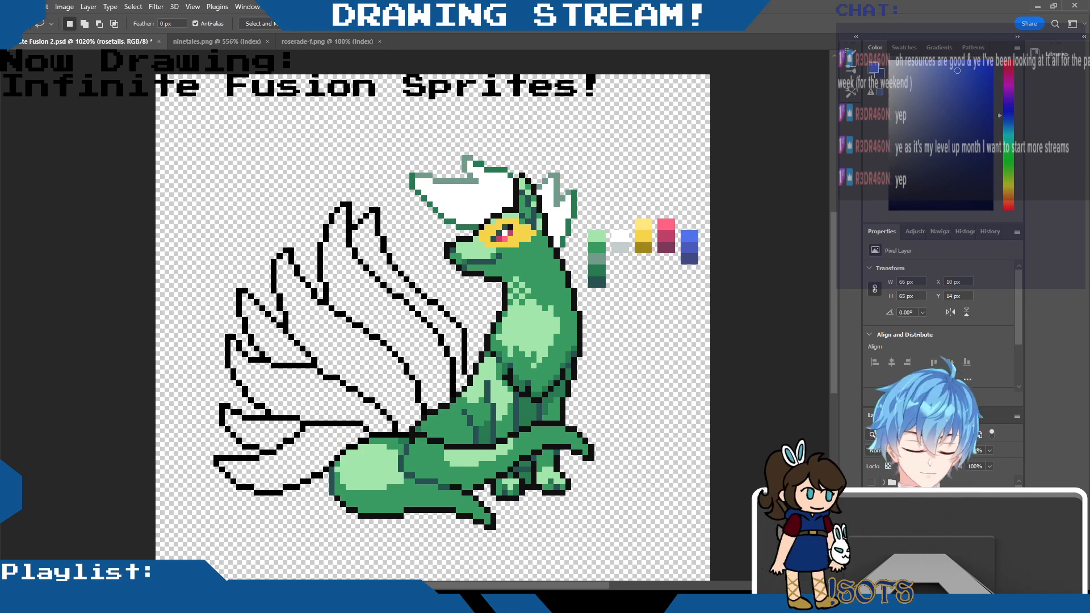
key("ctrl+v")
key("v")
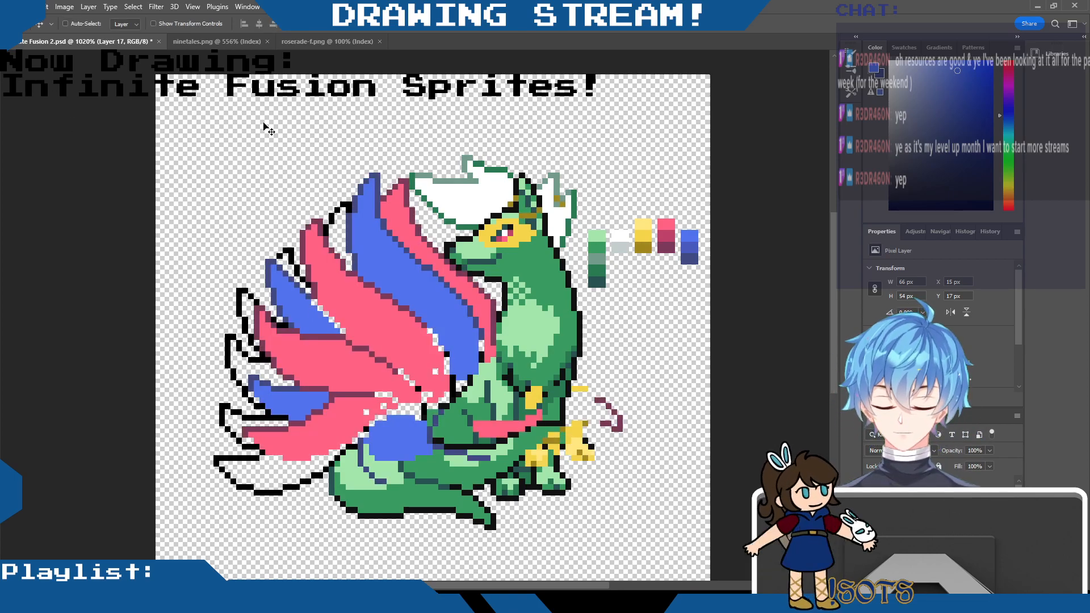
mouse_move(548, 344)
left_mouse_down()
mouse_move(508, 344)
mouse_move(519, 369)
left_mouse_up()
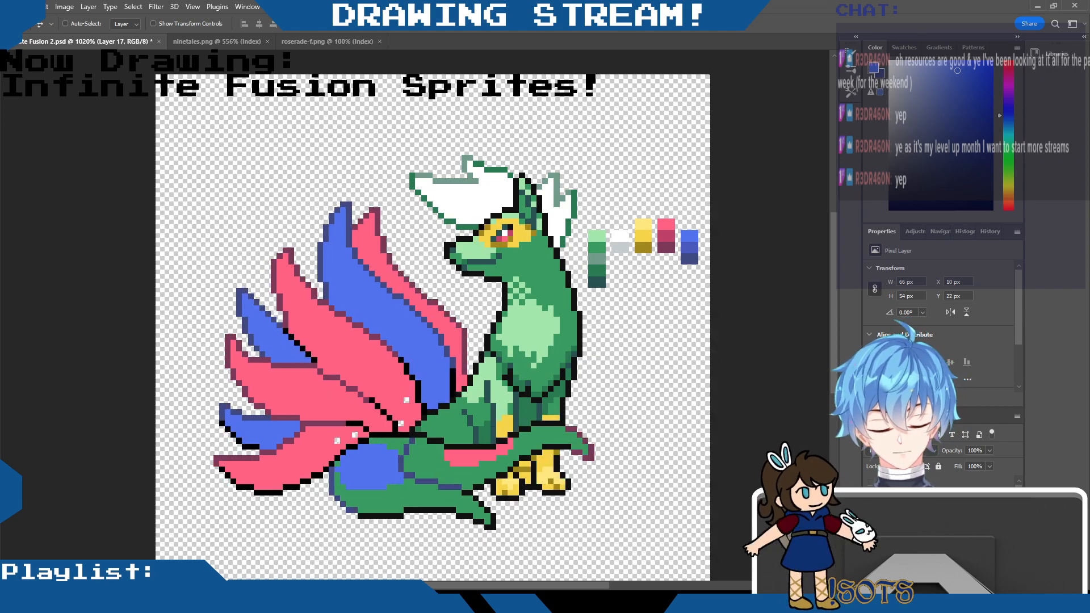
key("ctrl+e")
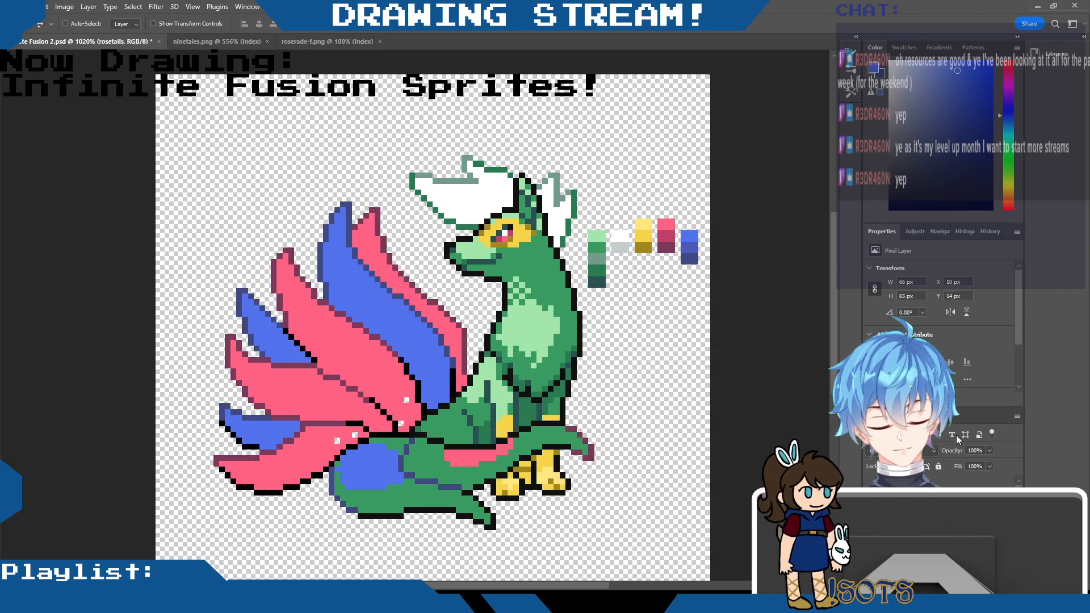
left_click(871, 514)
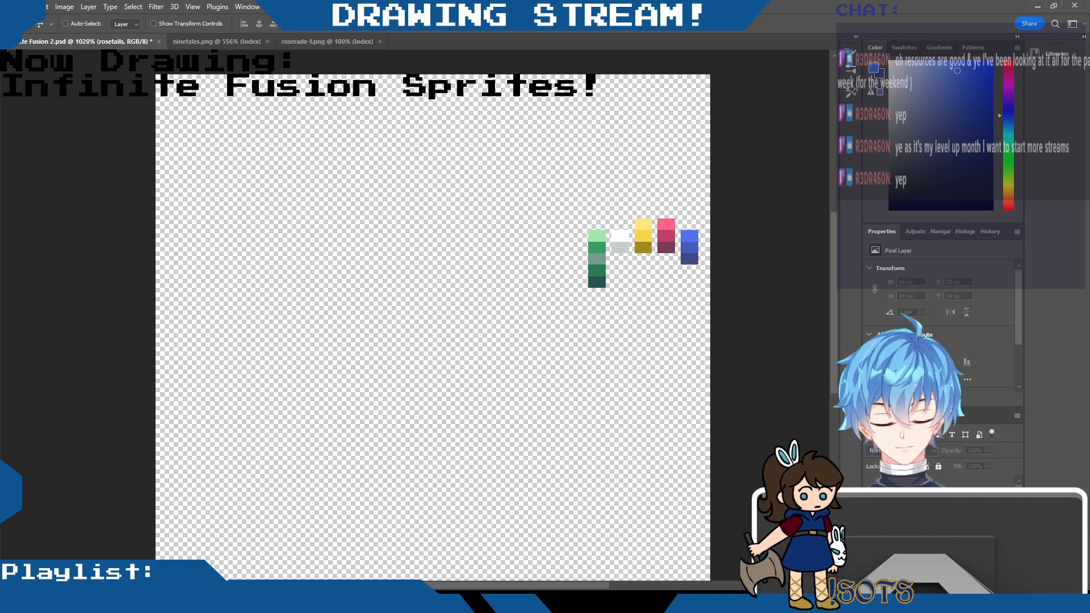
left_click(871, 513)
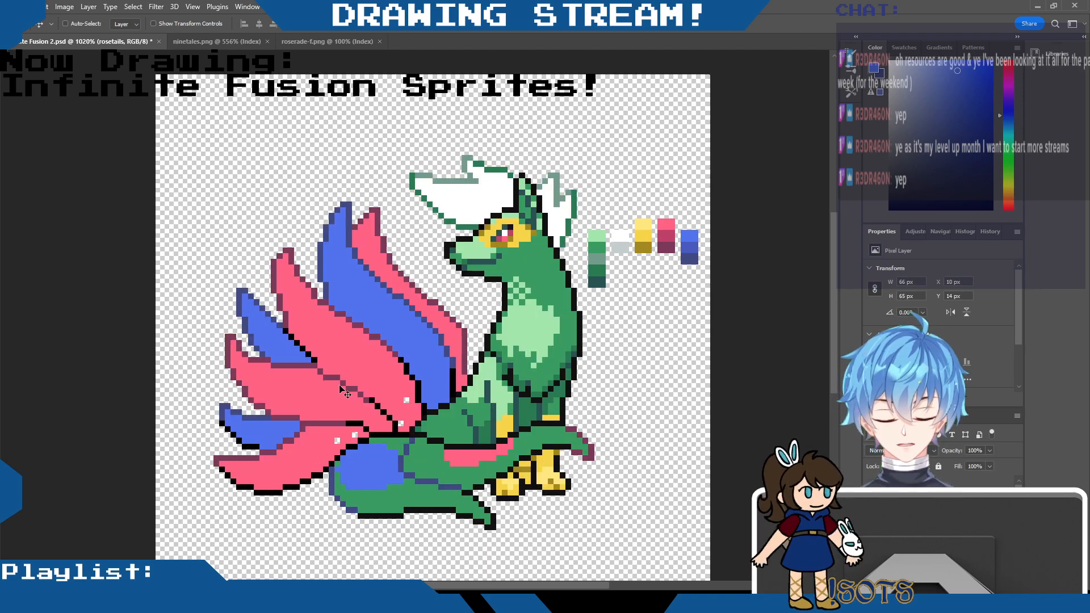
Sample the bright pink from the palette and fill the four leftover unpainted spots near the bases of the pink tails.
scroll(264, 397, "up", 2)
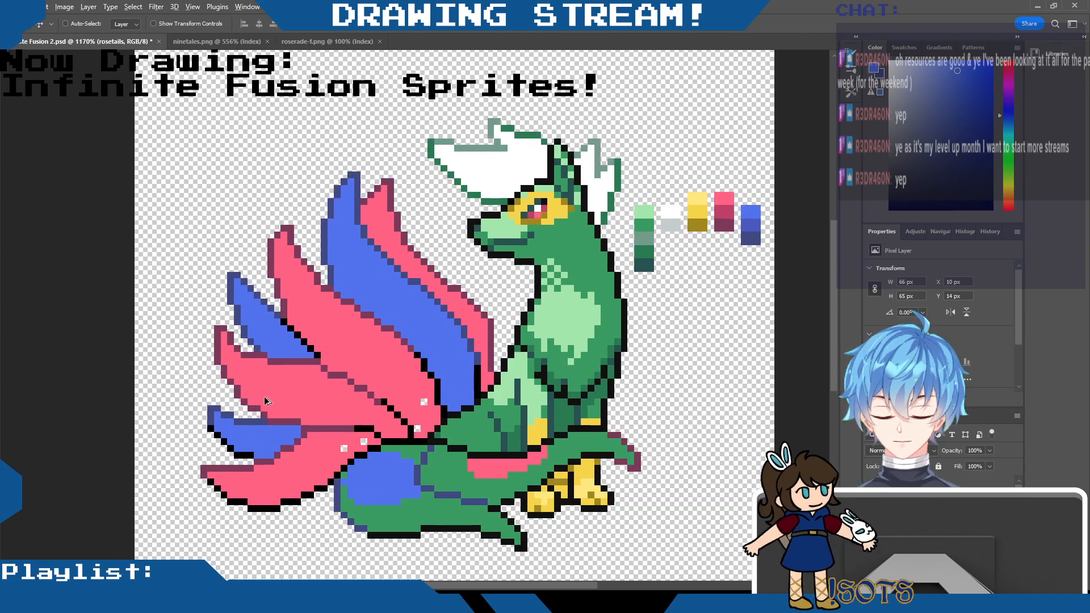
key("i")
left_click(761, 204)
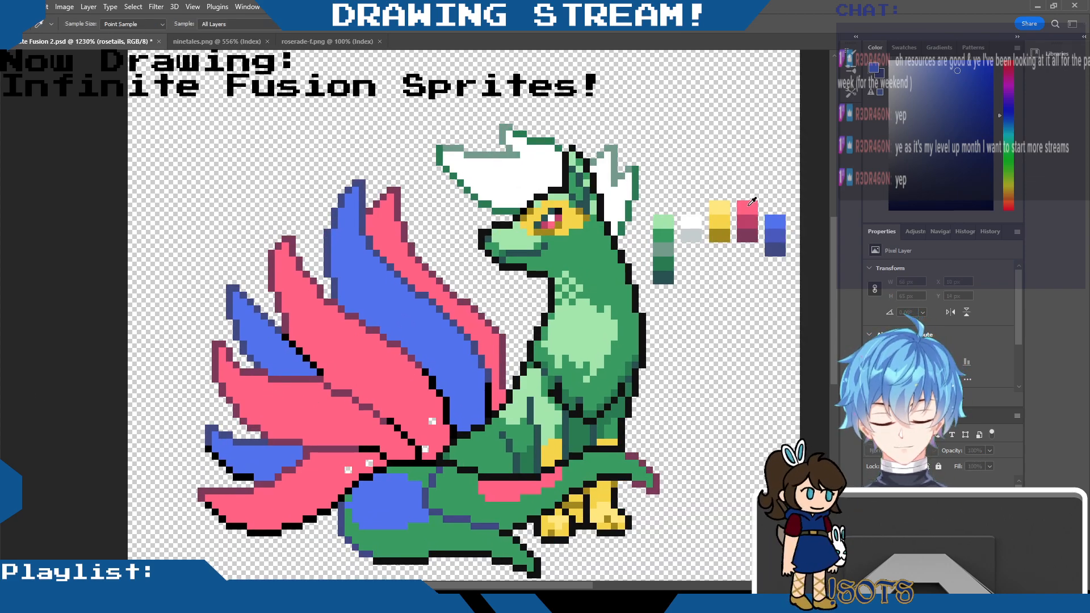
key("v")
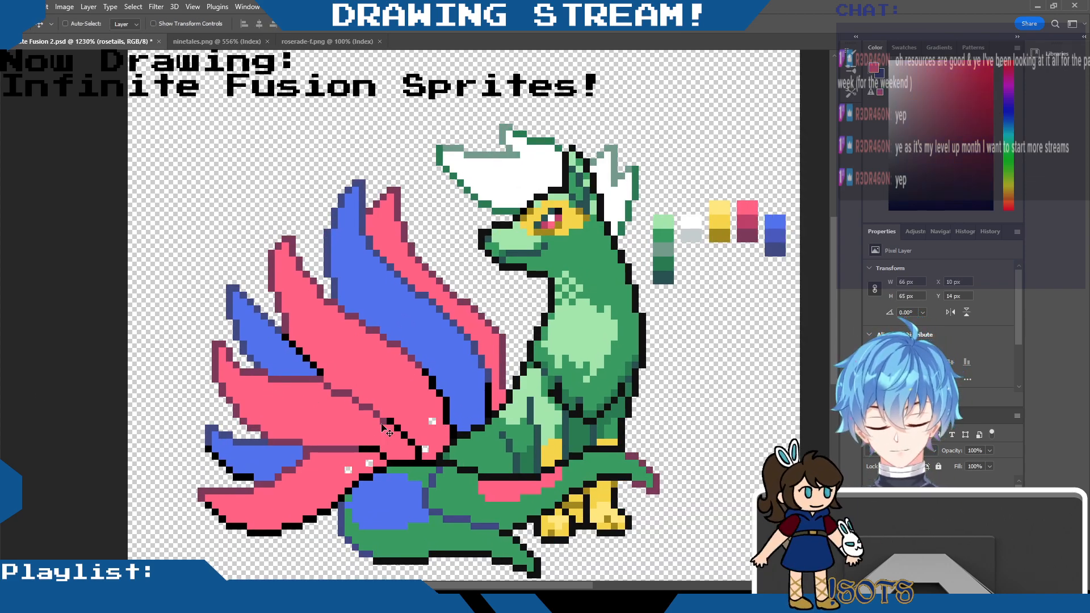
key("g")
left_click(432, 421)
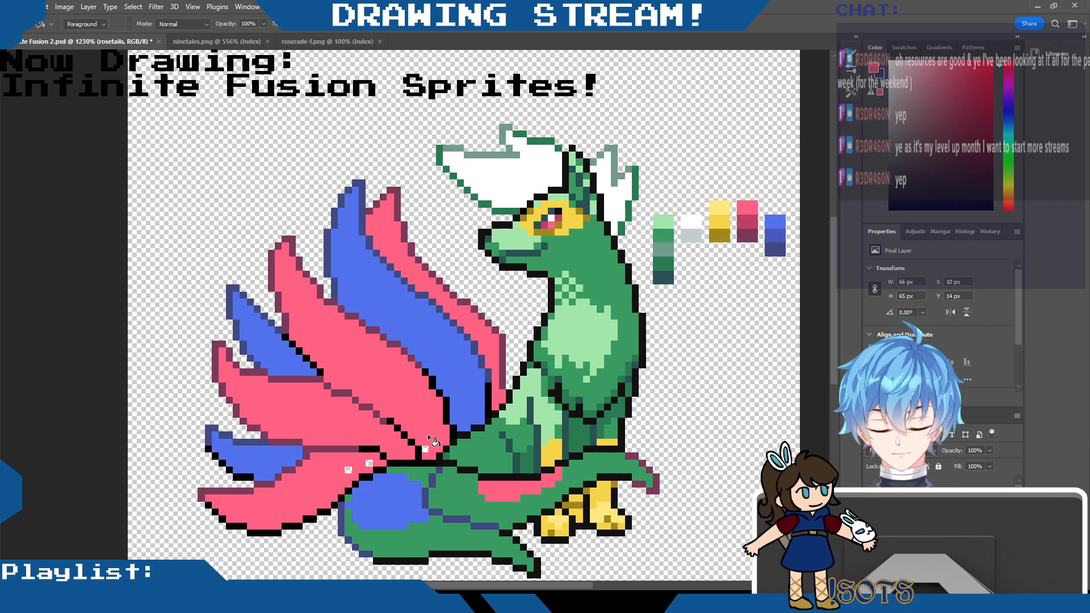
left_click(425, 449)
left_click(369, 464)
left_click(348, 470)
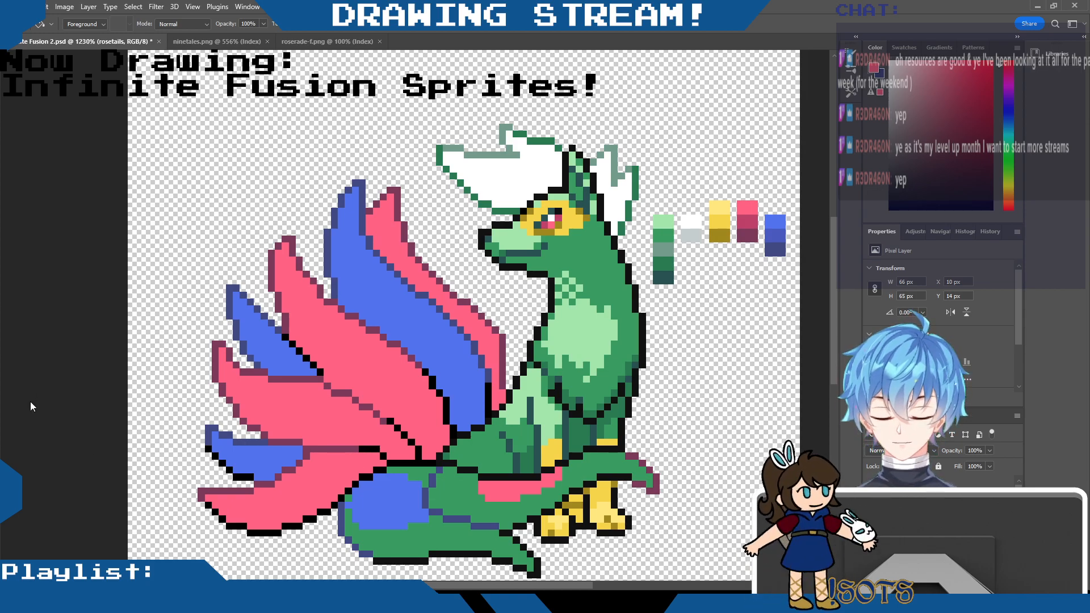
Sample the palette's middle pink and fill the green area of the curled front tail with it.
key("i")
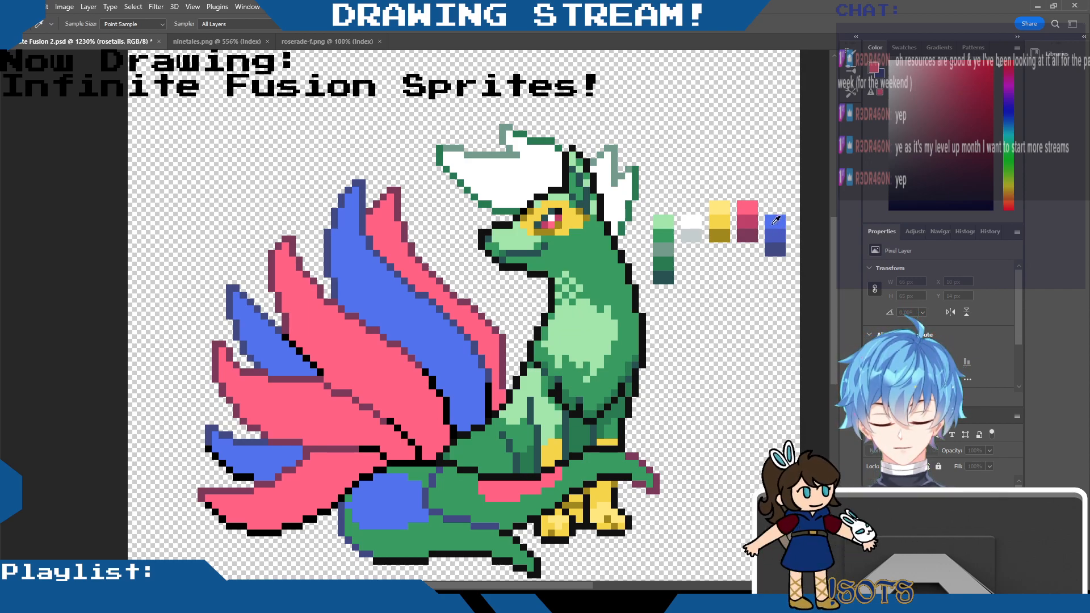
key("g")
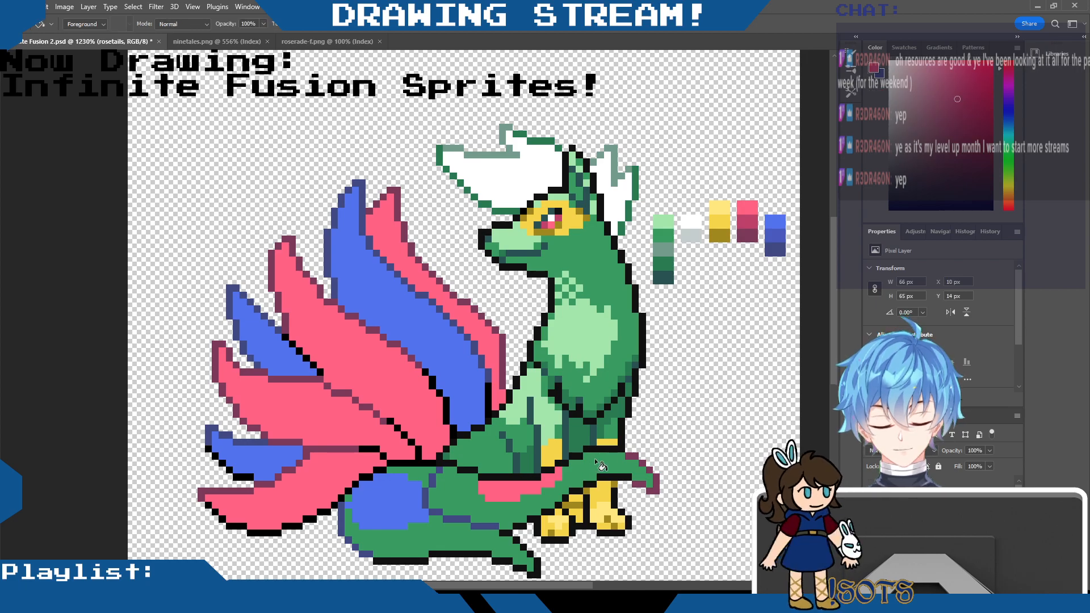
left_click(608, 464)
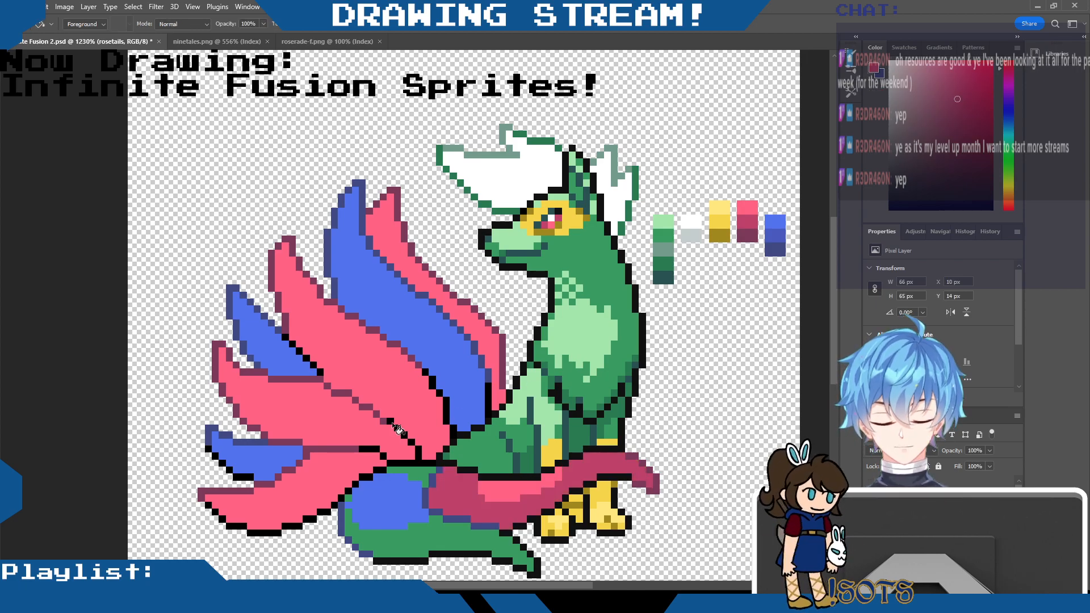
Sample the palette's middle blue and fill the green area around the bright blue patch on the lower front tail.
key("i")
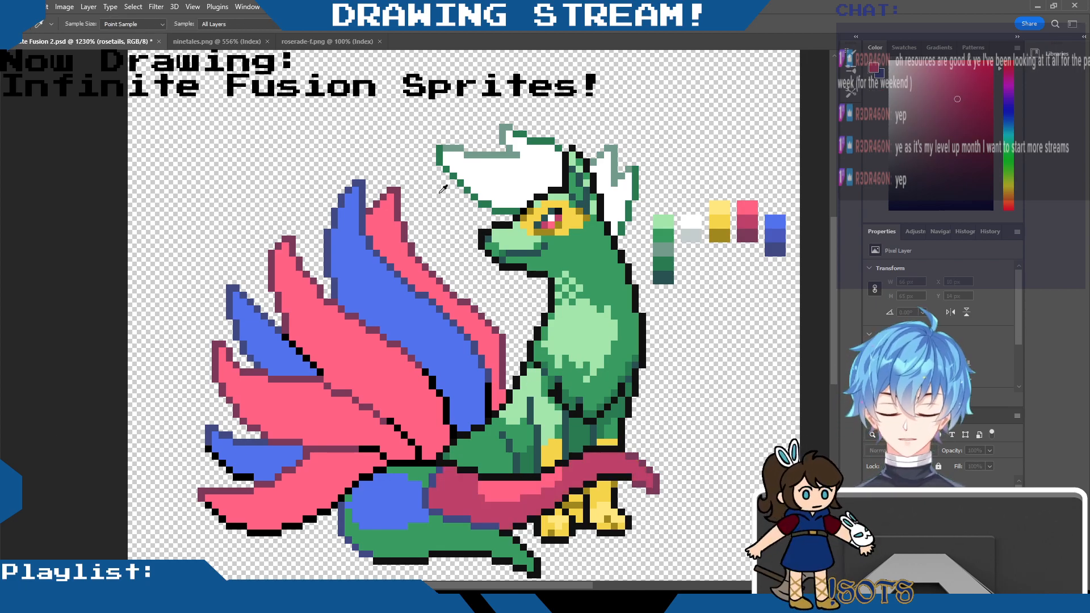
left_click(779, 230)
key("g")
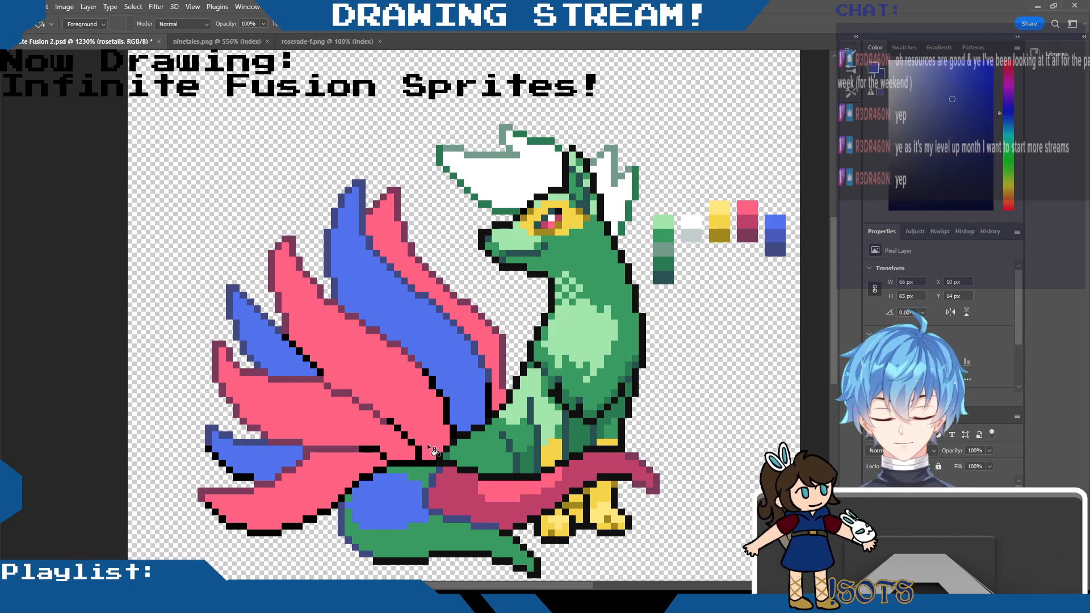
left_click(392, 501)
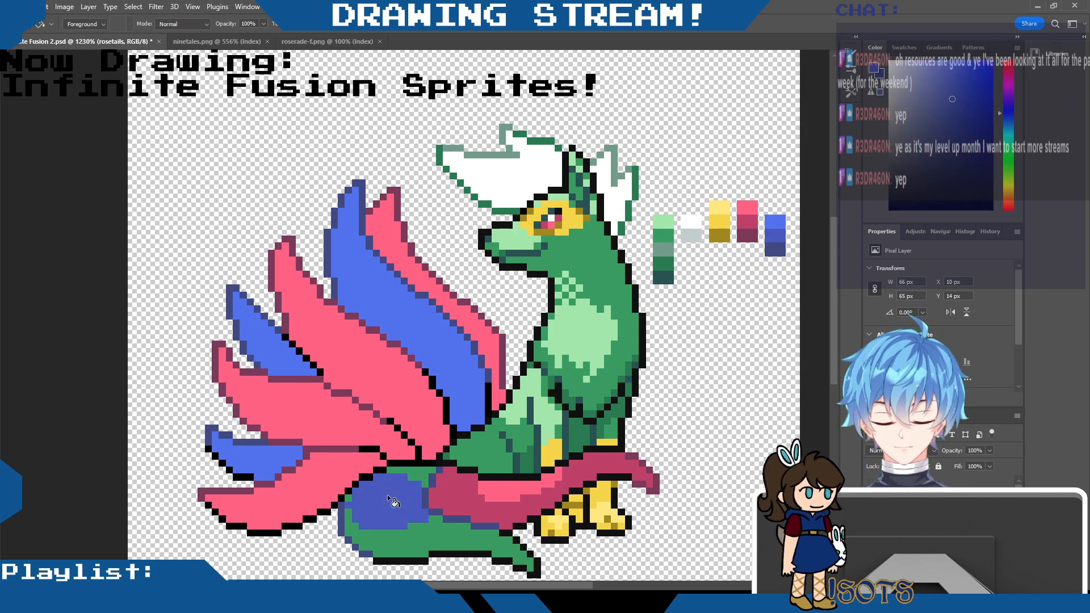
key("ctrl+z")
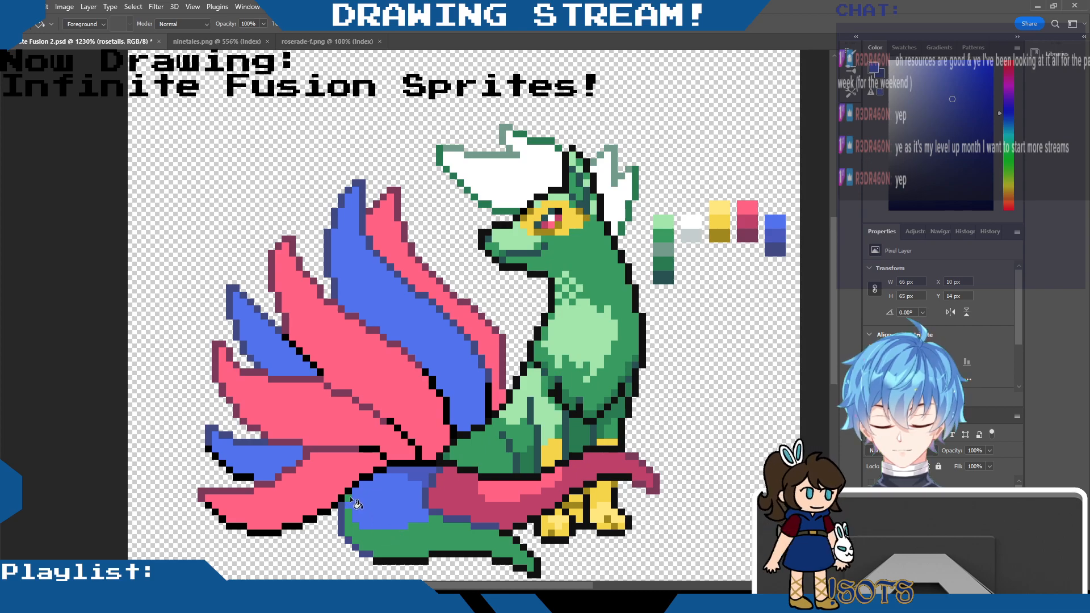
left_click(362, 526)
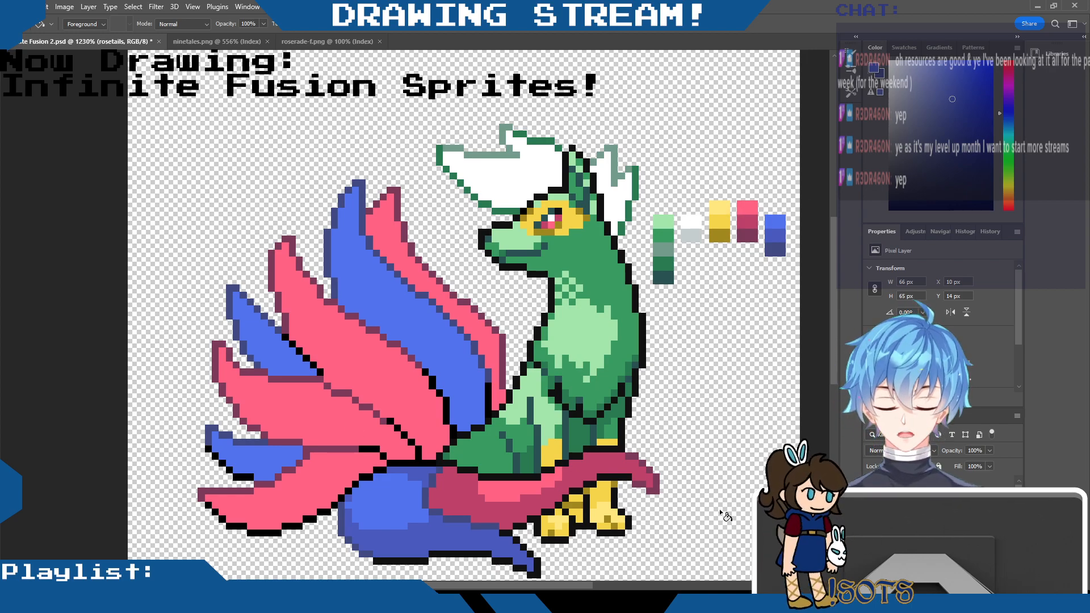
Draw shadow boundaries in the middle pink with the 1-pixel brush across the three upper pink tails.
left_click(31, 184)
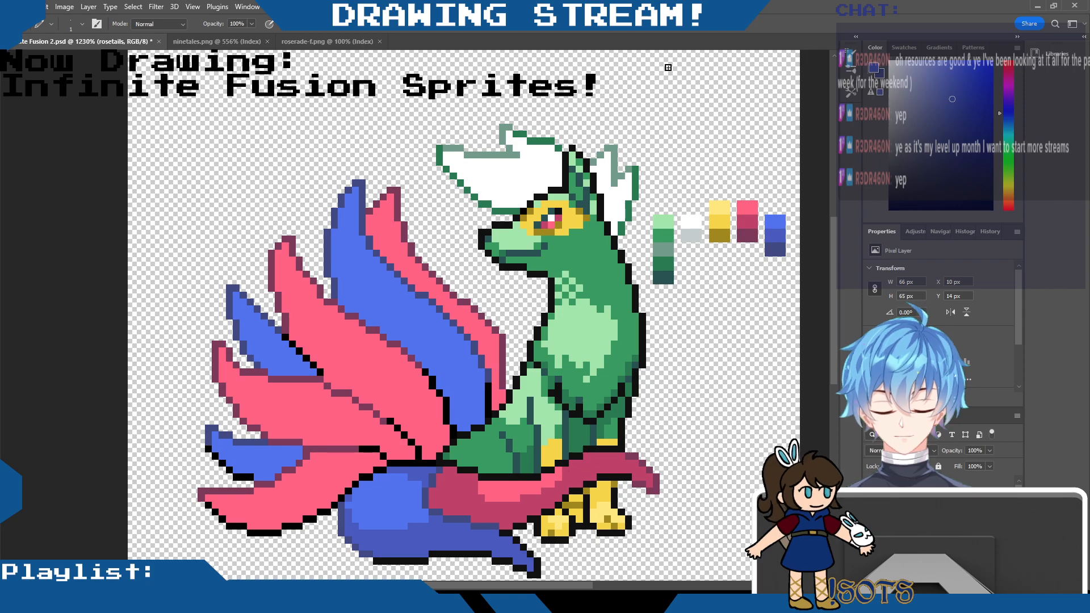
key("i")
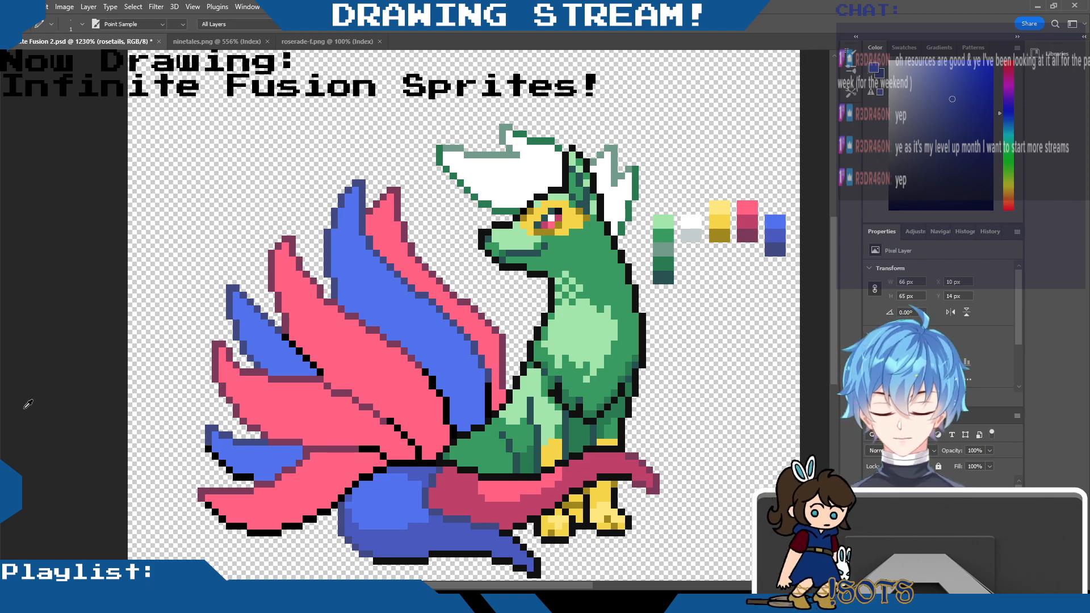
key("b")
key("x")
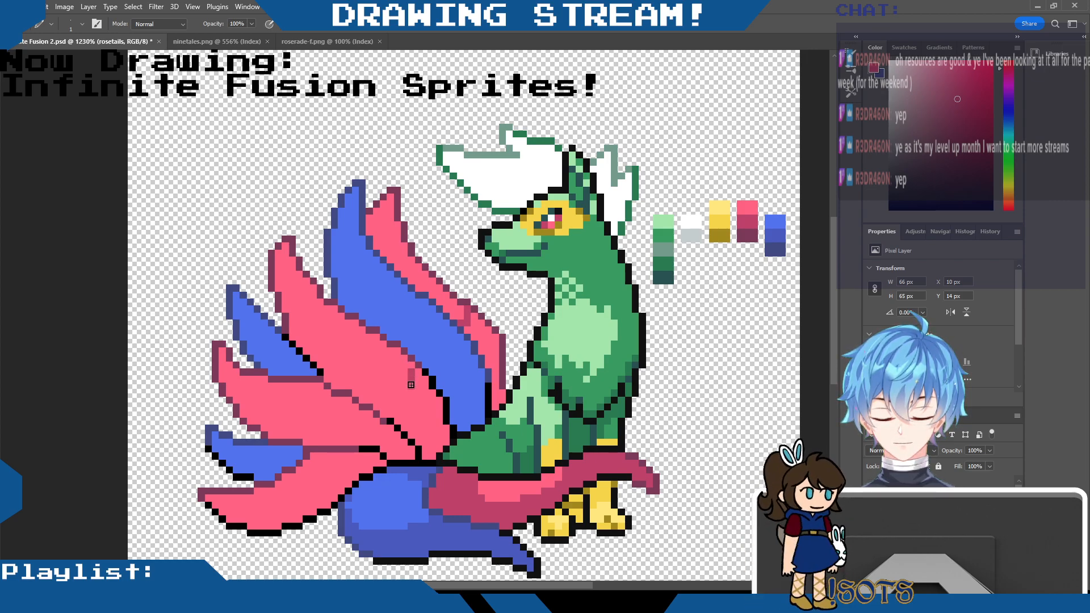
mouse_move(411, 384)
left_mouse_down()
mouse_move(376, 391)
mouse_move(331, 372)
left_mouse_up()
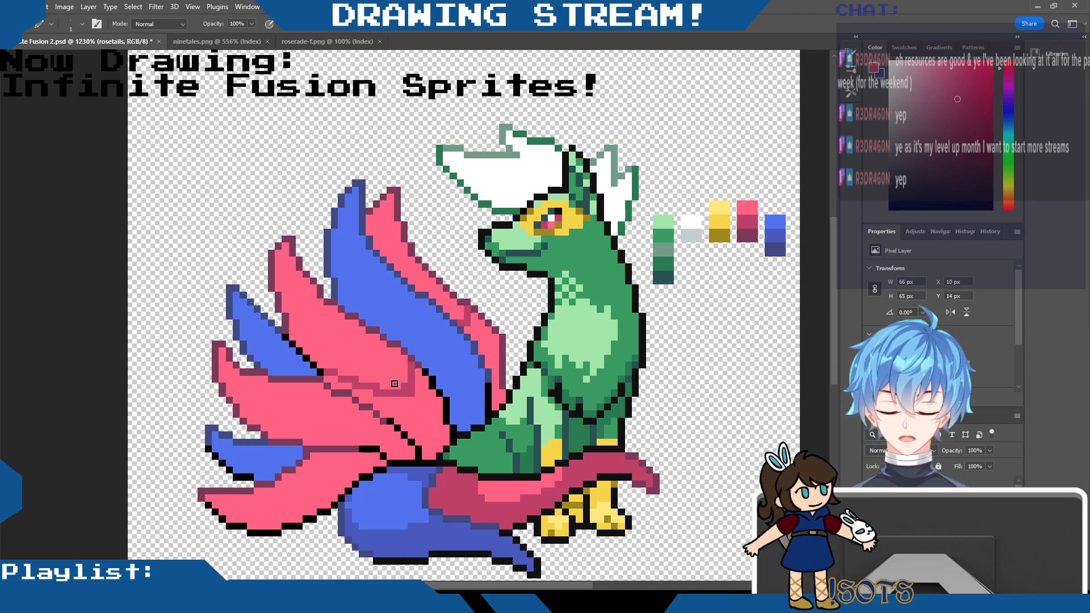
mouse_move(334, 400)
left_mouse_down()
mouse_move(319, 425)
mouse_move(262, 424)
left_mouse_up()
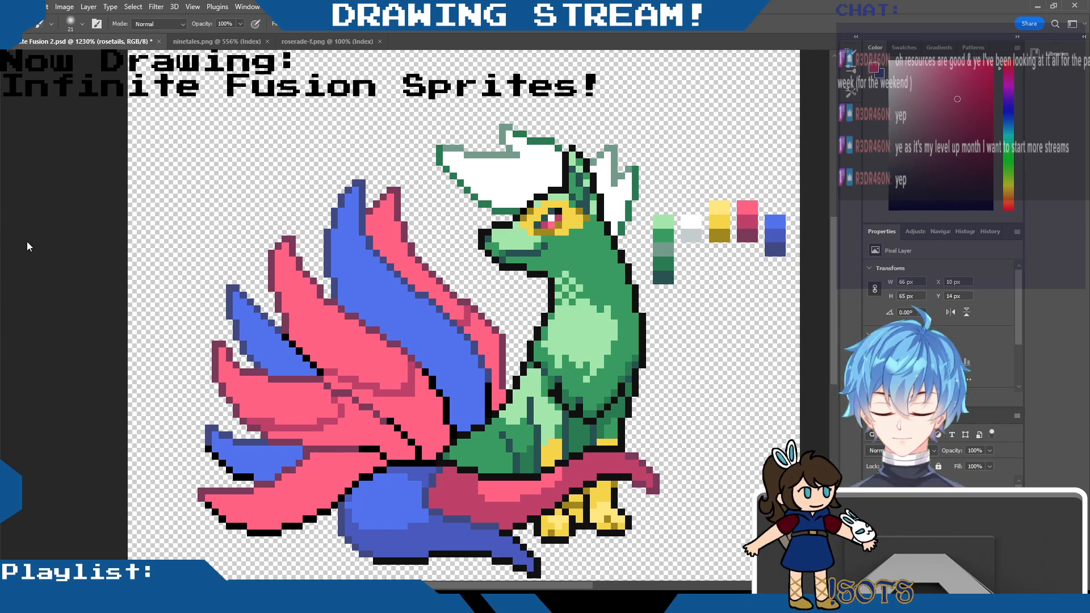
Fill the base sections of the three upper pink tails, below their shadow boundaries, with the middle pink.
key("g")
left_click(487, 344)
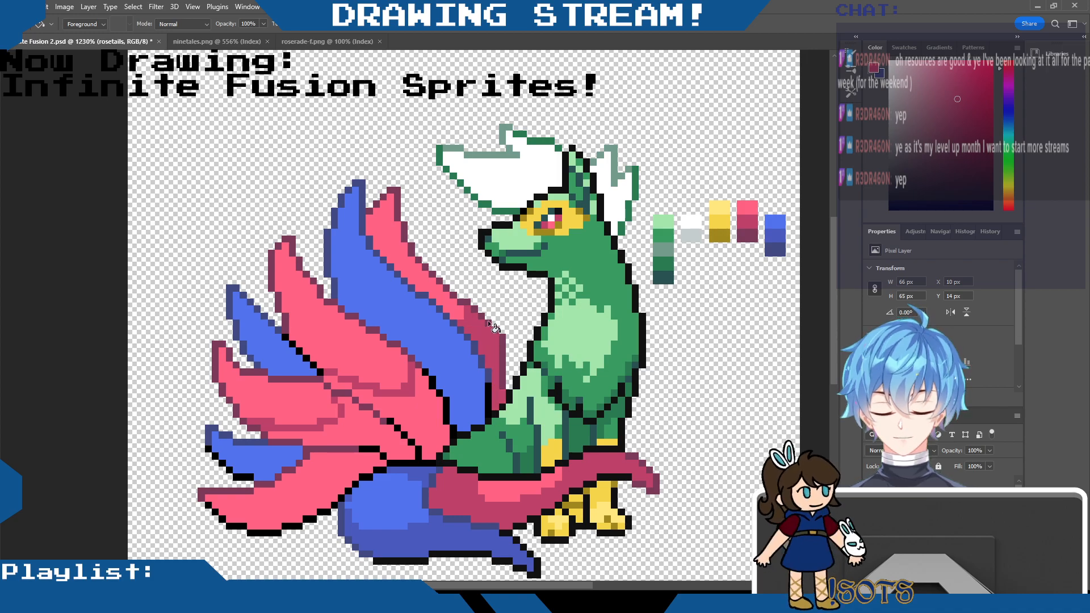
left_click(421, 410)
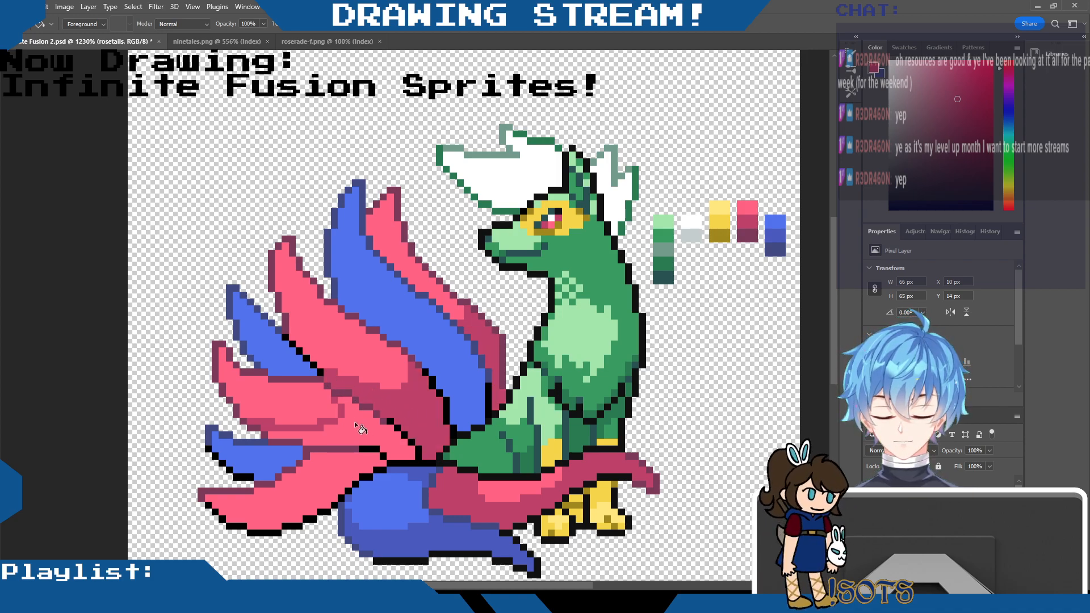
left_click(355, 422)
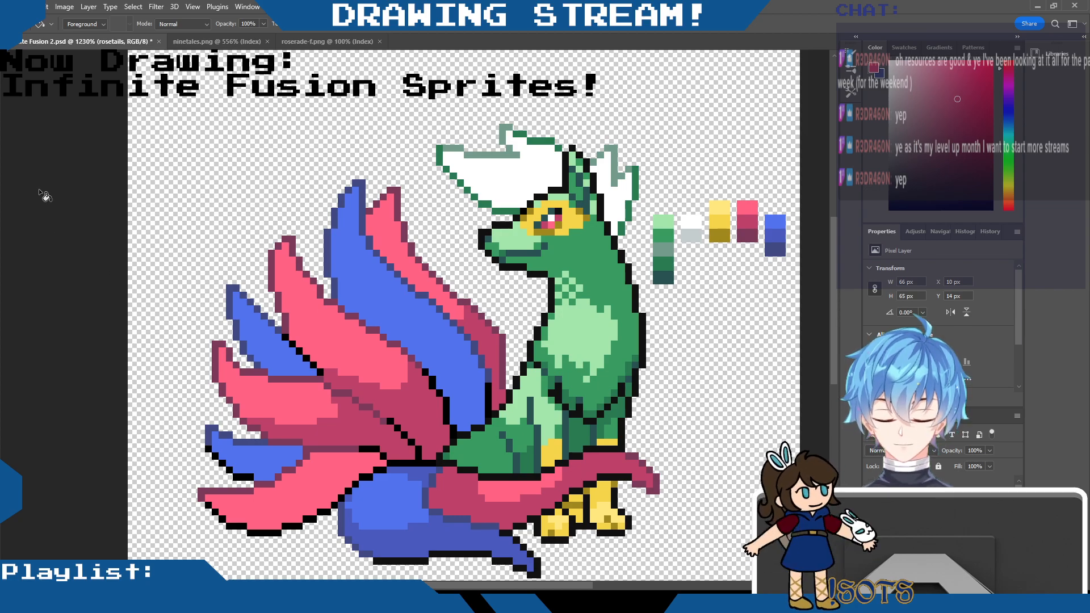
Draw a shadow boundary along the lowest pink tail and fill its base section with the middle pink.
key("b")
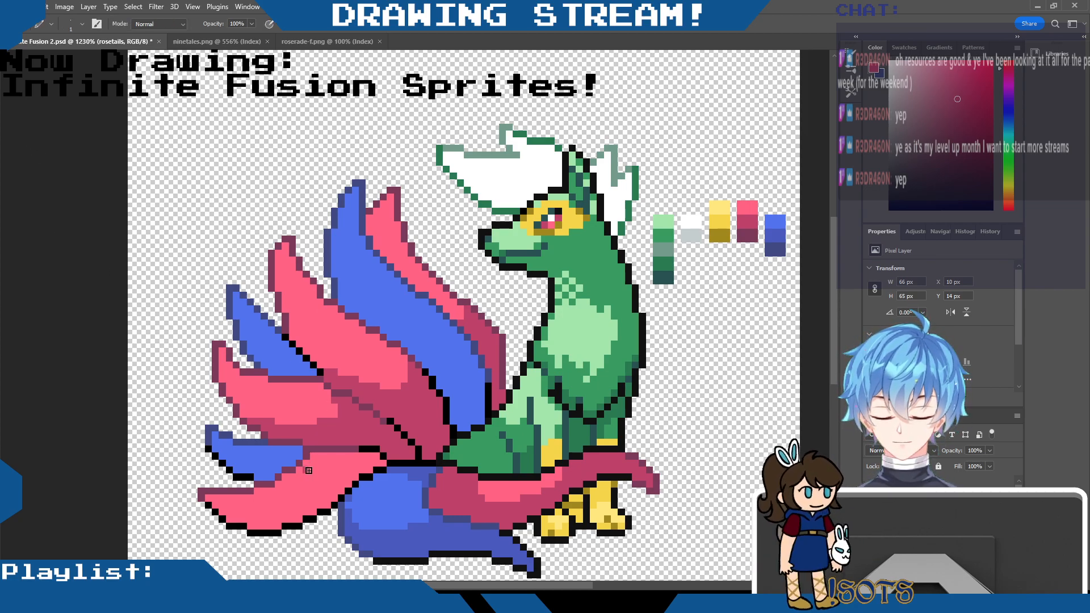
mouse_move(309, 470)
left_mouse_down()
mouse_move(303, 501)
mouse_move(221, 506)
left_mouse_up()
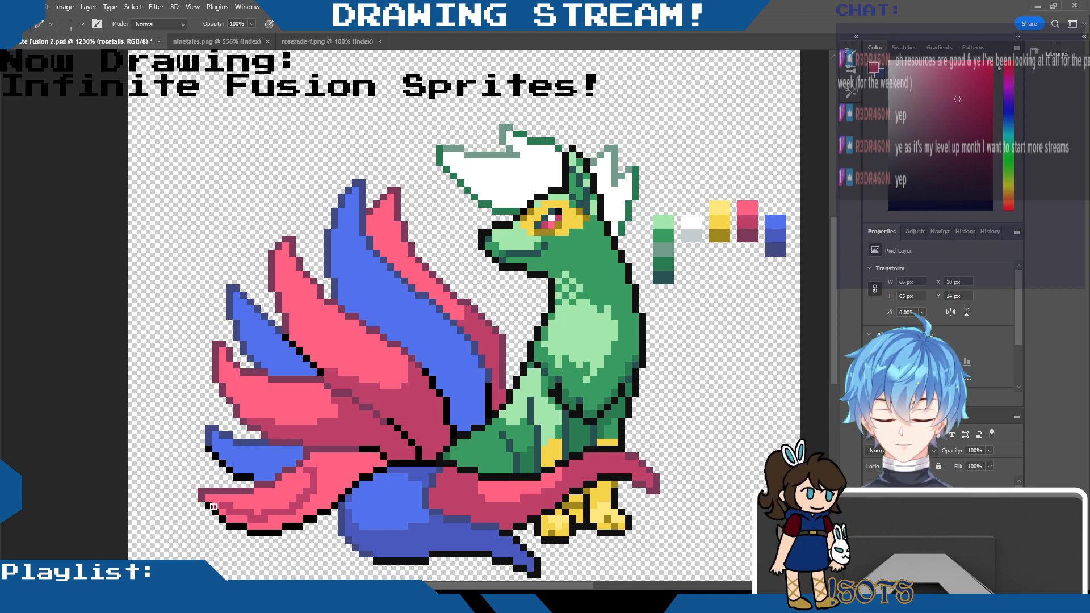
key("g")
left_click(332, 472)
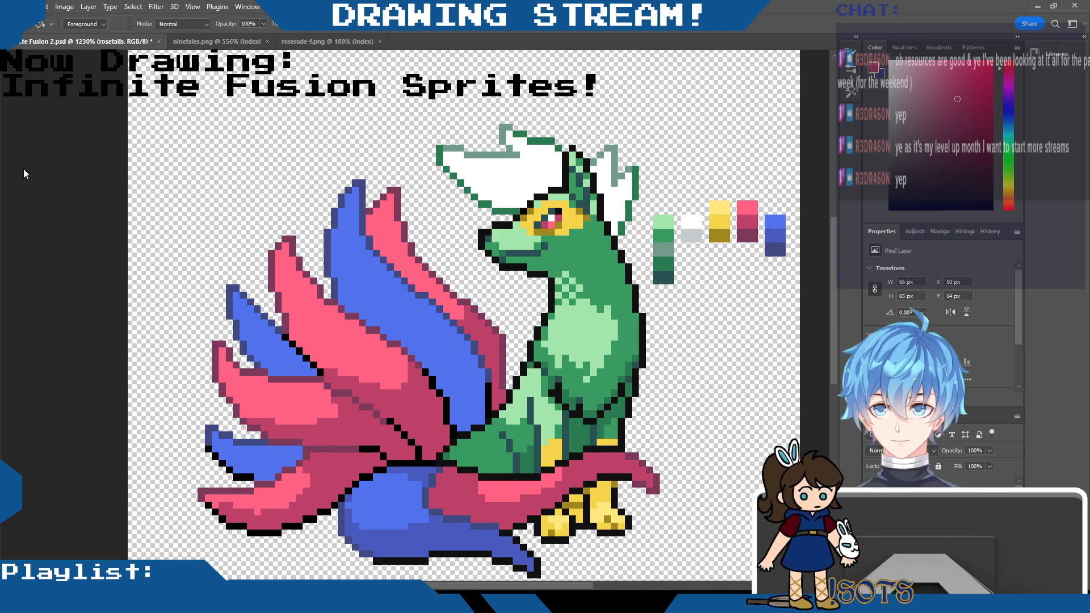
Sample the palette's middle blue, draw shadow boundaries on the three rear blue tails and fill their base sections.
key("b")
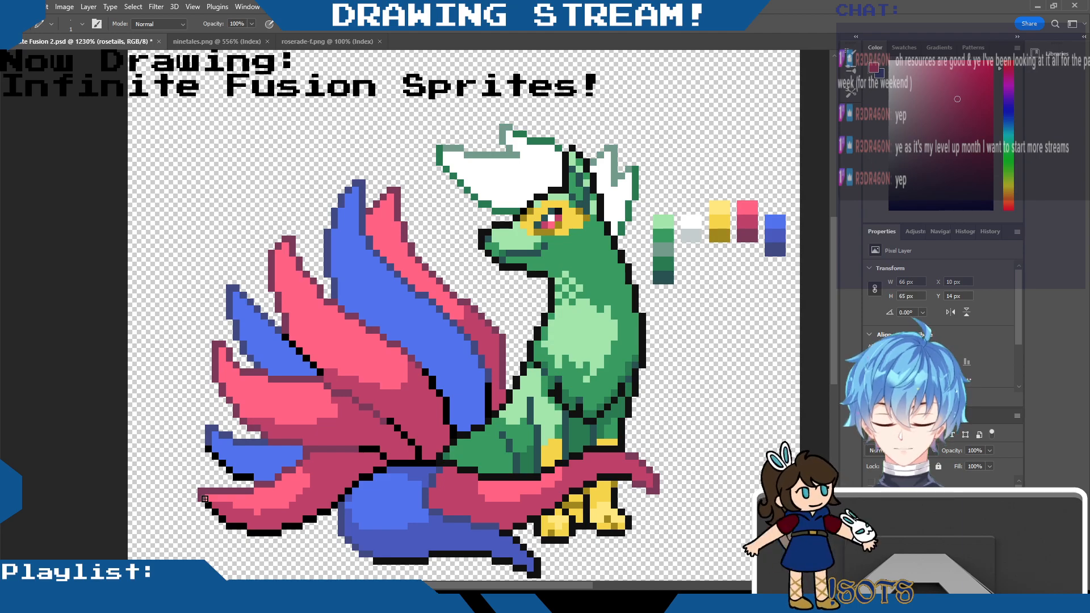
key("i")
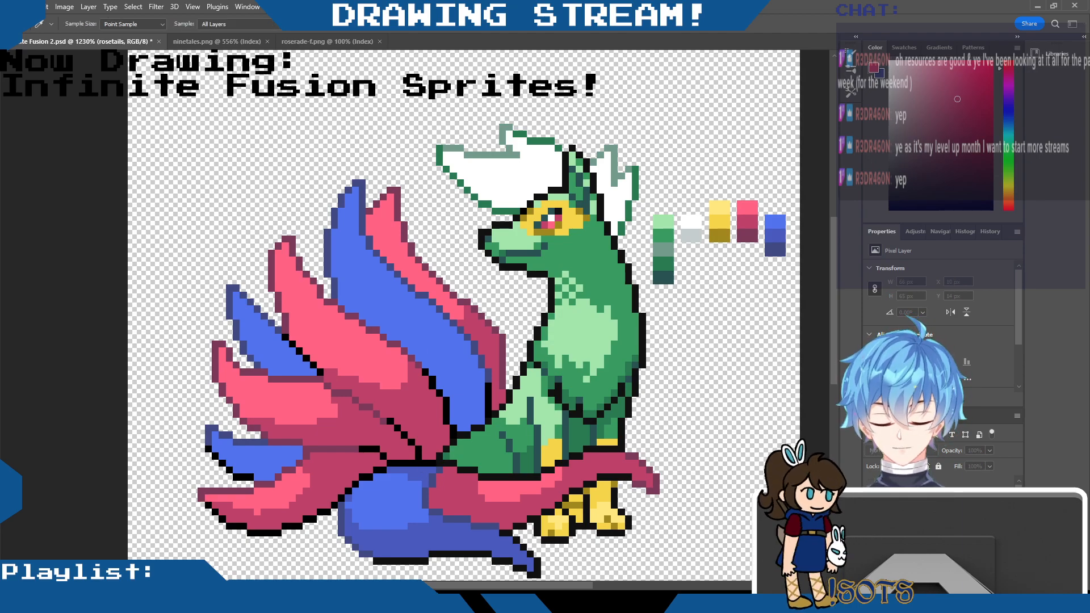
left_click(775, 235)
key("b")
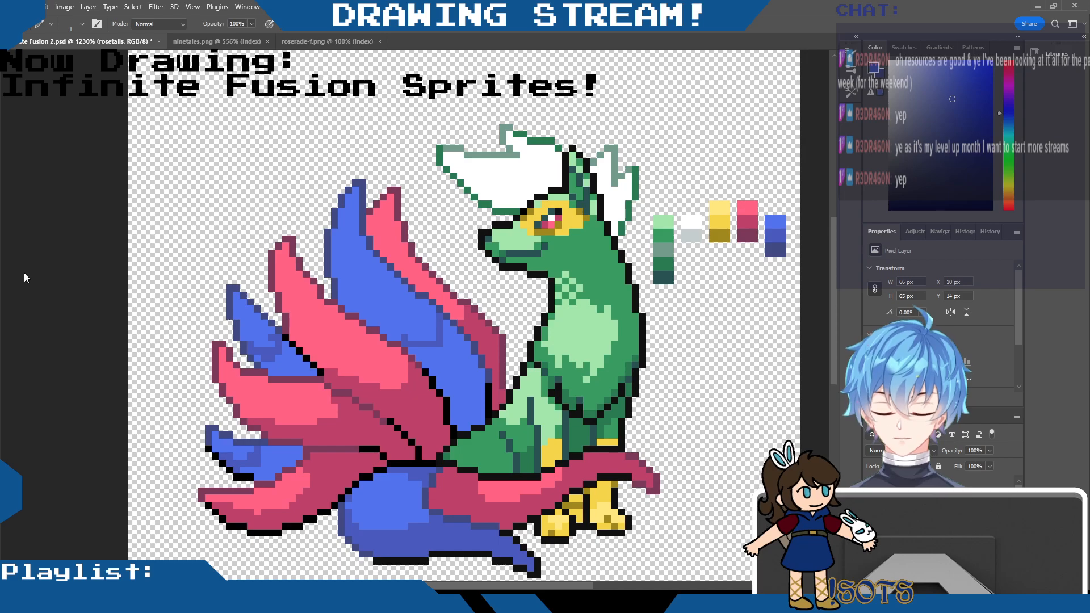
key("g")
left_click(454, 355)
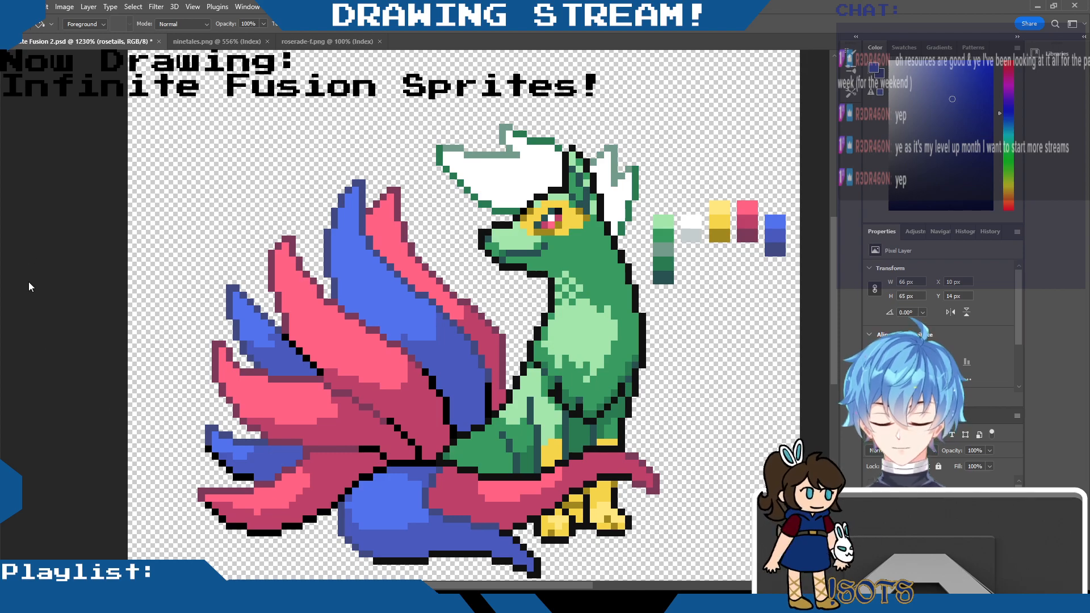
Paint the outline between the large blue tail and the rearmost pink tail black, and recolour the black line beside the upper small blue tail dark pink.
left_click(22, 184)
left_click(19, 193)
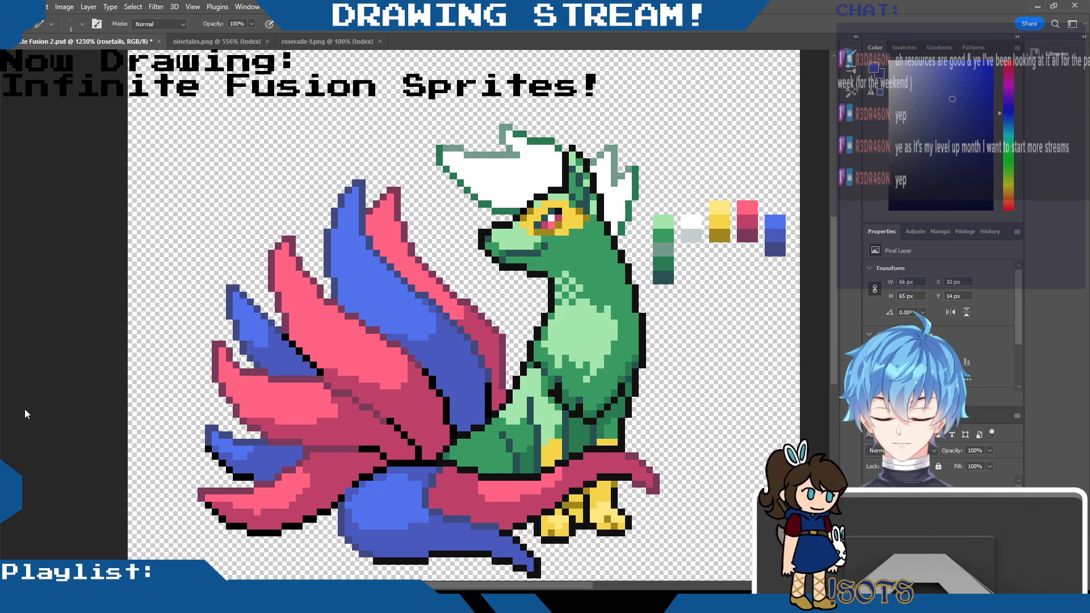
key("i")
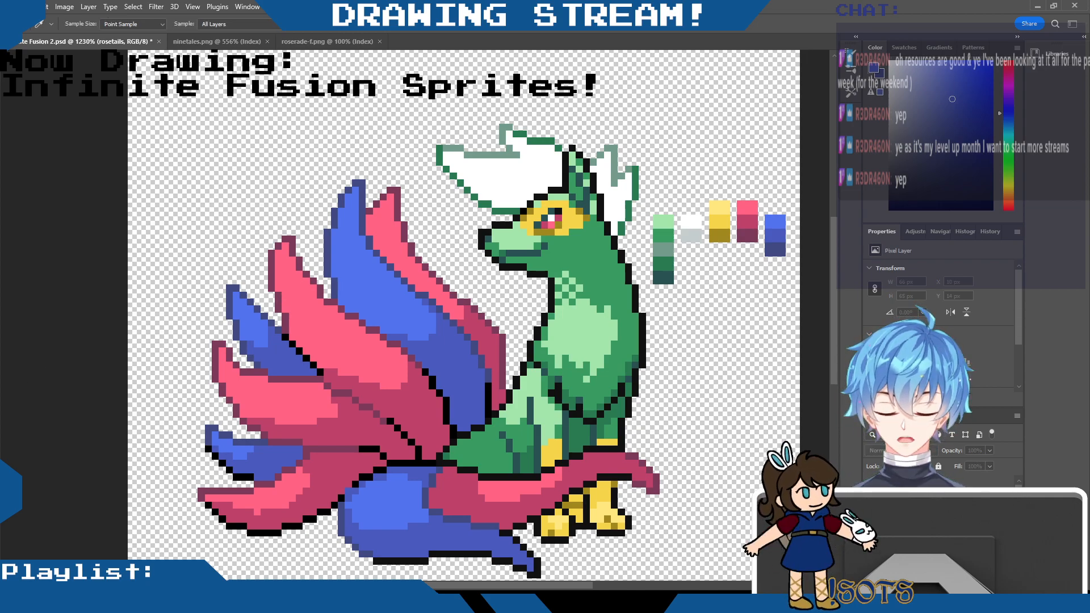
left_click(341, 393, "alt")
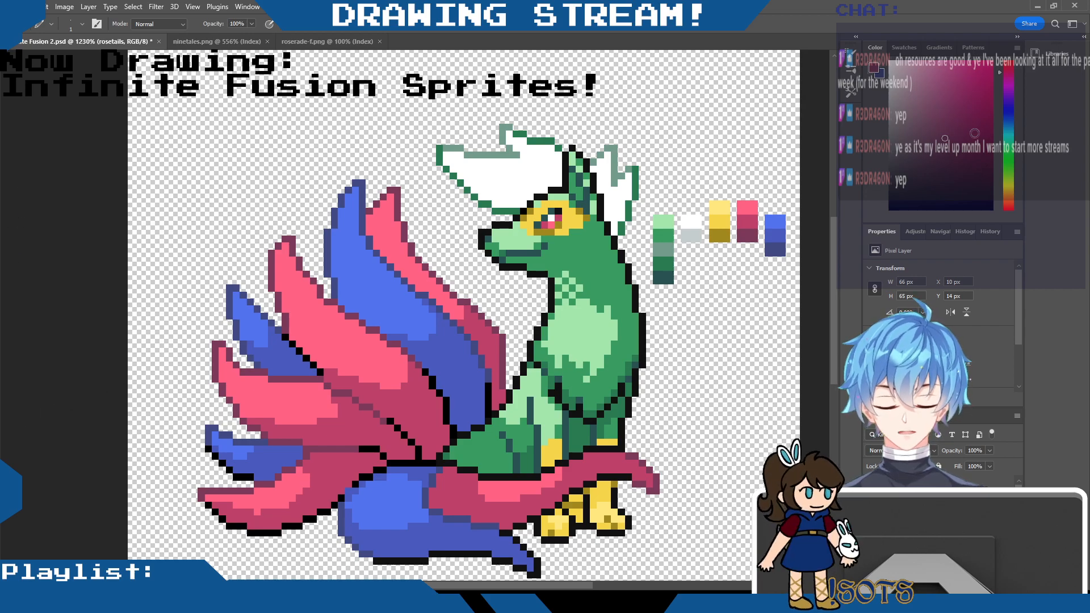
left_click_drag(974, 134, 886, 213)
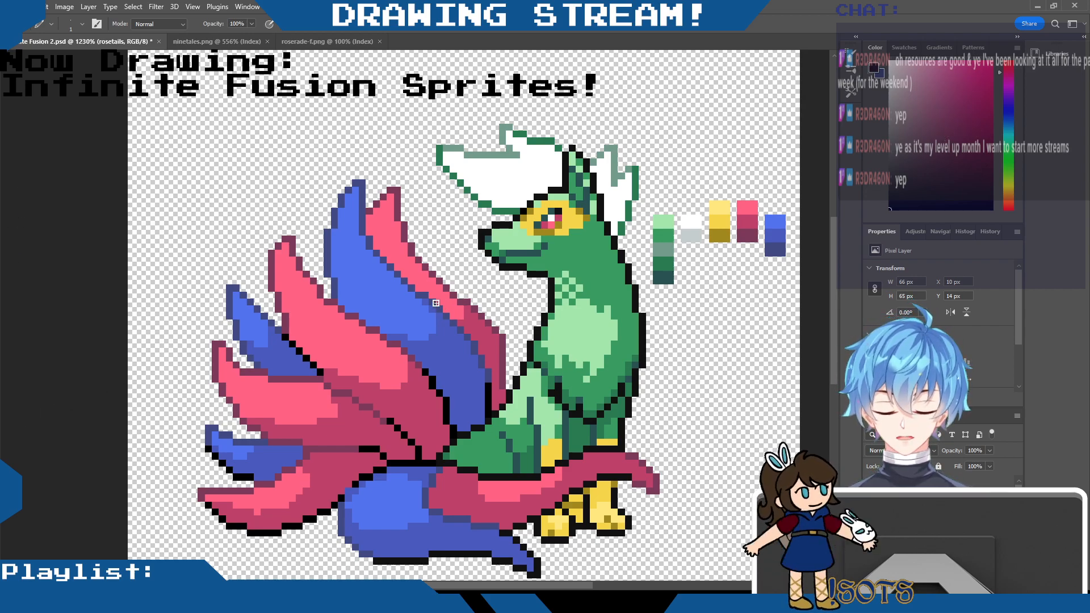
left_click(426, 295)
left_click_drag(445, 312, 485, 373)
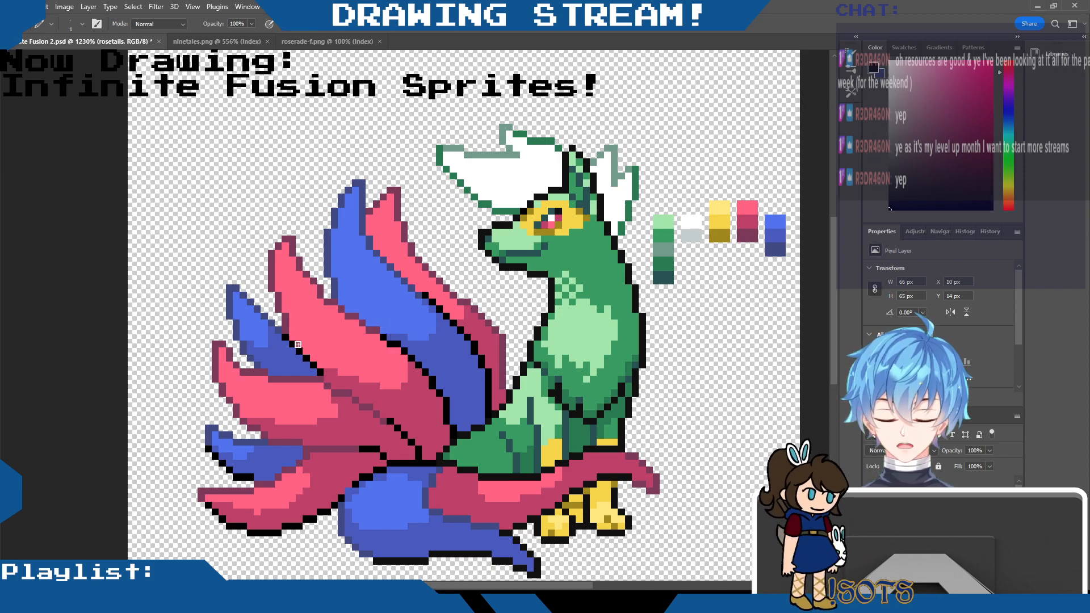
left_click(945, 138)
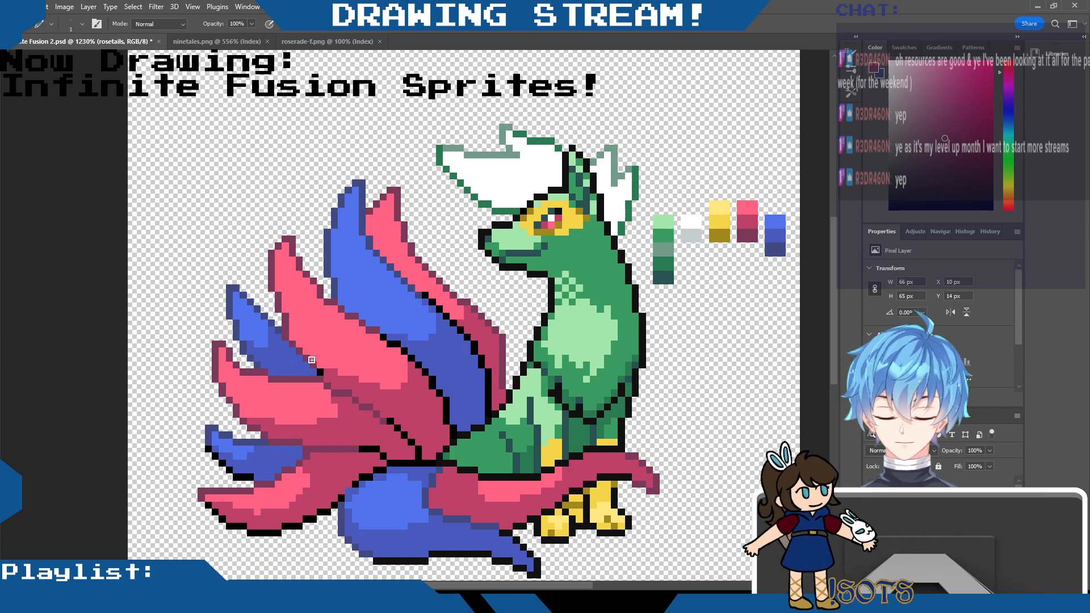
Reset the foreground to black and repaint the inner outlines between the lower pink and blue tails and between the two front tails.
key("d")
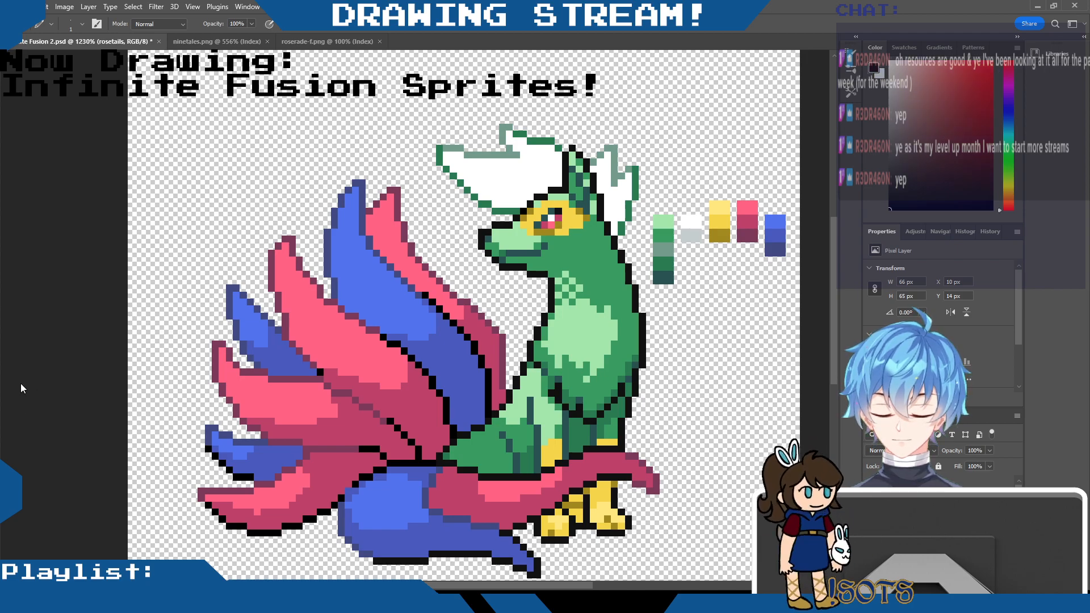
left_click_drag(334, 392, 383, 420)
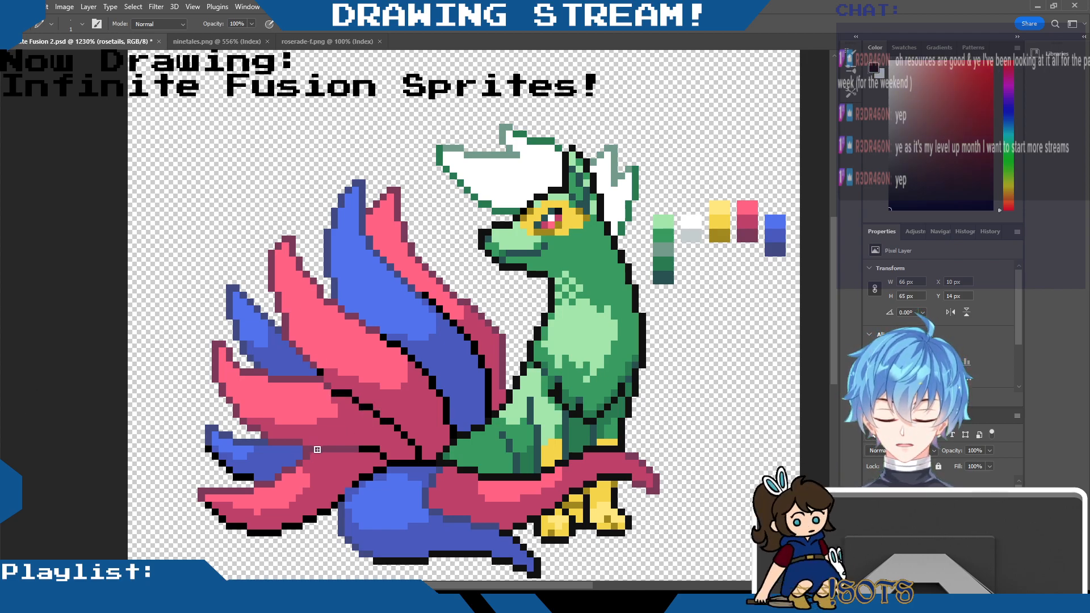
left_click_drag(306, 449, 358, 449)
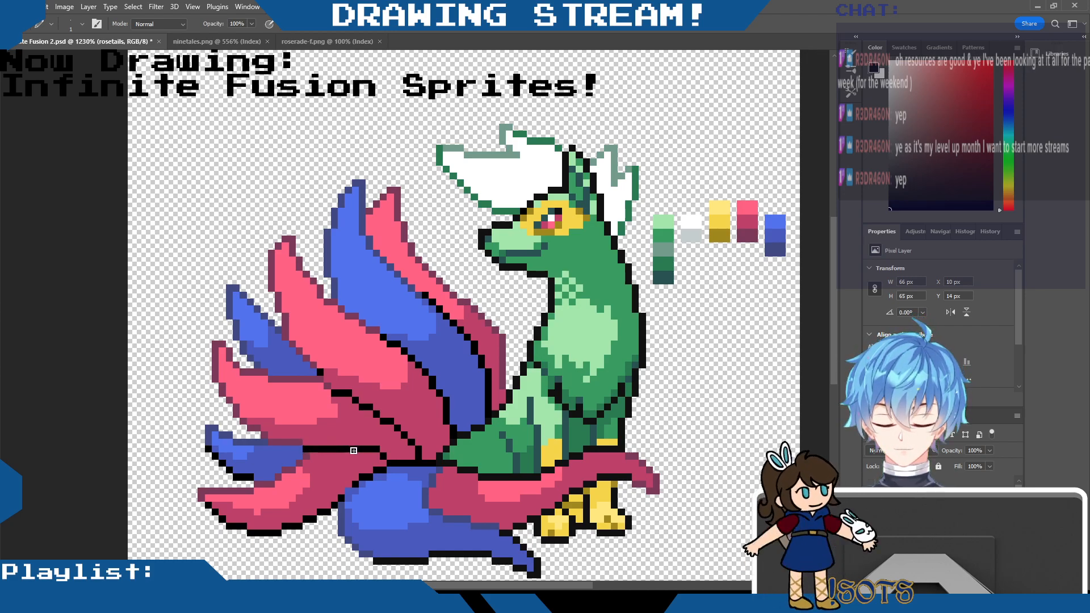
mouse_move(269, 443)
left_mouse_down()
mouse_move(299, 443)
mouse_move(243, 417)
left_mouse_up()
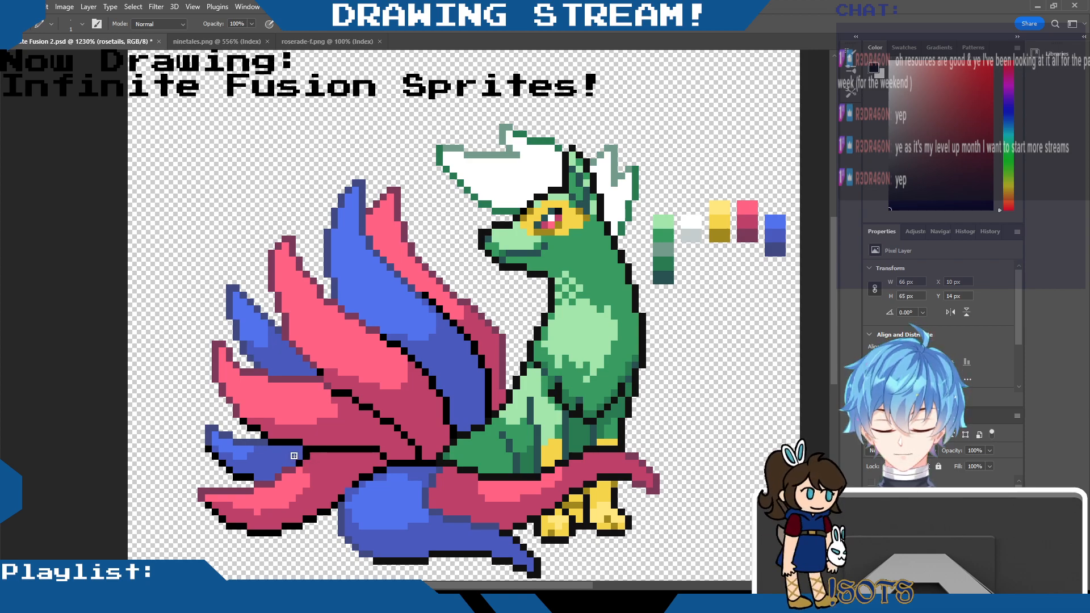
mouse_move(439, 470)
left_mouse_down()
mouse_move(425, 507)
mouse_move(475, 524)
mouse_move(439, 511)
mouse_move(465, 514)
mouse_move(443, 519)
mouse_move(476, 515)
mouse_move(488, 527)
mouse_move(474, 524)
mouse_move(499, 526)
left_mouse_up()
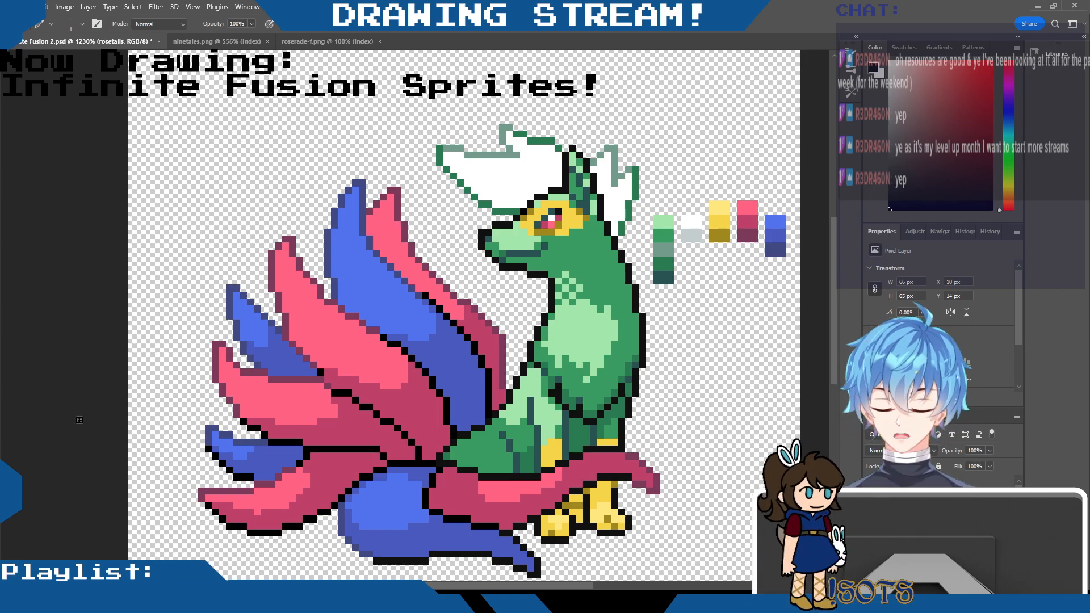
key("i")
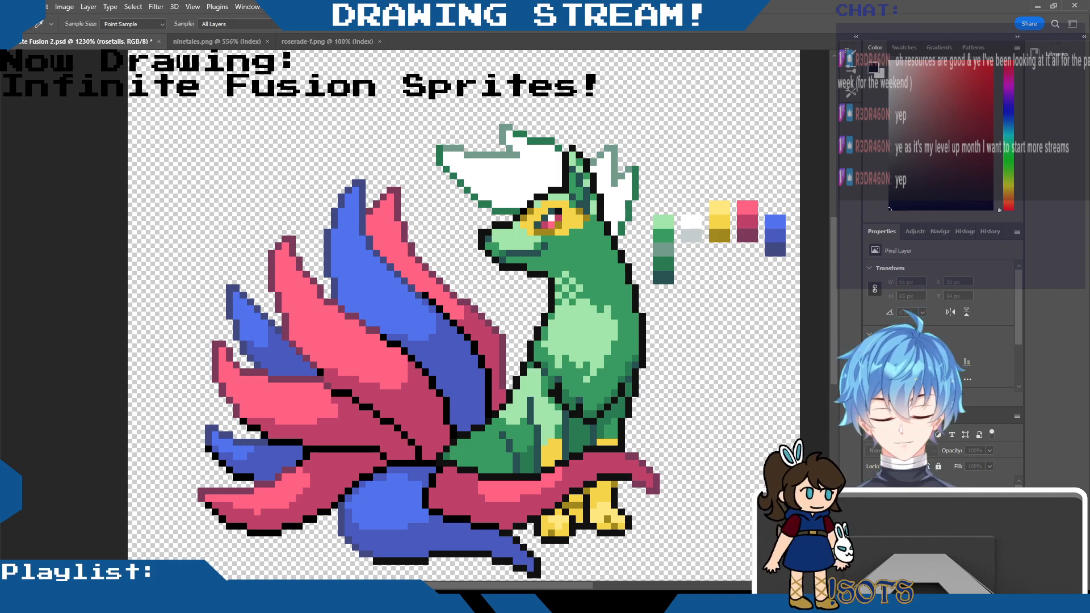
Sample the palette's light pink and paint a highlight on the curled tip of the front pink tail.
left_click(747, 208, "alt")
left_click_drag(621, 457, 633, 467)
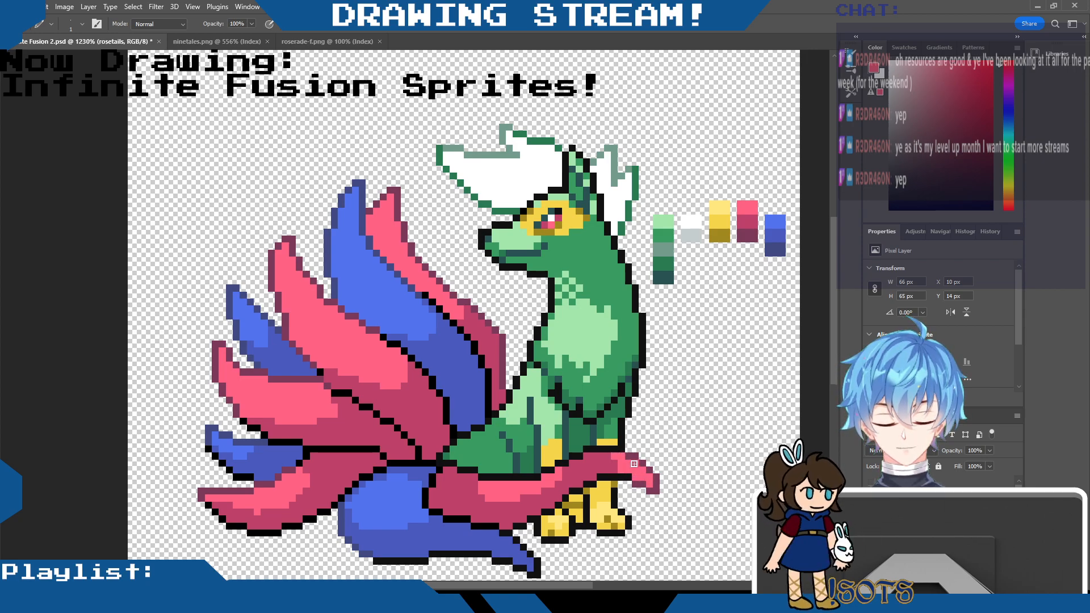
key("alt")
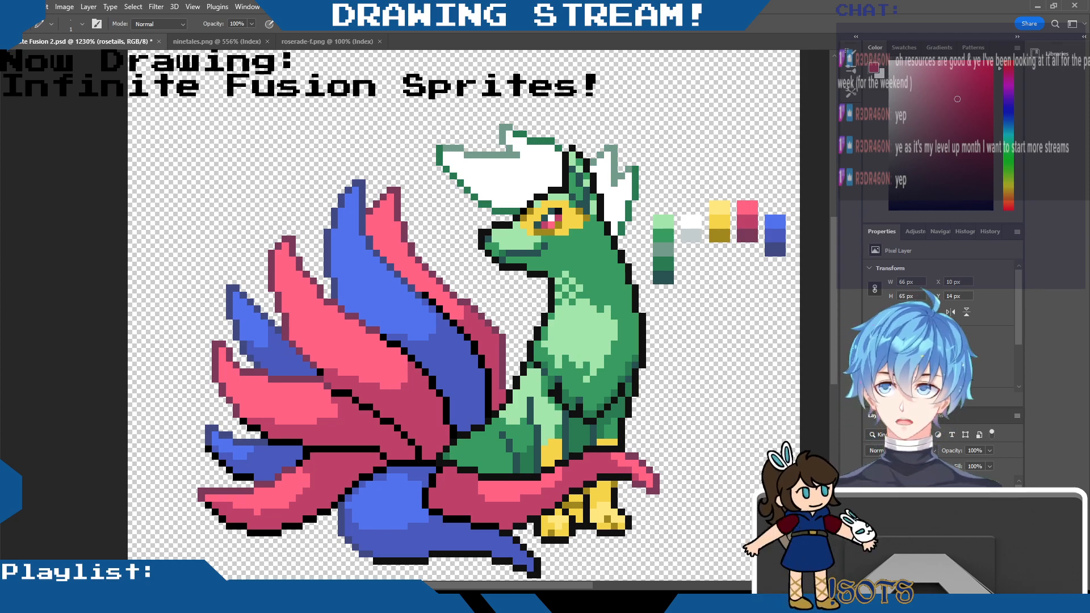
Shade the lower parts of the white mane tufts with light grey and sample the middle green from the body.
scroll(454, 269, "up", 3)
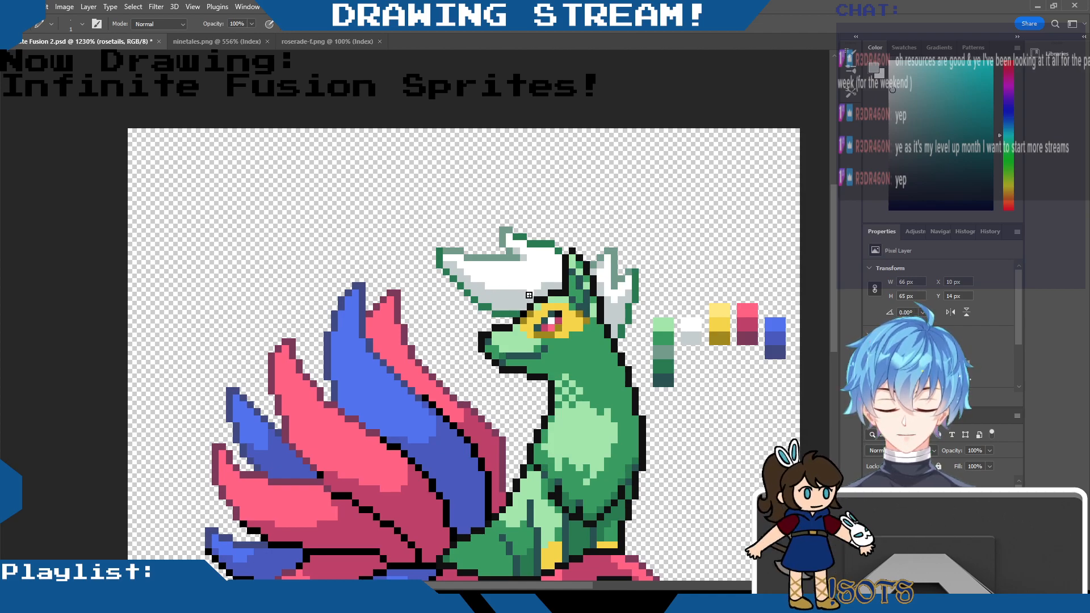
key("i")
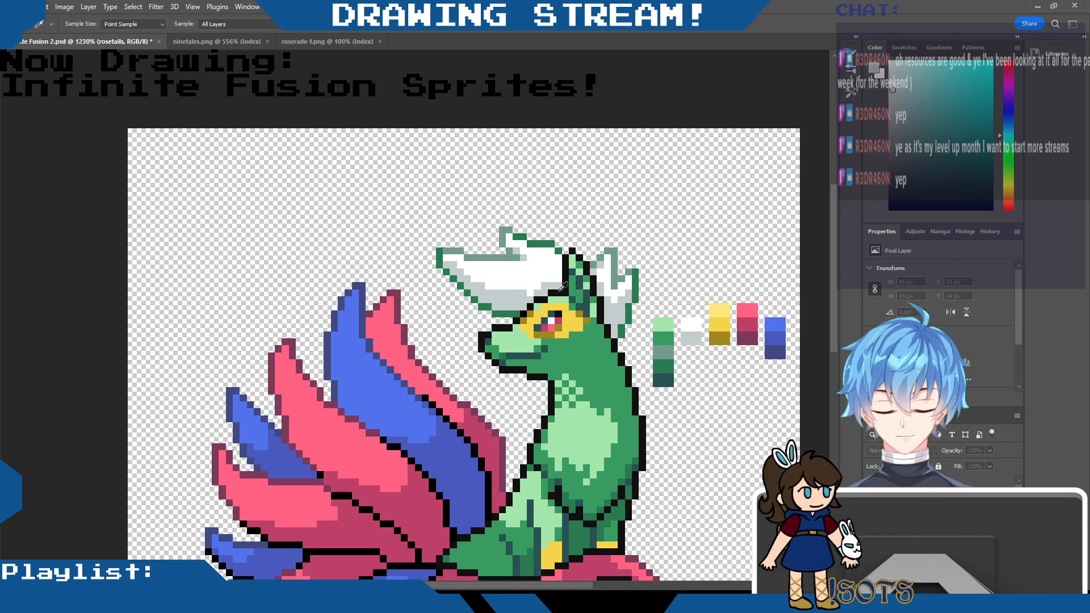
left_click(579, 338)
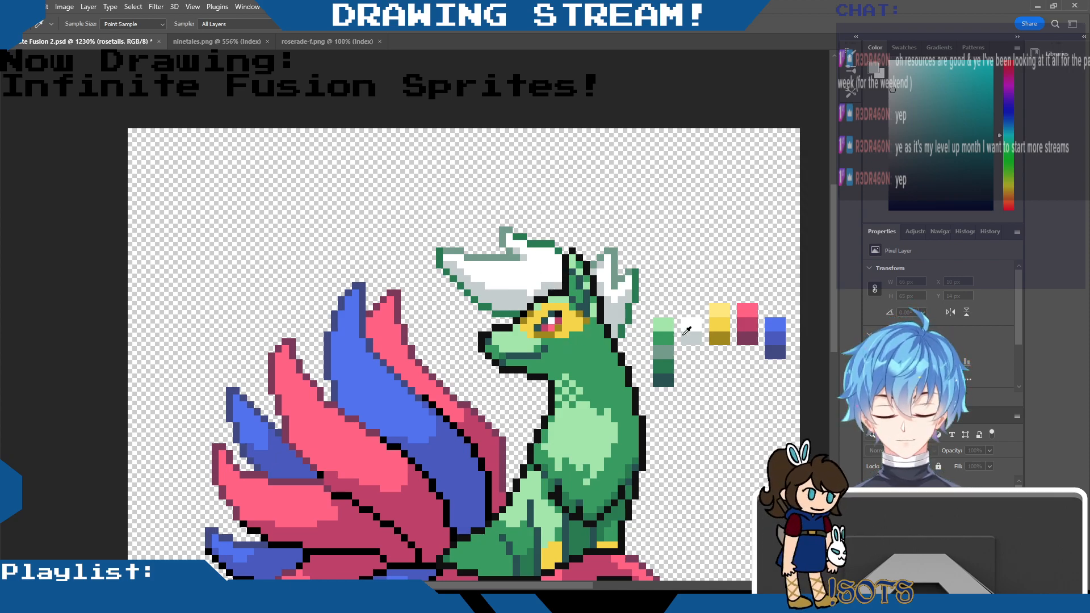
key("b")
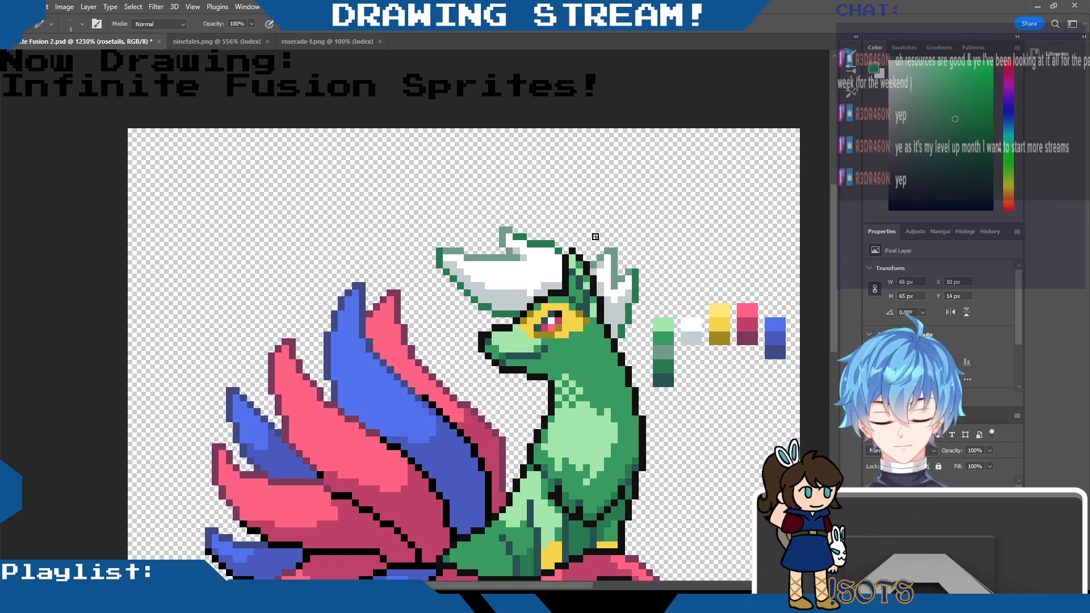
left_click_drag(833, 292, 814, 337)
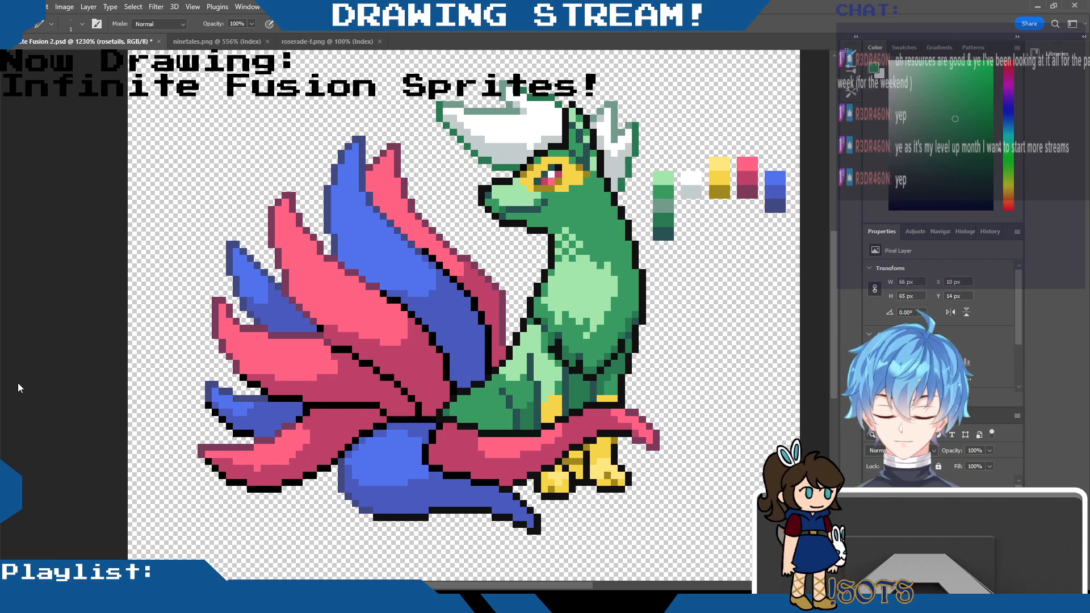
Sample the middle and light pinks from the tails and touch up the shadow edges on the large pink tails.
key("i")
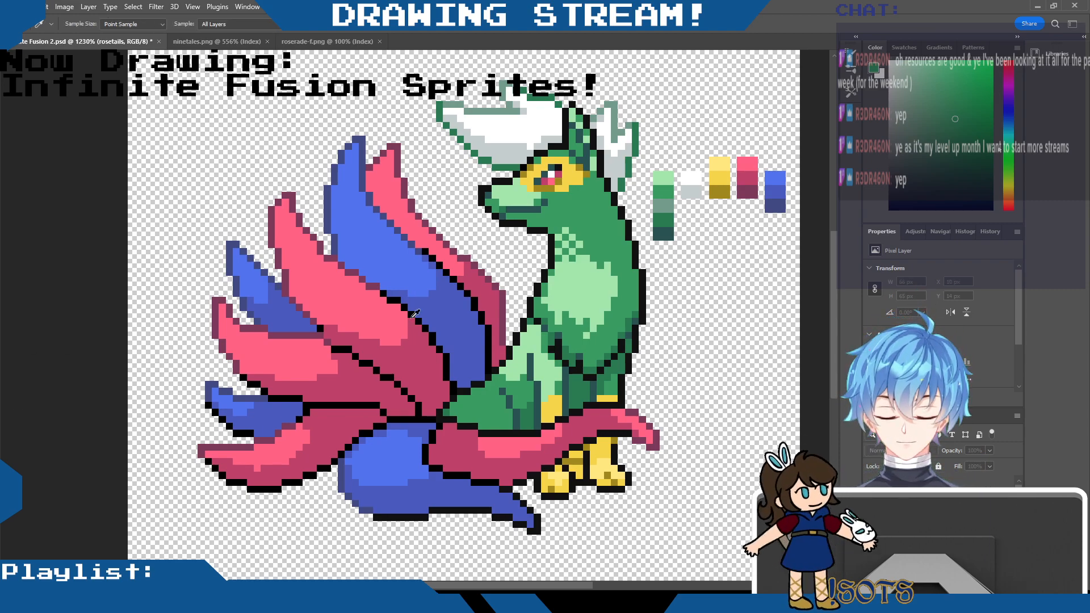
key("b")
left_click(404, 316, "alt")
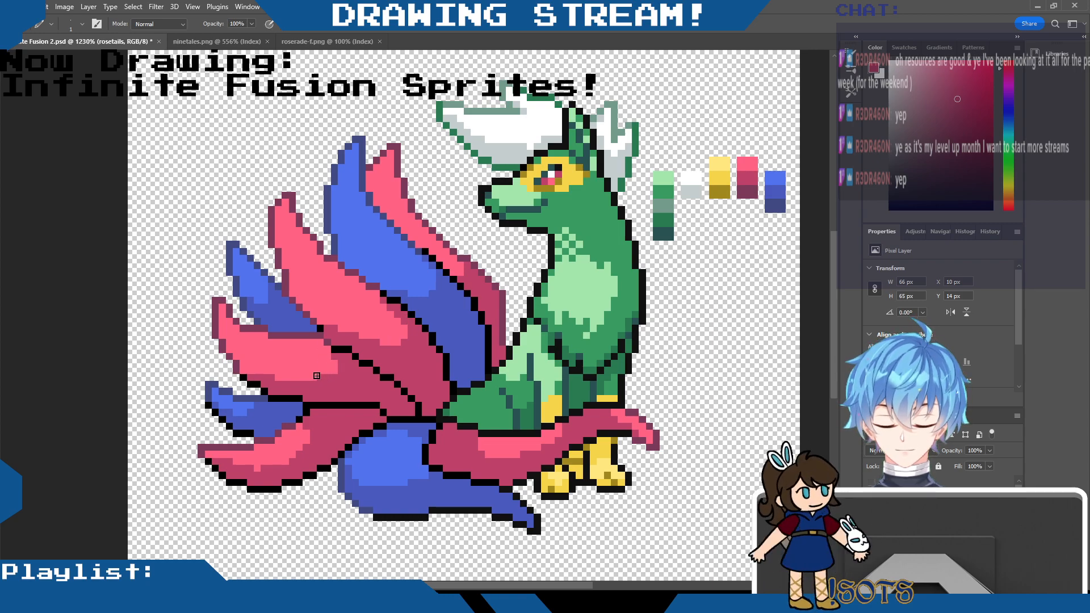
key("i")
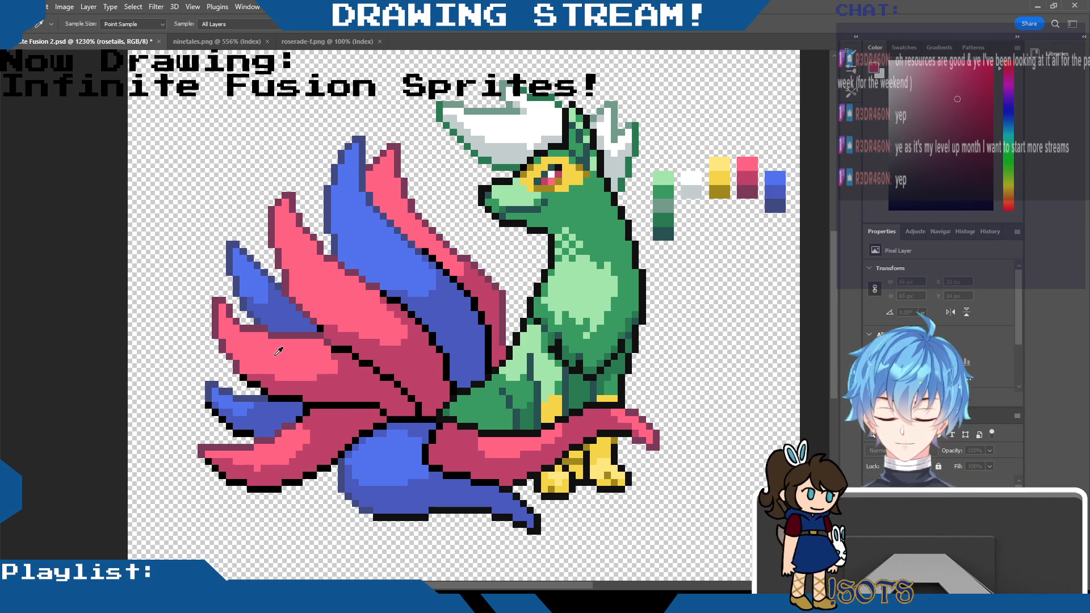
left_click(283, 350)
key("b")
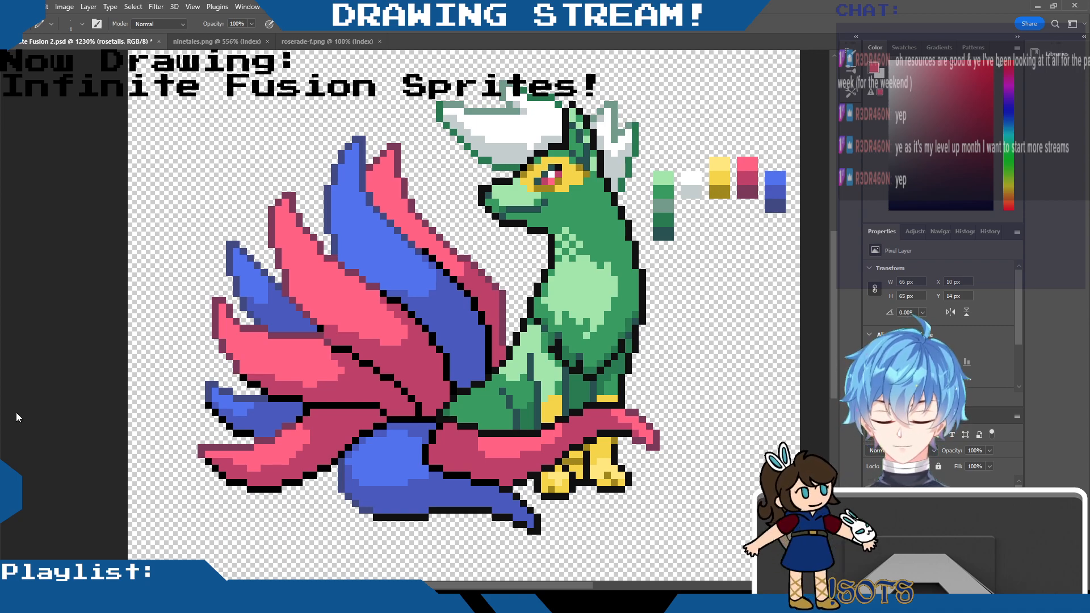
Set the foreground to black and repaint the lower outer outline of the rearmost pink tail beside the body.
key("i")
left_click(464, 272, "alt")
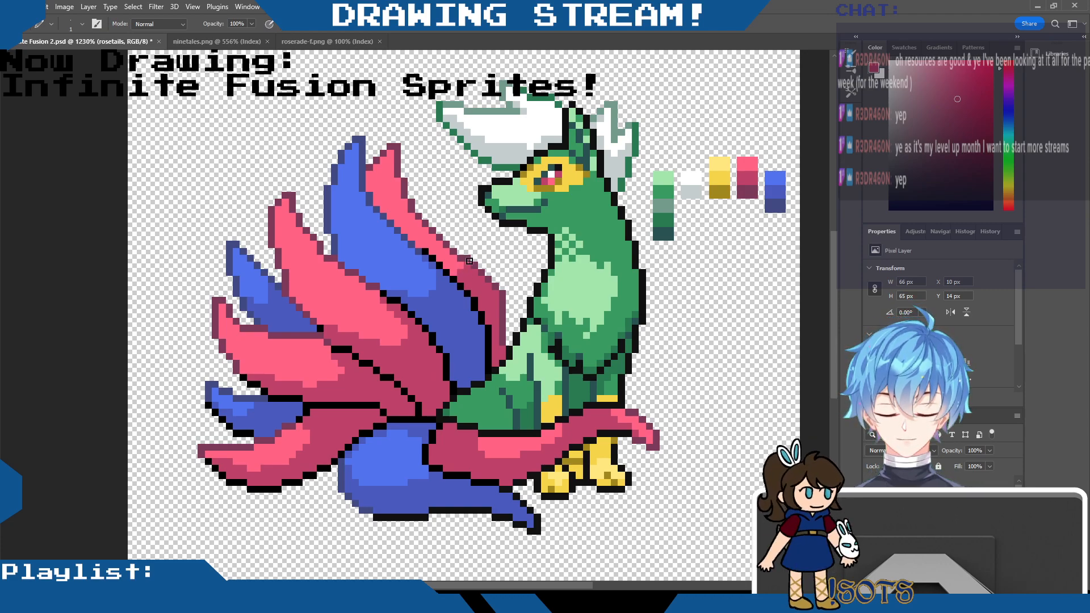
left_click(17, 401)
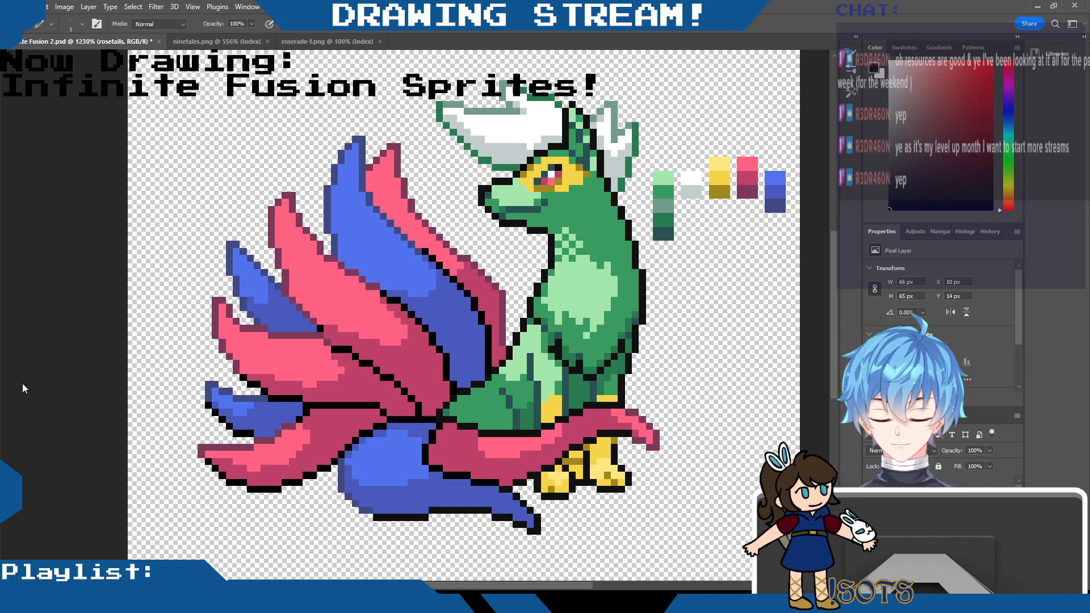
left_click_drag(472, 257, 494, 281)
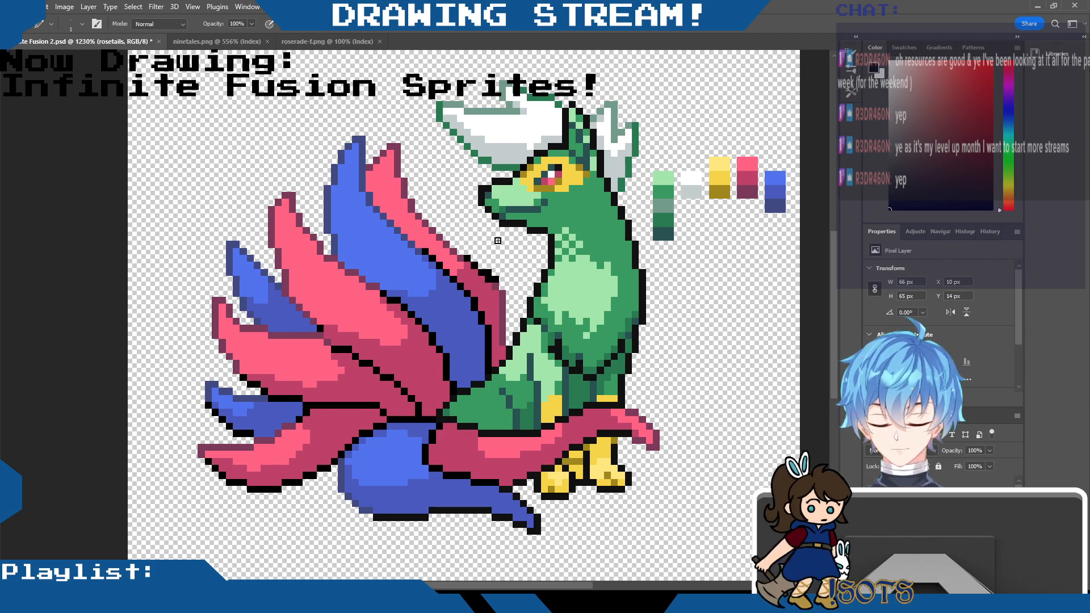
key("ctrl+z")
mouse_move(481, 273)
left_mouse_down()
mouse_move(502, 294)
mouse_move(509, 343)
left_mouse_up()
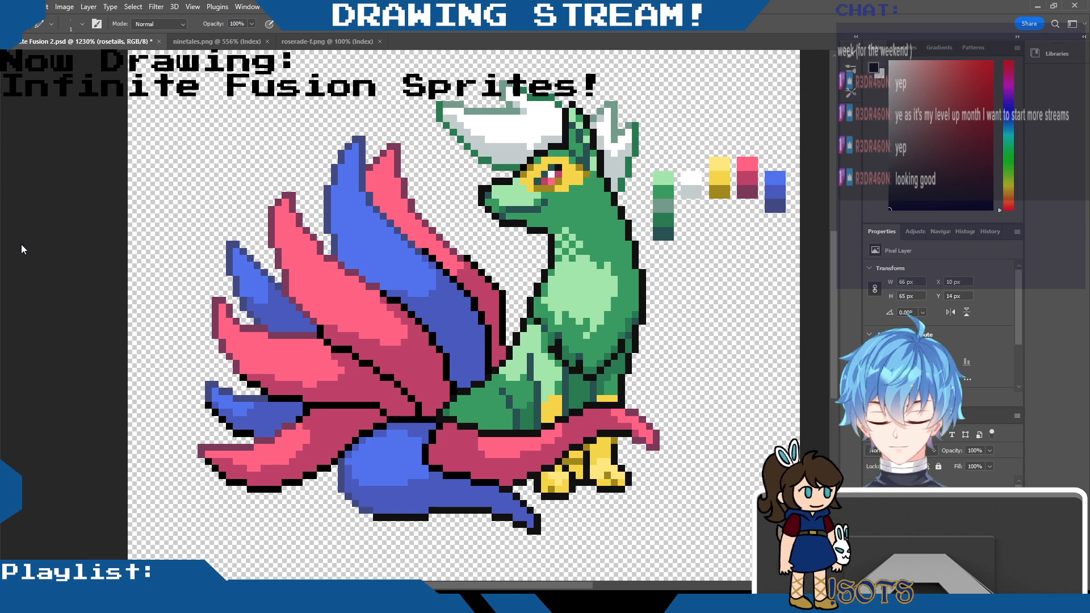
Sample the middle pink from the large pink tail's shadow and save the sprite file.
key("i")
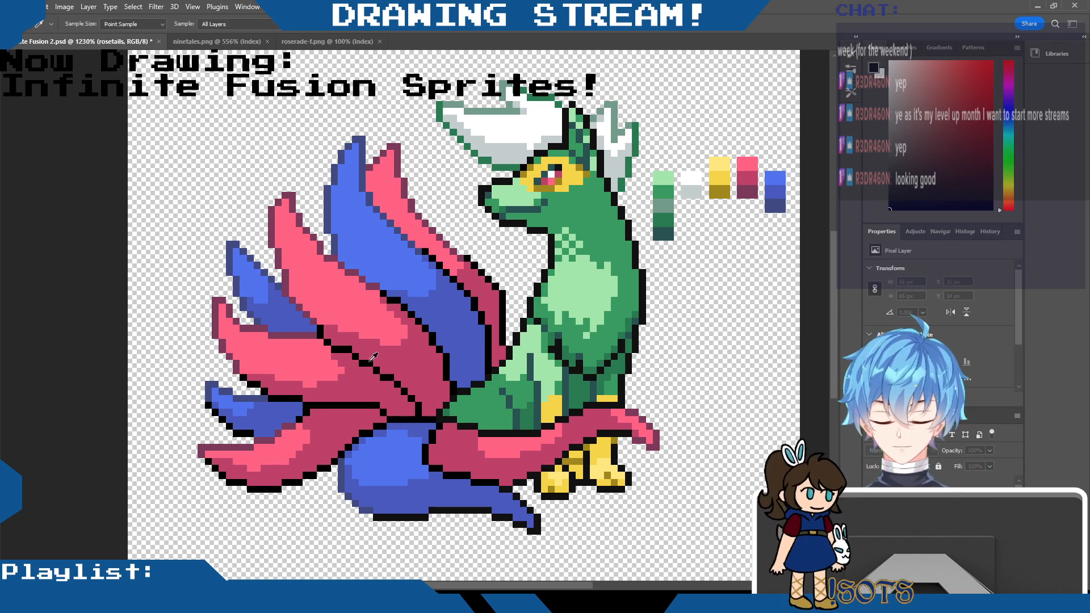
left_click(390, 355)
key("b")
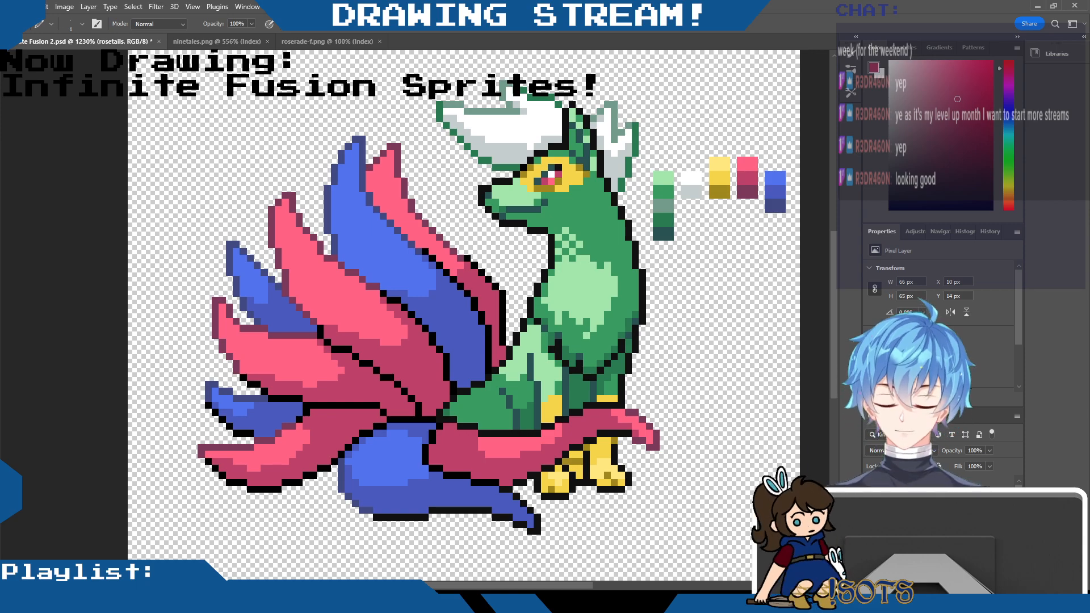
key("ctrl+s")
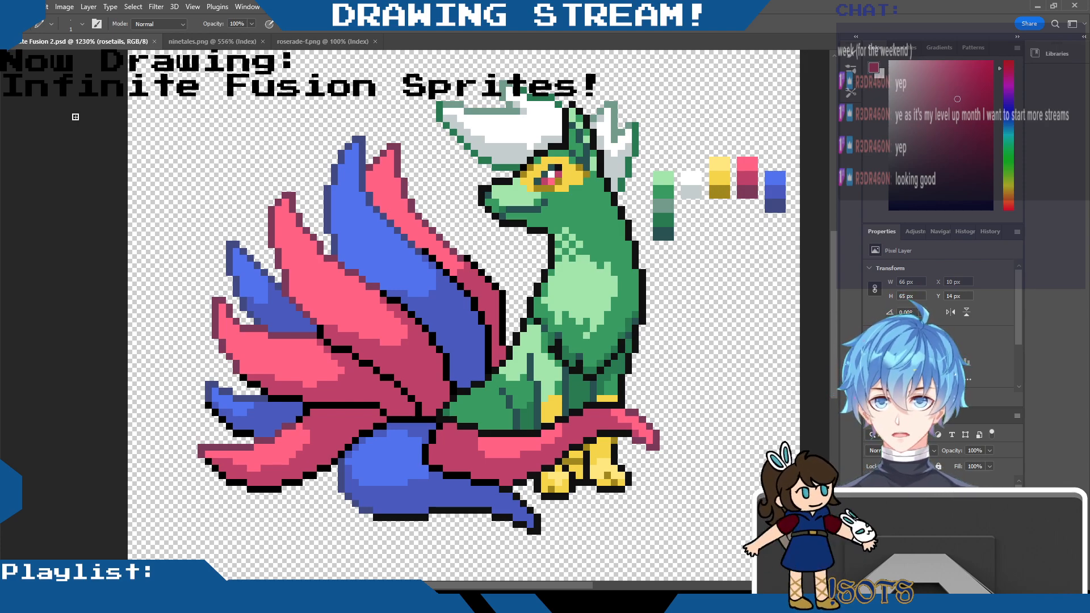
Sample black from the sprite's outline and repaint the outer edge of the front blue tail's rounded base.
scroll(268, 230, "up", 2)
scroll(539, 208, "down", 5)
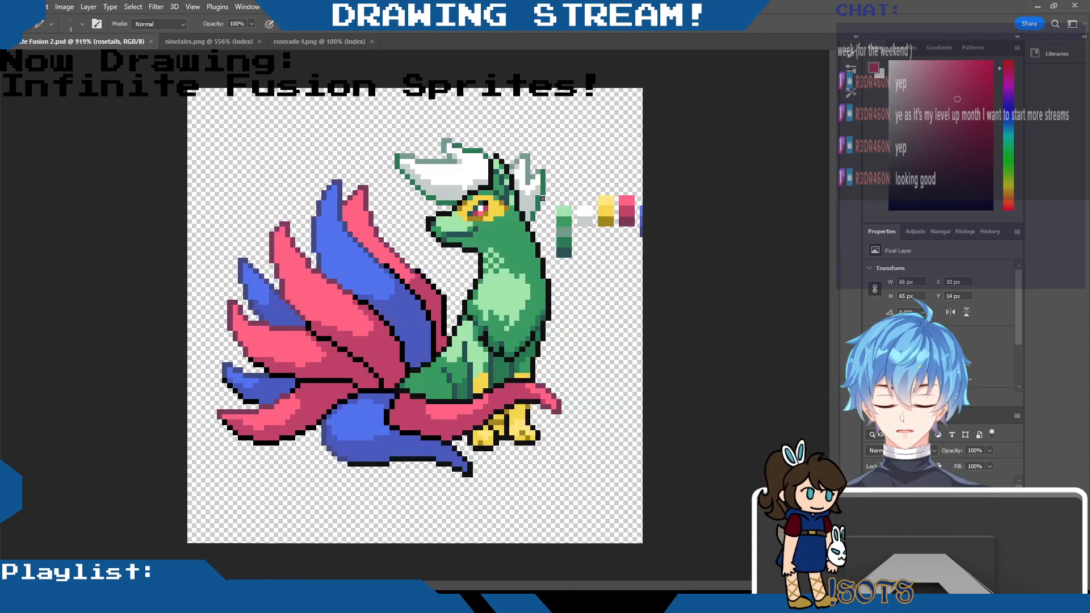
scroll(543, 199, "down", 1)
scroll(543, 199, "up", 3)
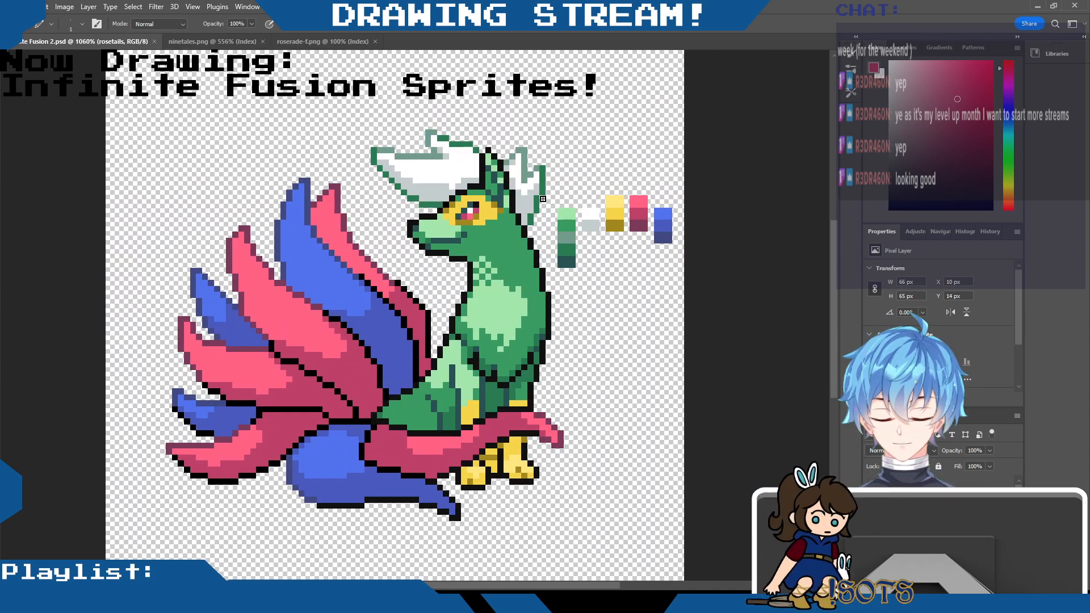
scroll(543, 198, "up", 2)
scroll(543, 199, "down", 2)
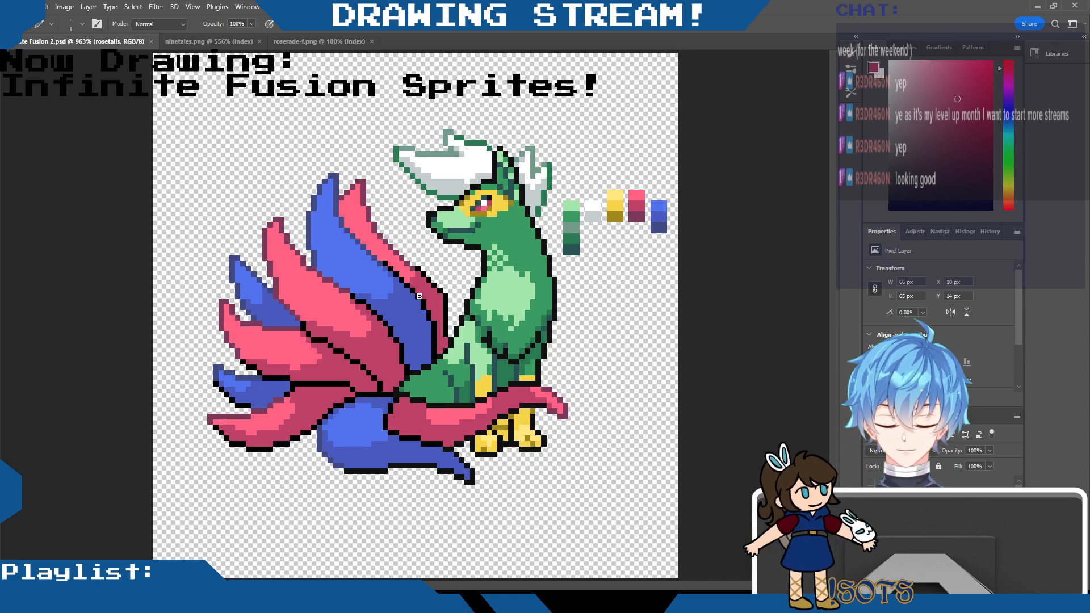
key("i")
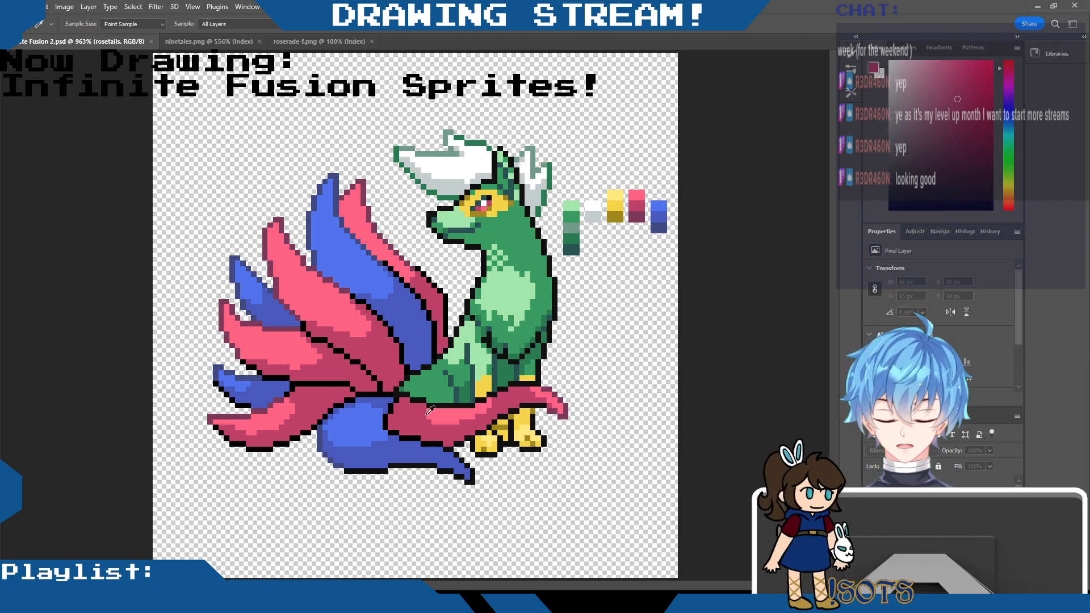
left_click(386, 421, "alt")
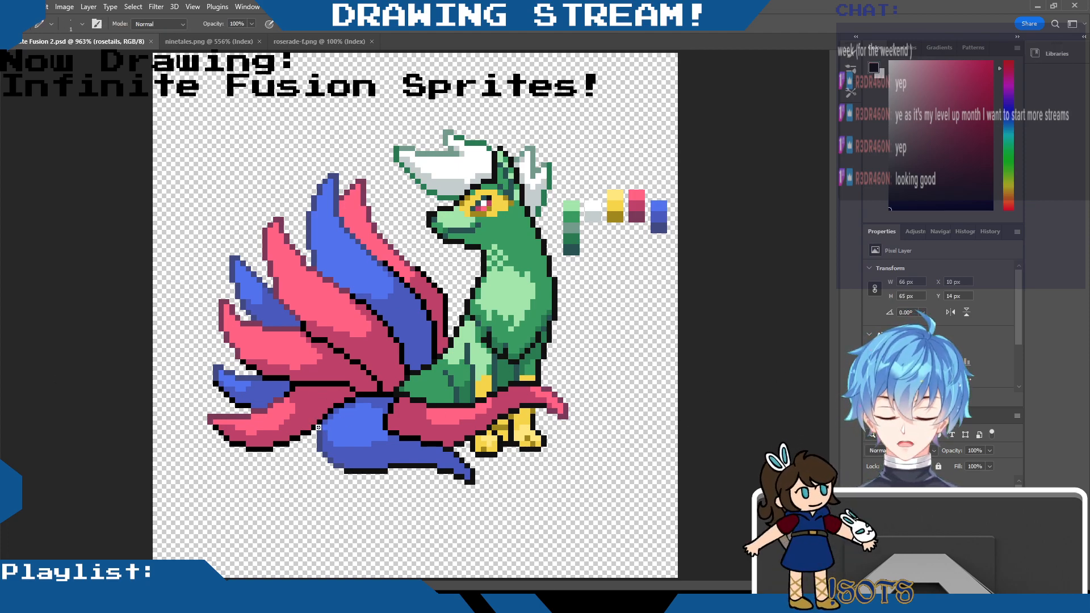
left_click_drag(319, 434, 340, 468)
left_click(325, 456)
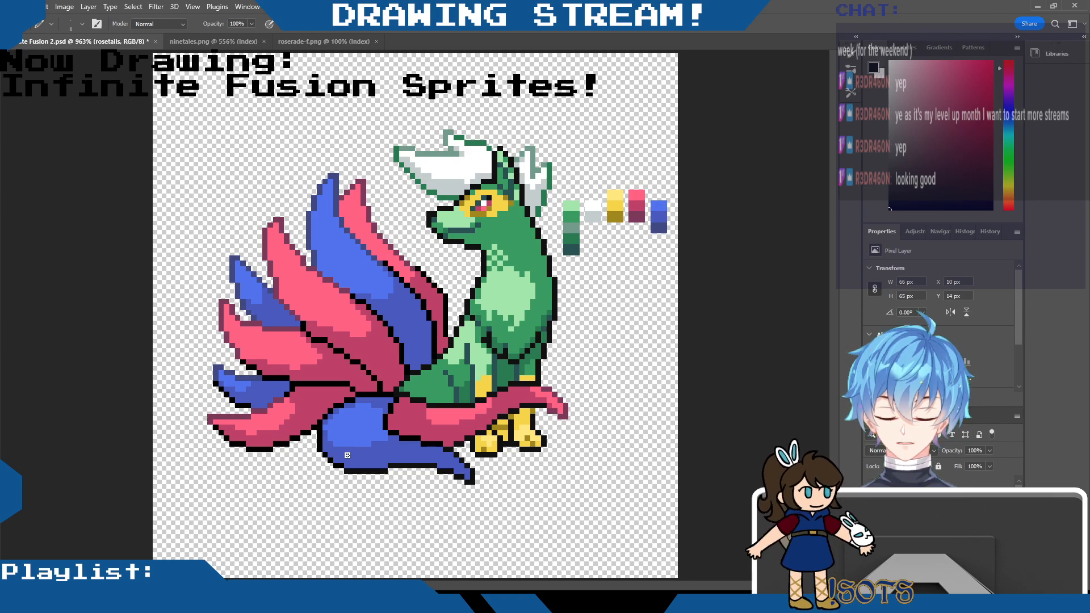
Check the ninetales.png reference, paint over the dithered light pixels on the neck with the body's middle green, and save the file.
left_click(232, 41)
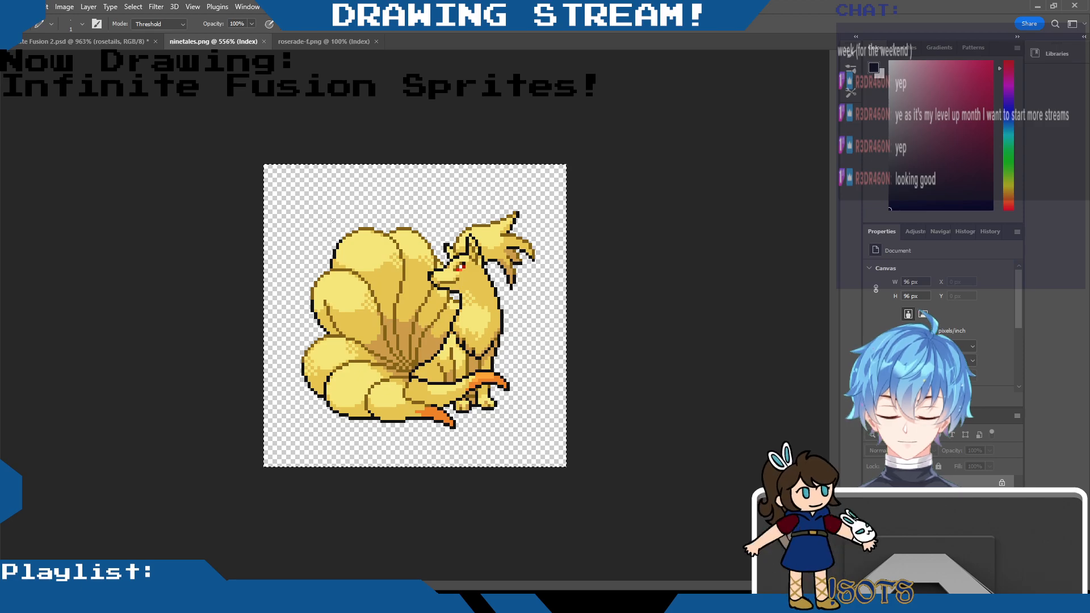
left_click(115, 44)
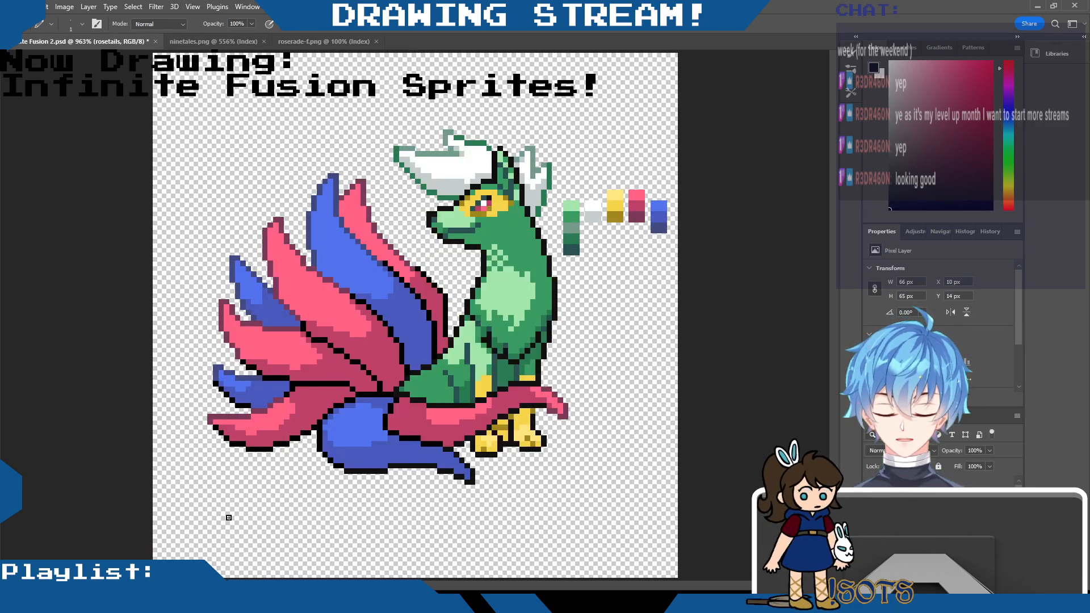
left_click(16, 415)
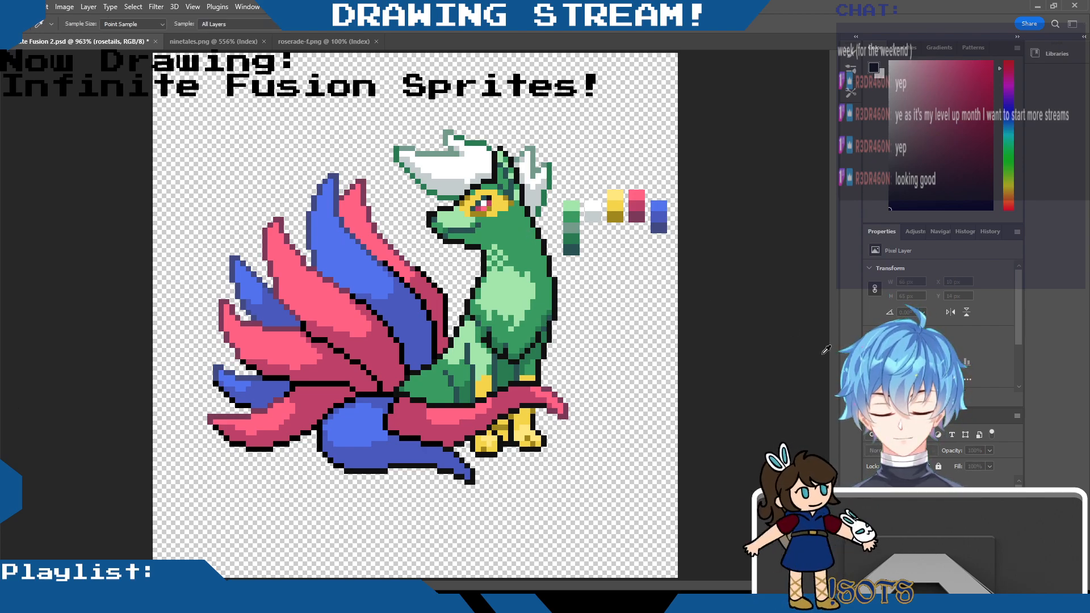
left_click(506, 245, "alt")
left_click(494, 247)
left_click(505, 257)
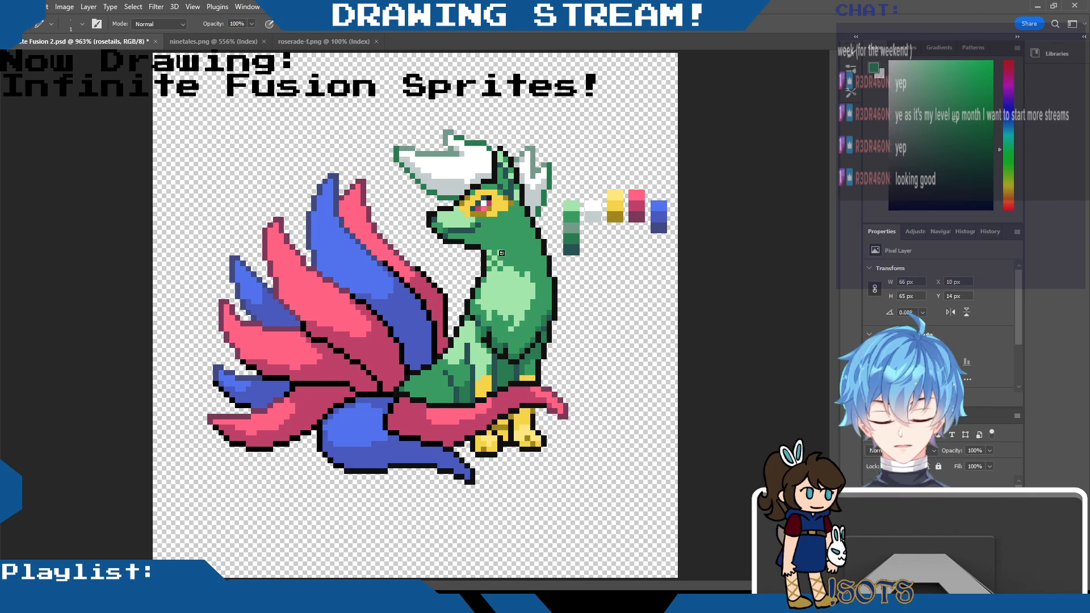
left_click(501, 254)
left_click(499, 262)
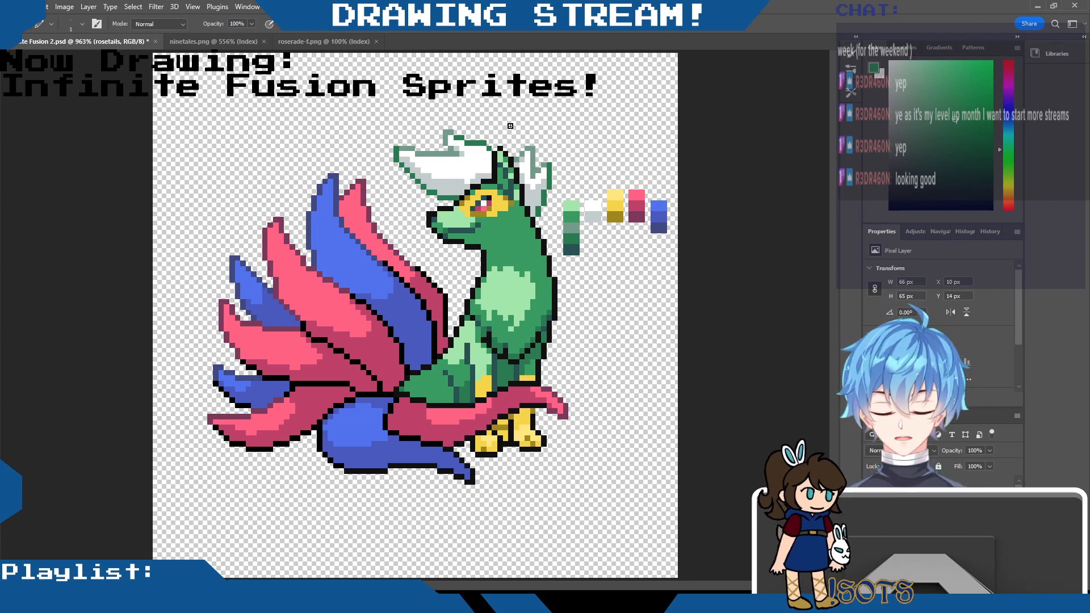
left_click(871, 502)
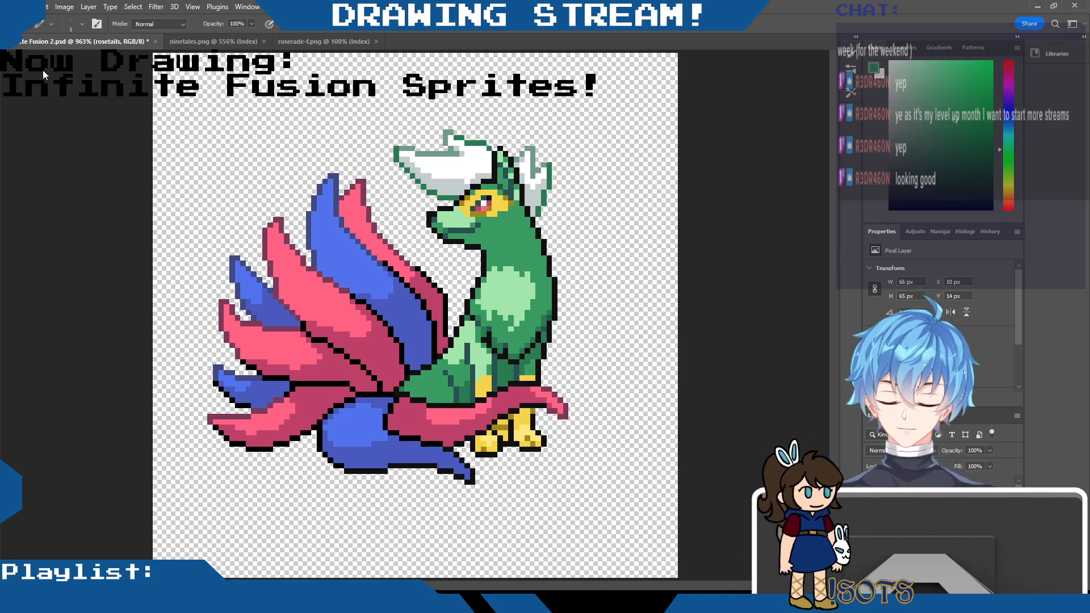
key("ctrl+s")
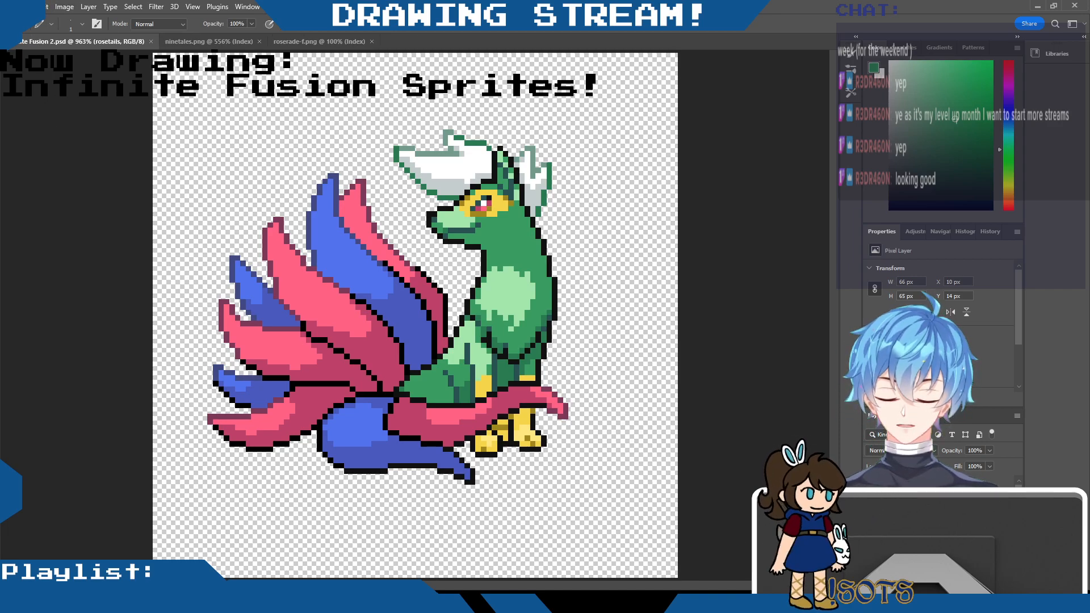
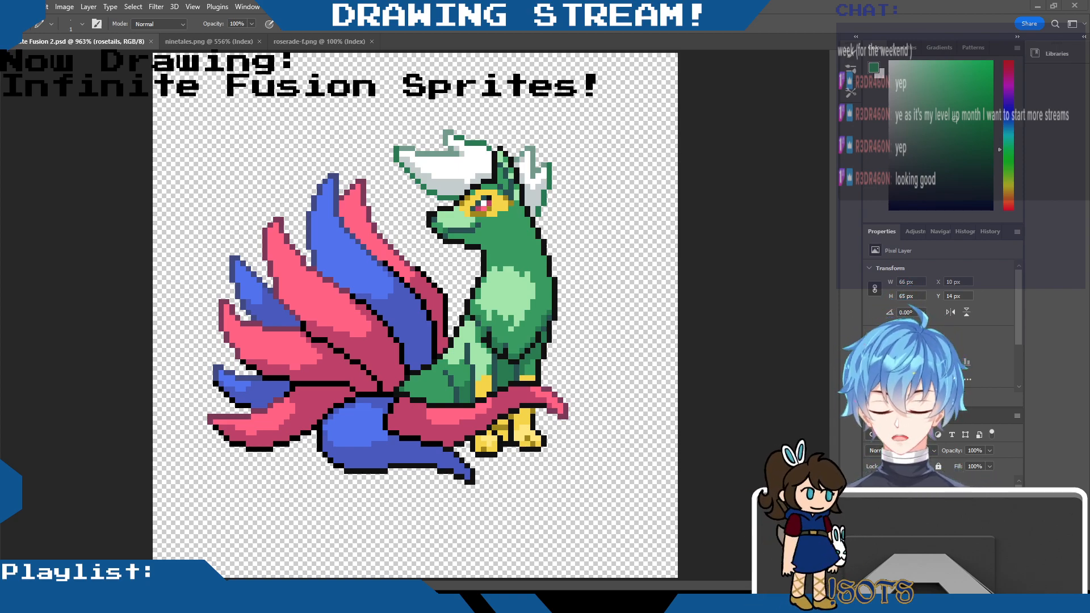
Sample the black outline colour at the feet and fill the outline pixels beside the ear tip using the Paint Bucket.
left_click(543, 441, "alt")
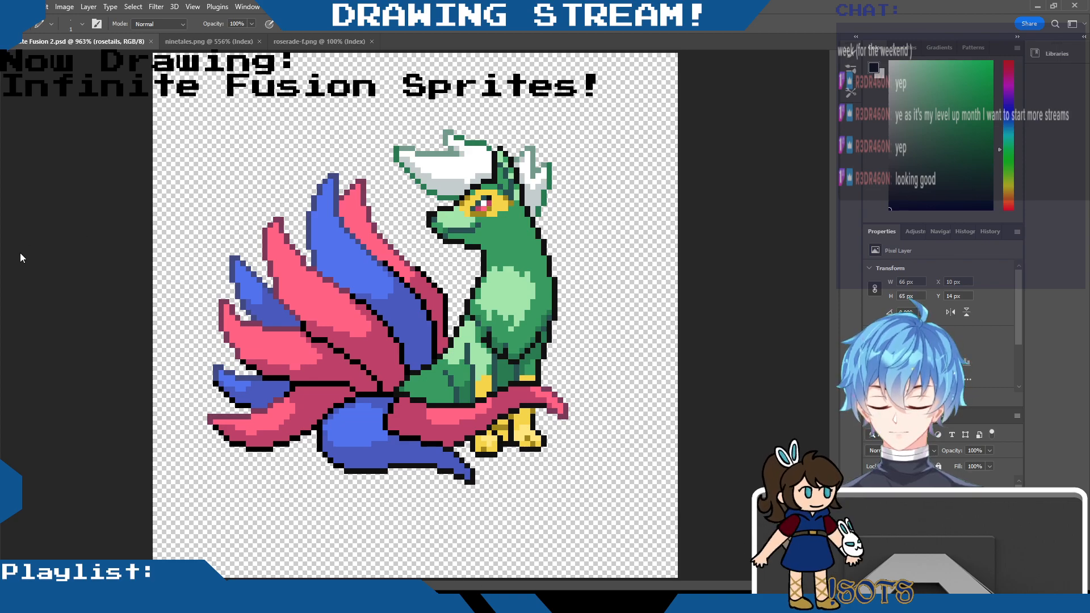
key("g")
scroll(526, 131, "up", 2)
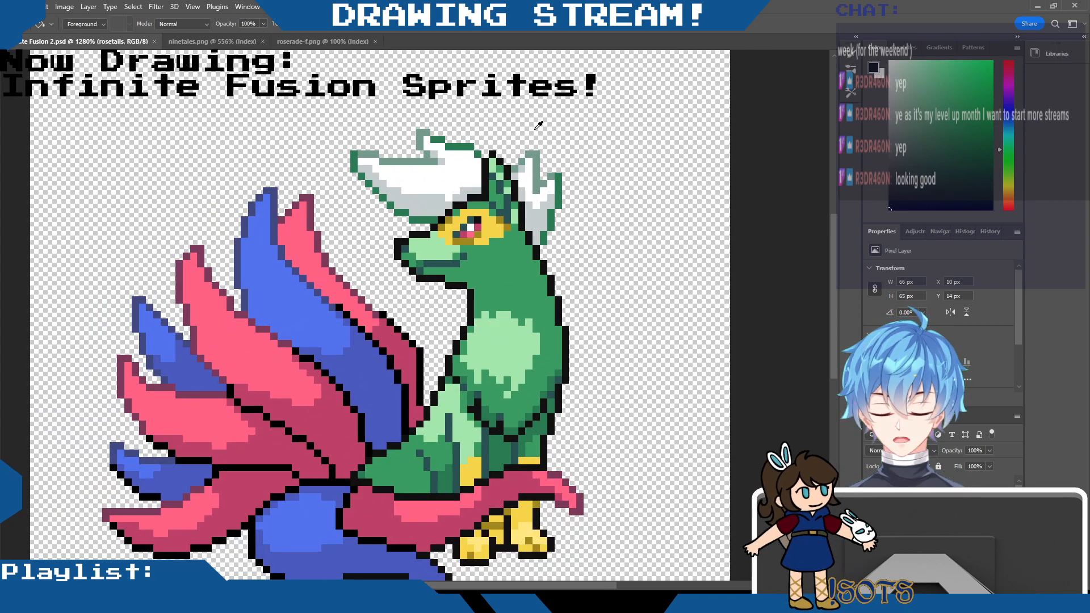
left_click(497, 159)
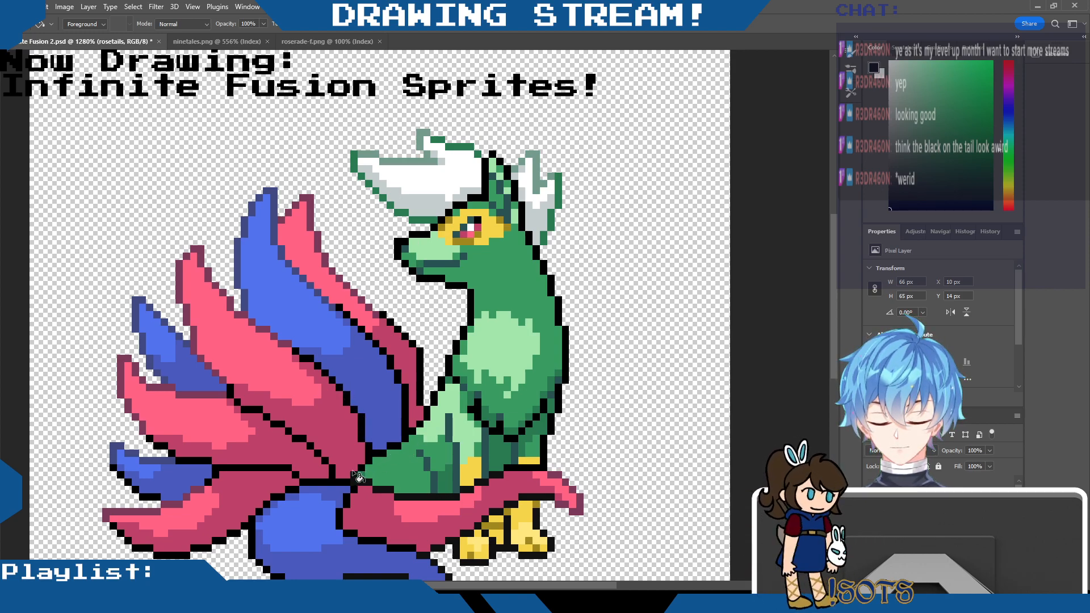
Try filling the dark green area between the front legs with the black outline colour.
left_click_drag(570, 584, 541, 584)
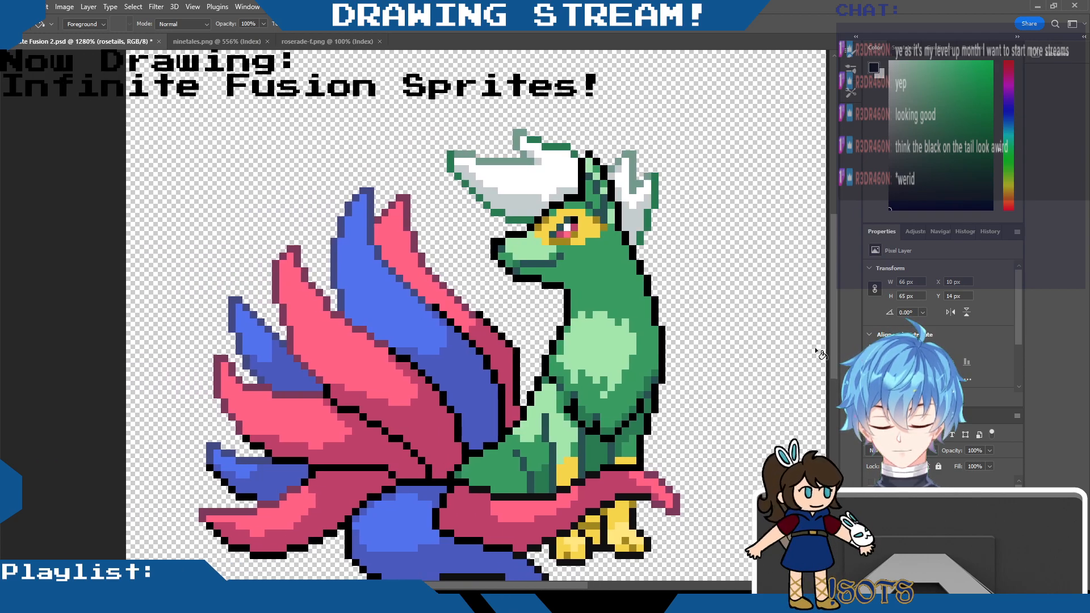
left_click_drag(833, 312, 793, 338)
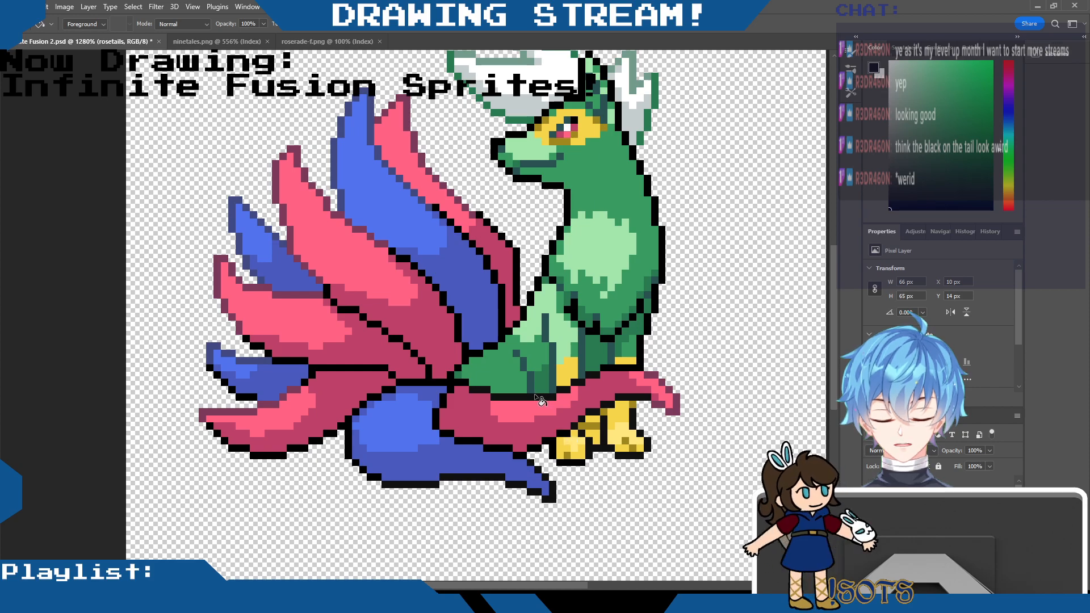
left_click(599, 357)
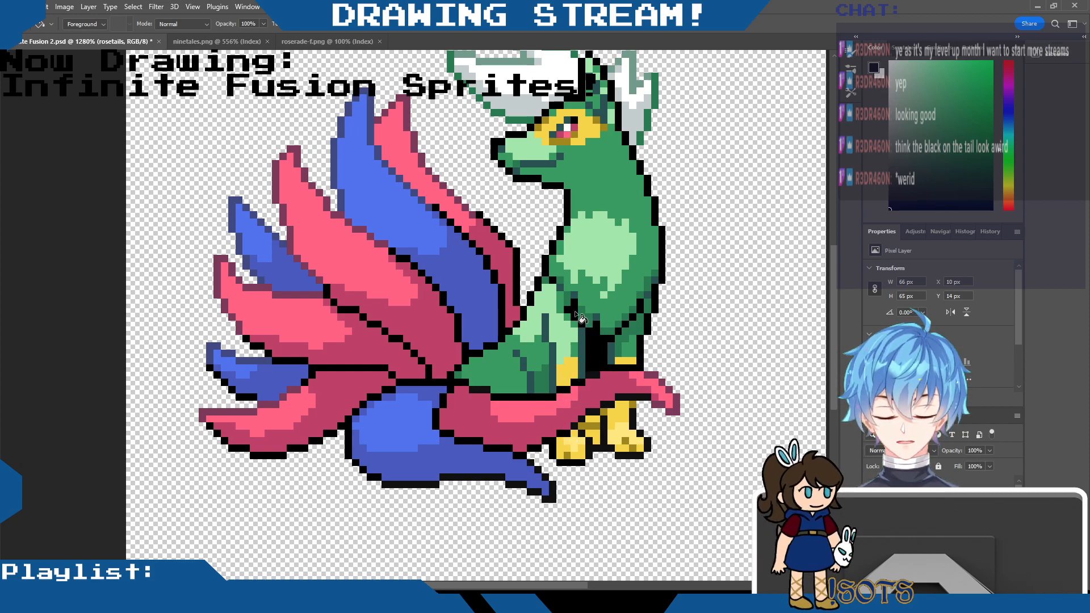
key("ctrl+z")
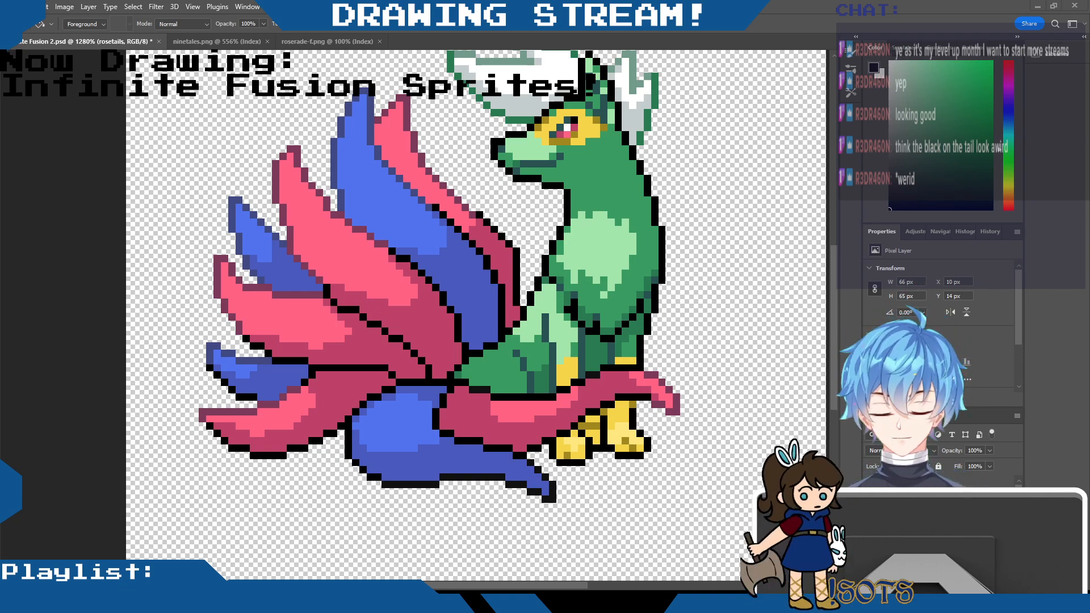
Sample the dark green between the front legs for the Paint Bucket and save the sprite file.
scroll(439, 358, "up", 2)
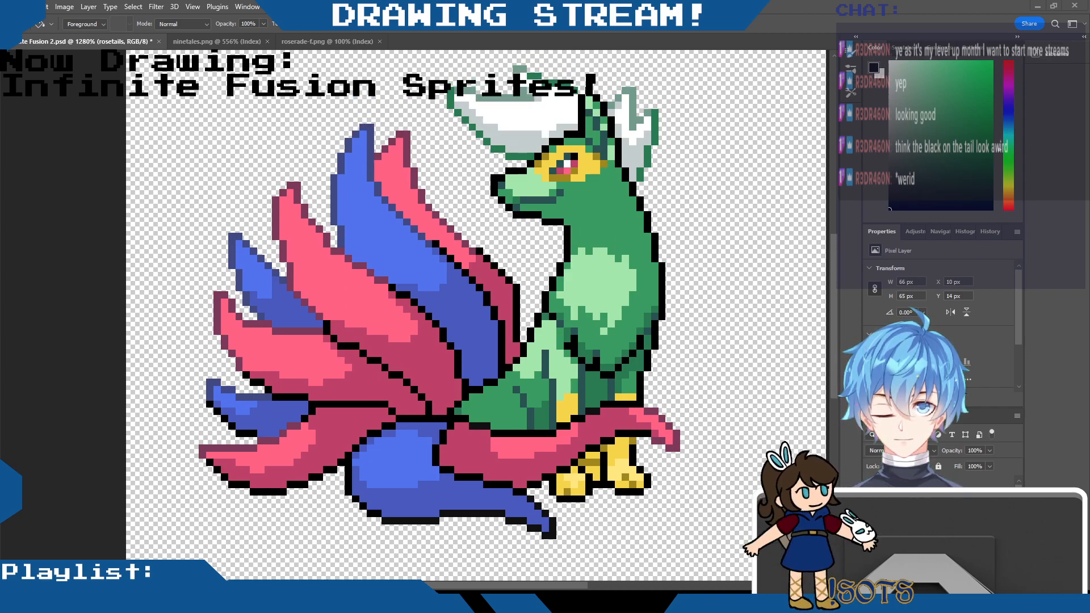
scroll(439, 340, "down", 2)
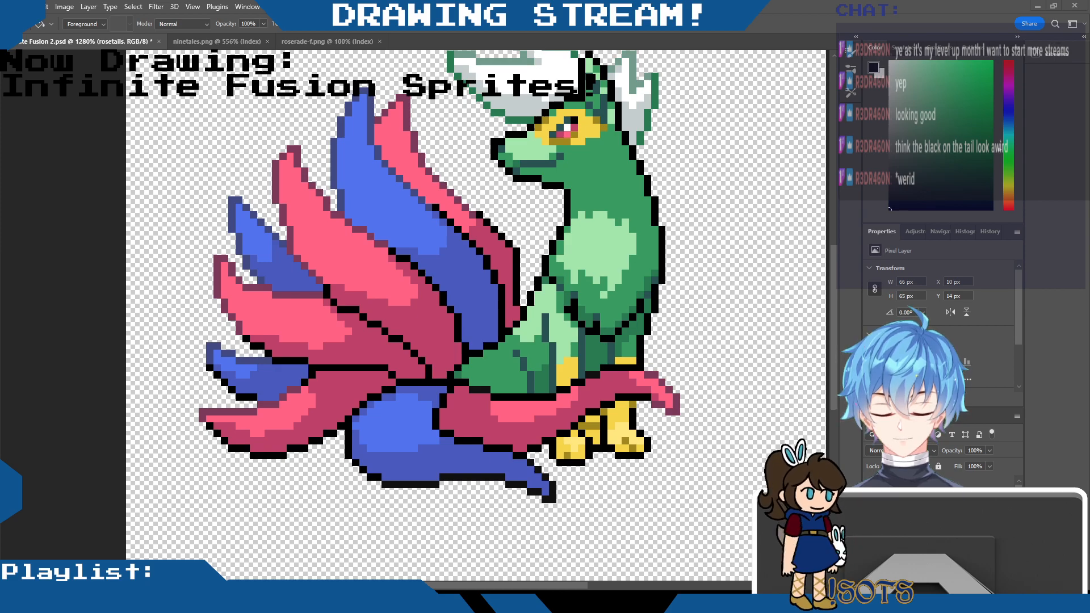
key("i")
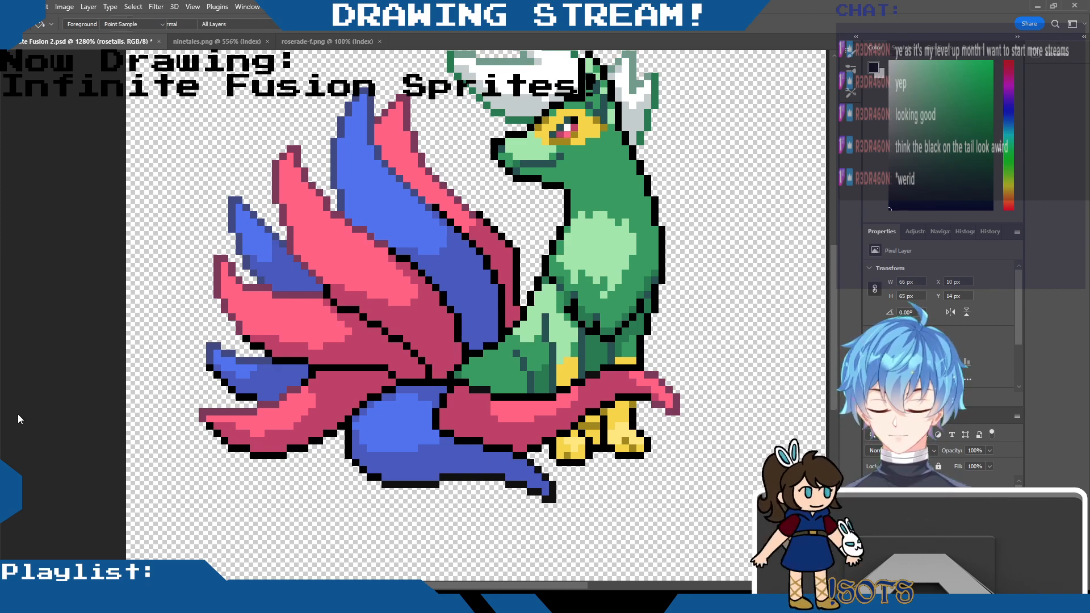
left_click(595, 337)
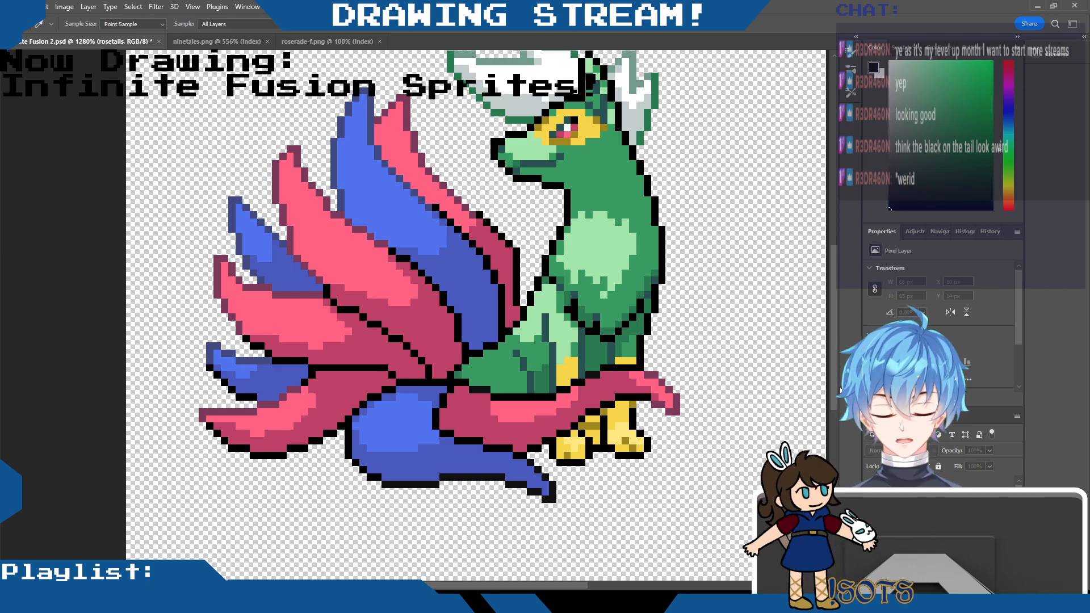
key("g")
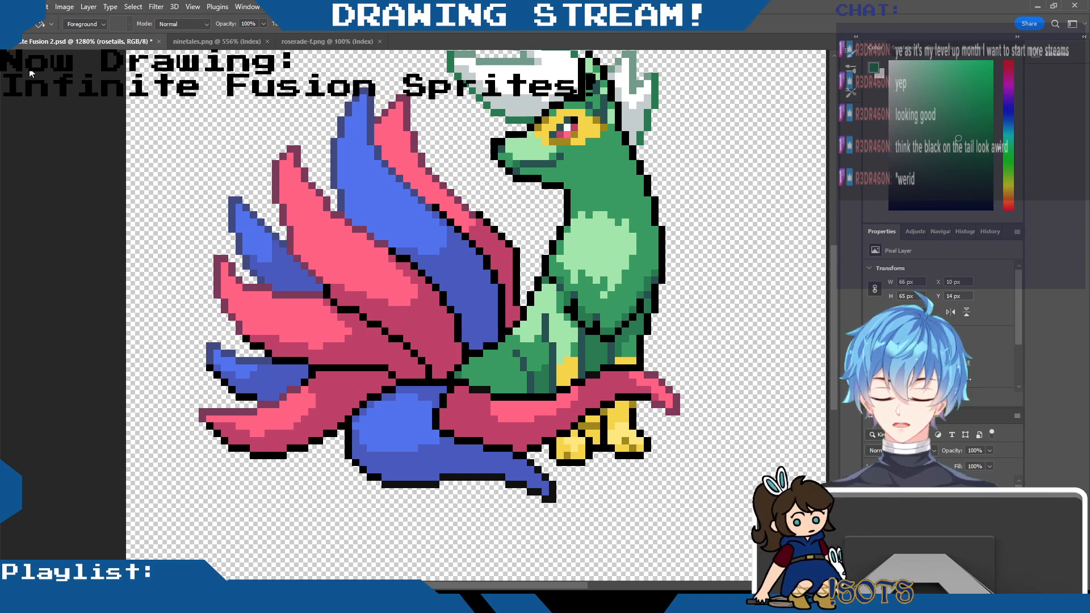
key("ctrl+s")
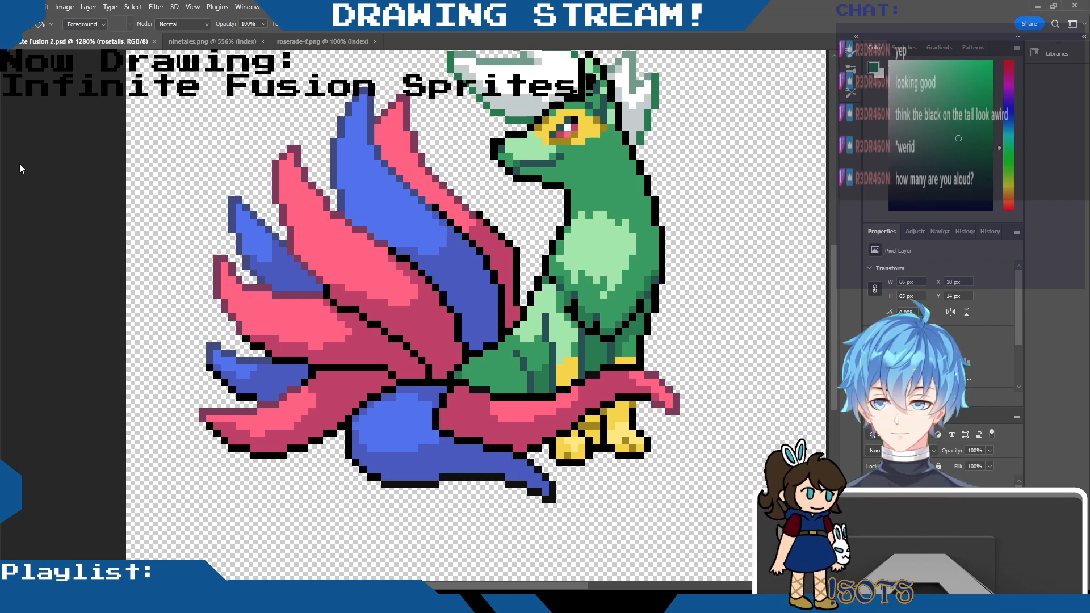
Sample the tails' outline black and dark pink shadow, finishing with the black outline colour as foreground.
key("i")
scroll(662, 116, "up", 1)
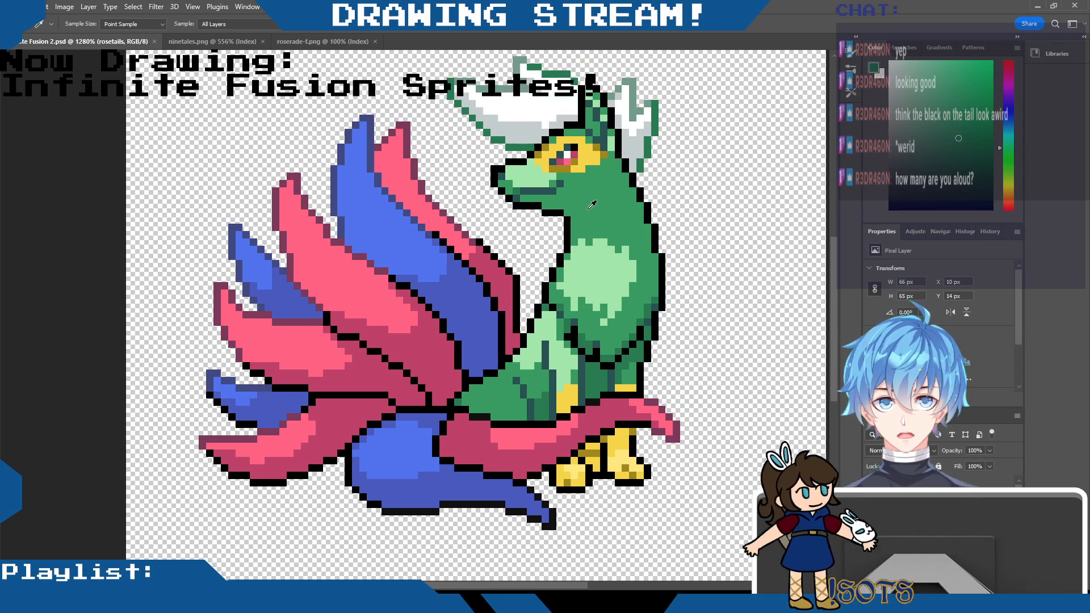
left_click(518, 291)
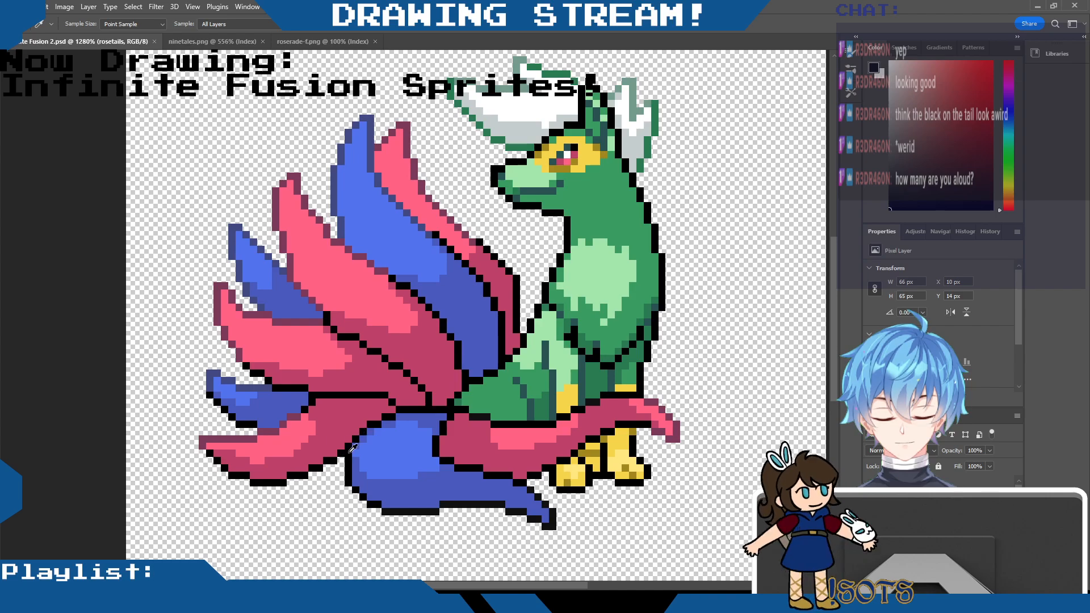
left_click(367, 390)
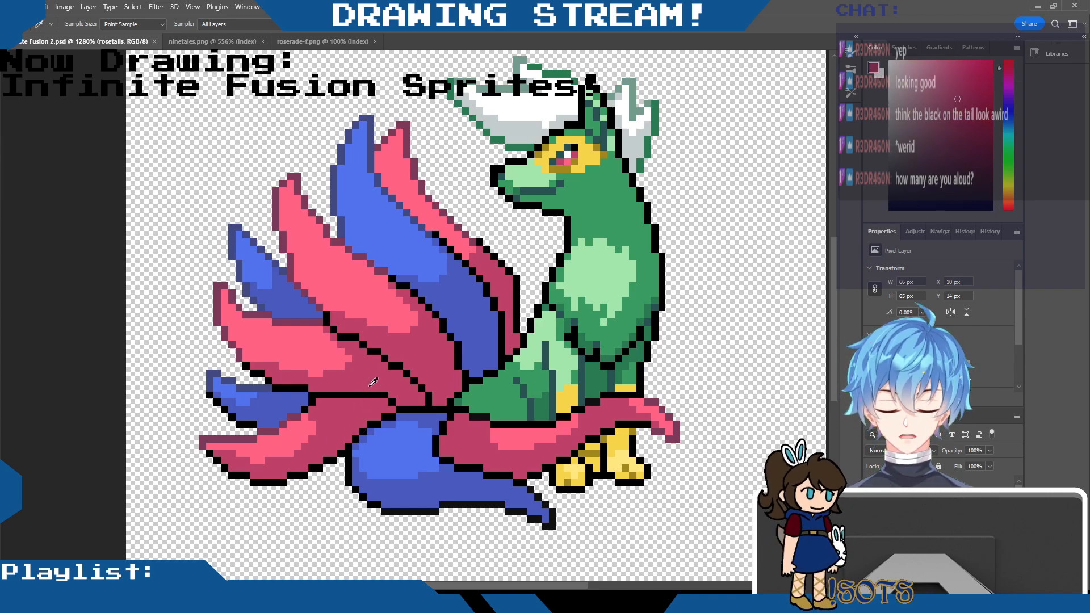
left_click(367, 392)
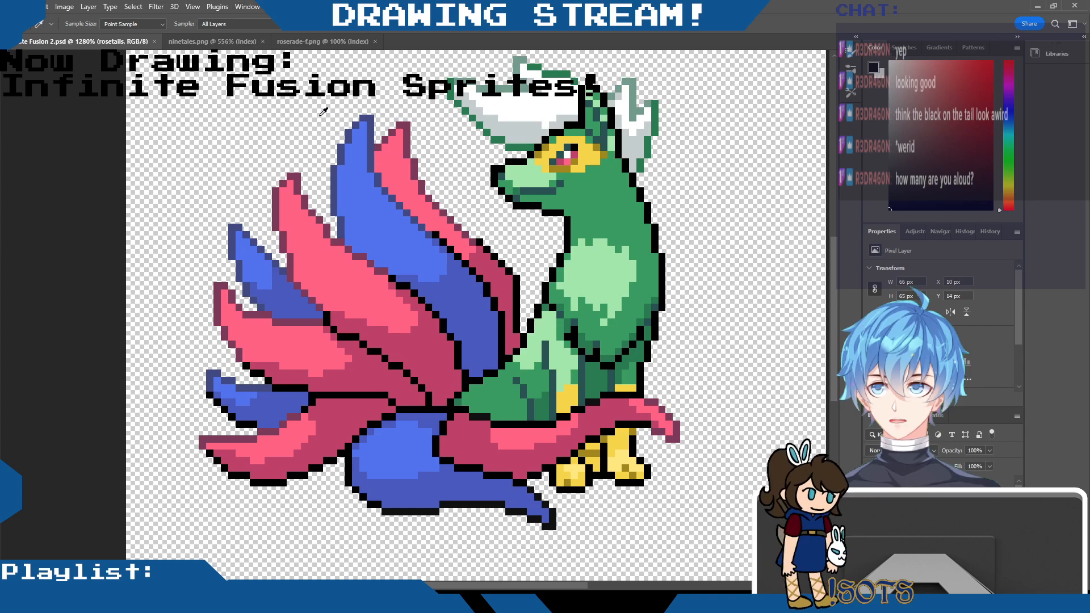
scroll(514, 279, "down", 5)
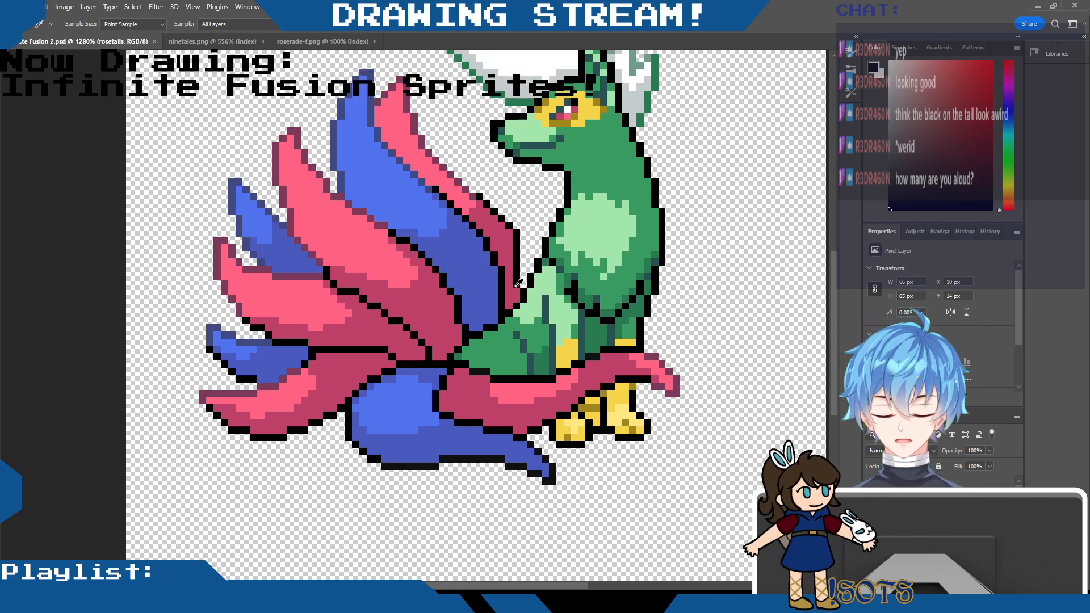
scroll(511, 276, "up", 8)
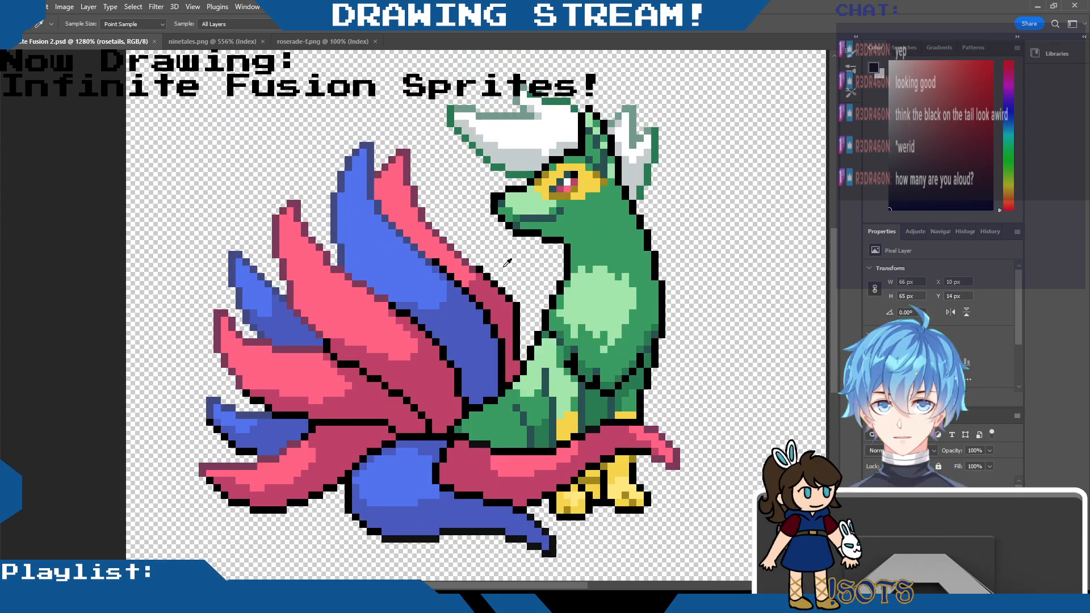
scroll(500, 259, "down", 6)
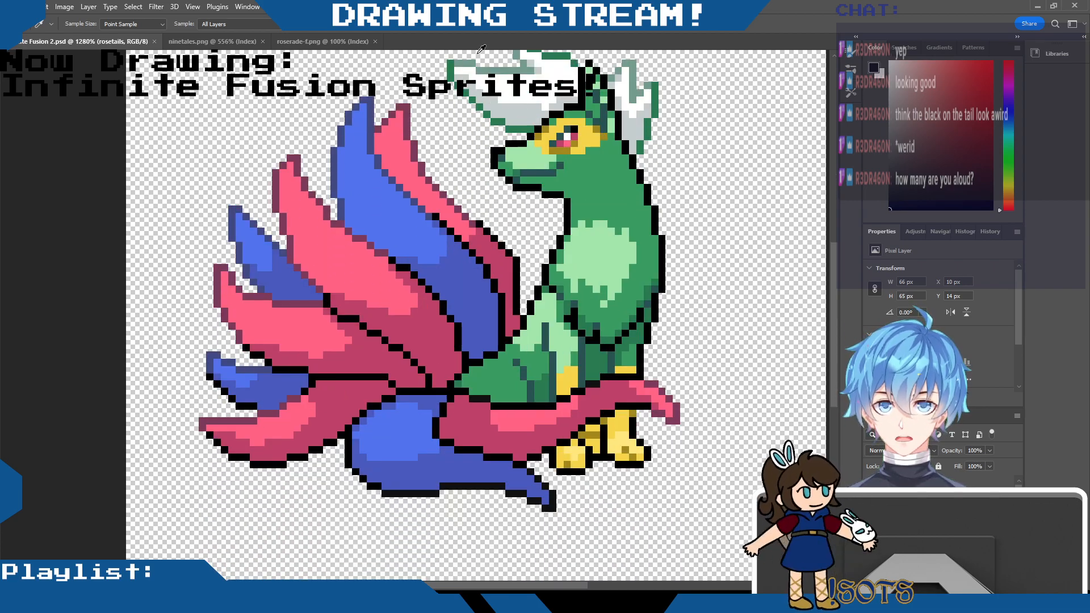
scroll(488, 187, "up", 1)
scroll(458, 192, "down", 1)
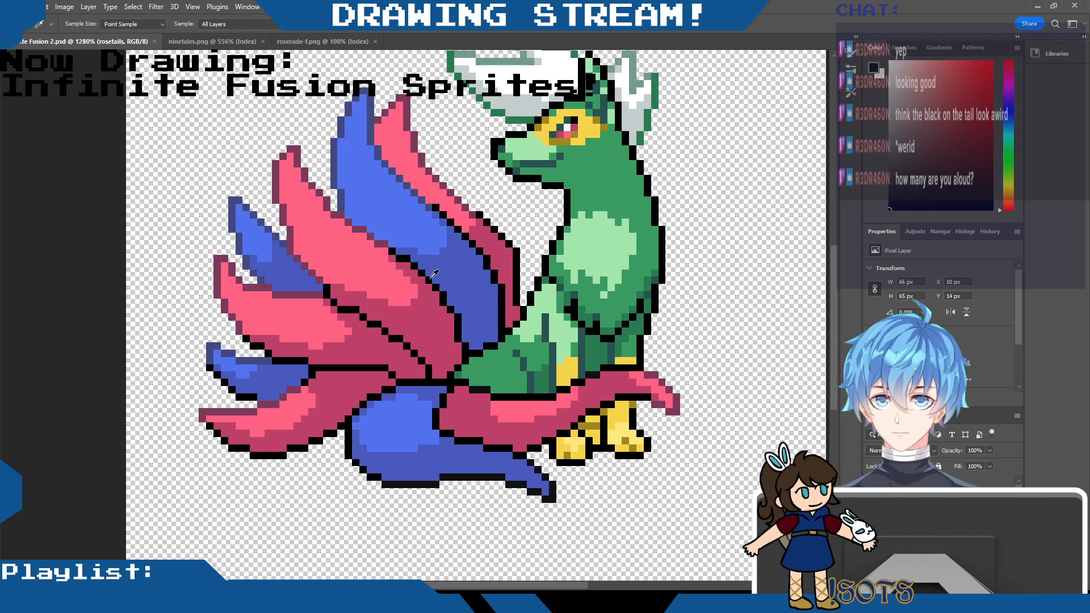
scroll(434, 274, "up", 2)
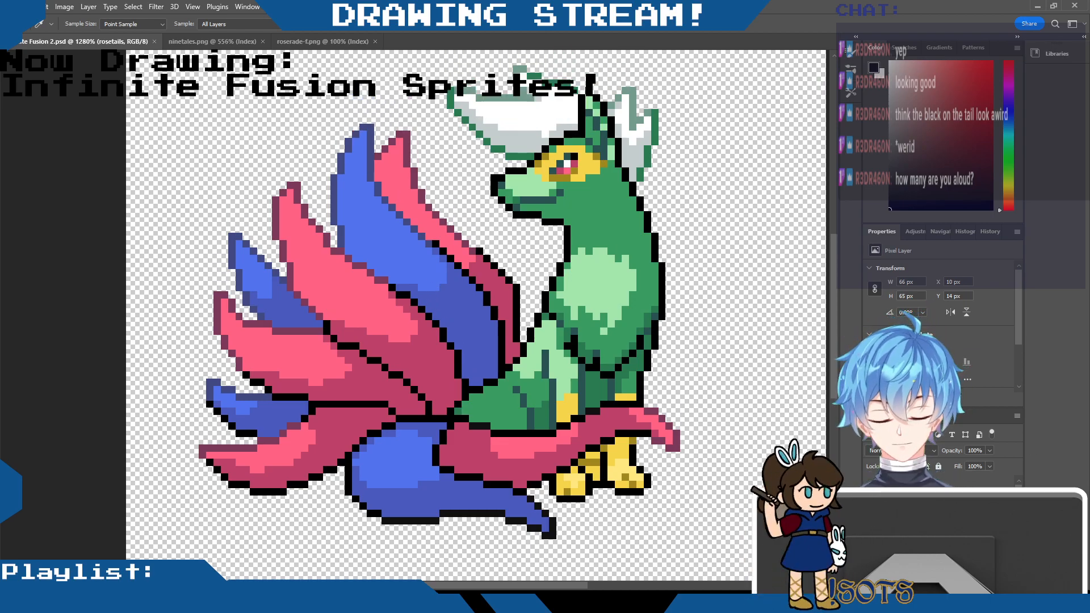
Try marking out the canvas's upper-left corner with a rectangular selection while the sprite layer is hidden.
left_click(871, 511)
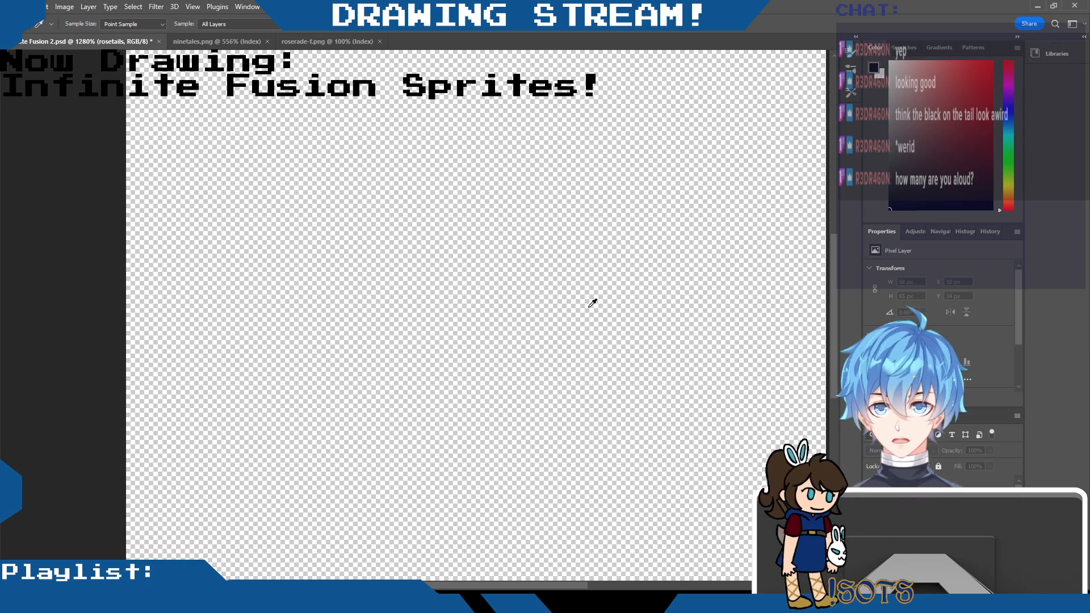
scroll(591, 298, "down", 4)
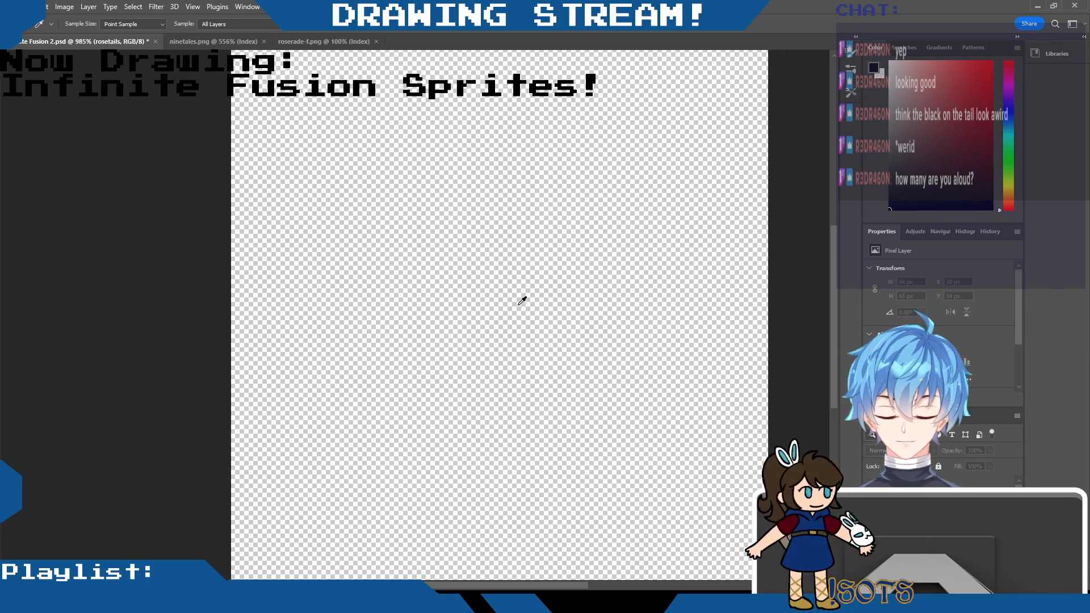
scroll(472, 293, "down", 1)
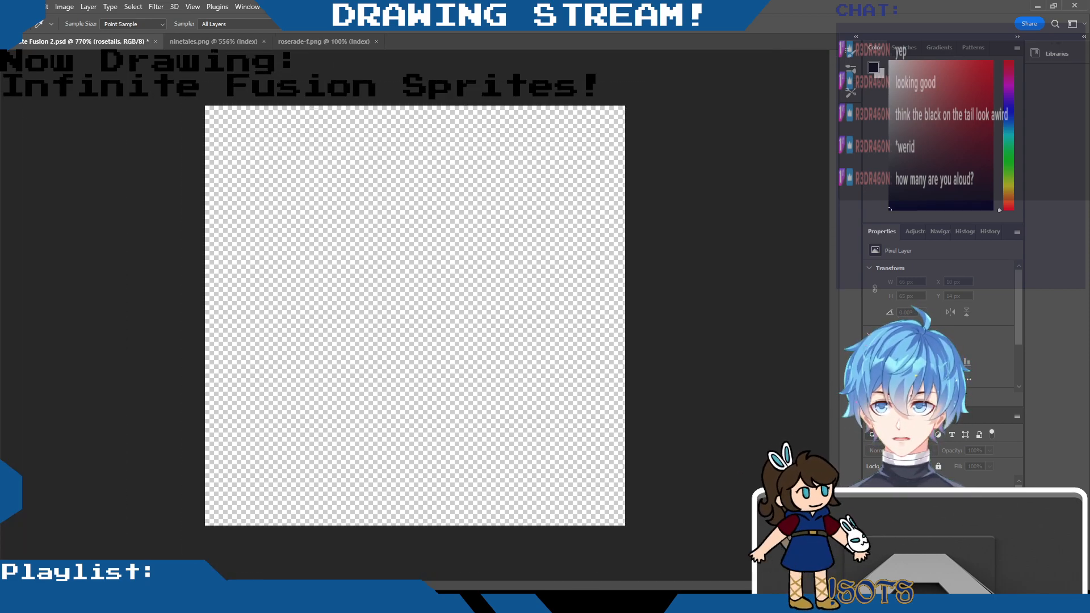
left_click(10, 101)
key("ctrl+a")
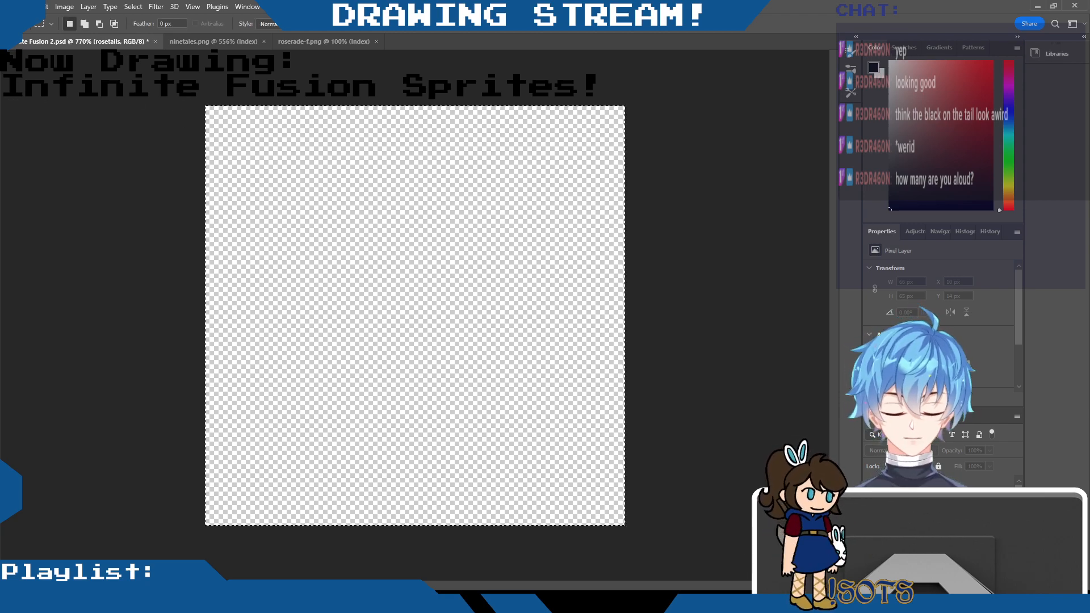
left_click_drag(206, 106, 305, 166)
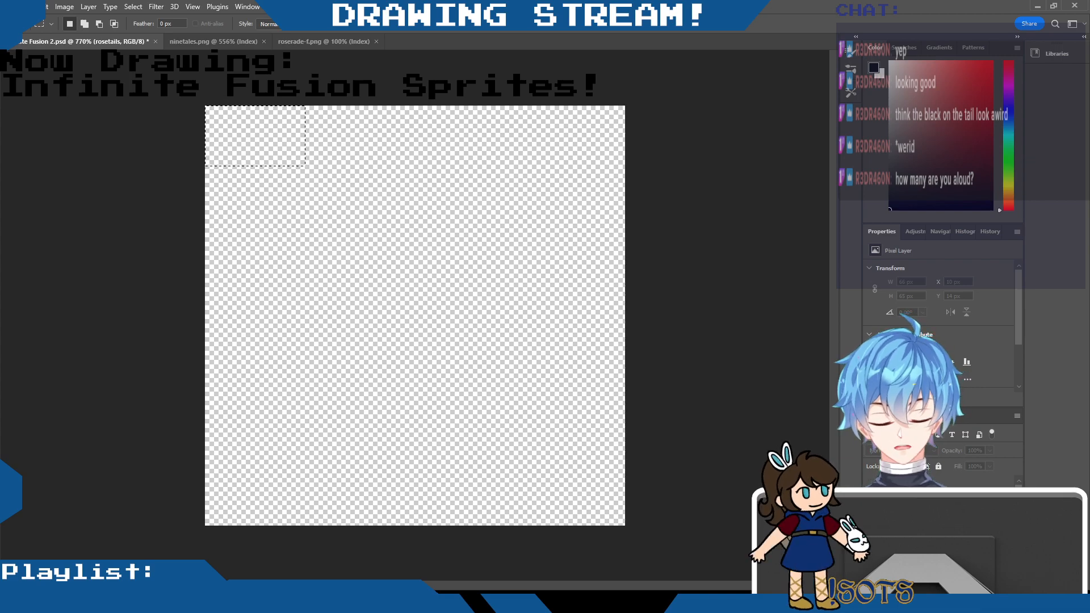
left_click(872, 497)
left_click(541, 245)
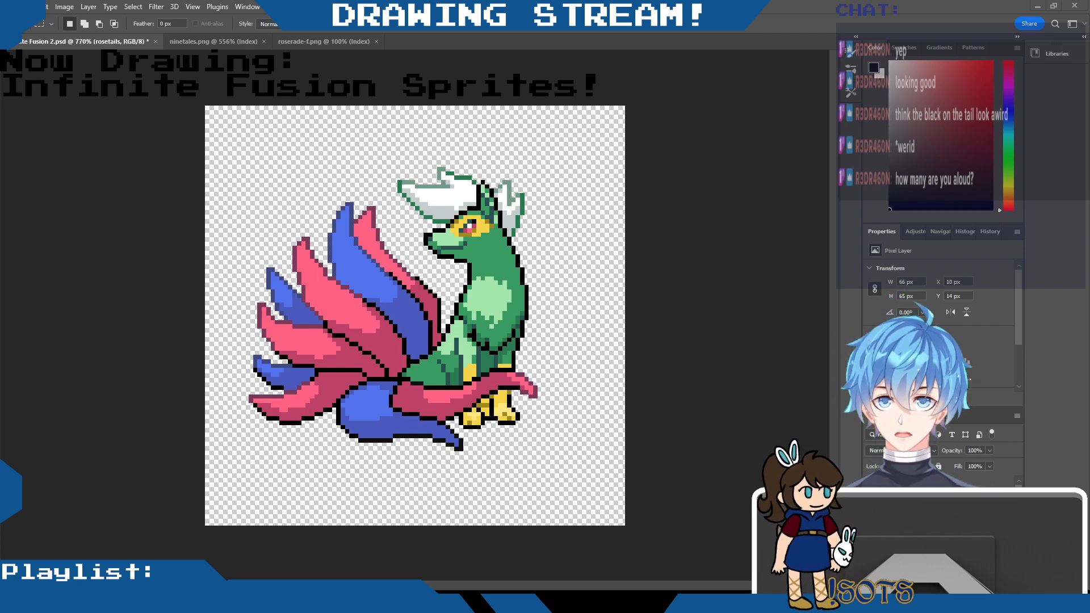
Try a short black brush stroke on the empty canvas above the tails.
scroll(426, 290, "up", 3)
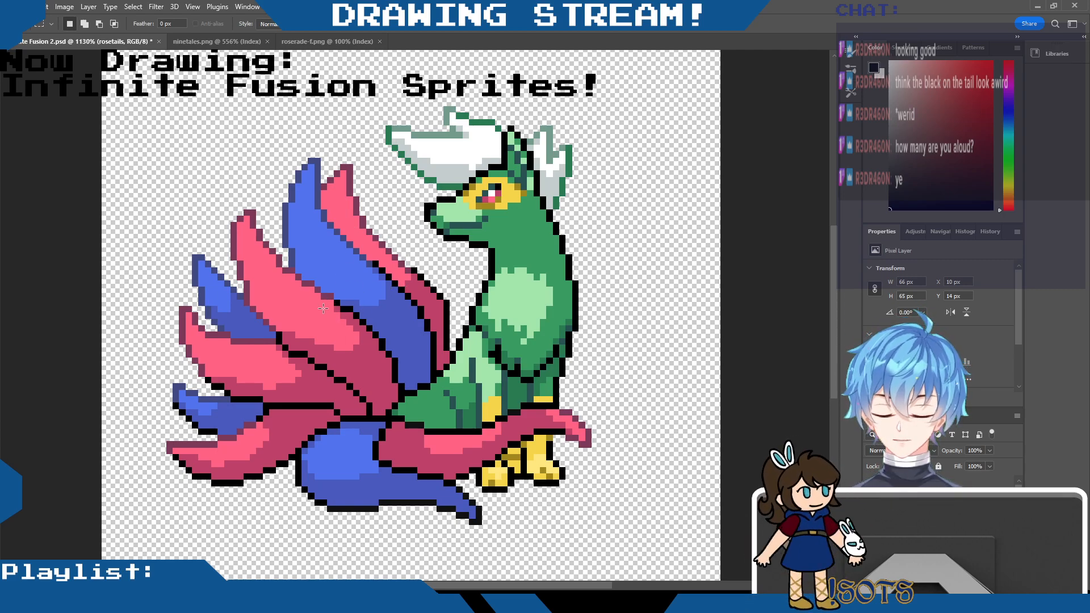
key("b")
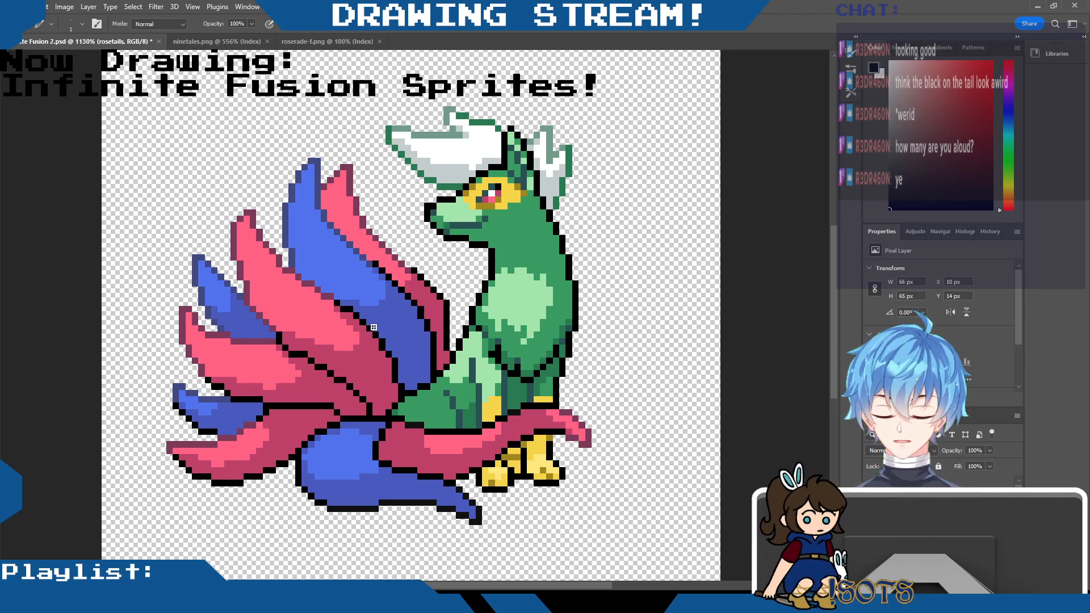
mouse_move(179, 74)
left_mouse_down()
mouse_move(166, 90)
mouse_move(182, 78)
left_mouse_up()
key("ctrl+z")
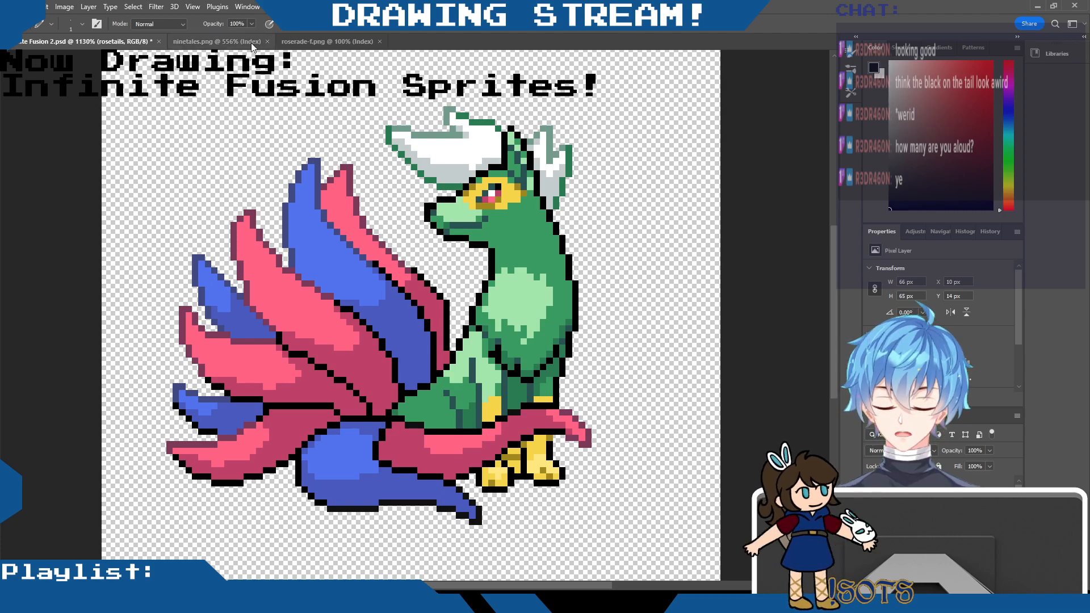
Examine the tail outlines and shading in the ninetales.png reference and return to the fusion sprite.
left_click(223, 37)
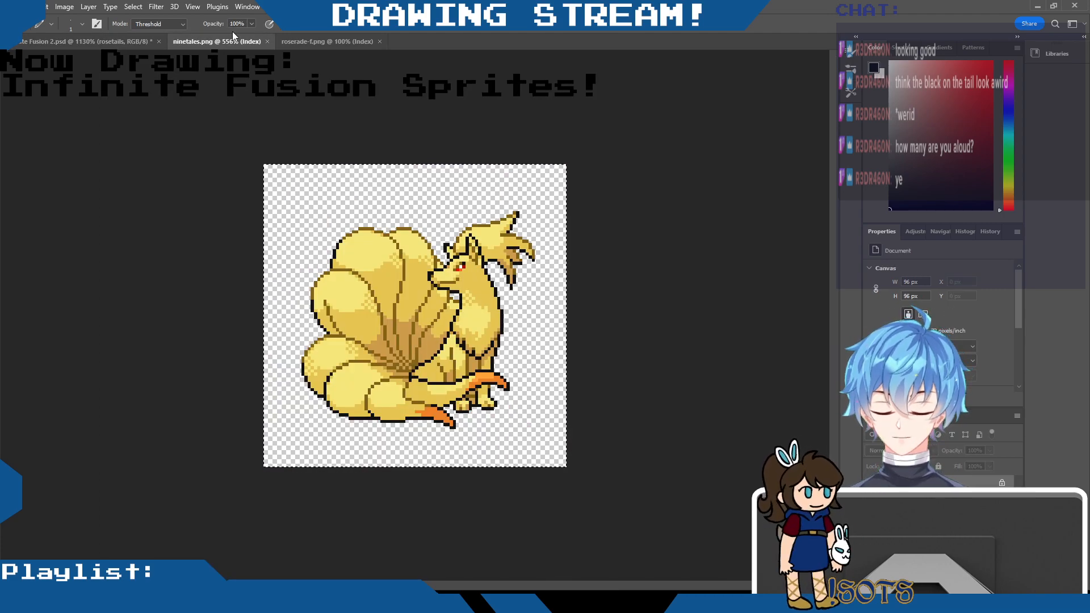
scroll(457, 249, "up", 2)
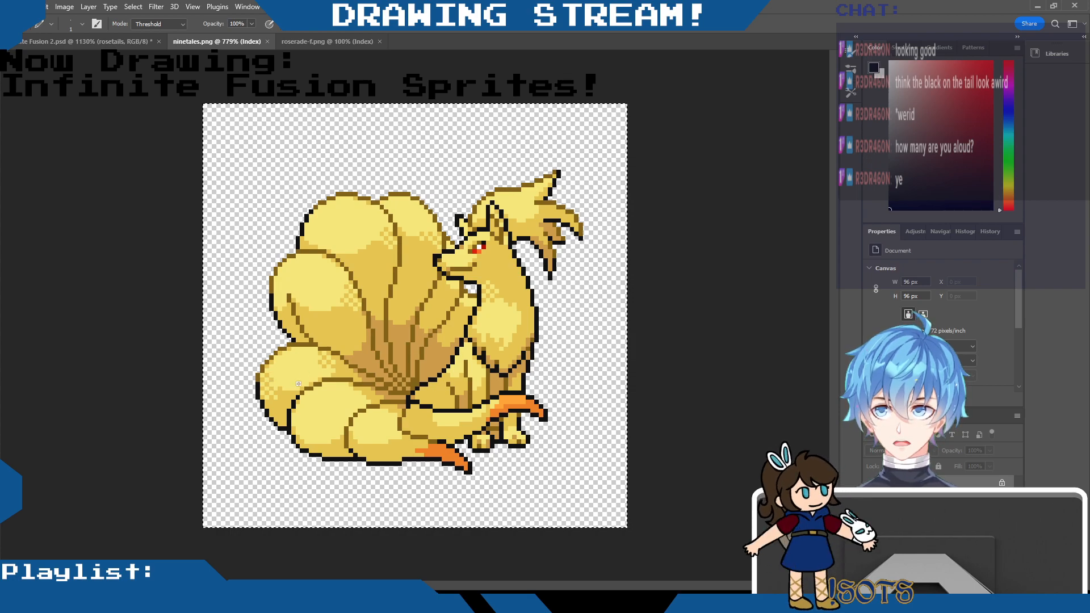
left_click(127, 41)
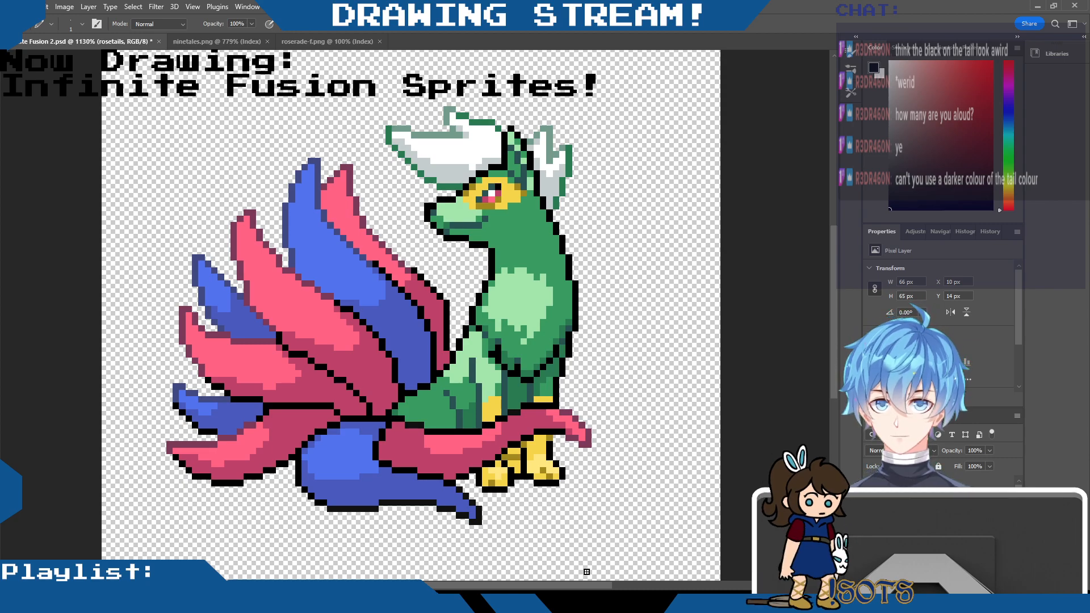
Display the palette swatches and the Roserade reference artwork alongside the fusion sprite.
mouse_move(837, 327)
left_mouse_down()
mouse_move(838, 363)
mouse_move(849, 321)
left_mouse_up()
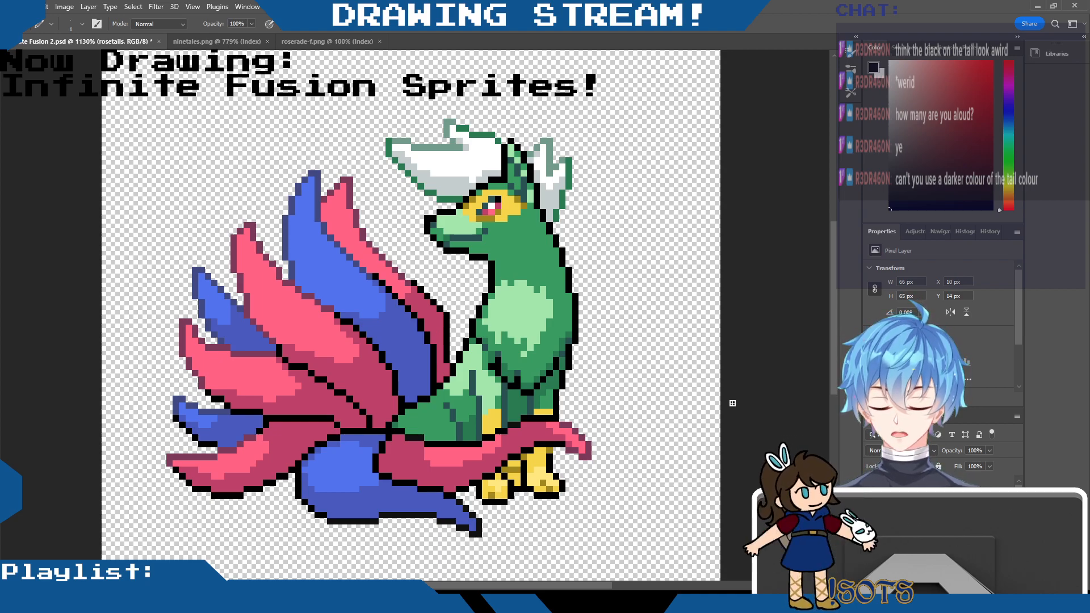
left_click(870, 517)
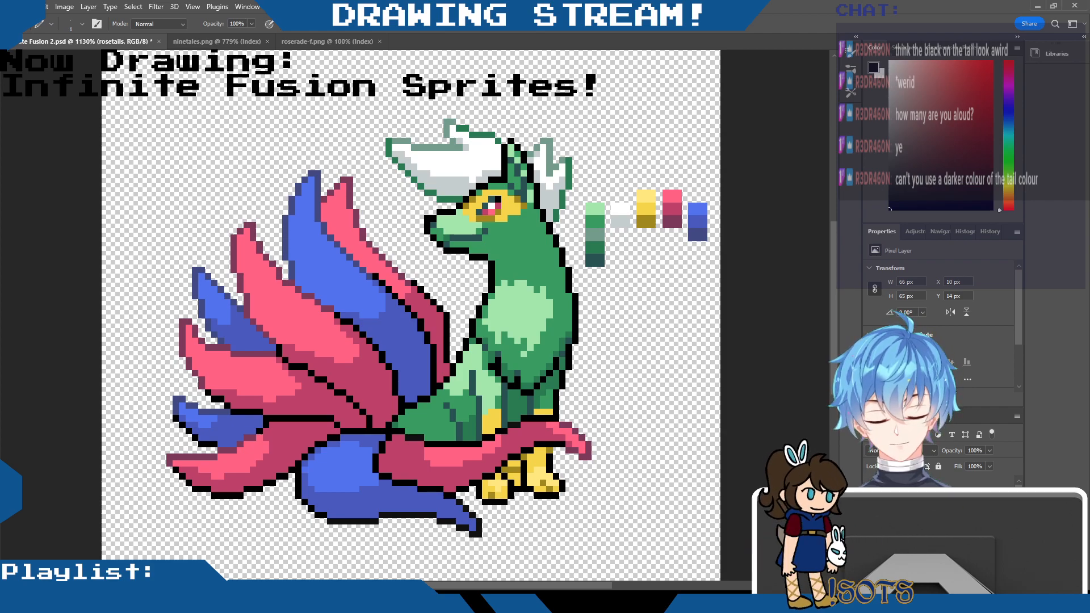
key("ctrl+v")
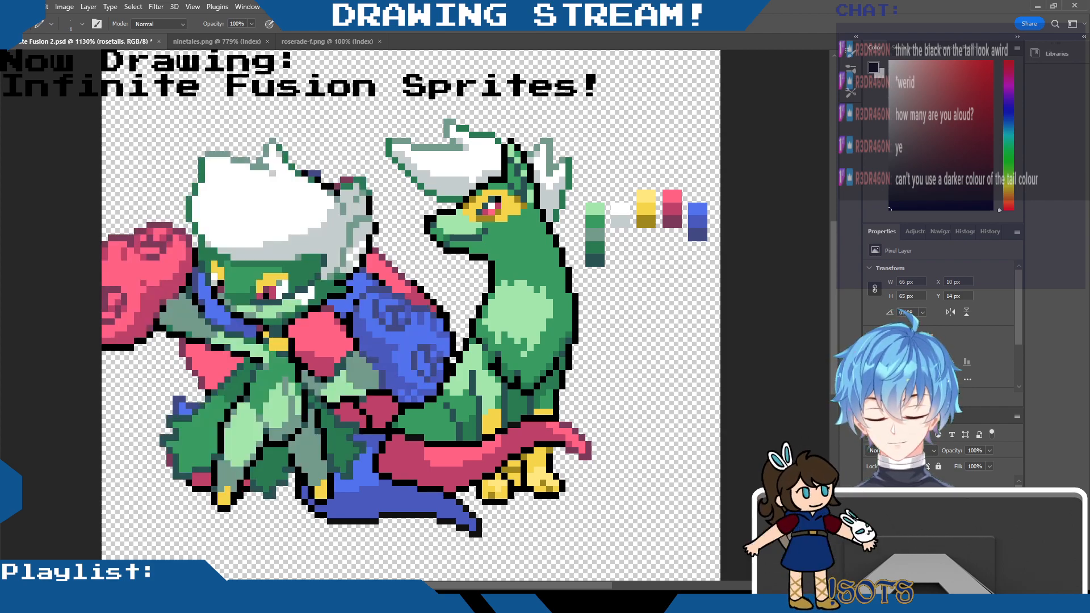
left_click_drag(596, 587, 544, 586)
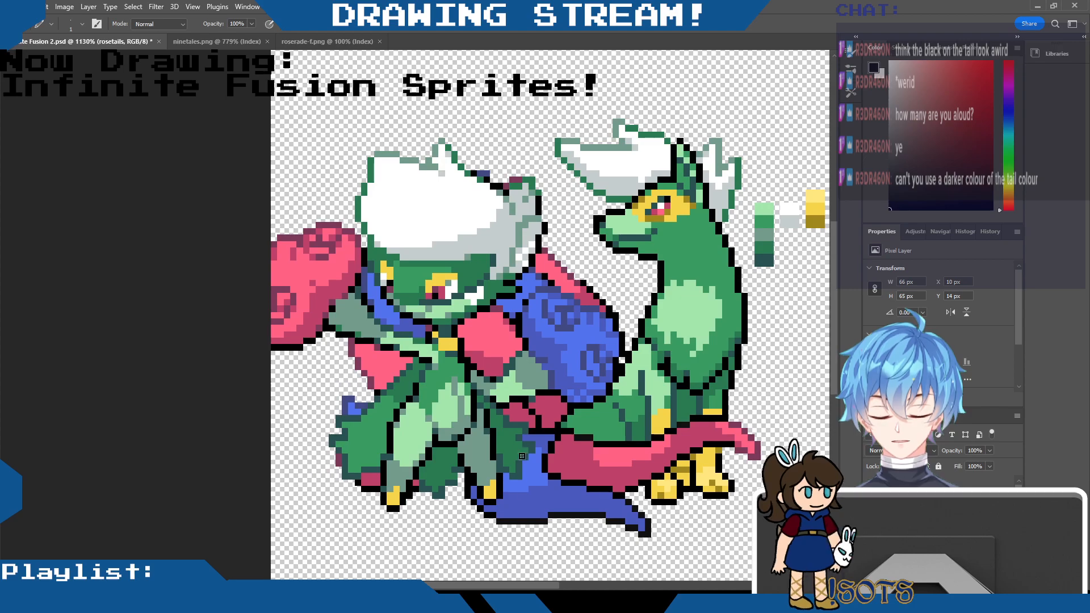
Hide the Roserade reference artwork and remove the stray black mark above the tails.
left_click_drag(332, 185, 328, 205)
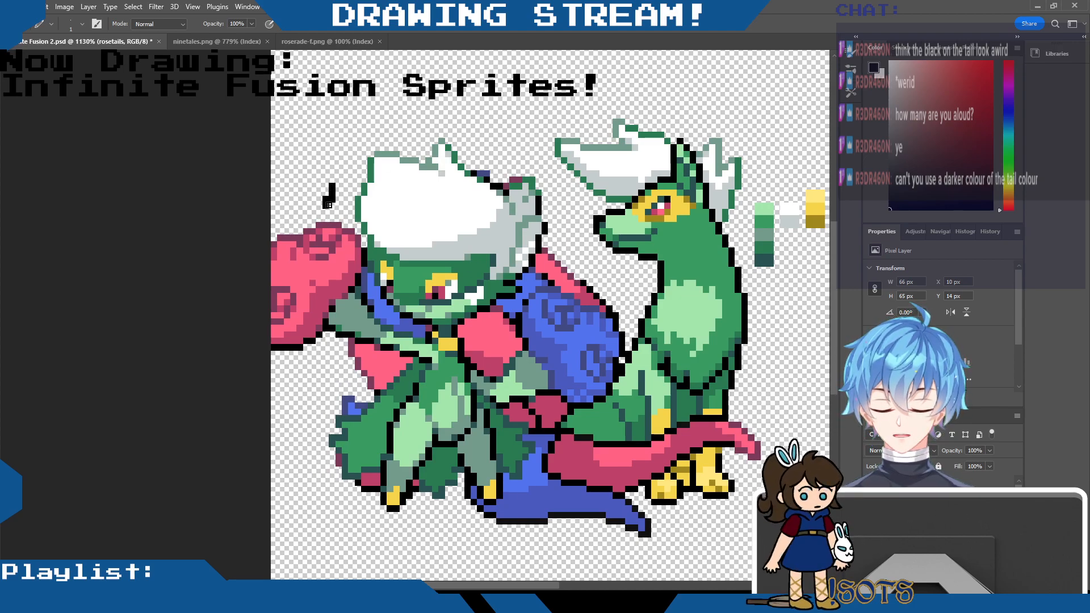
key("ctrl+z")
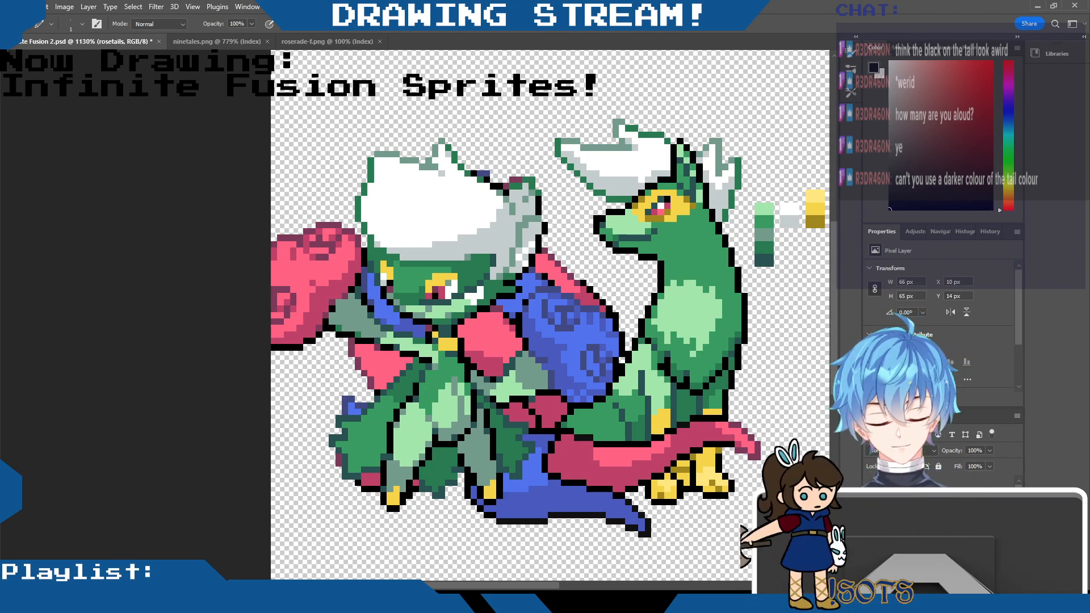
left_click(871, 513)
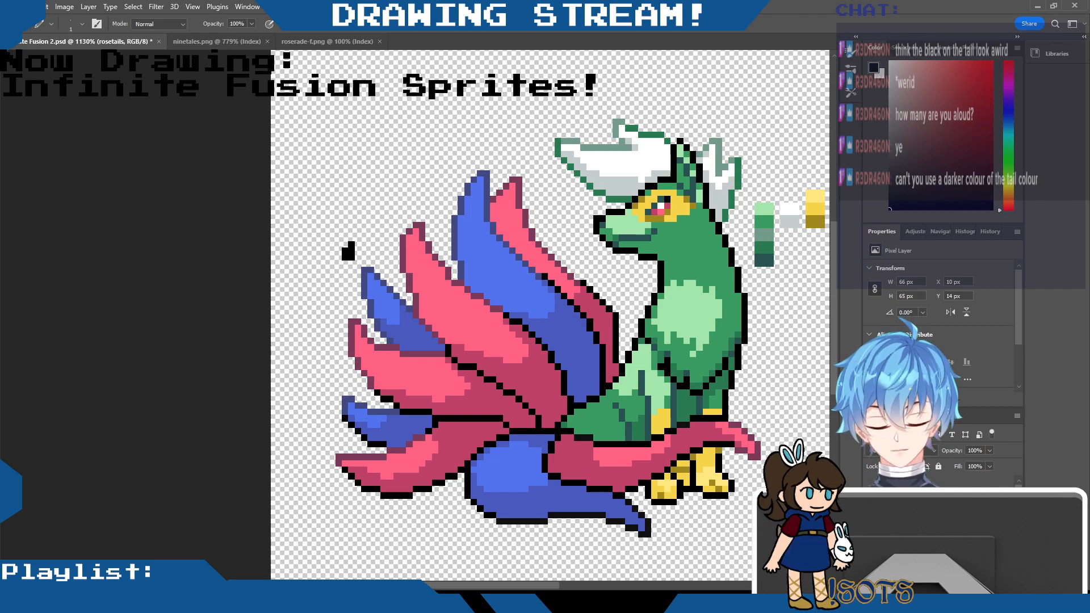
left_click(871, 528)
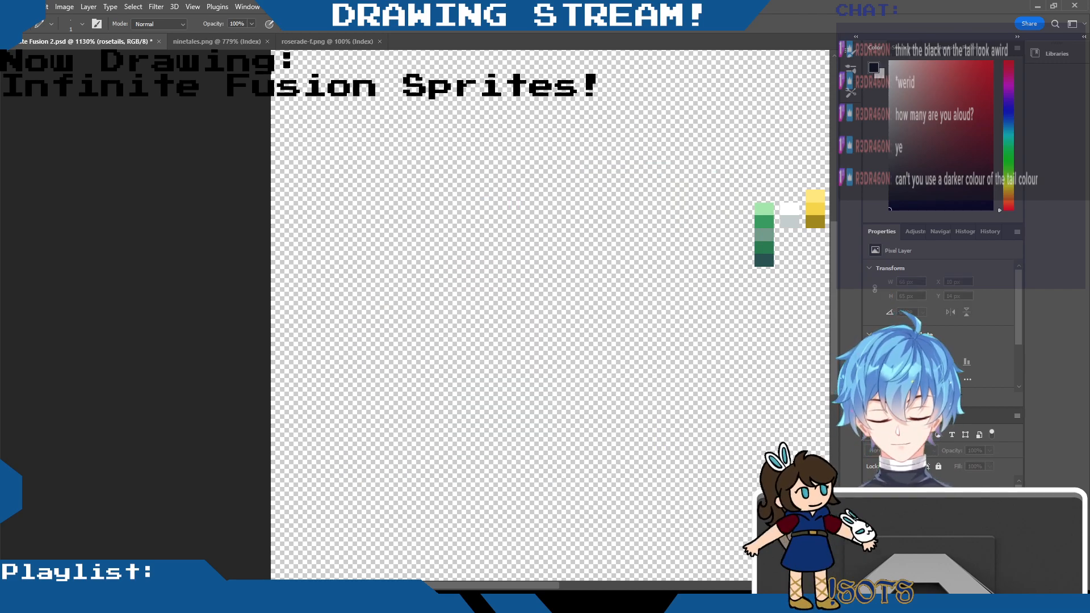
left_click_drag(872, 528, 871, 513)
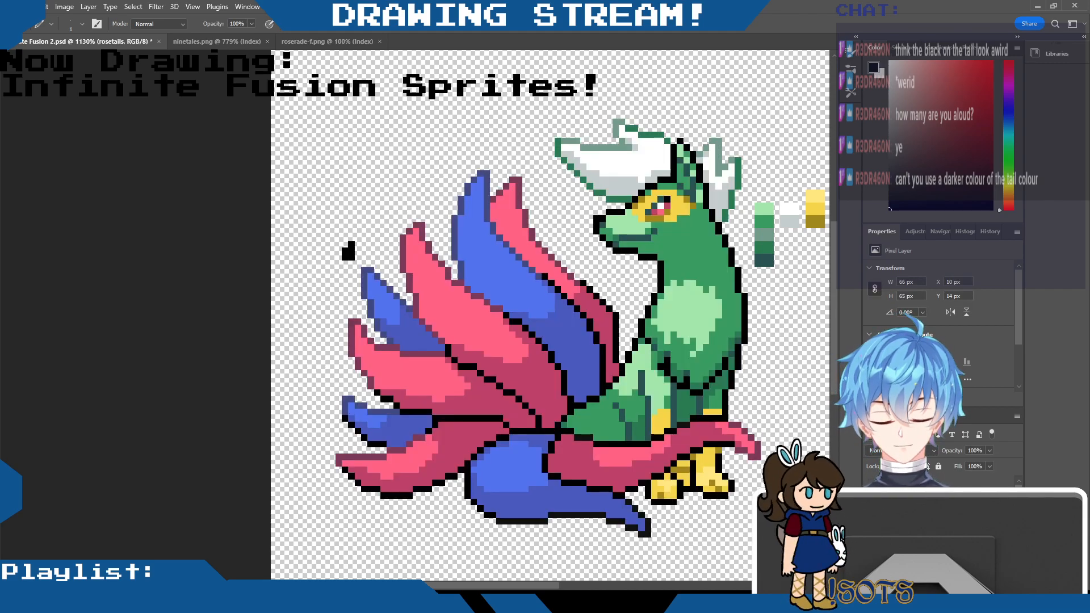
key("ctrl+z")
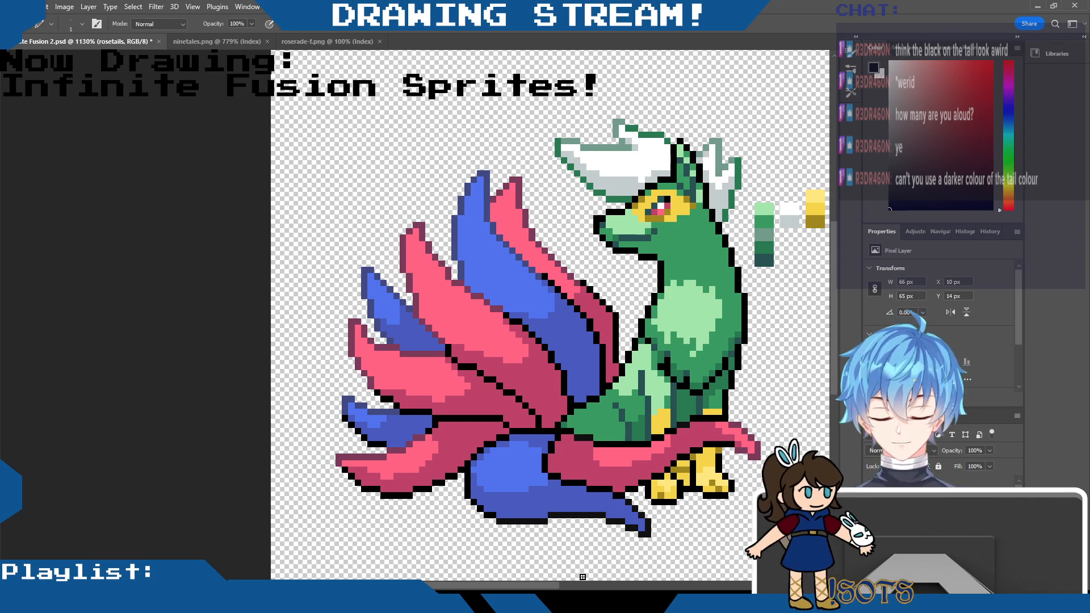
Compare the fusion sprite with the ninetales.png reference and return to the fusion document.
mouse_move(544, 586)
left_mouse_down()
mouse_move(621, 575)
mouse_move(588, 564)
mouse_move(599, 565)
mouse_move(580, 542)
left_mouse_up()
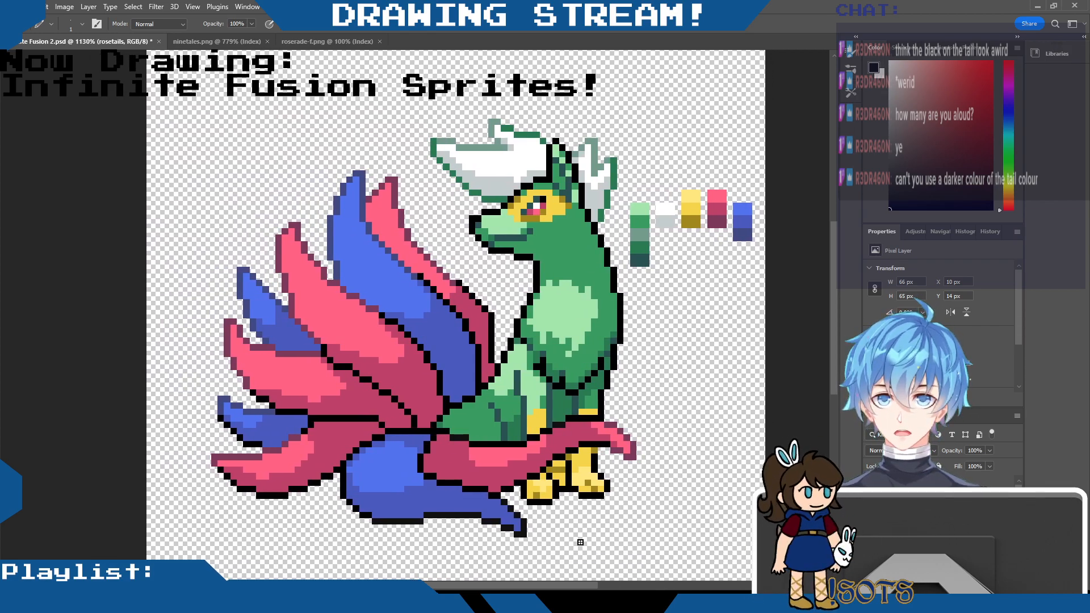
left_click(221, 41)
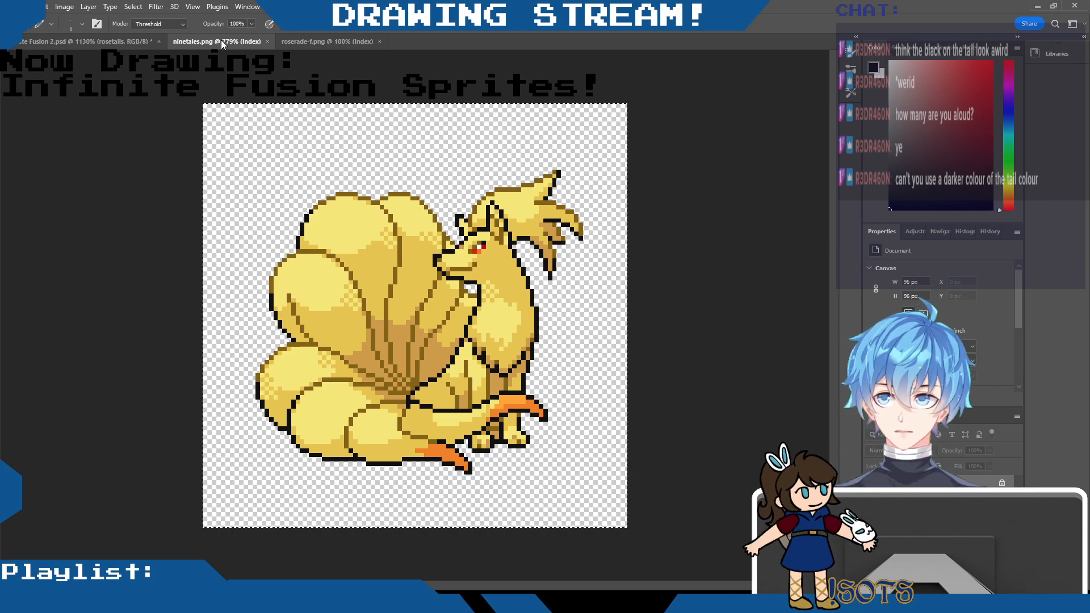
left_click(115, 42)
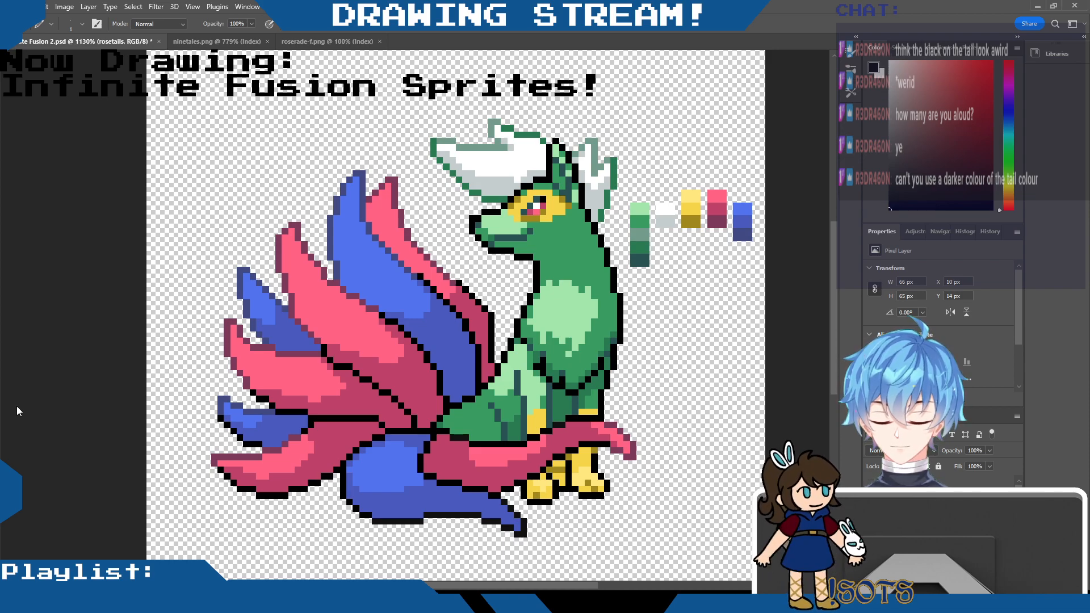
Sample the light grey palette swatch as the foreground colour and save the fusion sprite document.
key("i")
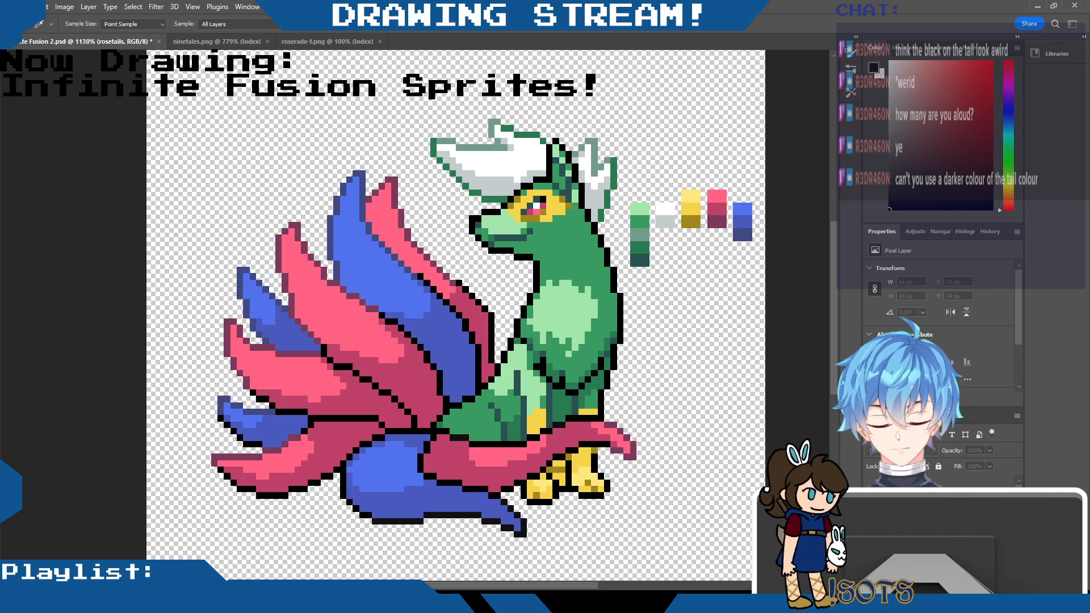
left_click(666, 222, "alt")
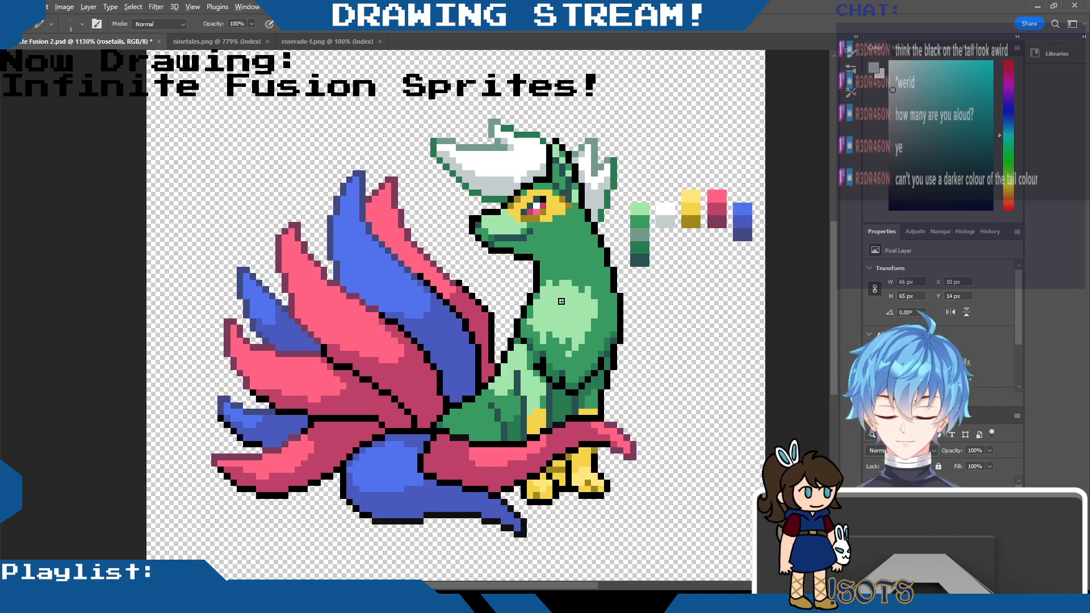
scroll(565, 303, "down", 5)
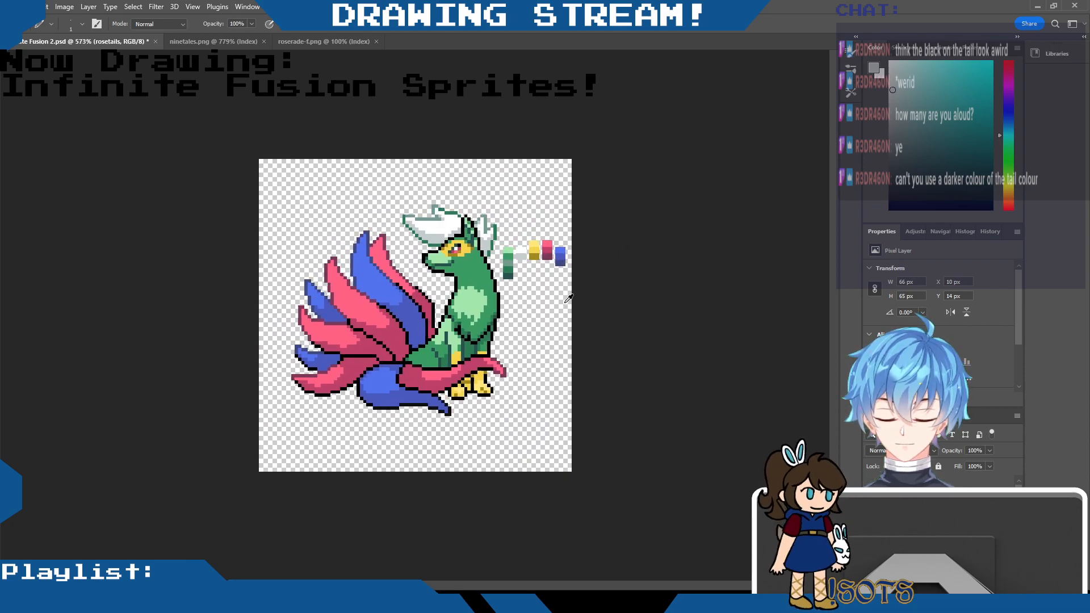
scroll(566, 301, "up", 2)
scroll(565, 302, "down", 2)
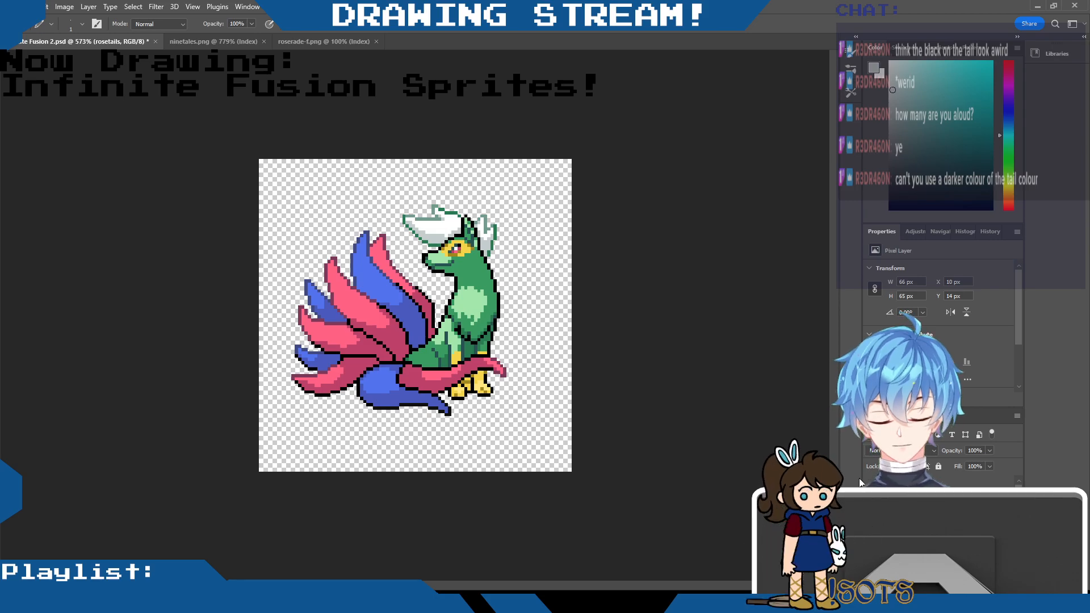
left_click(26, 7)
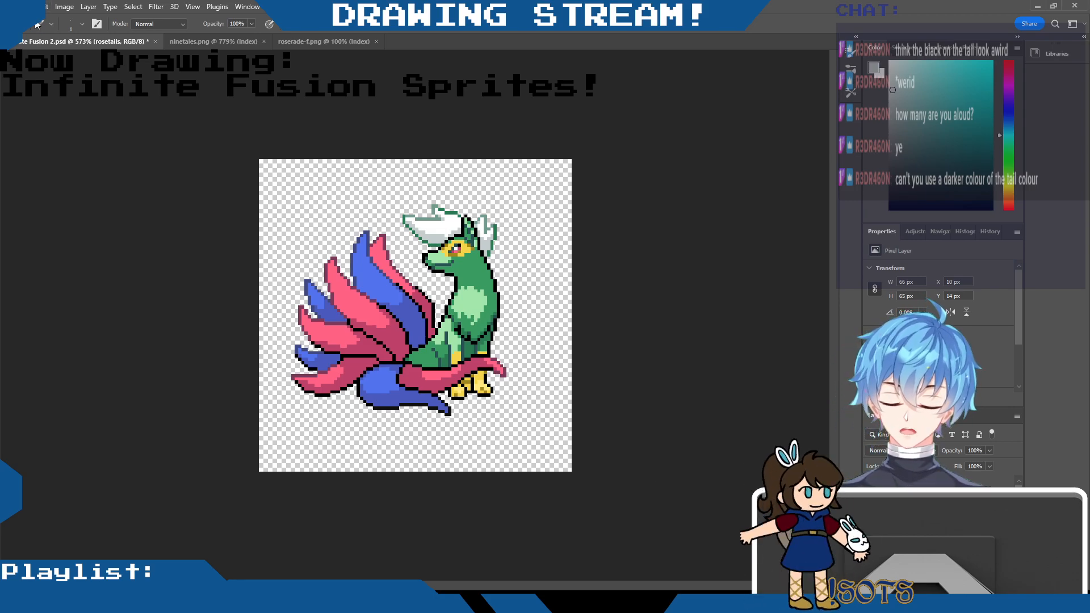
left_click(58, 130)
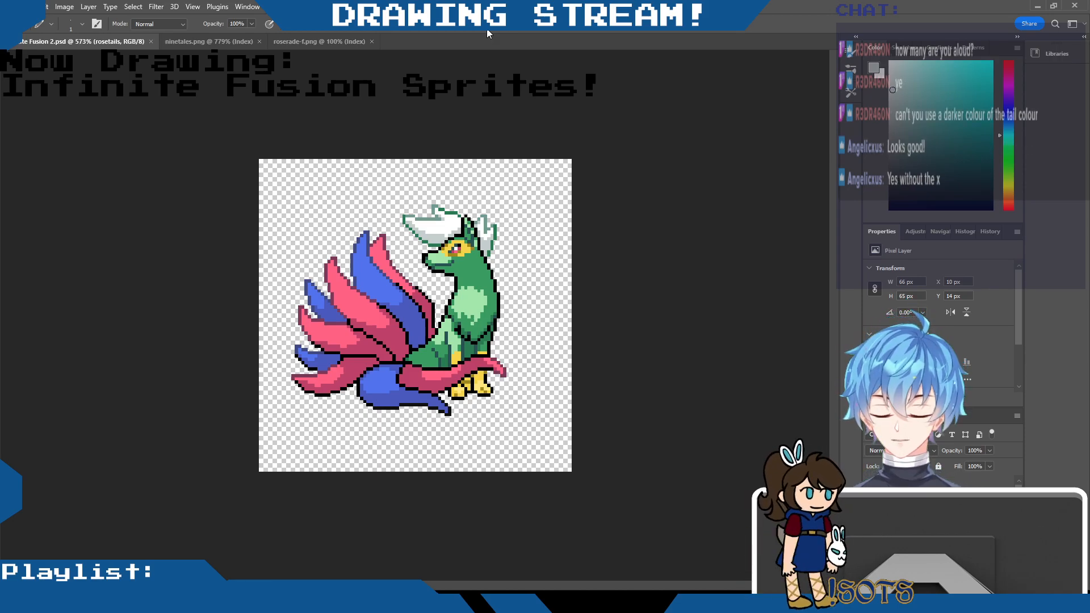
Show the roserpix sprite and move the rosetails sprite toward the canvas's upper-right corner, at X 28 px, Y 4 px.
scroll(487, 33, "up", 10)
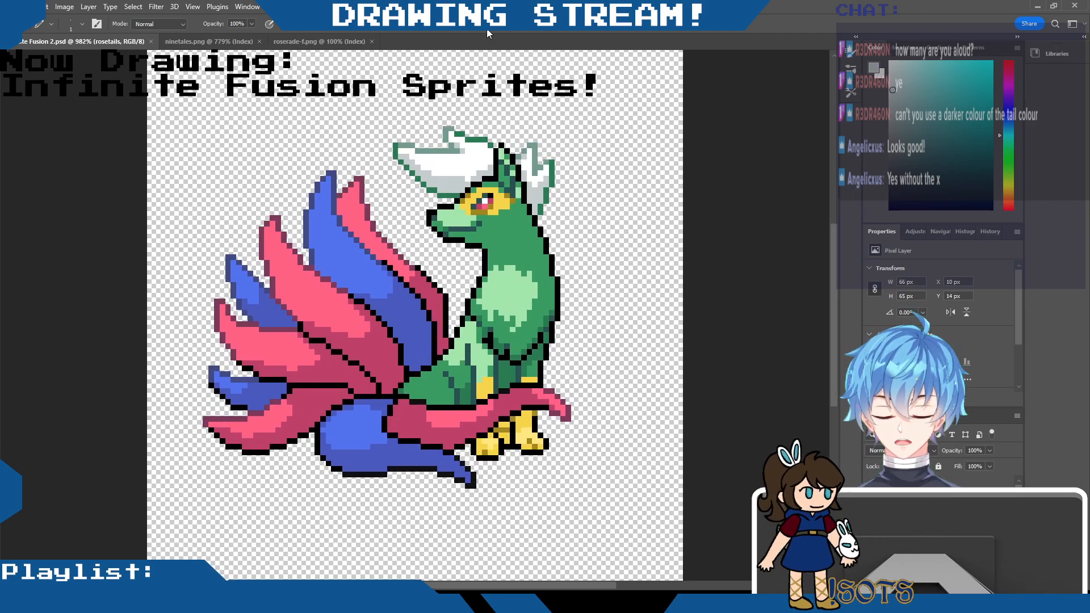
scroll(487, 34, "up", 2)
scroll(487, 34, "down", 3)
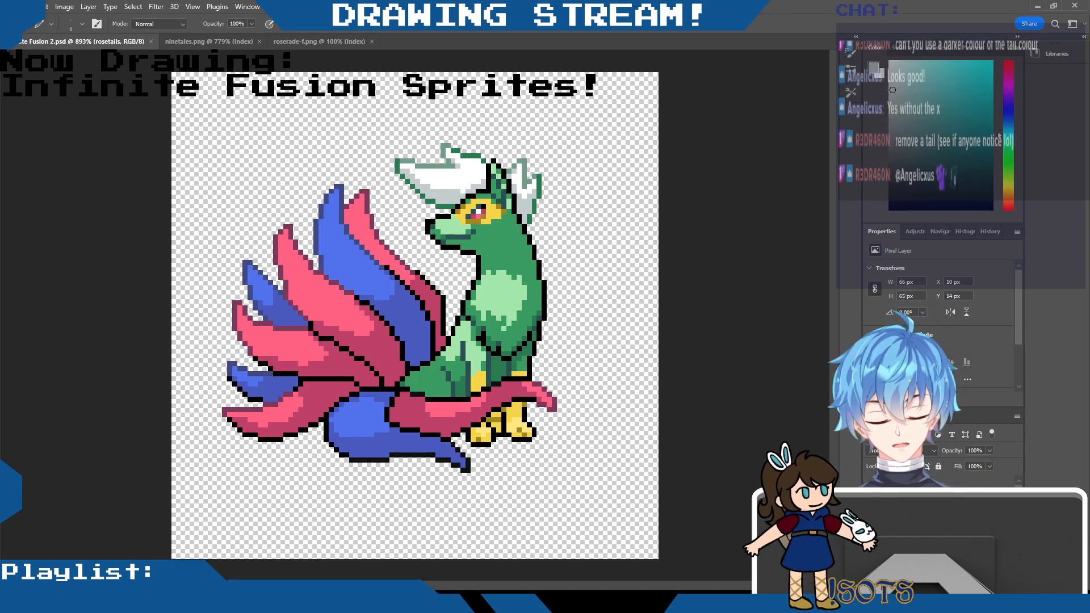
key("ctrl+z")
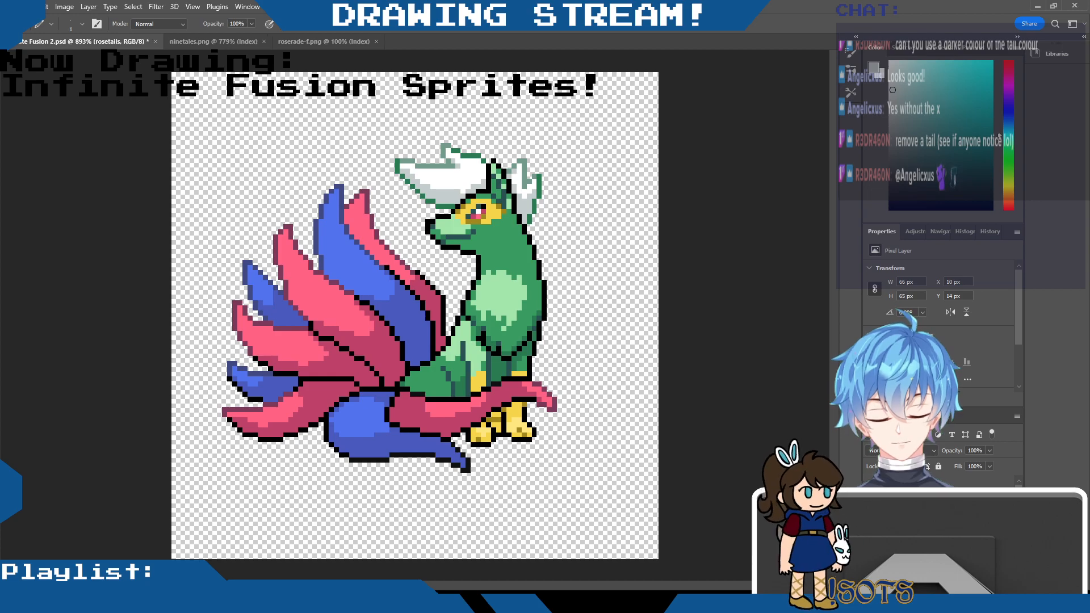
left_click(871, 517)
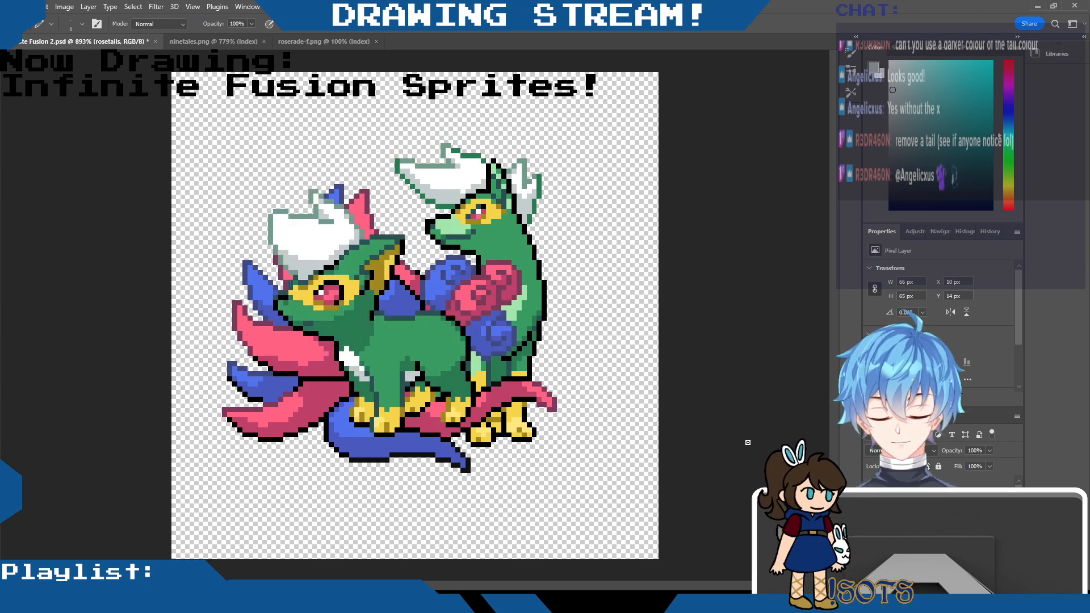
key("v")
left_click_drag(553, 338, 644, 267)
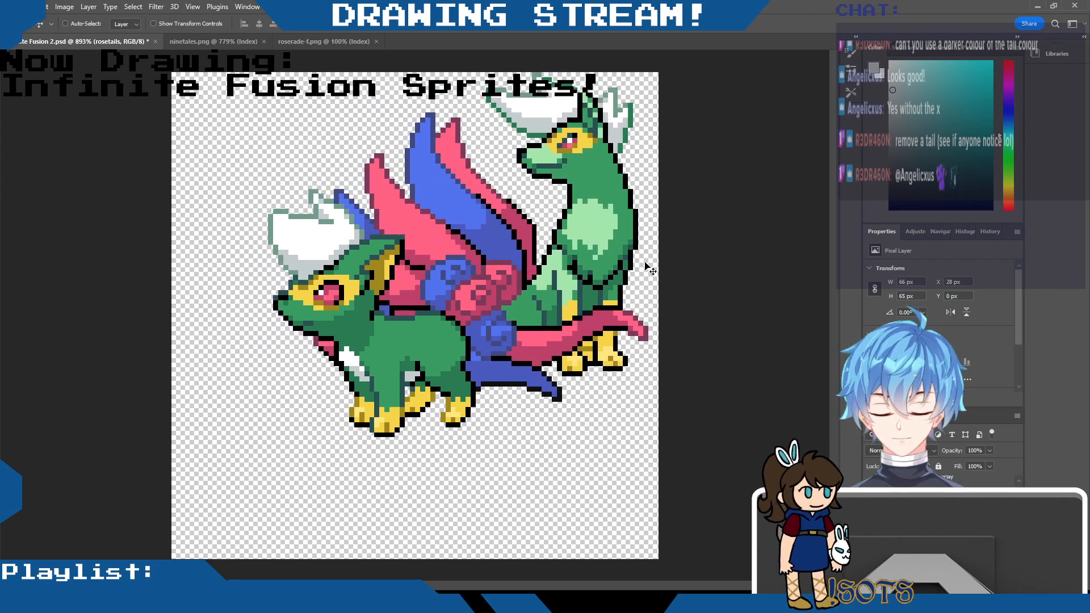
left_click_drag(629, 389, 632, 413)
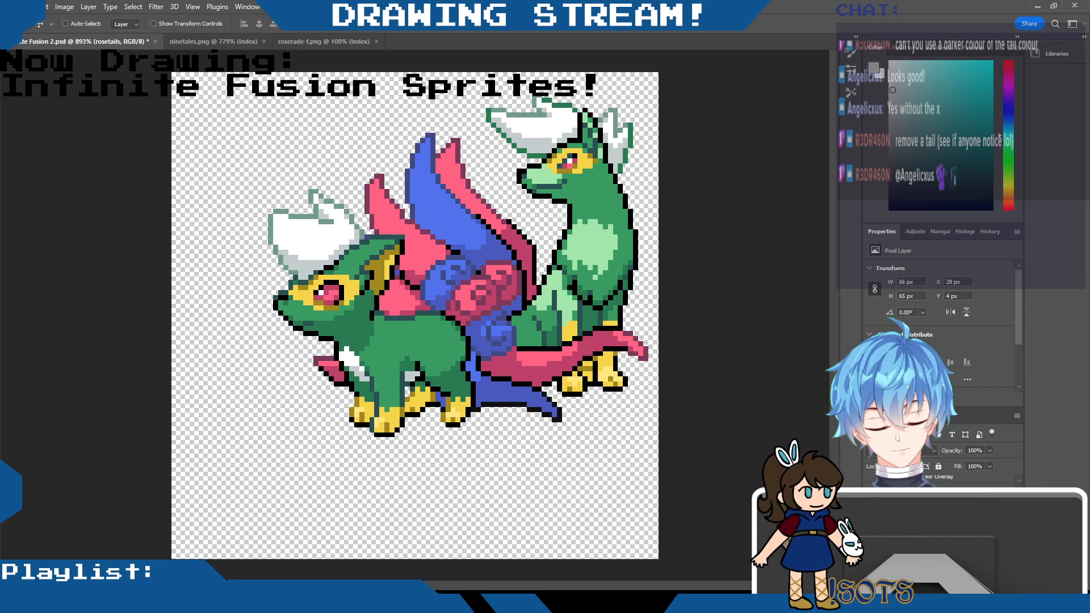
Move the roserpix sprite to the canvas's left edge beside the rosetails sprite's lower tails, at X 3 px, Y 31 px.
left_click_drag(1019, 511, 1022, 482)
left_click(959, 520)
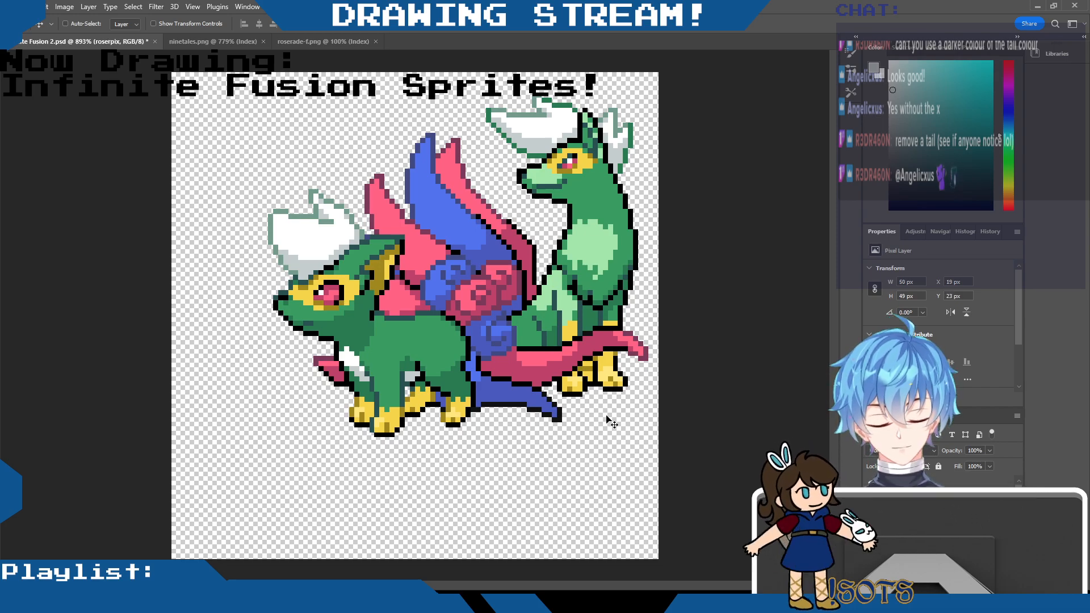
left_click_drag(539, 420, 487, 537)
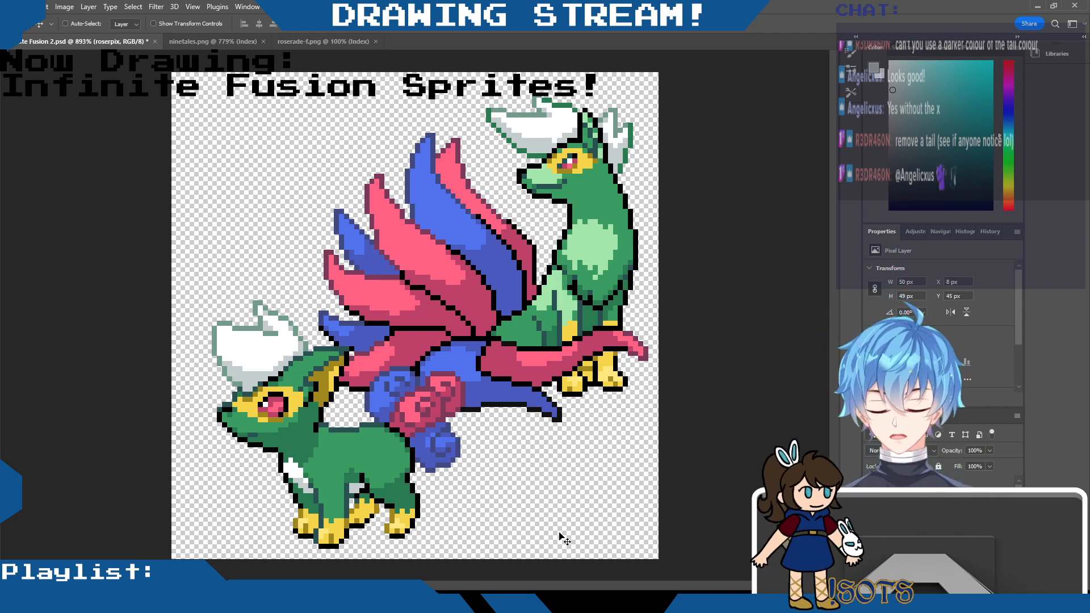
mouse_move(546, 500)
left_mouse_down()
mouse_move(540, 469)
mouse_move(540, 501)
mouse_move(554, 470)
mouse_move(545, 493)
left_mouse_up()
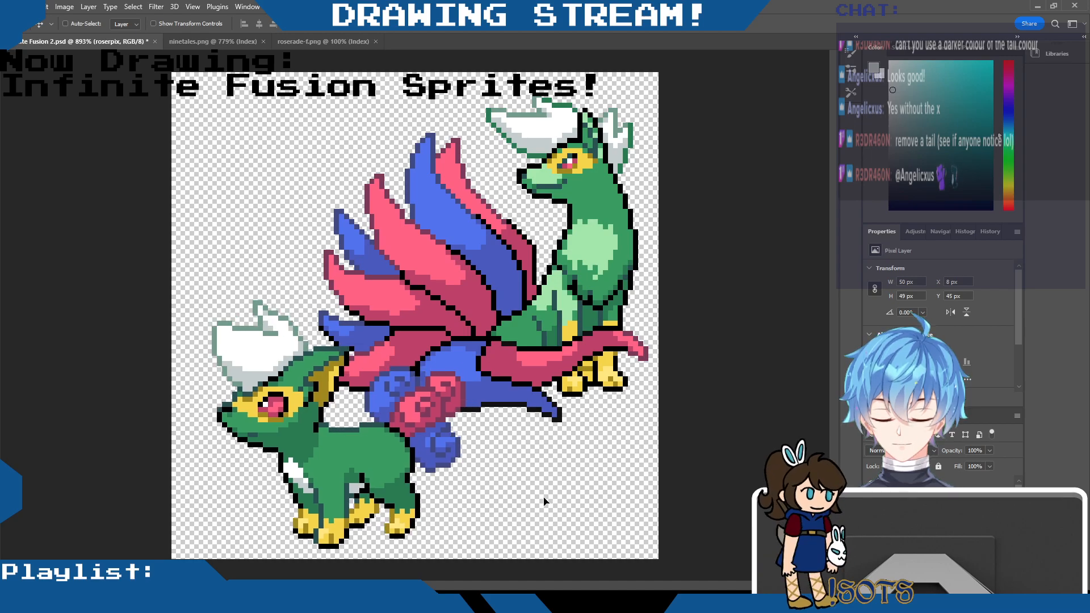
left_click_drag(457, 490, 389, 466)
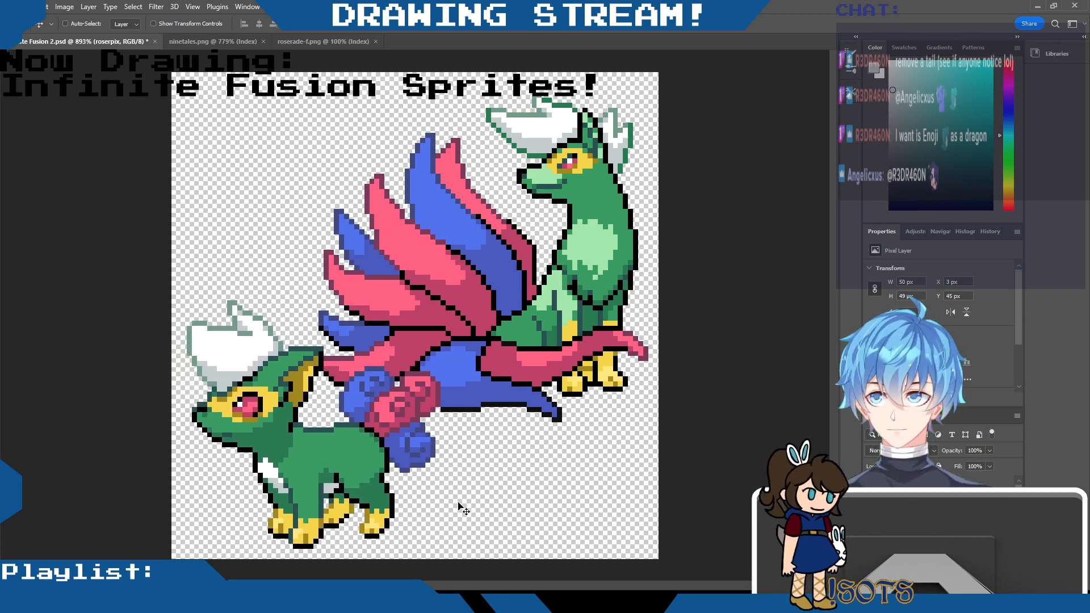
left_click_drag(470, 506, 470, 496)
left_click_drag(479, 482, 478, 483)
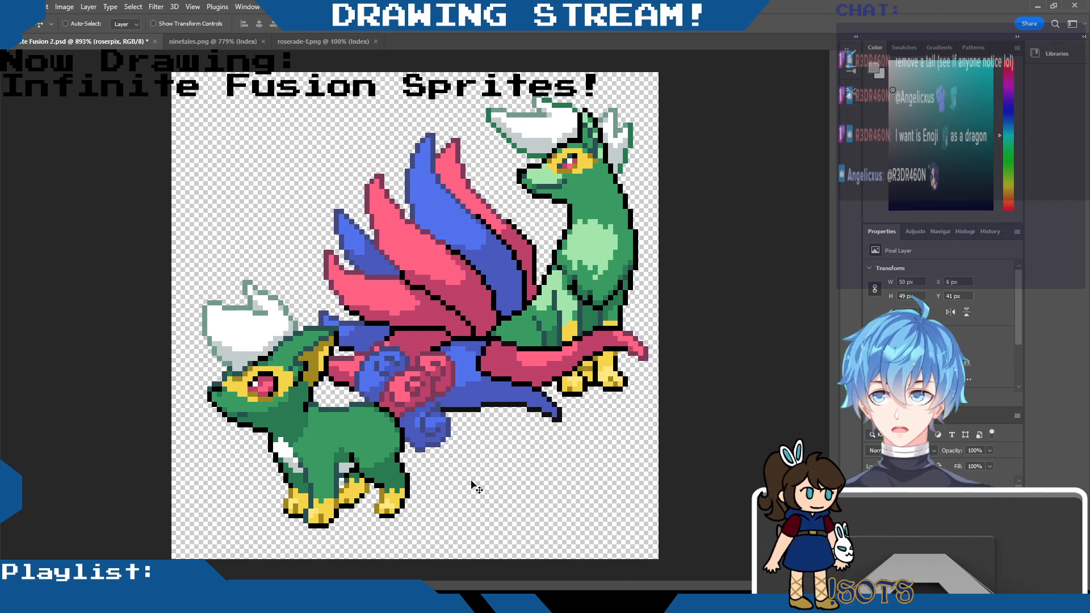
left_click_drag(519, 459, 498, 464)
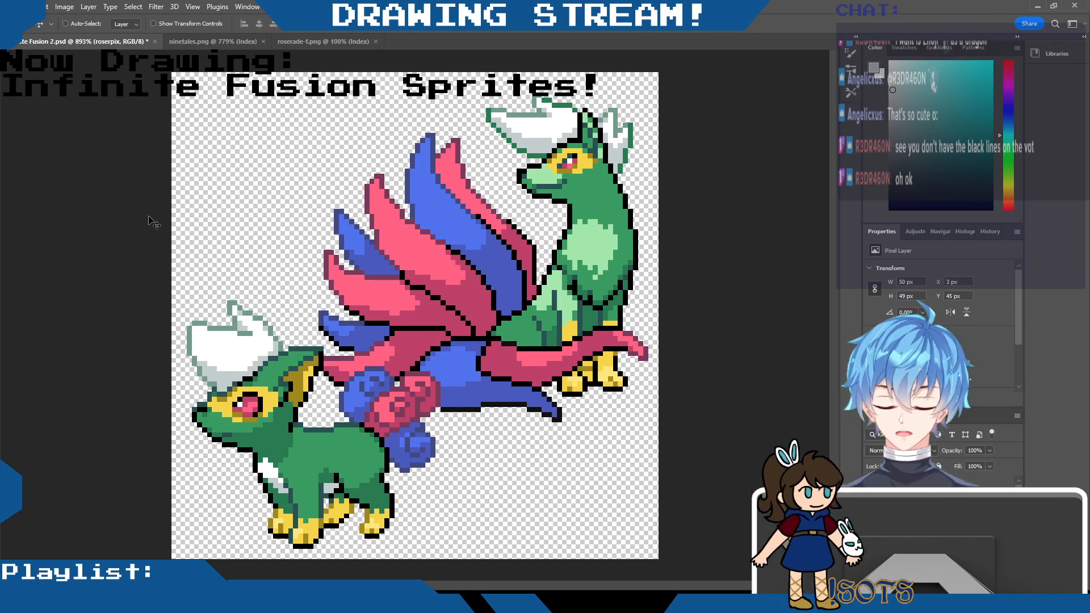
left_click_drag(483, 461, 483, 297)
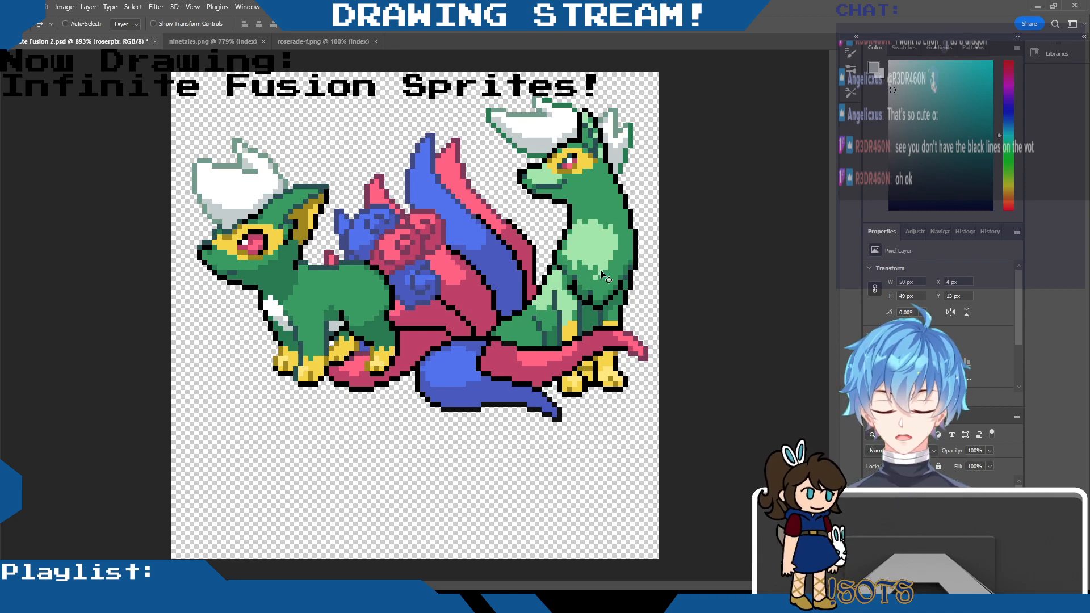
left_click_drag(605, 277, 600, 368)
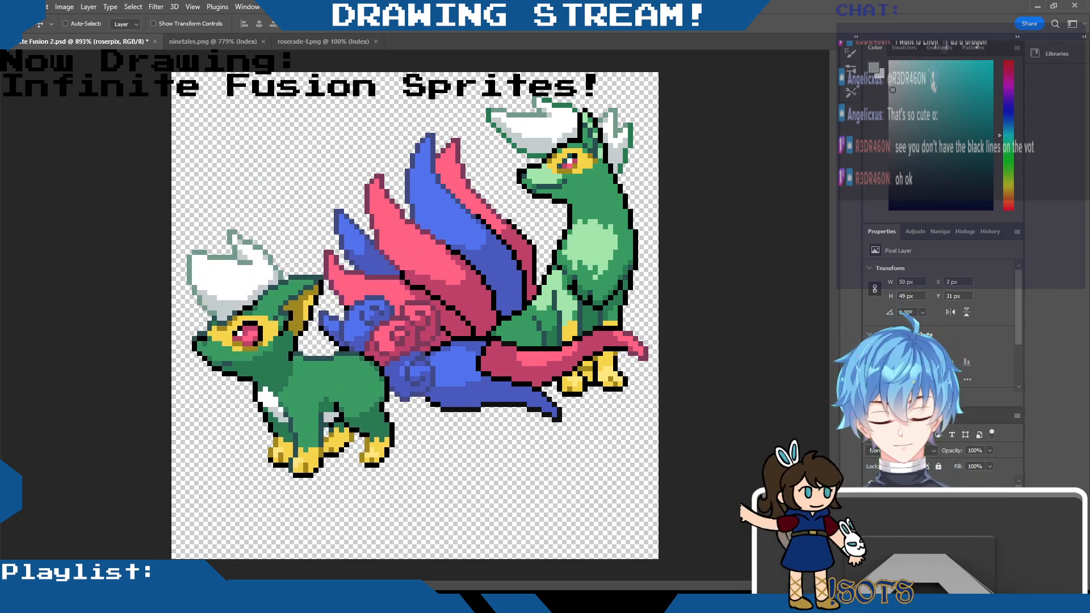
Hide the two rose fusion sprites and view the green toothed, red-tentacled and brown horned fusion sprites in the same document.
key("Delete")
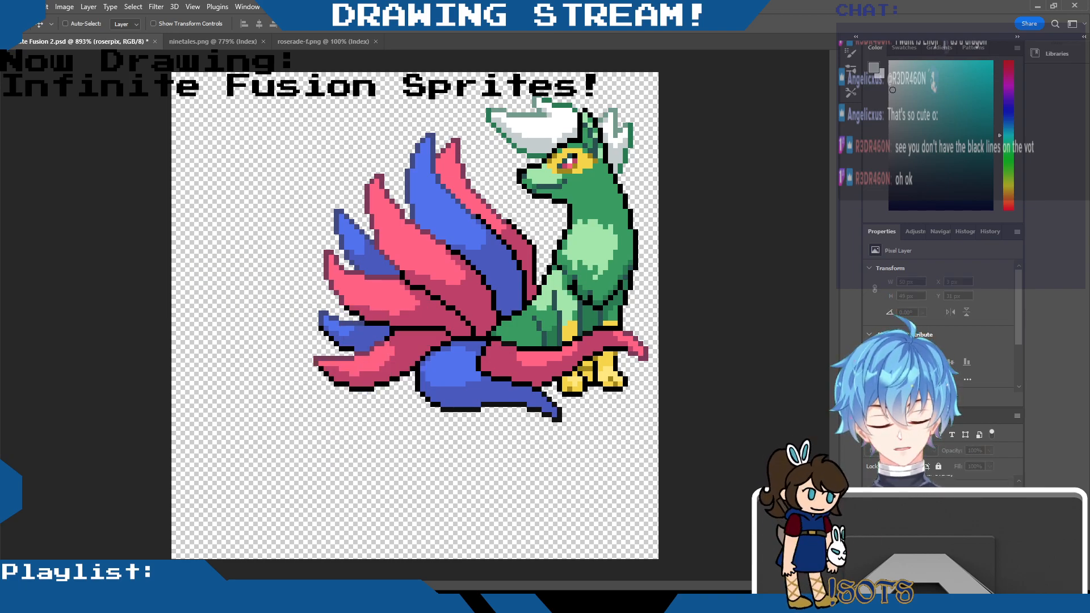
key("Delete")
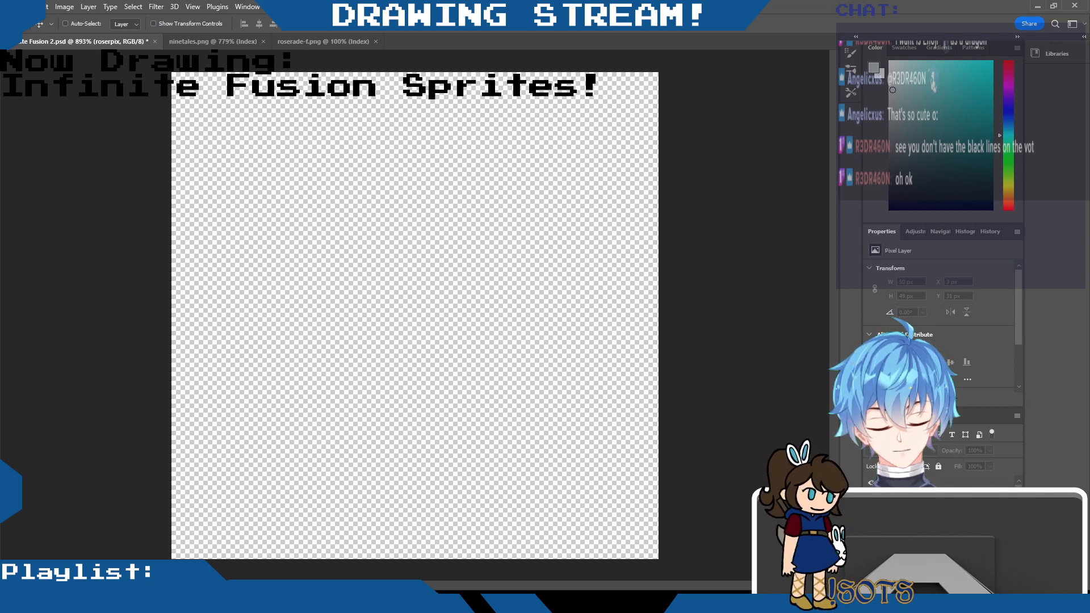
key("ctrl+v")
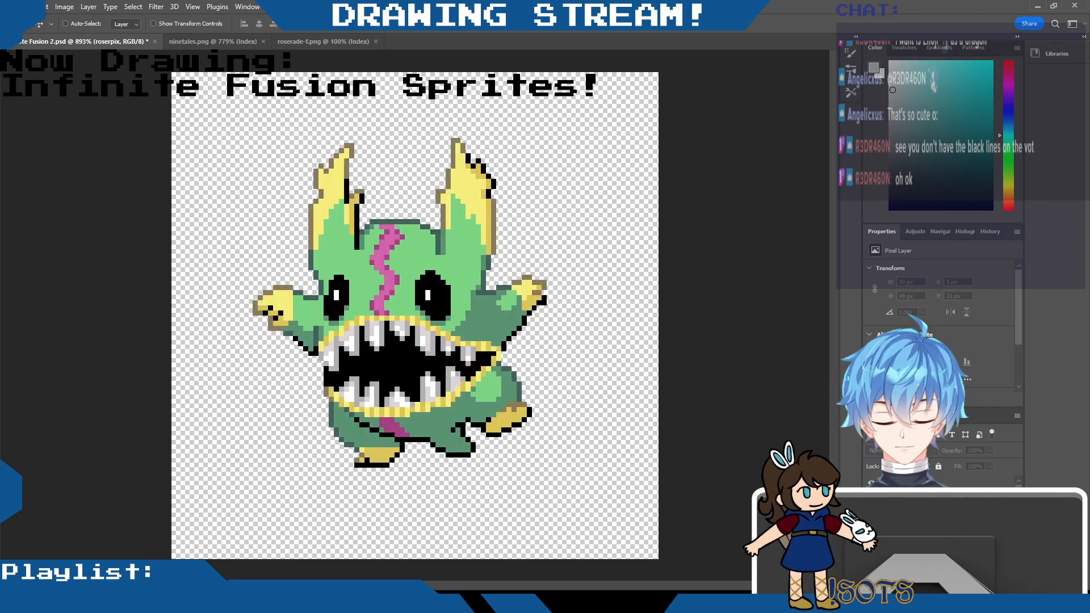
key("ctrl+v")
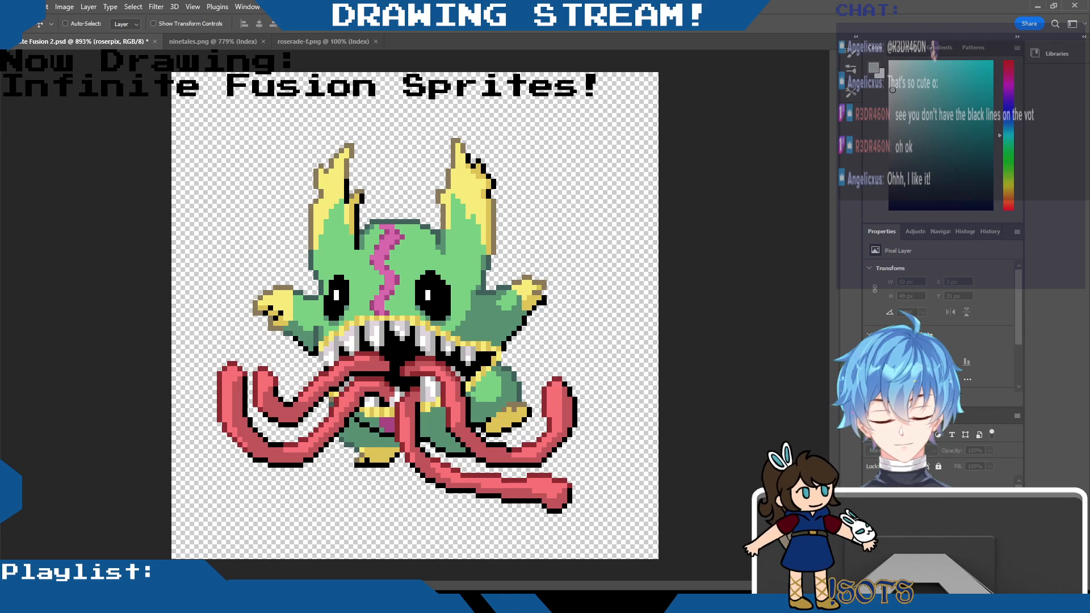
left_click(871, 506)
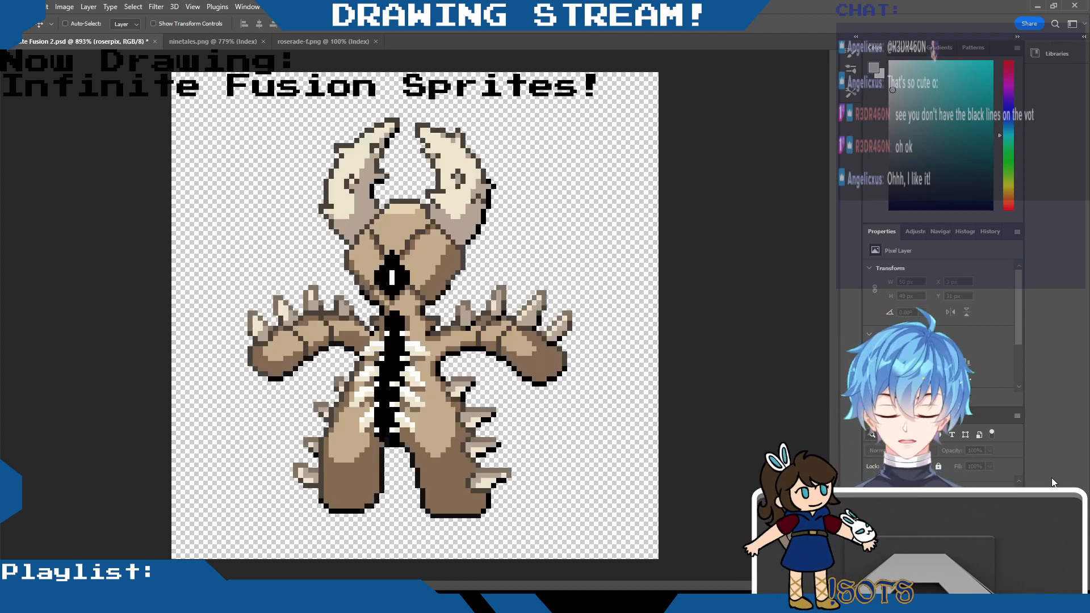
left_click(872, 522)
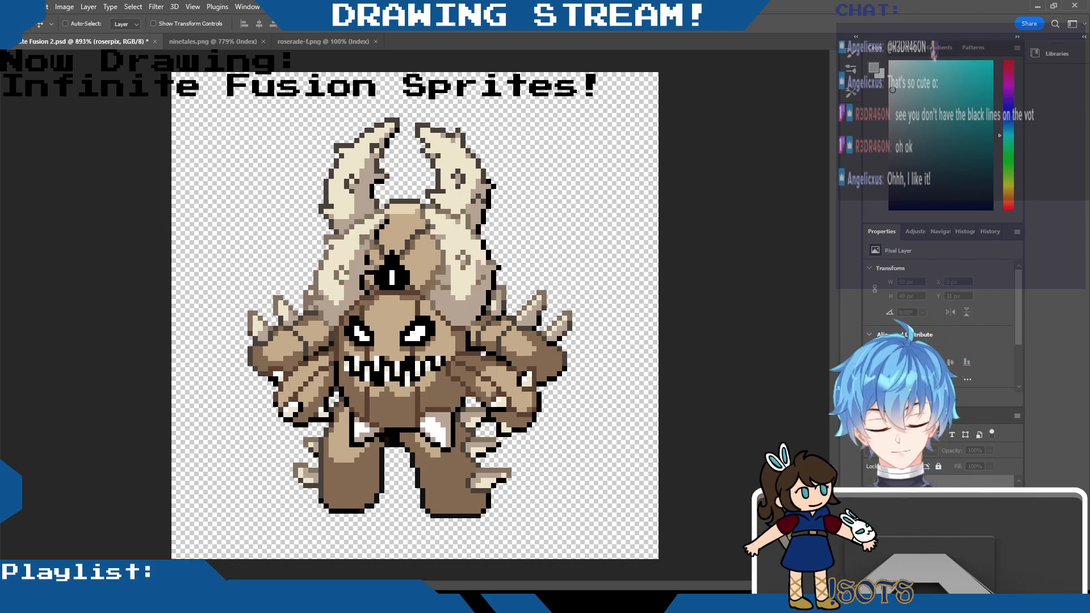
Move the pinnea sprite to the canvas's lower right at X 37 px, Y 46 px, and hide both brown horned sprites.
left_click(920, 522)
left_click_drag(570, 390, 717, 254)
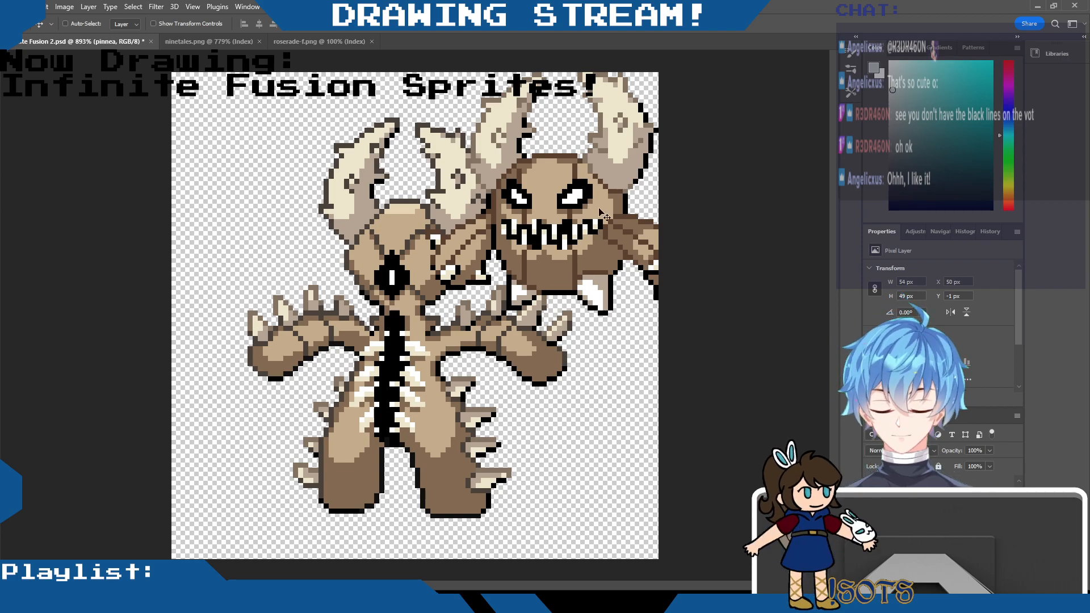
left_click_drag(603, 212, 603, 253)
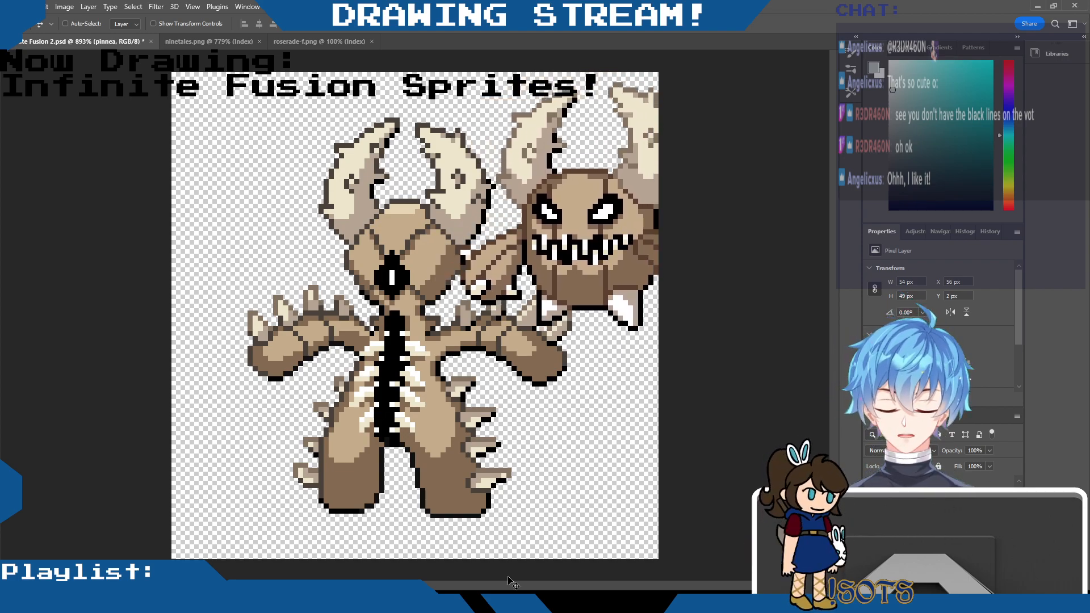
left_click_drag(626, 229, 539, 474)
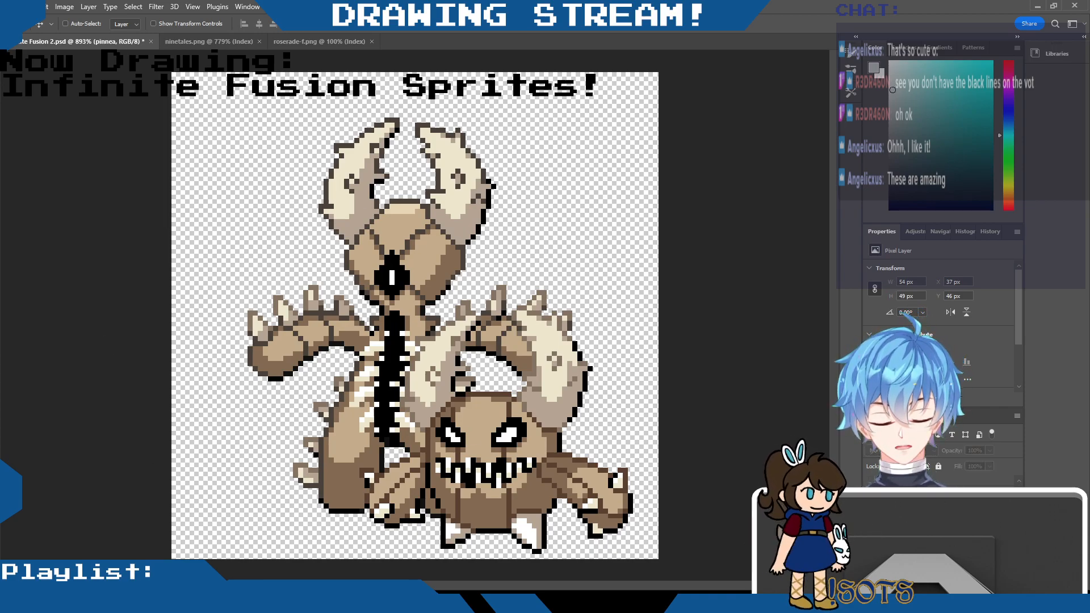
left_click_drag(870, 502, 871, 539)
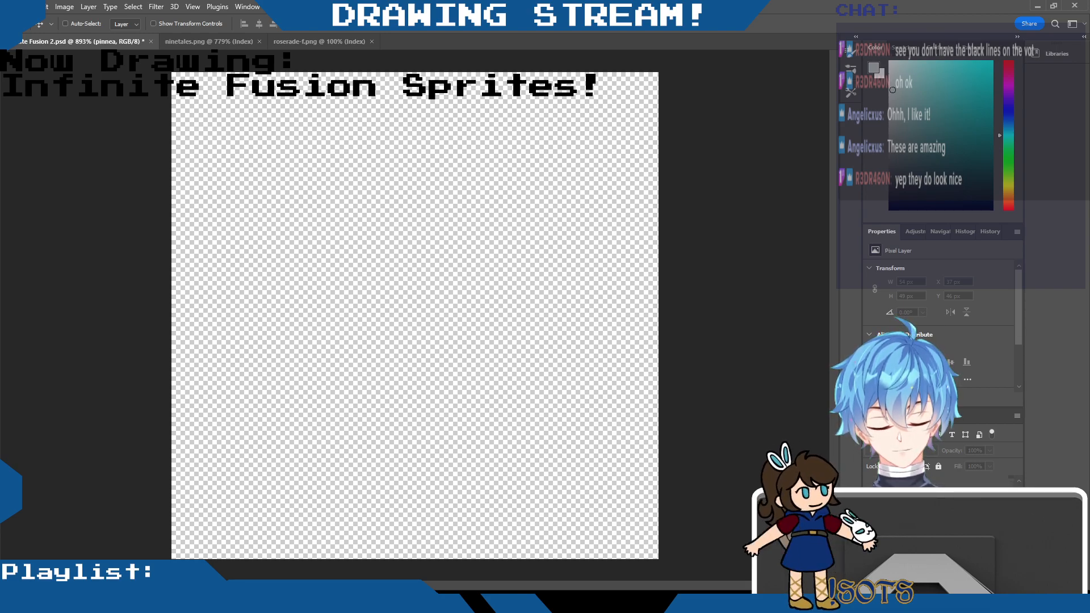
Show the small one-horned Pingey bird sprite and move it to the canvas's upper-left corner, at X 0 px, Y 3 px.
left_click(872, 528)
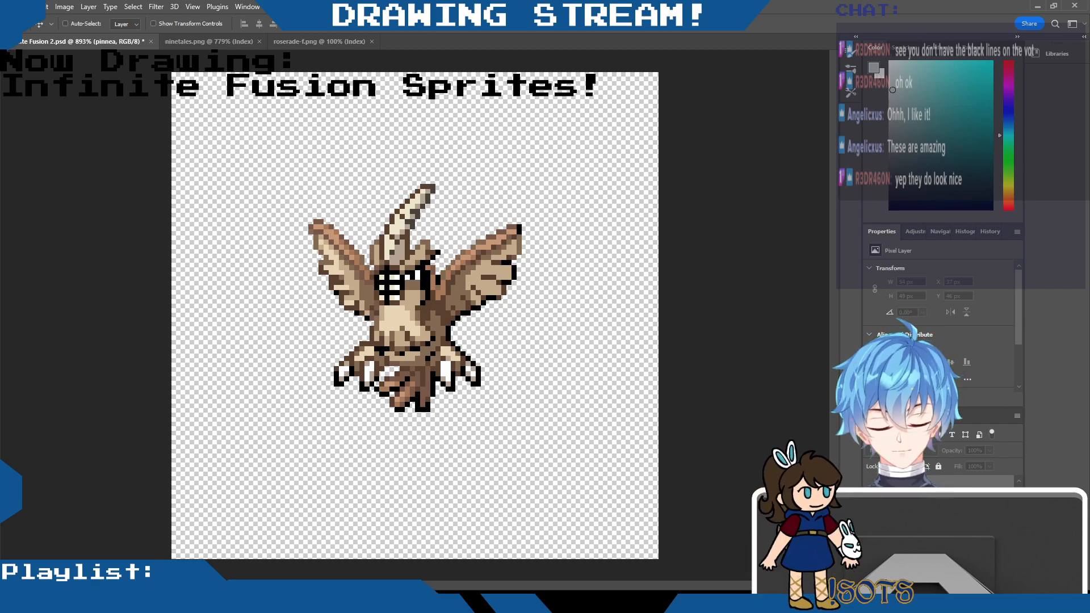
scroll(942, 528, "down", 2)
left_click(943, 528)
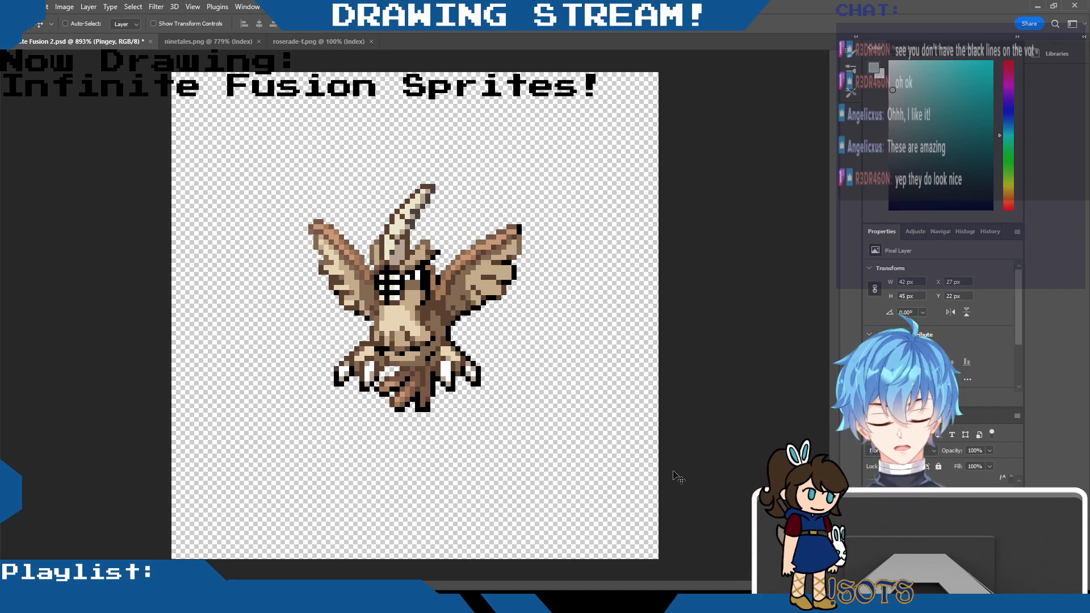
left_click_drag(558, 375, 416, 280)
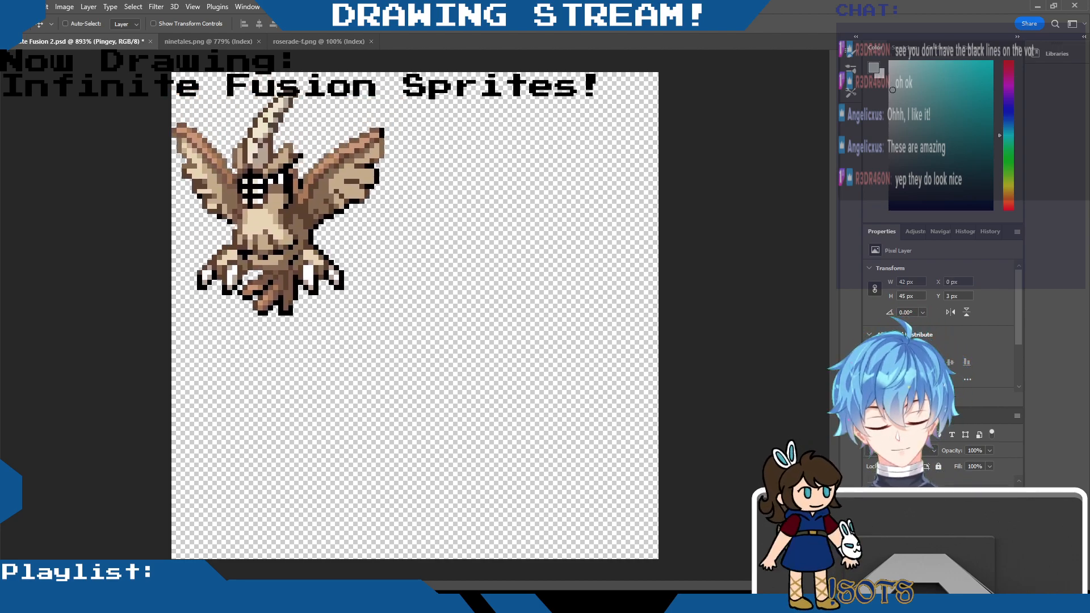
Show the large red-horned Pinotto2 bird sprite and move it toward the canvas's lower right, at X 27 px, Y 16 px.
left_click(872, 528)
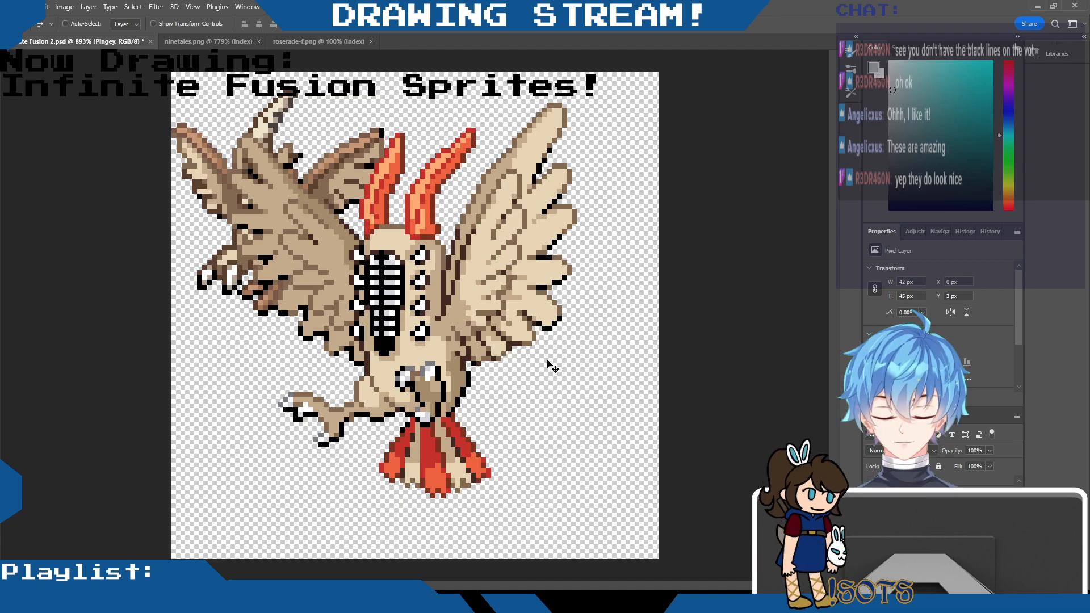
left_click_drag(545, 367, 647, 389)
left_click(920, 528)
left_click(920, 516)
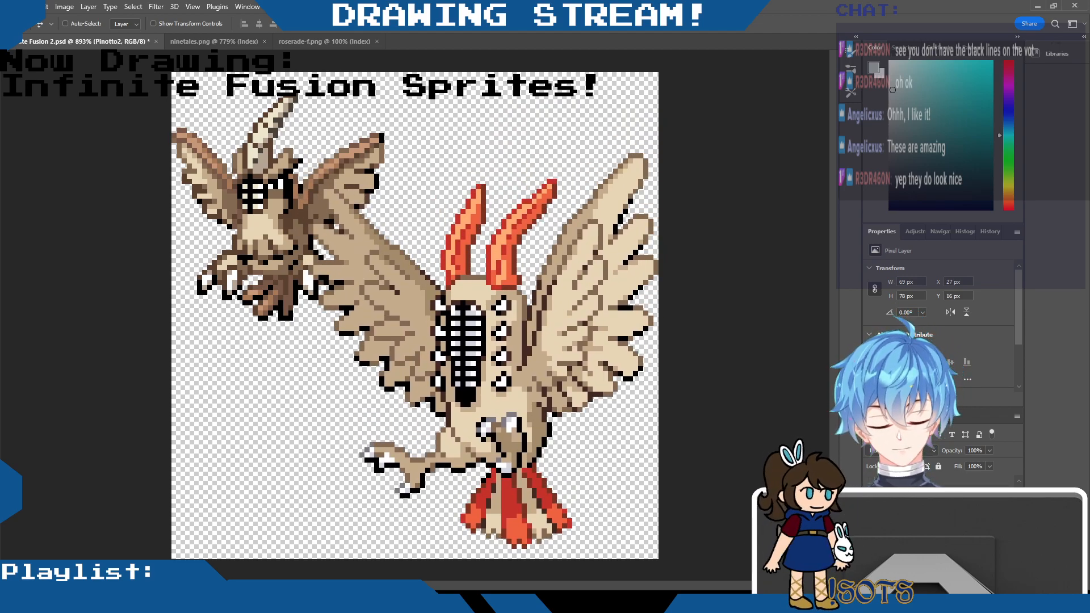
Show the horned Pingeot fusion sprite and hide the red-horned Pinotto2 sprite and the small brown sprite behind it.
left_click(871, 501)
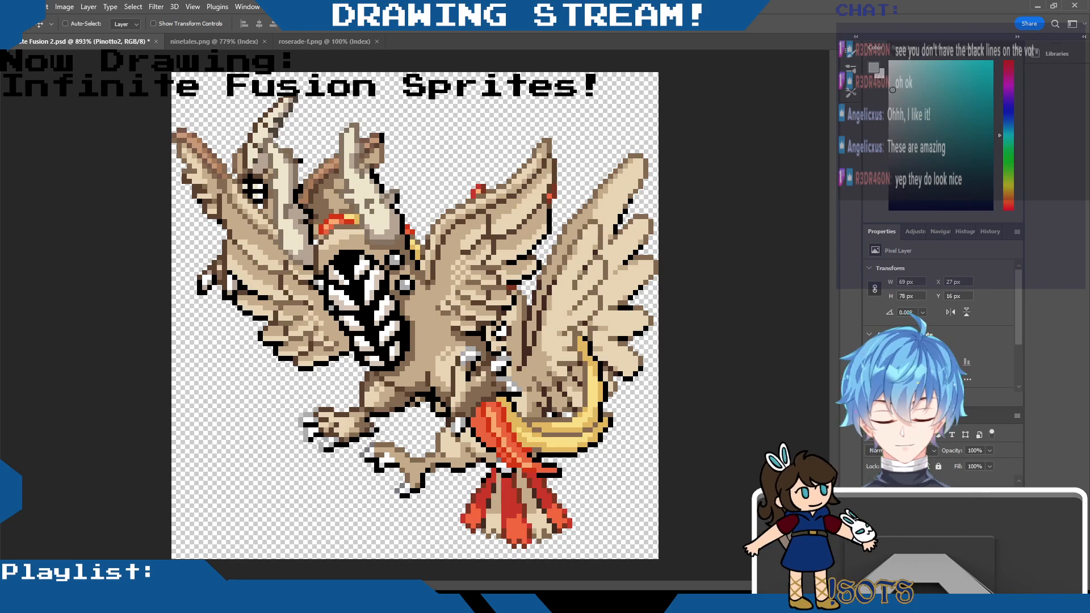
left_click(871, 511)
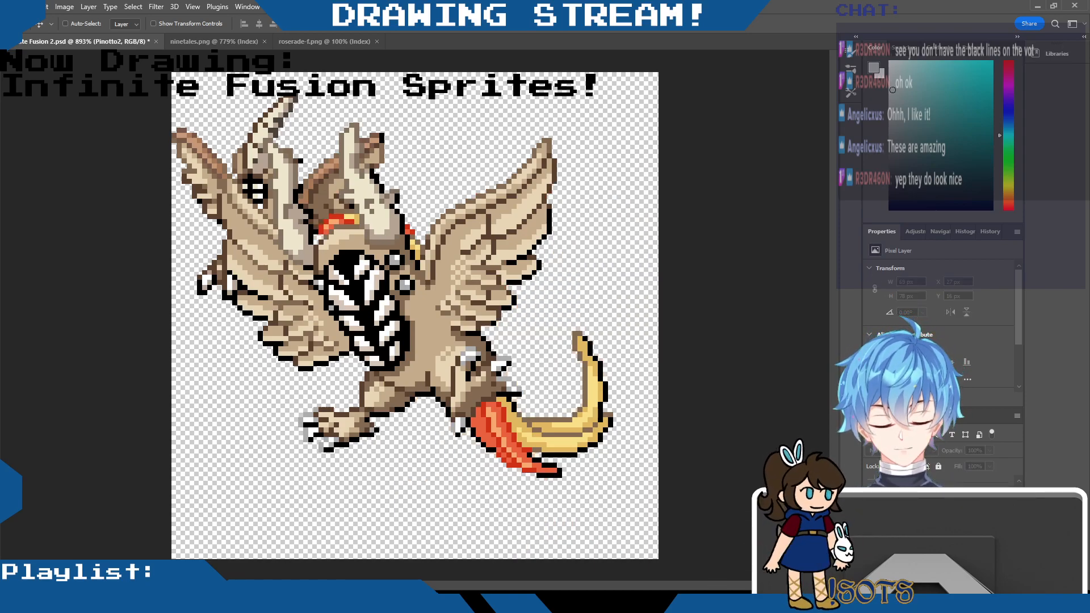
left_click(870, 487)
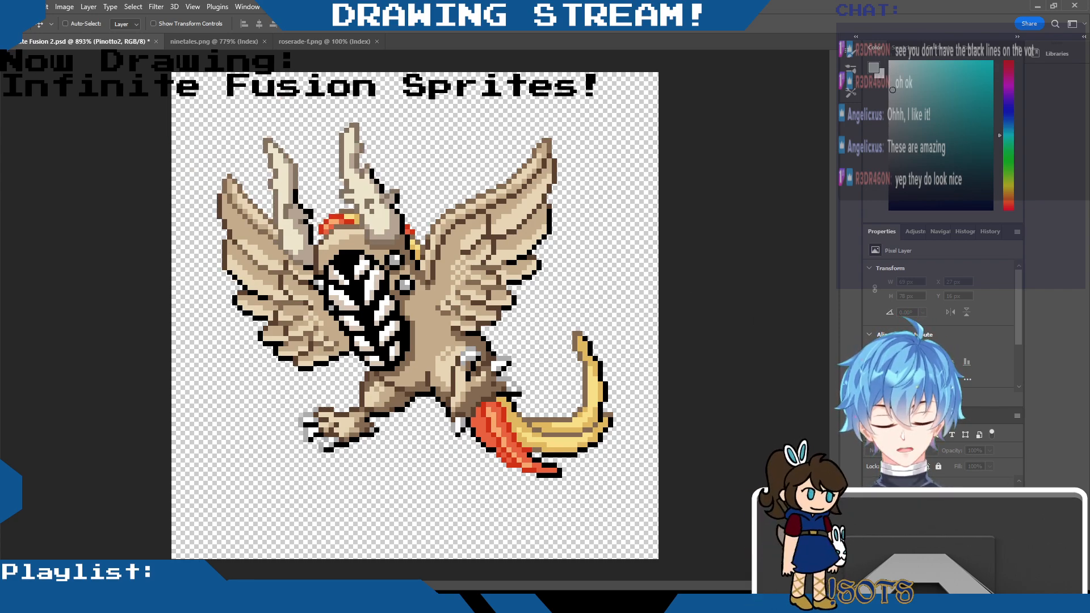
Select the Pingeot layer and move its sprite up the canvas to about X 8 px, Y 6 px.
left_click(920, 522)
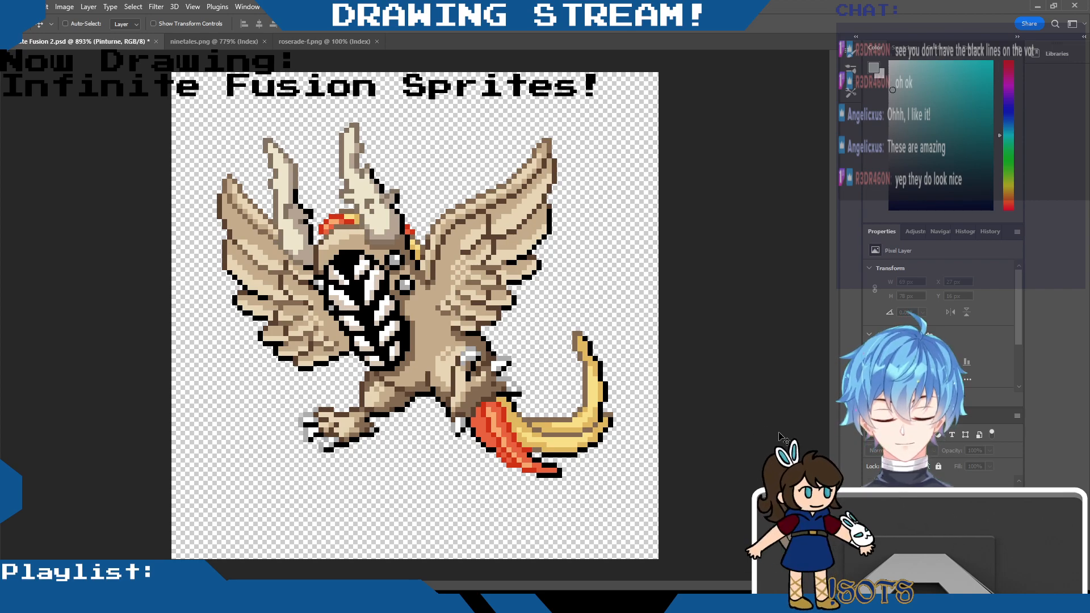
left_click(920, 531)
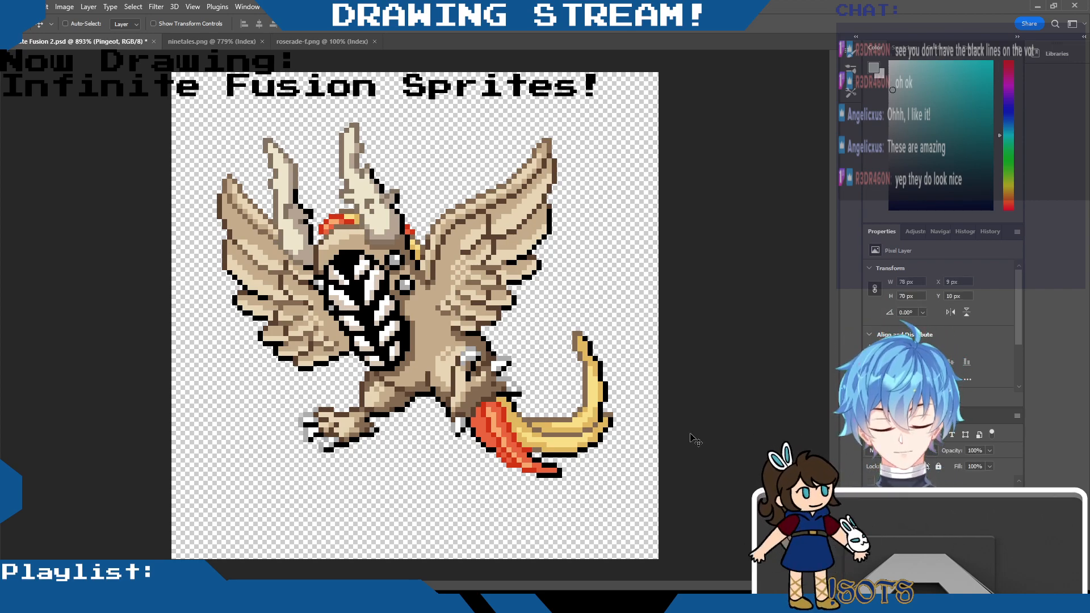
left_click_drag(596, 348, 595, 317)
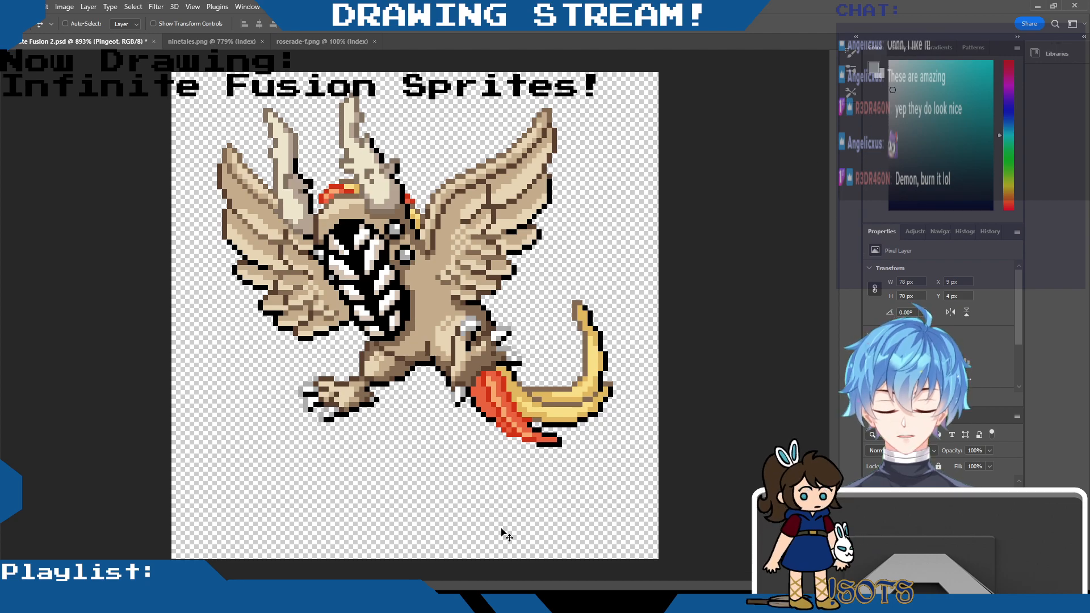
left_click_drag(588, 298, 584, 307)
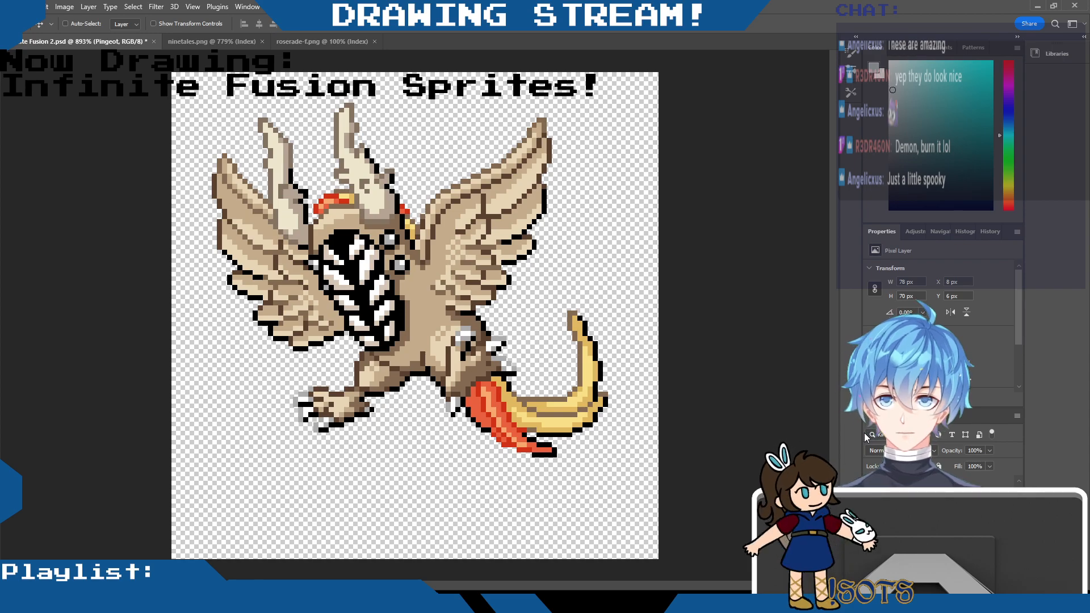
Hide the Pingeot sprite, then select the rosetails layer and make it visible.
left_click(872, 499)
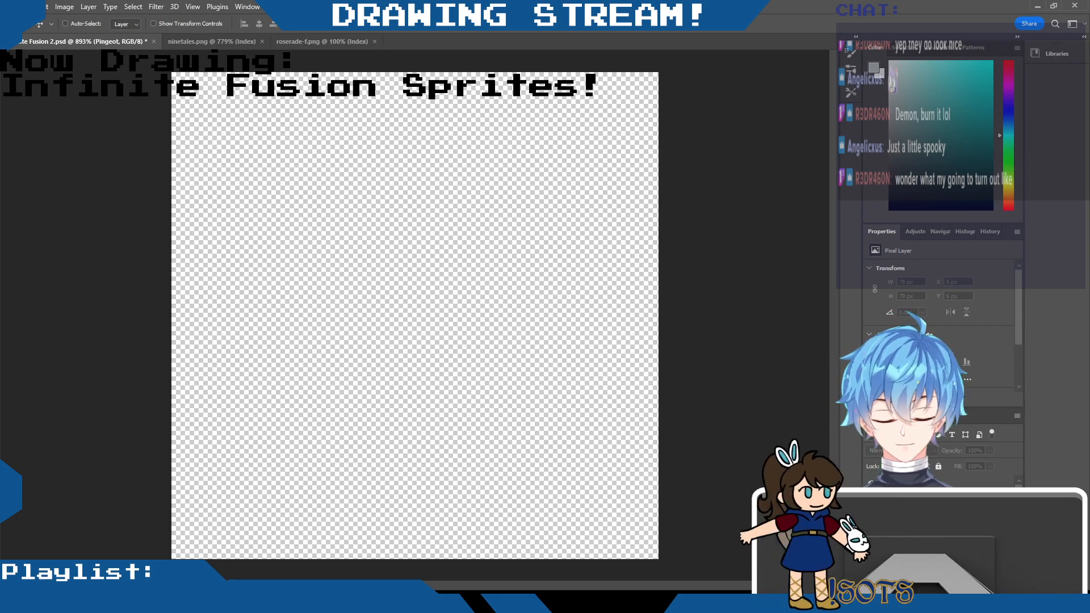
left_click(921, 486)
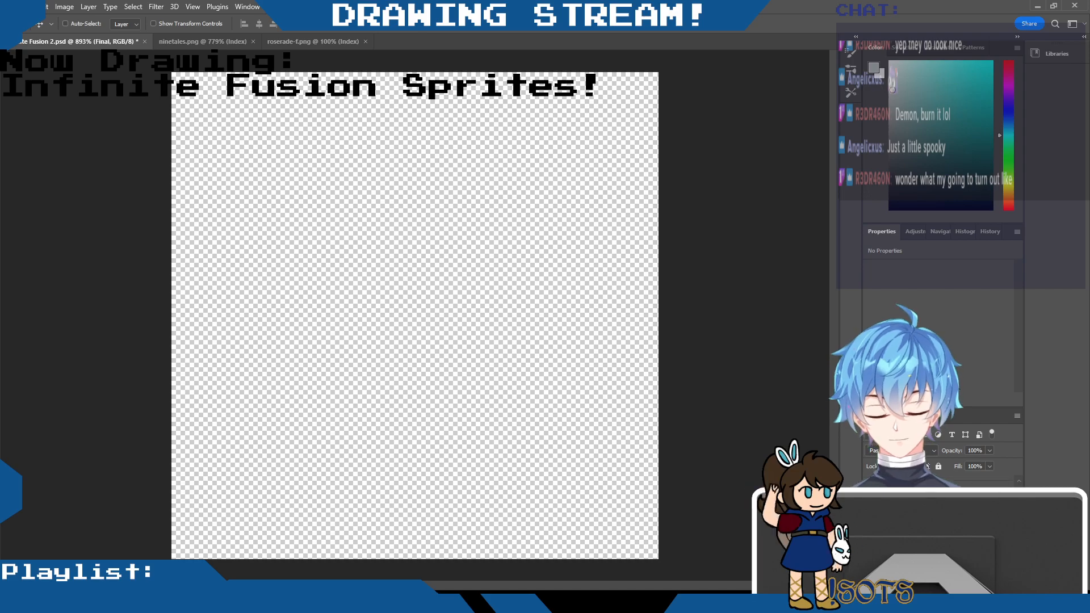
left_click(931, 522)
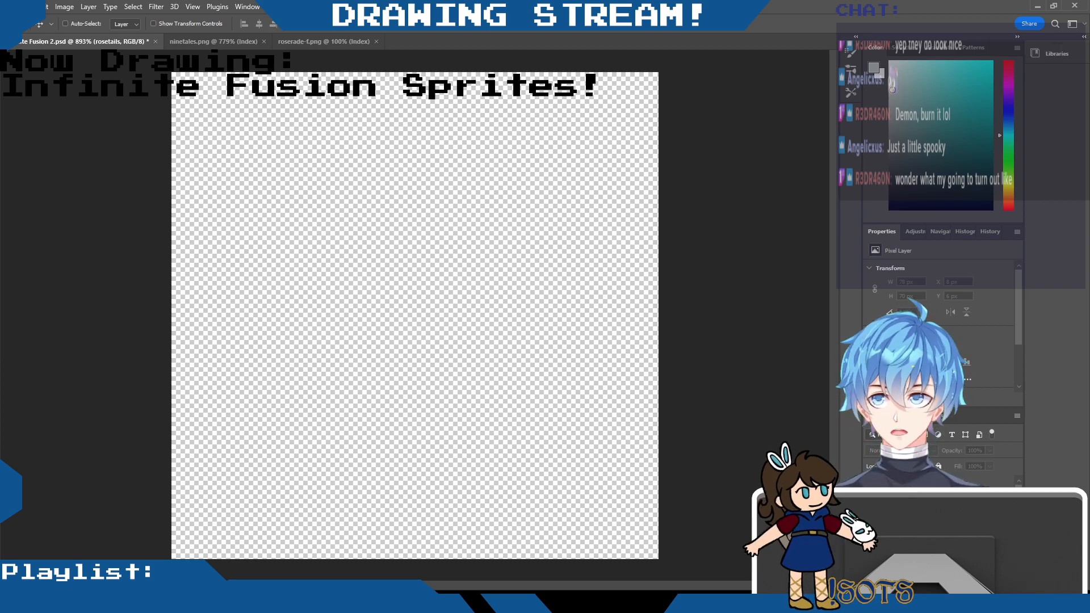
left_click(871, 522)
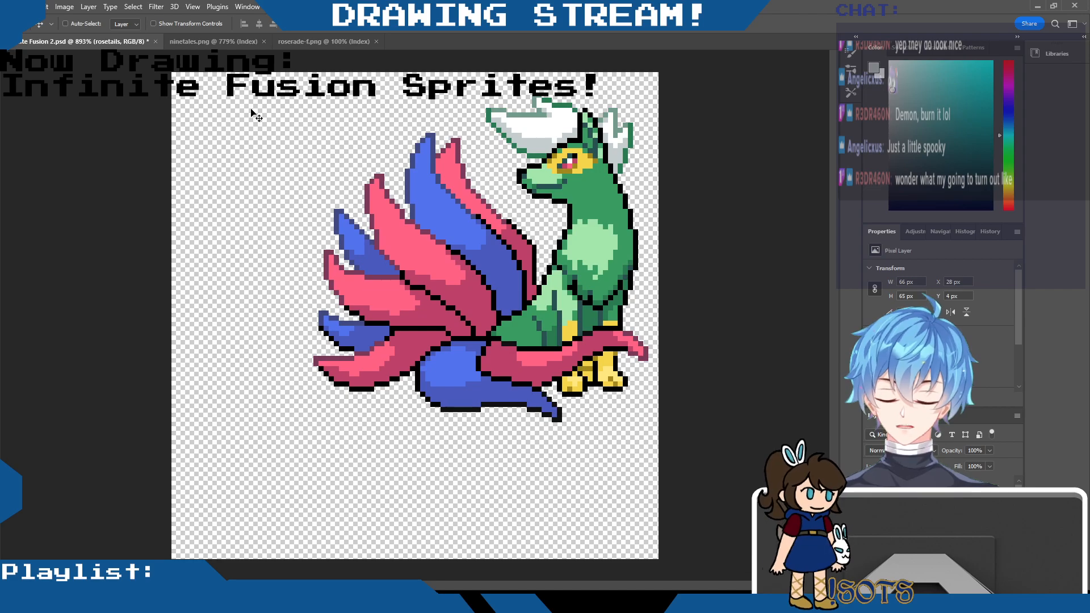
Move the rosetails sprite to about X 9 px, Y 2 px and save the document.
left_click_drag(554, 212, 457, 204)
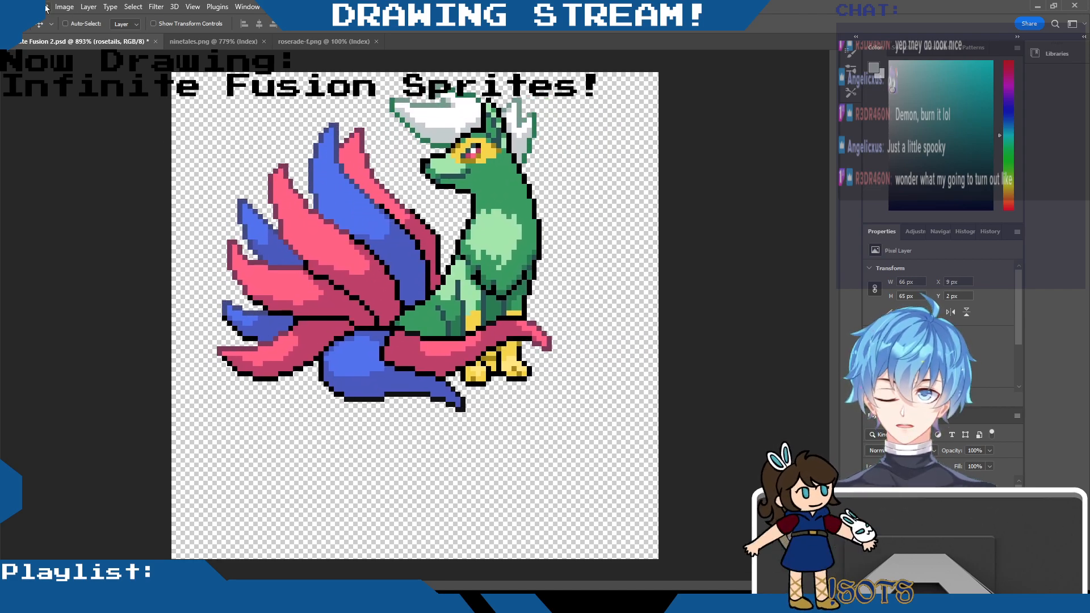
key("ctrl+s")
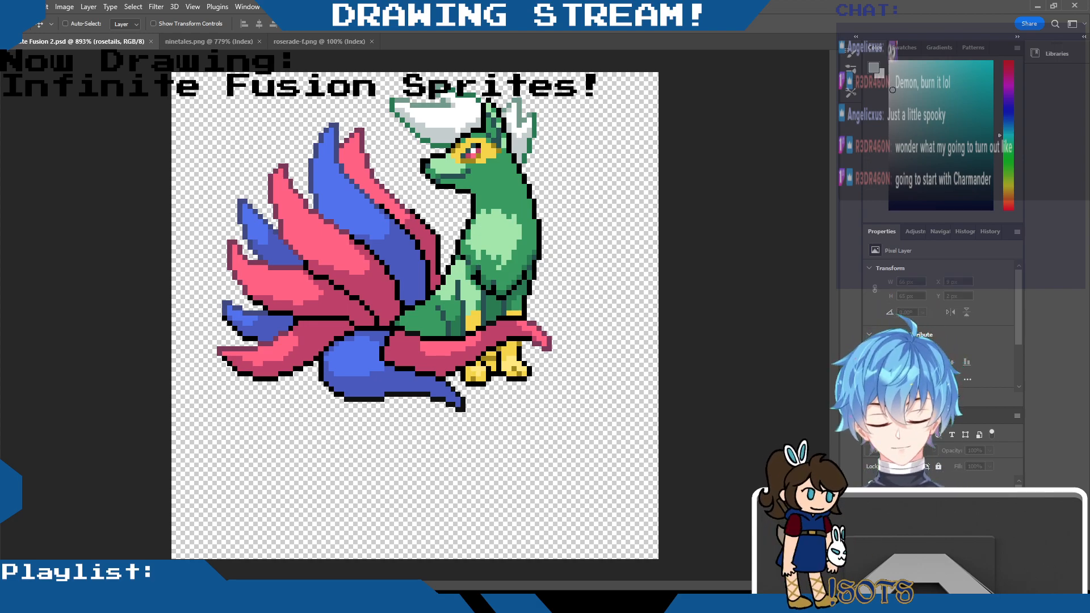
Hide the rosetails sprite and display the scyrem layer to view its green sprite.
left_click(870, 511)
left_click(871, 528)
left_click(925, 528)
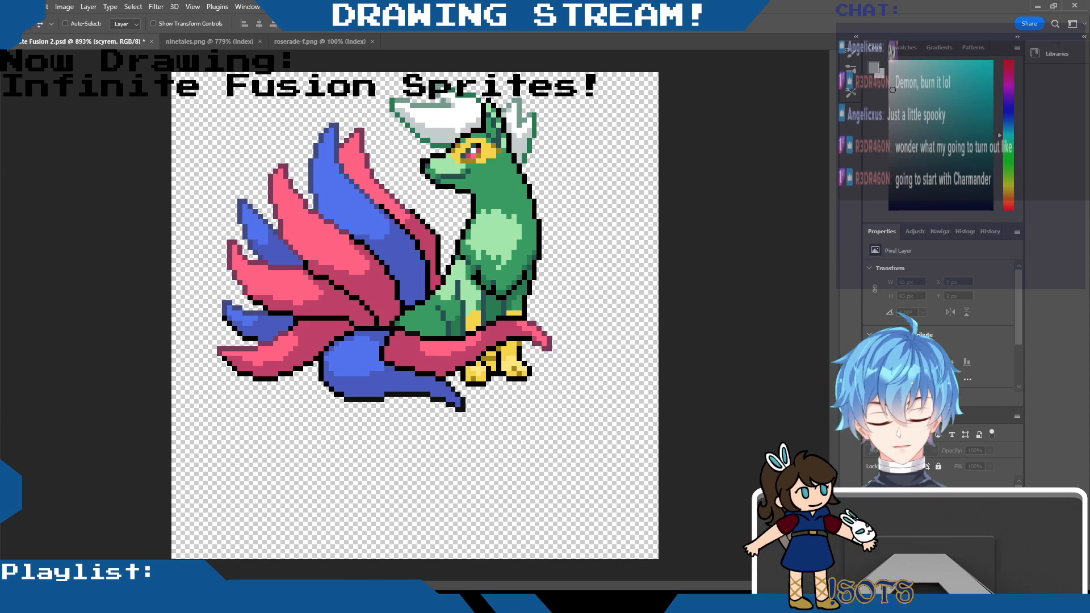
left_click(871, 511)
left_click(870, 528)
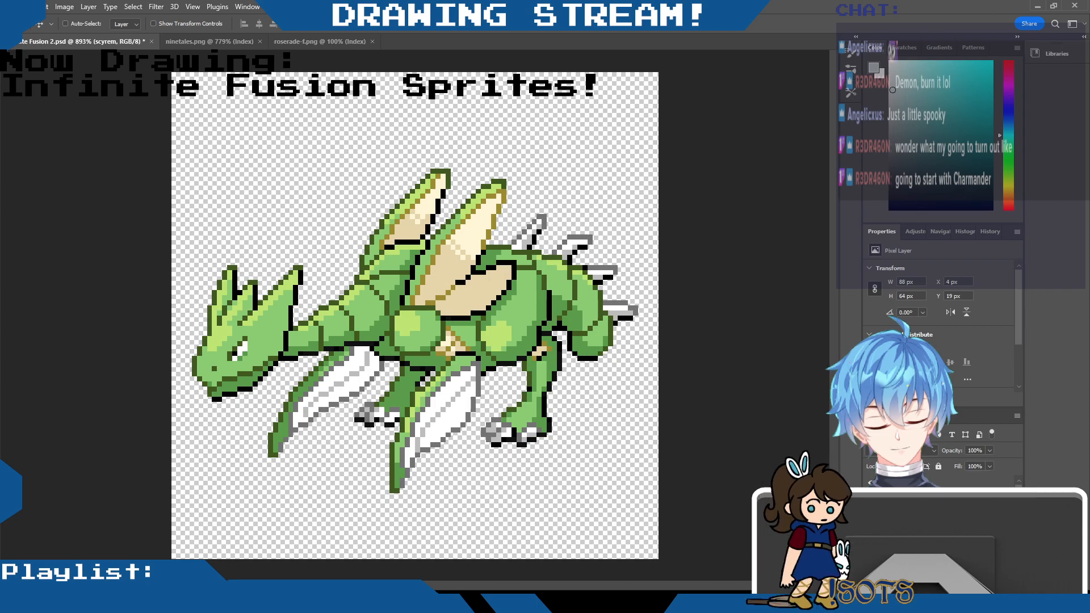
Save the document with the scyrem sprite hidden, and close the ninetales.png and roserade-f.png documents.
left_click(870, 500)
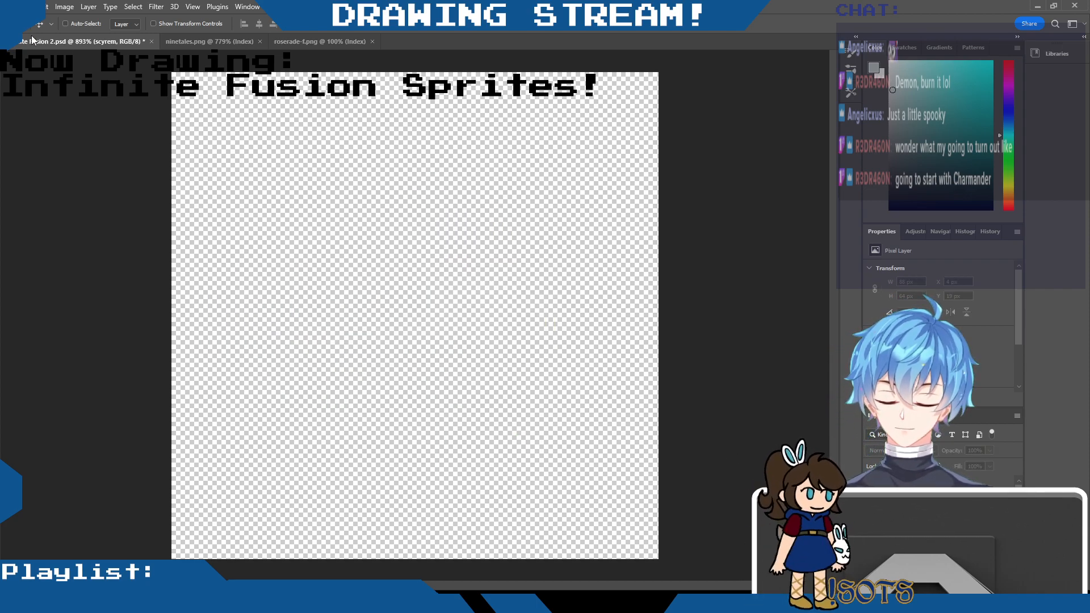
key("ctrl+s")
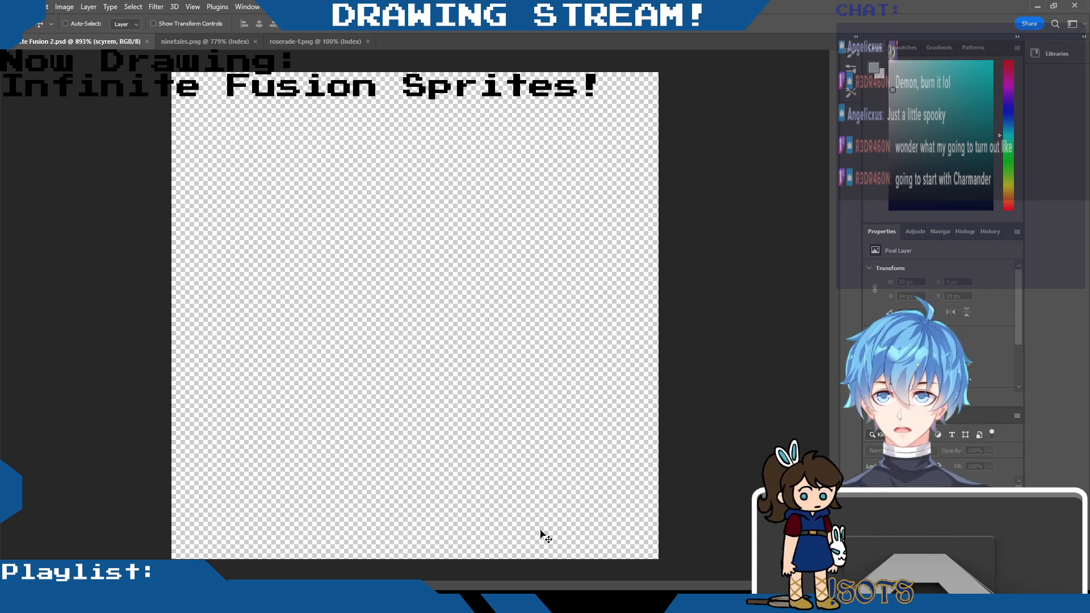
left_click(256, 42)
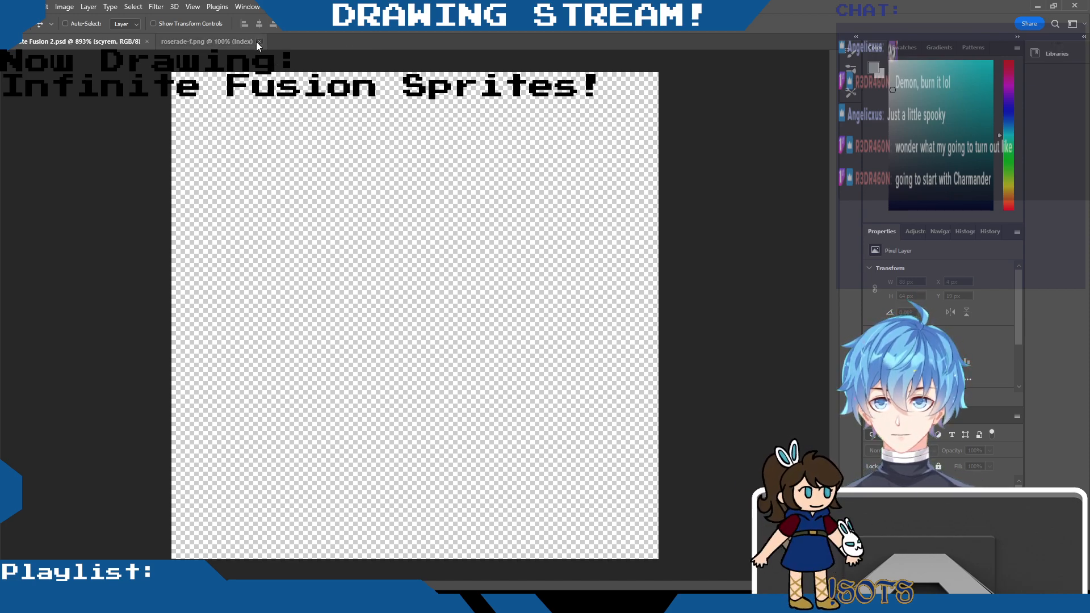
left_click(257, 42)
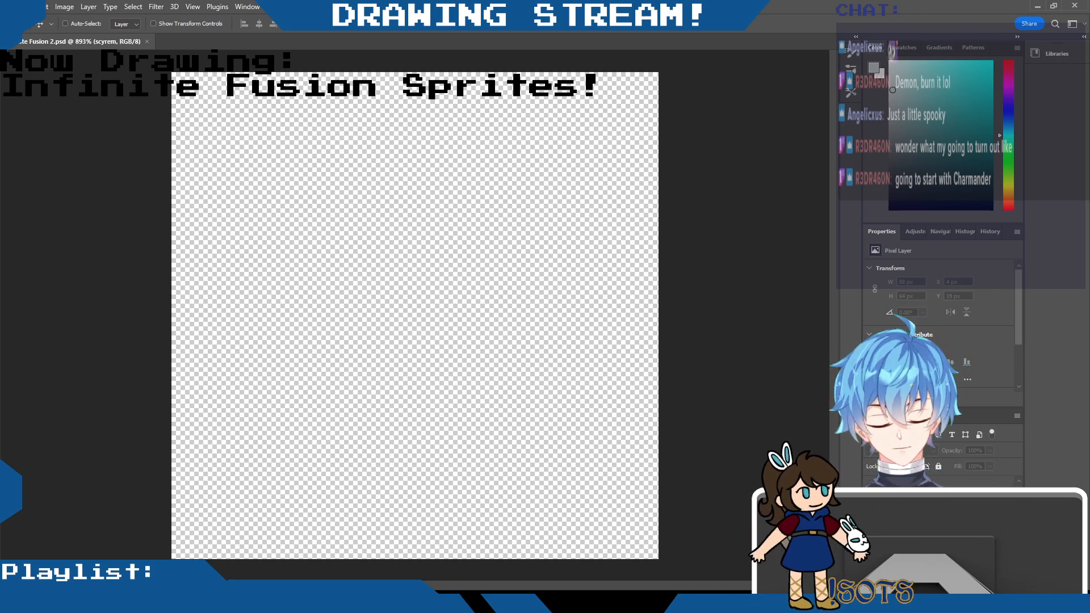
Toggle the layers' visibility to view the two-headed sunflower crab fusion sprite, and hide it again.
left_click(872, 514)
left_click(872, 514)
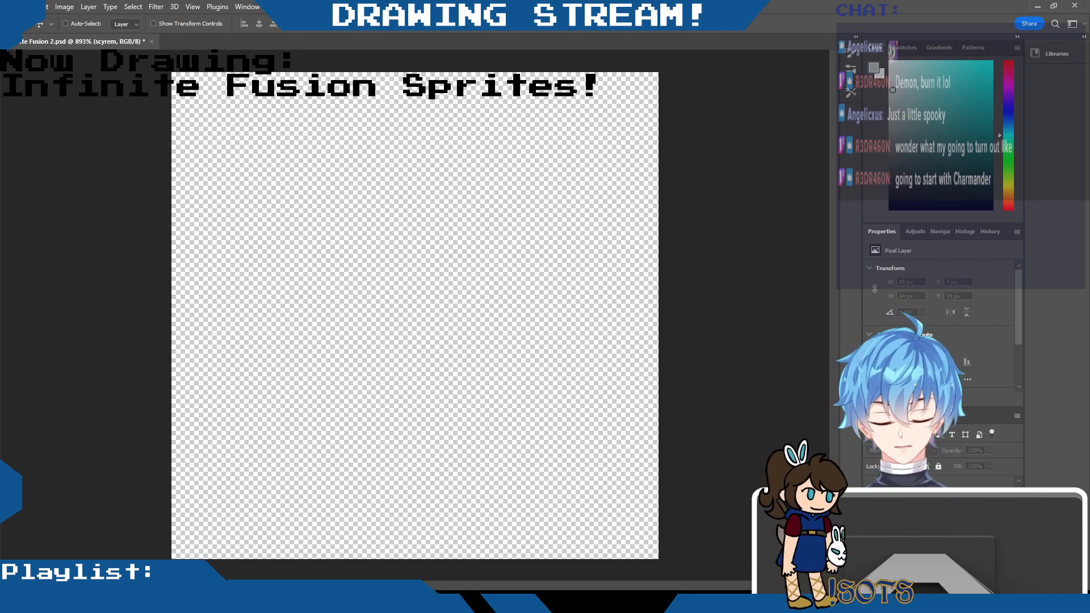
left_click(872, 528)
left_click(871, 528)
left_click(871, 534)
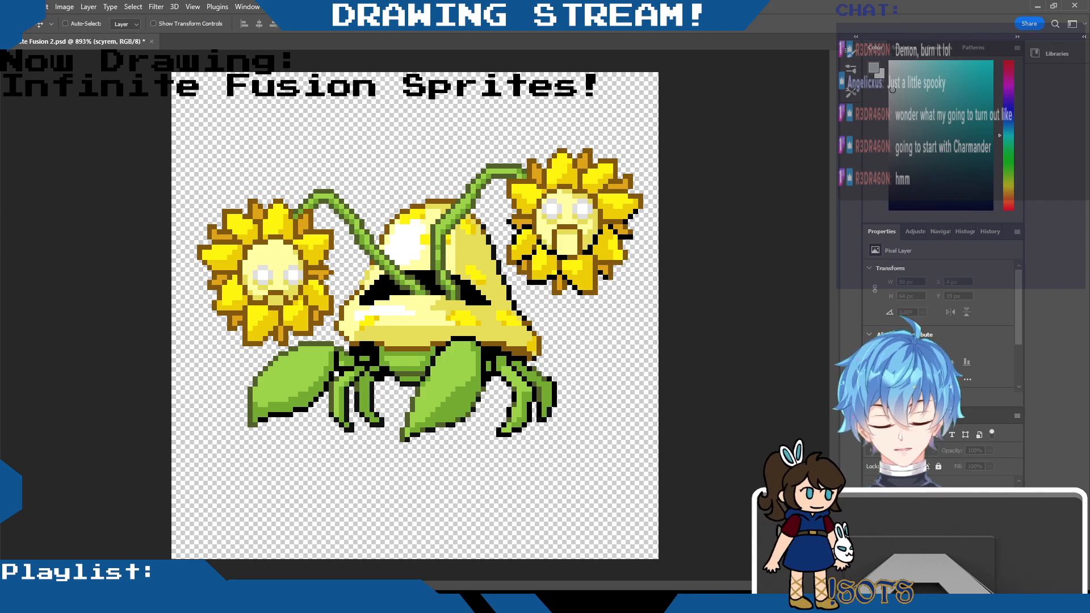
left_click(871, 522)
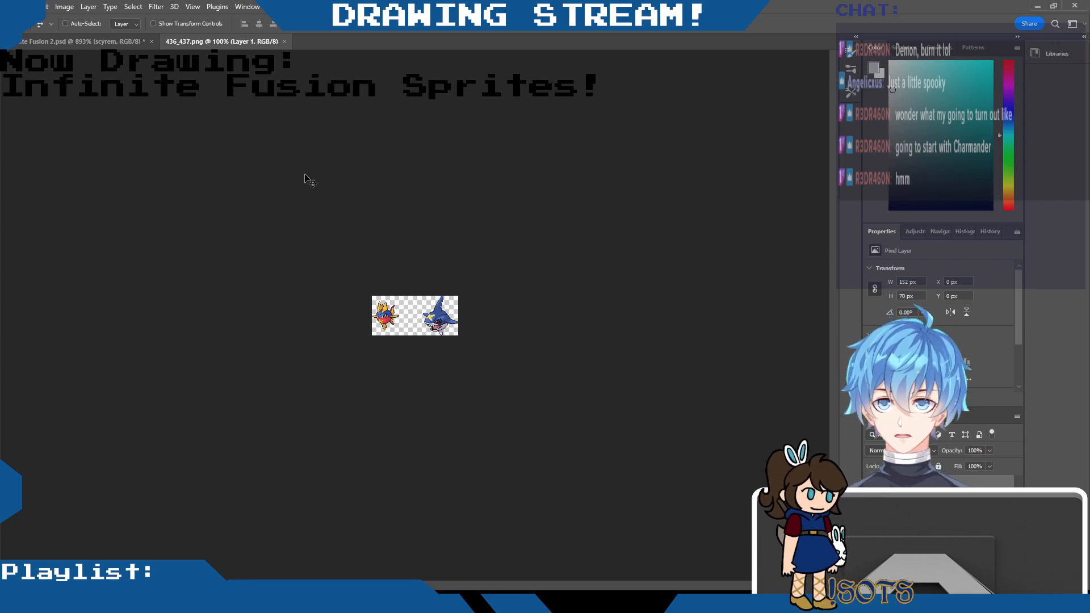
Zoom in on the fish and shark sprites in 436_437.png and choose the Rectangular Marquee tool.
scroll(307, 178, "up", 3)
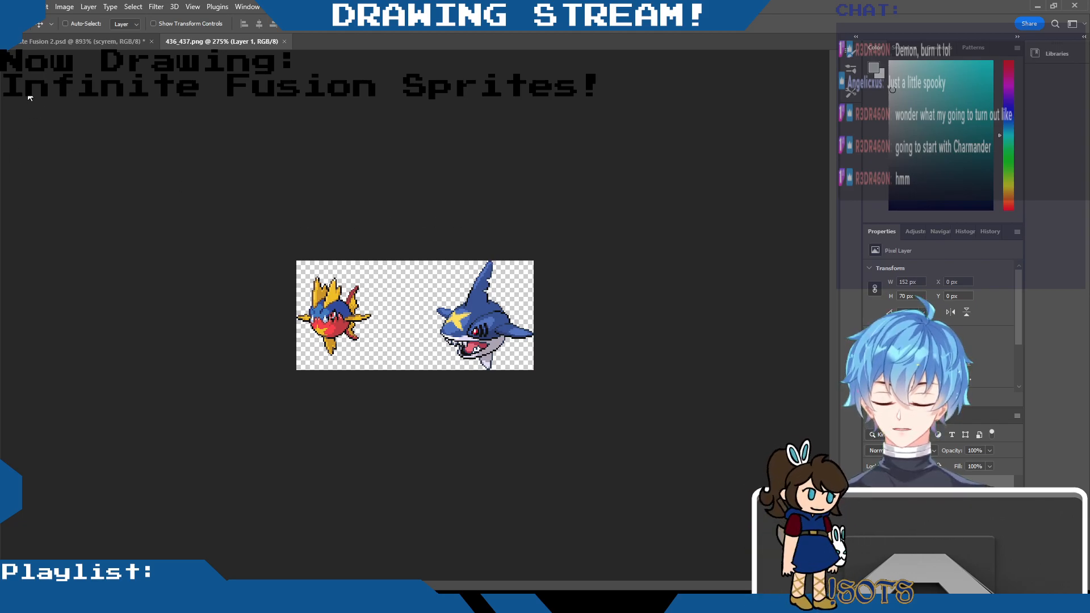
key("m")
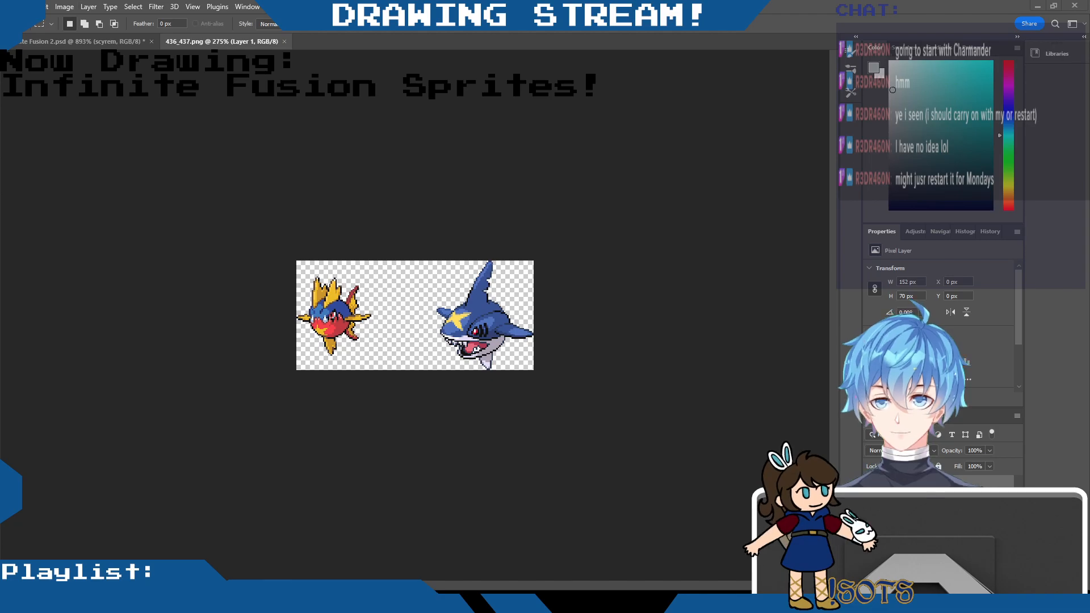
Return to the Fusion 2.psd document and show the green rosetails sprite with pink and blue tails.
left_click(79, 40)
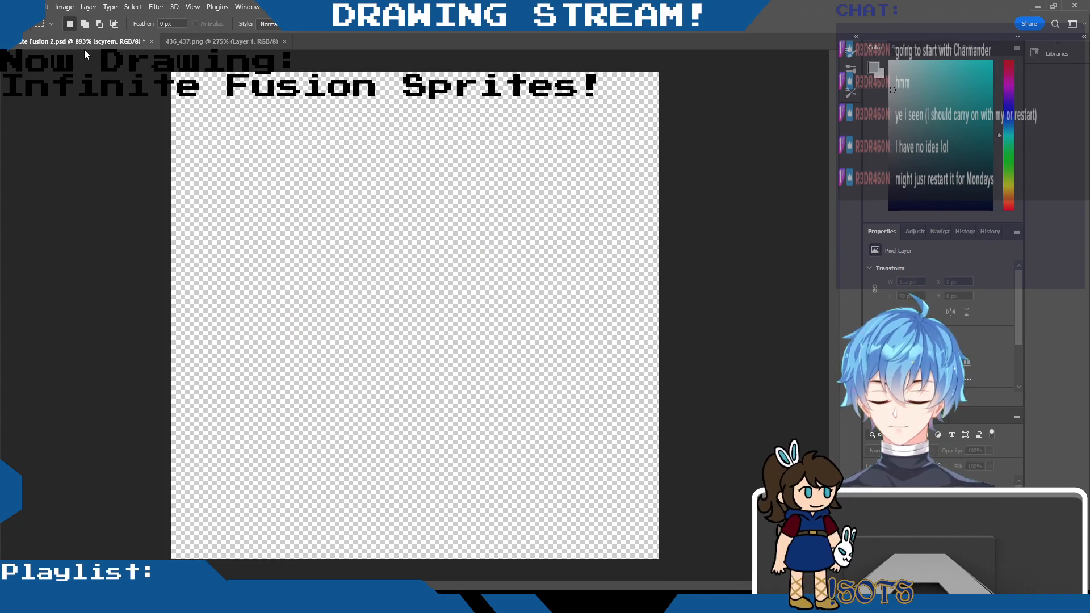
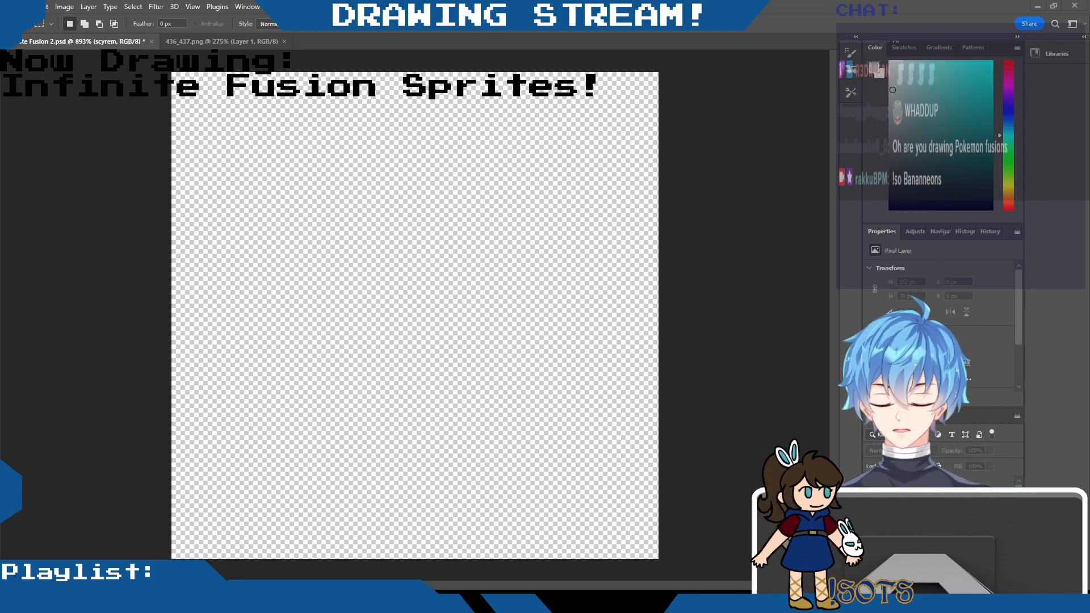
left_click(872, 483)
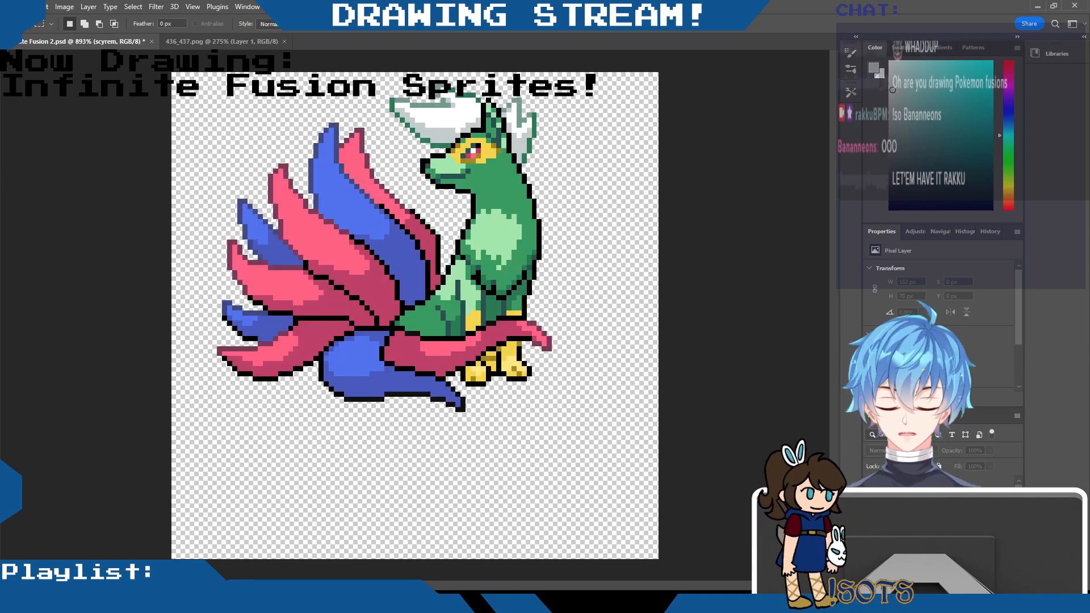
scroll(505, 85, "up", 2)
scroll(495, 80, "down", 4)
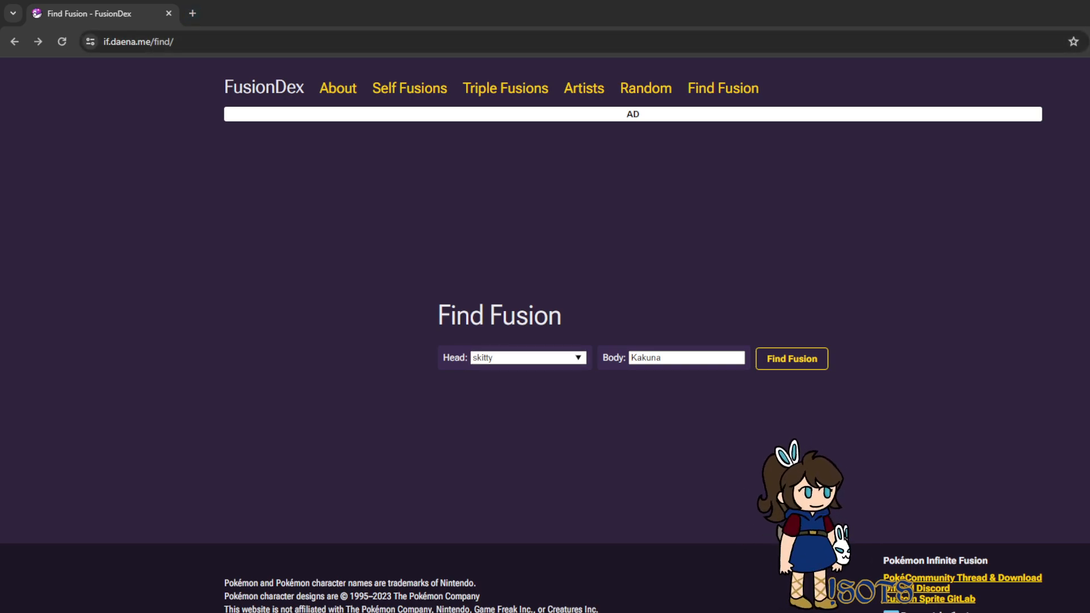
In the browser, look up the FusionDex fusion with a charmander head and an Arceus body, and examine its page.
left_click_drag(533, 357, 219, 337)
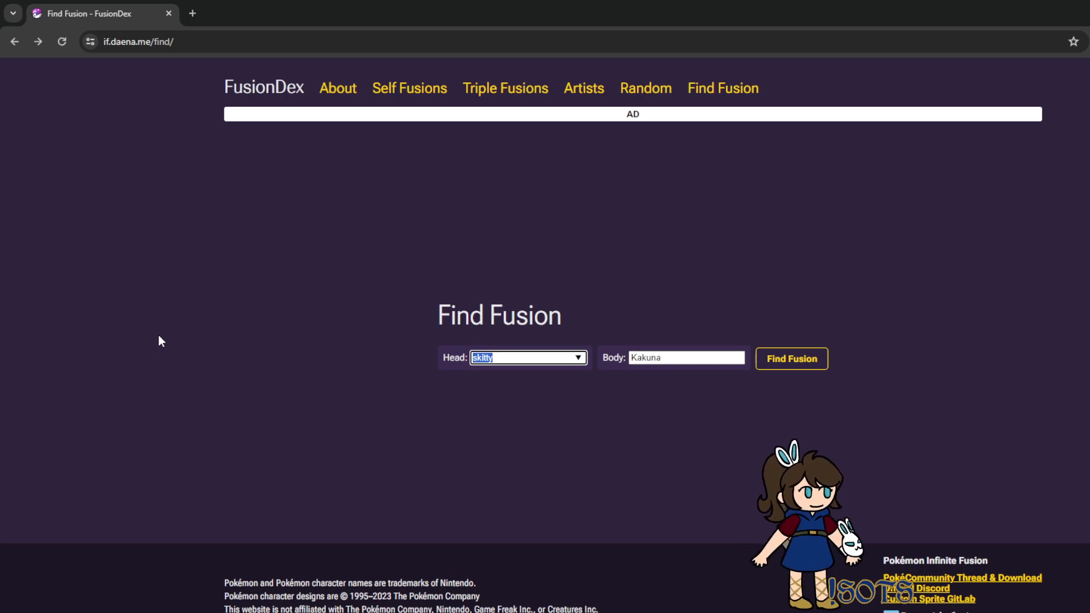
type("charmande3")
key("BackSpace")
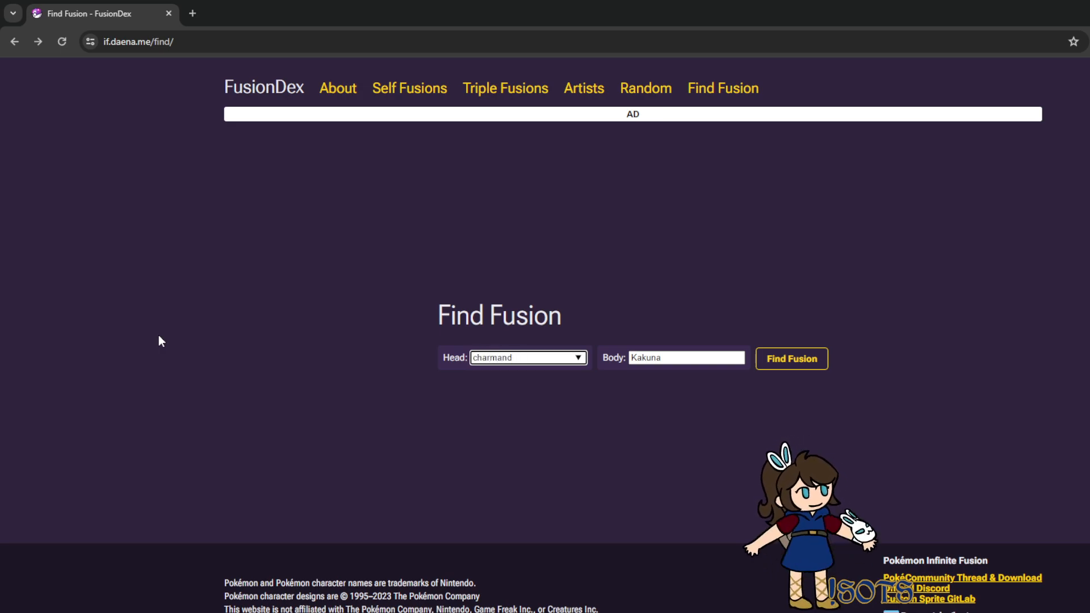
type("r")
key("Tab")
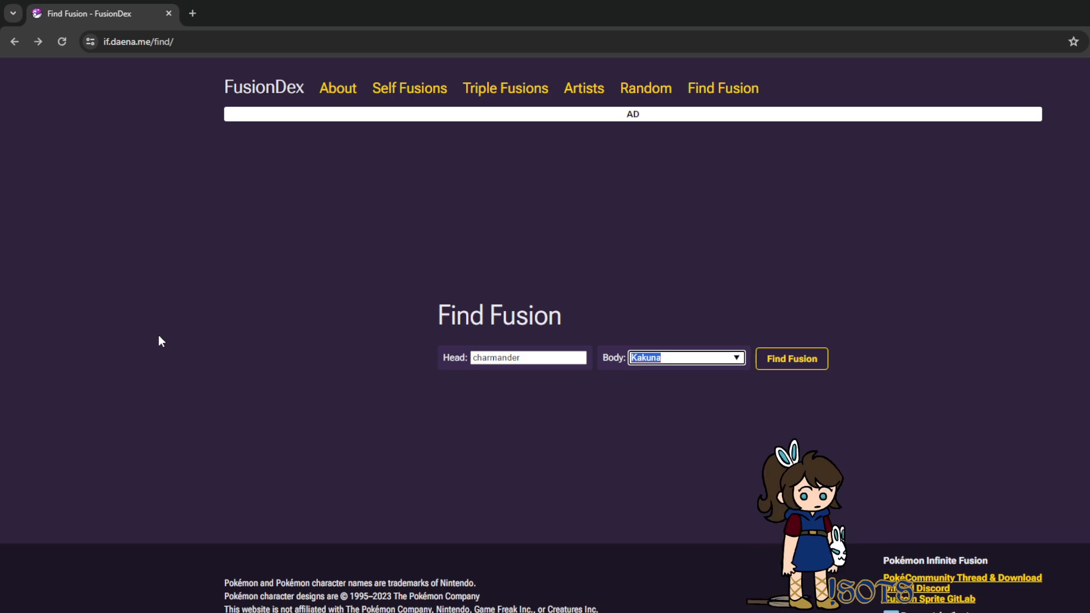
type("arce")
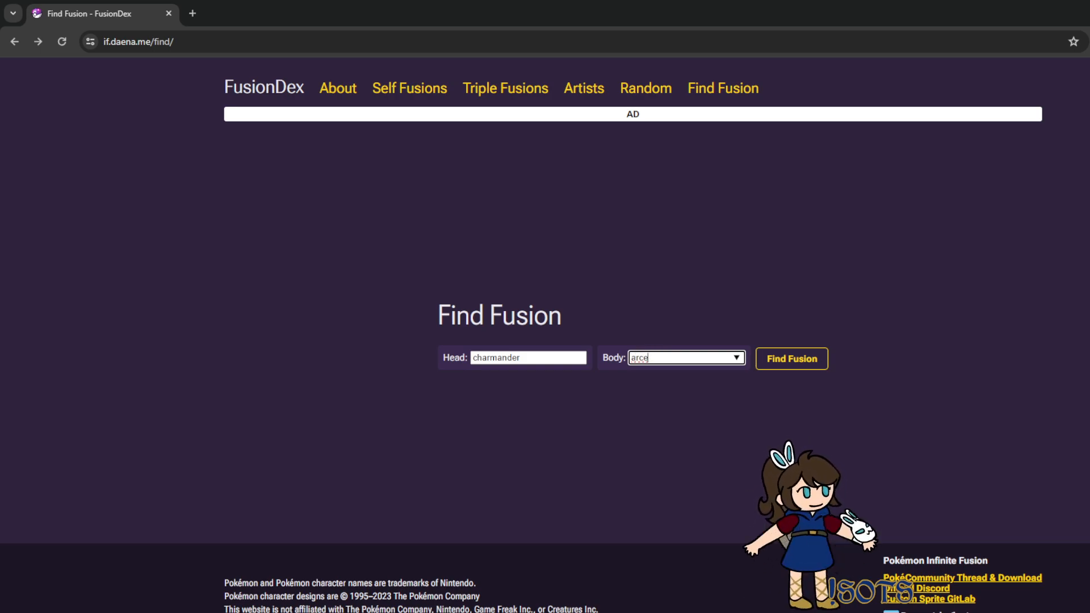
left_click(723, 405)
left_click(777, 356)
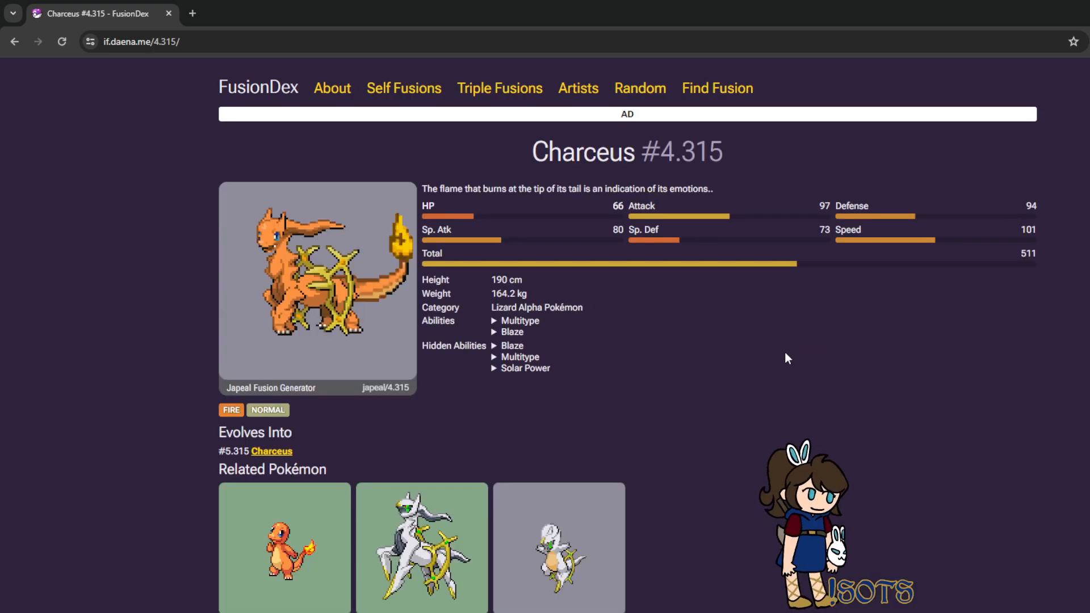
scroll(325, 296, "down", 3)
scroll(326, 300, "up", 3)
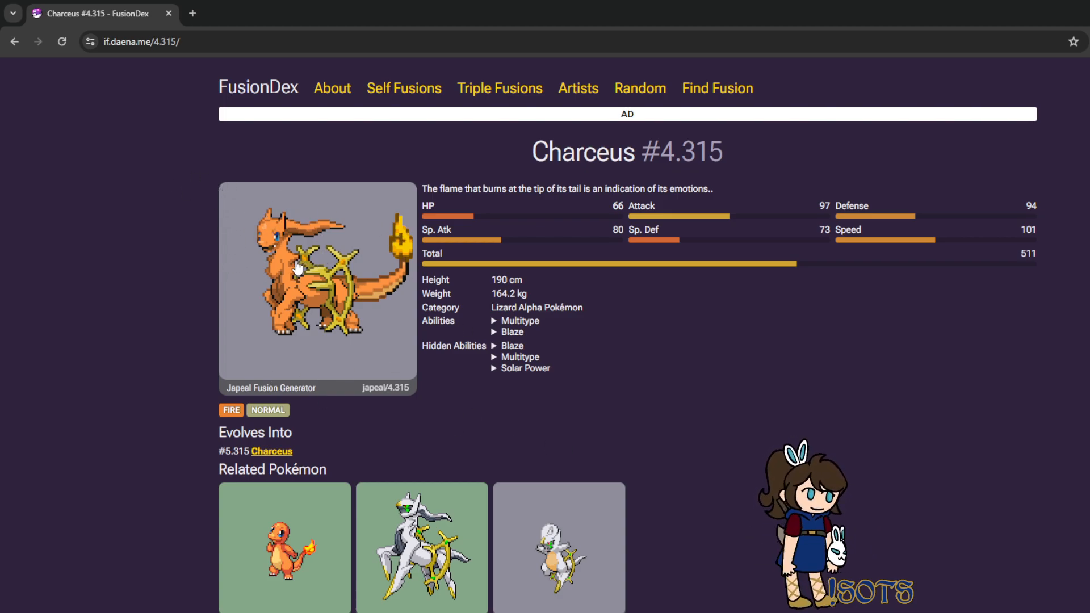
scroll(341, 239, "down", 3)
scroll(341, 237, "up", 3)
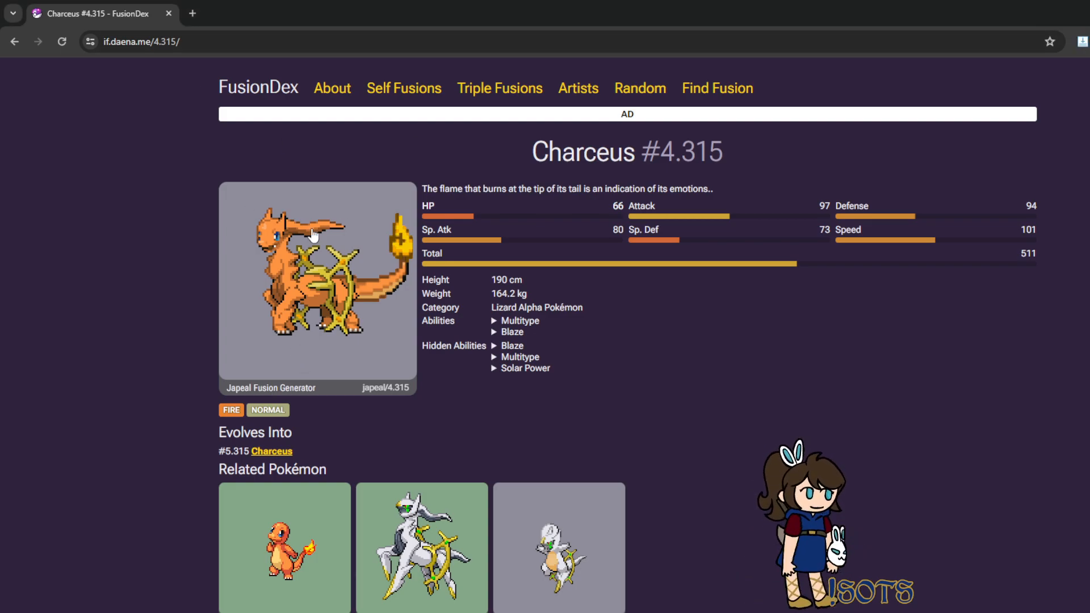
Examine the Charceus fusion page, its evolution #5.315 and the further evolution #6.315 with its variant.
scroll(421, 218, "down", 3)
scroll(420, 216, "up", 3)
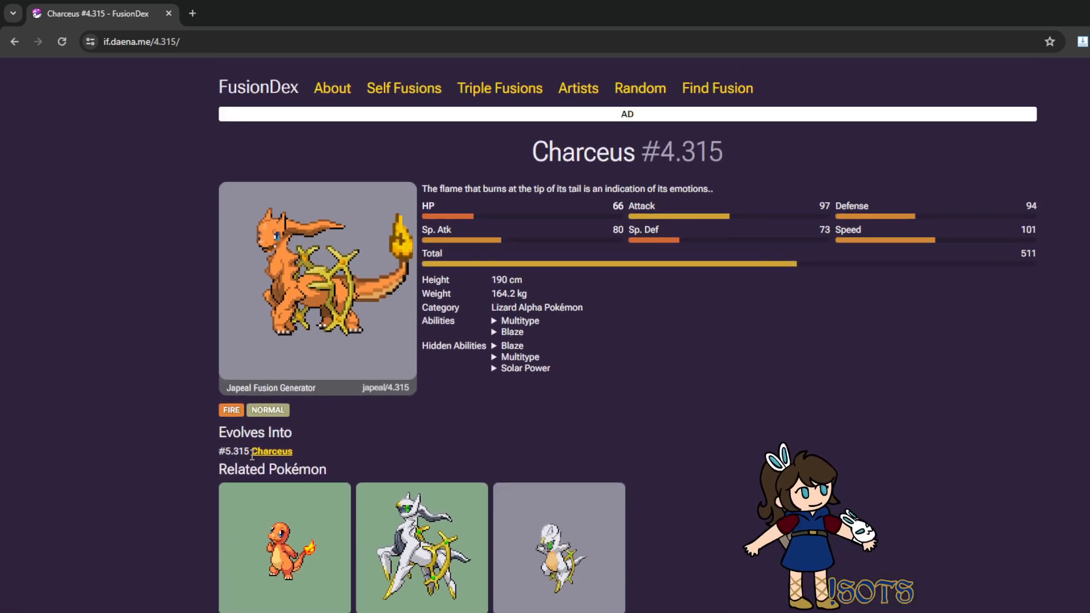
left_click(270, 453)
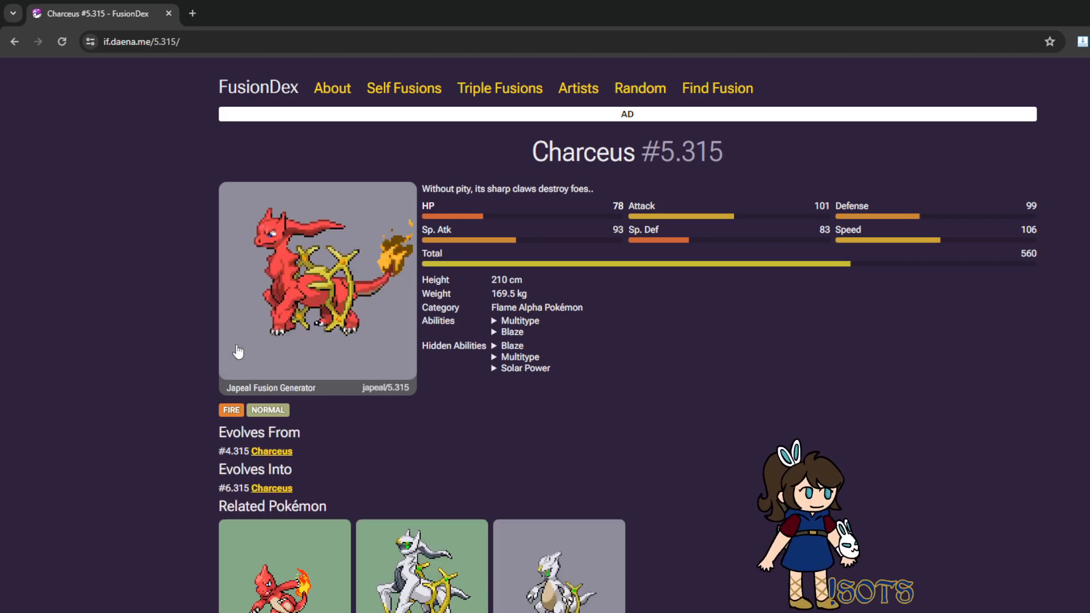
left_click(275, 488)
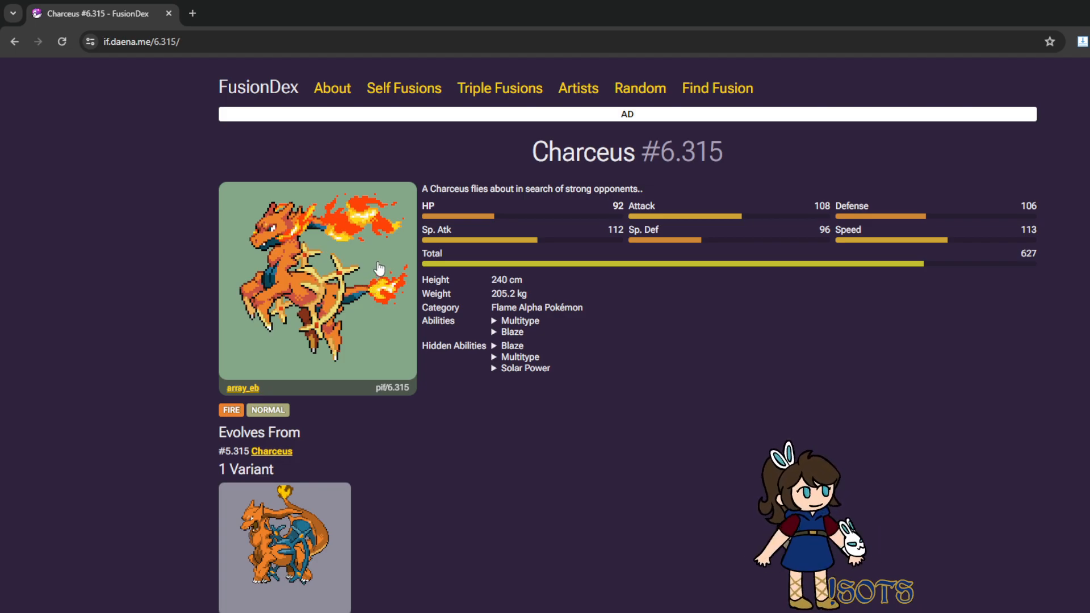
scroll(379, 269, "down", 4)
scroll(379, 269, "up", 4)
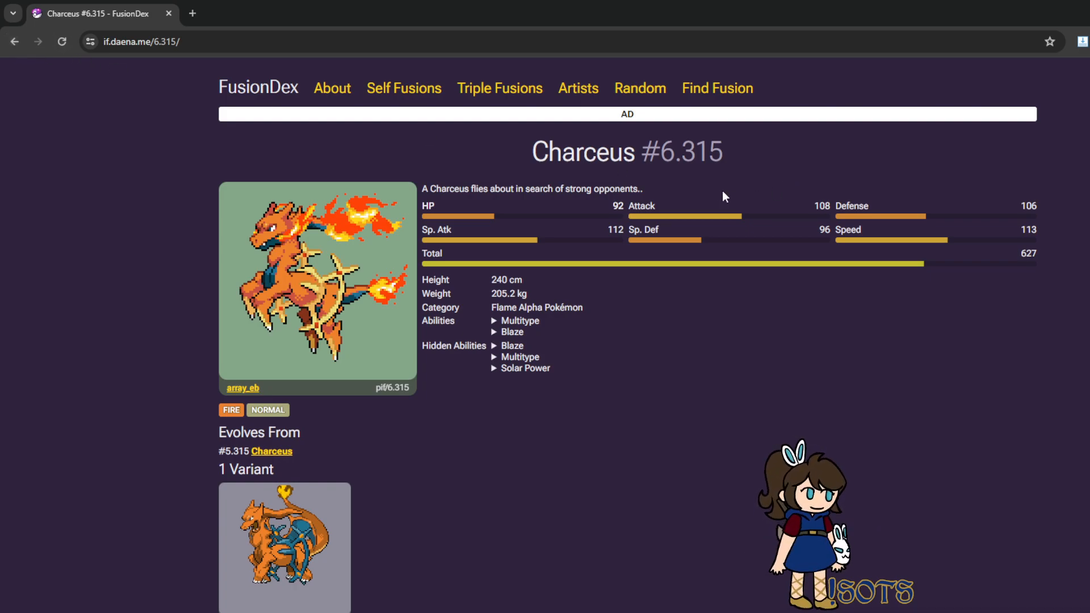
Return to the Find Fusion form and set the head to Trubbish.
left_click(8, 43)
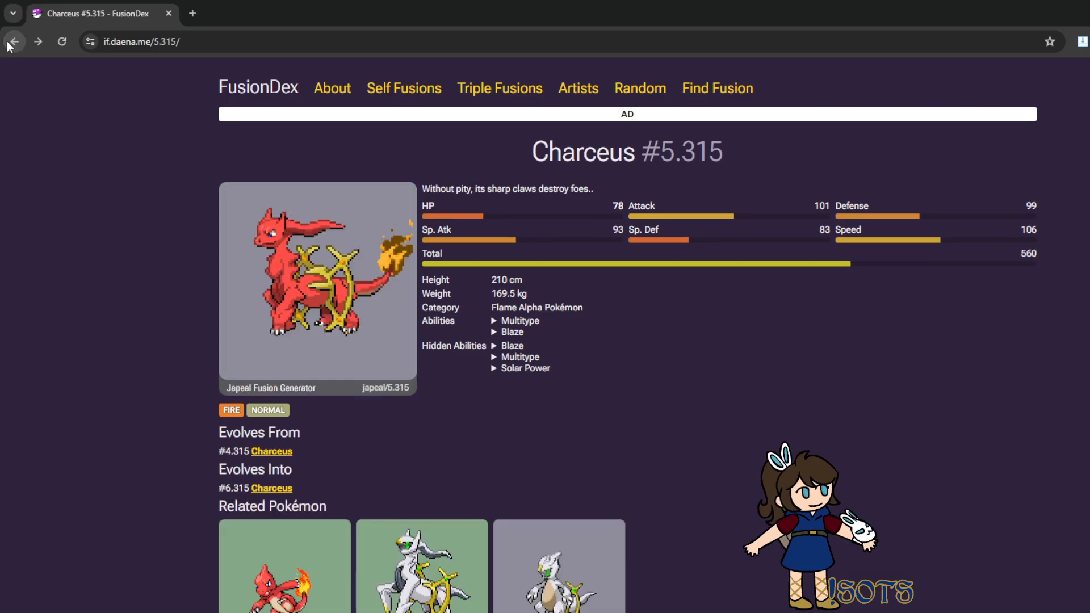
left_click(8, 43)
left_click(8, 43)
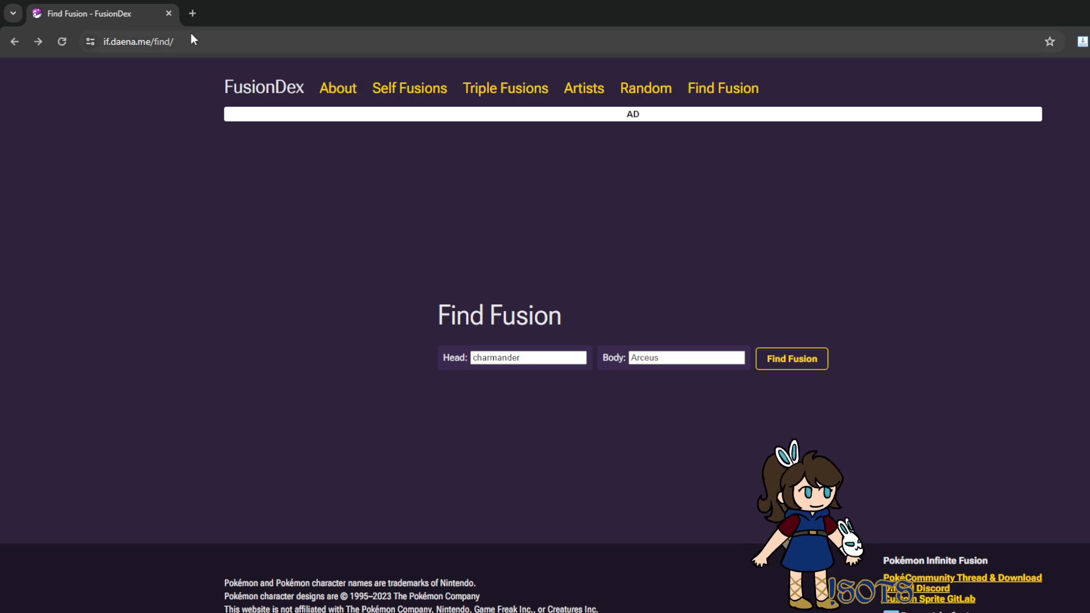
left_click_drag(548, 360, 197, 310)
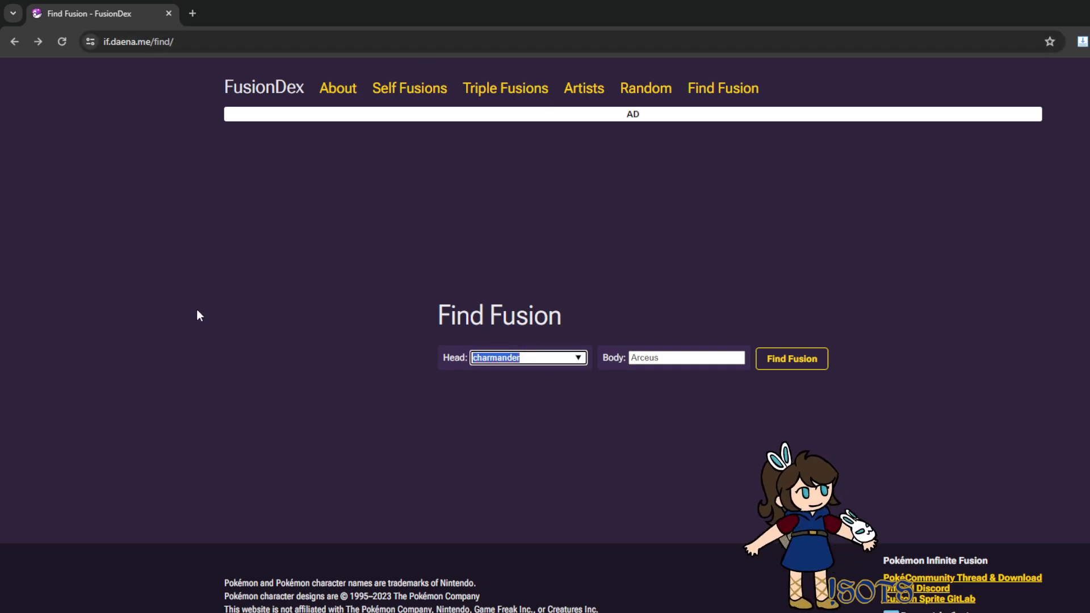
key("BackSpace")
type("tru")
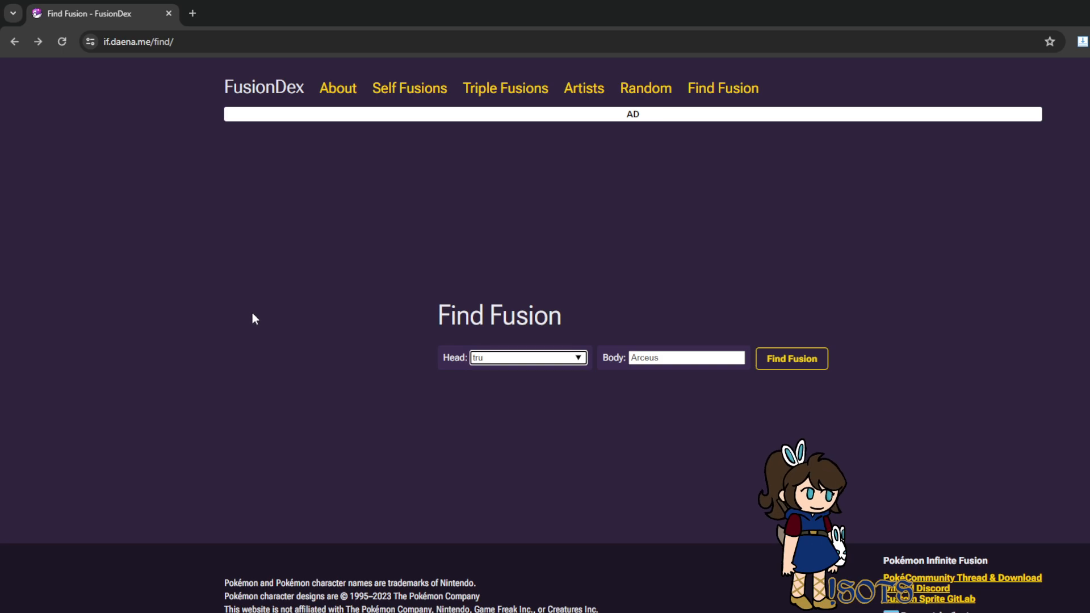
left_click(567, 416)
Set the fusion's body to Genesect and look up the resulting fusion.
left_click_drag(683, 355, 425, 358)
type("gene")
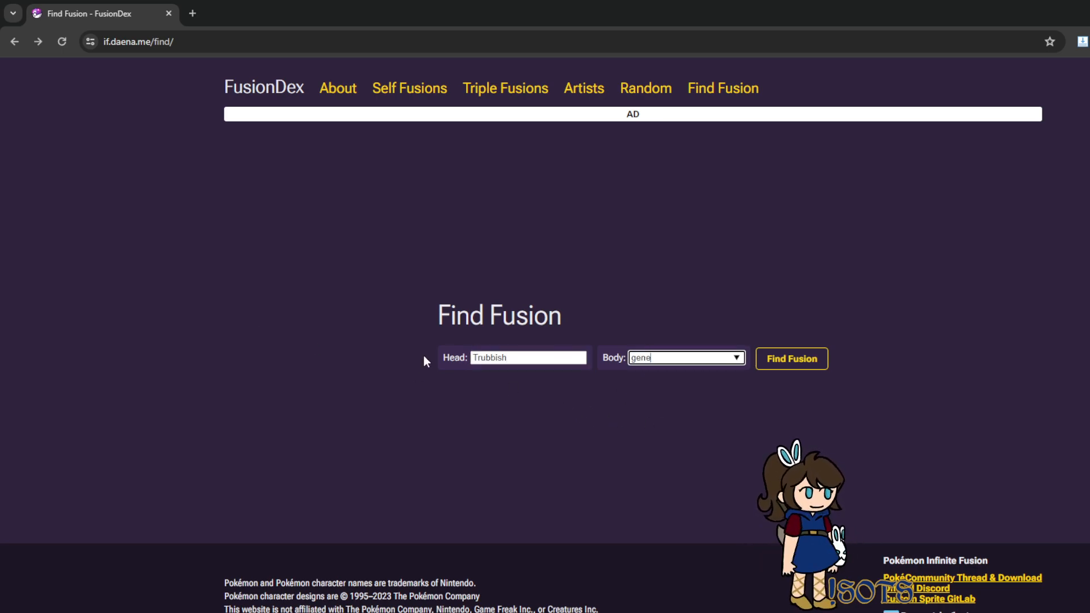
left_click(736, 385)
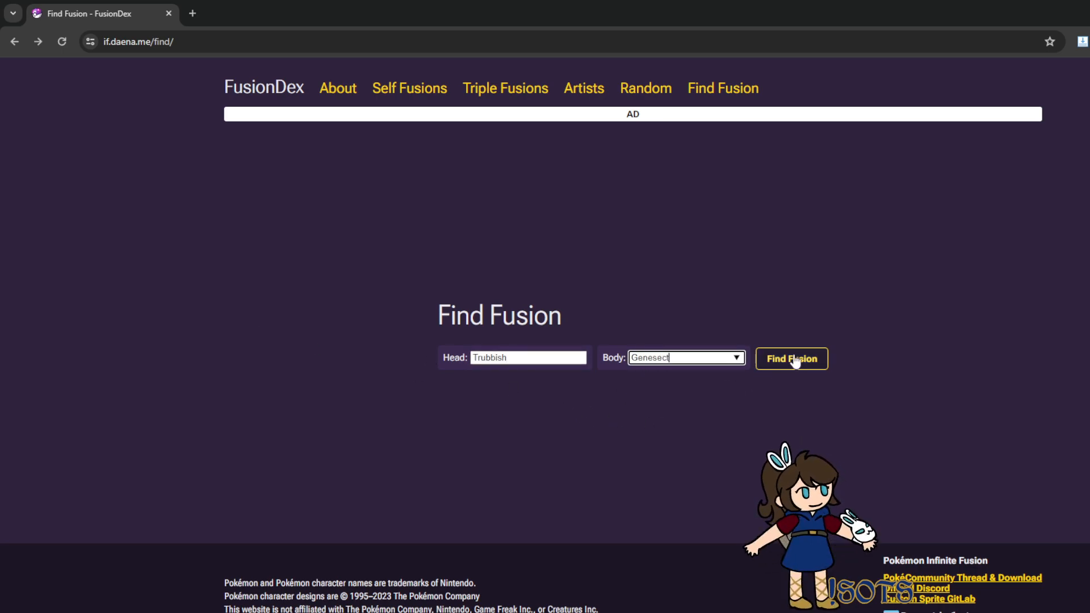
left_click(793, 359)
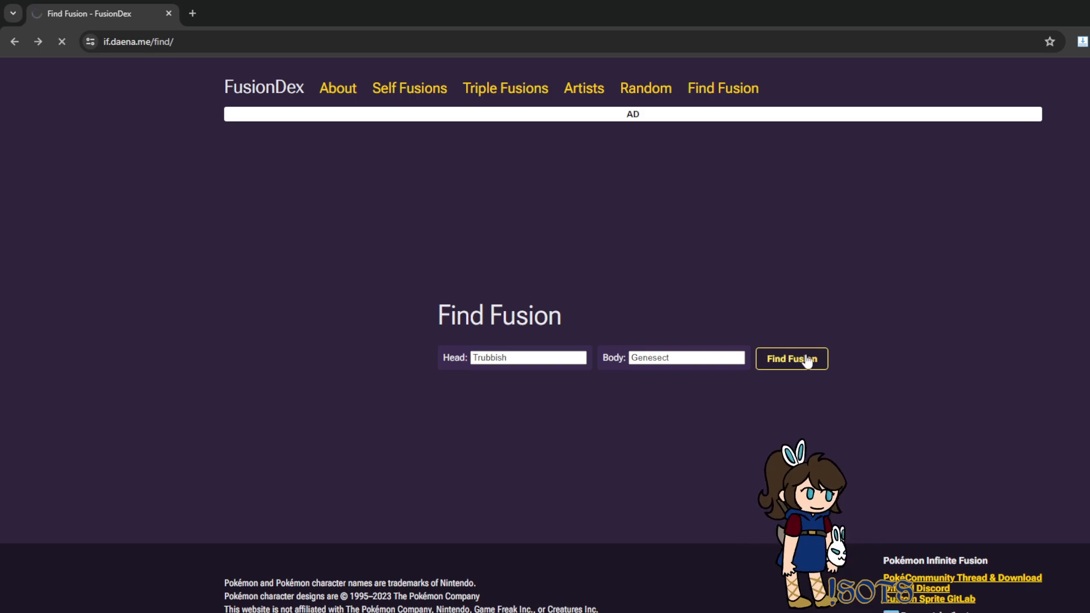
left_click(806, 361)
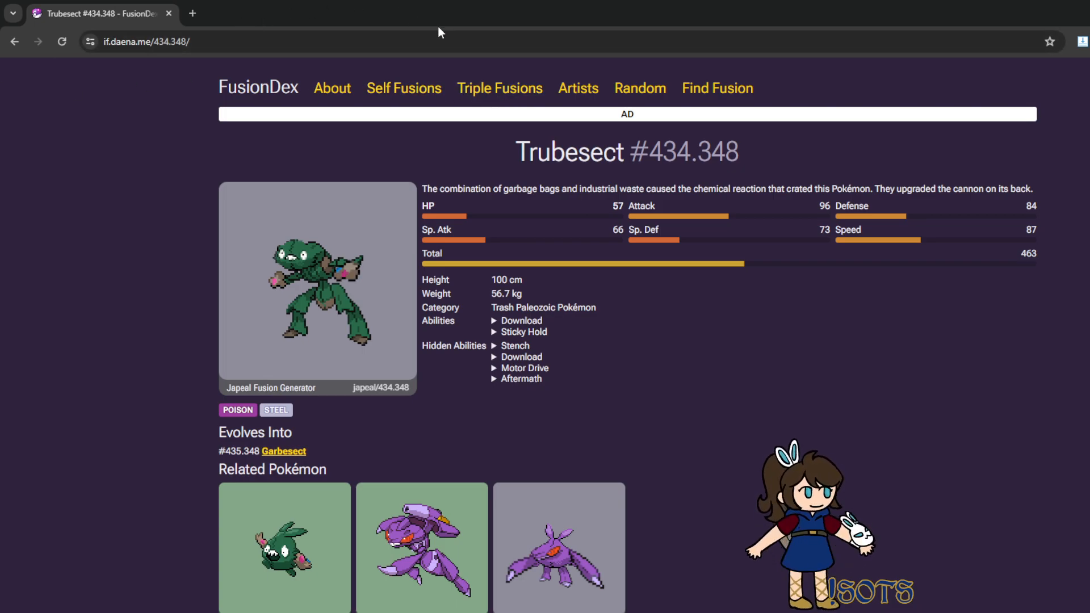
Open the sprite archive at pokemondb.net/sprites/ in a new browser tab and view its Generation 1 list.
left_click(193, 12)
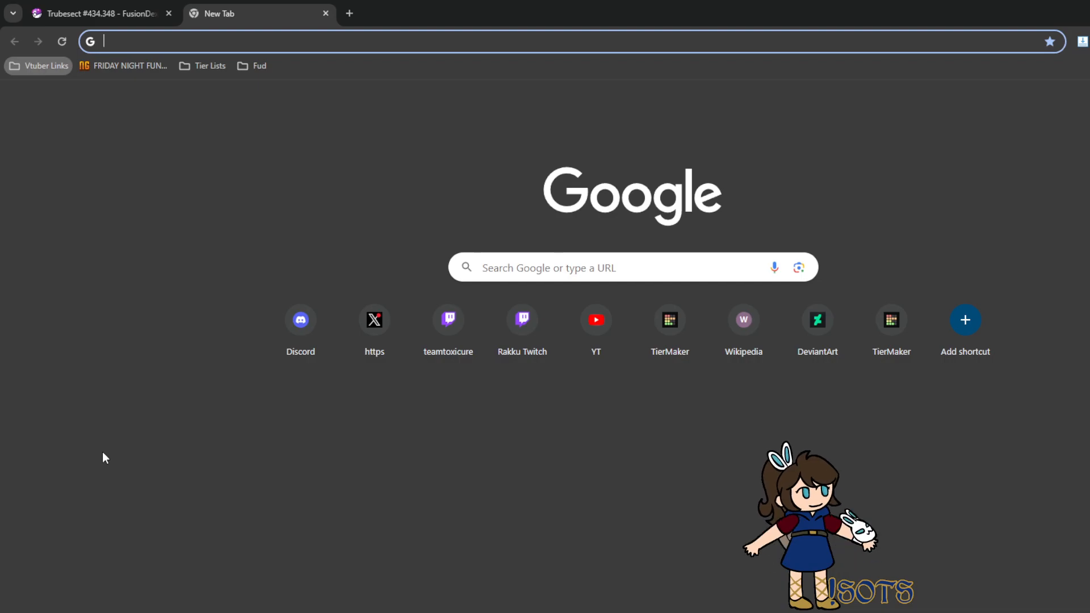
type("pokemondb.net/sprites/")
key("Return")
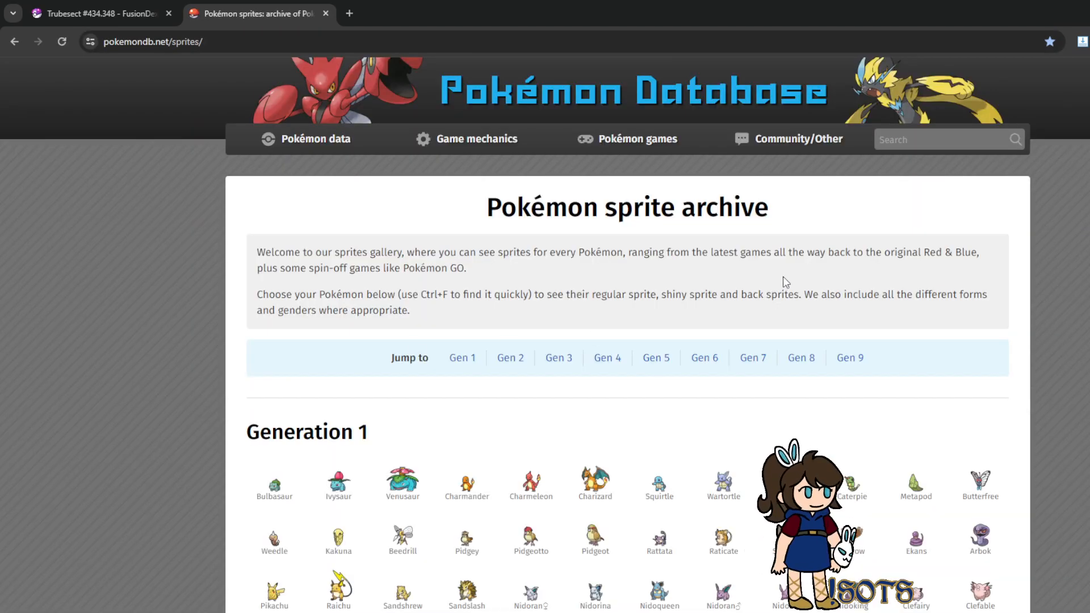
scroll(792, 280, "down", 5)
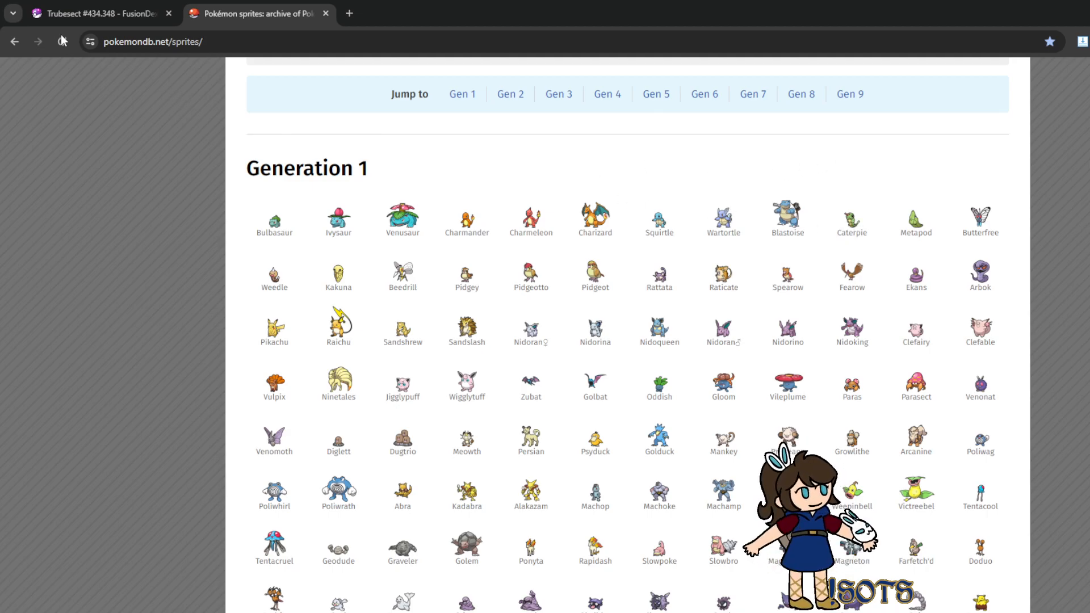
View Charmander's normal Generation 5 sprite in its sprite gallery, close it and return to the sprite list.
left_click(458, 228)
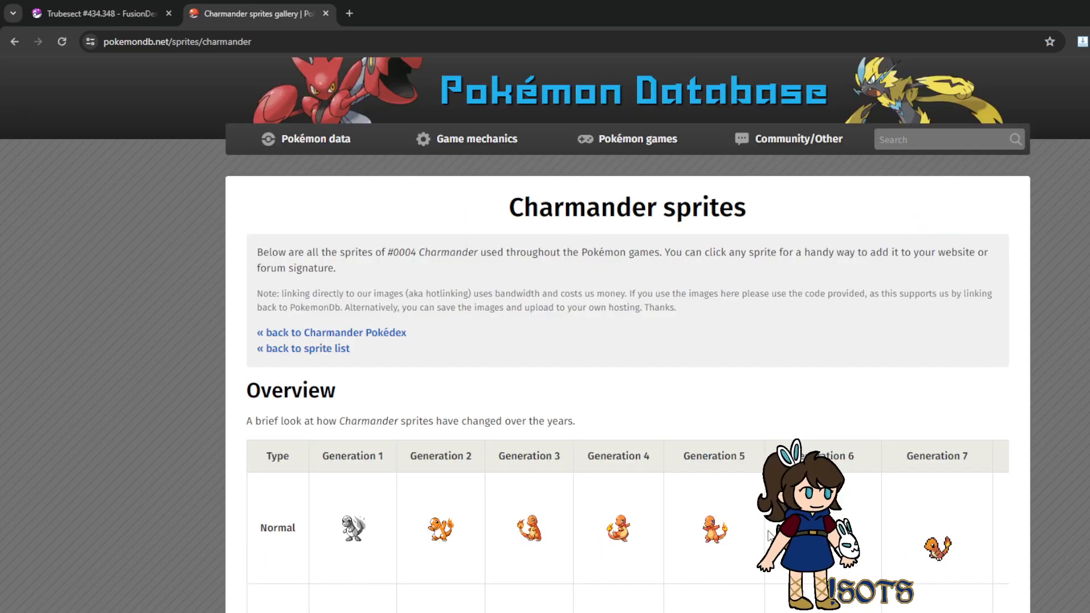
scroll(723, 506, "down", 3)
left_click(714, 336)
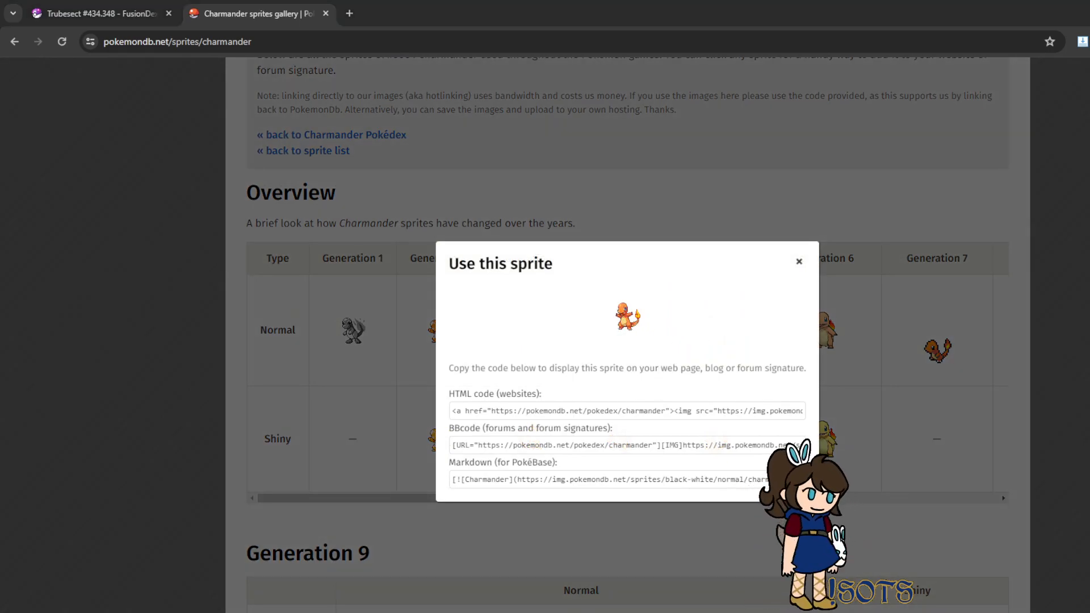
left_click(189, 247)
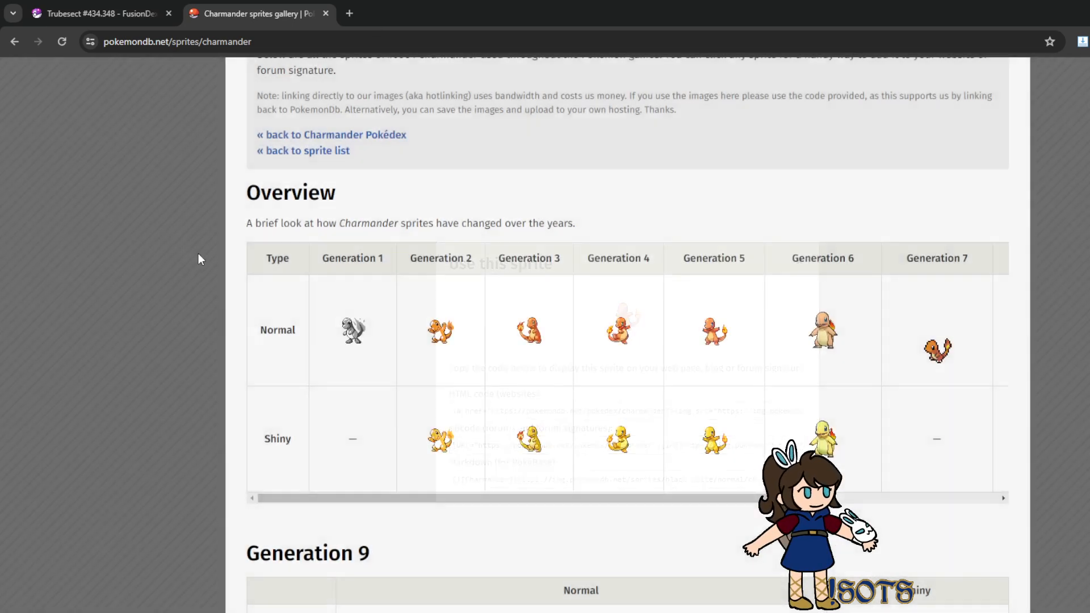
scroll(199, 258, "up", 3)
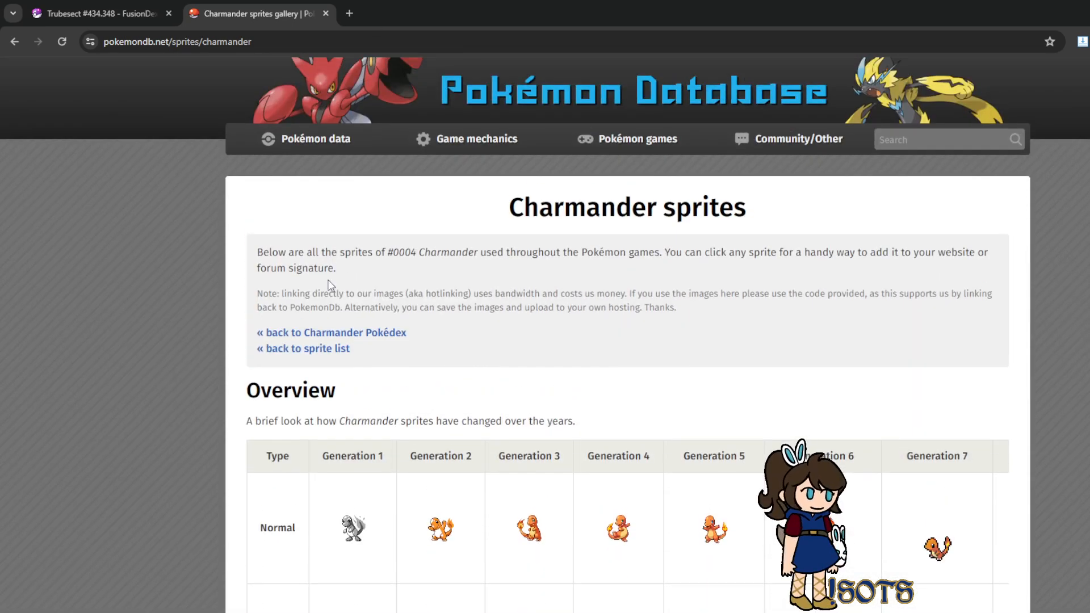
left_click(14, 42)
Find Arceus in the archive's Generation 4 section and open its sprite gallery.
scroll(598, 254, "up", 5)
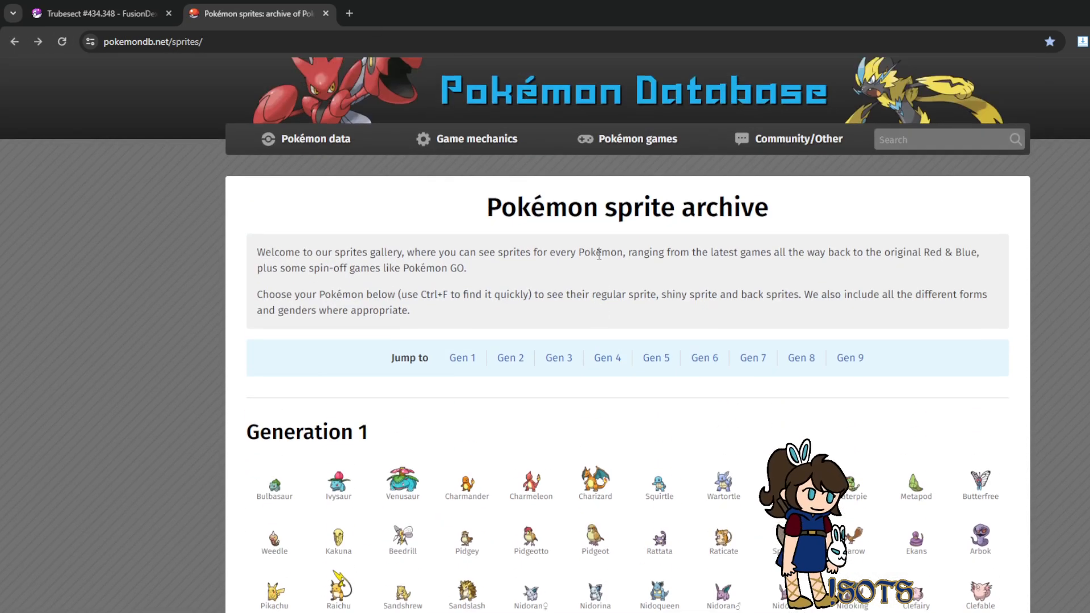
scroll(523, 365, "down", 10)
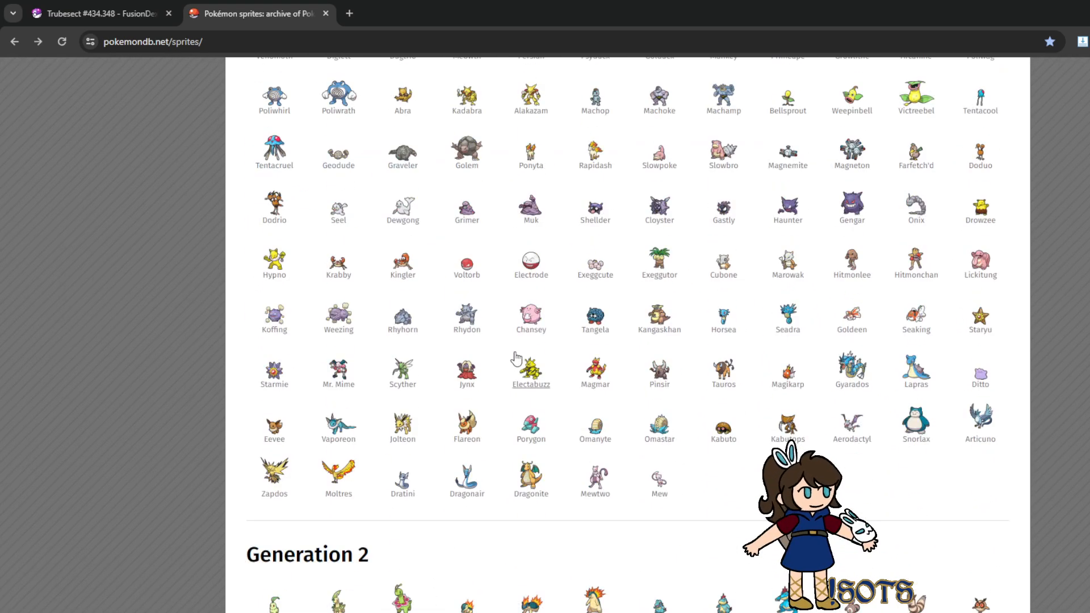
scroll(519, 350, "up", 10)
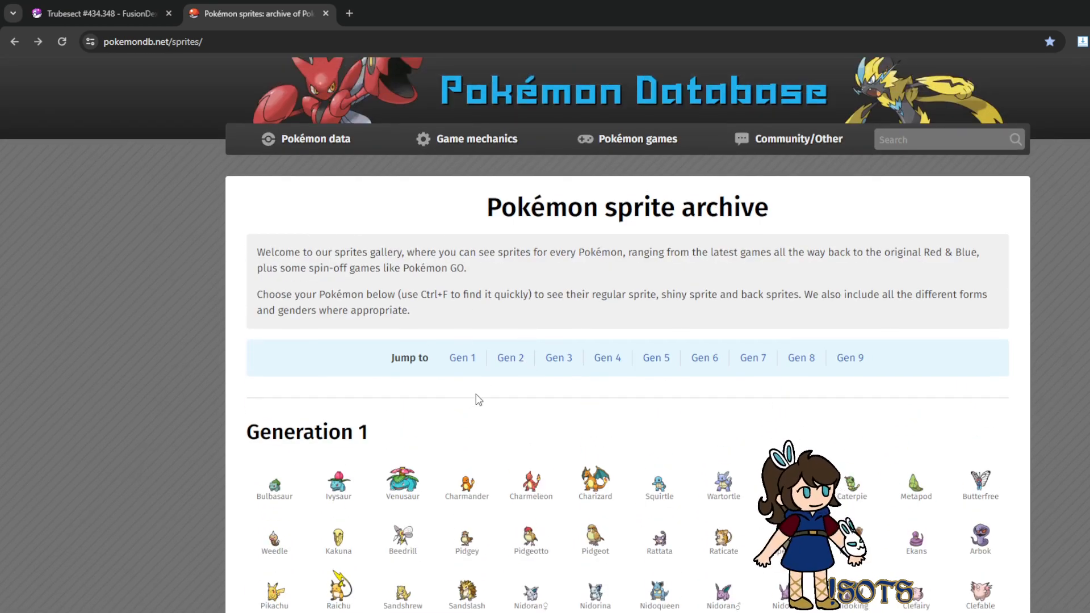
scroll(479, 400, "down", 20)
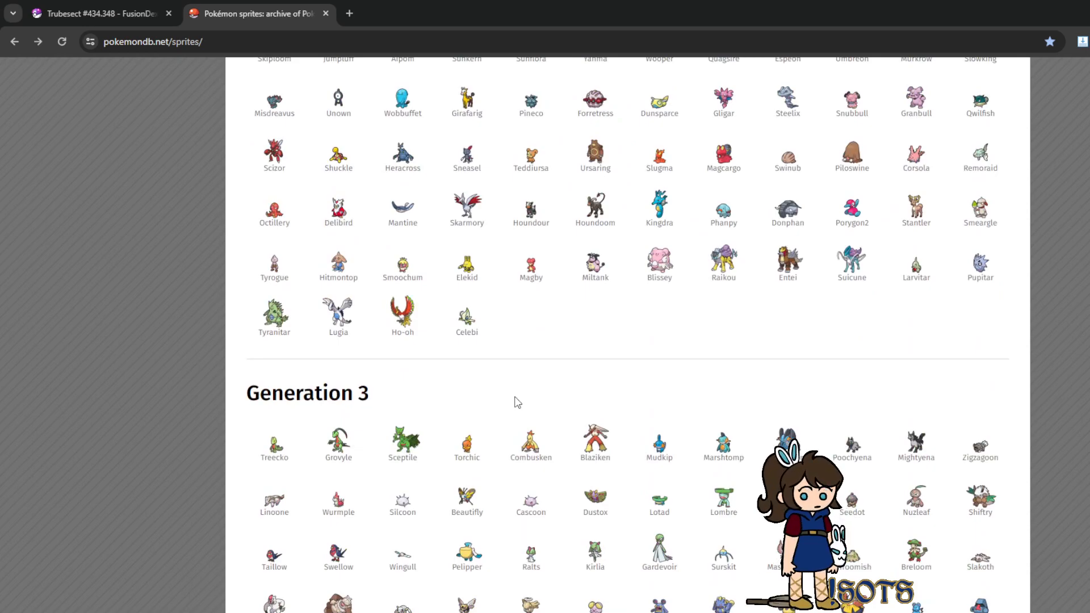
scroll(518, 401, "down", 12)
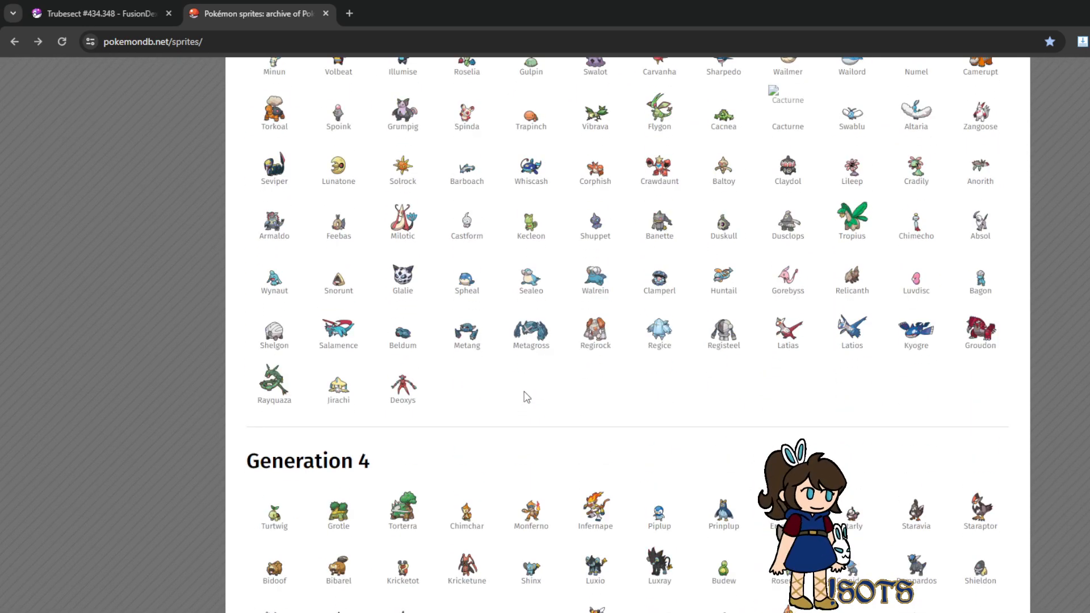
scroll(526, 397, "down", 8)
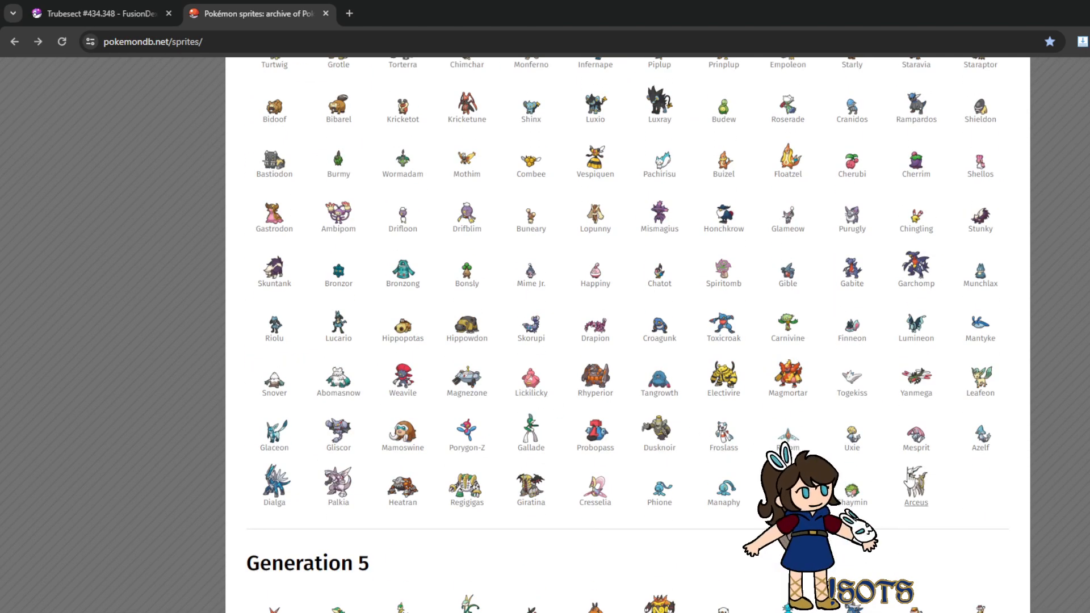
left_click(921, 483)
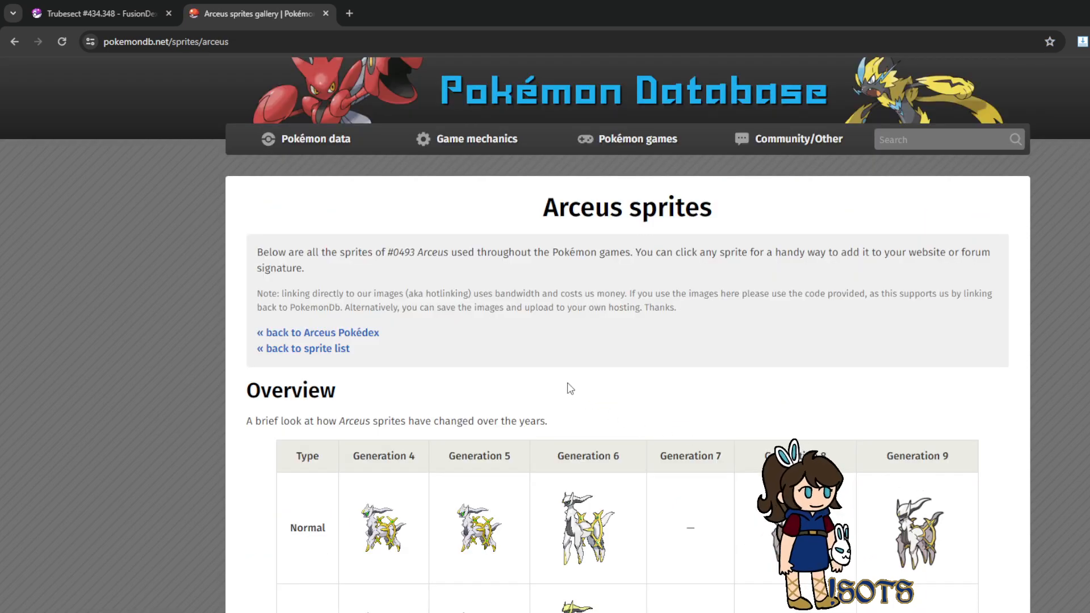
View Arceus's normal Generation 5 sprite, close it and return to the sprite list.
scroll(556, 389, "down", 2)
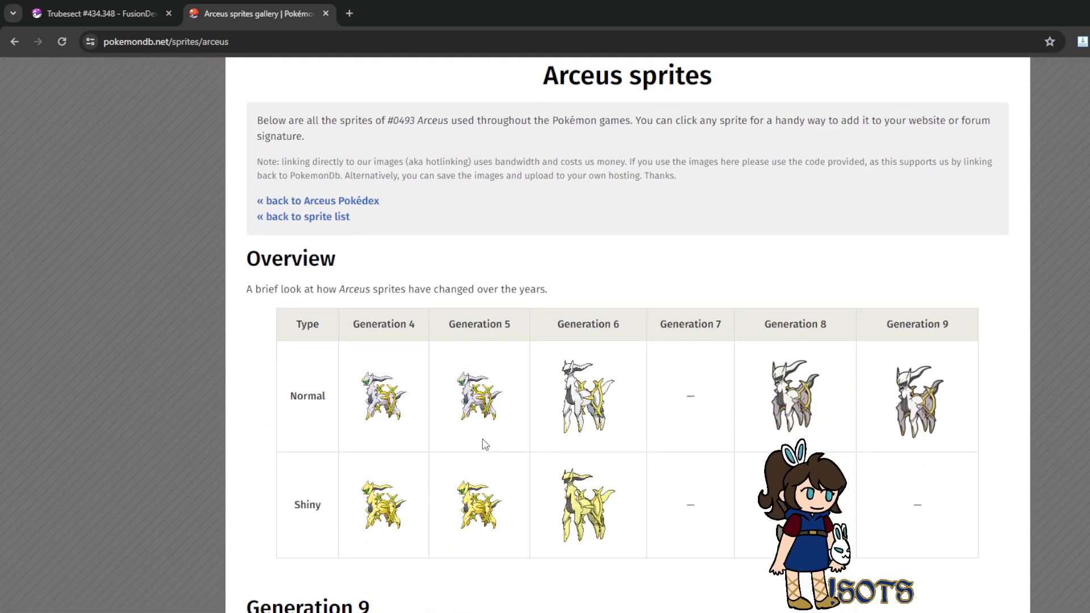
left_click(479, 403)
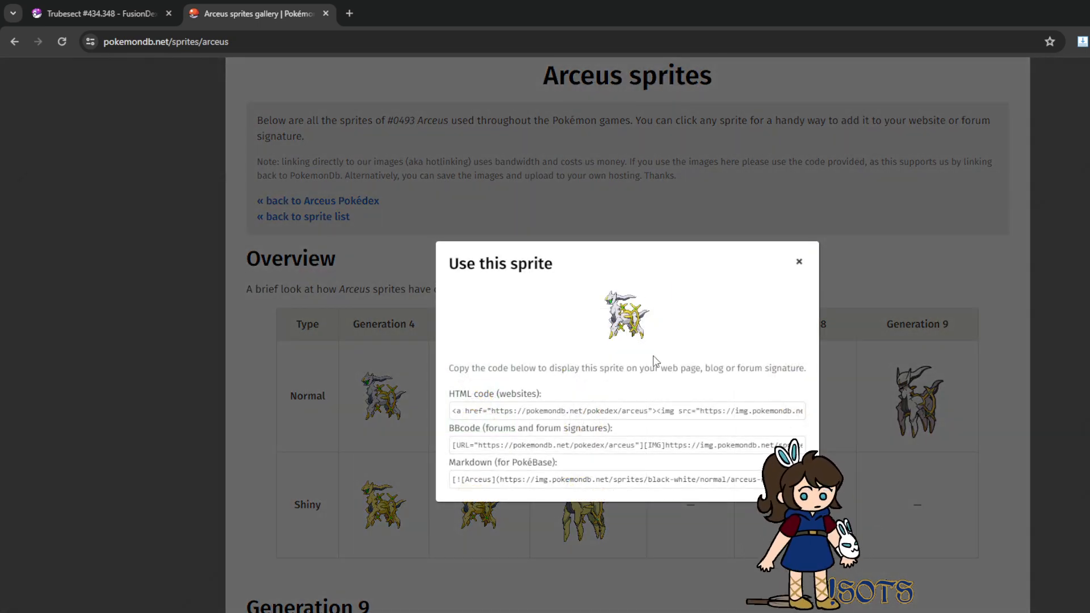
left_click(798, 261)
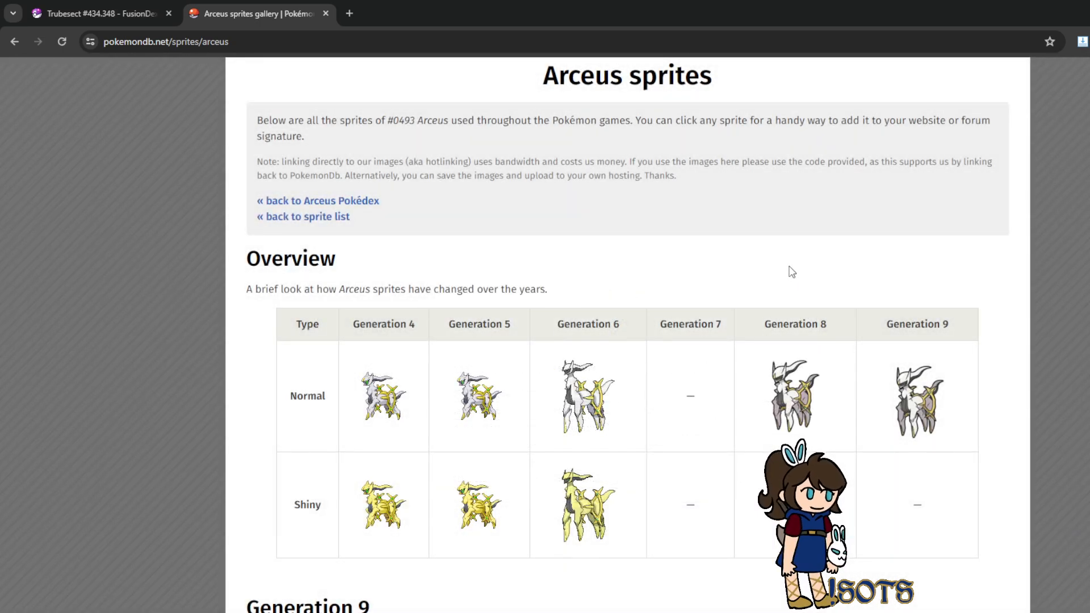
scroll(781, 268, "up", 3)
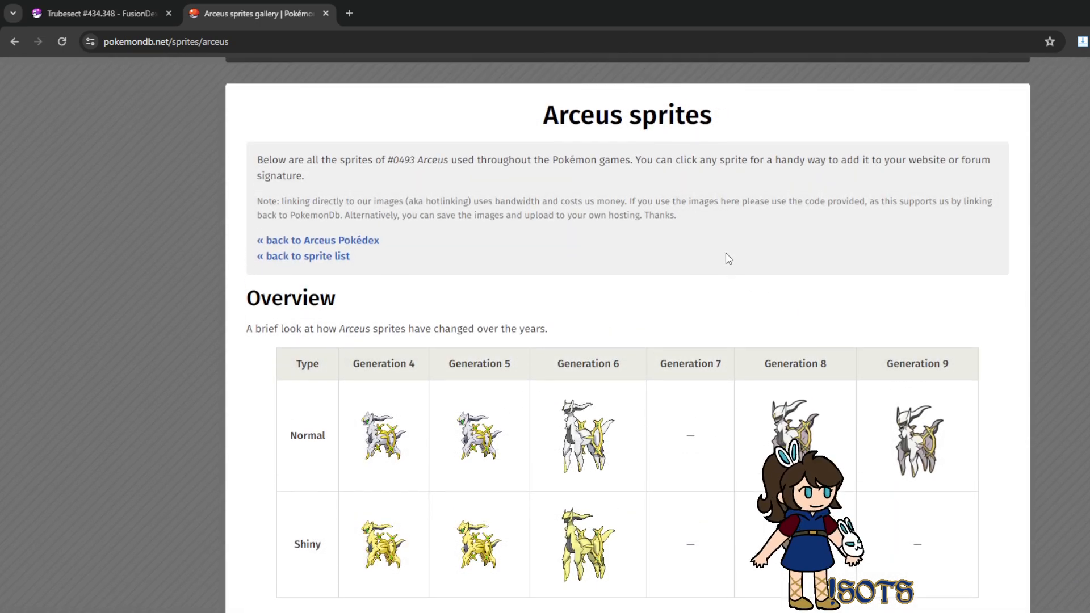
left_click(16, 42)
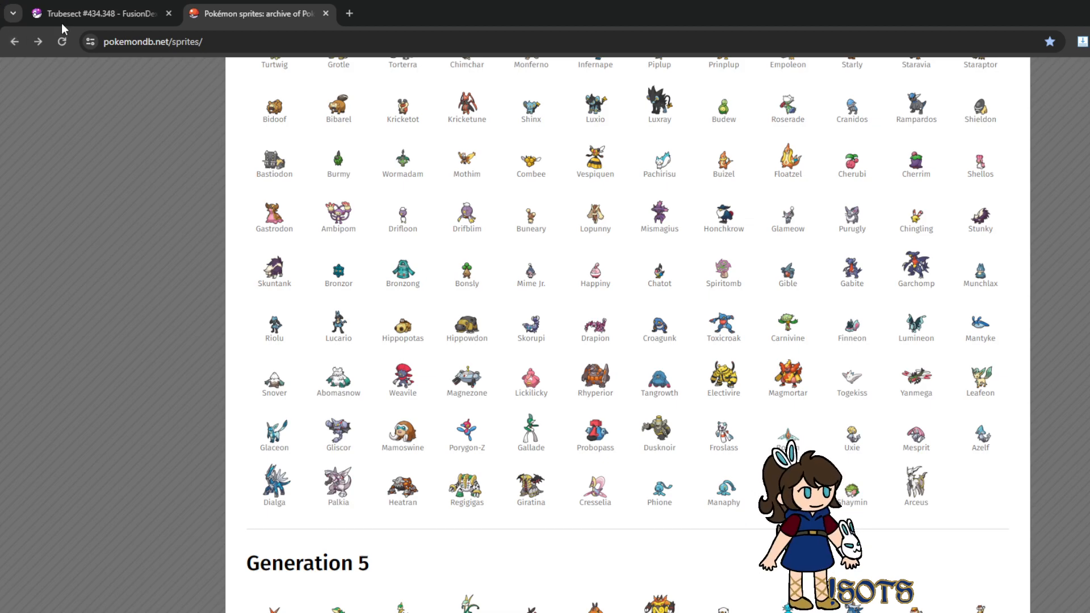
Go back to FusionDex's Find Fusion form and set the head to Gallade.
left_click(120, 17)
left_click(15, 42)
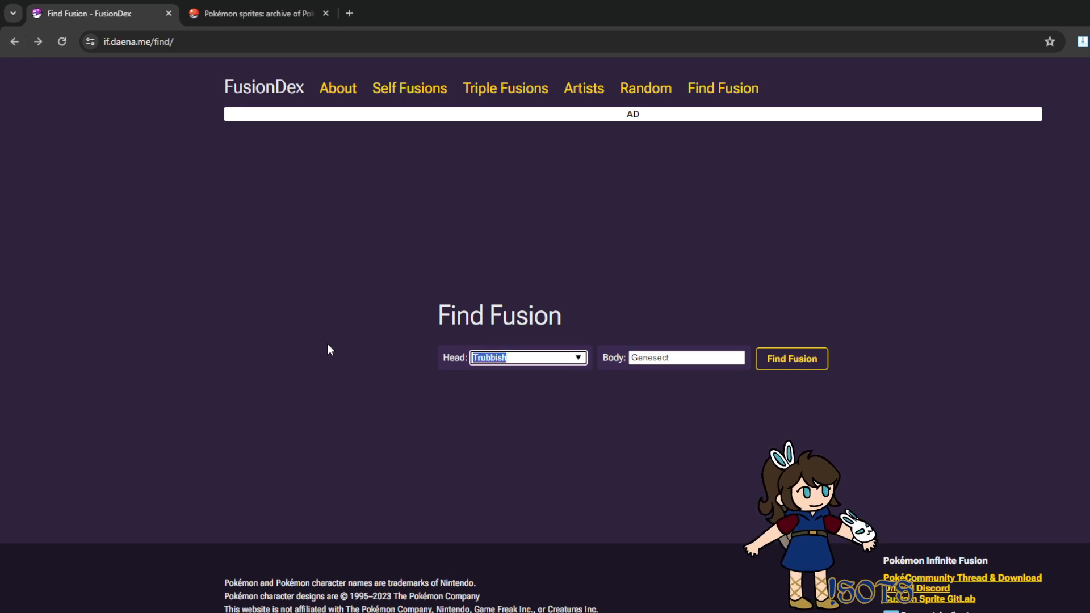
type("gall\\a")
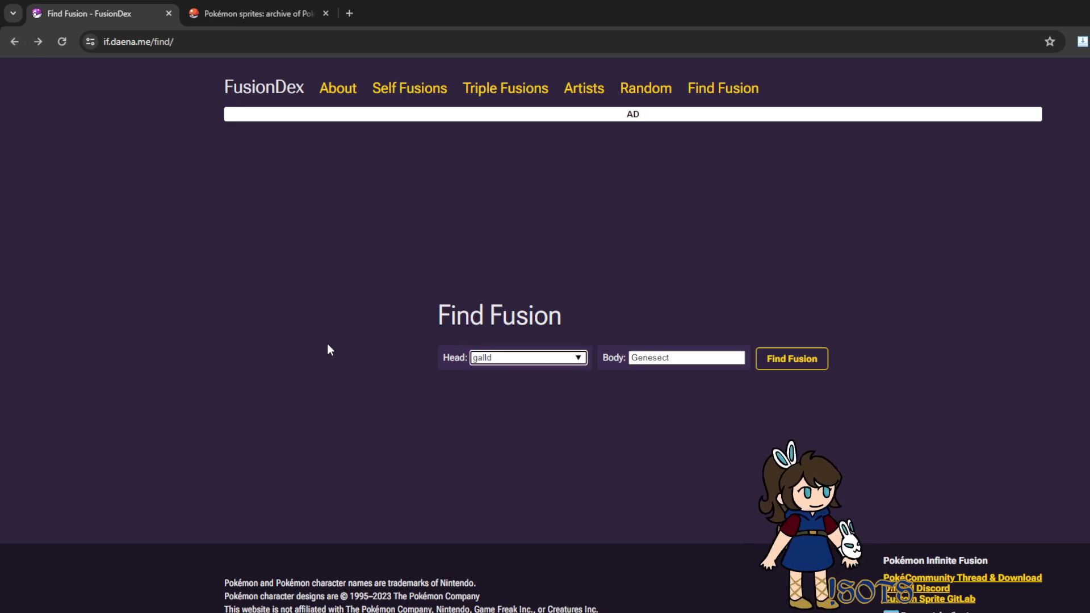
key("BackSpace")
key("BackSpace")
type("ade")
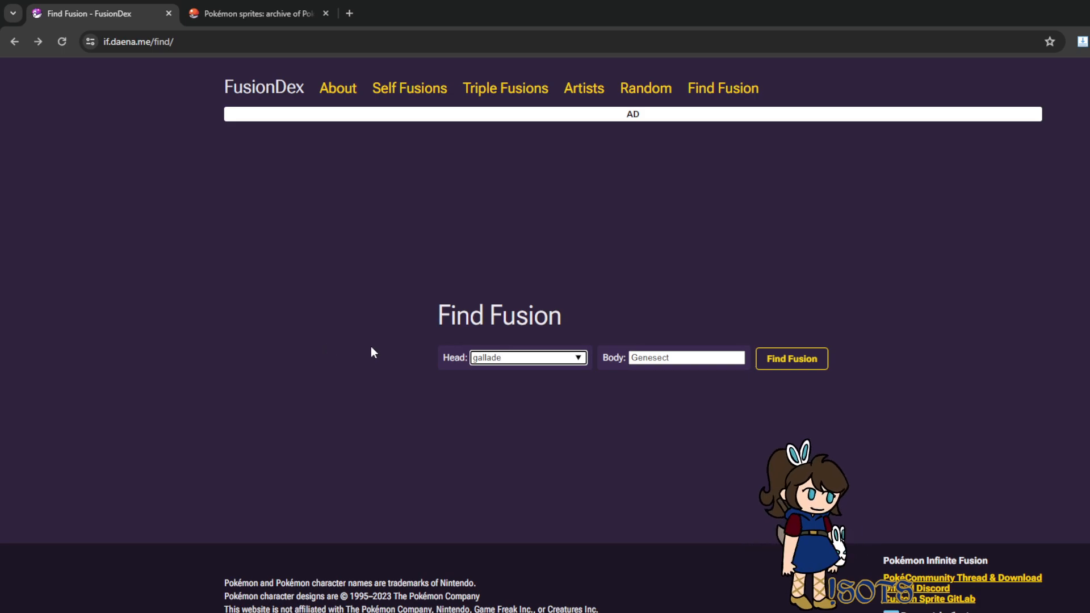
key("Tab")
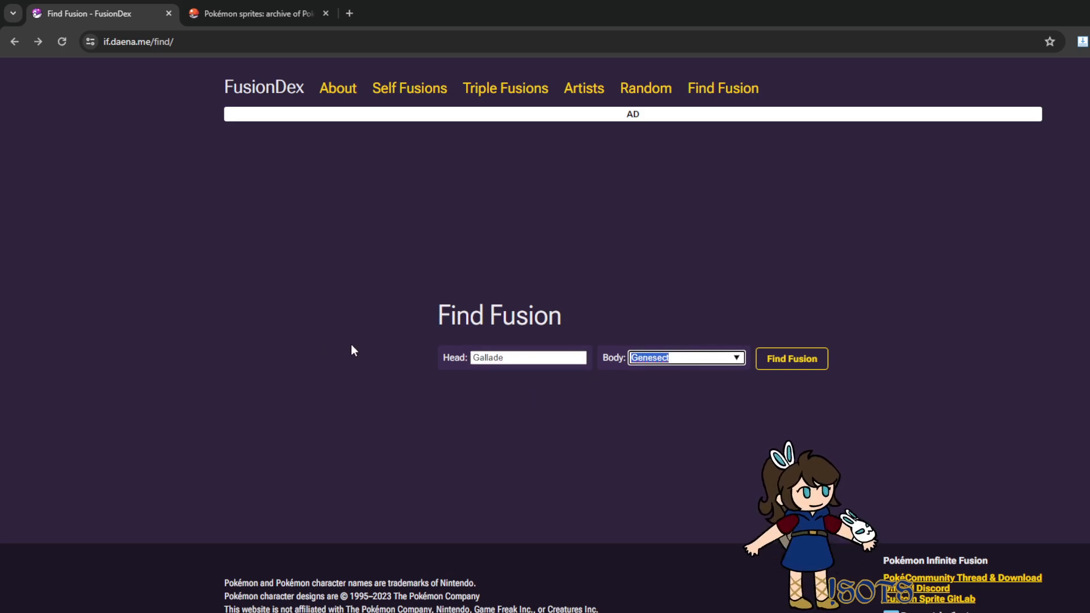
type("sevi")
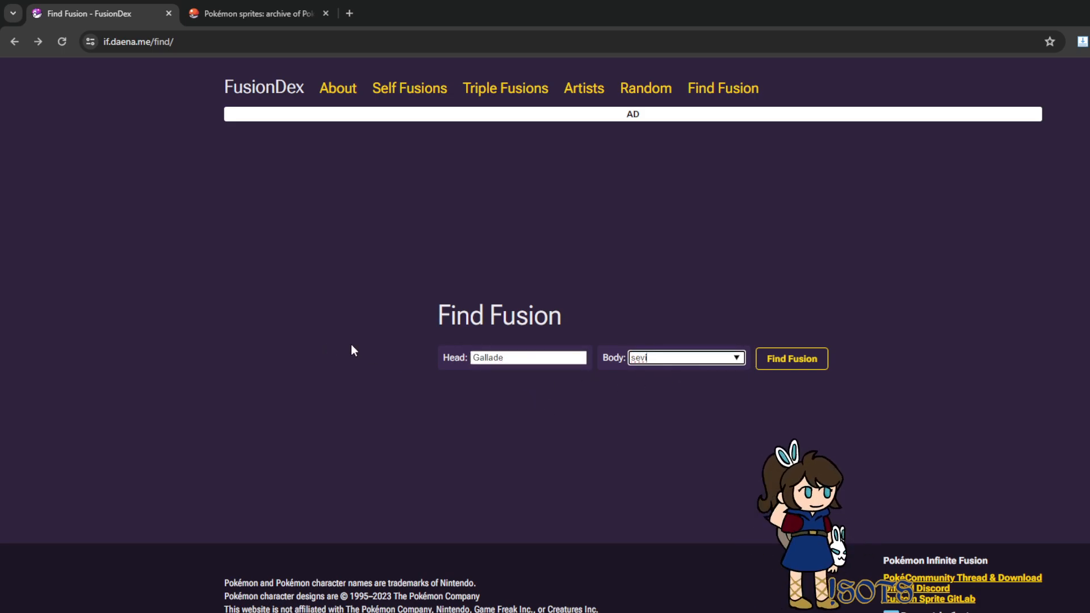
type("per")
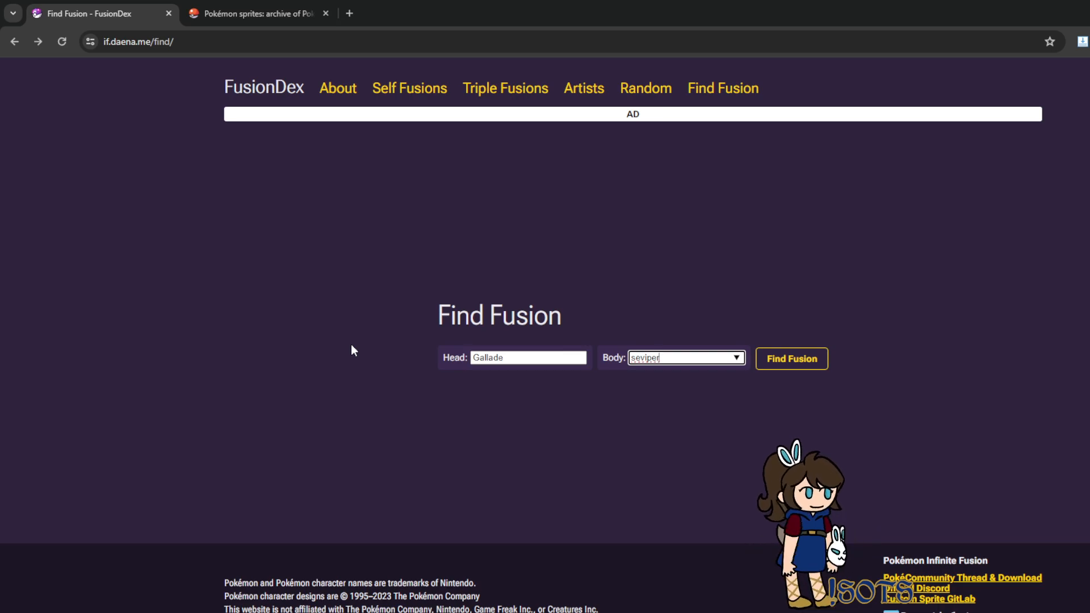
key("BackSpace")
key("BackSpace")
key("BackSpace")
key("BackSpace")
key("BackSpace")
key("BackSpace")
key("BackSpace")
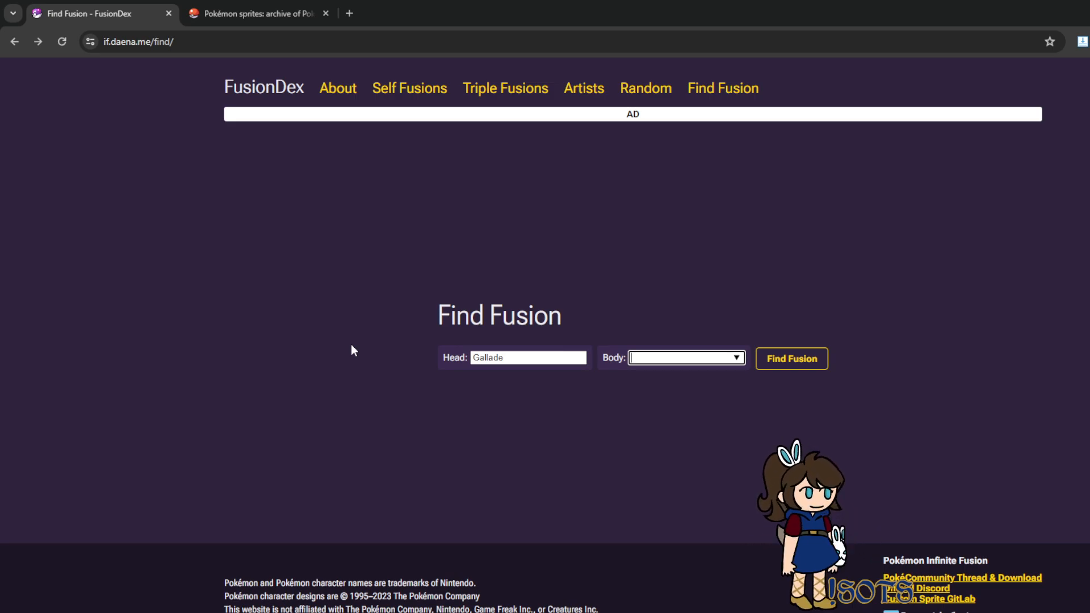
left_click(525, 359)
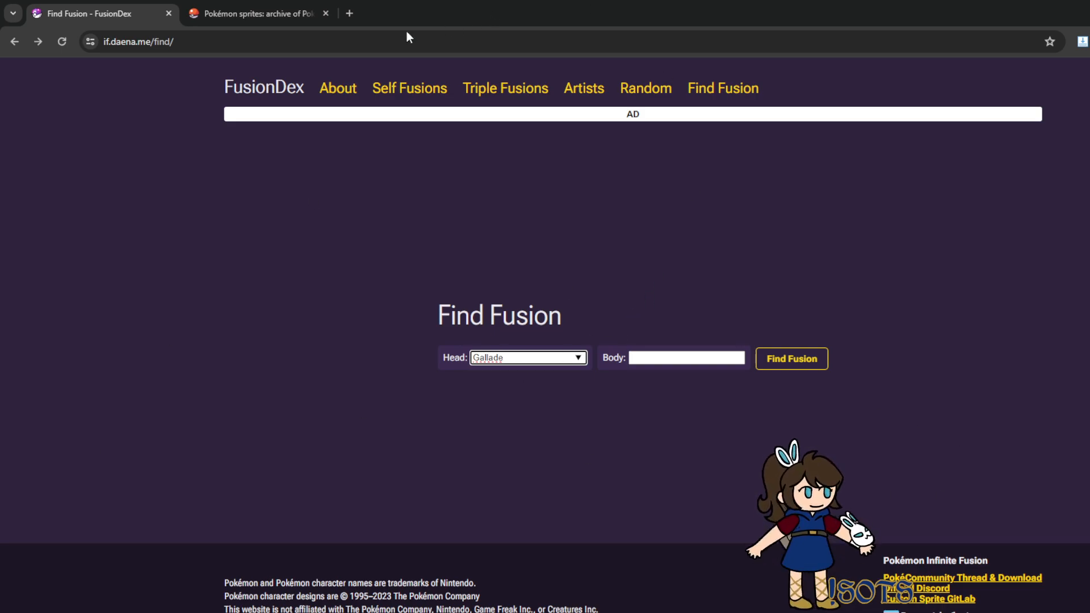
left_click(265, 43)
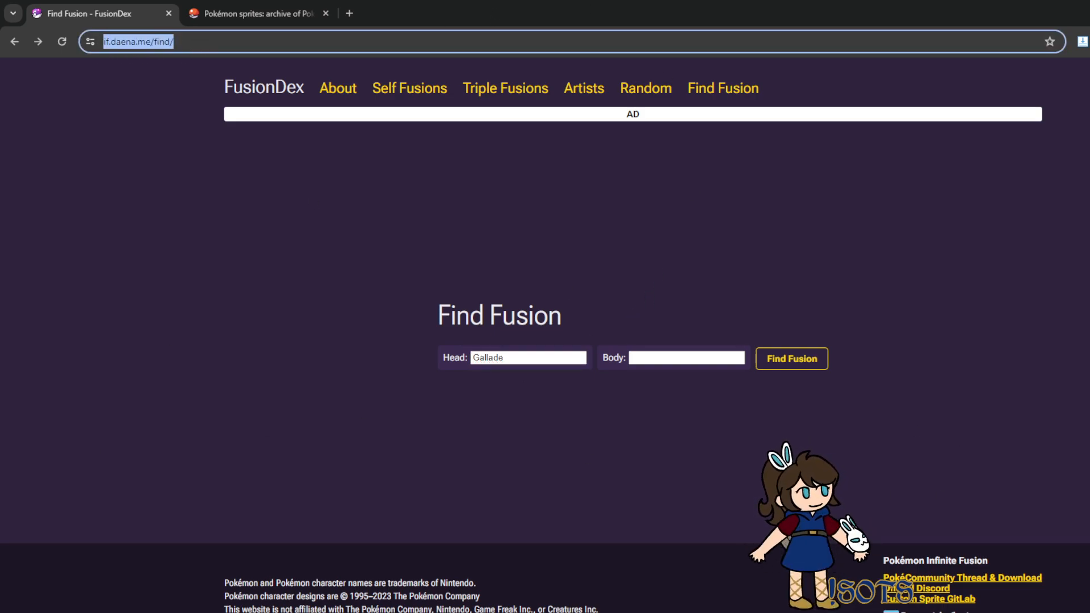
key("alt+Tab")
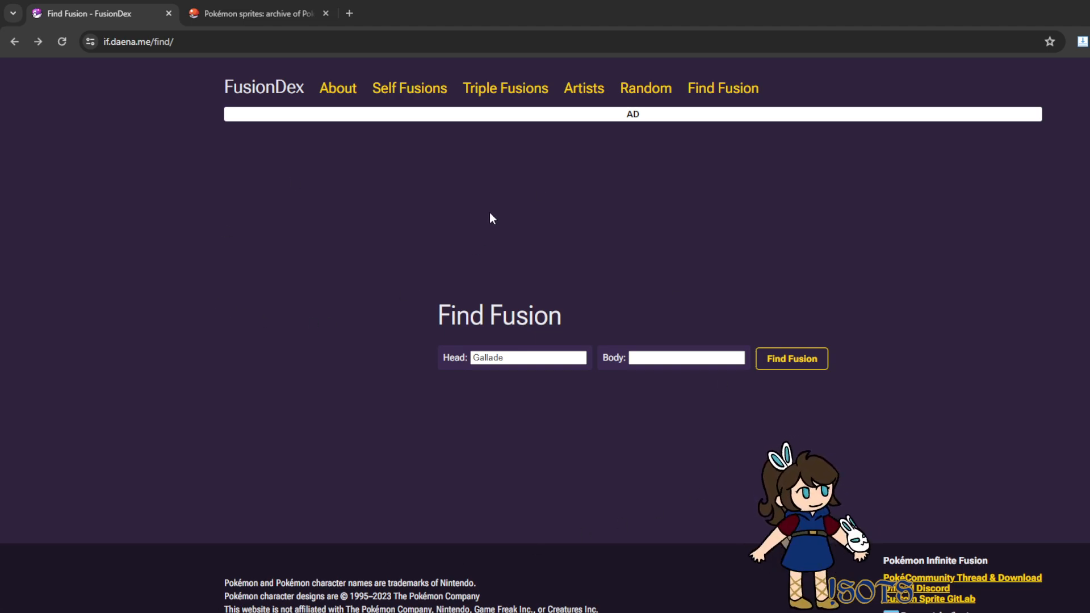
left_click(528, 356)
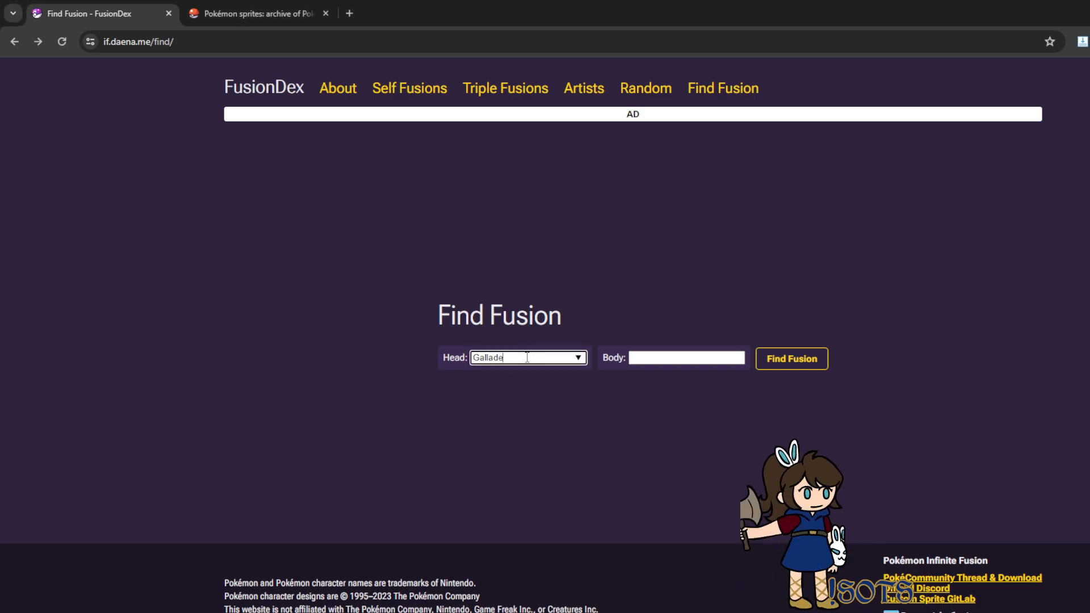
key("ctrl+a")
key("BackSpace")
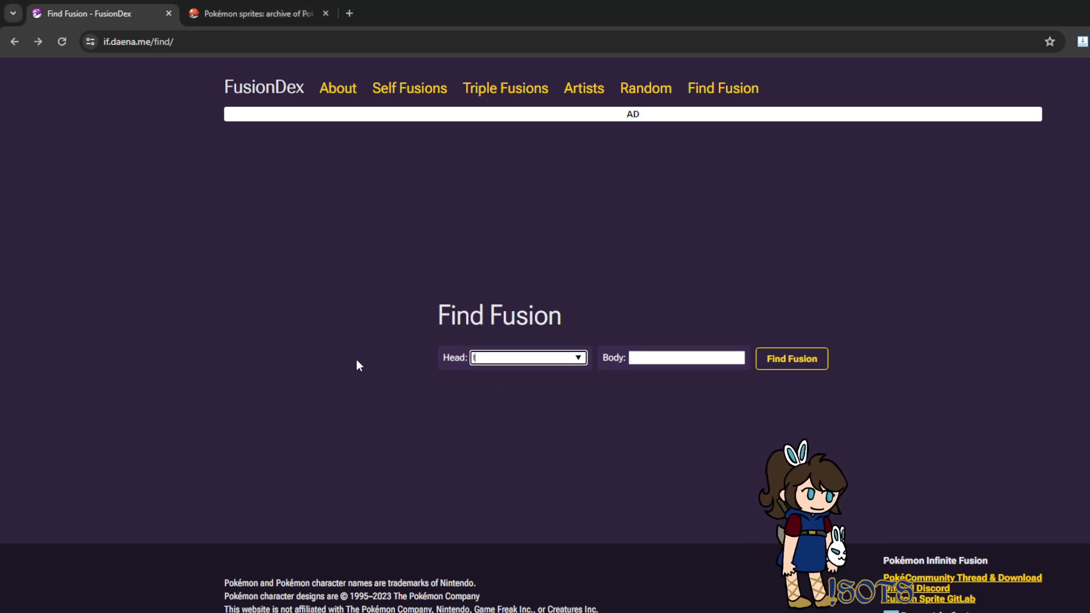
type("tru")
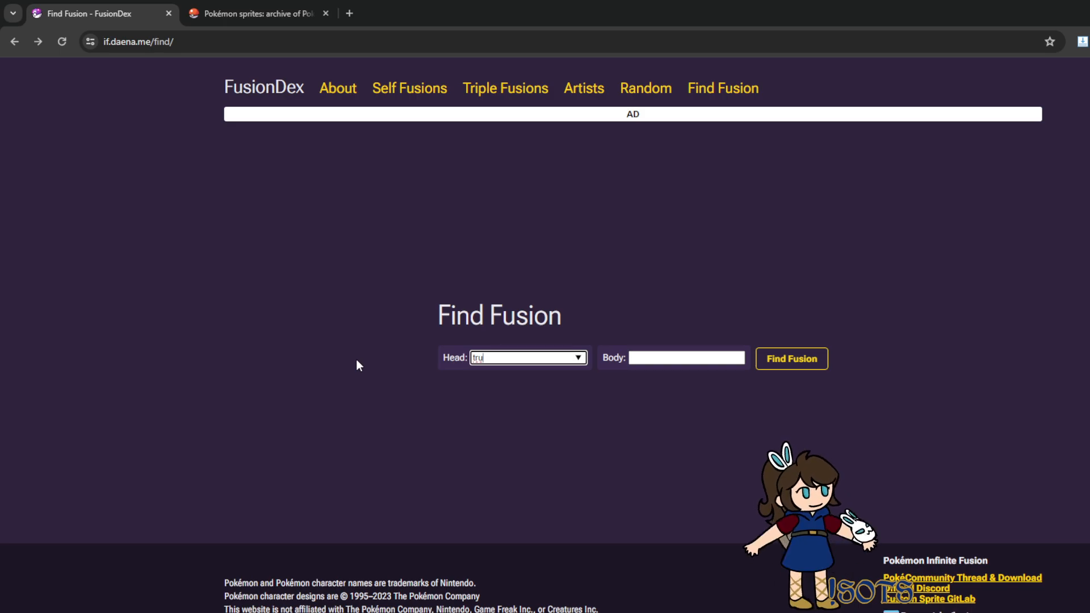
Switch to the Pokémon sprite archive, find Trubbish in the Generation 5 section and open its sprite gallery.
left_click(255, 13)
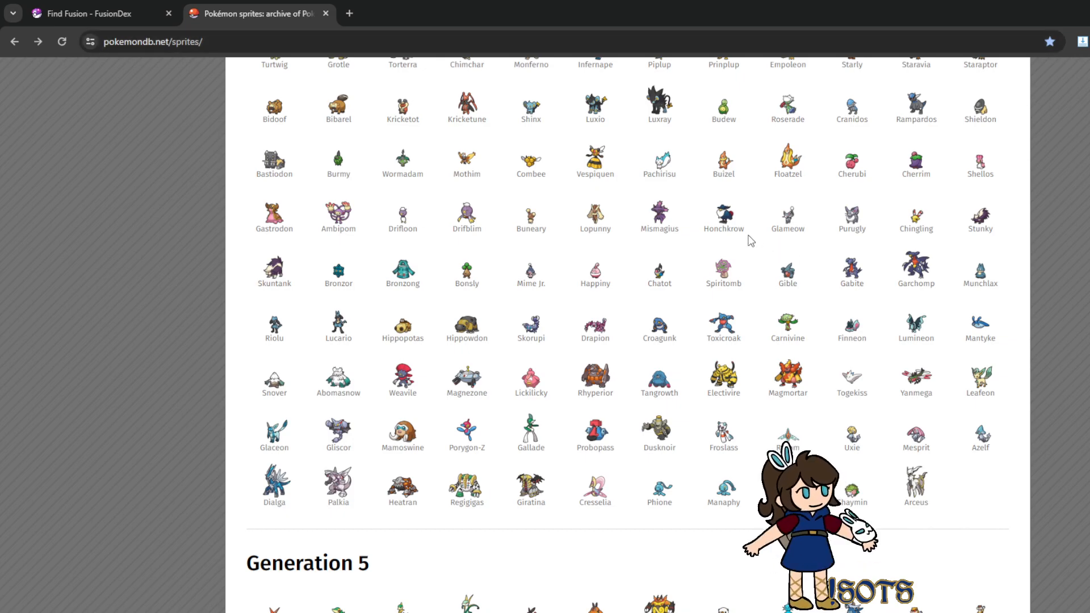
scroll(575, 257, "down", 5)
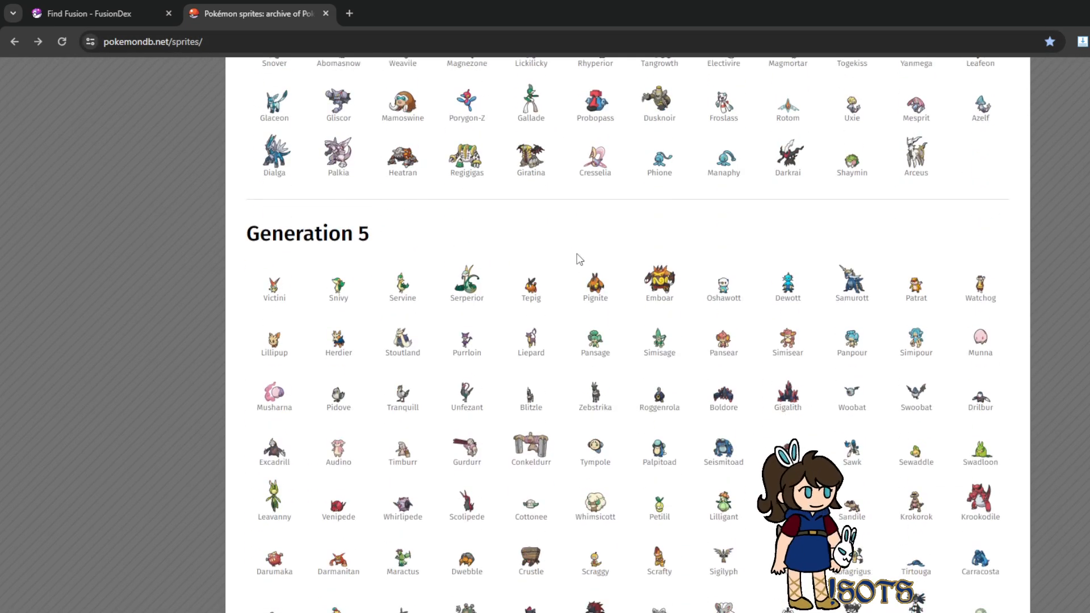
scroll(608, 260, "down", 6)
scroll(609, 266, "down", 3)
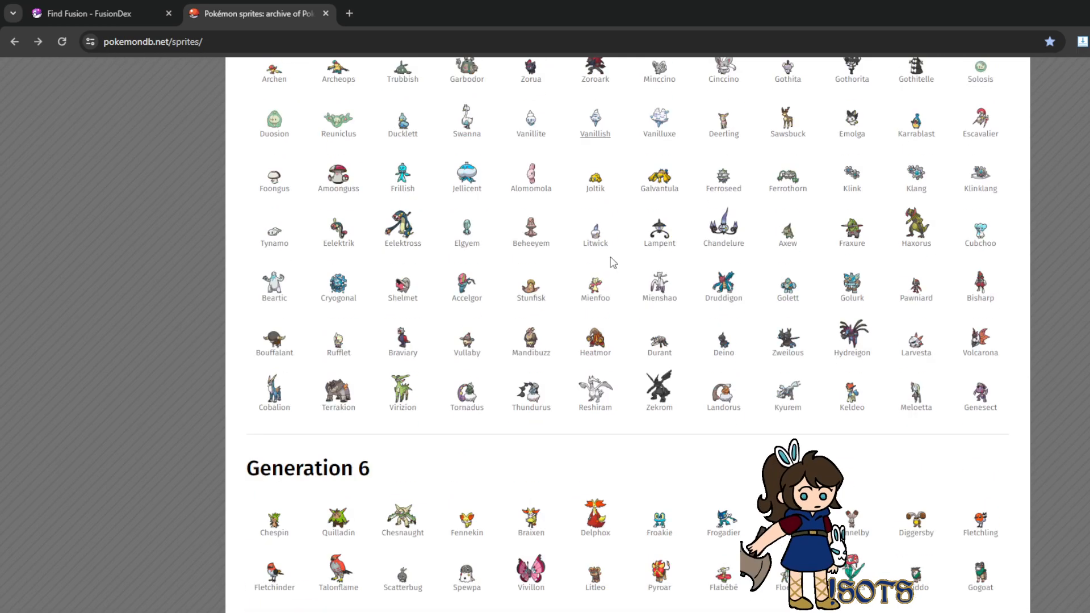
scroll(610, 264, "up", 2)
scroll(406, 200, "up", 5)
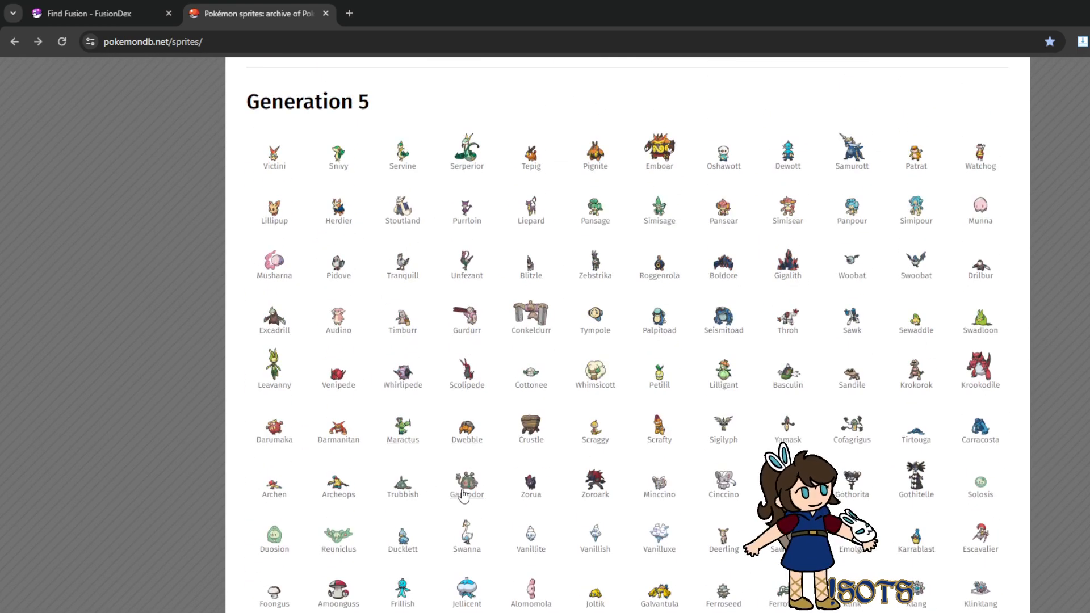
left_click(406, 498)
View Trubbish's normal Generation 5 sprite and return to the sprite list.
scroll(660, 484, "down", 4)
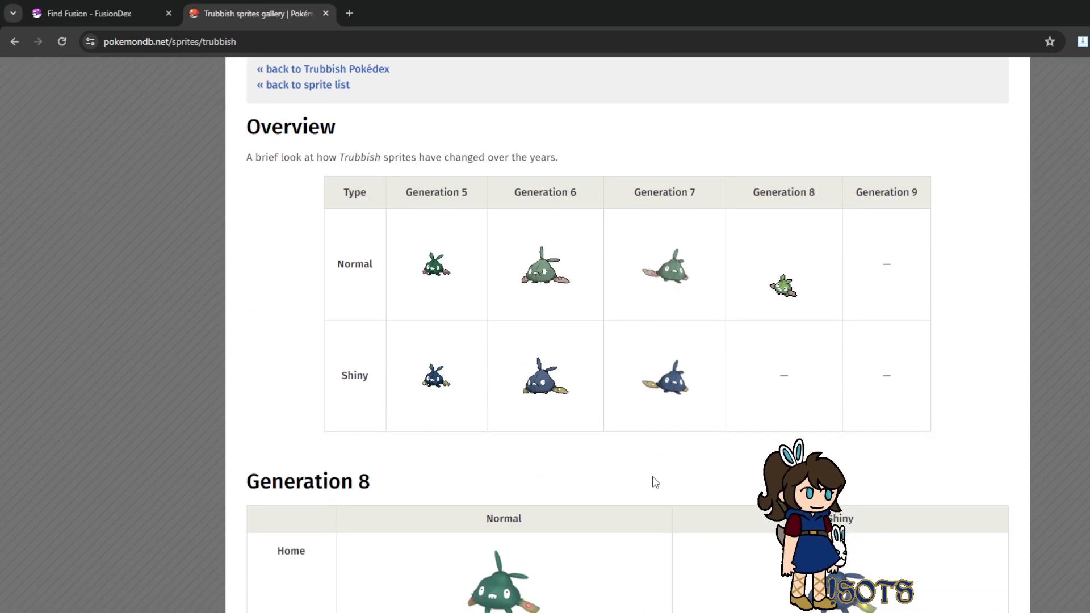
scroll(507, 459, "up", 2)
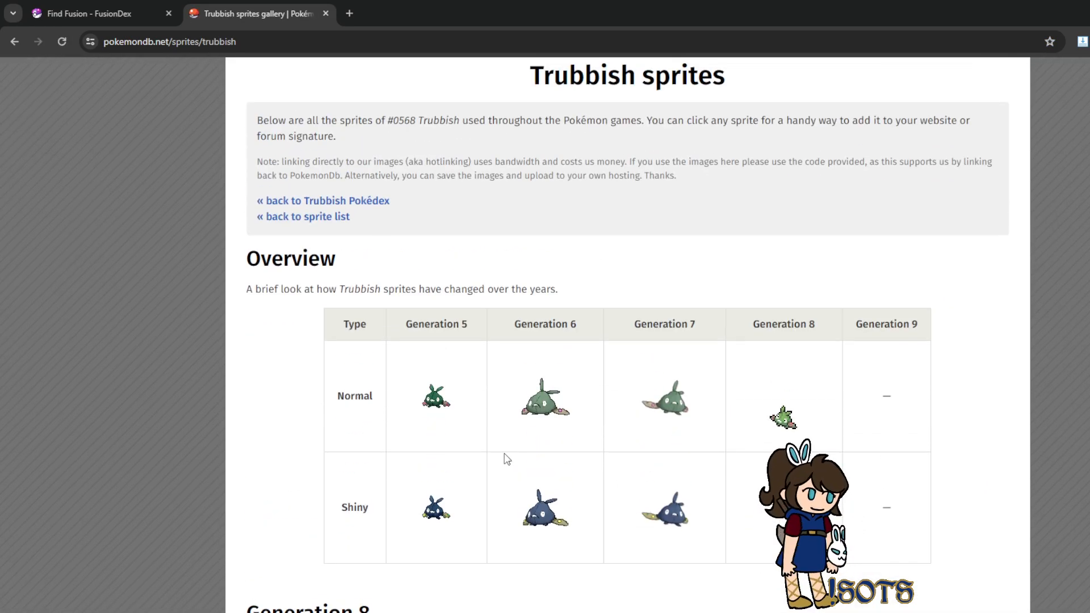
left_click(427, 397)
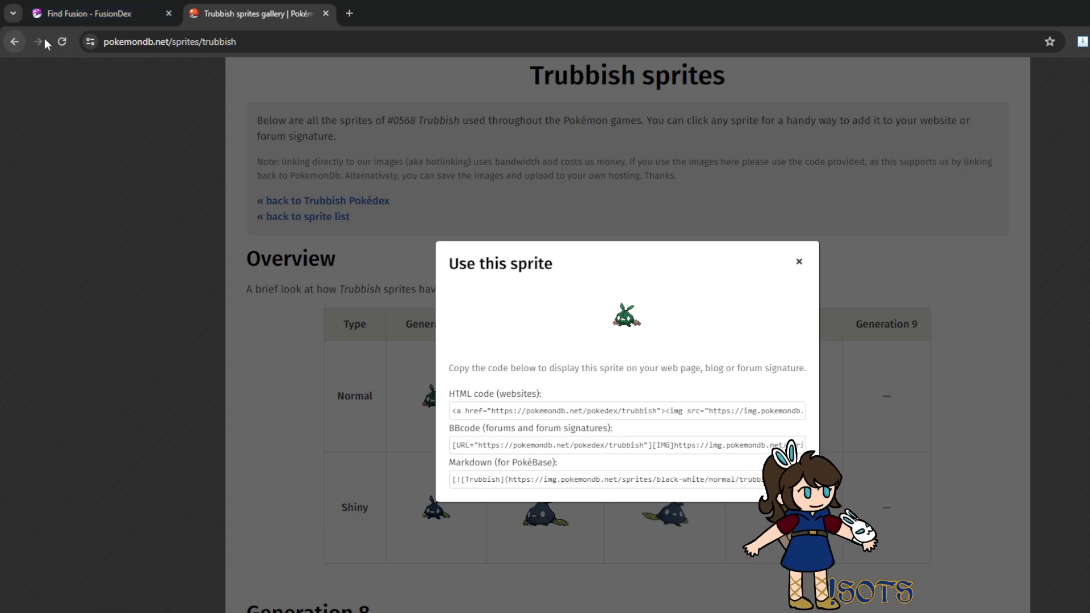
left_click(14, 41)
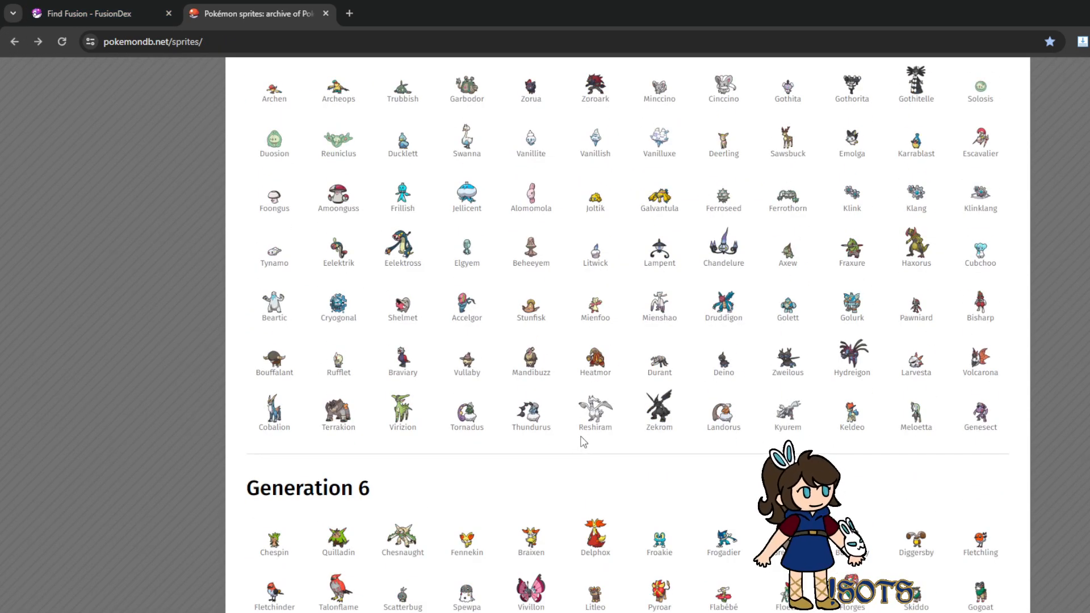
Browse the archive's sprite lists from Generation 5 through Generation 9 for further Pokémon.
scroll(582, 437, "up", 10)
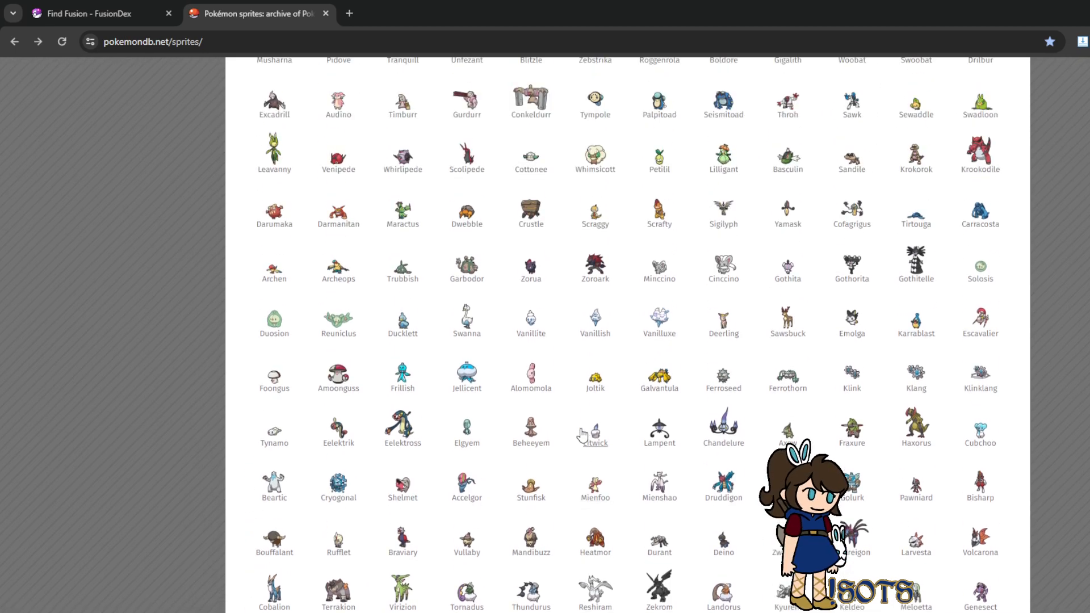
scroll(588, 431, "down", 17)
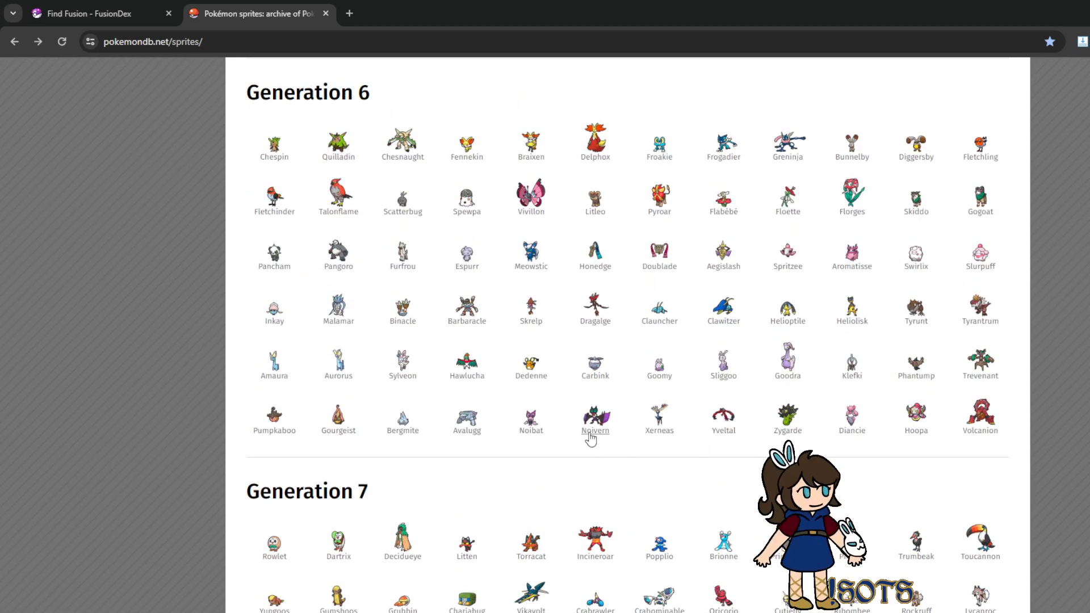
scroll(591, 438, "down", 7)
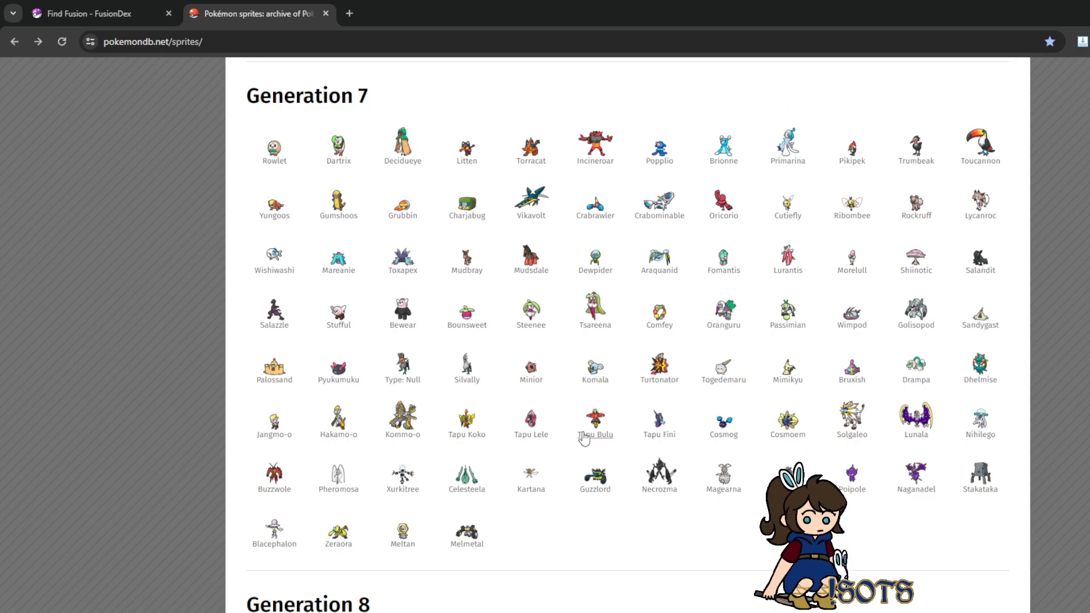
scroll(583, 438, "down", 8)
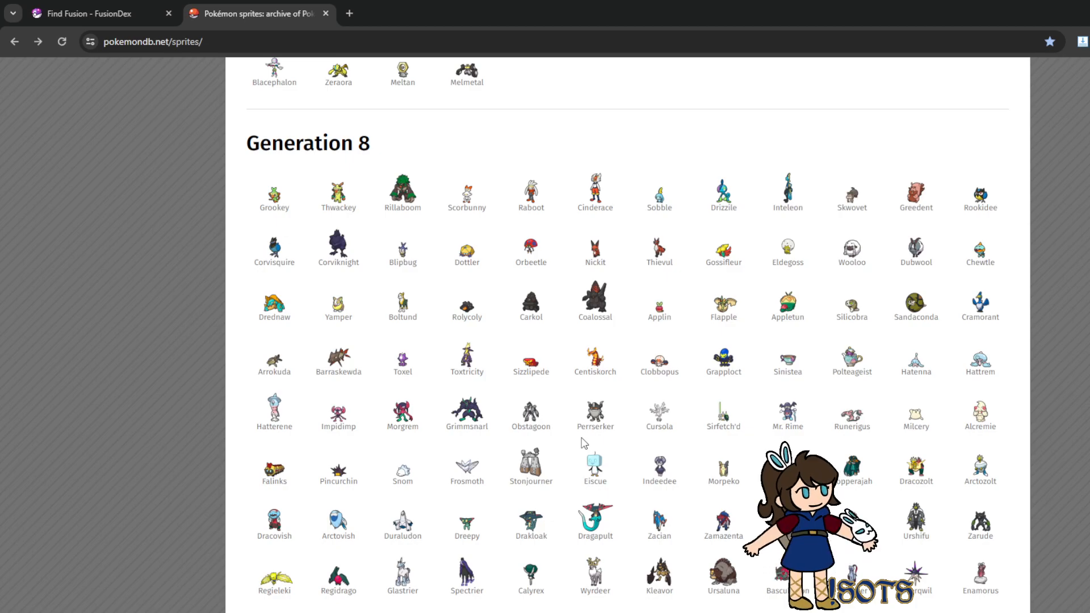
scroll(584, 443, "down", 5)
scroll(584, 444, "up", 20)
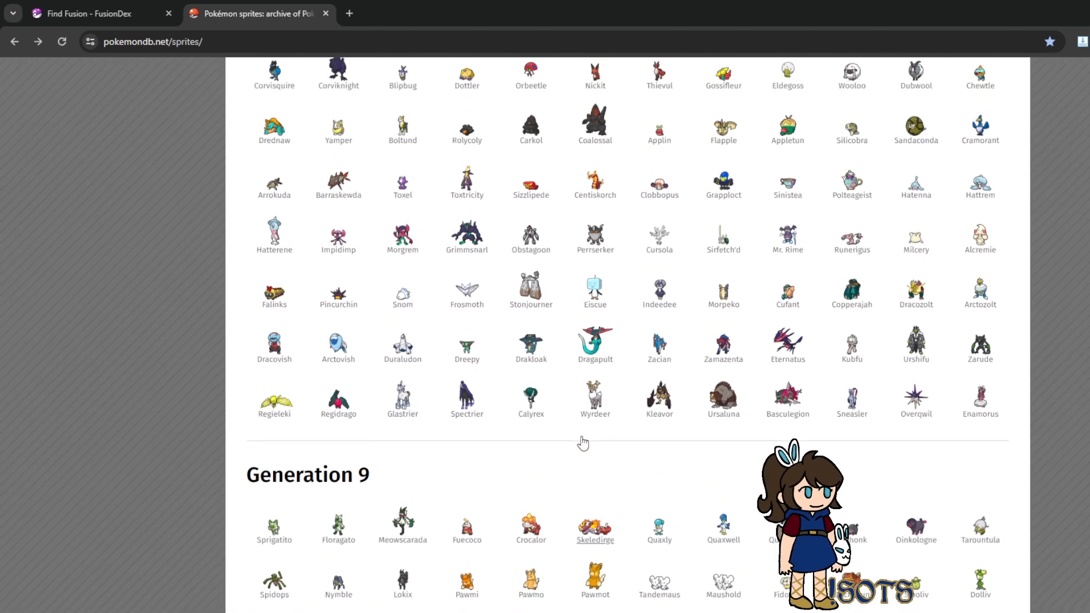
scroll(580, 438, "up", 11)
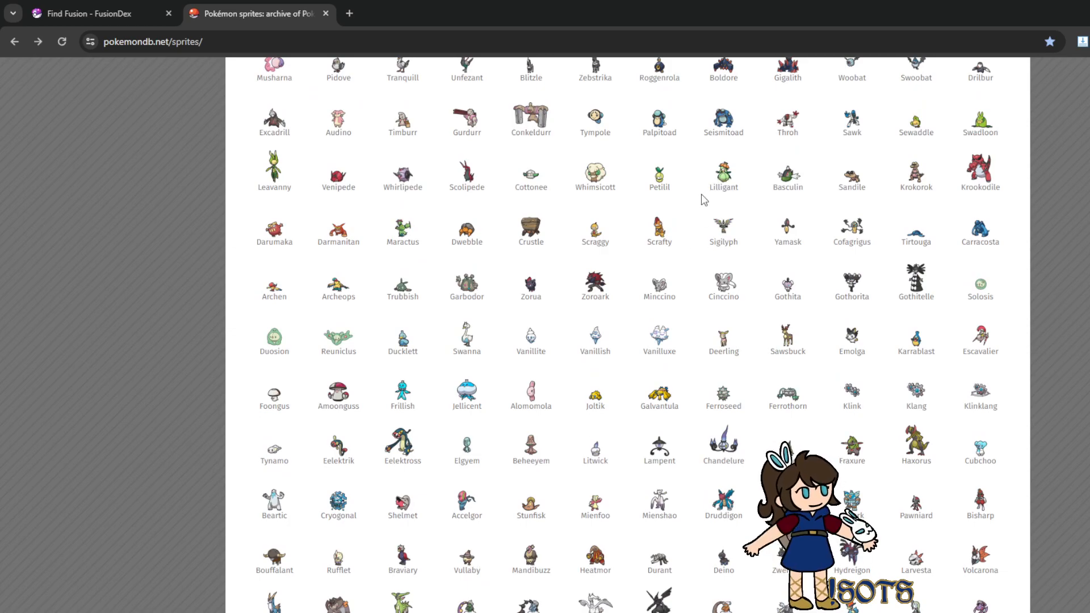
Search the sprite list page for "genese" and open Genesect's sprite gallery.
key("ctrl+f")
type("genes")
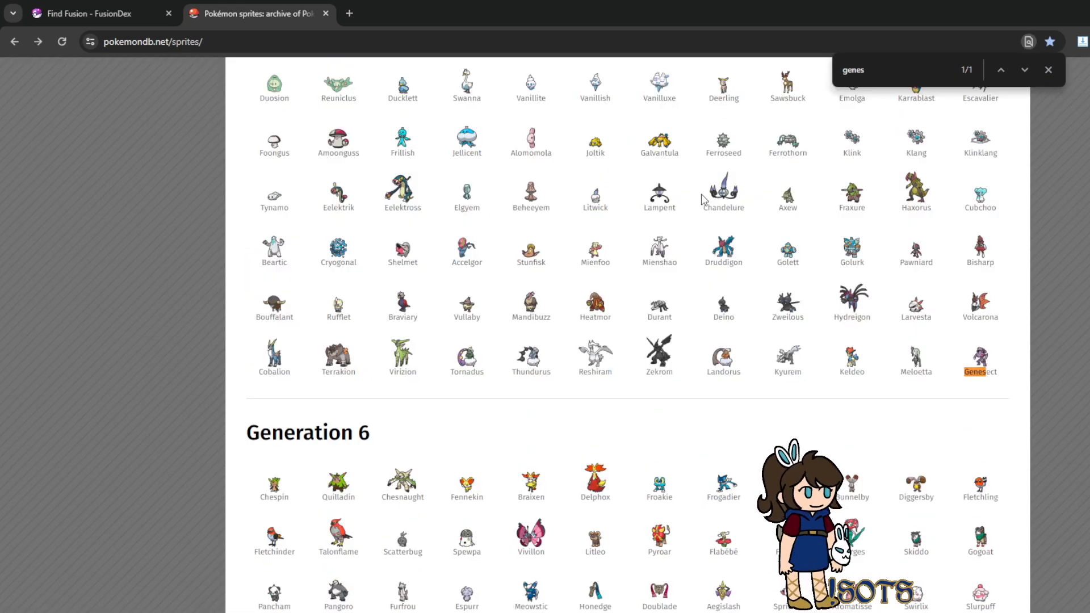
type("ct")
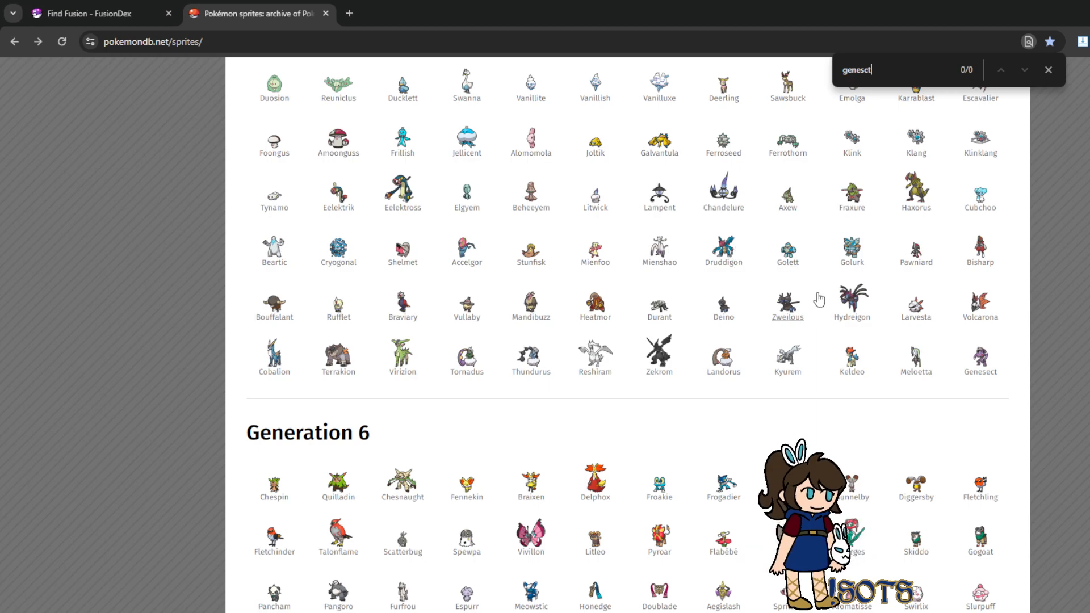
key("BackSpace")
key("BackSpace")
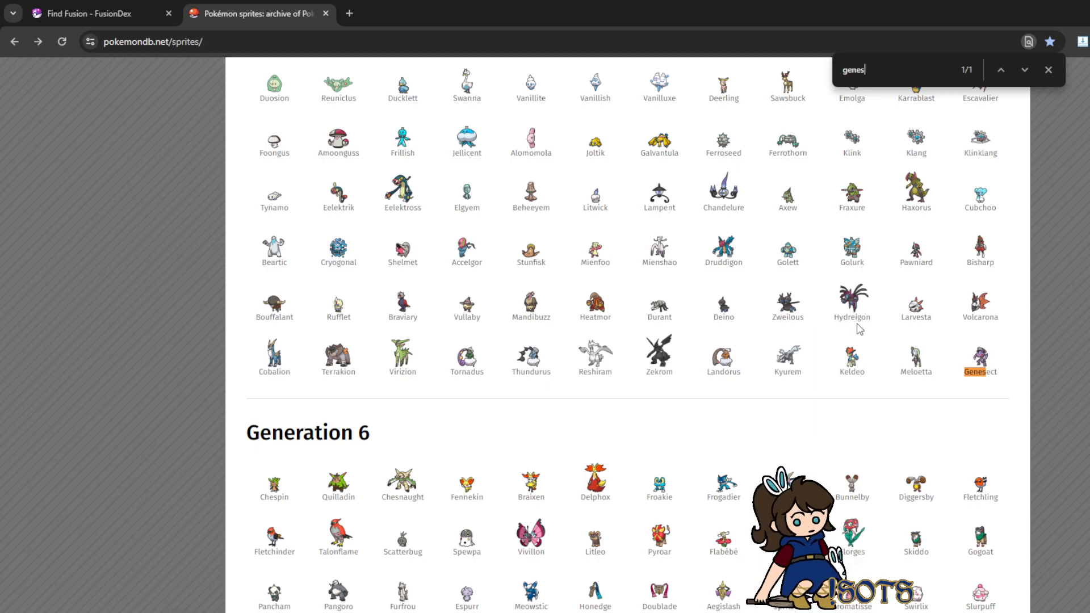
type("e")
scroll(875, 398, "up", 1)
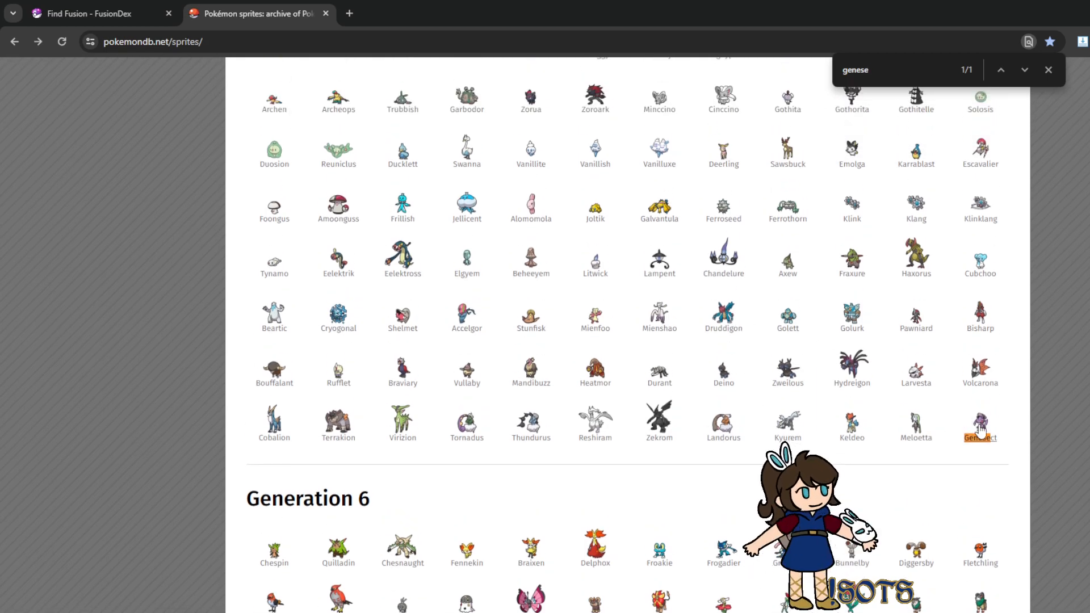
left_click(980, 430)
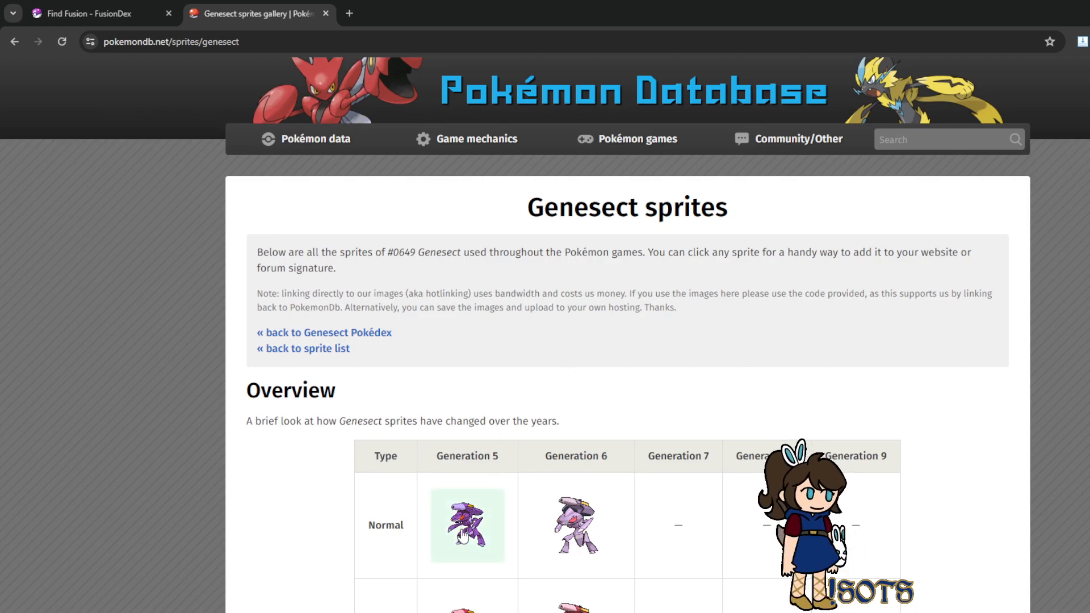
View Genesect's normal Generation 5 sprite, close it and go back to FusionDex's Find Fusion form.
left_click(463, 534)
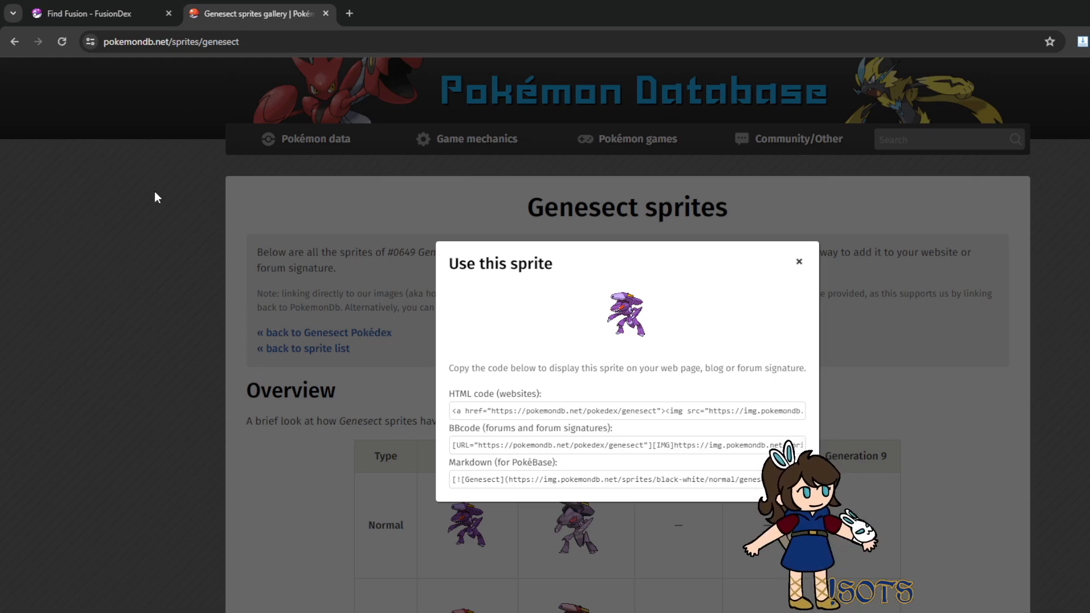
left_click(219, 193)
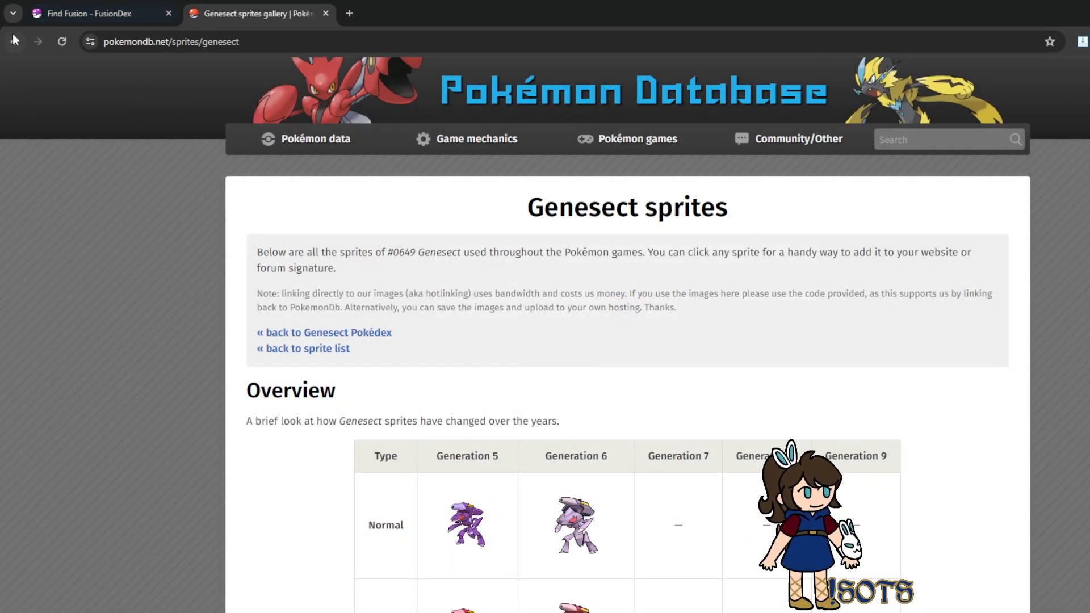
left_click(63, 16)
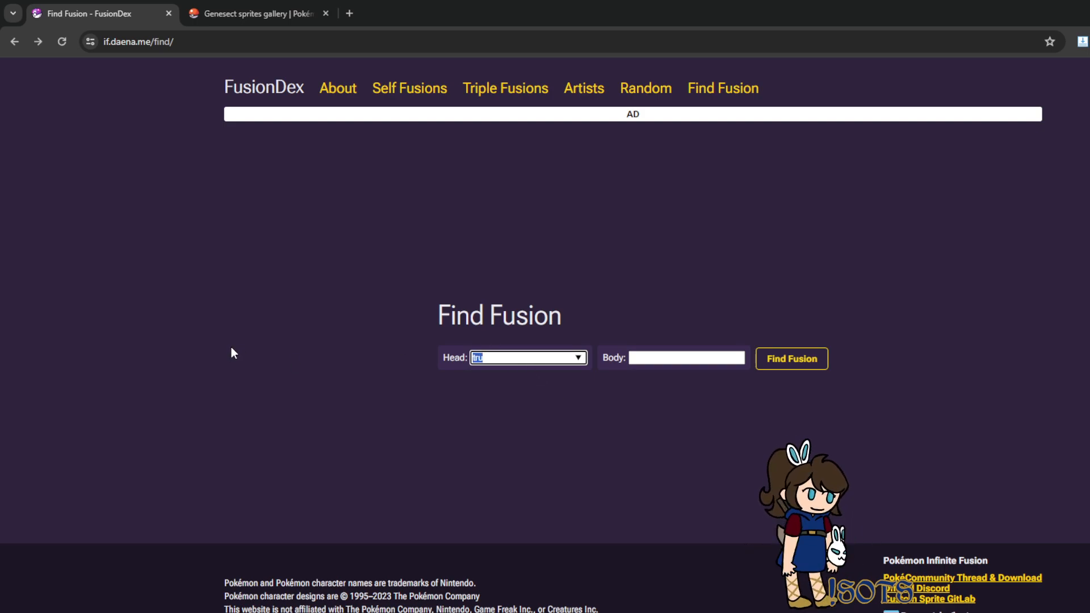
Look up the fusion with Gallade as the head and Tyrantrum as the body.
type("gallade")
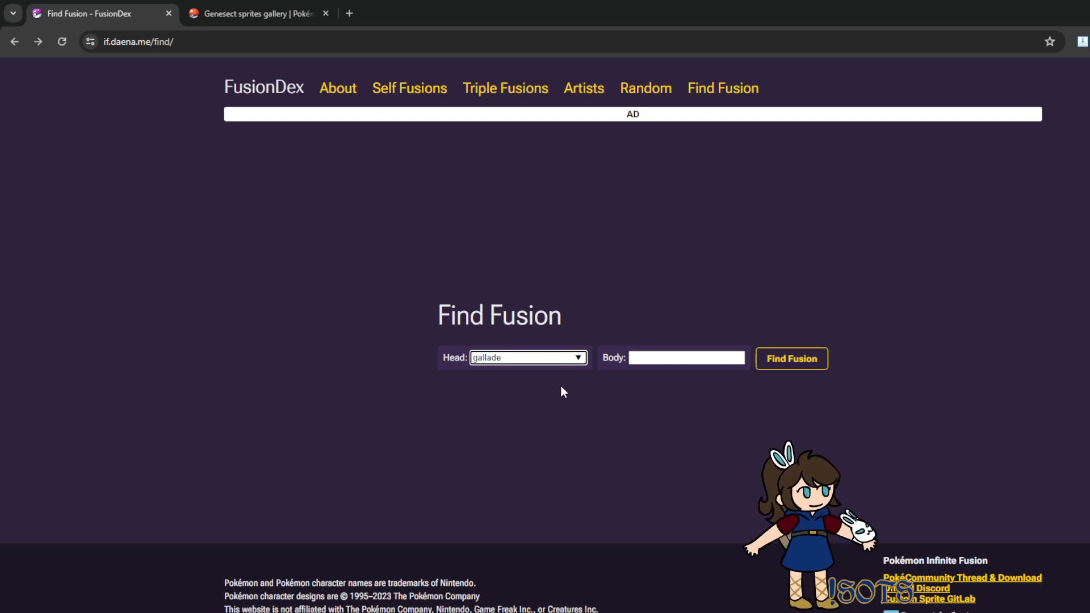
left_click(647, 358)
type("tyra")
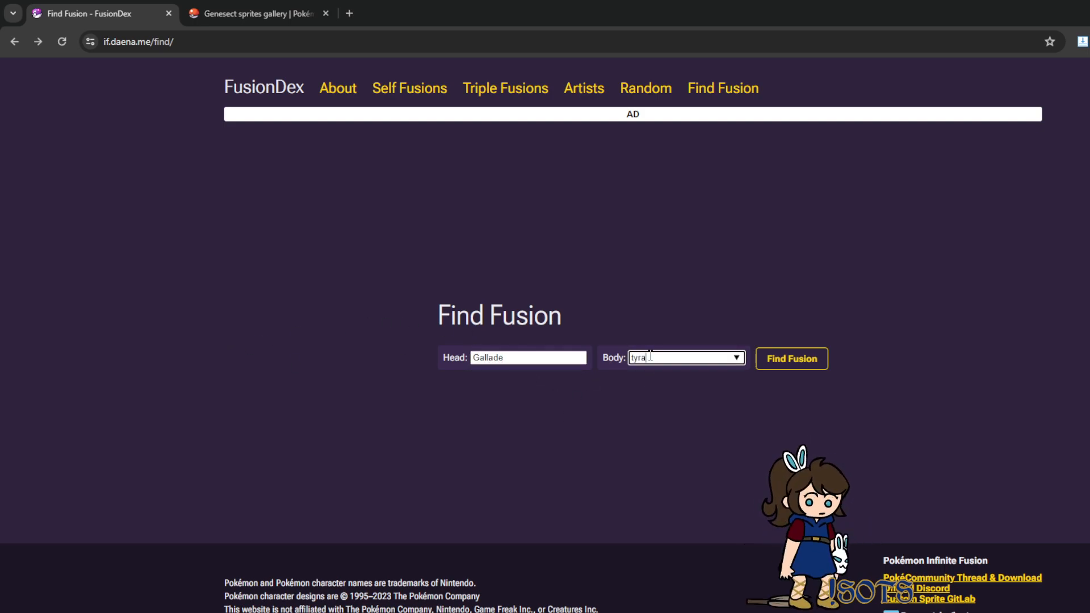
type("n")
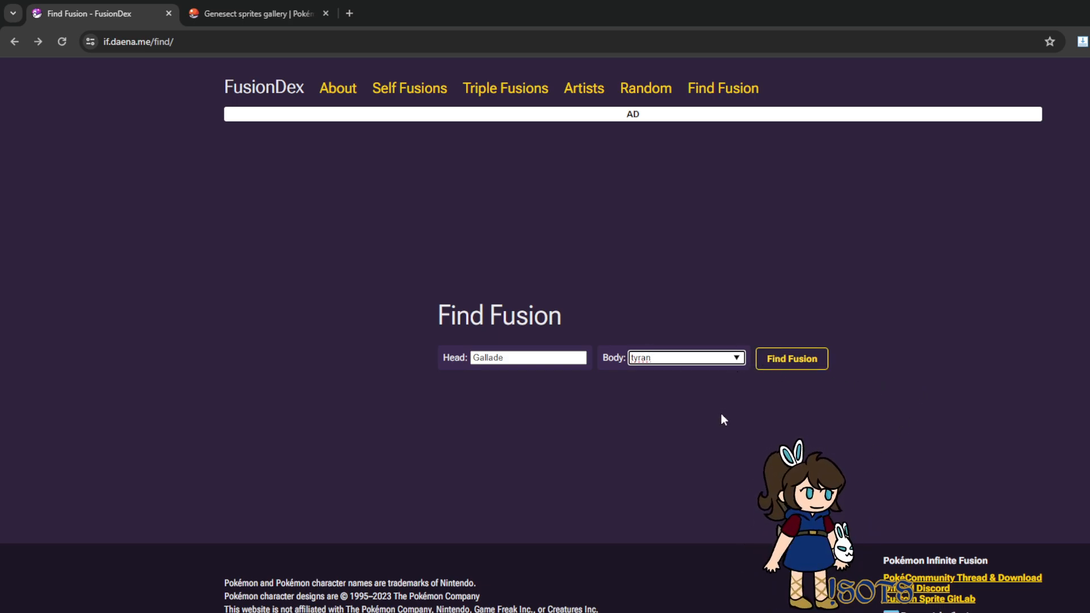
key("Down")
key("Return")
left_click(806, 361)
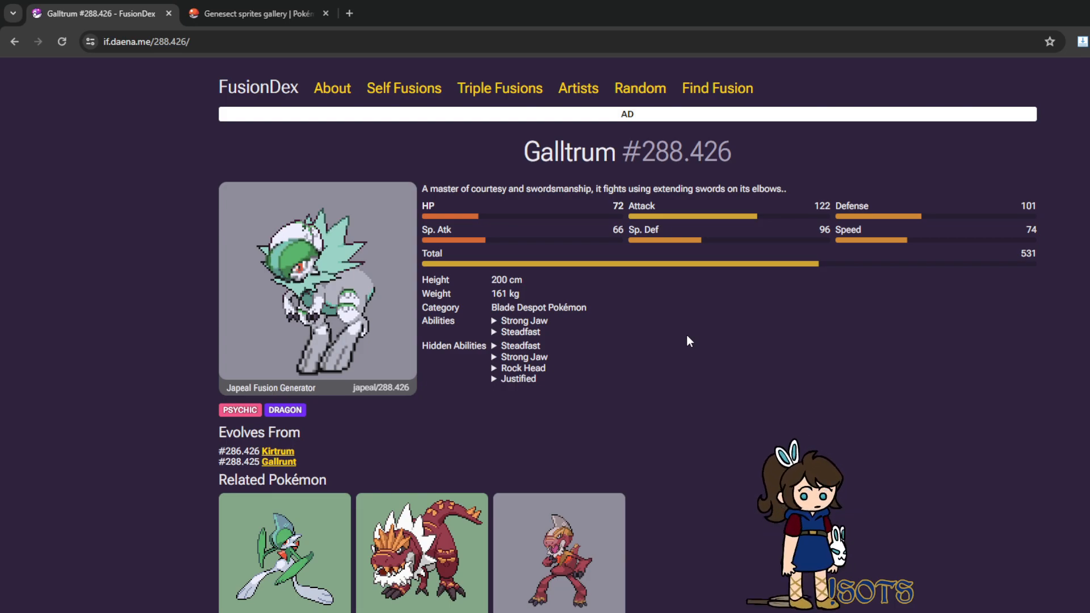
Examine the Gallade-head, Tyrantrum-body fusion and its related Pokémon, including the reverse fusion Tyranlade.
scroll(237, 266, "down", 1)
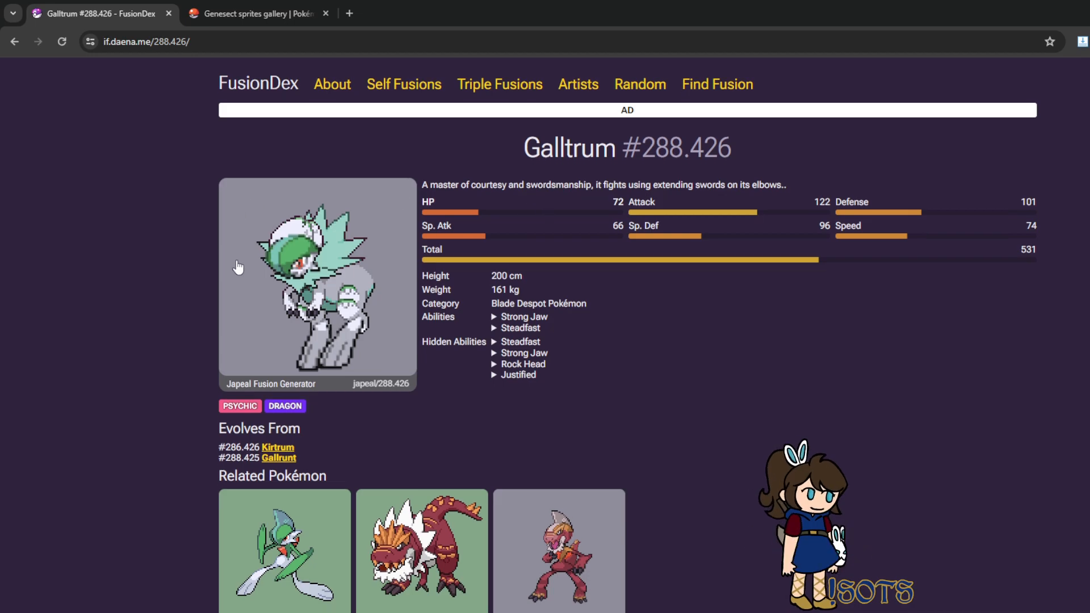
scroll(351, 275, "down", 4)
scroll(351, 275, "up", 4)
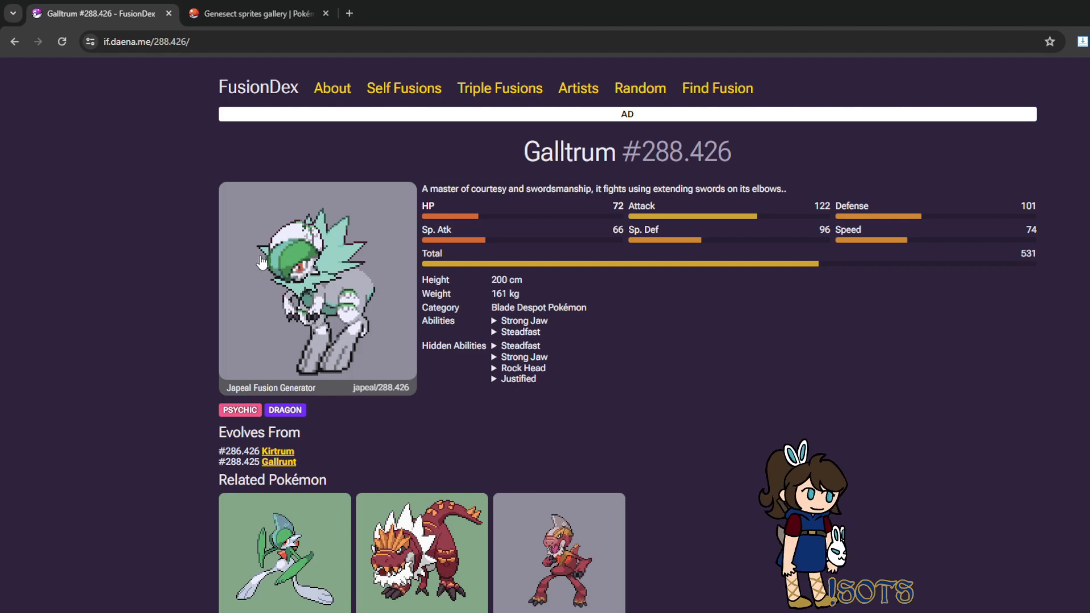
left_click(581, 546)
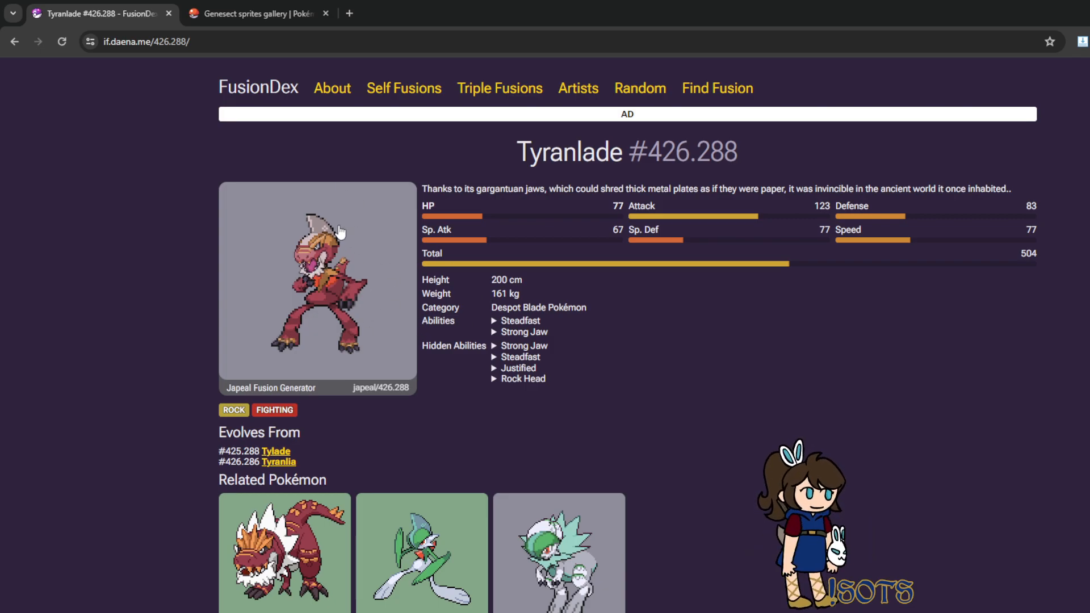
left_click(17, 42)
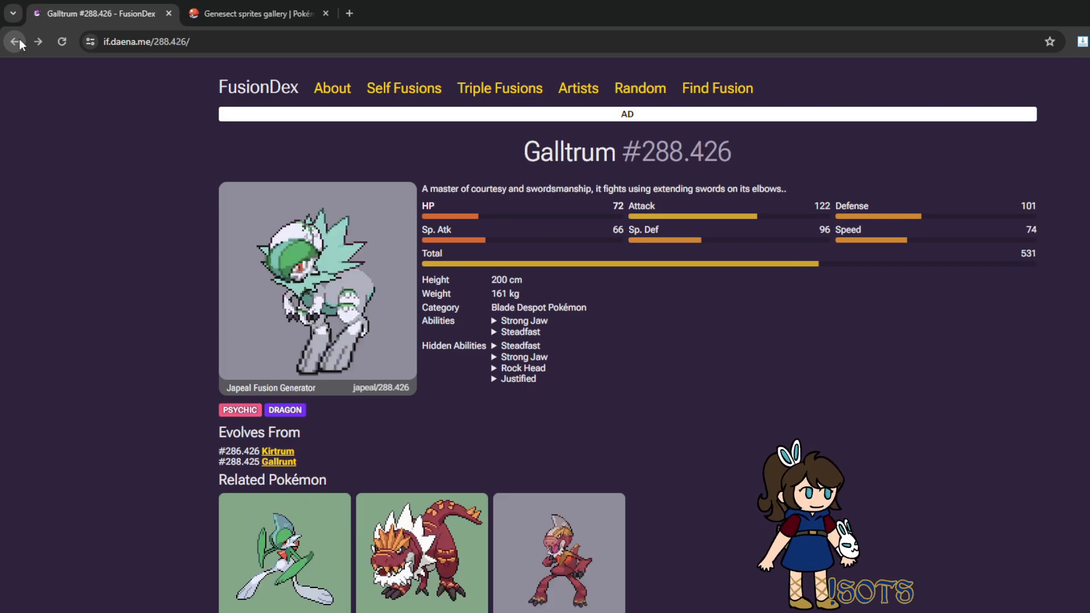
scroll(577, 370, "down", 4)
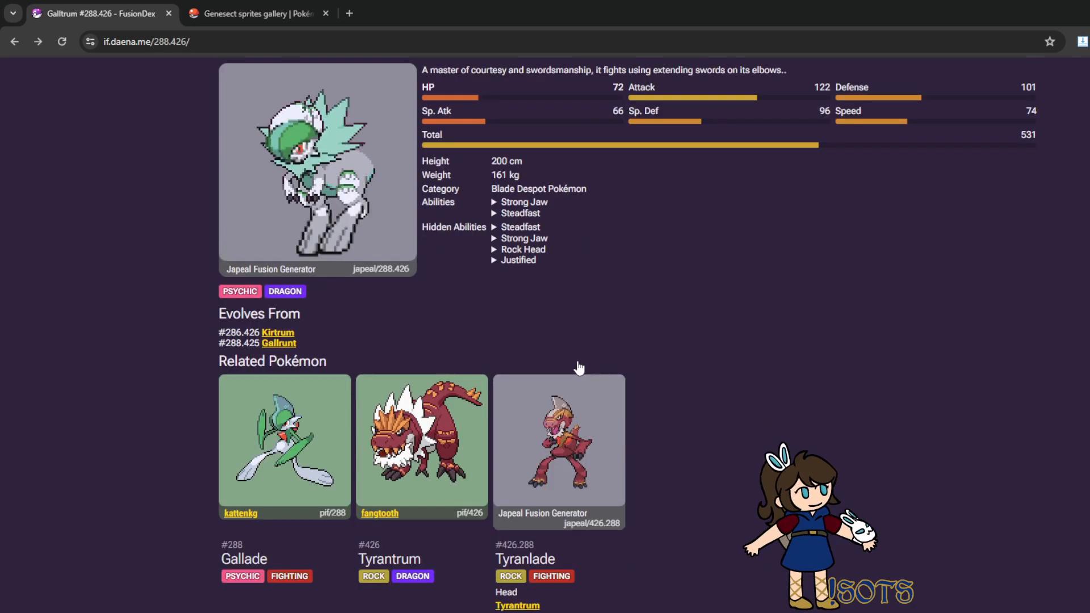
scroll(506, 430, "up", 4)
scroll(419, 463, "down", 4)
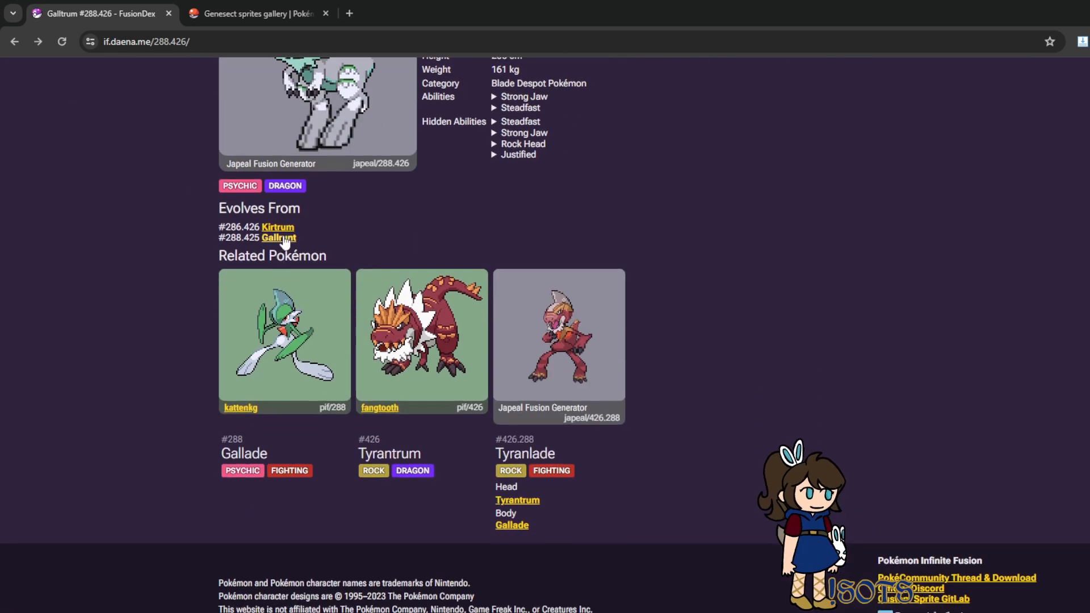
scroll(651, 583, "up", 2)
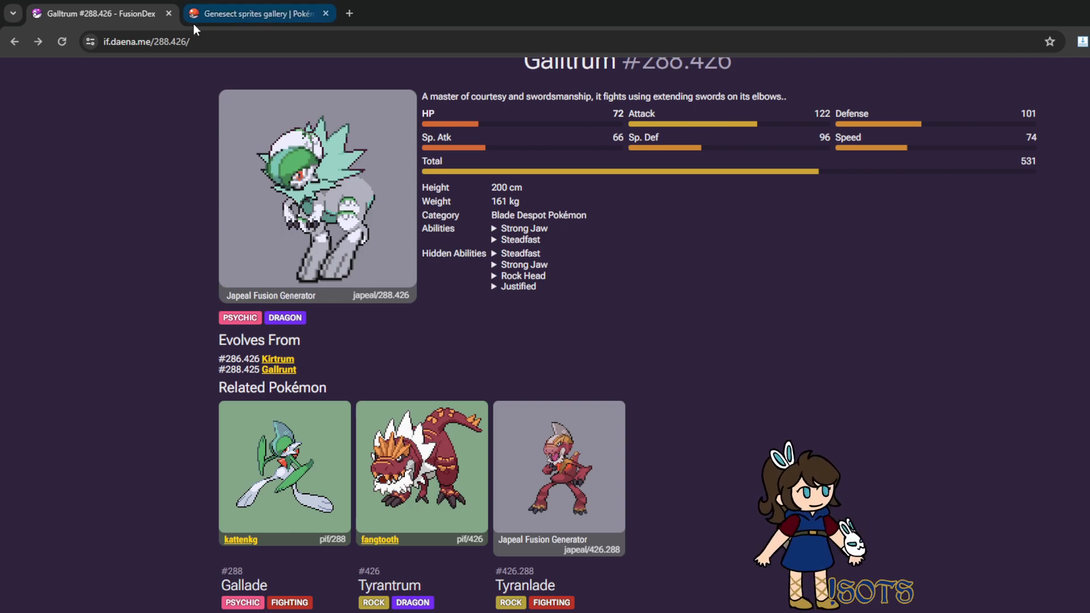
Go back to the Find Fusion form and enter Lucario as the head and "thunderous" as the body.
left_click(15, 41)
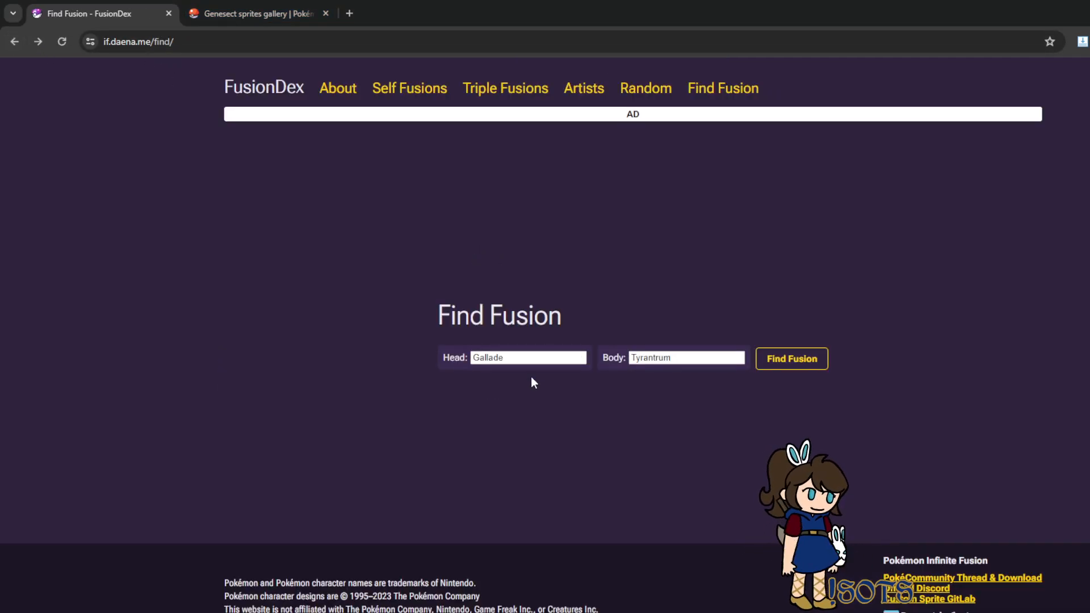
double_click(525, 357)
type("t")
type("Lucario")
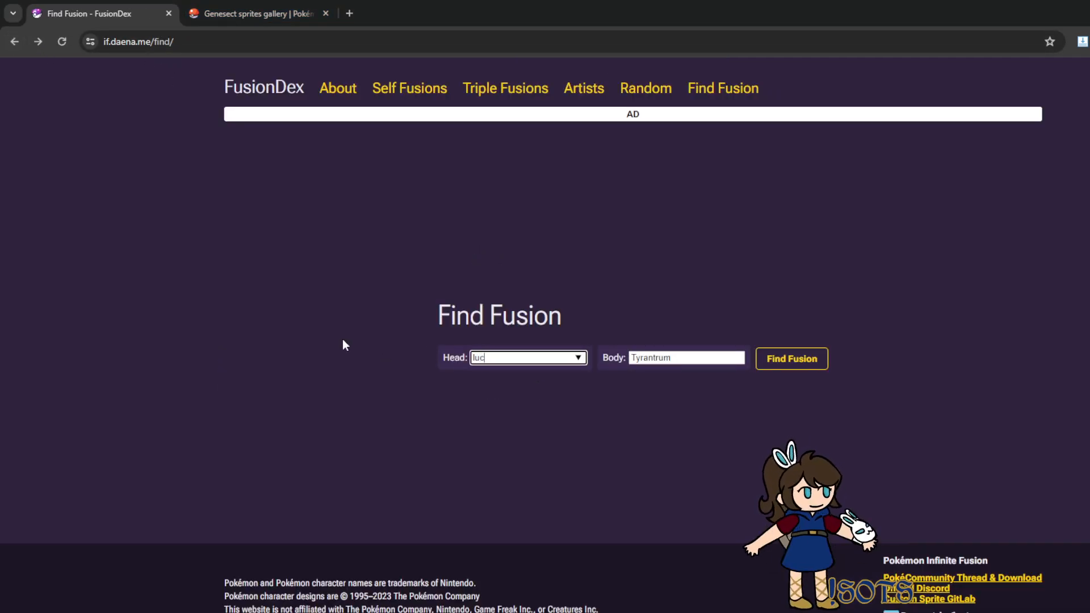
key("Tab")
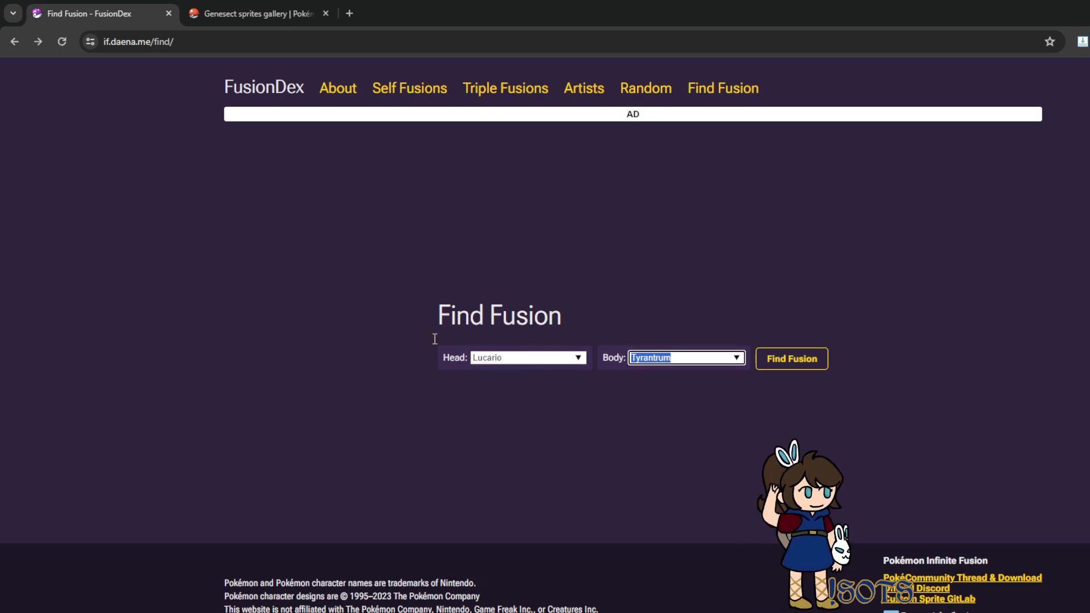
key("BackSpace")
type("thunderous")
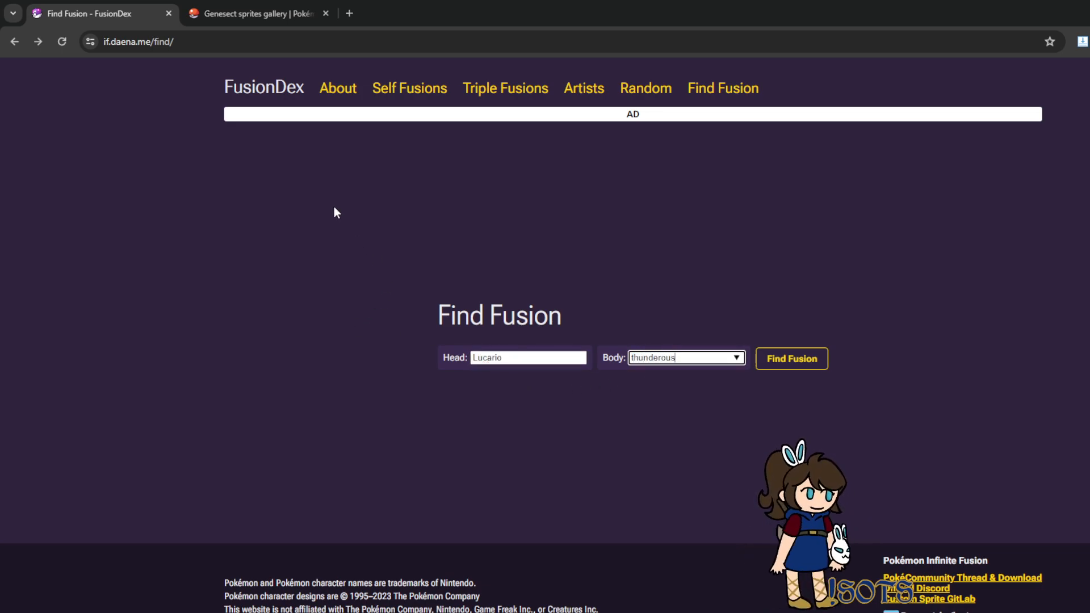
Clear the body entry and list all fusions with Lucario as the head.
double_click(536, 358)
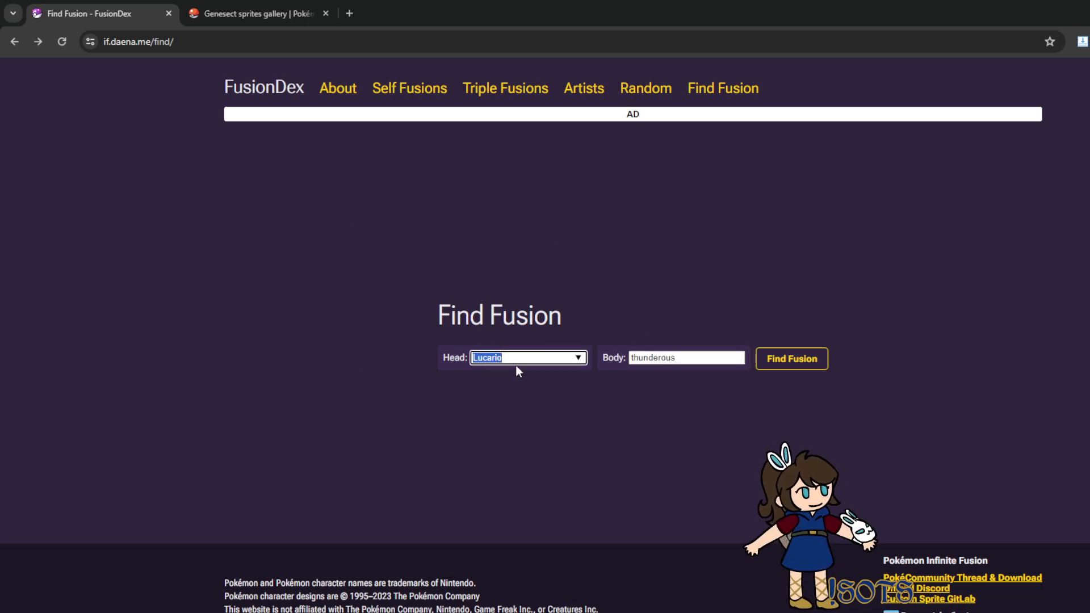
left_click(697, 356)
left_click_drag(695, 356, 528, 358)
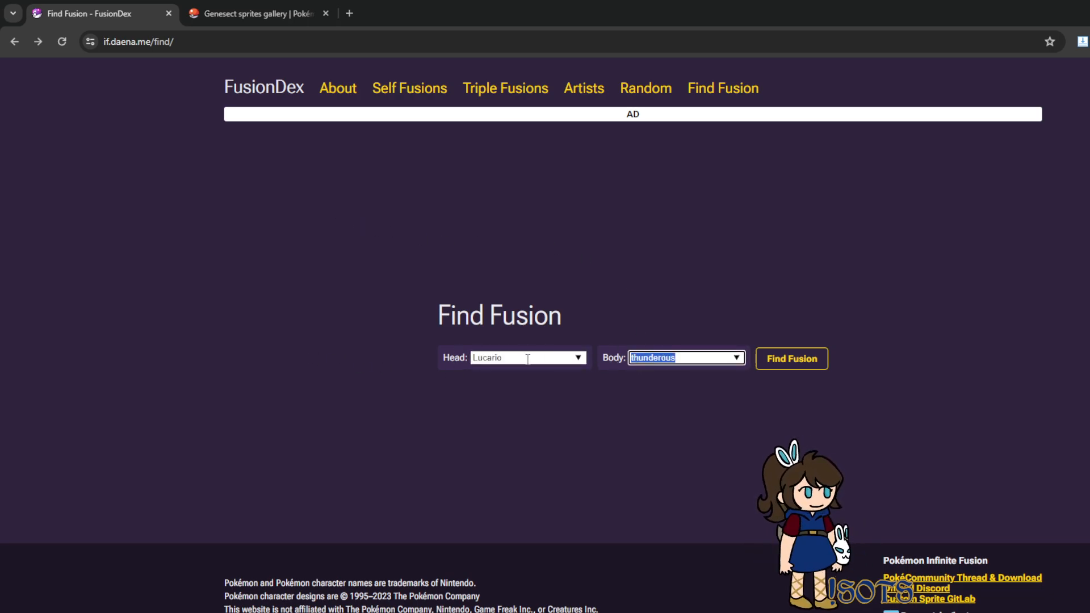
key("BackSpace")
left_click(520, 357)
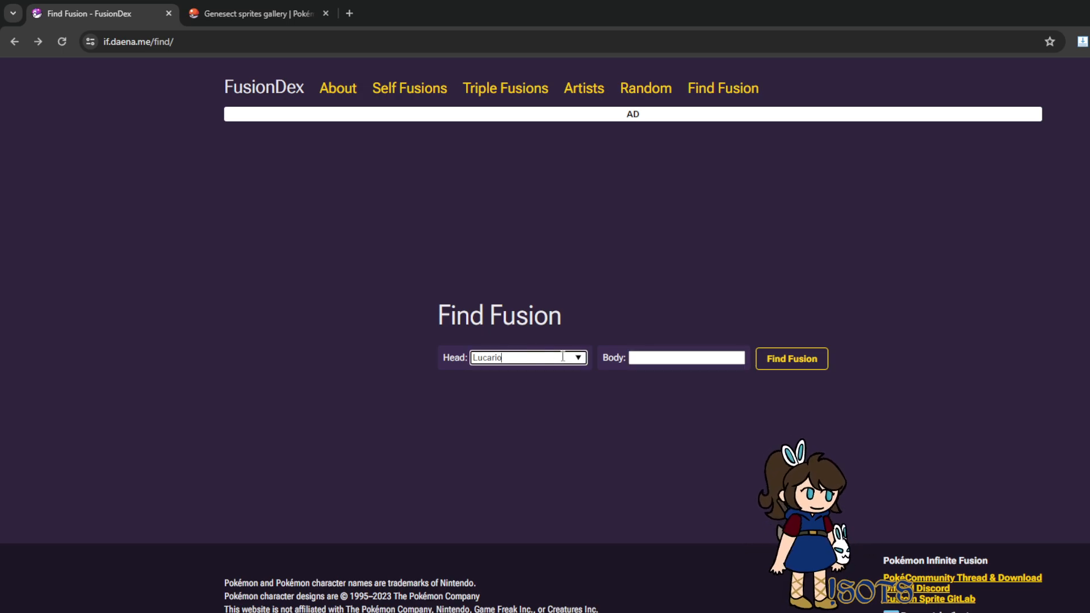
left_click(793, 358)
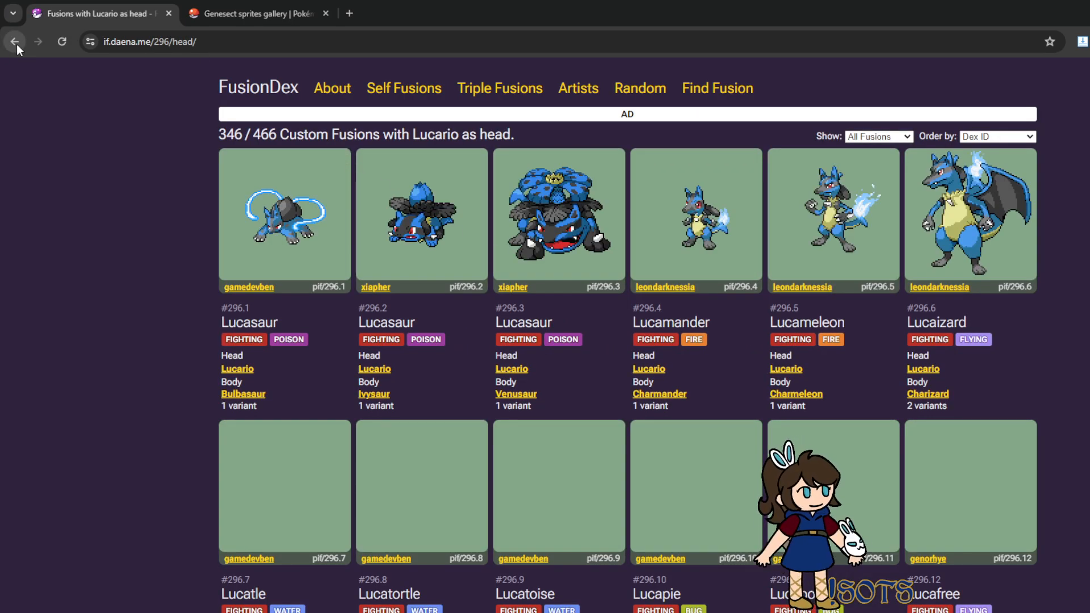
Return to the Find Fusion form and look up the fusion with Tyrantrum as the head and Gallade as the body.
left_click(16, 42)
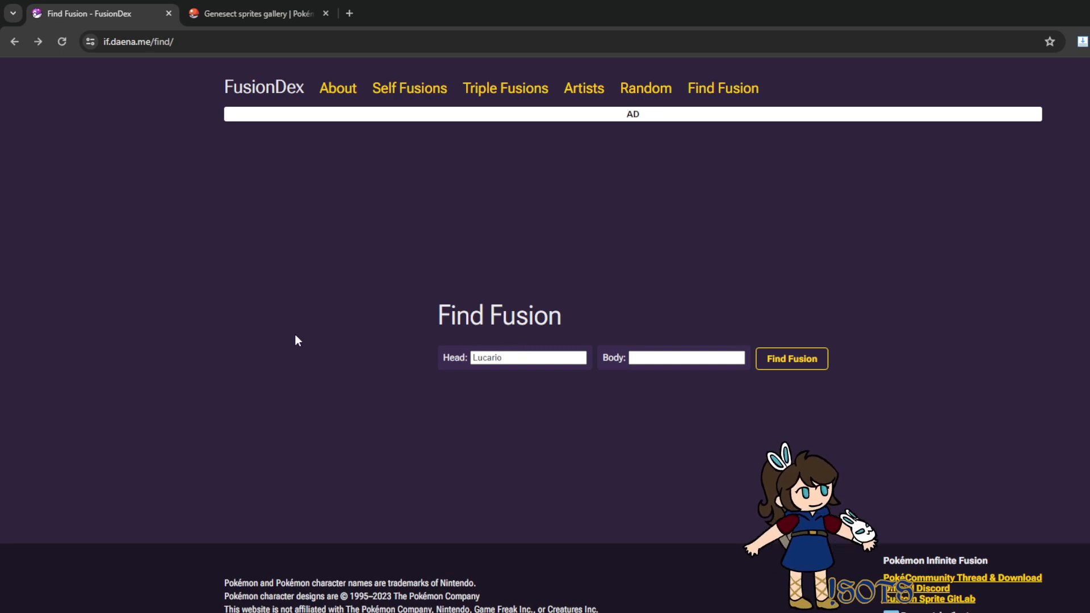
left_click(513, 359)
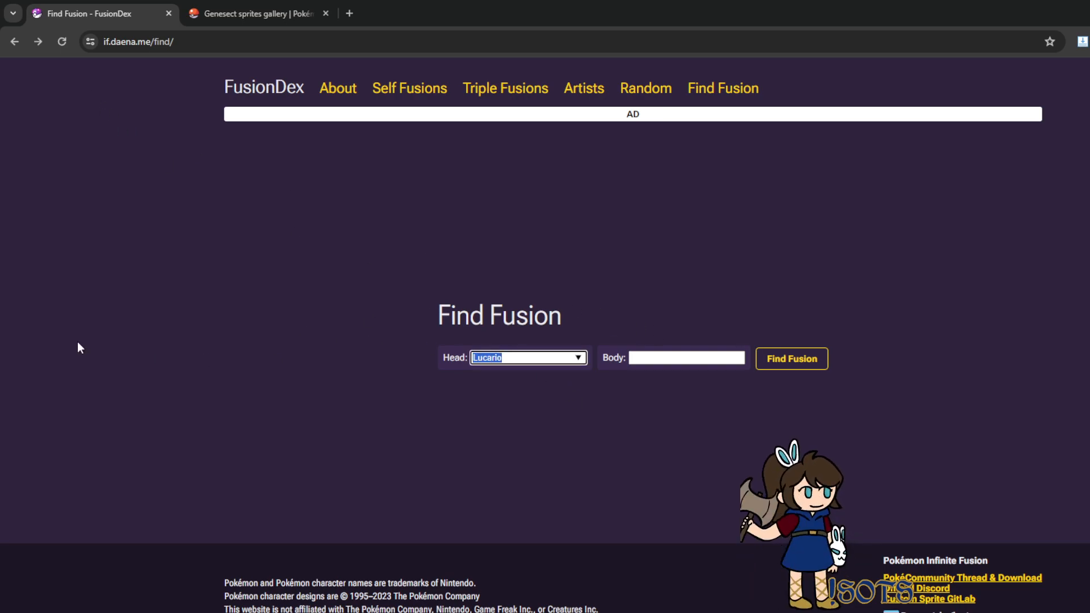
key("BackSpace")
type("tyr")
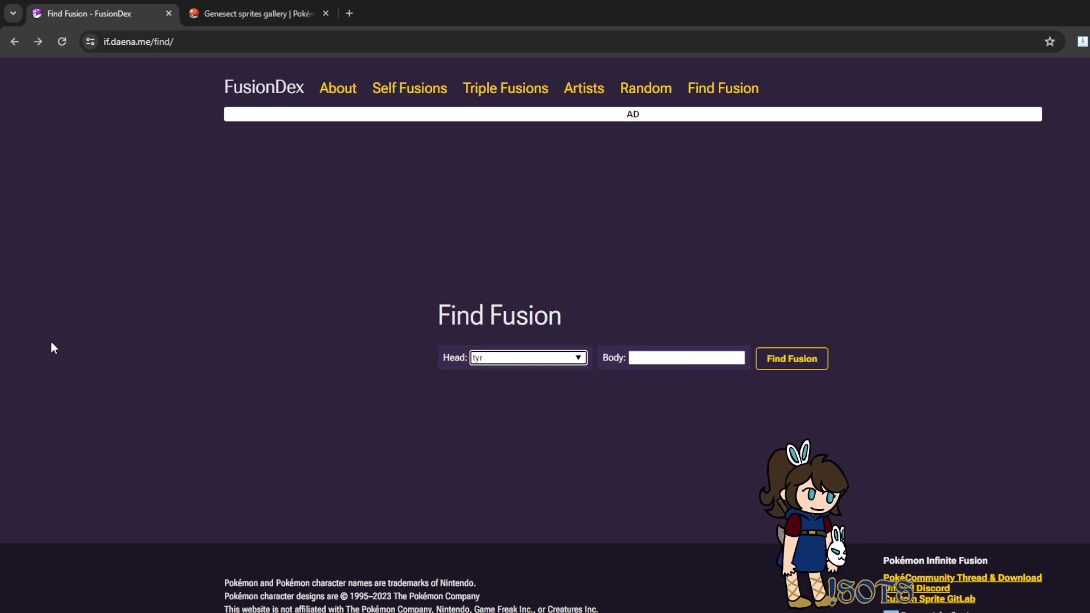
key("Down")
left_click(678, 356)
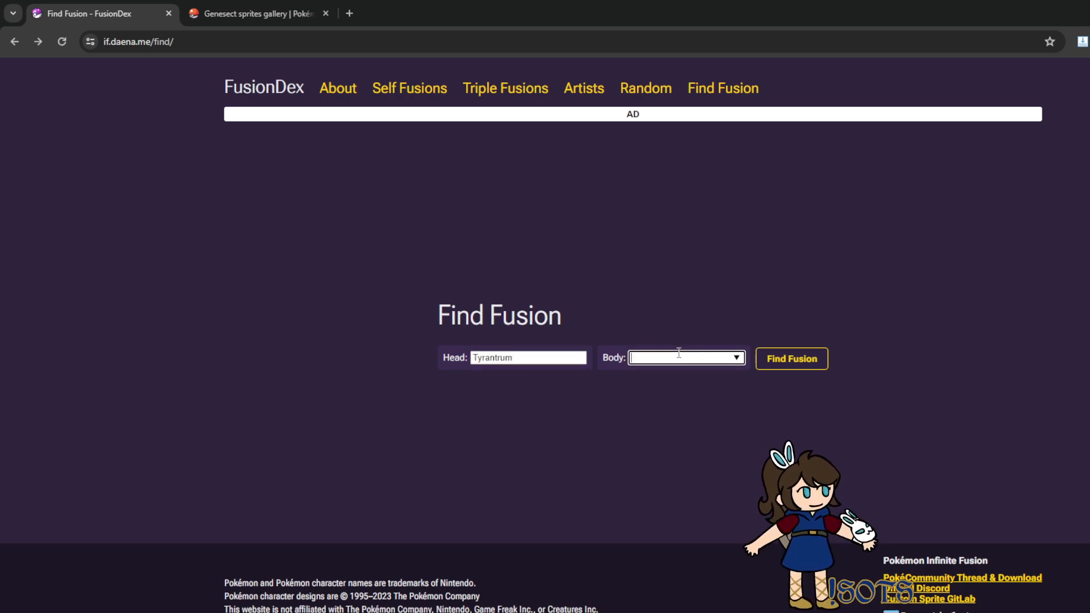
type("Gallade")
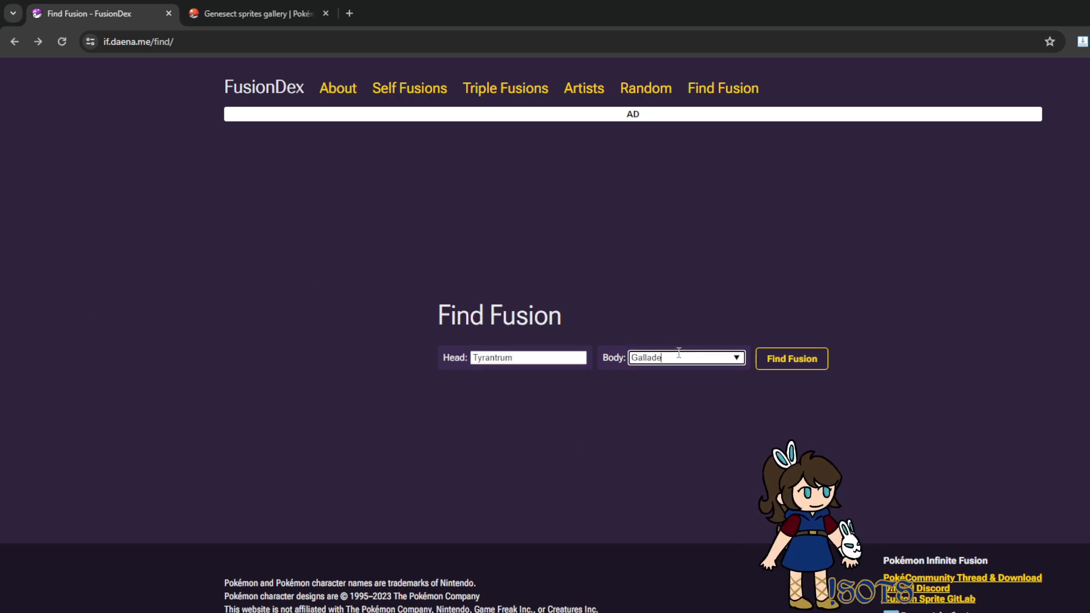
key("Return")
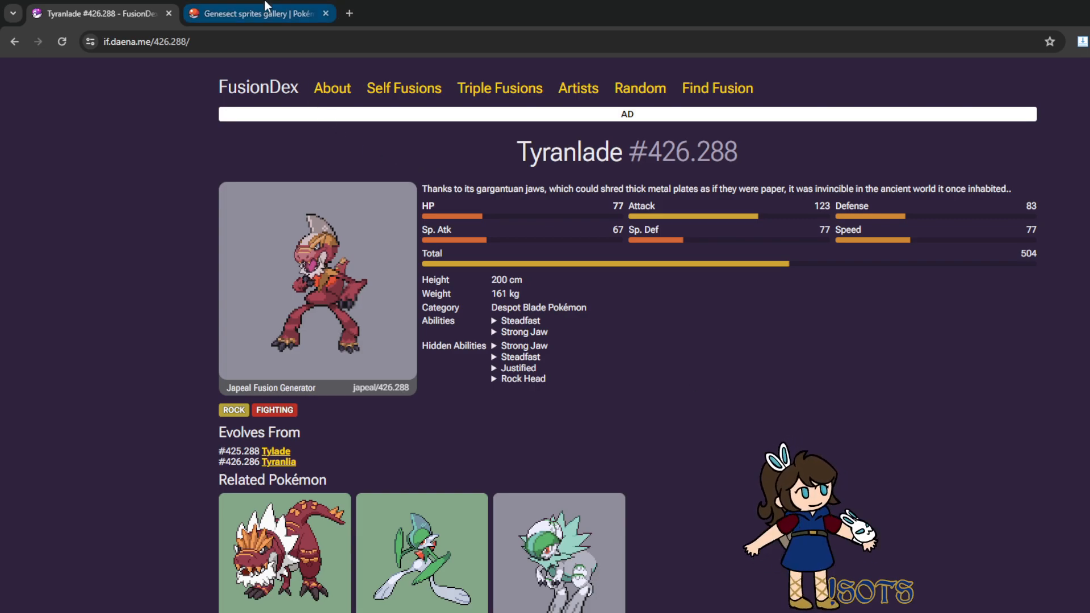
Switch to Pokémon Database, view Gallade's normal Generation 5 sprite and go back to the sprite list.
left_click(215, 12)
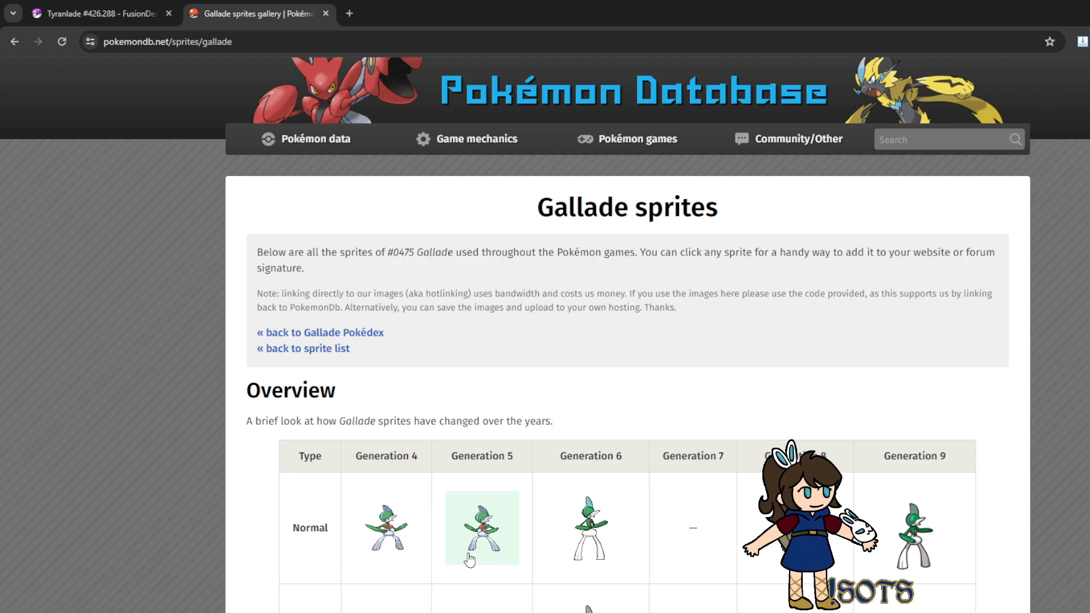
left_click(469, 556)
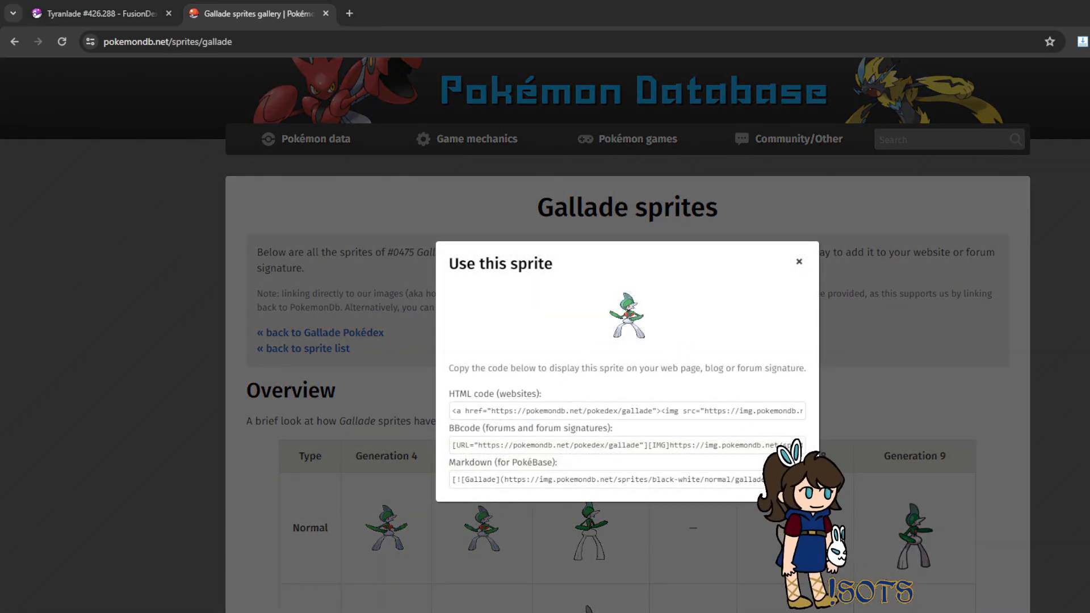
key("alt+Left")
Search the sprite list page for "tyrantru" and open Tyrantrum's sprite gallery.
key("ctrl+f")
type("tyrantru")
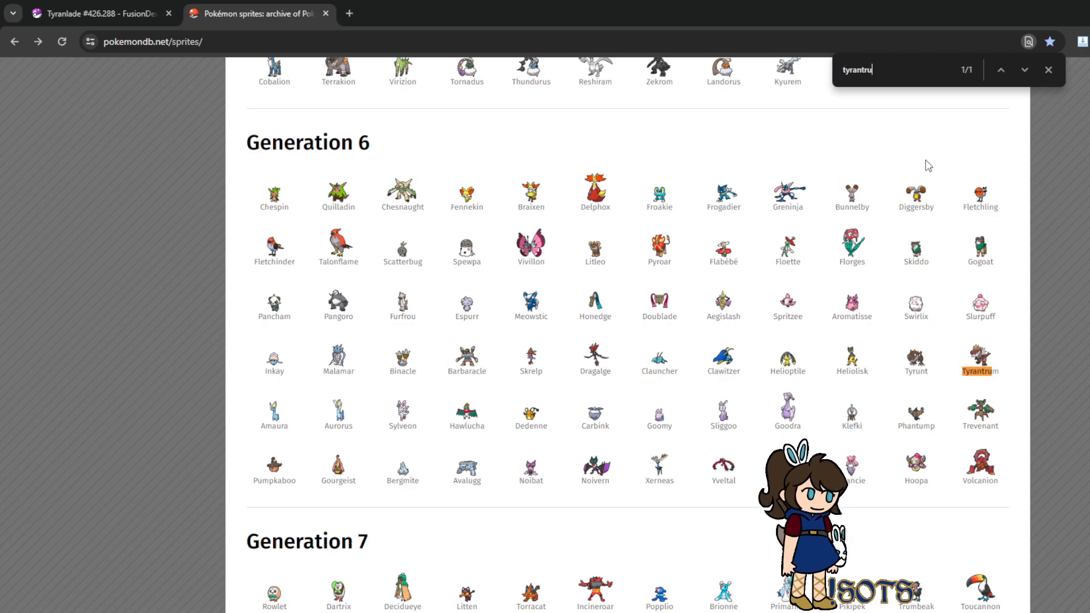
left_click(974, 365)
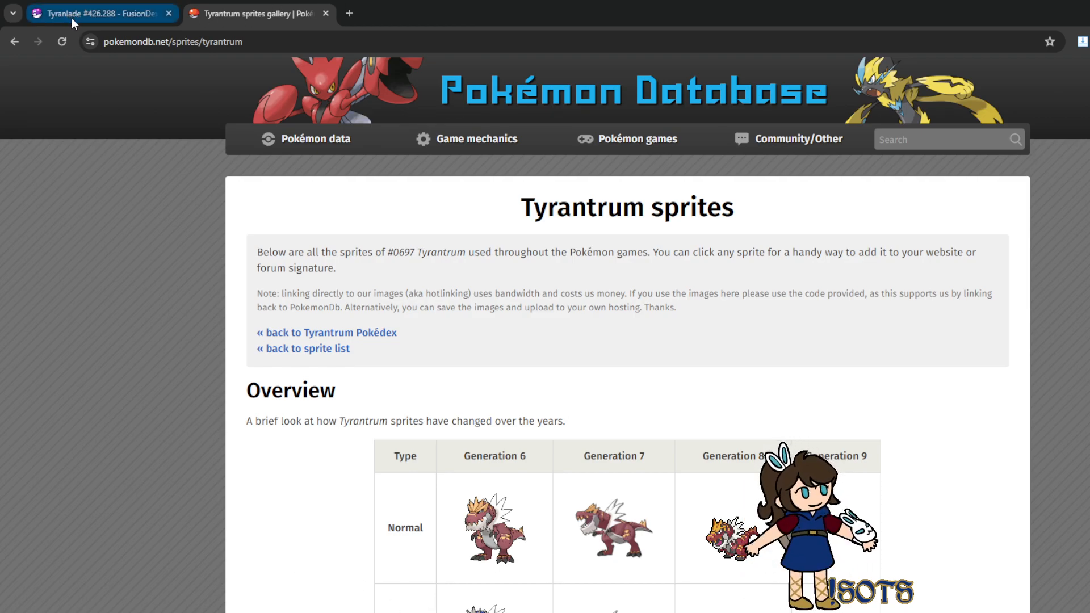
Go back to FusionDex's Find Fusion form and look up the fusion with Trubbish as the head and Genesect as the body.
left_click(91, 18)
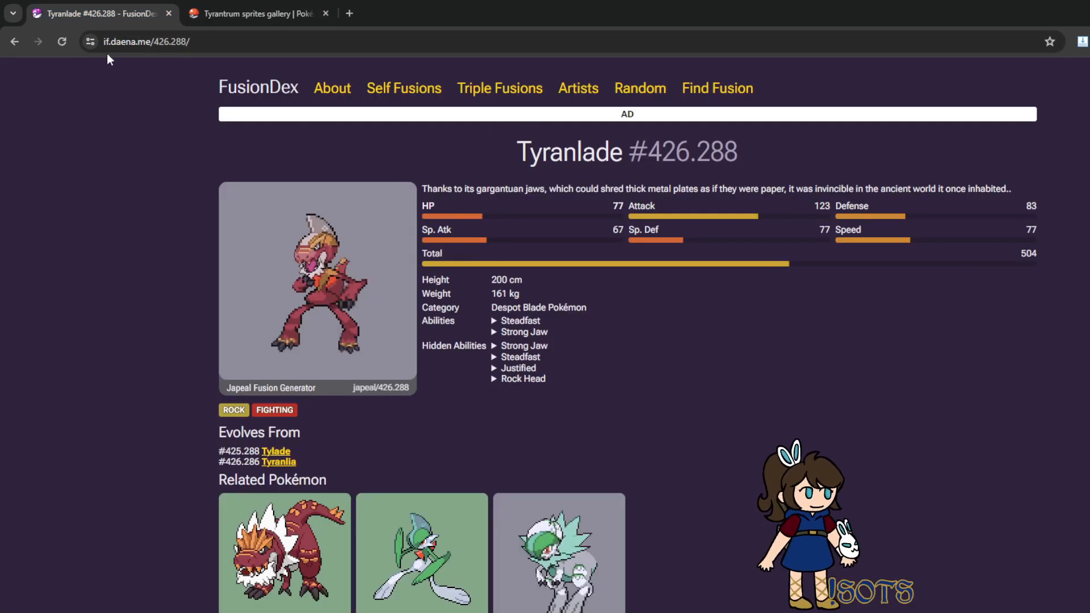
left_click(14, 42)
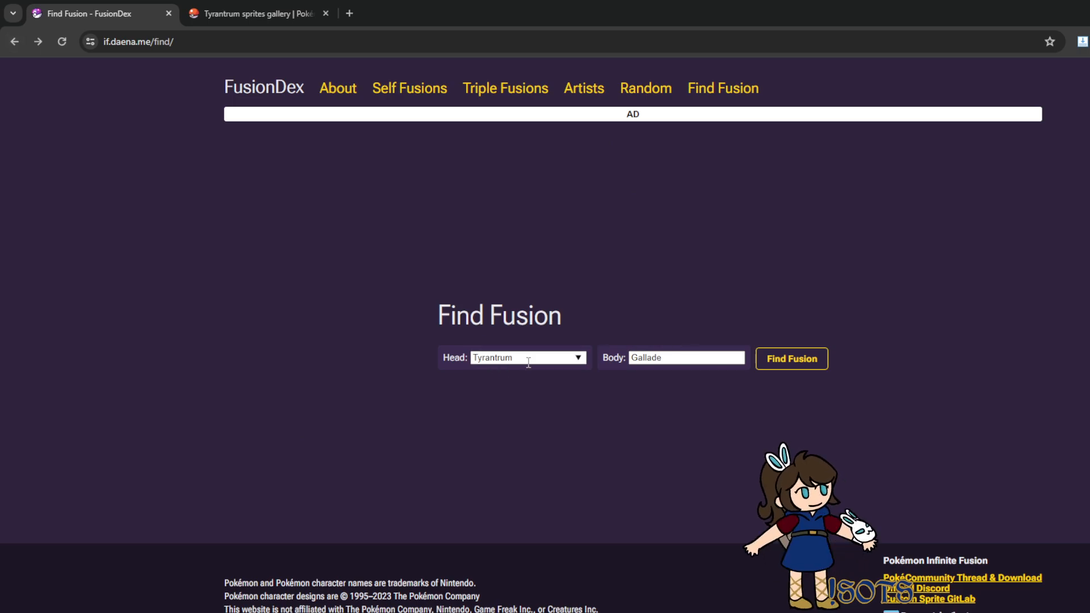
left_click_drag(498, 359, 285, 372)
key("BackSpace")
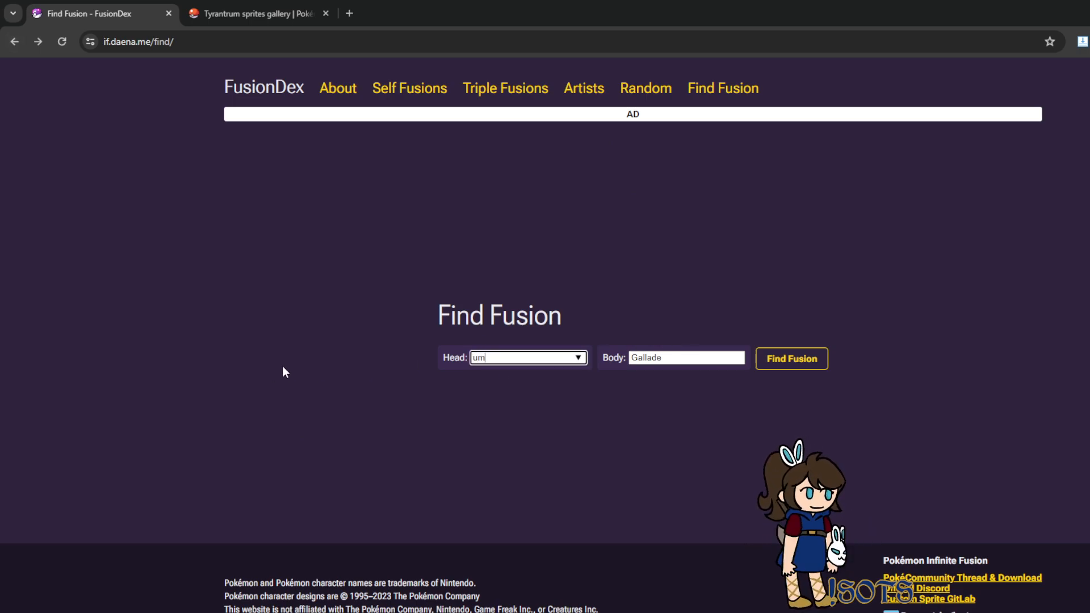
key("BackSpace")
key("BackSpace")
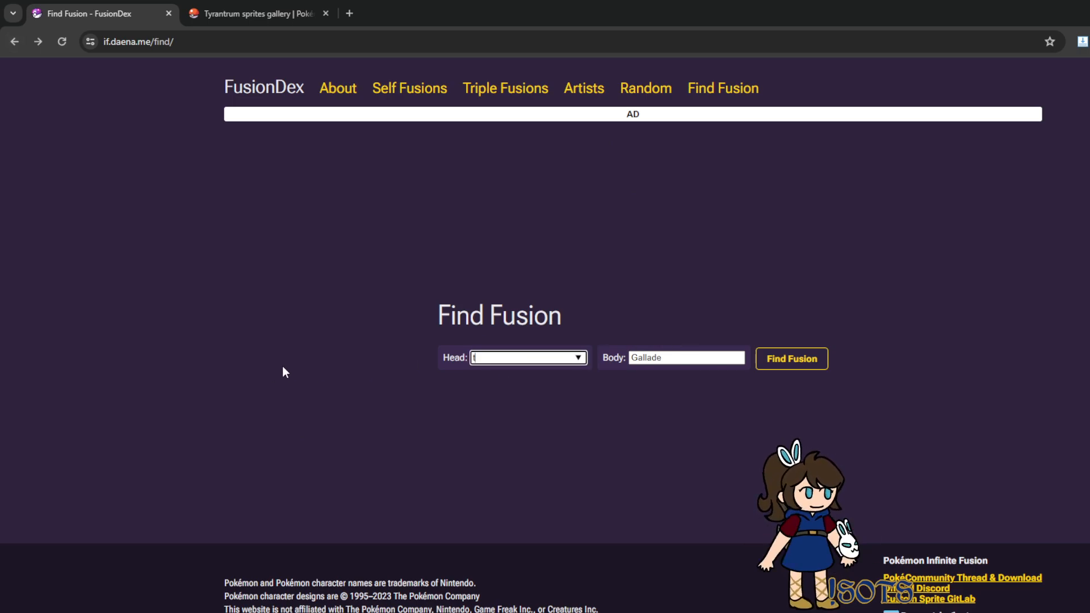
type("rubbisht")
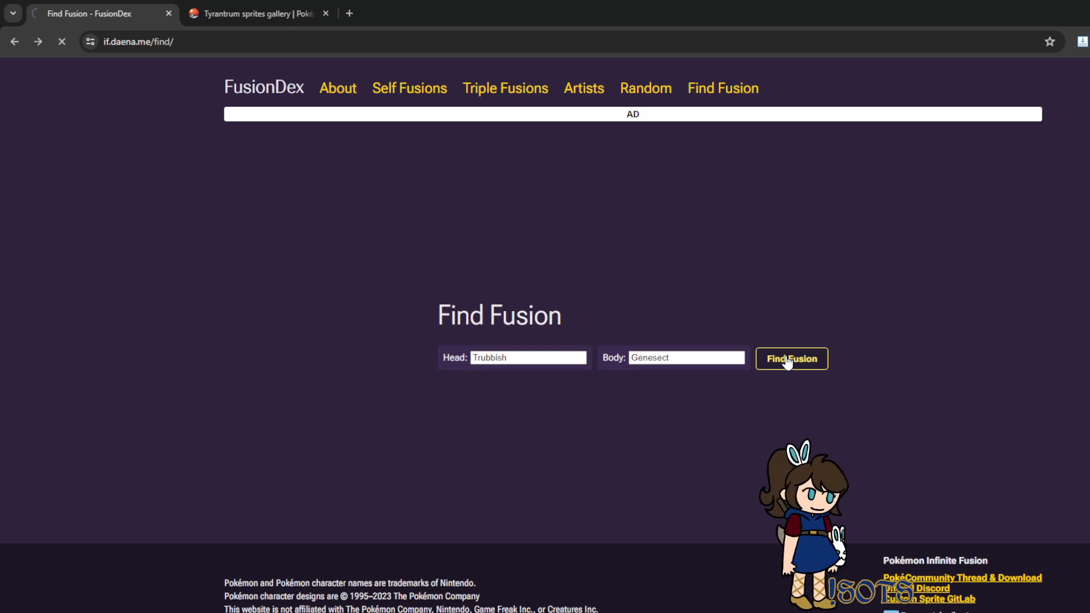
left_click(785, 355)
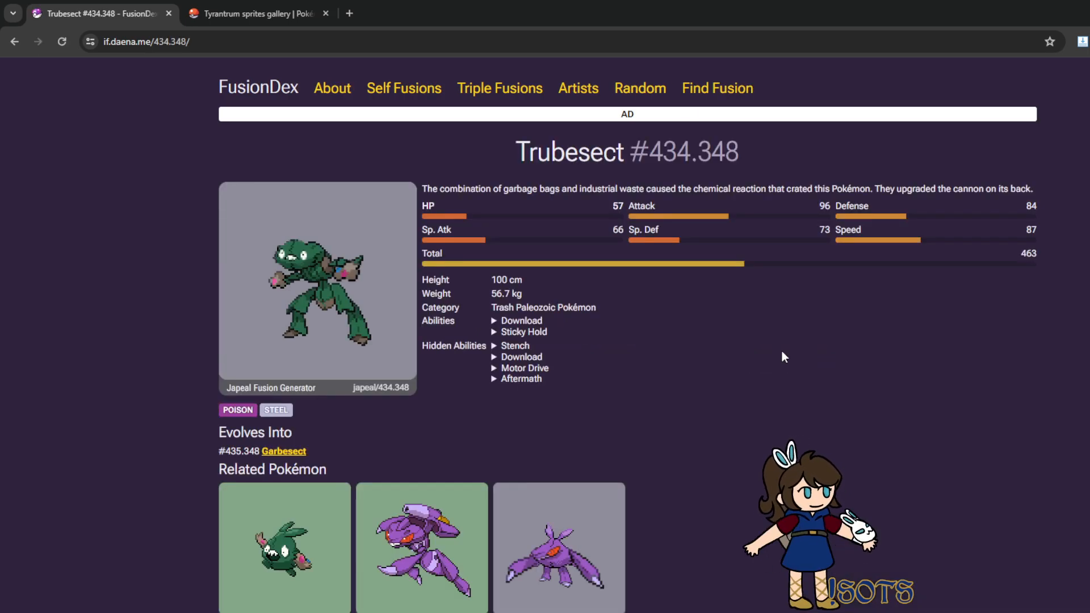
Open the reverse fusion with Genesect as the head and Trubbish as the body, and examine its sprite and related Pokémon.
left_click(250, 298)
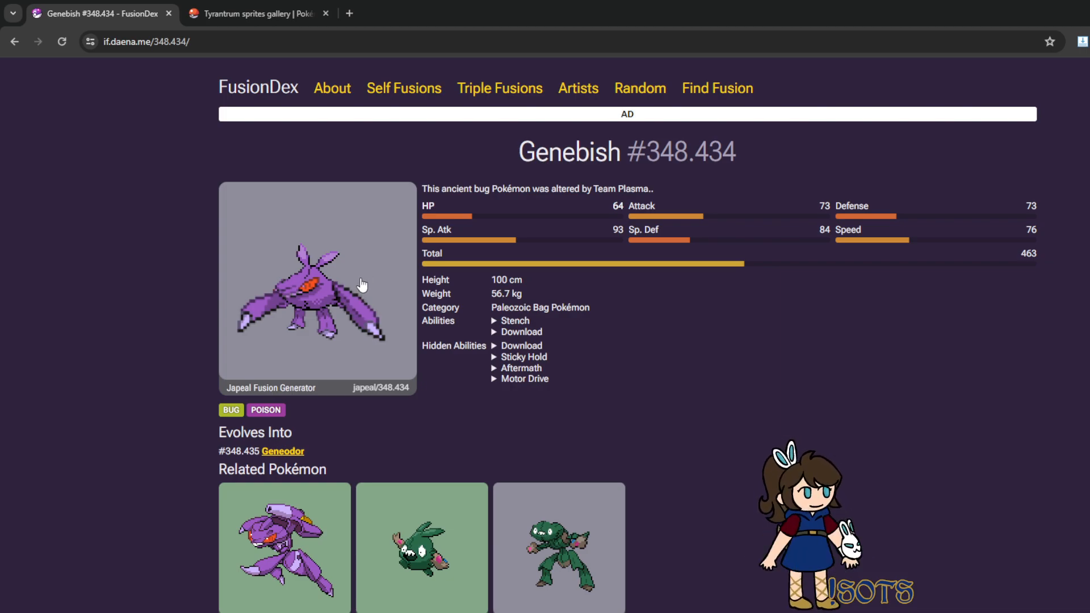
scroll(360, 287, "down", 3)
scroll(358, 292, "up", 3)
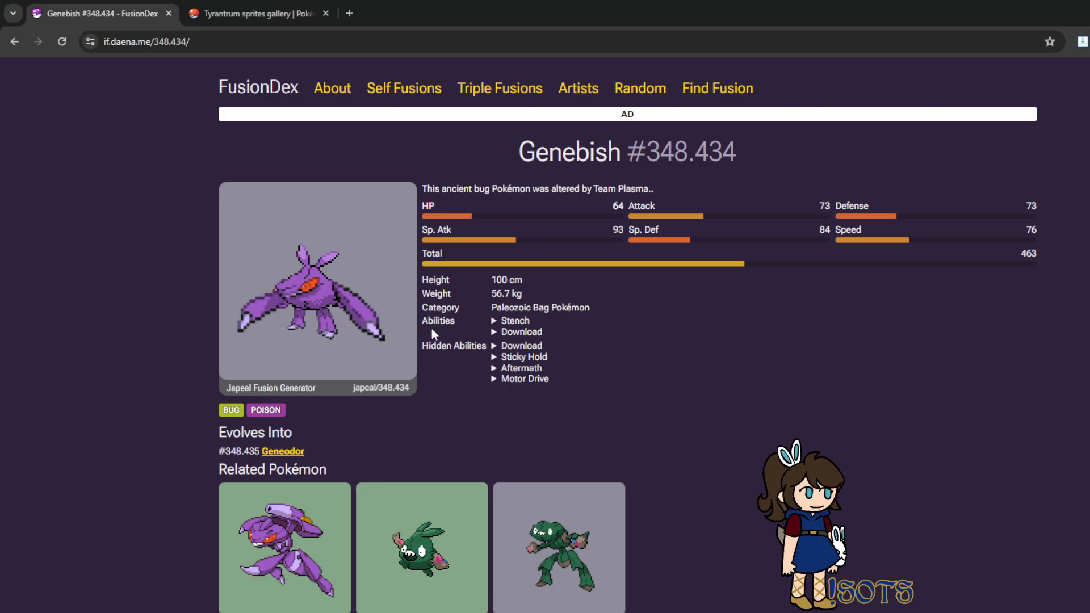
scroll(429, 329, "down", 3)
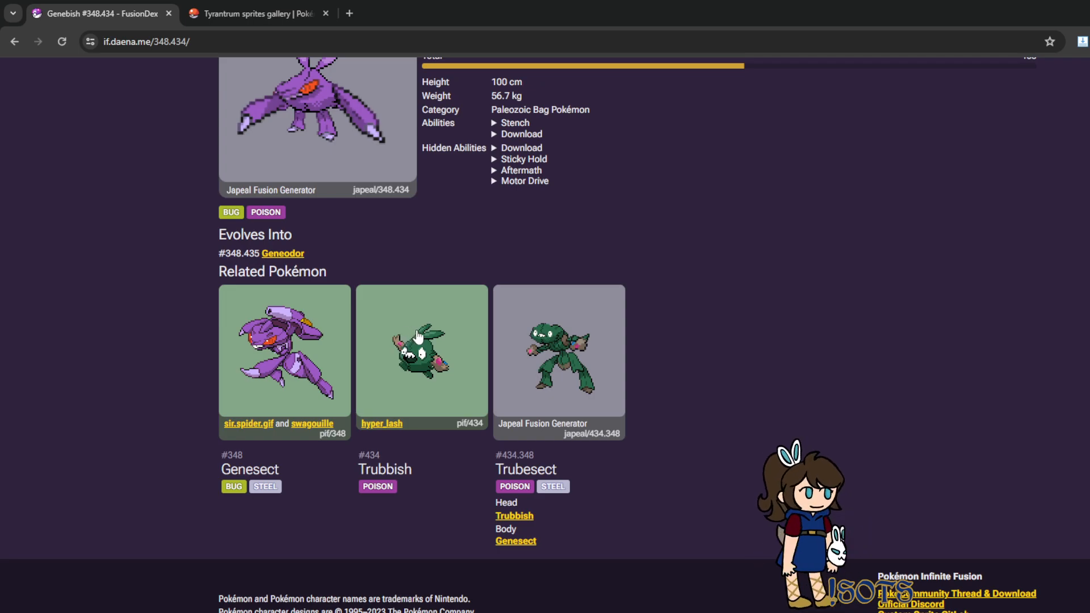
scroll(372, 347, "up", 3)
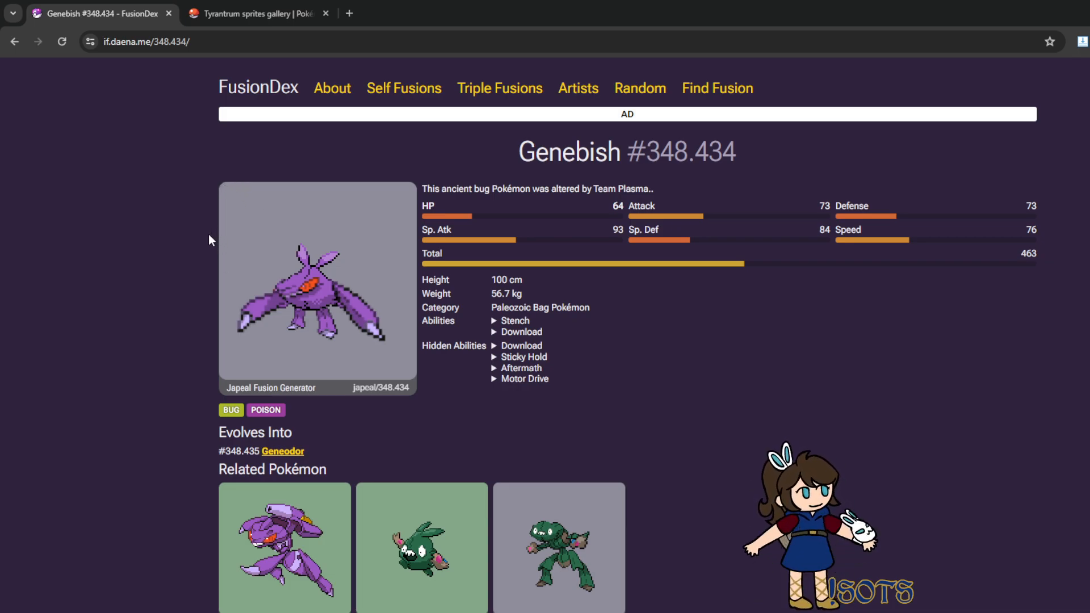
Open the reverse fusion from the related Pokémon, and copy the trubbish.png sprite into the Photoshop fusion document, near the canvas's upper-left corner.
left_click(559, 547)
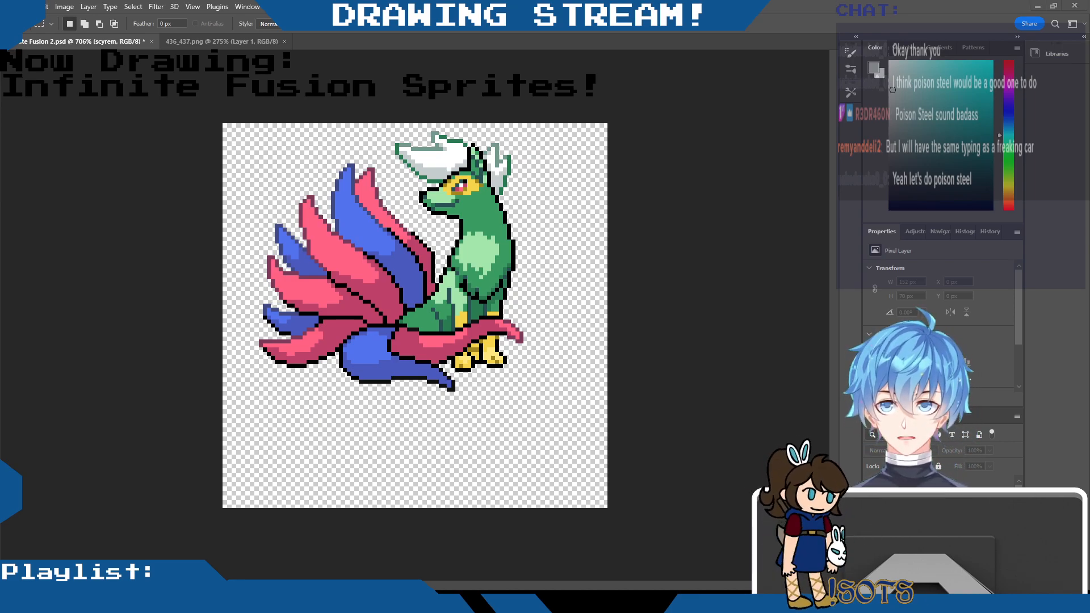
key("ctrl+a")
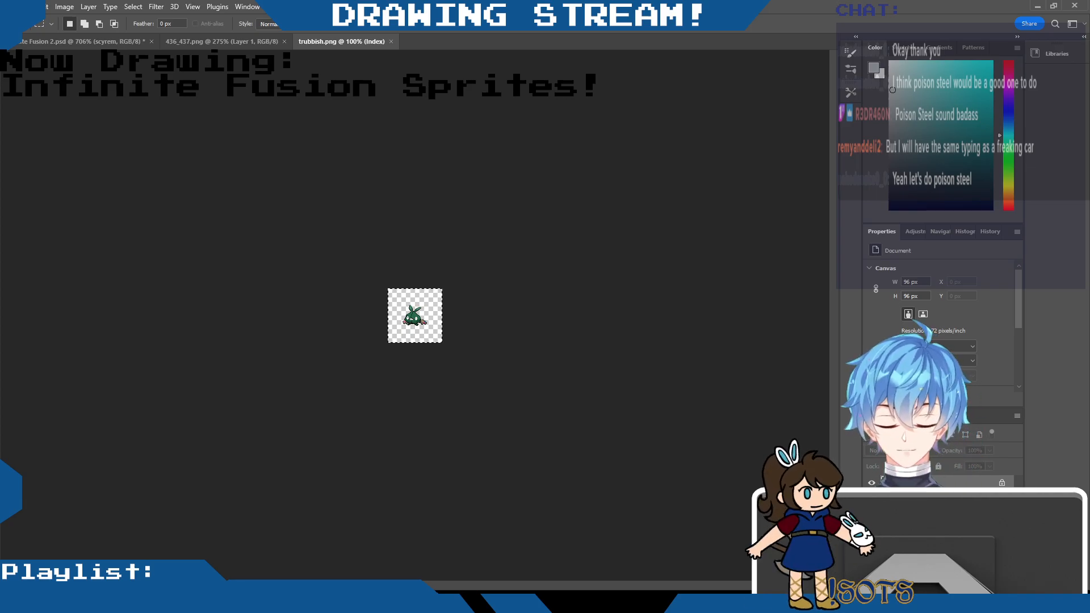
left_click(111, 46)
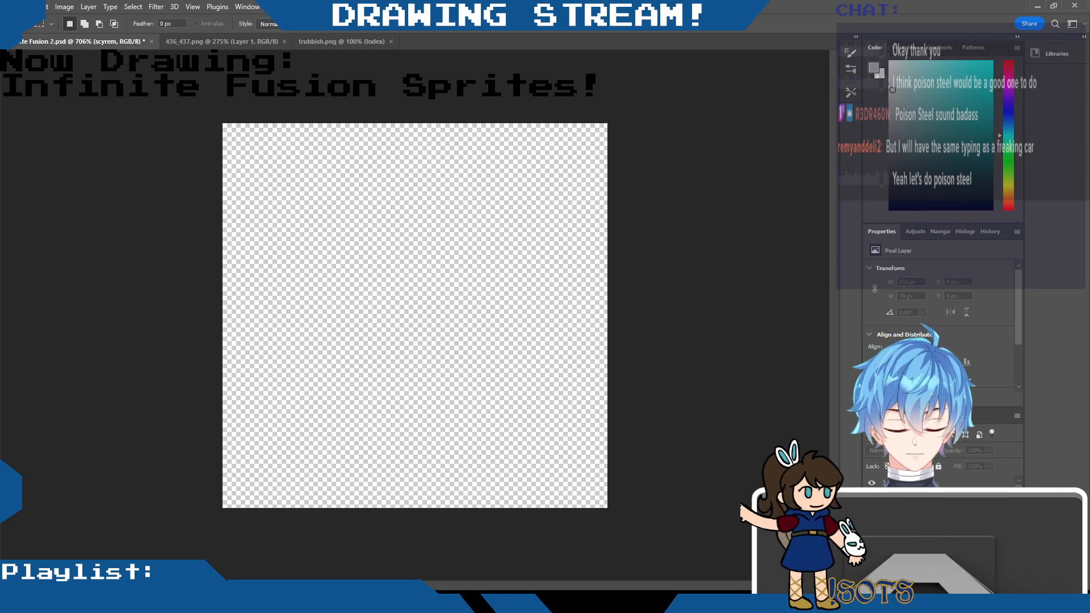
key("ctrl+v")
key("v")
left_click_drag(404, 330, 312, 217)
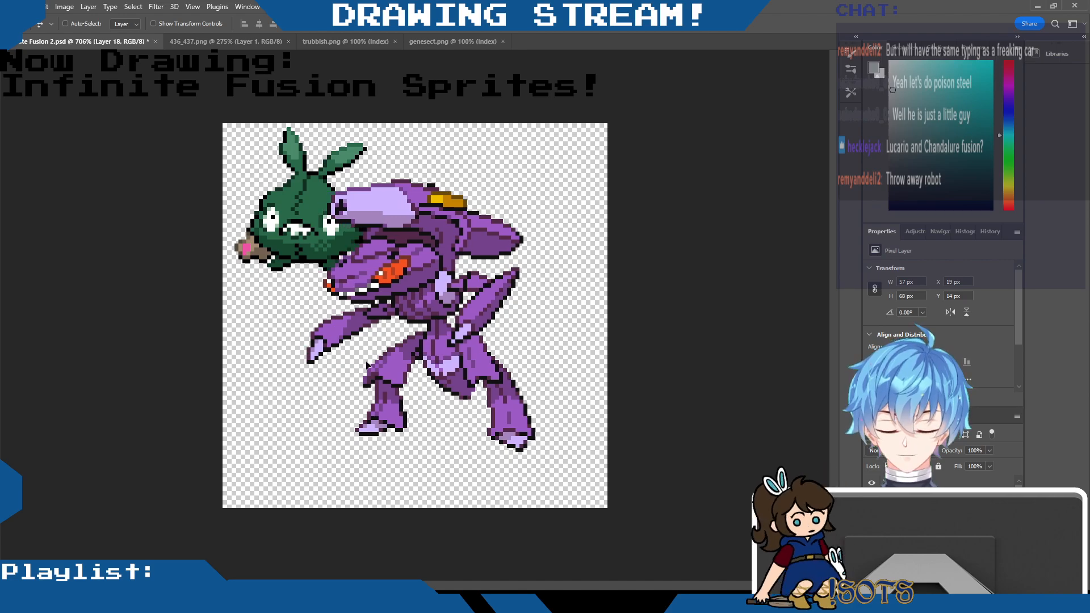
Move the Genesect sprite to the middle of the canvas at X 19 px, Y 12 px, and stack the Trubbish sprite in front of it.
left_click_drag(419, 370, 432, 343)
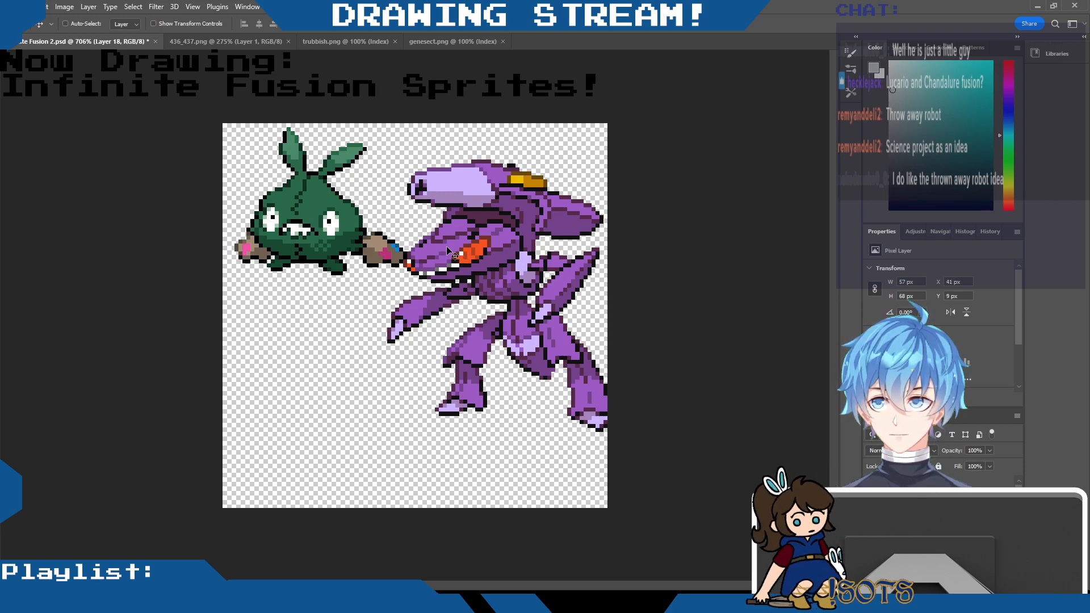
left_click_drag(452, 254, 365, 265)
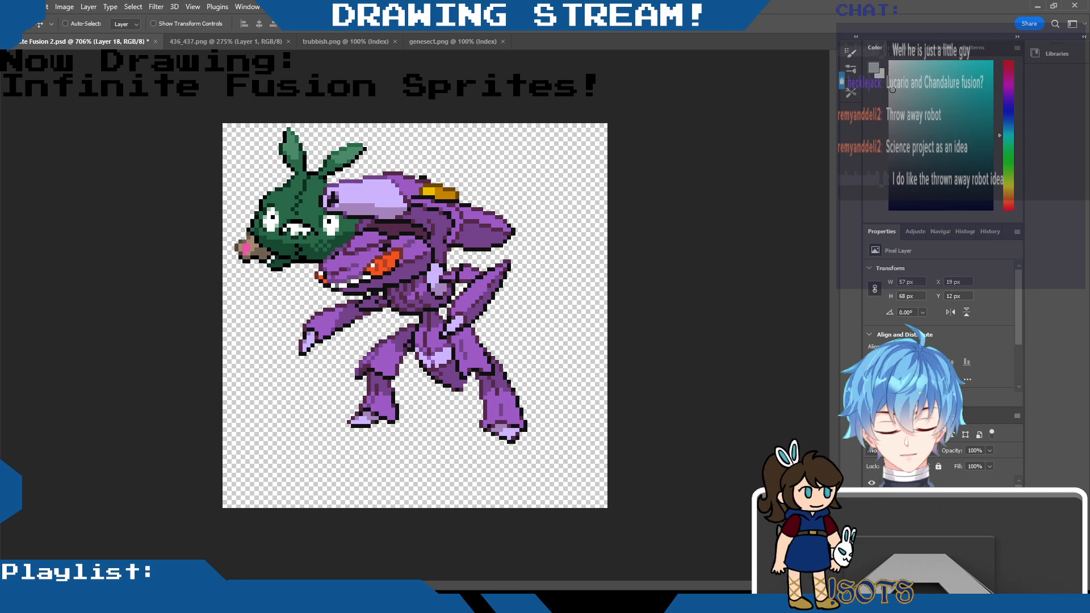
key("ctrl+bracketright")
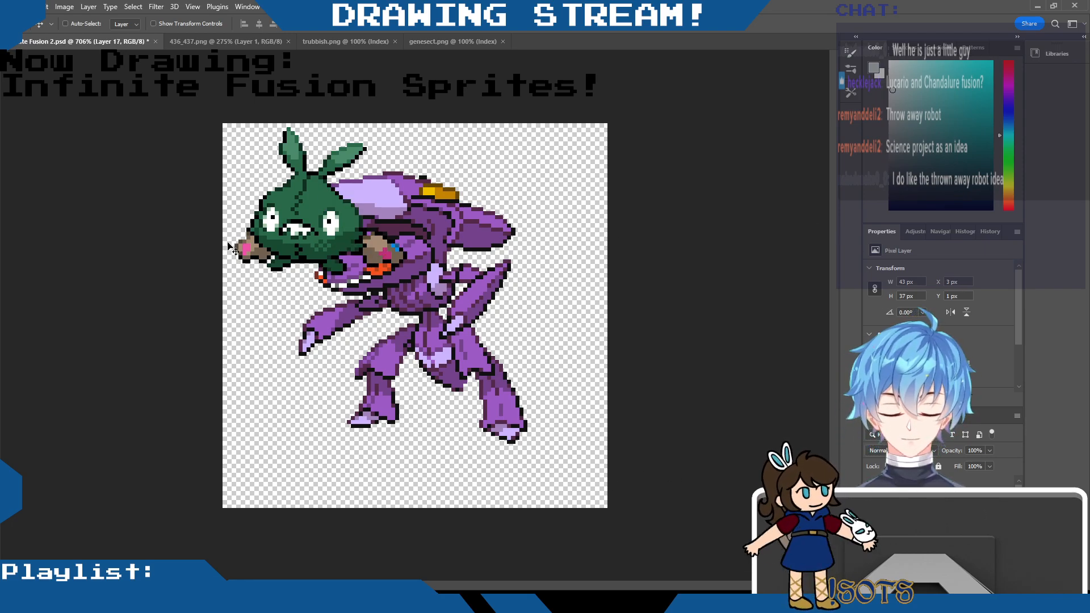
Try the Trubbish sprite at several positions around Genesect, undo the stray white stroke on its eye, and compare with its layer hidden.
left_click_drag(532, 251, 537, 428)
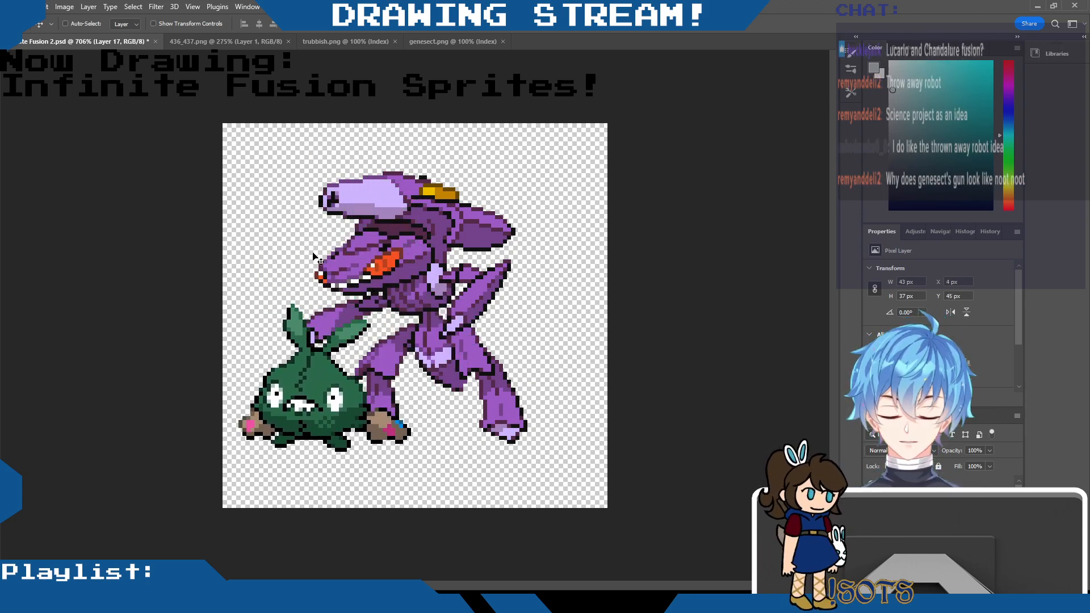
mouse_move(520, 305)
left_mouse_down()
mouse_move(539, 281)
mouse_move(516, 292)
left_mouse_up()
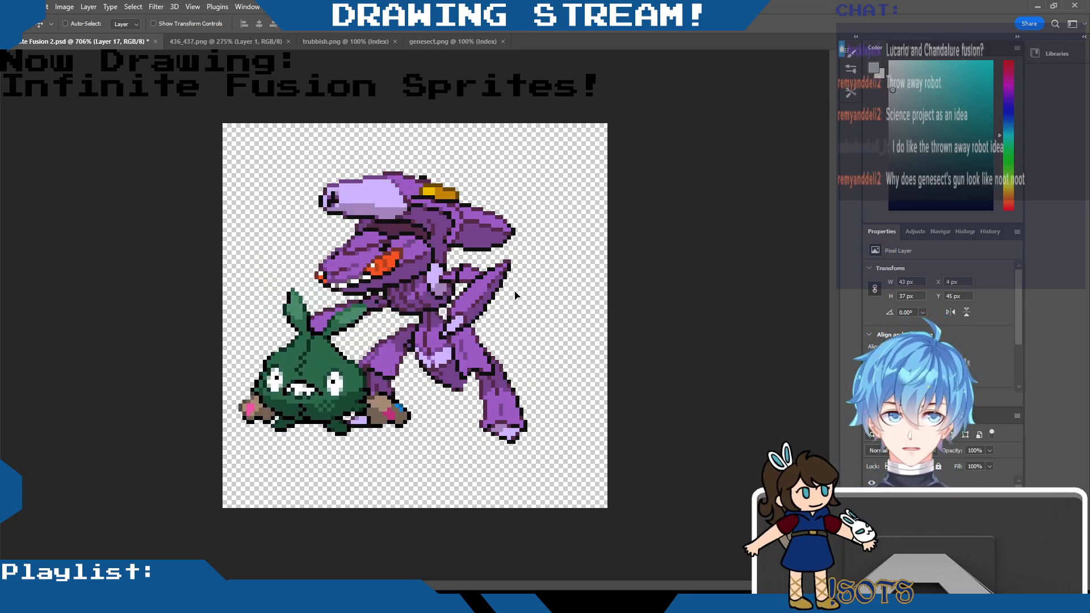
left_click_drag(342, 267, 339, 252)
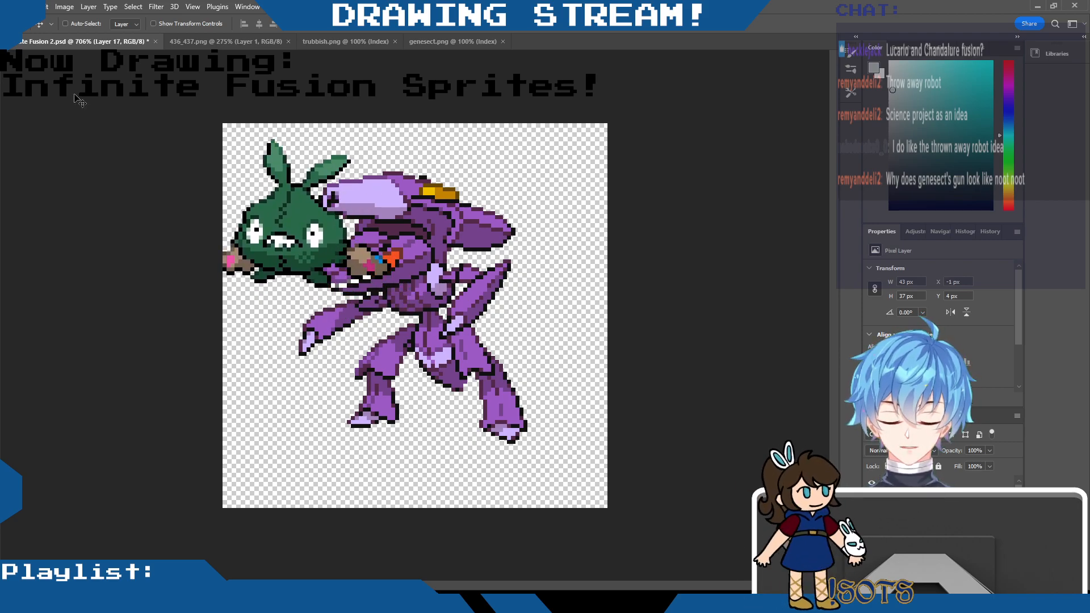
mouse_move(467, 361)
left_mouse_down()
mouse_move(499, 347)
mouse_move(471, 367)
mouse_move(436, 427)
left_mouse_up()
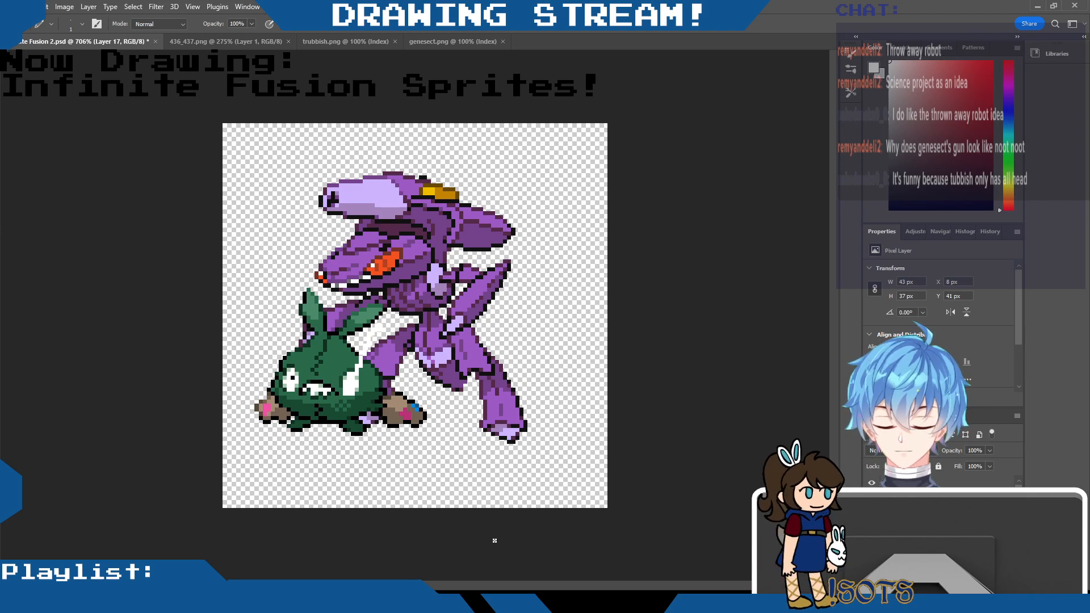
key("ctrl+z")
left_click(871, 499)
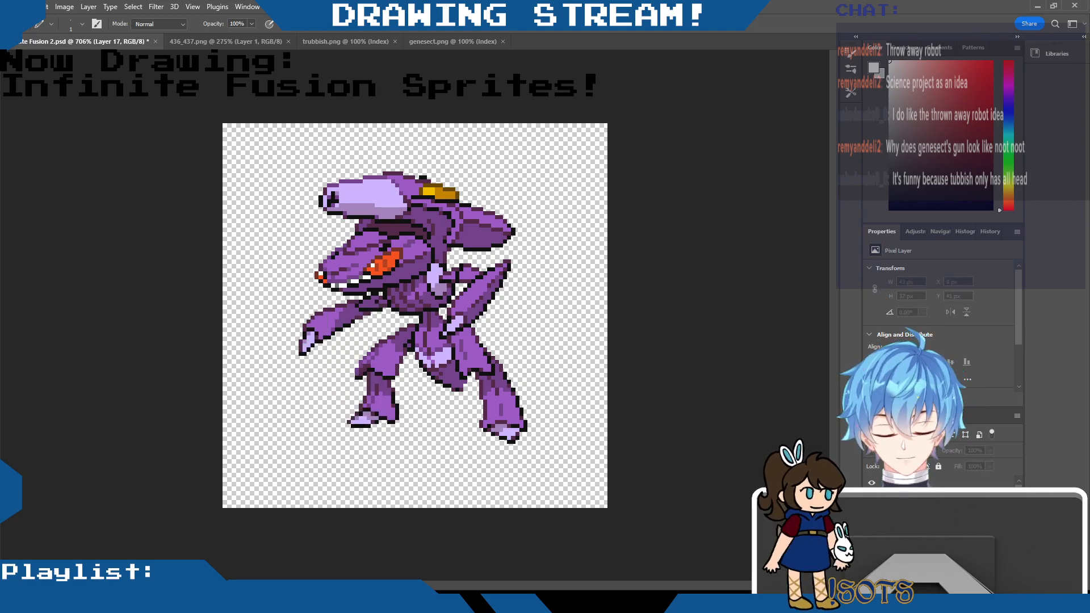
left_click(871, 498)
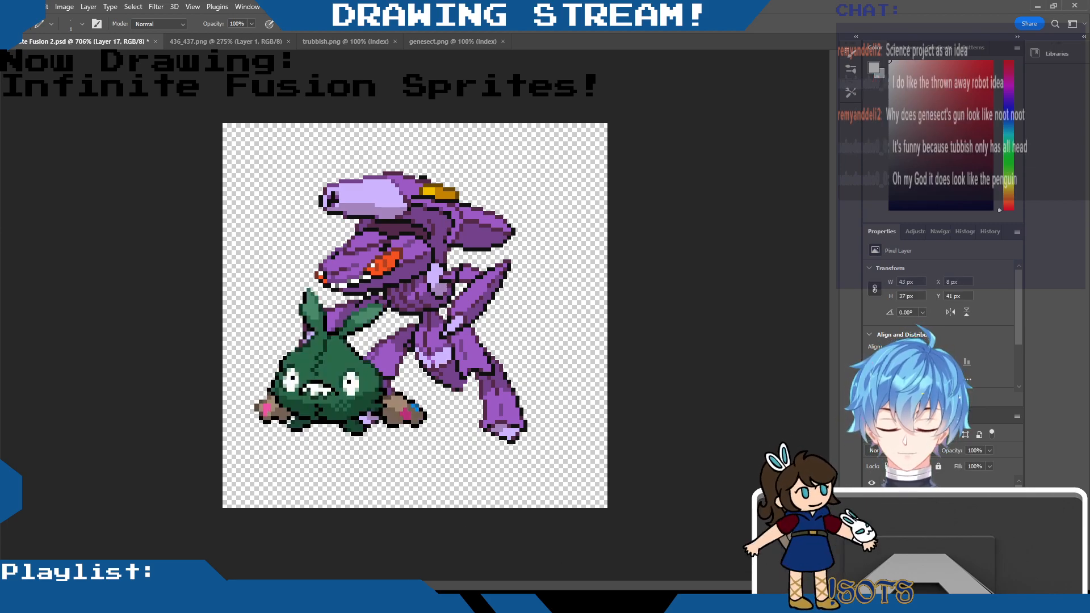
Move the Trubbish sprite to the canvas's lower-left corner beside Genesect's foot, leaving Genesect's body clear.
key("v")
mouse_move(429, 399)
left_mouse_down()
mouse_move(453, 372)
mouse_move(418, 387)
mouse_move(488, 376)
mouse_move(564, 307)
left_mouse_up()
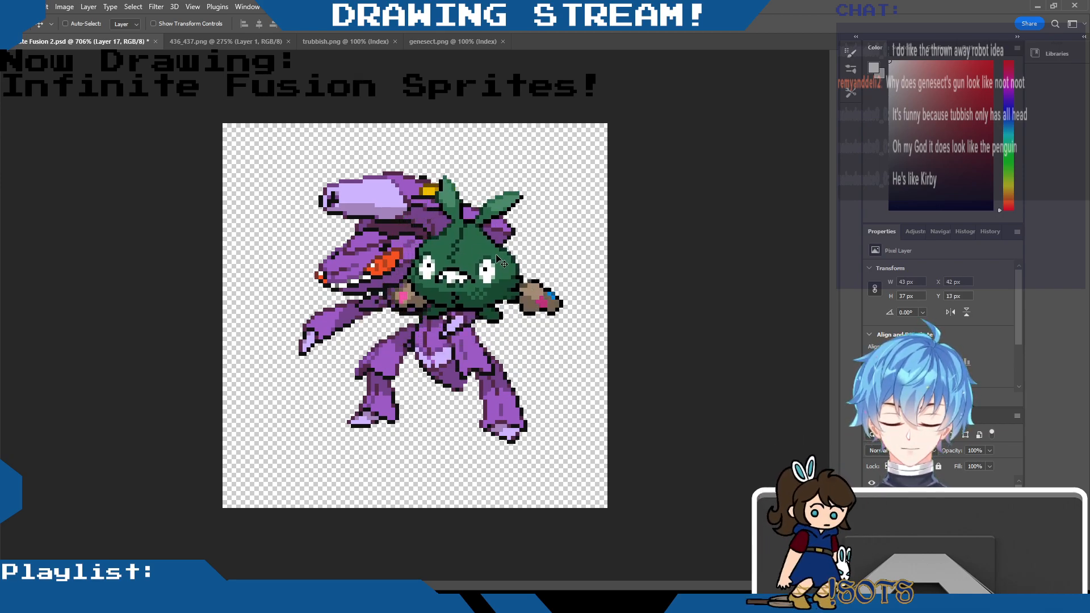
left_click_drag(501, 263, 307, 429)
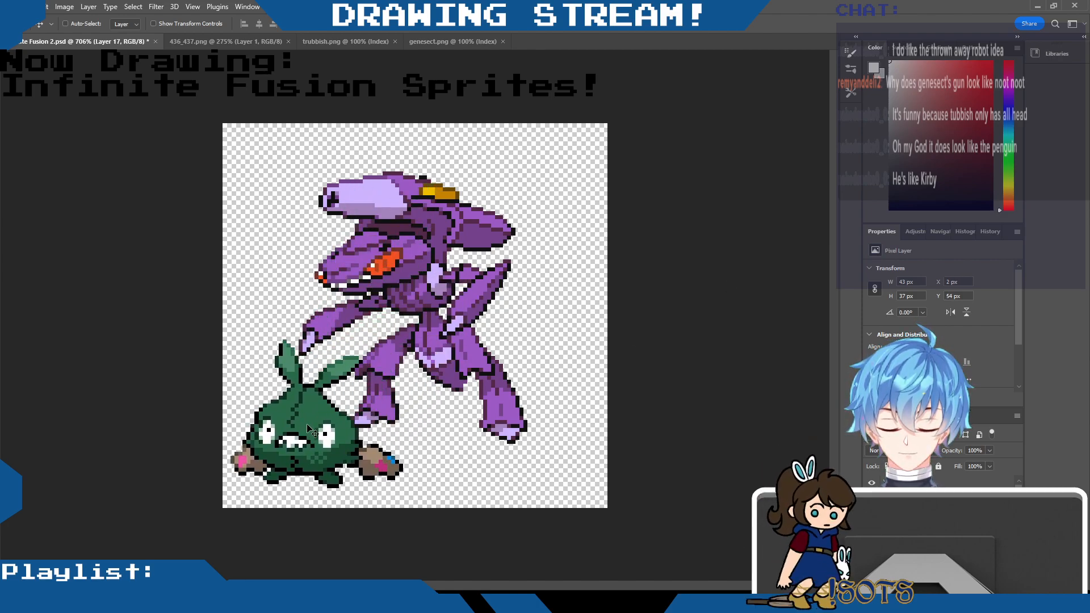
scroll(440, 237, "up", 2)
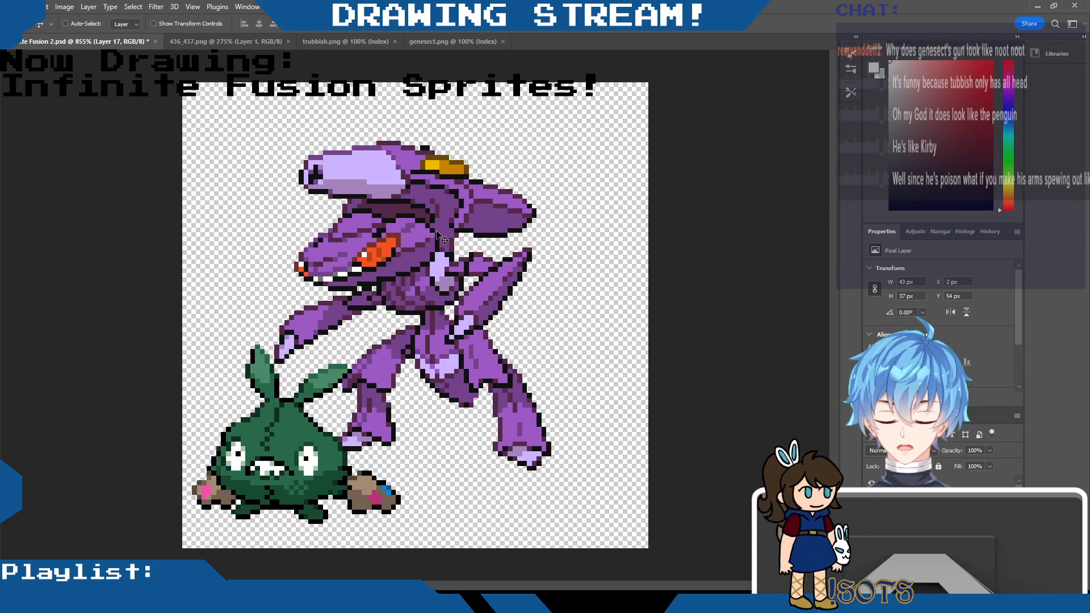
left_click_drag(436, 232, 446, 217)
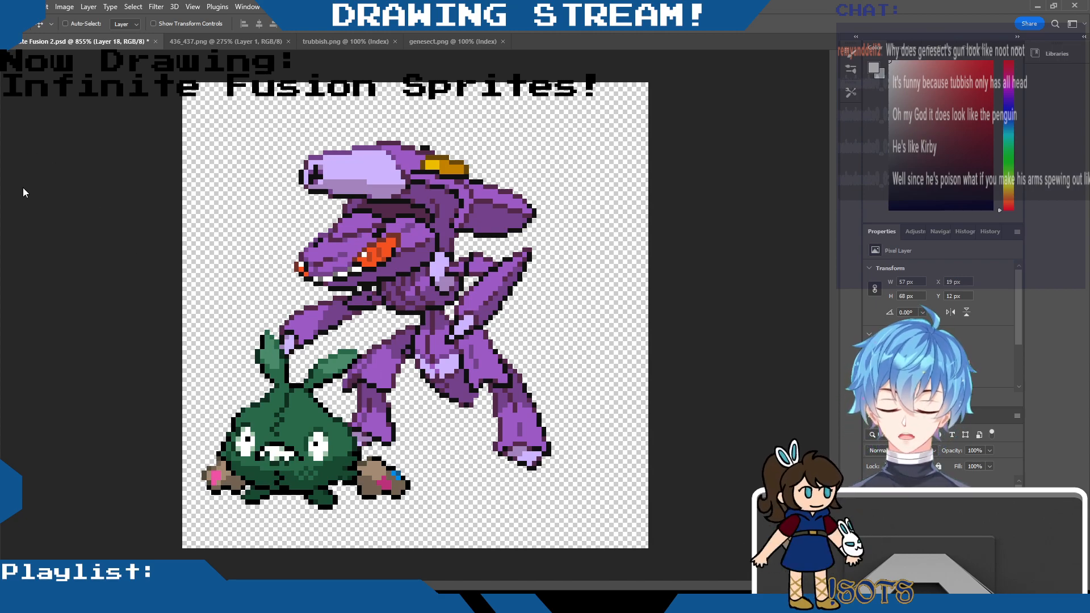
Erase Genesect's head and its front arm from the sprite pixel by pixel, keeping the back cannon, neck and chest.
key("b")
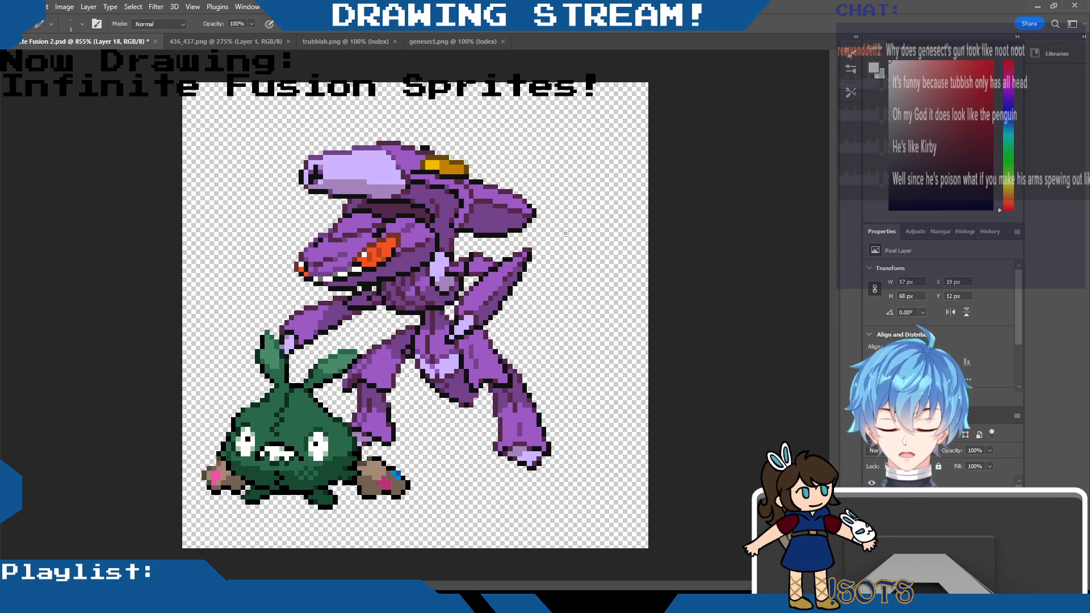
scroll(372, 216, "up", 3)
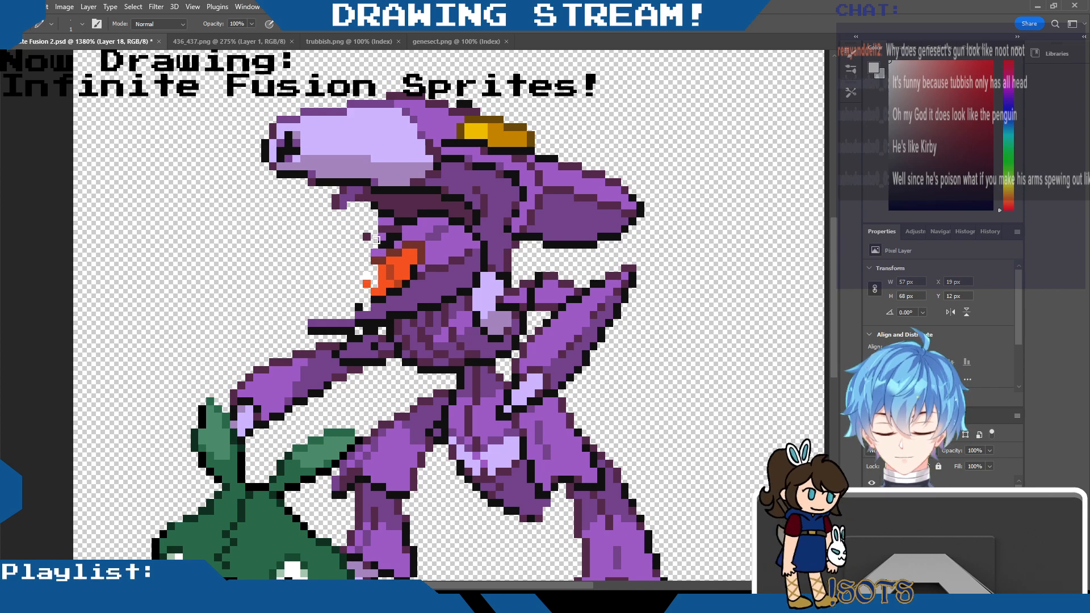
mouse_move(376, 240)
left_mouse_down()
mouse_move(418, 240)
mouse_move(415, 257)
mouse_move(395, 248)
mouse_move(375, 209)
mouse_move(418, 235)
mouse_move(402, 218)
mouse_move(474, 235)
mouse_move(484, 251)
mouse_move(430, 298)
mouse_move(345, 325)
left_mouse_up()
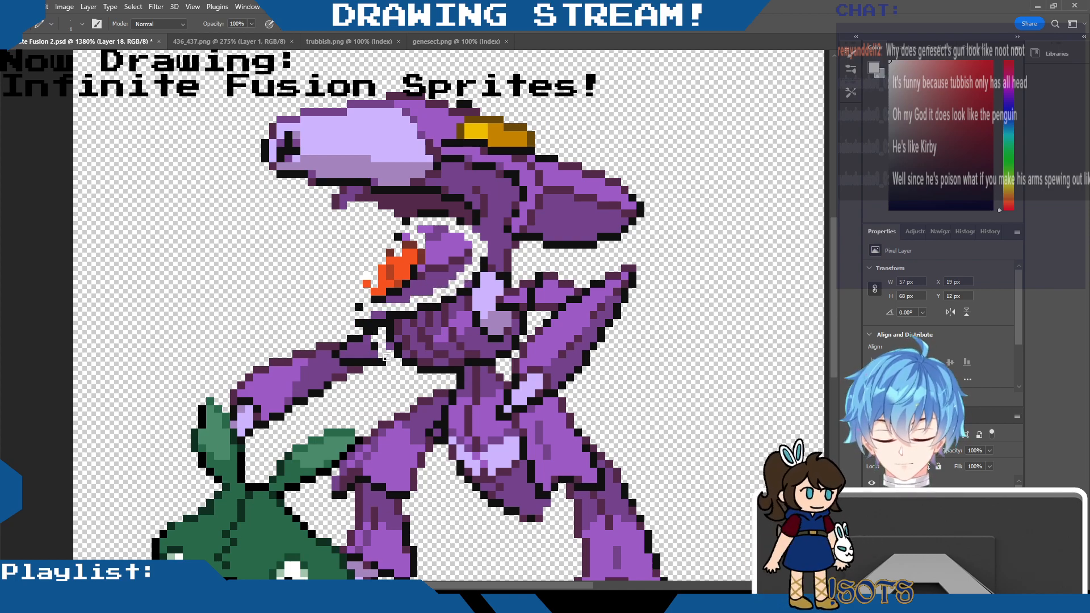
mouse_move(386, 357)
left_mouse_down()
mouse_move(359, 331)
mouse_move(382, 315)
left_mouse_up()
mouse_move(351, 340)
left_mouse_down()
mouse_move(299, 379)
mouse_move(307, 370)
left_mouse_up()
left_click(250, 432)
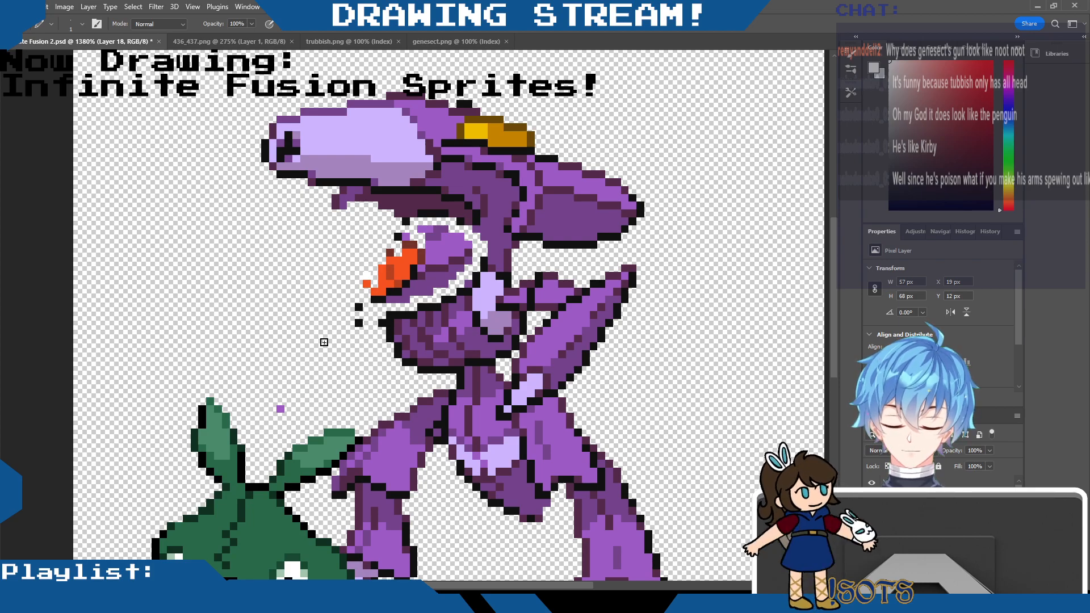
mouse_move(358, 307)
left_mouse_down()
mouse_move(381, 324)
mouse_move(351, 297)
mouse_move(322, 349)
mouse_move(361, 300)
mouse_move(378, 307)
mouse_move(370, 294)
mouse_move(402, 244)
mouse_move(465, 251)
left_mouse_up()
left_click(381, 324)
mouse_move(465, 250)
left_mouse_down()
mouse_move(424, 257)
mouse_move(195, 195)
mouse_move(452, 56)
mouse_move(615, 97)
mouse_move(703, 172)
mouse_move(675, 223)
mouse_move(631, 251)
mouse_move(516, 262)
left_mouse_up()
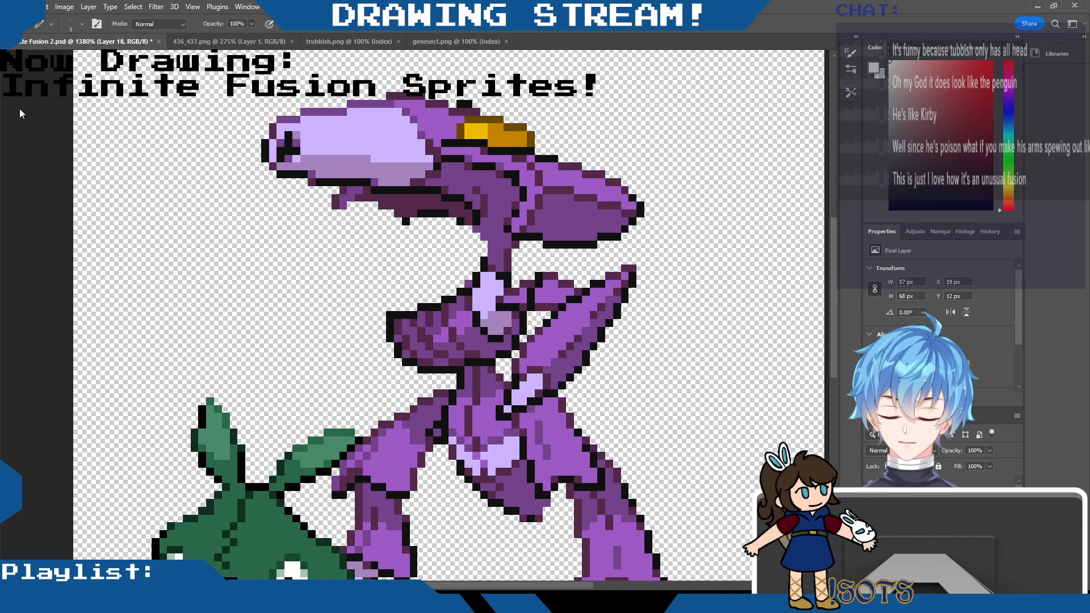
Select Genesect's back cannon freehand, separate it from the body and place it at the canvas's upper right.
left_click(20, 108)
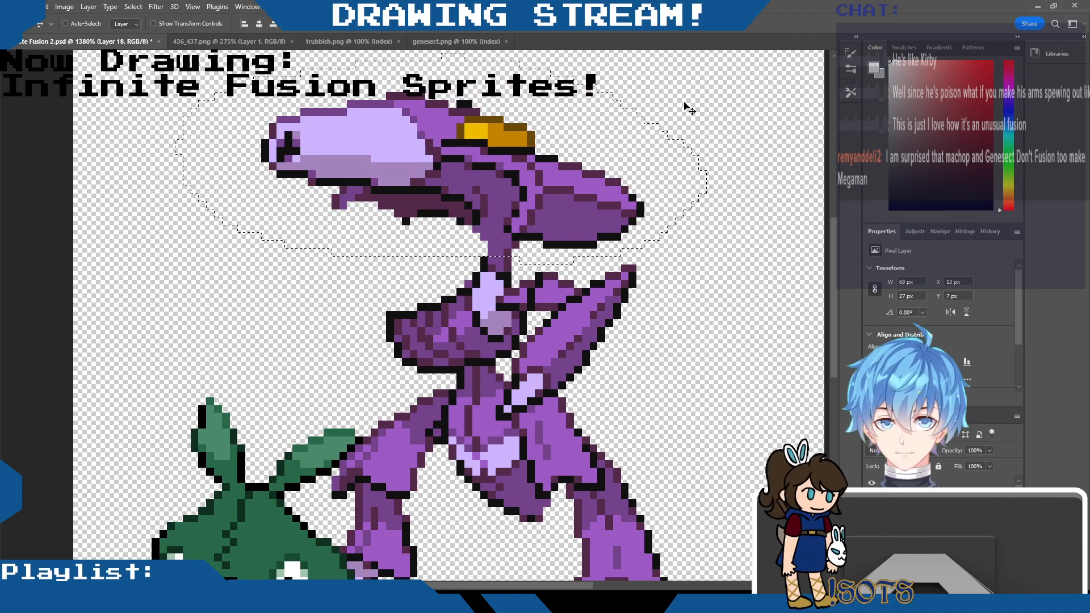
key("v")
key("ctrl+x")
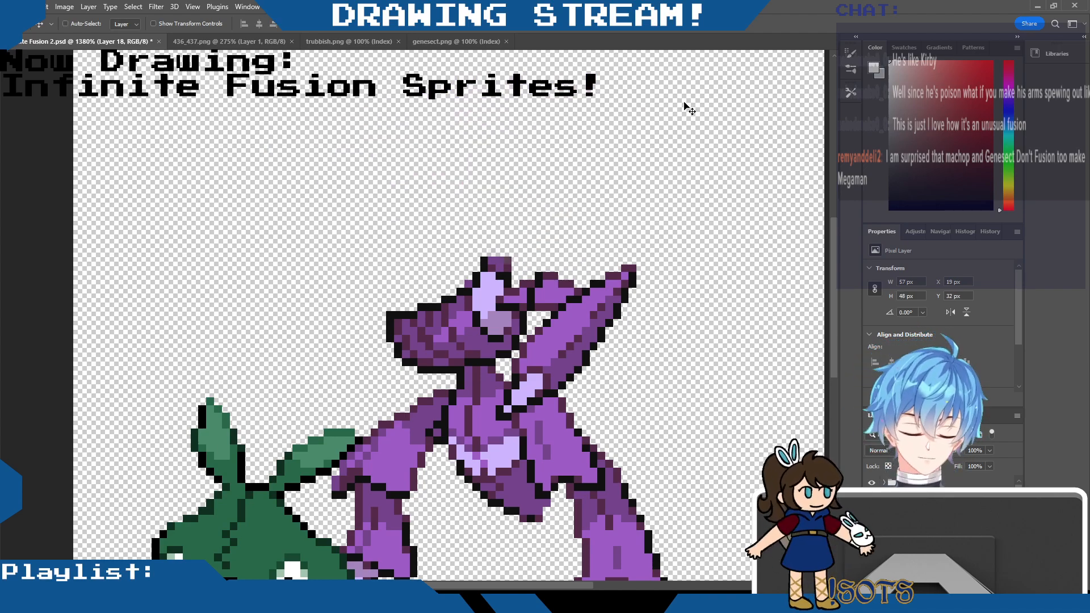
key("ctrl+z")
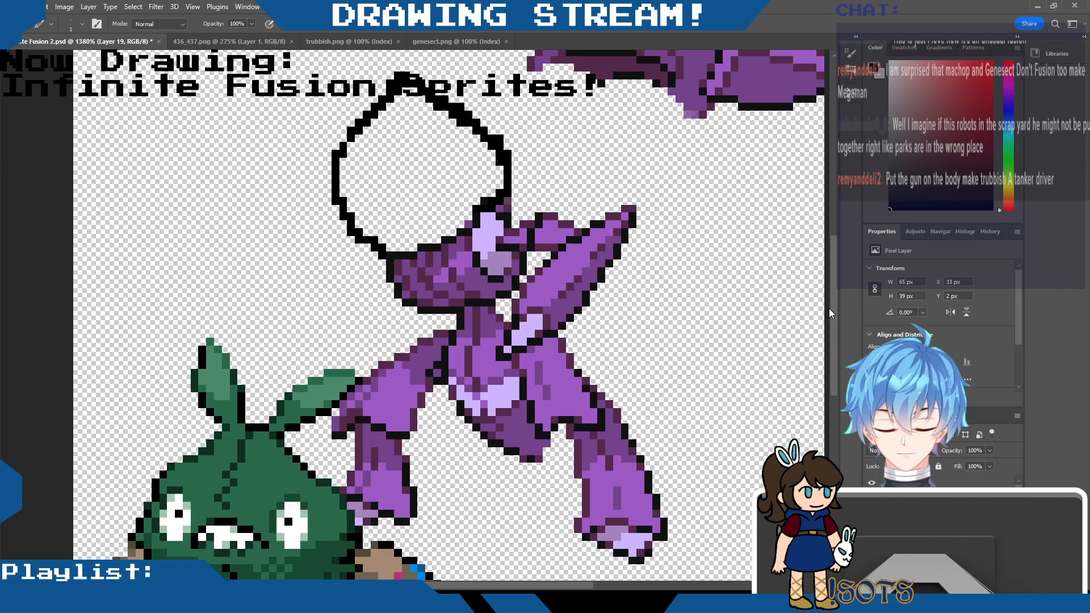
Draw a black Trubbish-style head outline with two white eyes, a frowning mouth and two long ears above Genesect's chest.
left_click_drag(828, 308, 828, 307)
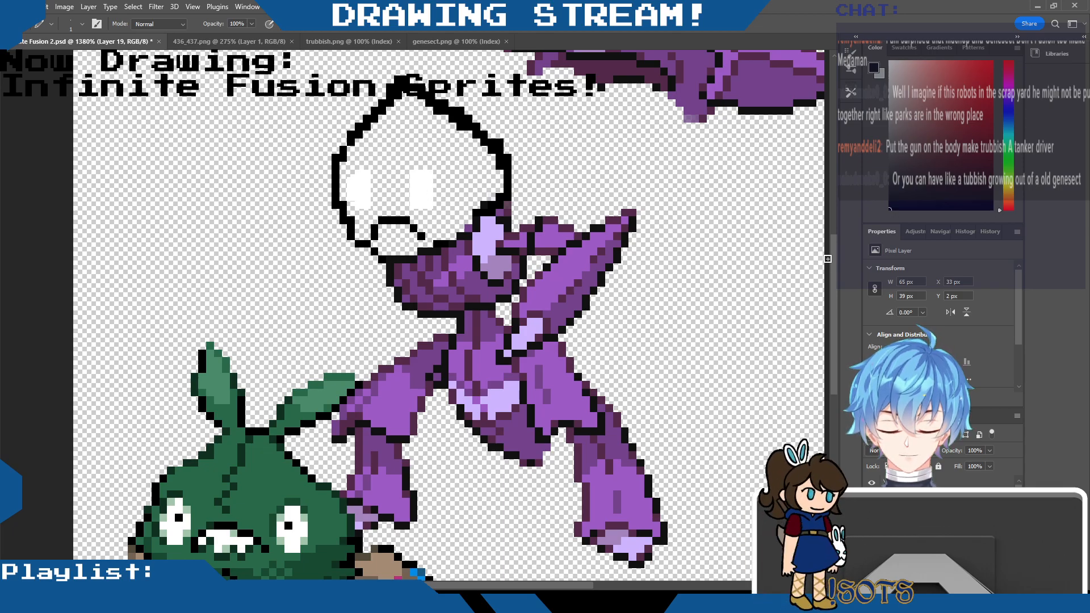
scroll(837, 244, "up", 3)
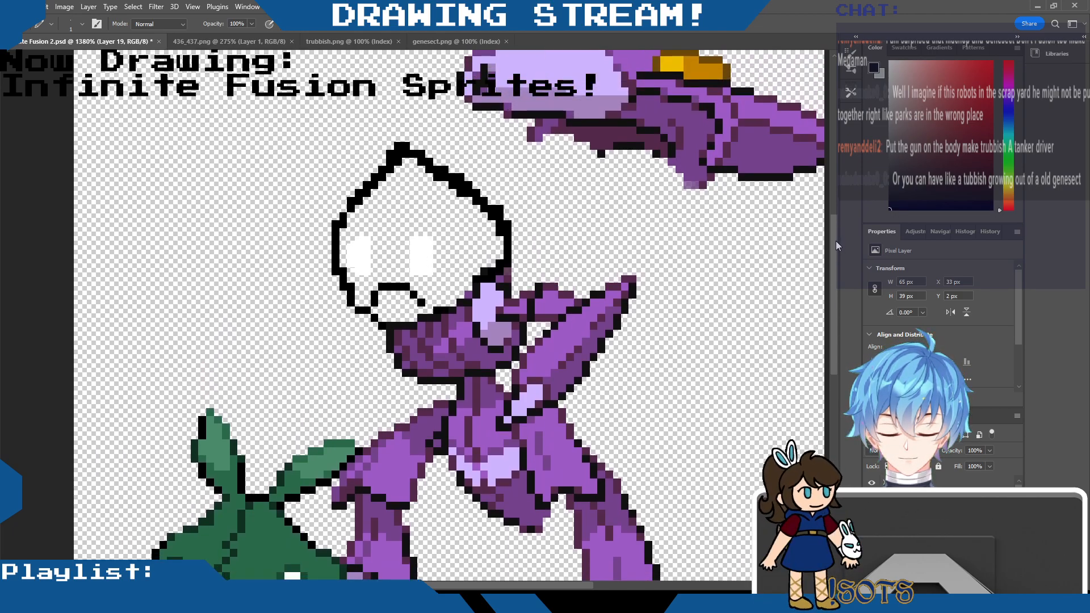
left_click_drag(836, 240, 833, 253)
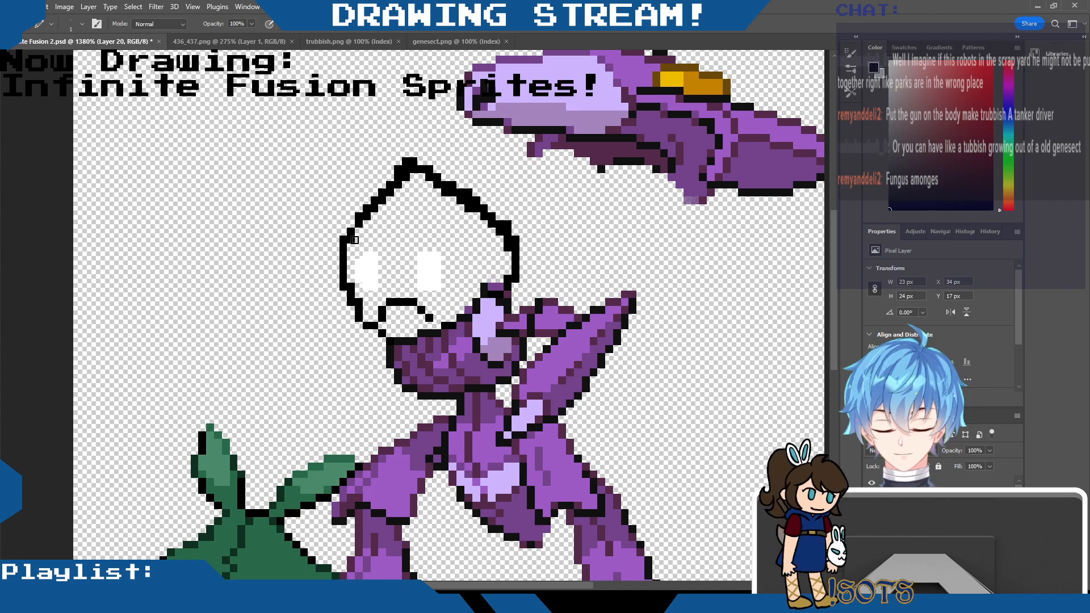
left_click_drag(354, 239, 423, 165)
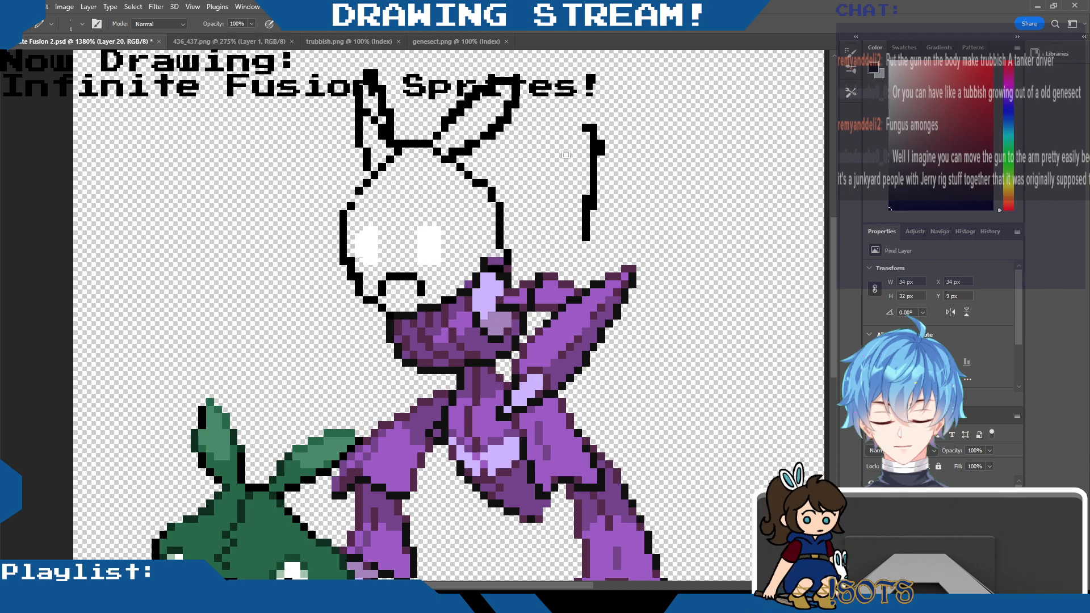
Erase Genesect's raised rear arm, and thin the black outlines of the new head's ears.
left_click_drag(585, 124, 588, 222)
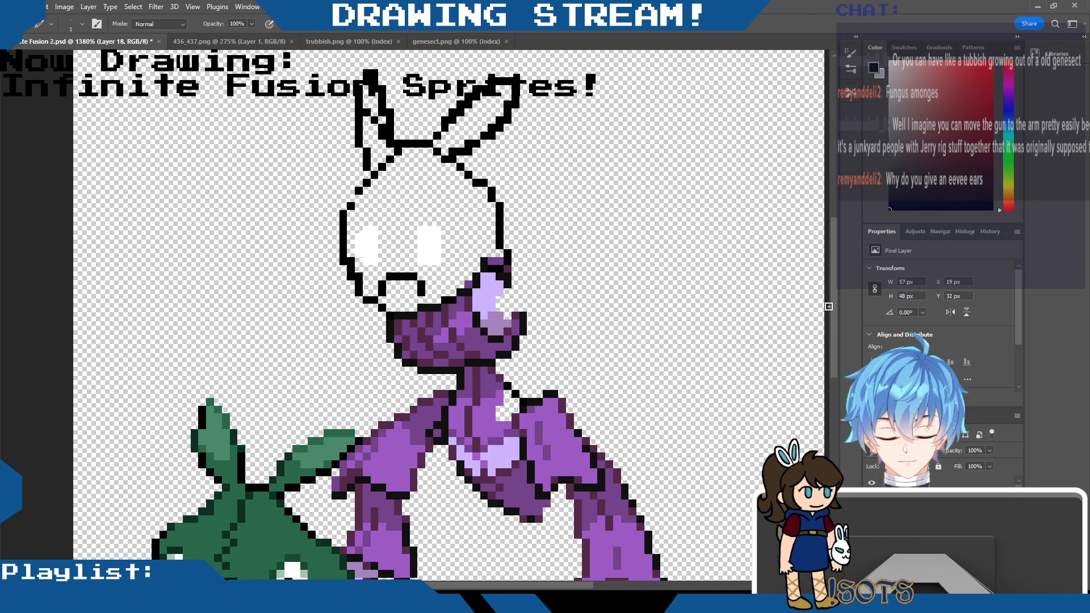
mouse_move(830, 306)
left_mouse_down()
mouse_move(828, 351)
mouse_move(837, 301)
left_mouse_up()
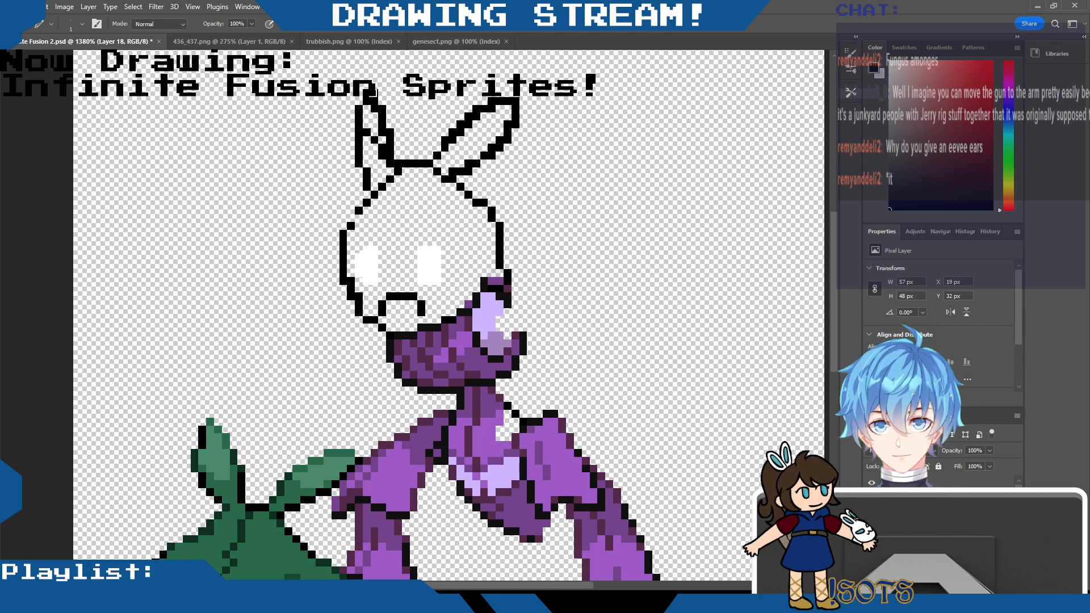
left_click(925, 523)
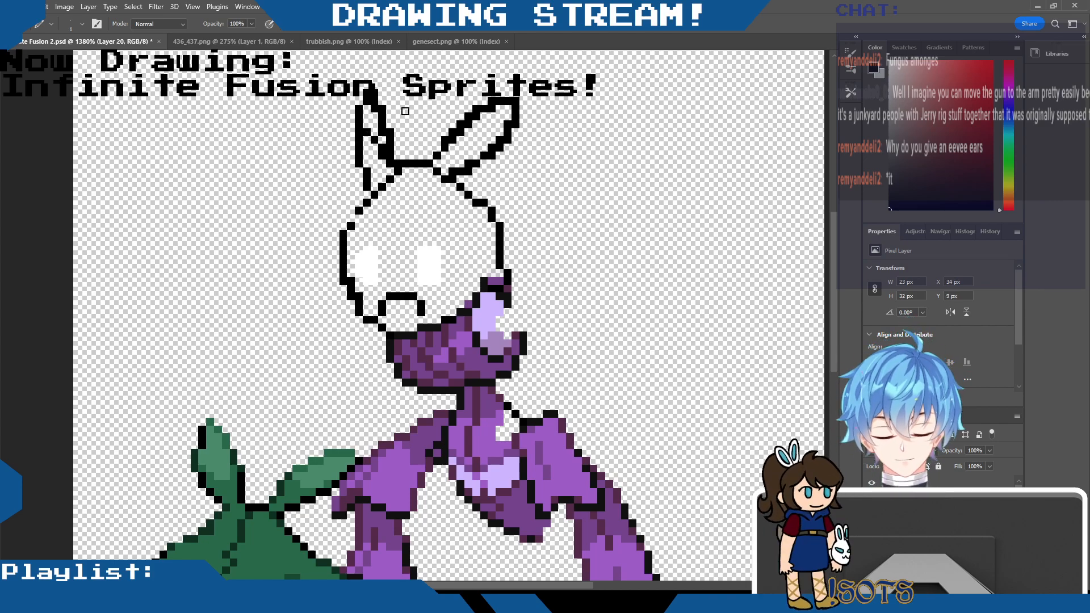
key("ctrl+z")
Close the gap in the chest's black outline and fill its missing pixels with light purple sampled from the chest plate.
left_click_drag(514, 312, 514, 331)
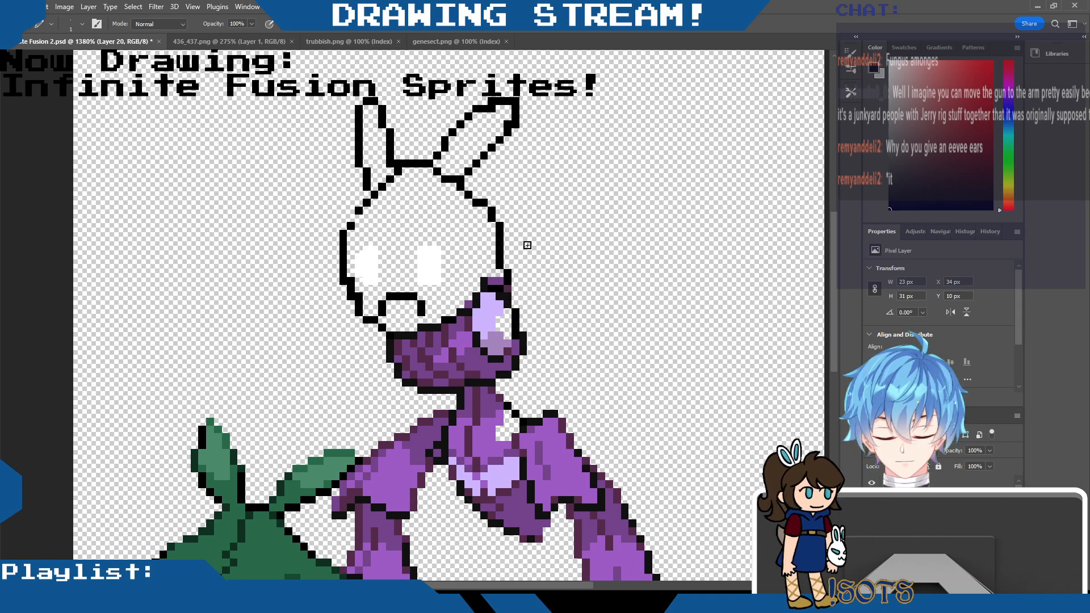
key("i")
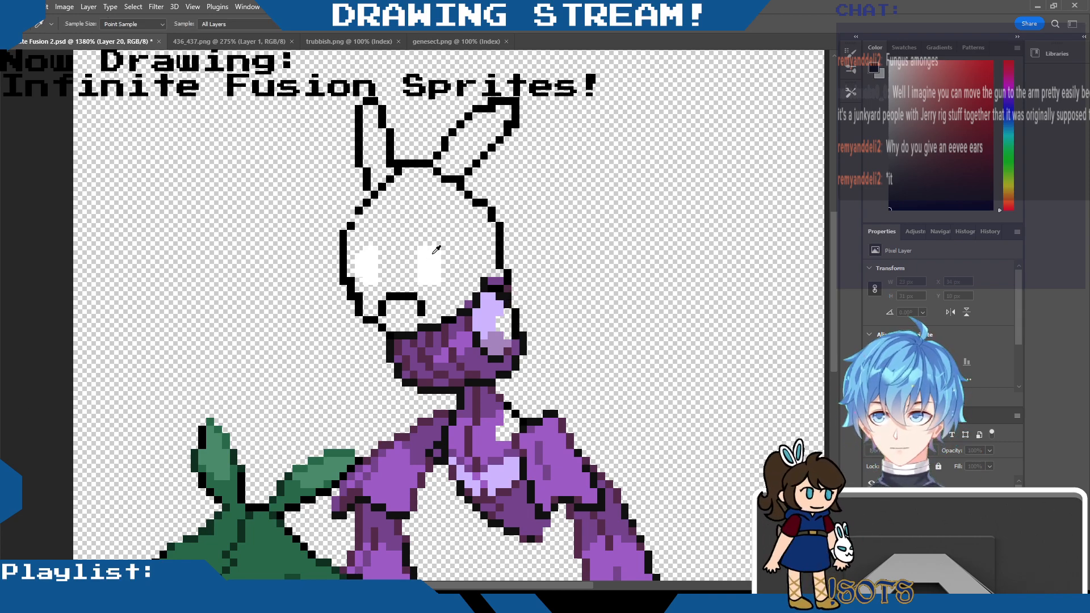
left_click(484, 315, "alt")
left_click_drag(507, 313, 507, 336)
mouse_move(833, 250)
left_mouse_down()
mouse_move(824, 277)
mouse_move(823, 251)
left_mouse_up()
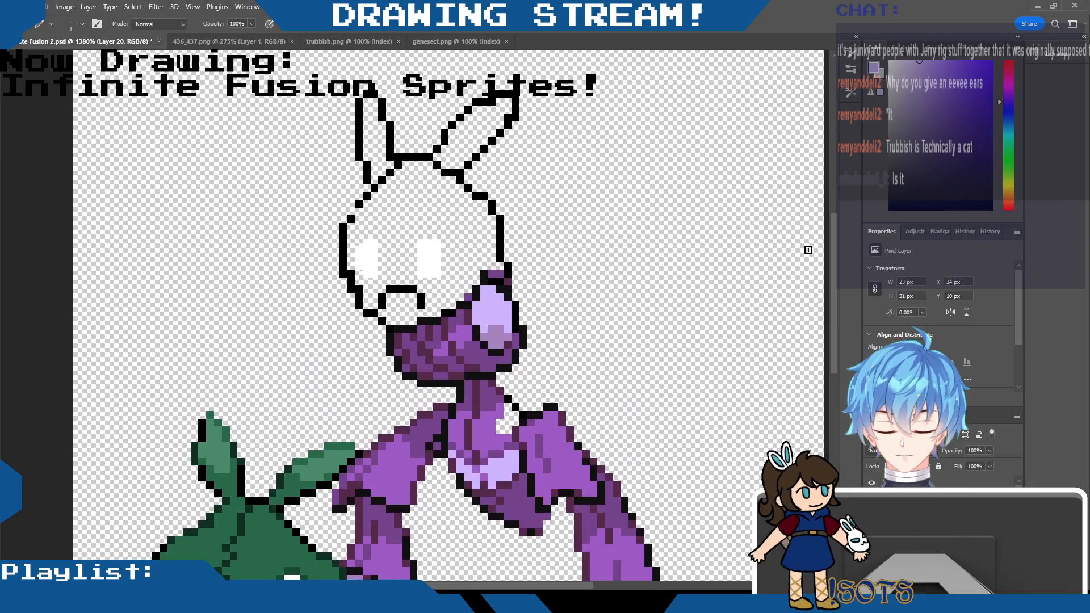
Try shading the head's right eye with a pale lilac, and undo back through the latest eye and right ear edits.
mouse_move(428, 245)
left_mouse_down()
mouse_move(352, 273)
mouse_move(361, 290)
mouse_move(441, 248)
mouse_move(436, 274)
left_mouse_up()
left_click(893, 61)
left_click_drag(444, 274, 444, 242)
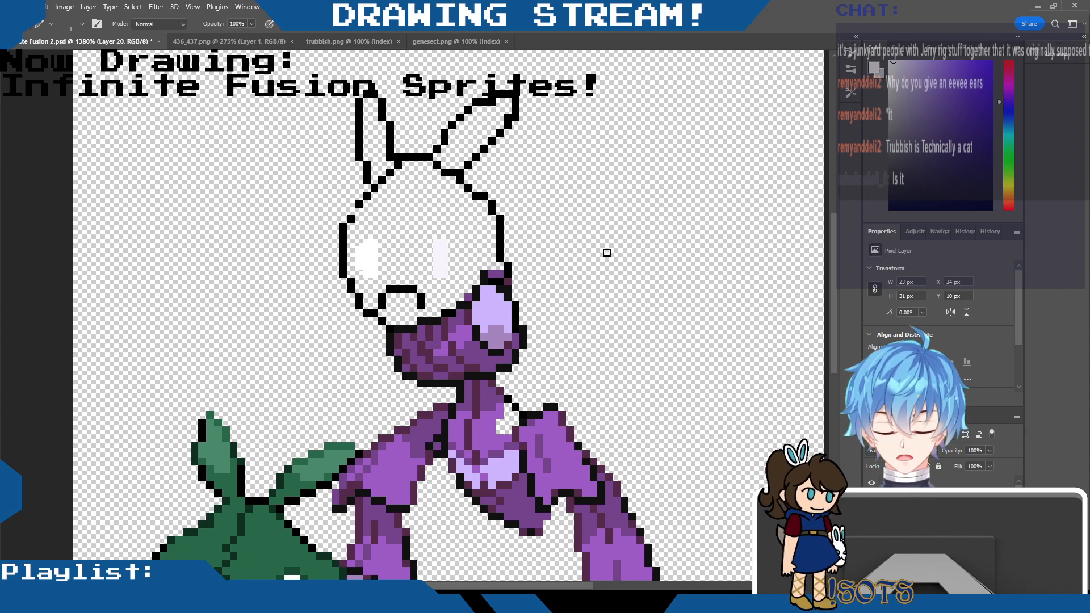
key("ctrl+z")
key("ctrl+z")
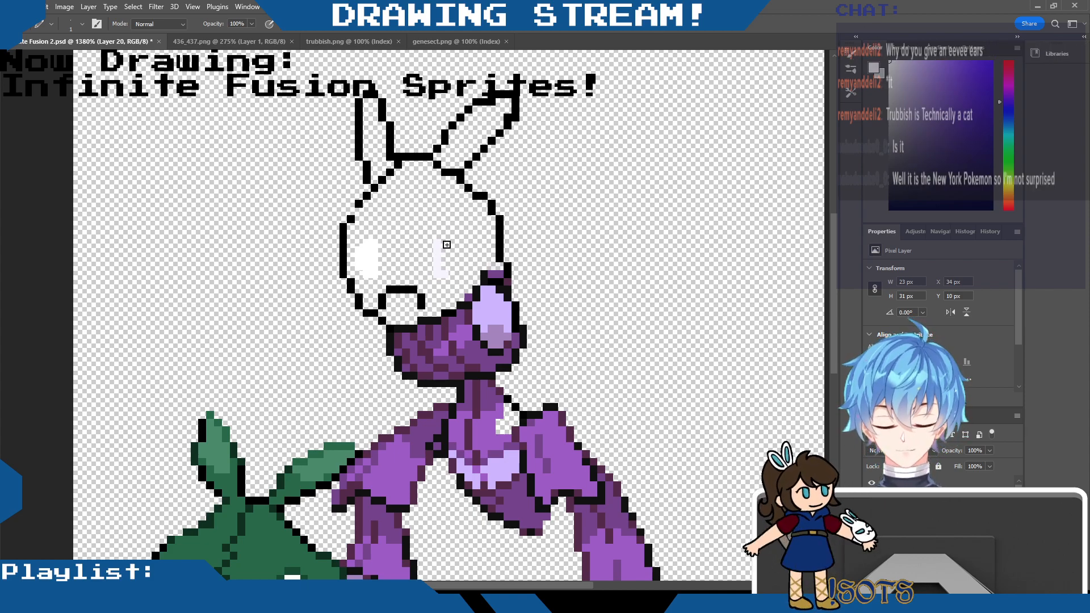
key("ctrl+z")
key("ctrl+z")
key("ctrl+z")
key("ctrl+z")
Redraw the right ear's upper outline in black sampled from the head, and add jagged tooth shapes to the mouth.
left_click(430, 156, "alt")
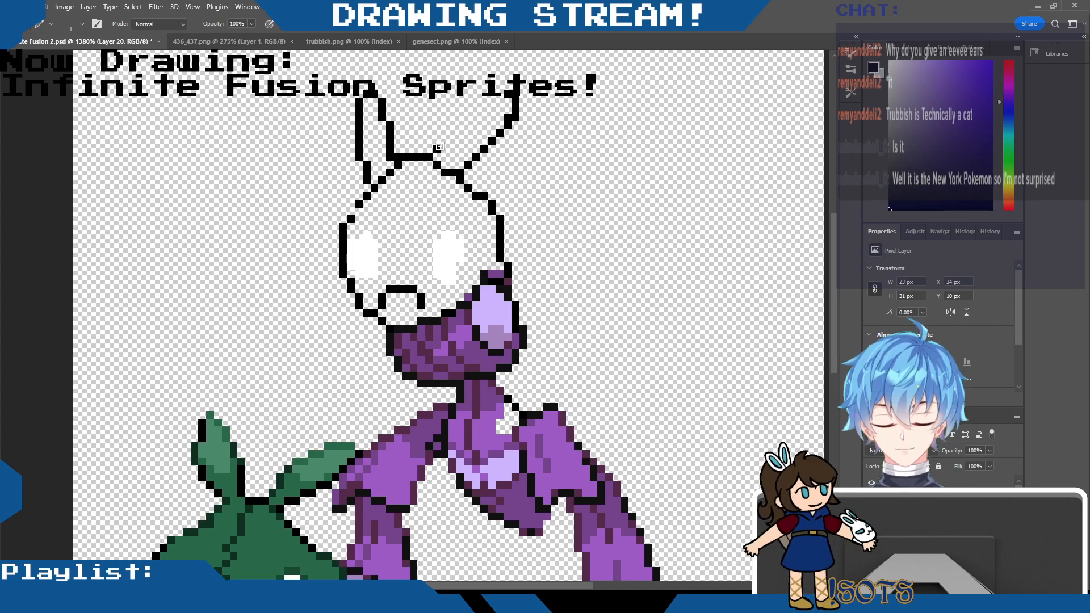
mouse_move(437, 150)
left_mouse_down()
mouse_move(484, 104)
mouse_move(508, 95)
left_mouse_up()
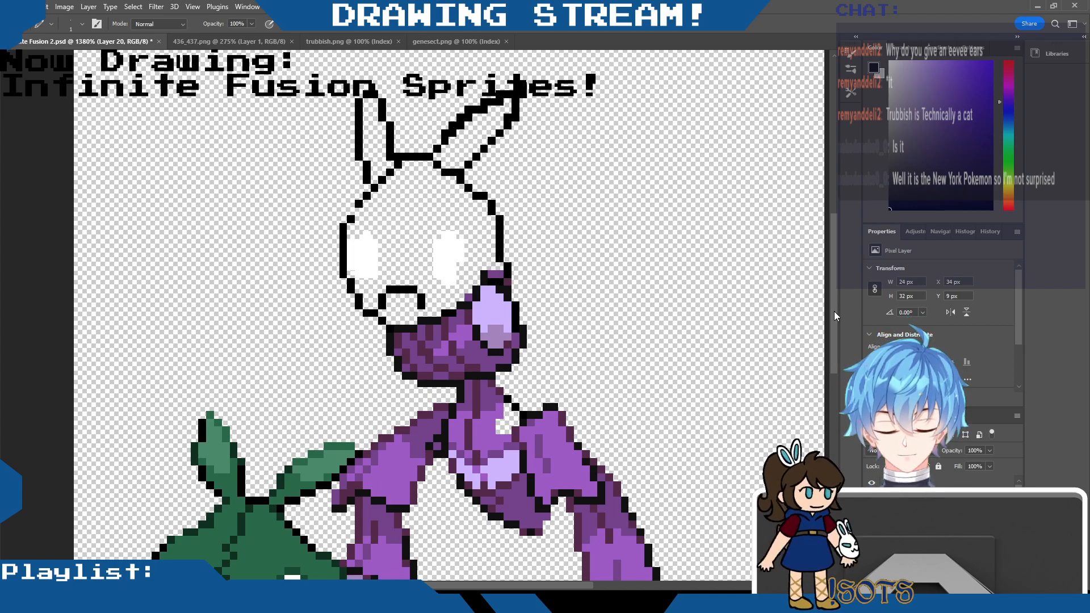
scroll(829, 313, "down", 2)
scroll(829, 314, "down", 1)
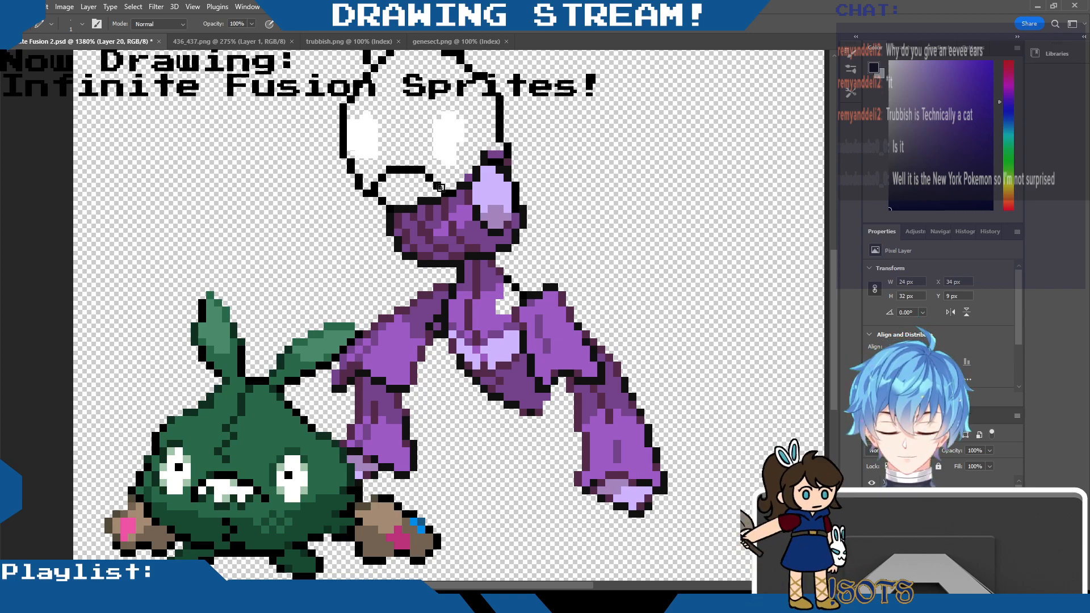
left_click_drag(390, 185, 421, 179)
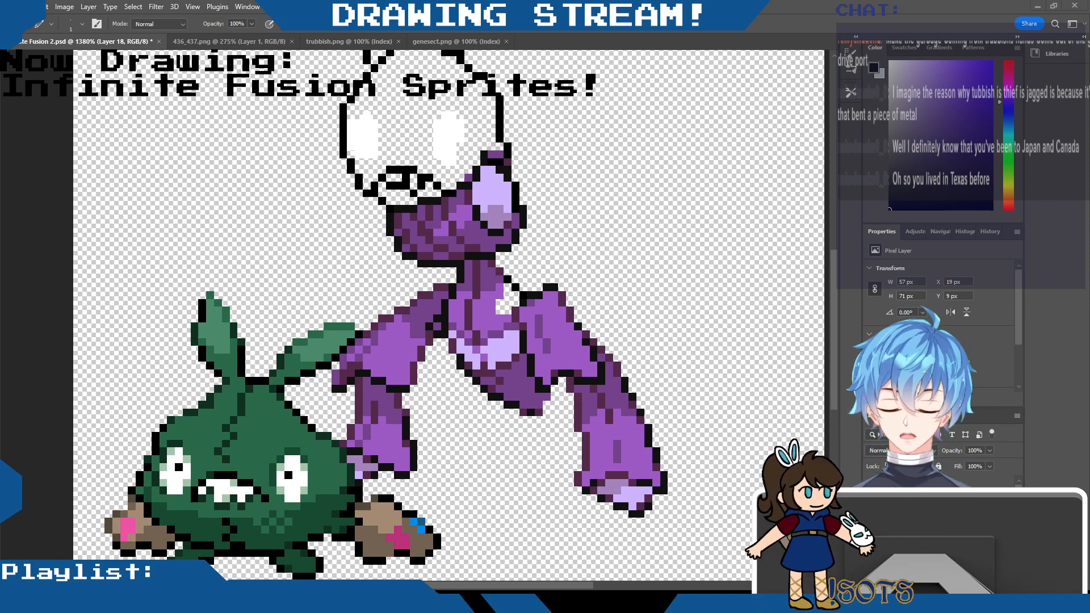
scroll(824, 304, "up", 3)
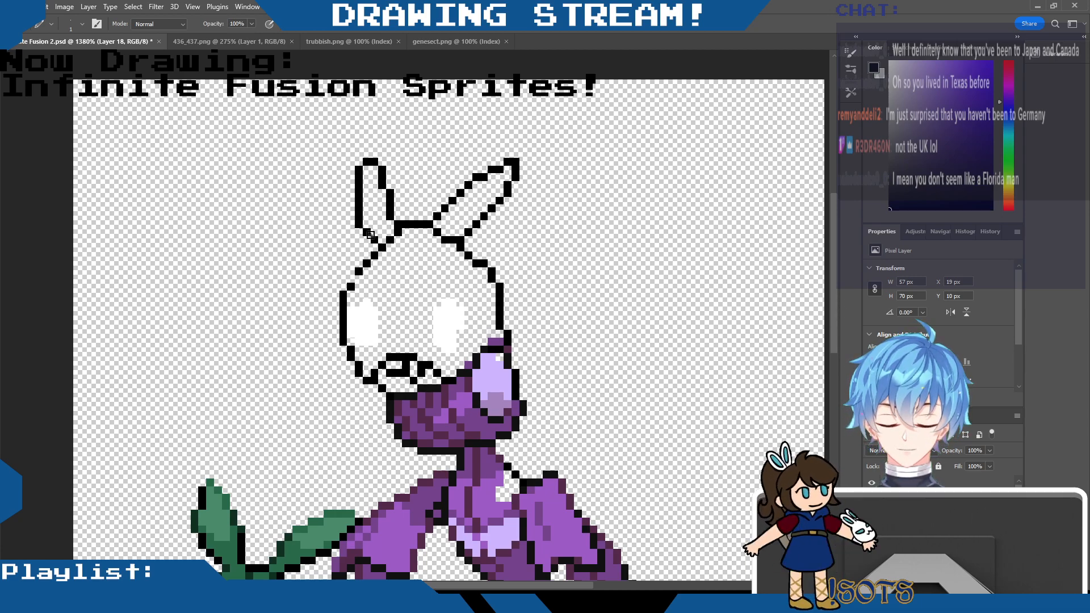
Outline two long drooping black arms from the chest toward the feet, and erase stray pixels along the right arm and chest plate.
scroll(441, 221, "down", 4)
left_click_drag(692, 372, 700, 459)
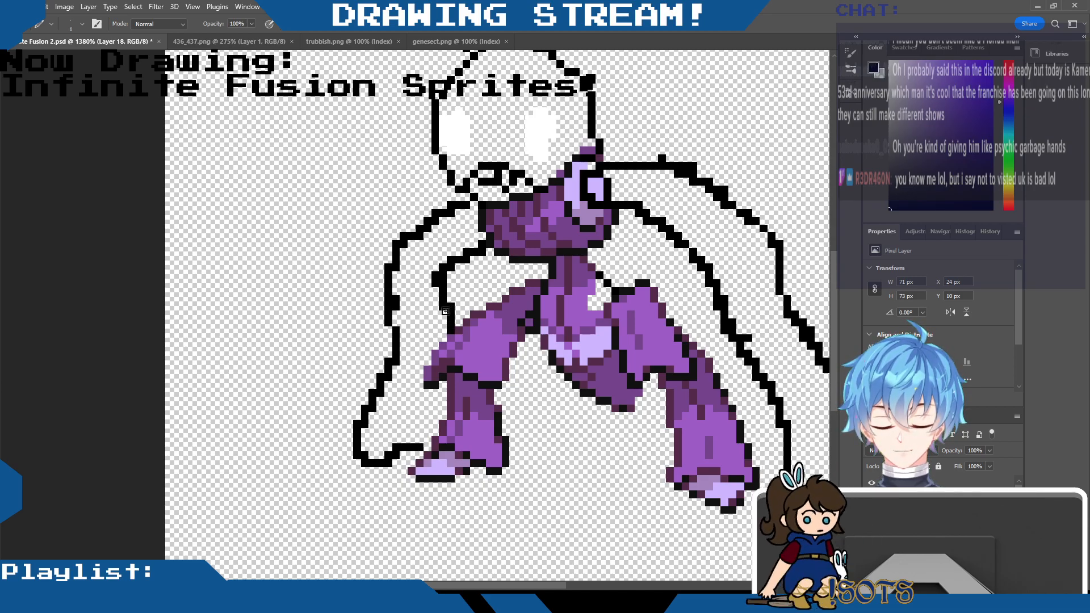
scroll(632, 497, "right", 2)
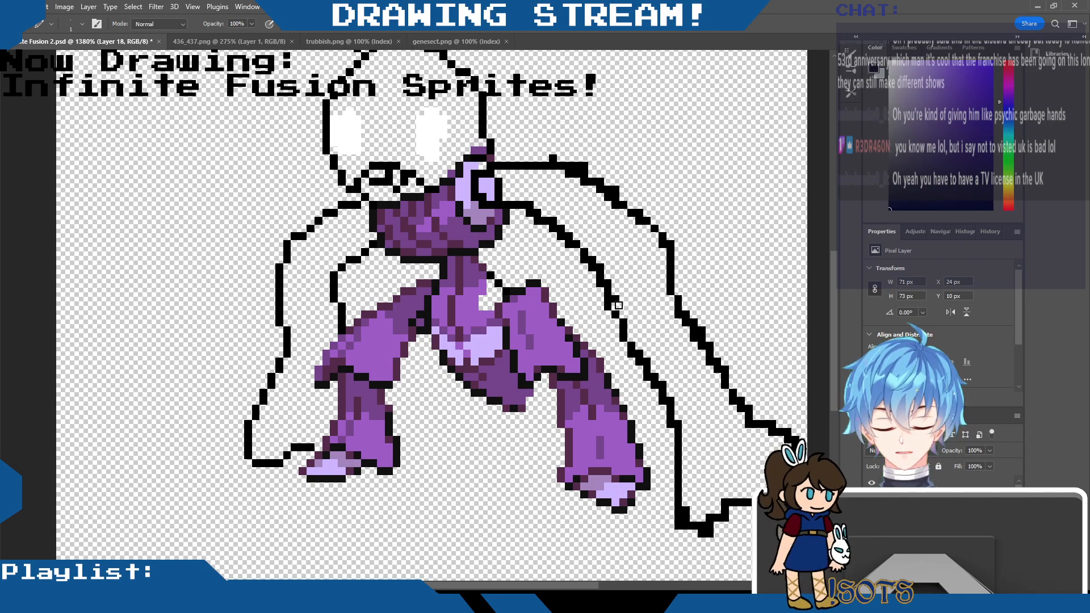
left_click(553, 159)
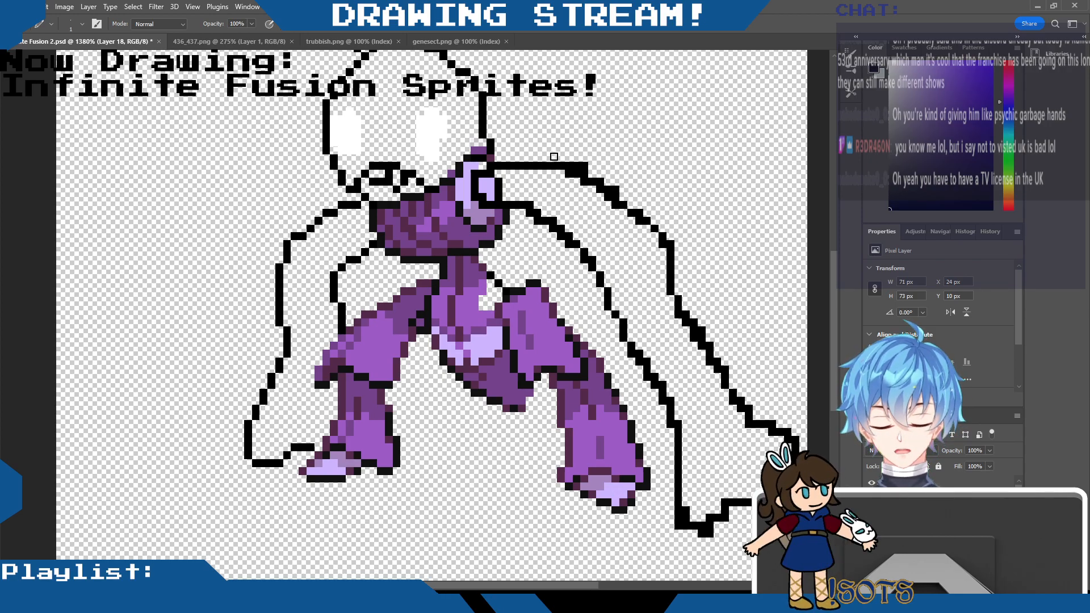
left_click_drag(569, 165, 584, 174)
left_click(615, 189)
left_click_drag(498, 197, 482, 168)
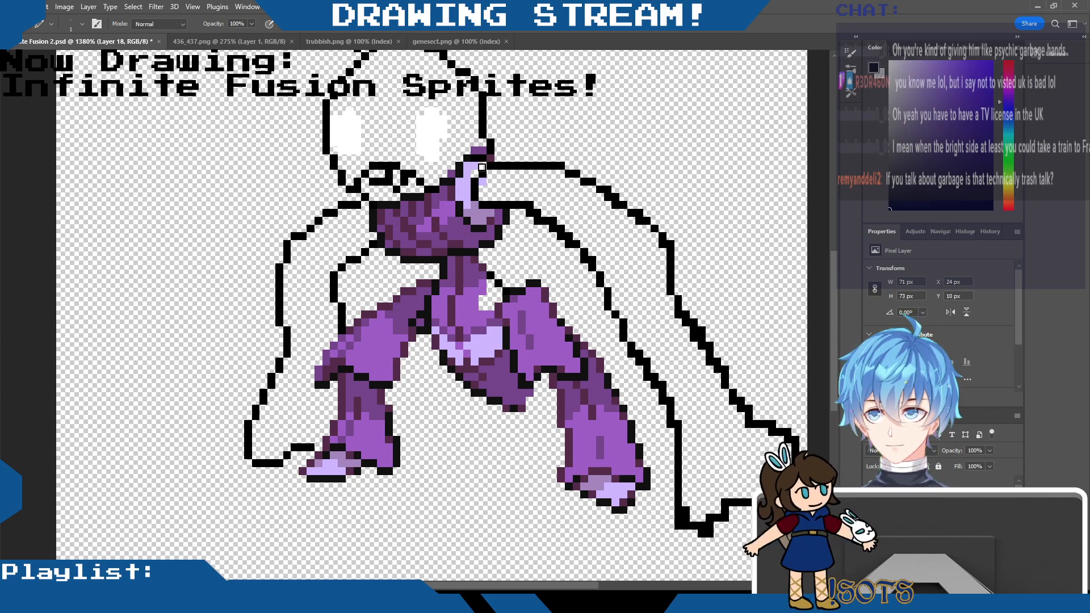
Replace the right white eye with a black-outlined round eye with pointed edges, and add a black pupil to the left eye.
scroll(320, 270, "up", 3)
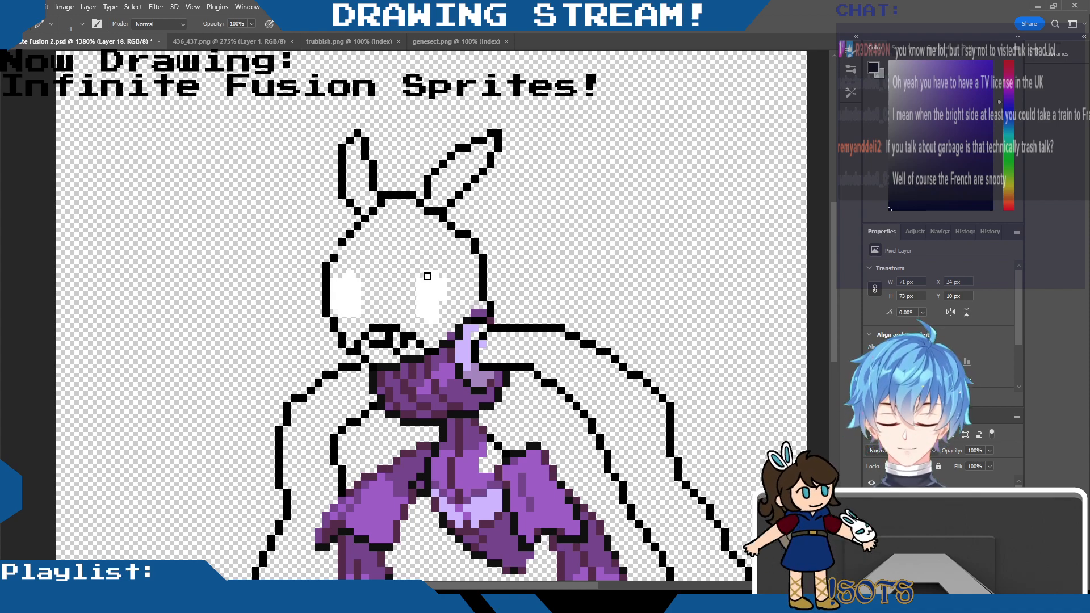
left_click_drag(425, 279, 438, 309)
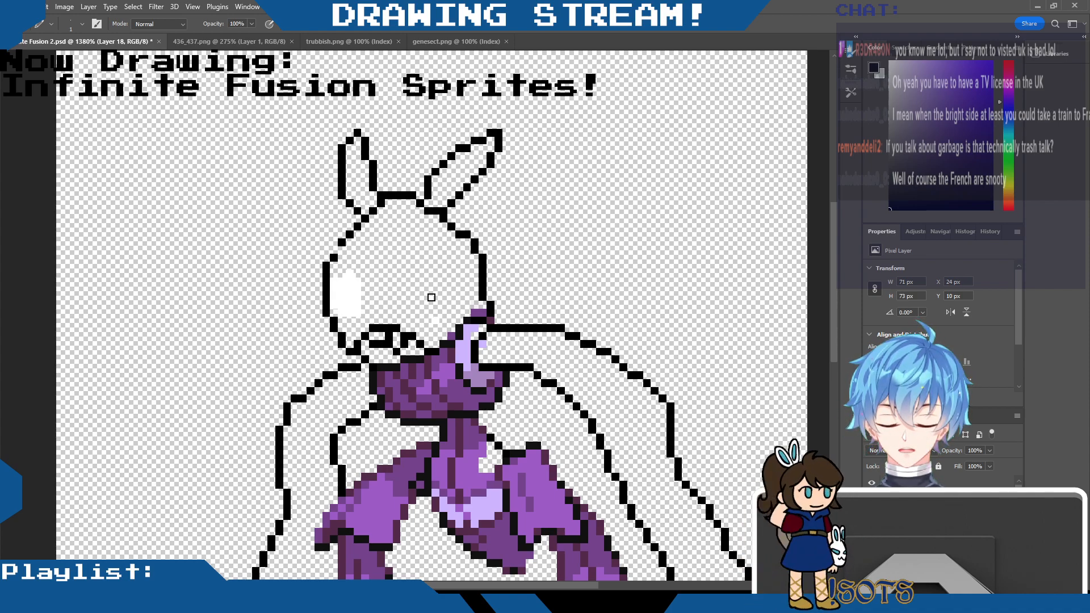
key("ctrl+z")
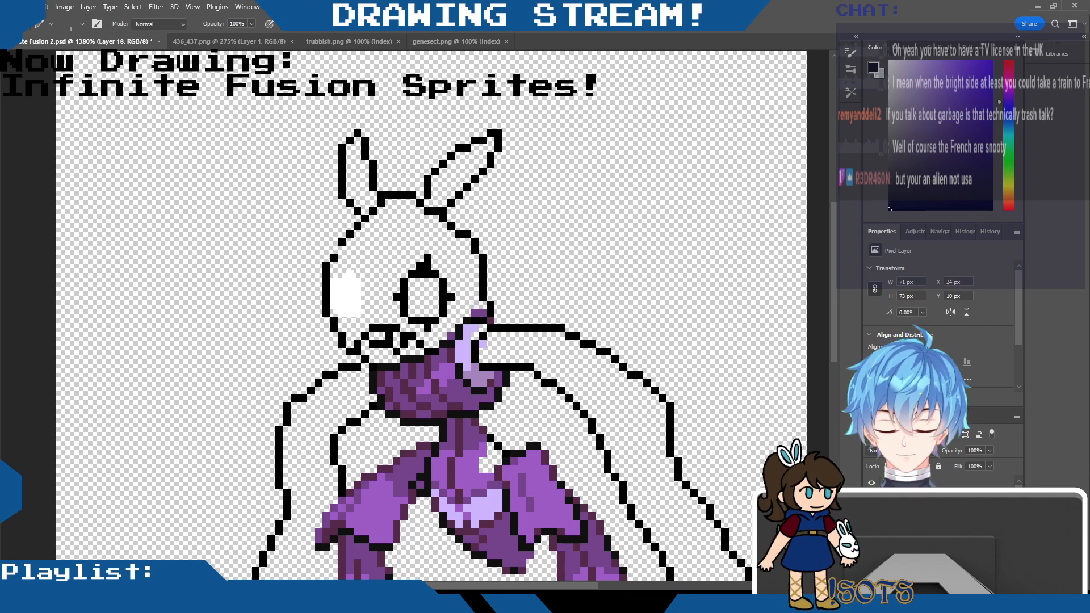
left_click_drag(835, 289, 831, 329)
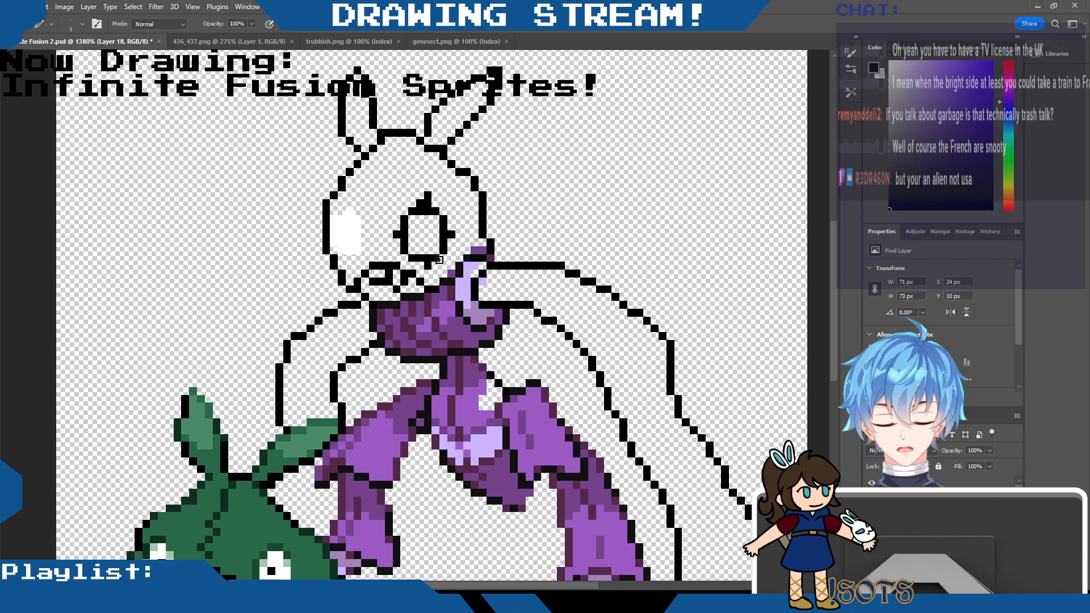
left_click(343, 234)
left_click(350, 234)
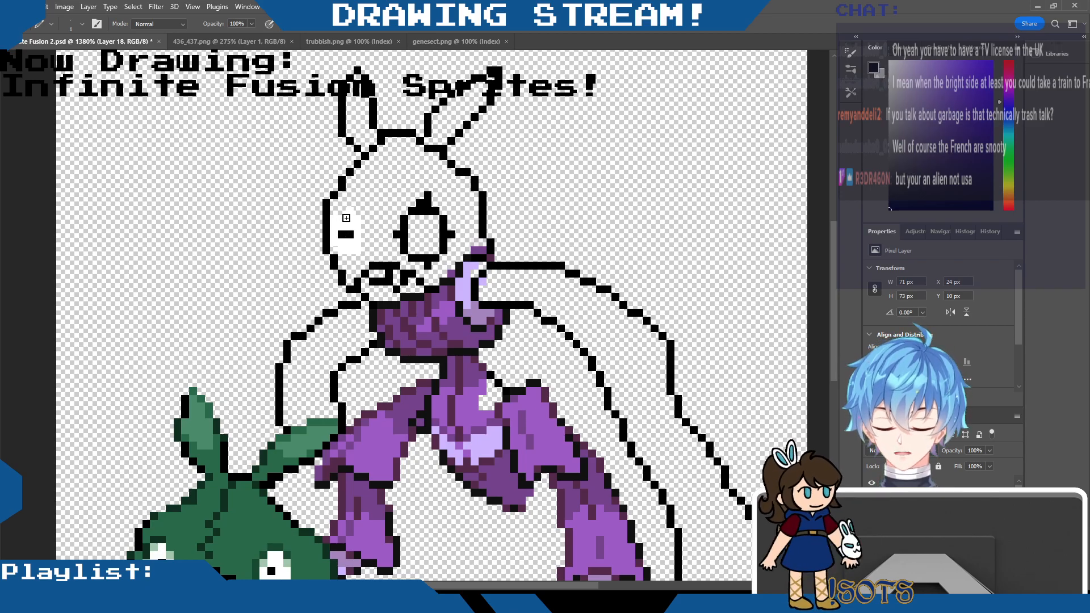
key("ctrl+z")
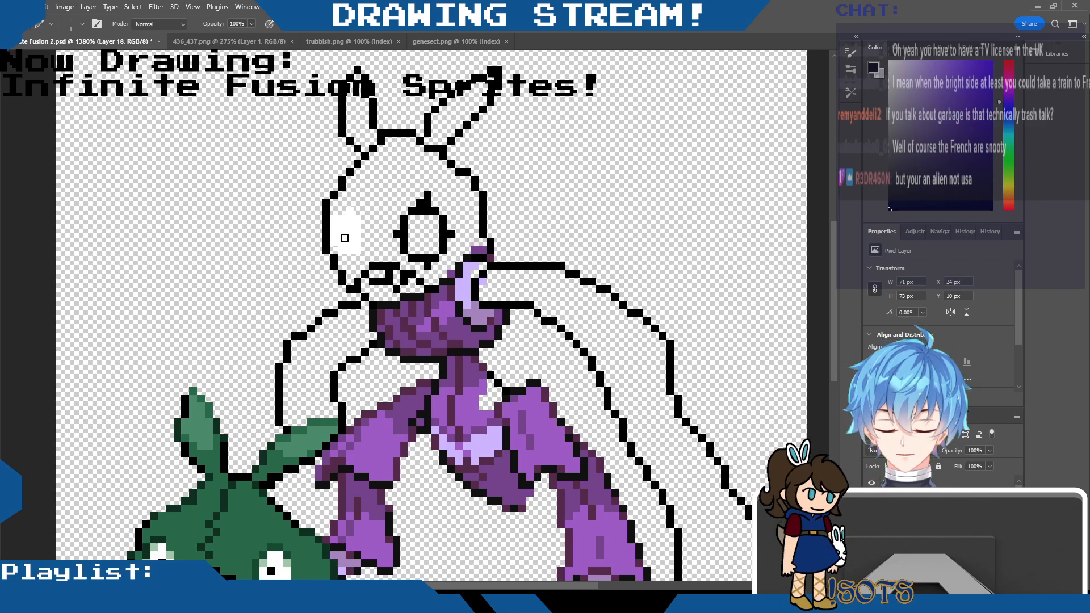
left_click(348, 234)
Try a triangular black spike on the upper edge of the right arm.
scroll(583, 269, "down", 1)
mouse_move(577, 269)
left_mouse_down()
mouse_move(635, 208)
mouse_move(642, 224)
mouse_move(610, 295)
left_mouse_up()
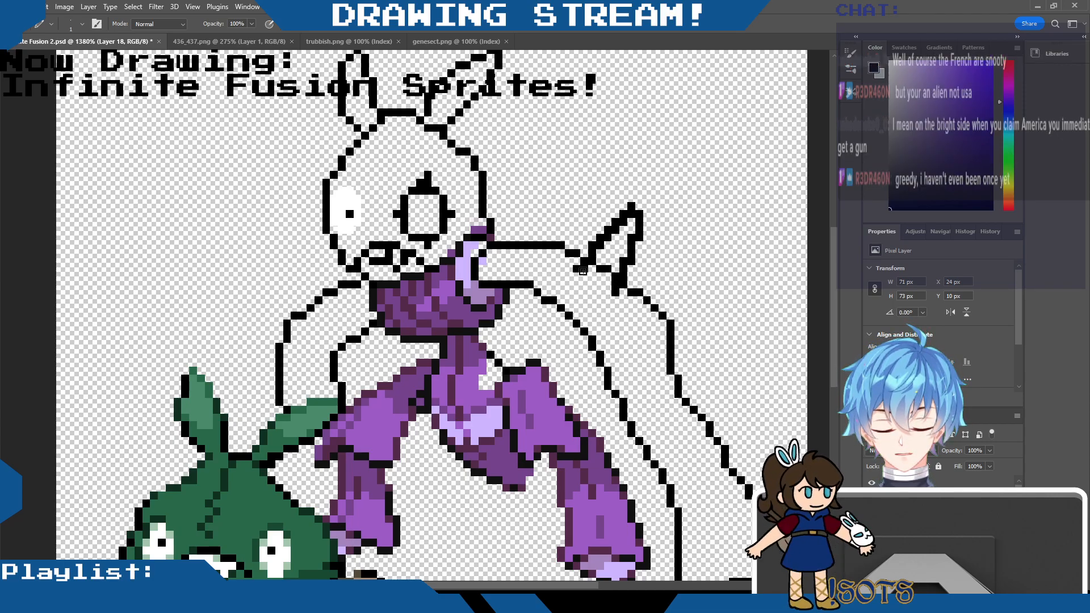
key("ctrl+z")
scroll(833, 244, "up", 2)
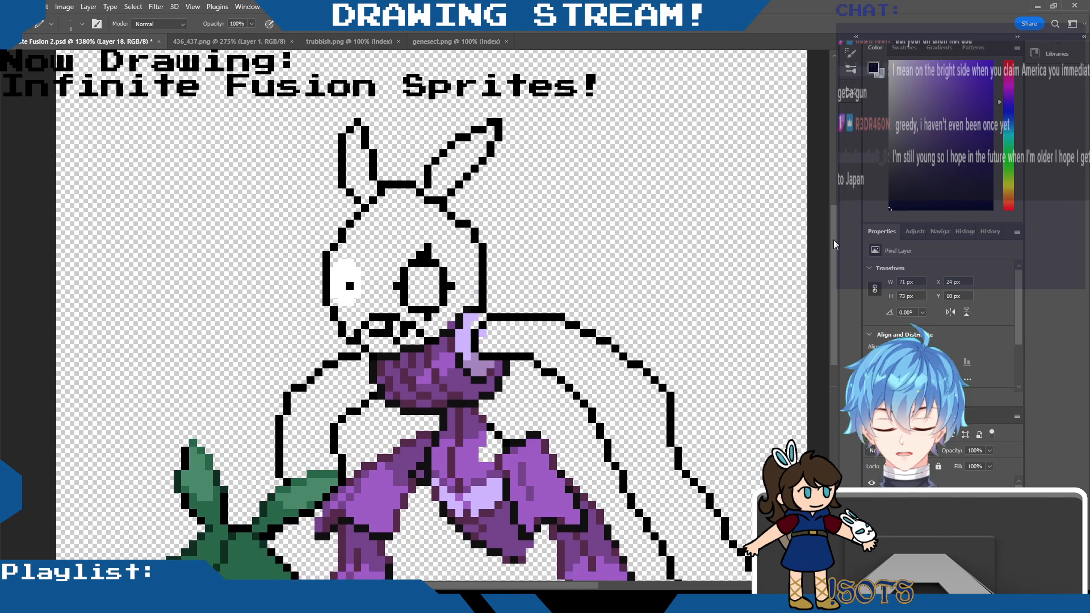
Draw junk shapes on the right arm: an upright tube, a box on the inner edge and a small square on the outer edge.
mouse_move(833, 240)
left_mouse_down()
mouse_move(820, 296)
mouse_move(822, 268)
mouse_move(822, 278)
left_mouse_up()
left_click_drag(671, 268, 656, 237)
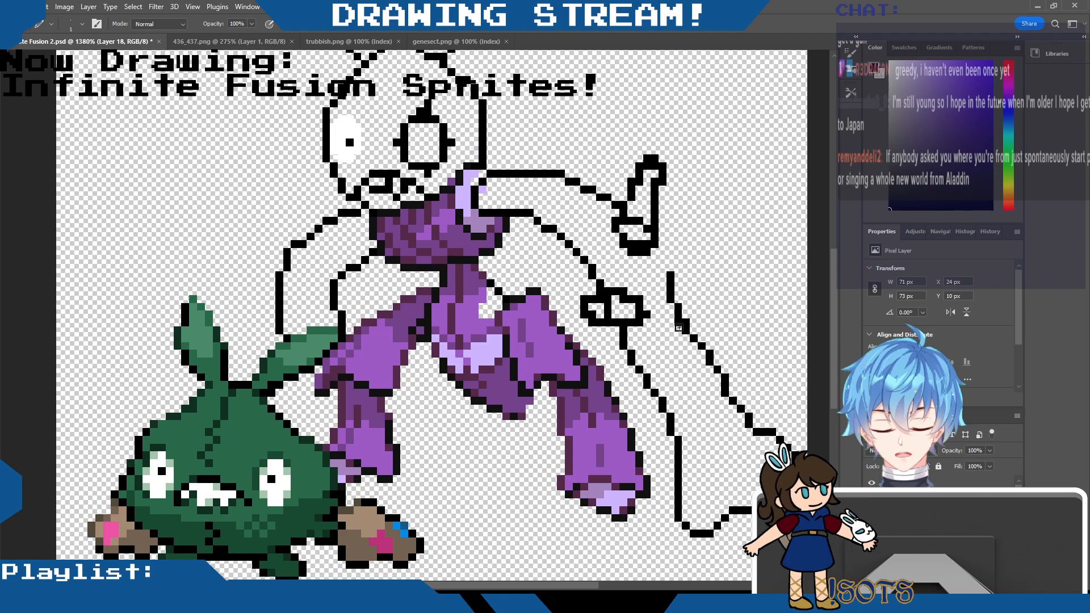
mouse_move(679, 328)
left_mouse_down()
mouse_move(703, 362)
mouse_move(709, 354)
left_mouse_up()
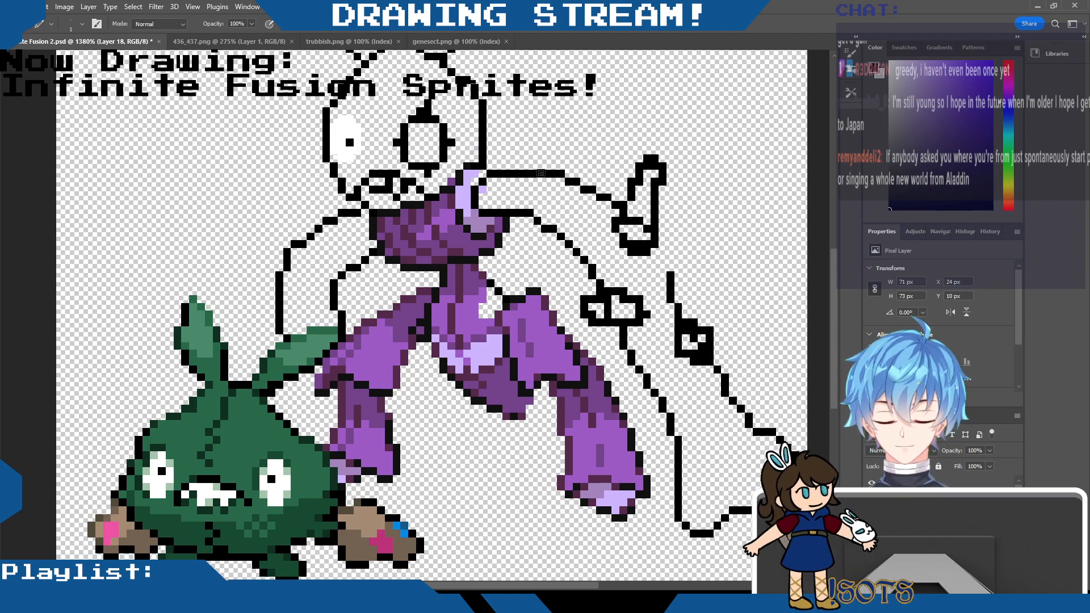
Outline a small box on the right arm near the shoulder, redoing its first attempt, and close the arm outline's gap below the tube.
mouse_move(538, 166)
left_mouse_down()
mouse_move(566, 154)
mouse_move(560, 186)
mouse_move(537, 182)
left_mouse_up()
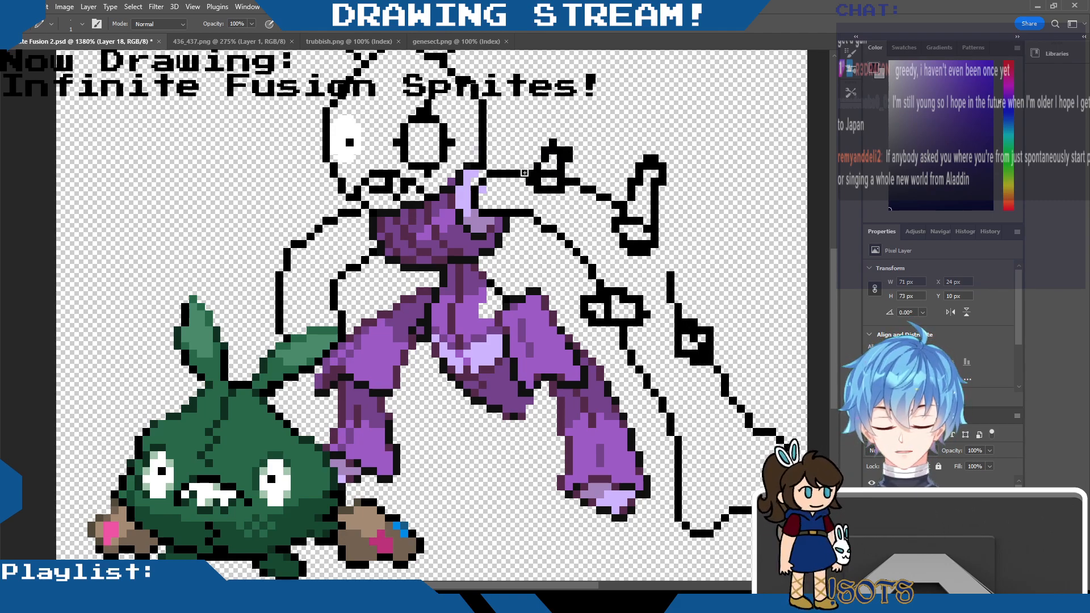
key("ctrl+z")
key("ctrl+z")
key("ctrl+z")
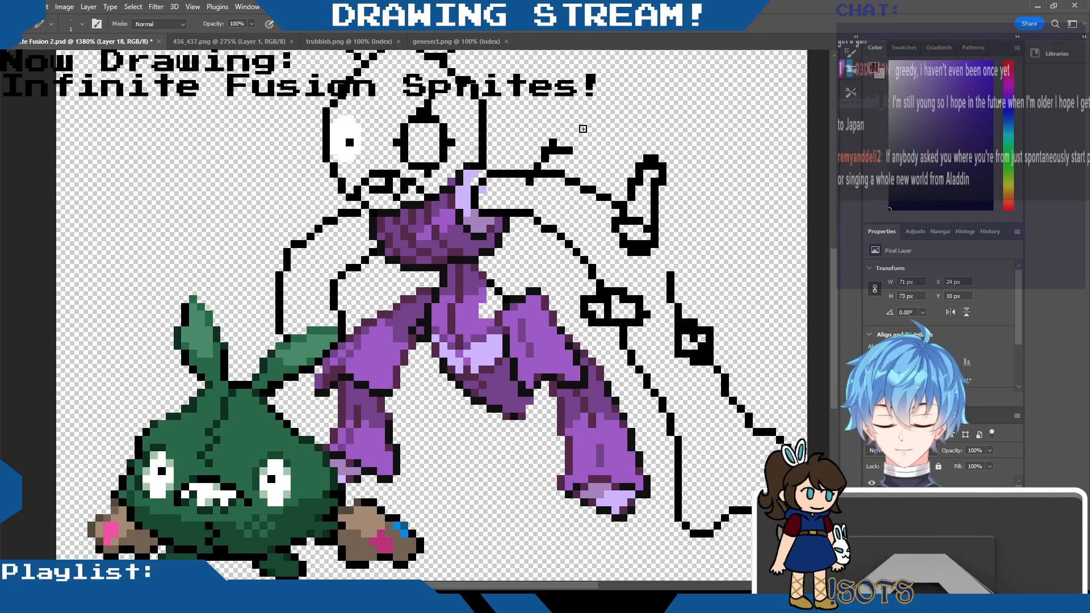
mouse_move(534, 182)
left_mouse_down()
mouse_move(540, 162)
mouse_move(574, 163)
mouse_move(569, 189)
mouse_move(534, 174)
left_mouse_up()
left_click_drag(658, 251, 669, 283)
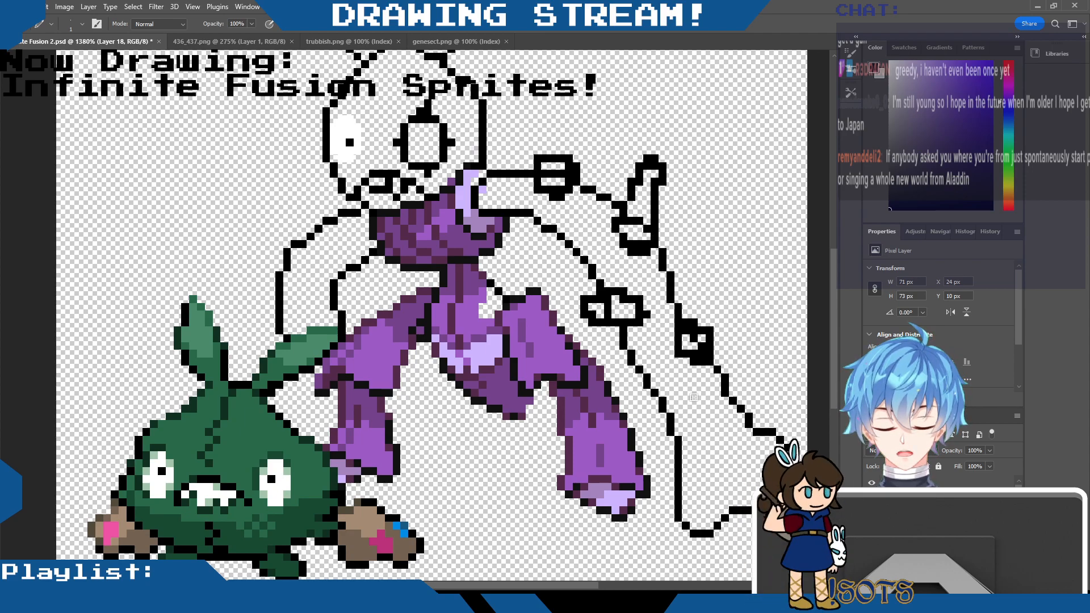
Add junk shapes along the lower right arm and the left arm, thicken the upright tube's tip, and save the document.
mouse_move(666, 401)
left_mouse_down()
mouse_move(694, 427)
mouse_move(670, 403)
mouse_move(669, 440)
left_mouse_up()
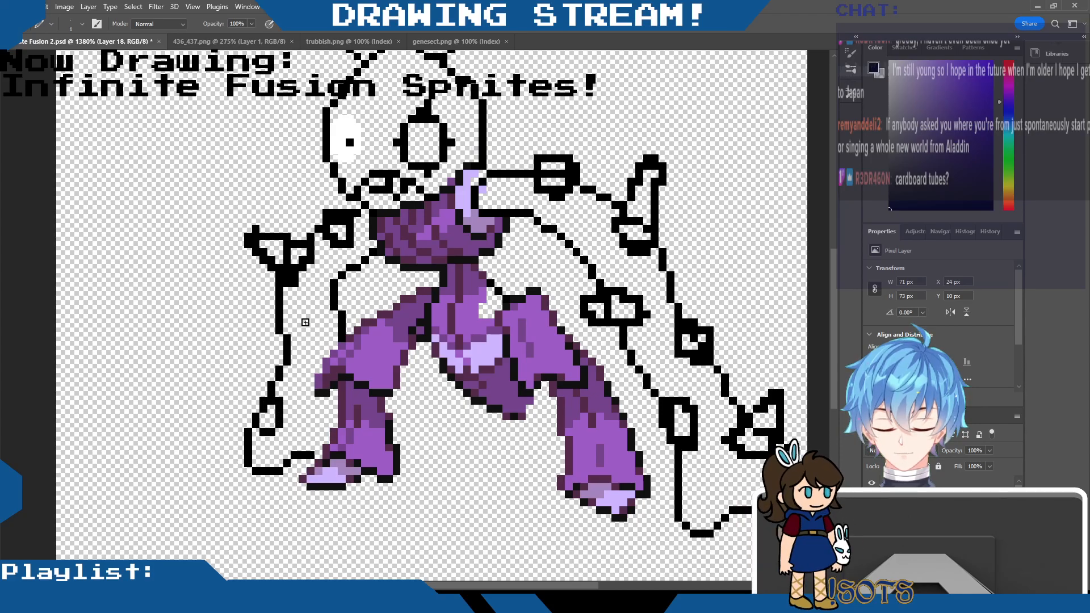
mouse_move(305, 322)
left_mouse_down()
mouse_move(304, 335)
mouse_move(318, 309)
left_mouse_up()
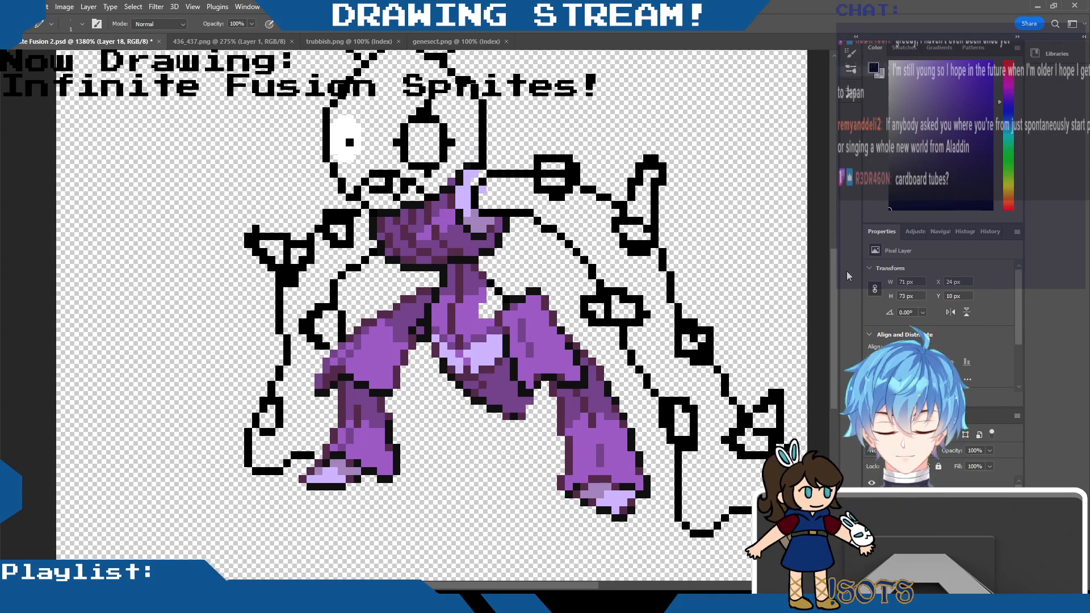
left_click_drag(833, 271, 834, 237)
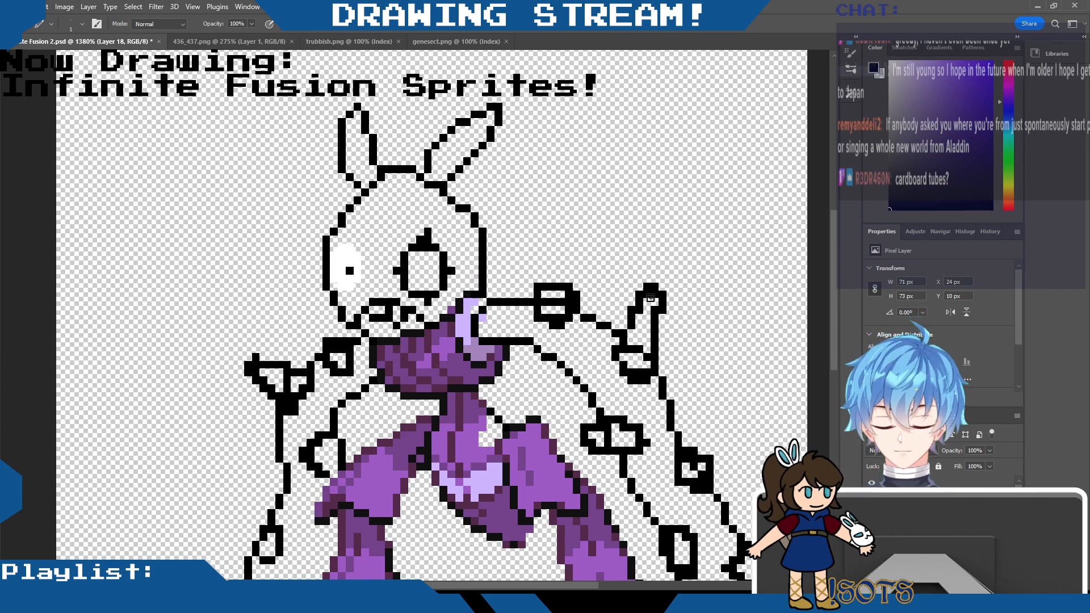
left_click_drag(631, 307, 637, 288)
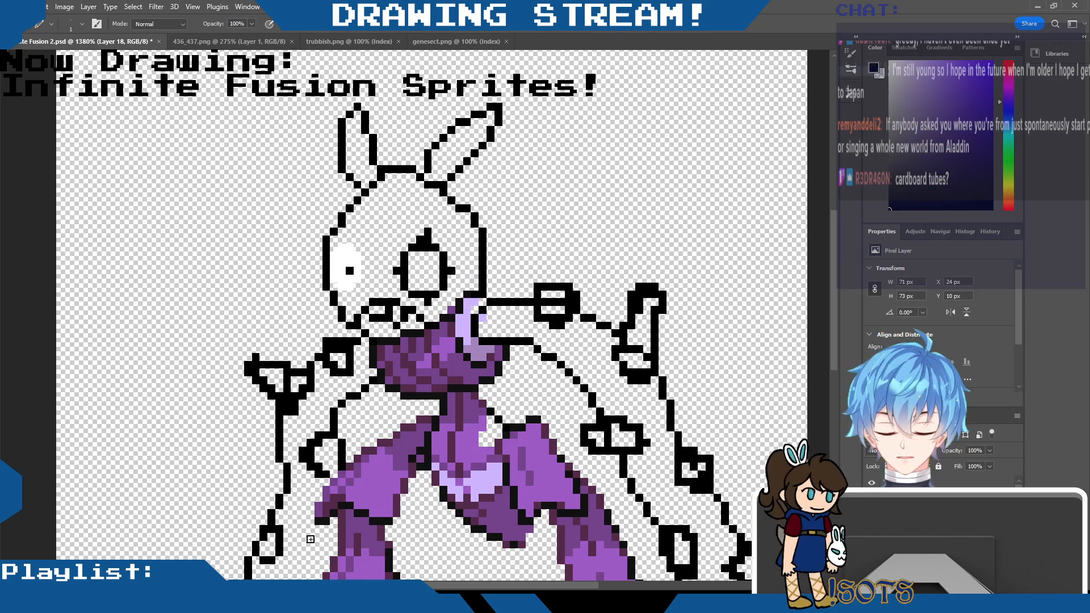
left_click_drag(317, 547, 322, 568)
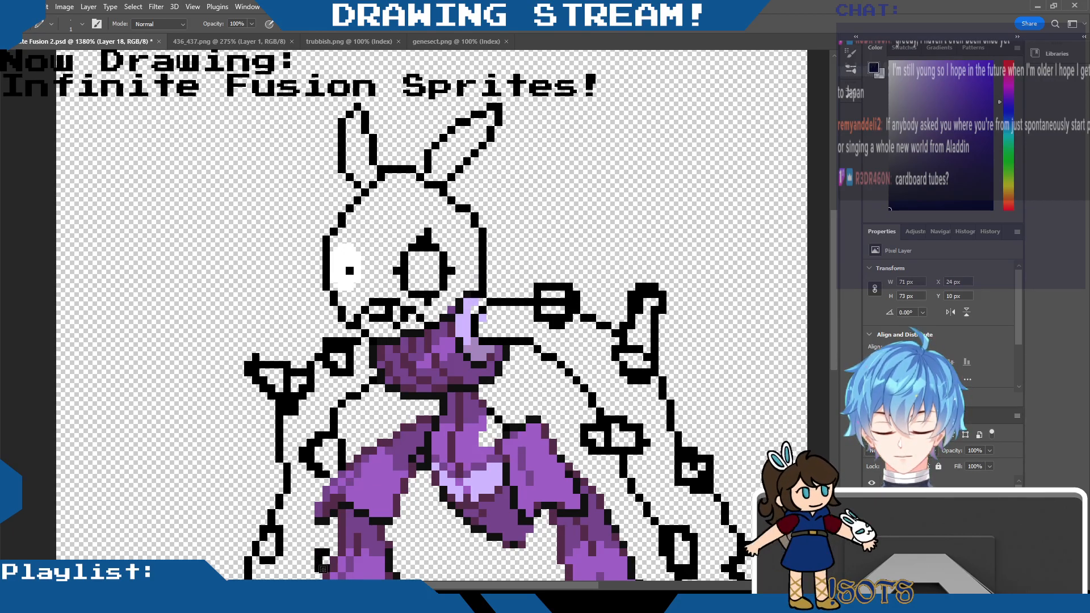
mouse_move(834, 338)
left_mouse_down()
mouse_move(832, 363)
mouse_move(840, 332)
left_mouse_up()
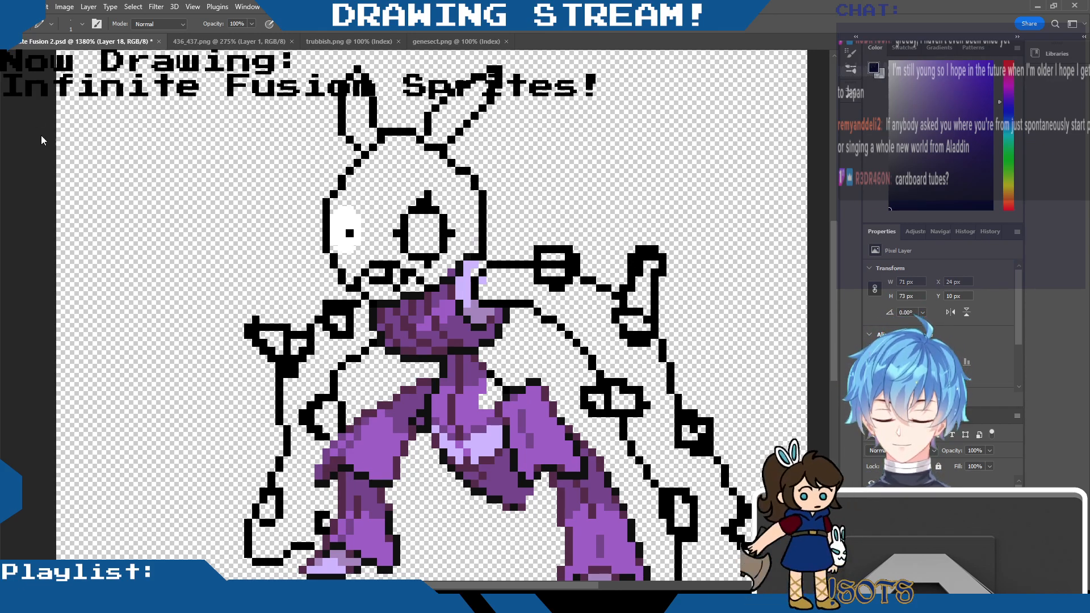
key("ctrl+s")
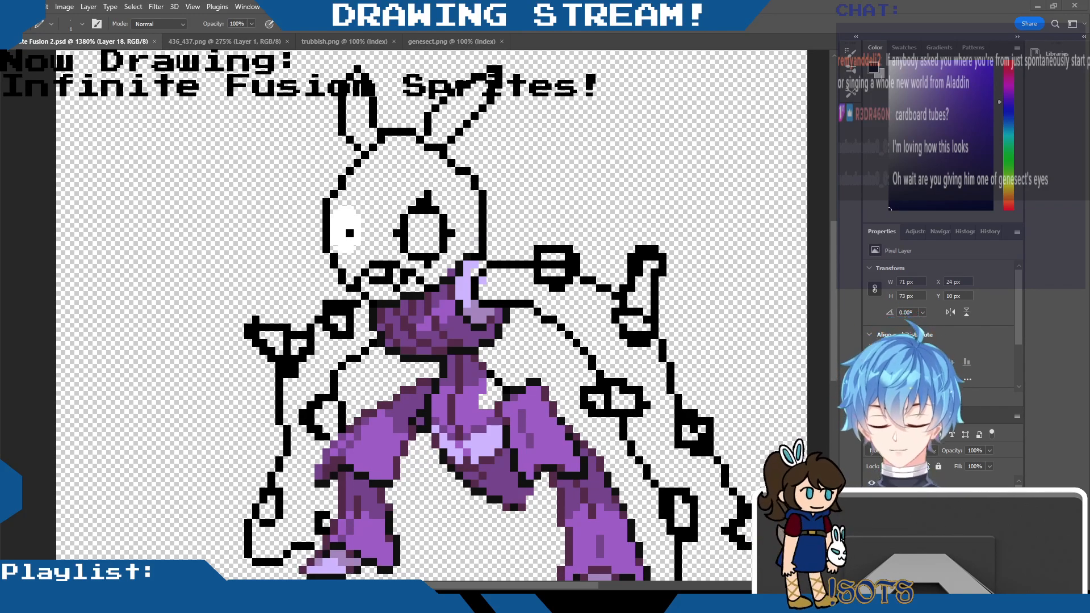
Try filling the black-outlined right eye with a dark pupil.
scroll(489, 352, "up", 3)
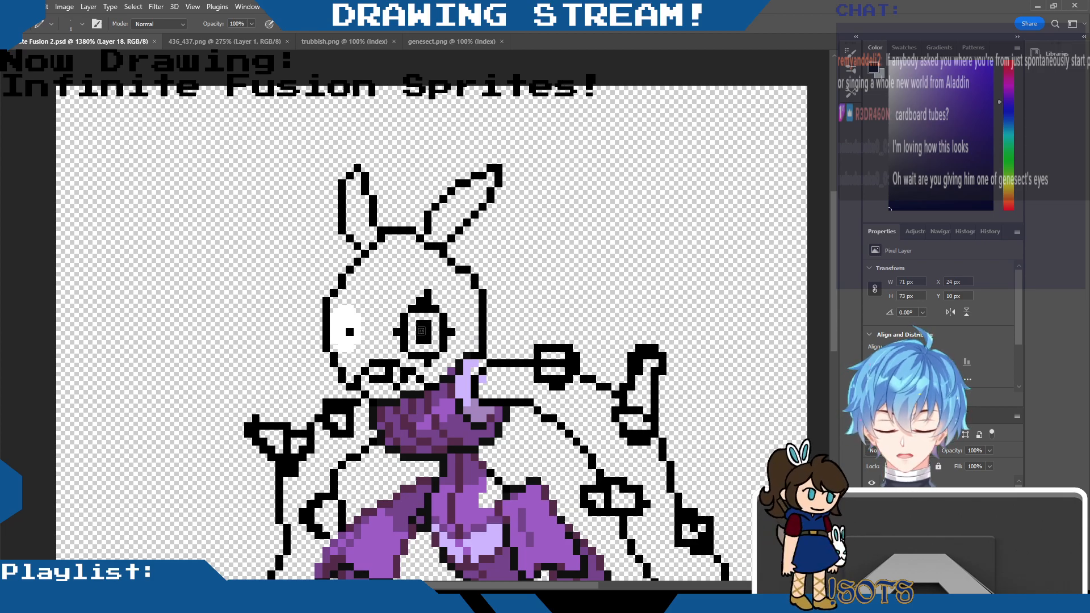
left_click_drag(421, 331, 414, 314)
key("ctrl+z")
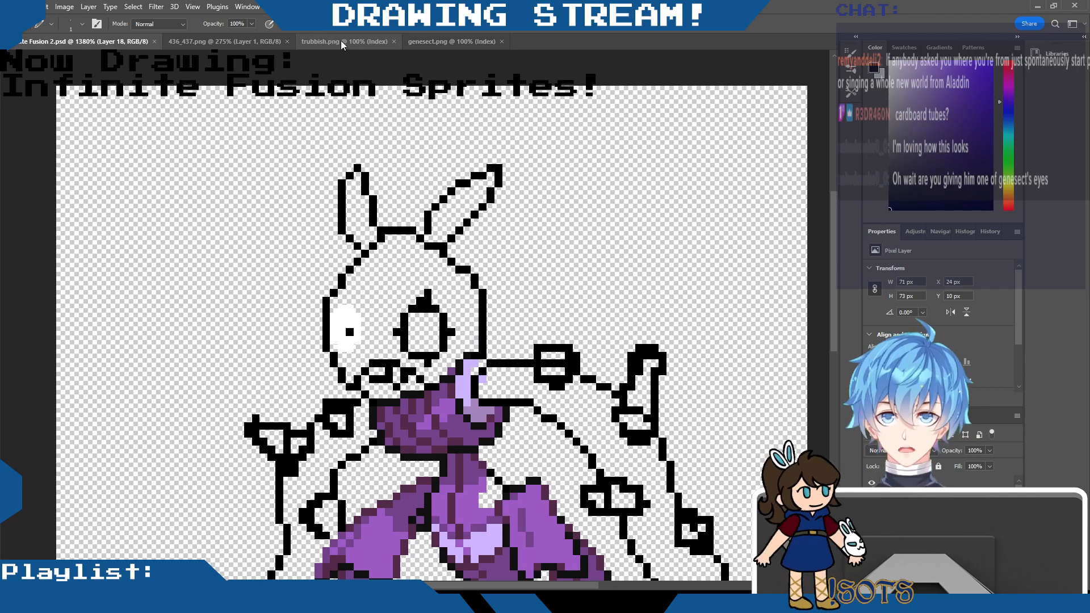
Consult the Genesect sprite in genesect.png and draw a black crosshair-shaped pupil inside the fusion's right eye.
left_click(453, 39)
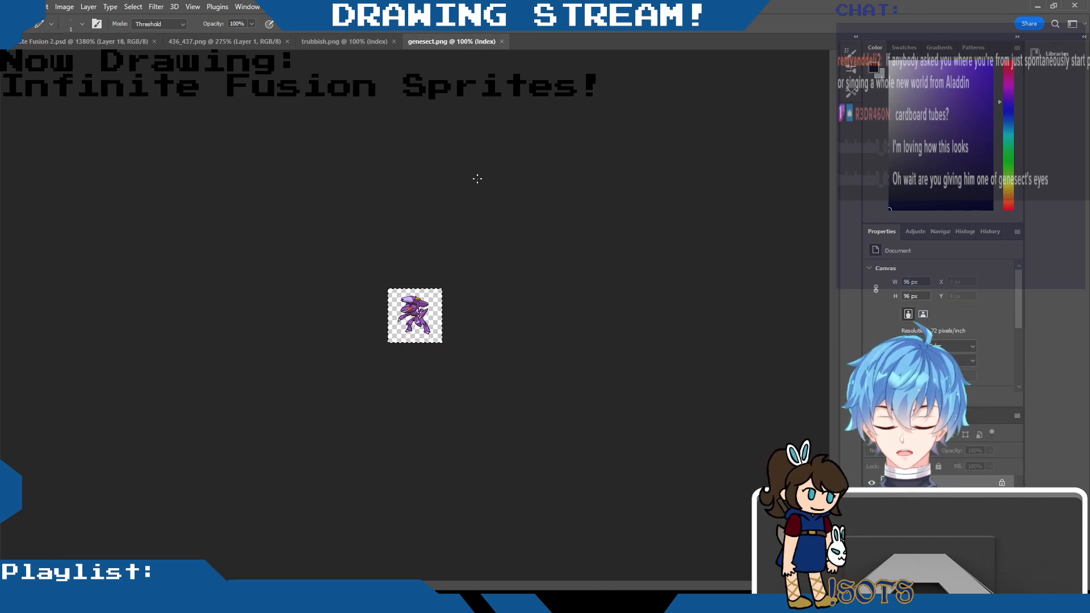
scroll(456, 289, "up", 9)
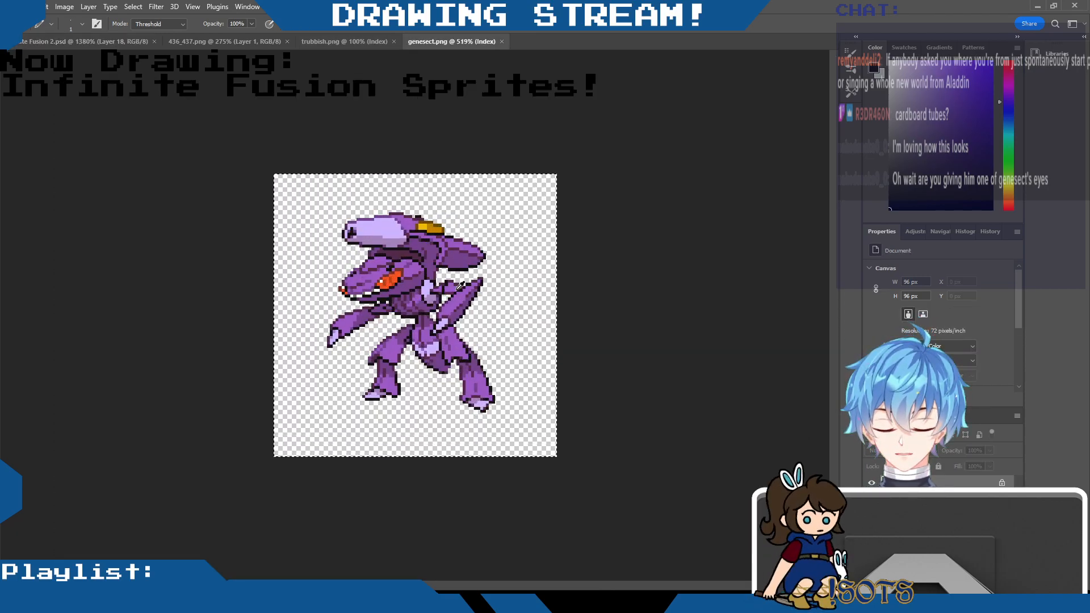
scroll(456, 290, "up", 5)
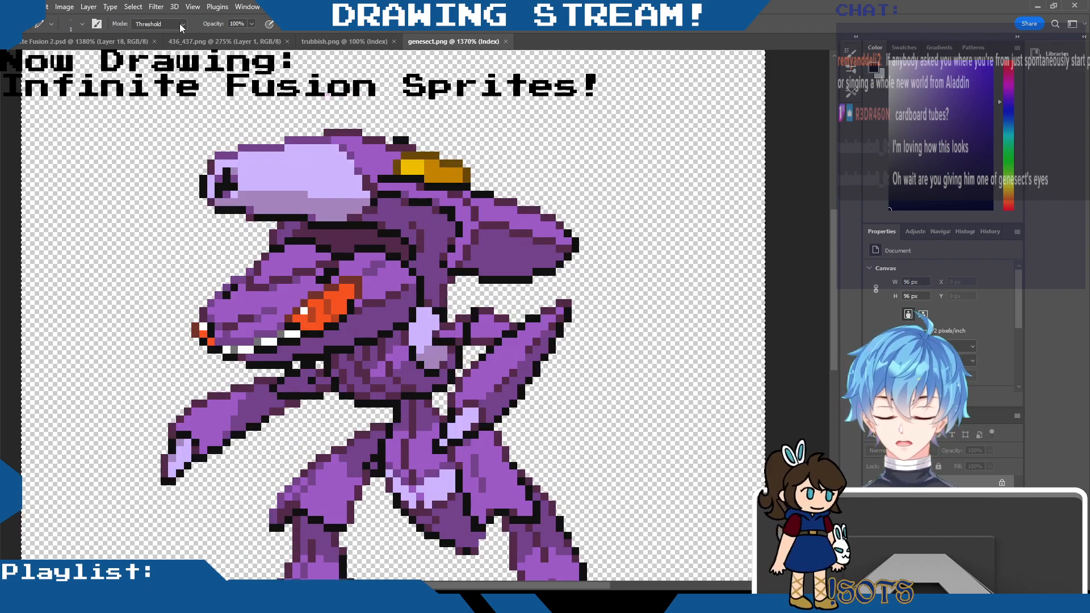
key("ctrl+Tab")
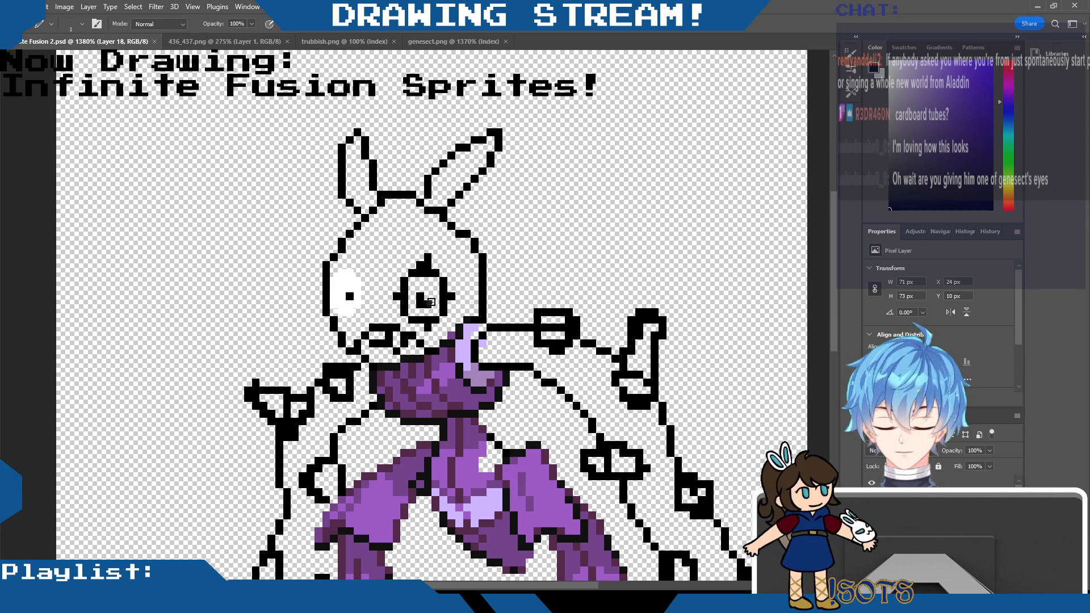
left_click(421, 303)
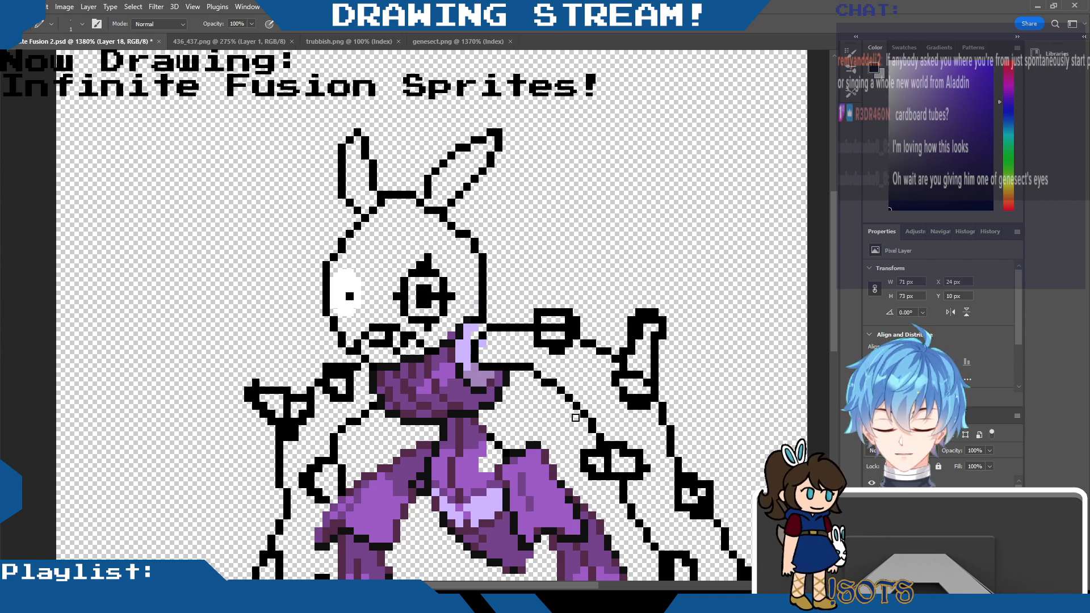
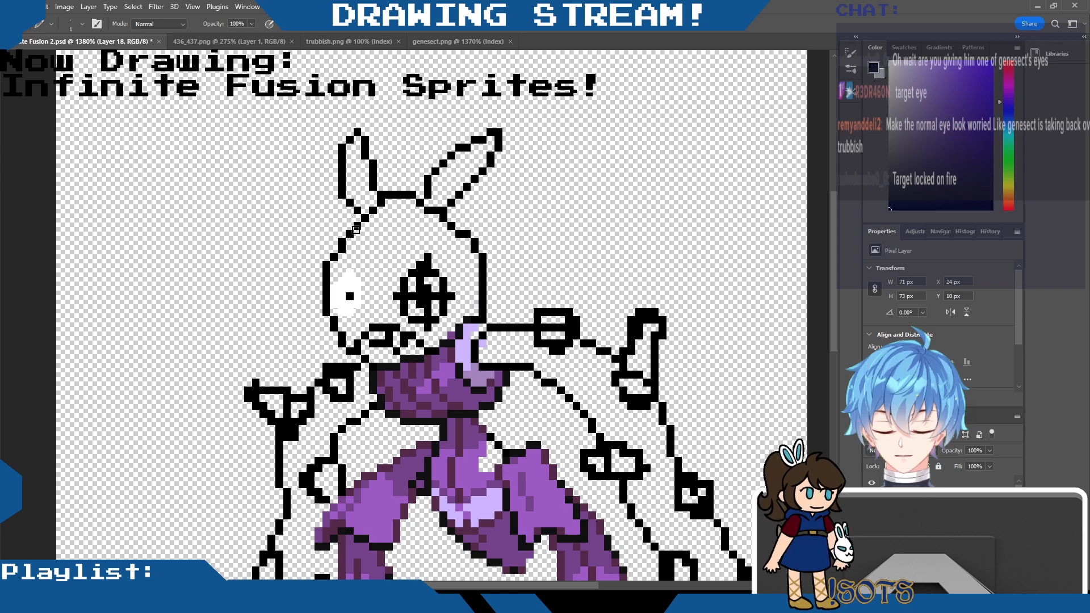
Show the Trubbish reference layer, sample its lighter green and fill the fusion's head and ears with it.
scroll(832, 266, "down", 5)
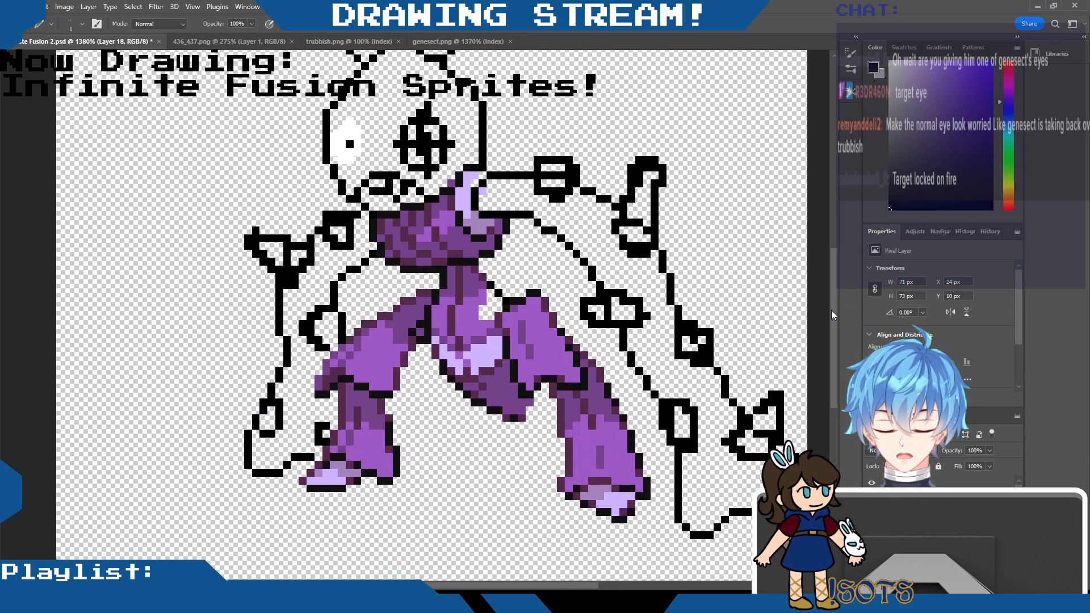
left_click_drag(831, 310, 839, 279)
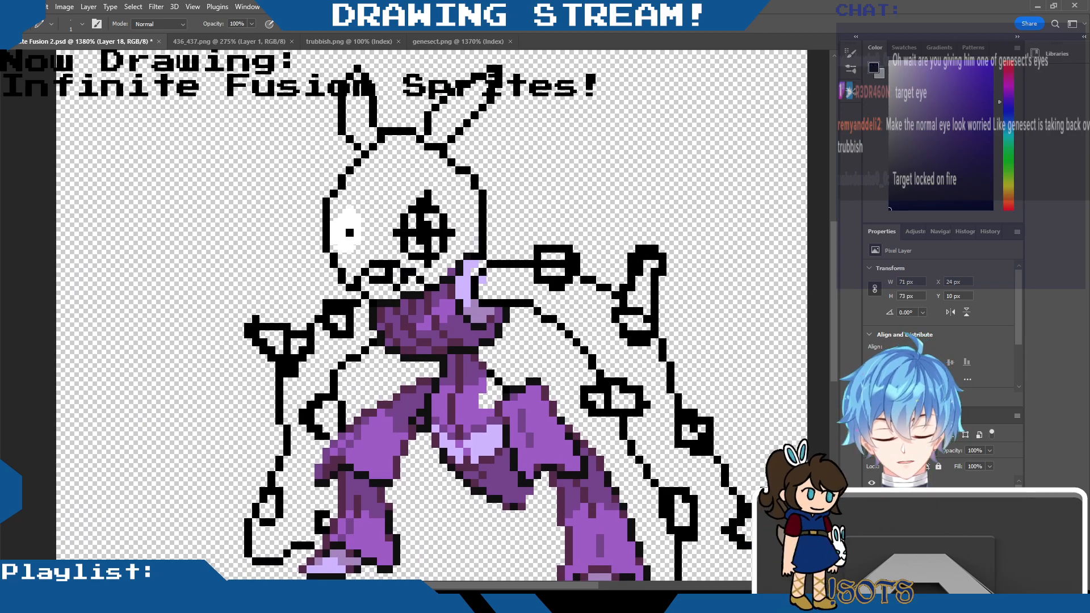
left_click(872, 567)
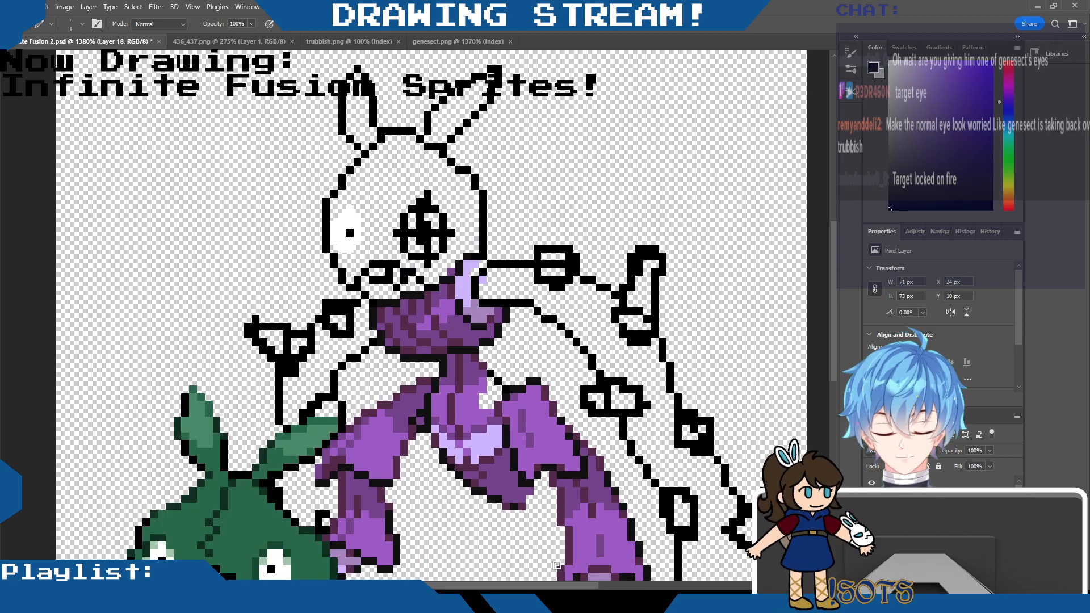
key("i")
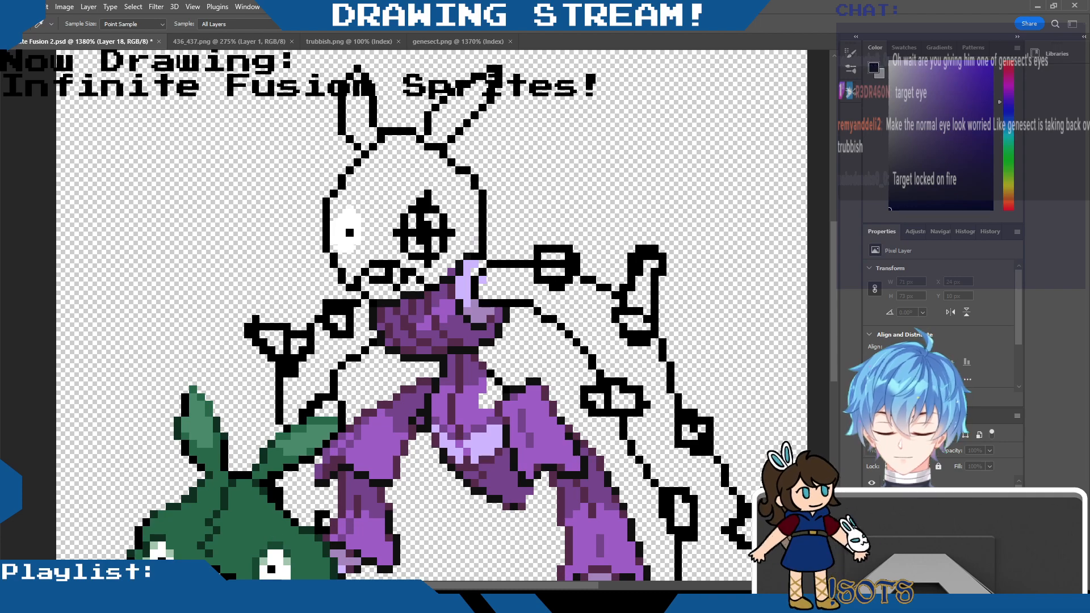
left_click(203, 427, "alt")
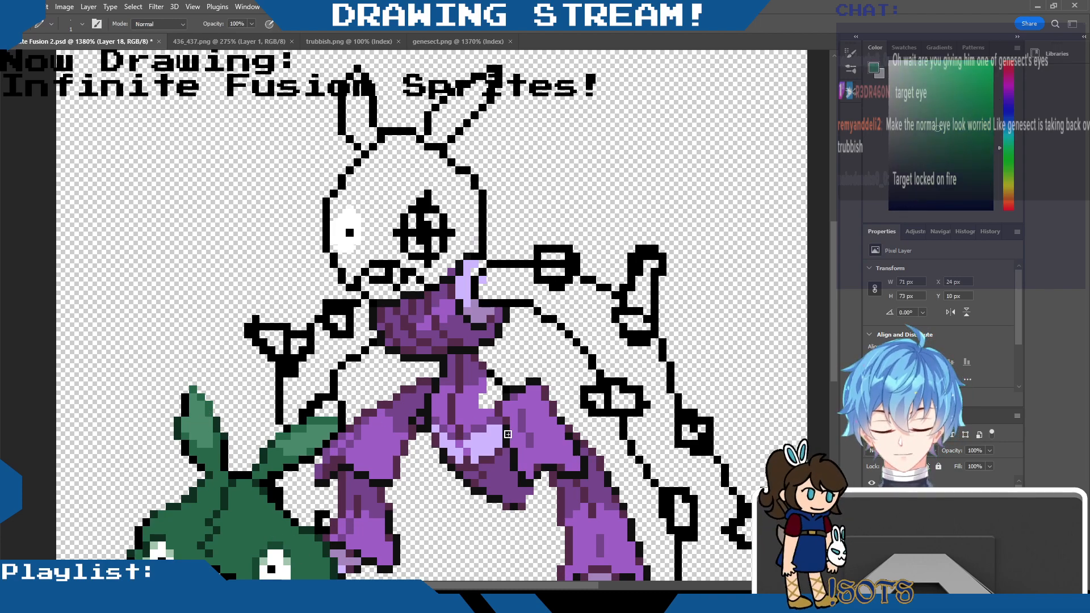
key("g")
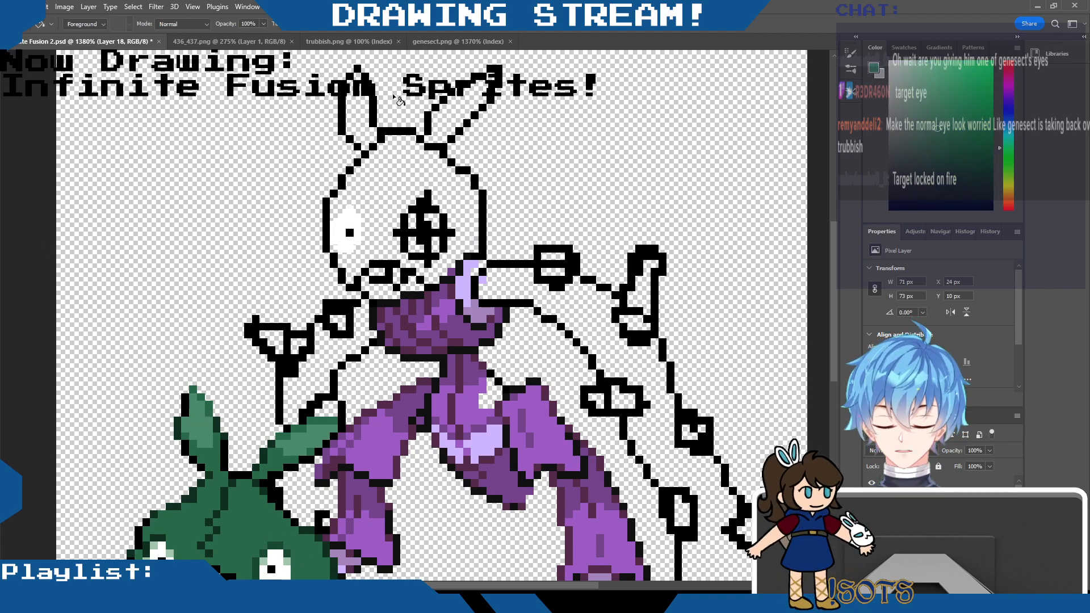
left_click(364, 132)
left_click(423, 149)
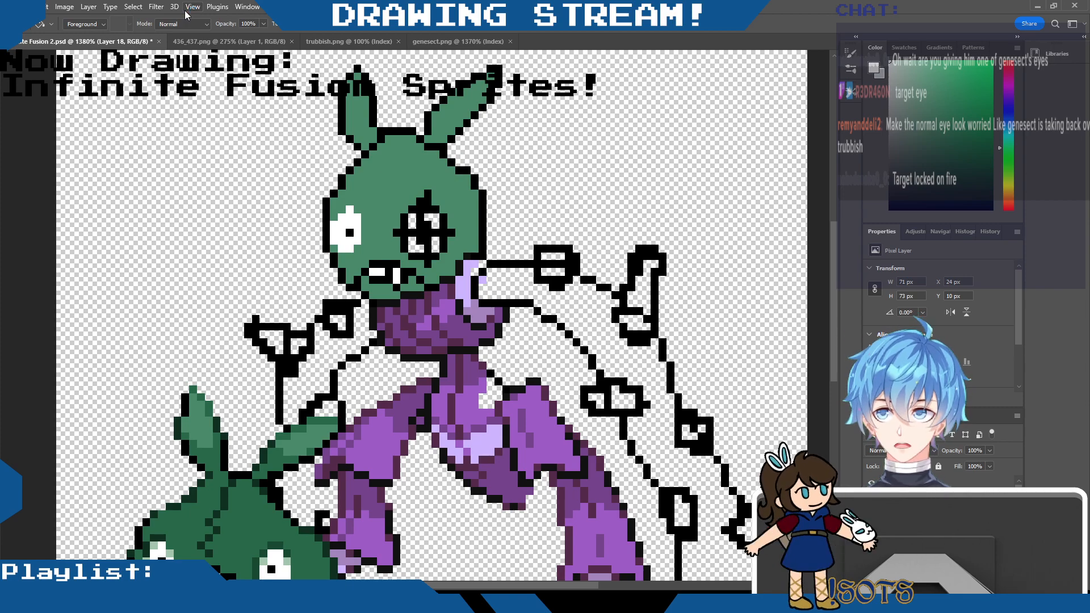
Sample the orange-red of Genesect's eye in genesect.png and fill the four segments around the fusion's crosshair pupil with it.
left_click(456, 41)
key("i")
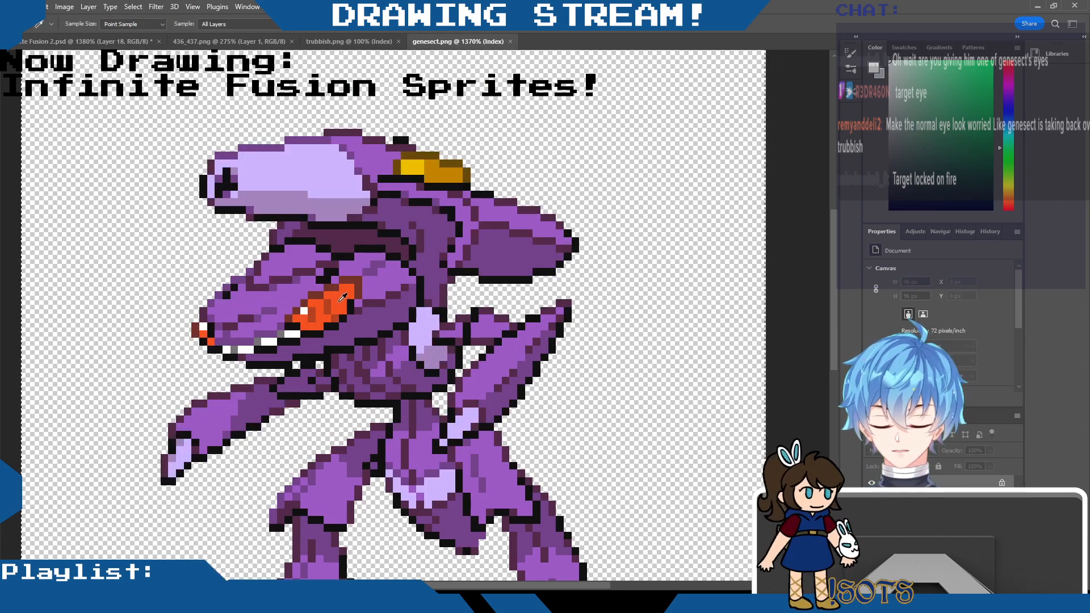
left_click(336, 304)
key("g")
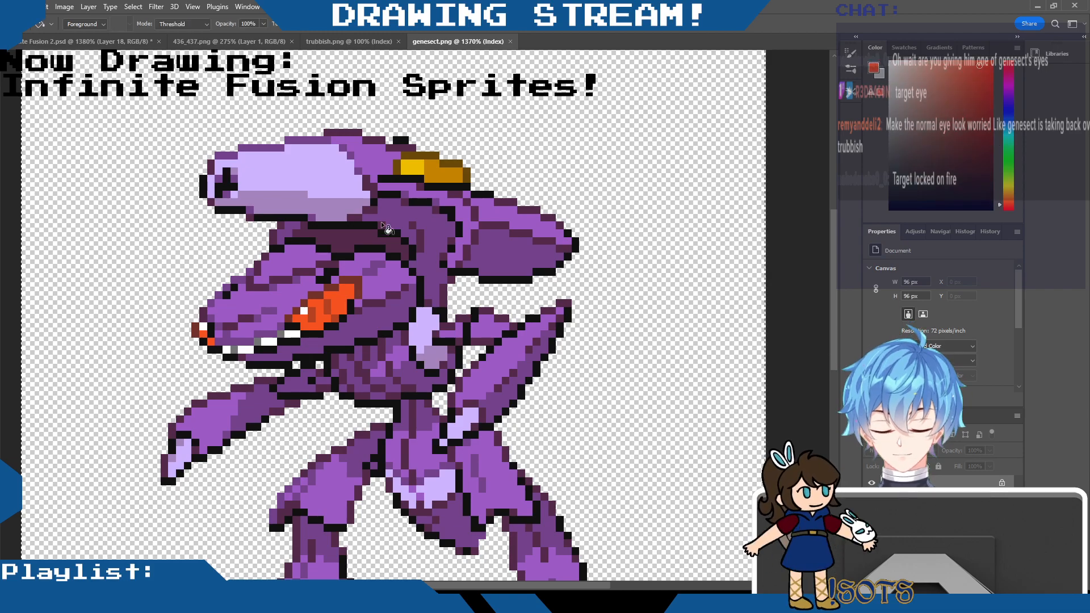
left_click(110, 43)
left_click(434, 245)
left_click(433, 220)
left_click(415, 220)
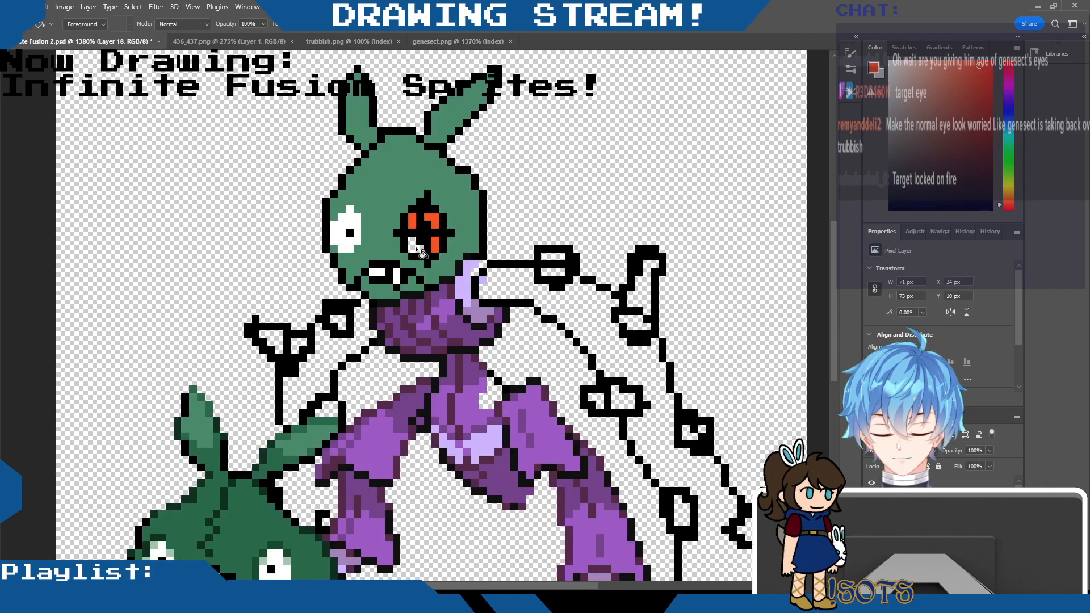
left_click(415, 244)
Hide the Trubbish reference layer.
left_click_drag(834, 264, 833, 252)
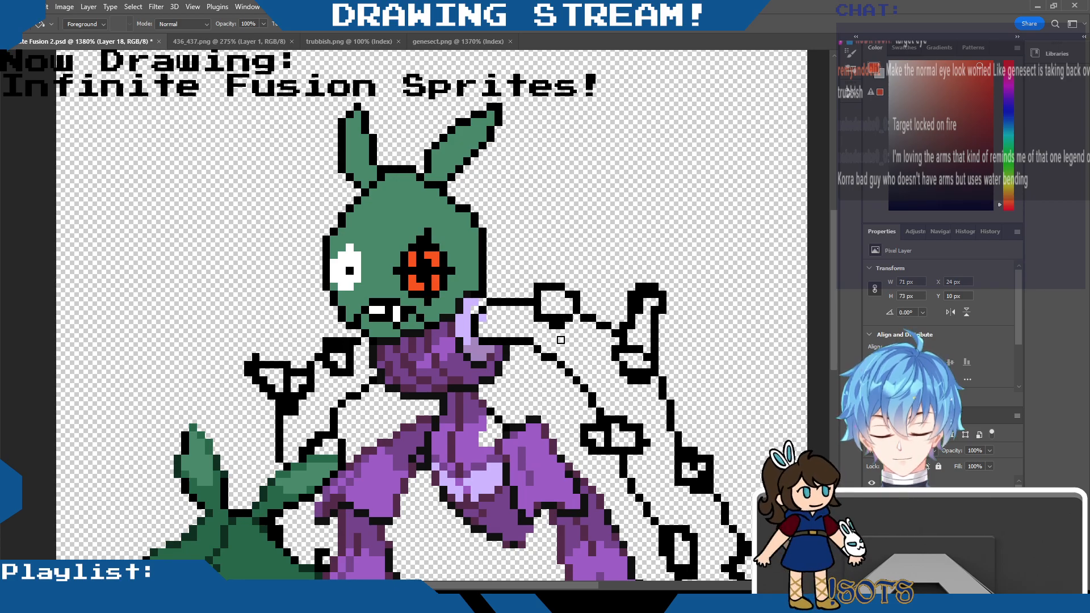
left_click_drag(835, 256, 831, 300)
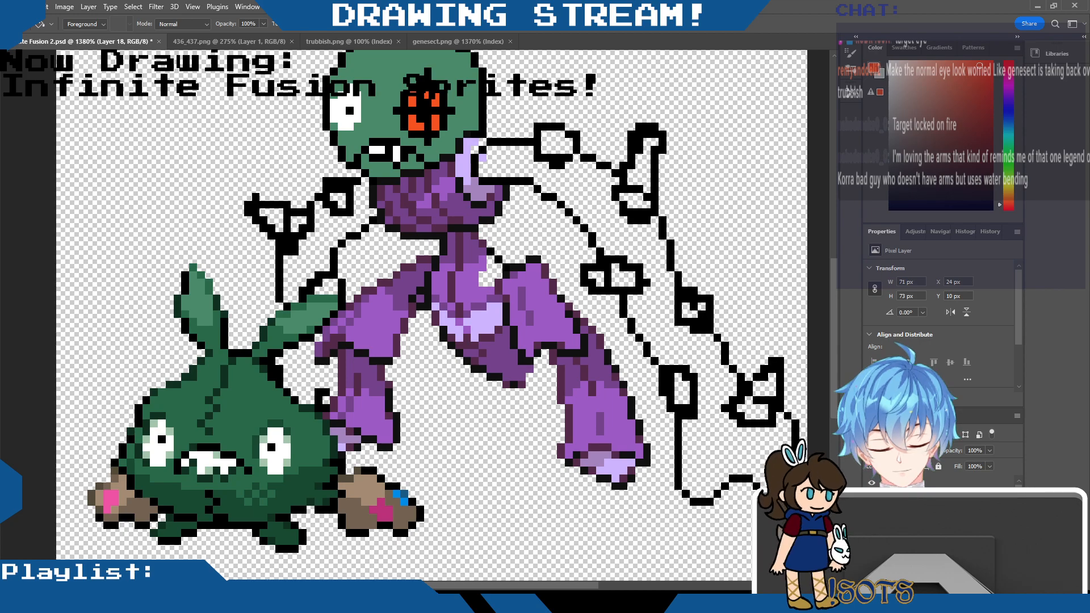
left_click(871, 528)
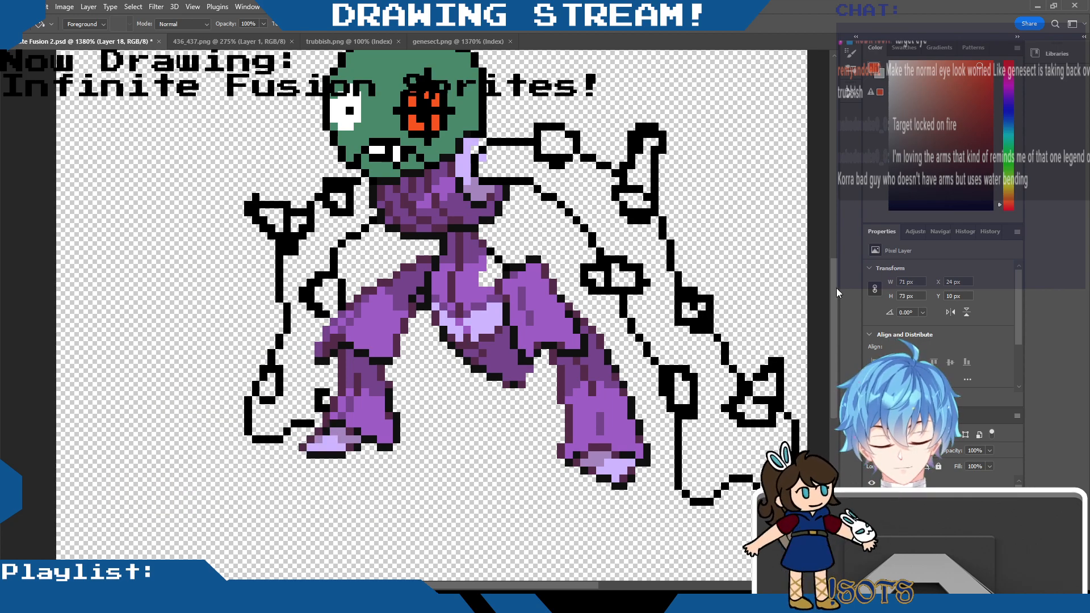
left_click_drag(832, 287, 829, 239)
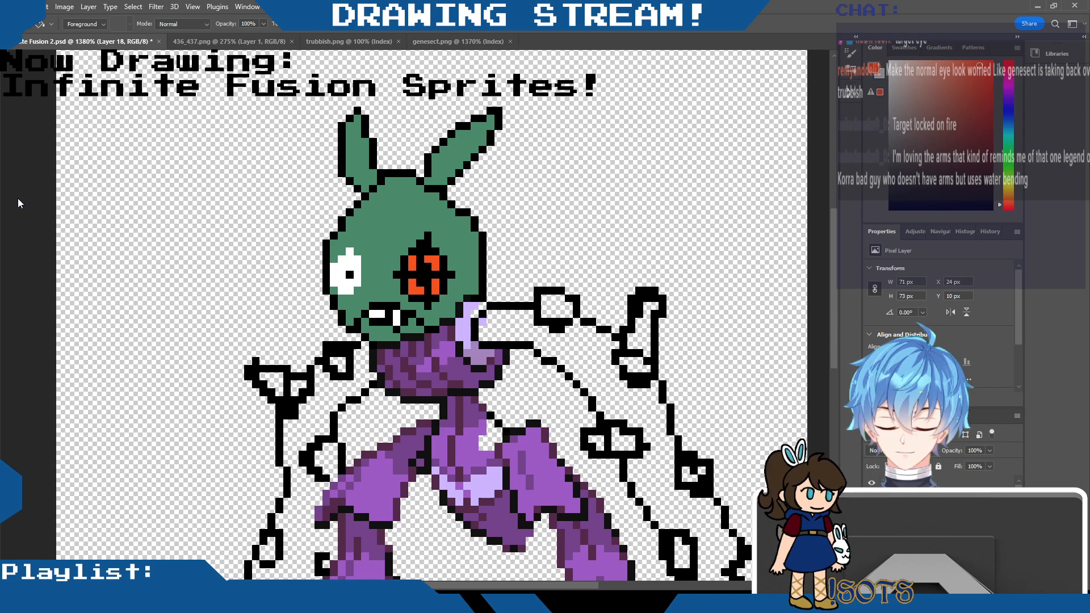
Draw a jagged black seam down the forehead, and thin it with the head's green.
key("b")
left_click(890, 209)
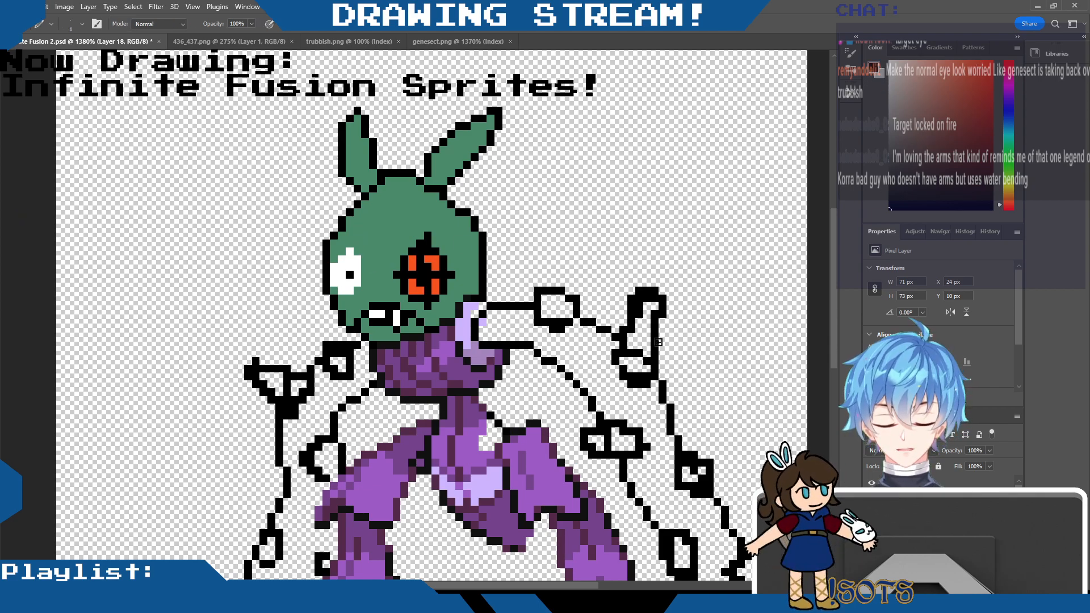
mouse_move(381, 256)
left_mouse_down()
mouse_move(371, 234)
mouse_move(401, 200)
left_mouse_up()
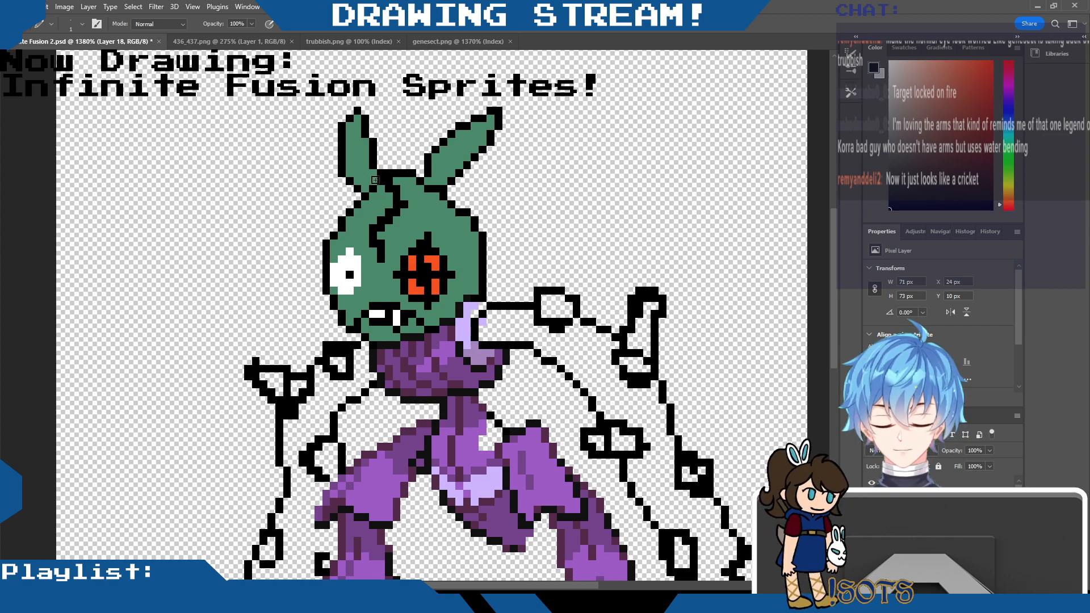
key("i")
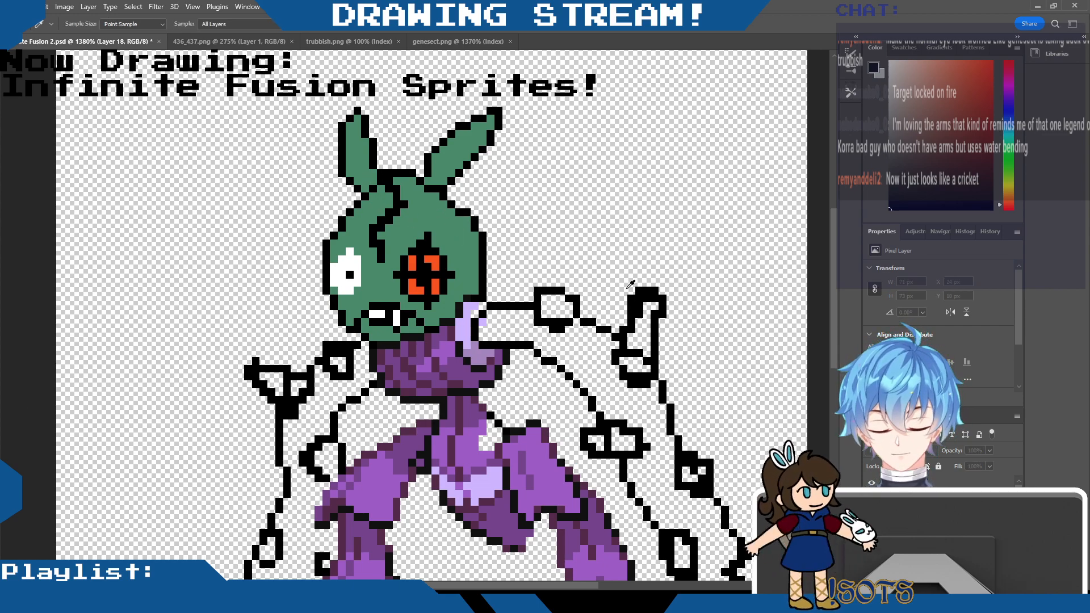
left_click(407, 189, "alt")
mouse_move(389, 180)
left_mouse_down()
mouse_move(391, 209)
mouse_move(373, 228)
left_mouse_up()
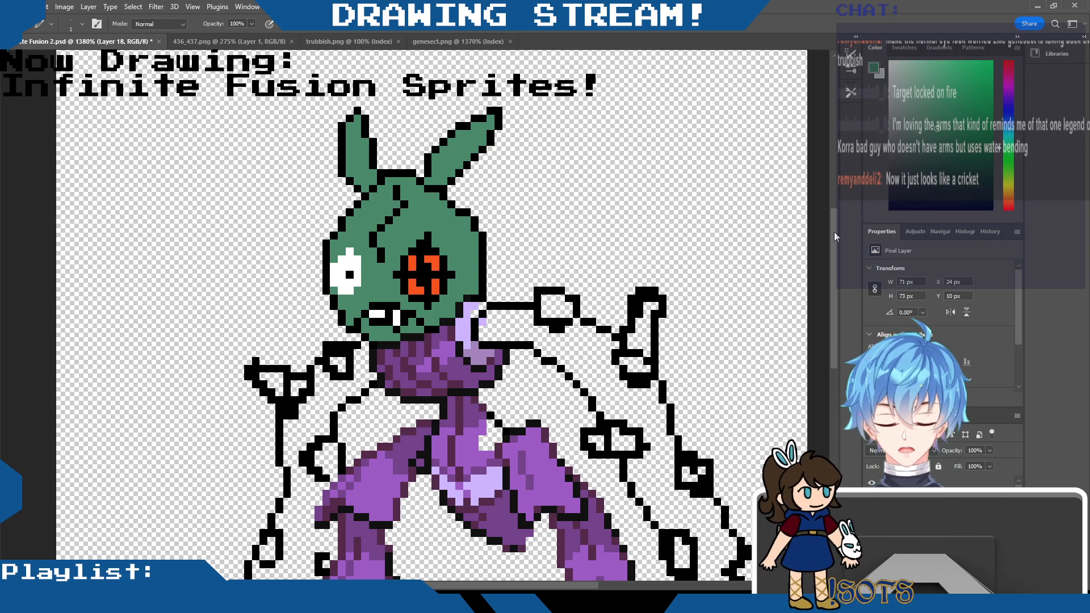
Paint the white gap on the torso's right edge with the body's purple.
mouse_move(833, 232)
left_mouse_down()
mouse_move(829, 288)
mouse_move(830, 240)
left_mouse_up()
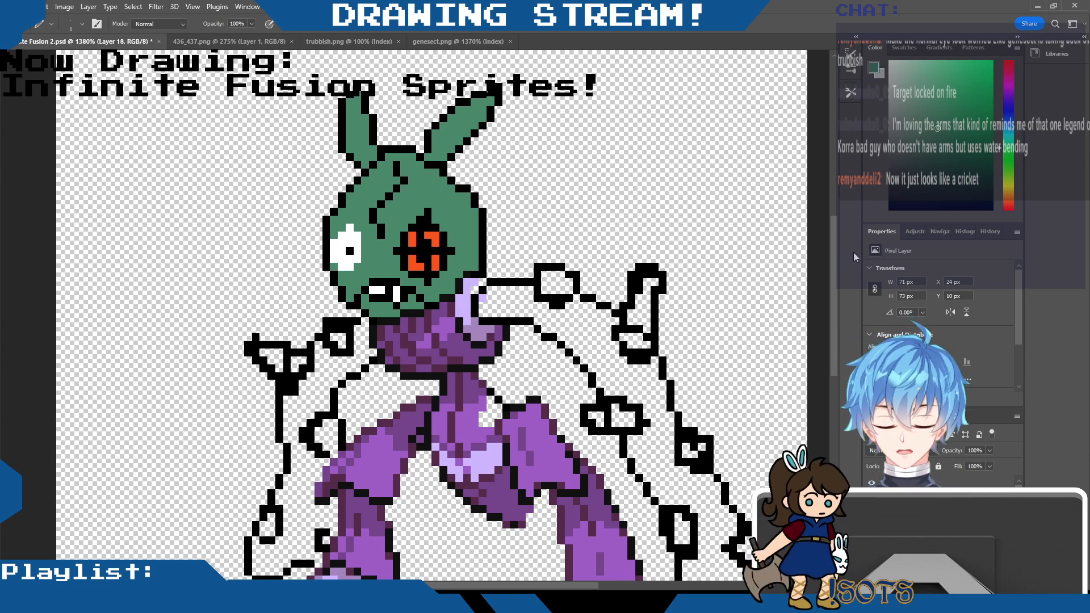
mouse_move(836, 261)
left_mouse_down()
mouse_move(825, 303)
mouse_move(827, 277)
left_mouse_up()
key("i")
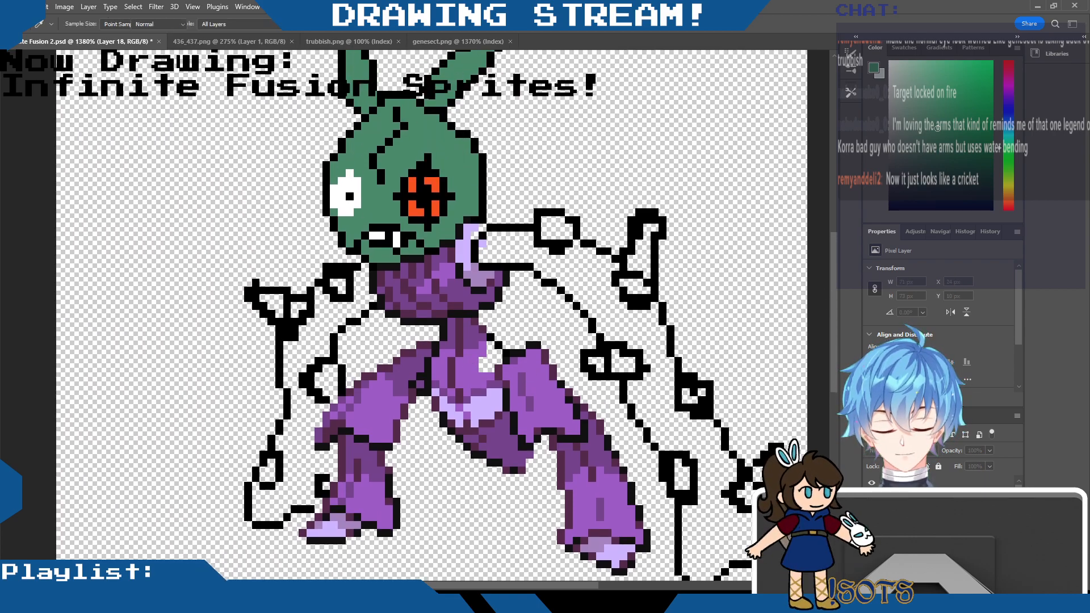
left_click(480, 364)
key("b")
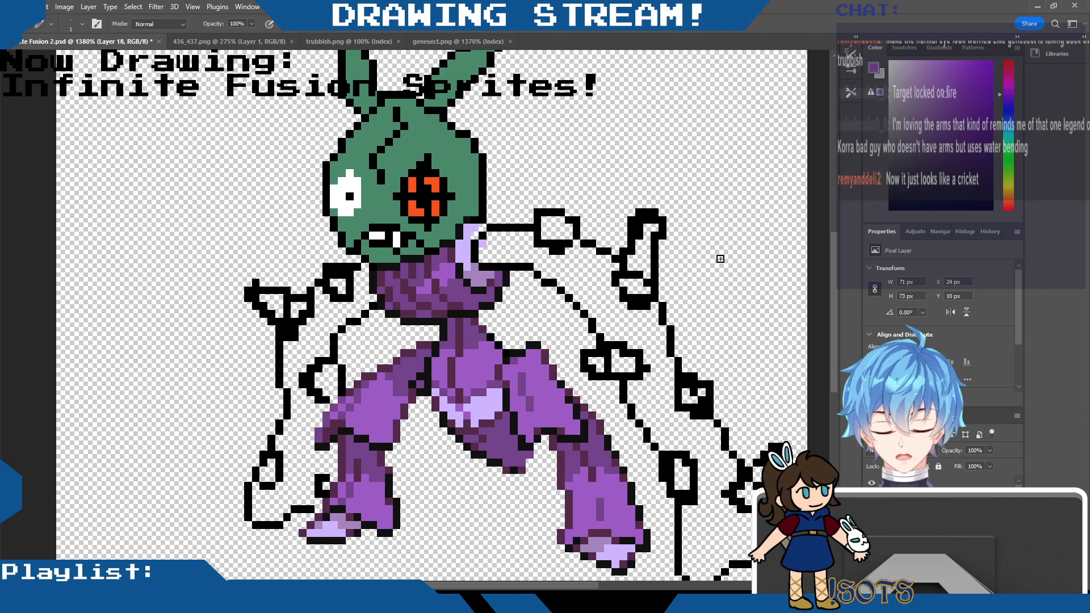
Smooth the upper right curve of the head's outline in black, undoing a first stroke made in purple.
left_click_drag(832, 266, 845, 230)
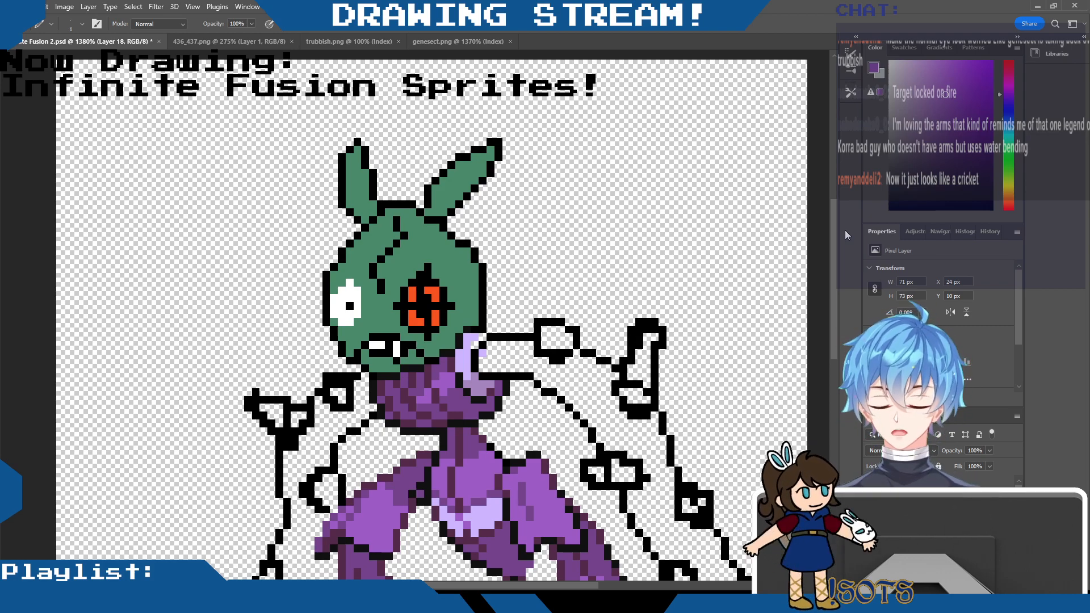
mouse_move(833, 225)
left_mouse_down()
mouse_move(828, 255)
mouse_move(831, 206)
left_mouse_up()
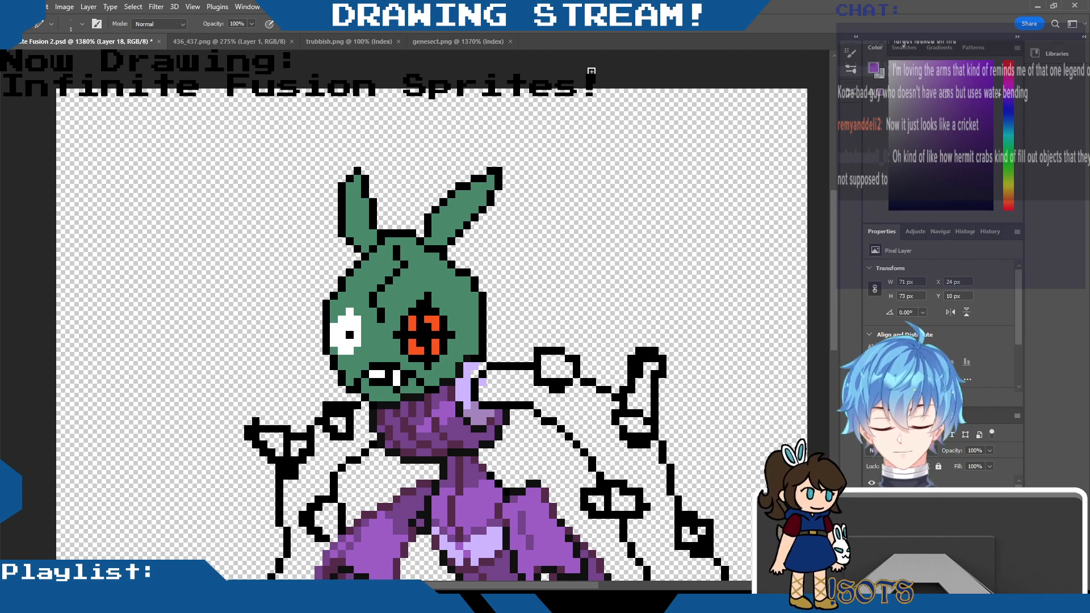
scroll(799, 281, "down", 3)
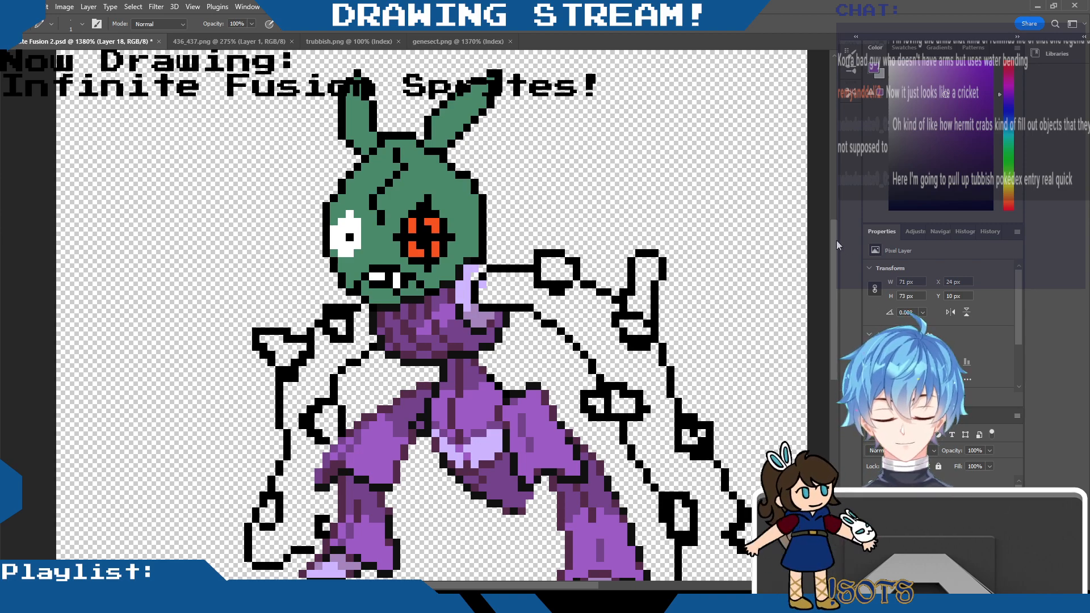
left_click_drag(834, 242, 831, 249)
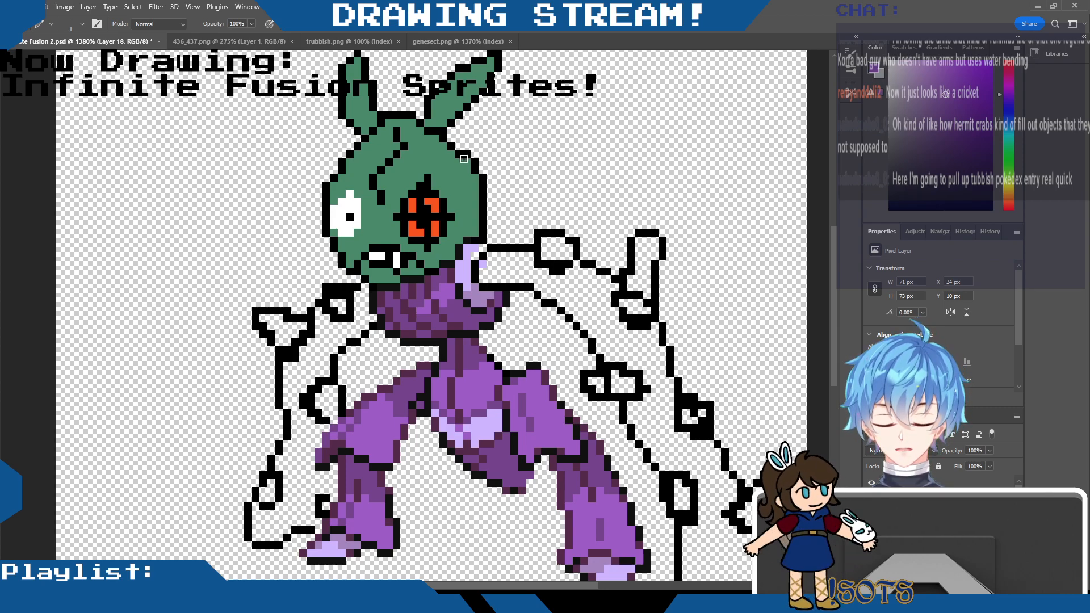
left_click_drag(463, 158, 476, 178)
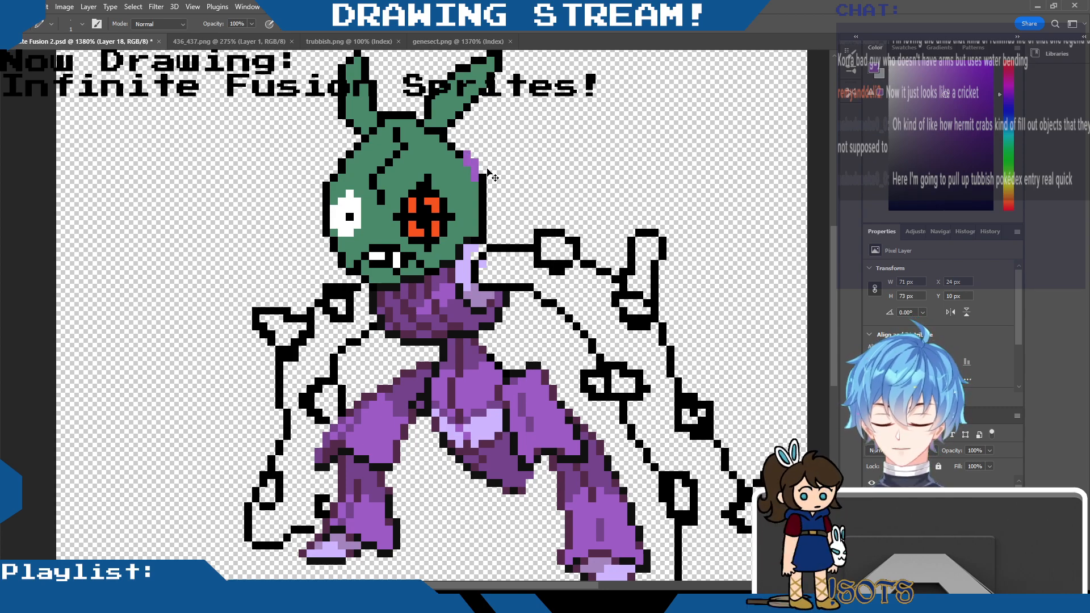
key("ctrl+z")
left_click(558, 233, "alt")
left_click(468, 162)
left_click(475, 177)
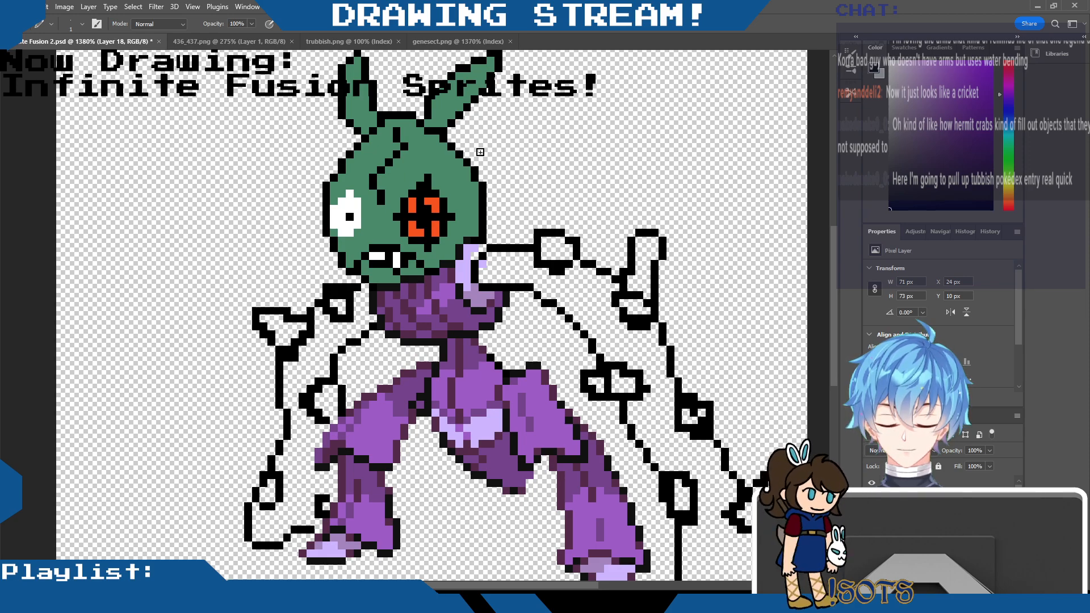
mouse_move(833, 252)
left_mouse_down()
mouse_move(839, 291)
mouse_move(815, 201)
mouse_move(833, 283)
left_mouse_up()
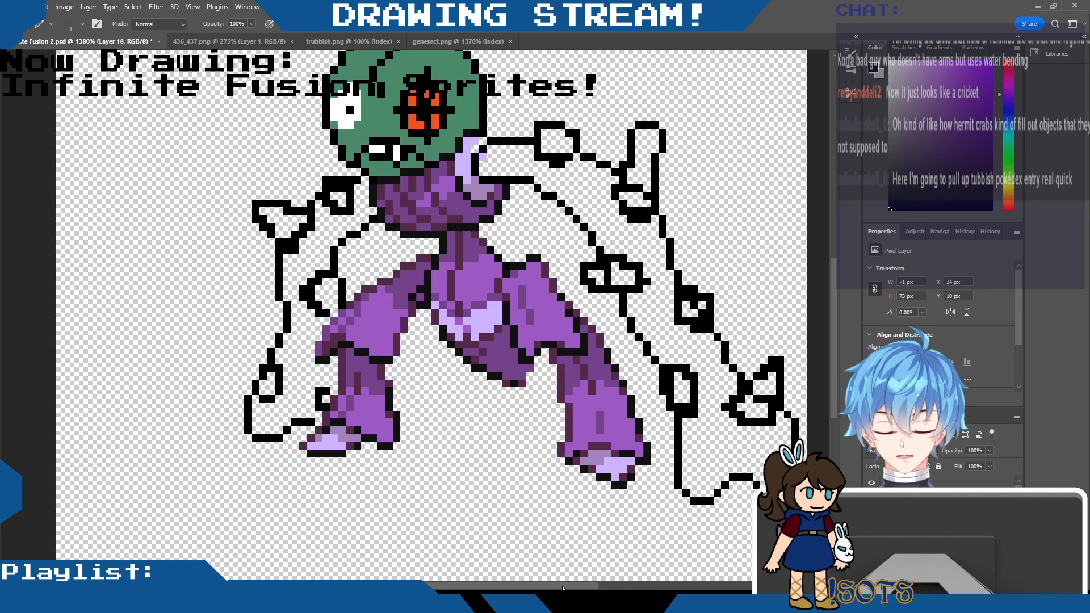
scroll(653, 416, "right", 3)
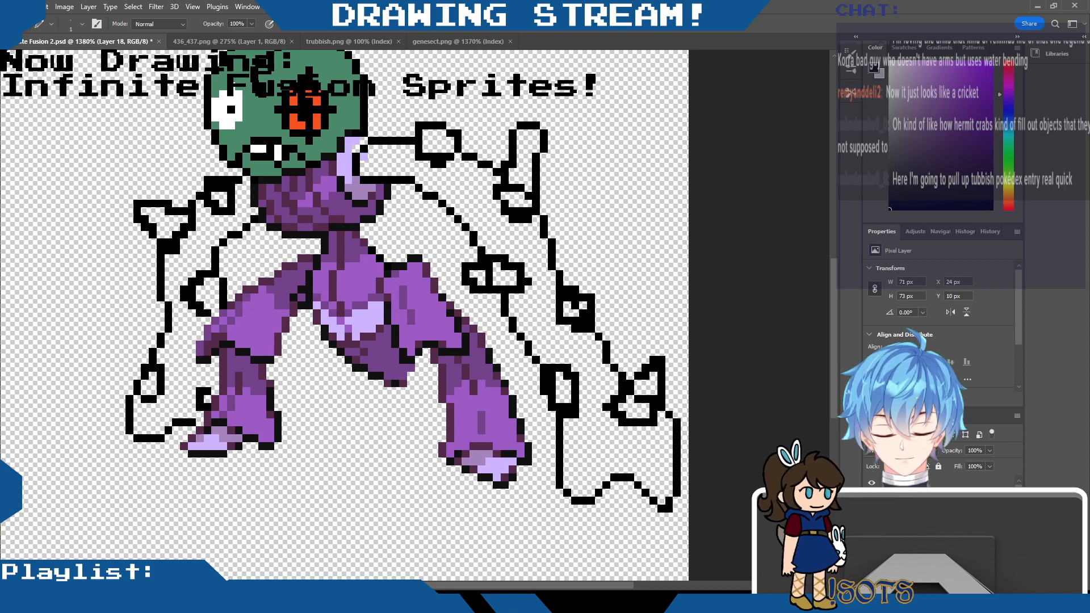
Move the fusion sprite's layer up and left on the canvas to X 7 px, Y 5 px.
mouse_move(833, 323)
left_mouse_down()
mouse_move(829, 285)
mouse_move(825, 296)
left_mouse_up()
key("v")
left_click_drag(550, 147, 417, 110)
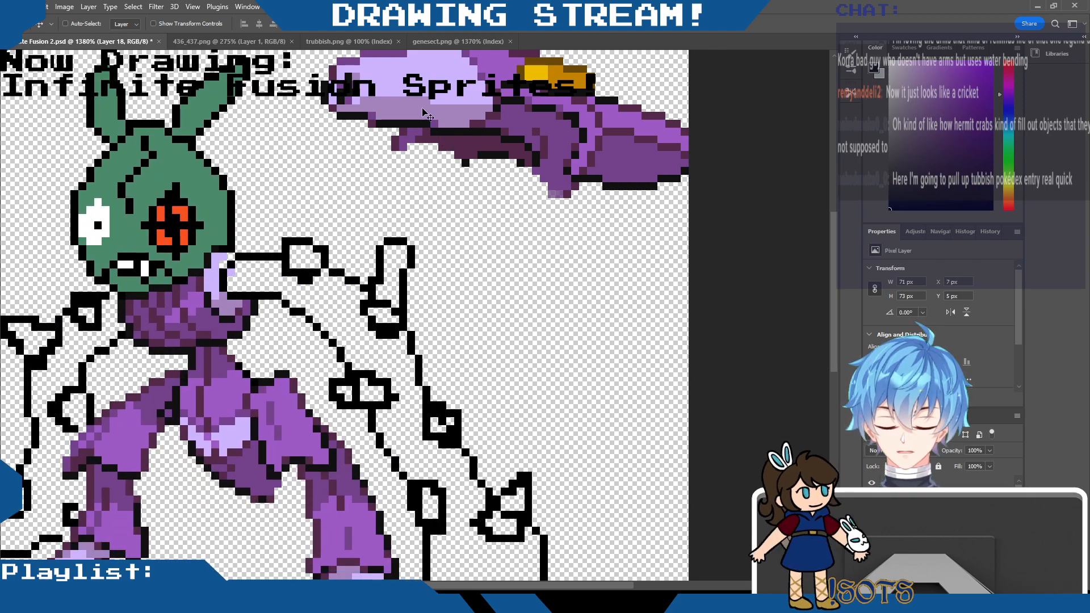
Select the purple Genesect cannon layer and position it up and right of the head, at X 51 px, Y 5 px.
left_click(584, 142, "ctrl")
left_click_drag(584, 145, 579, 181)
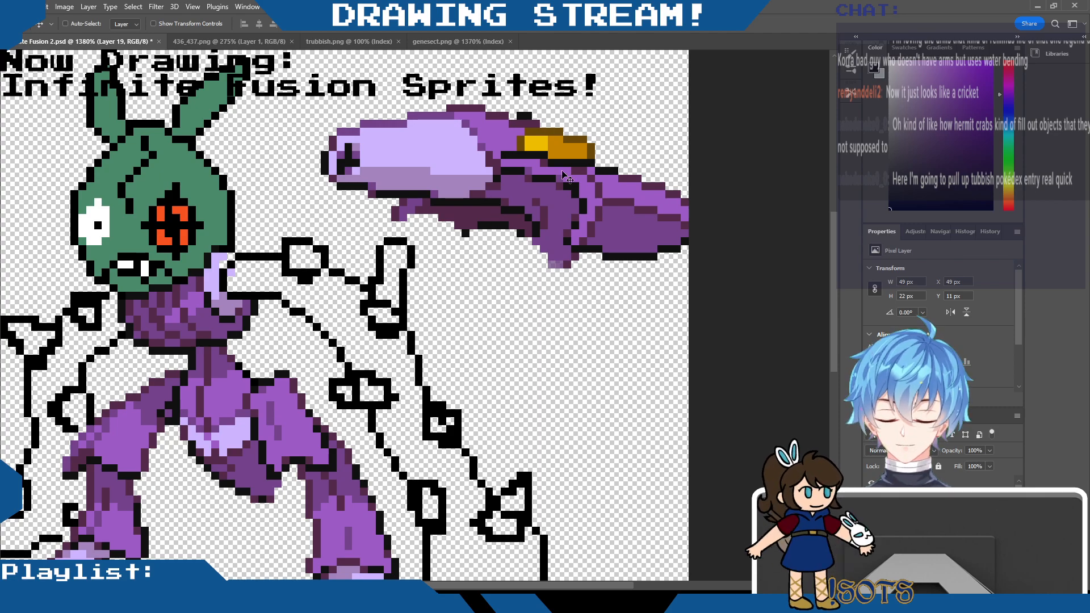
left_click_drag(573, 203, 569, 124)
mouse_move(602, 586)
left_mouse_down()
mouse_move(546, 586)
mouse_move(606, 585)
left_mouse_up()
left_click_drag(548, 149, 579, 165)
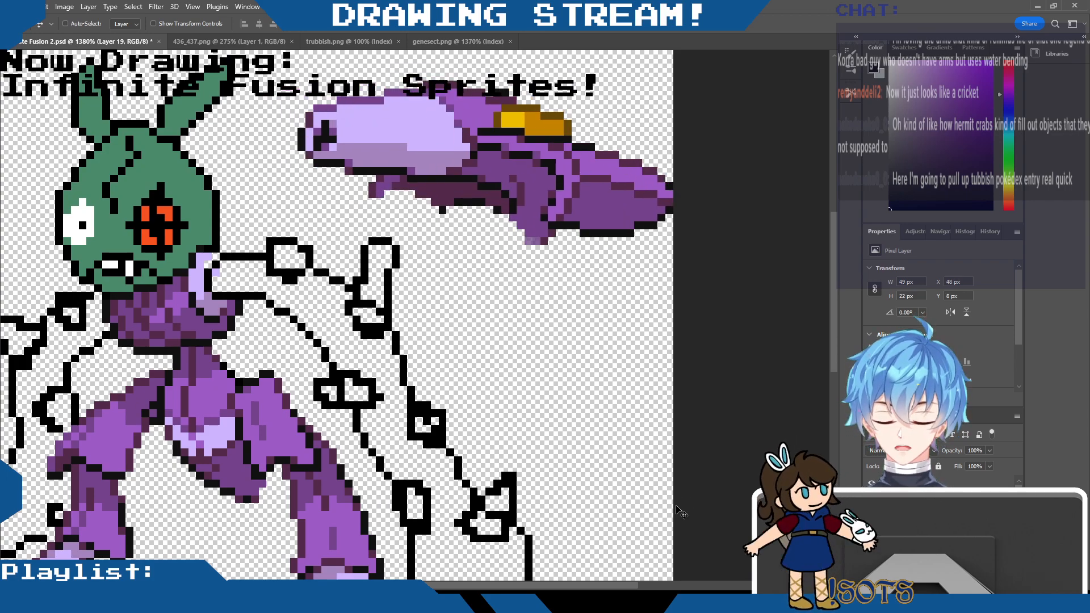
left_click_drag(554, 202, 579, 173)
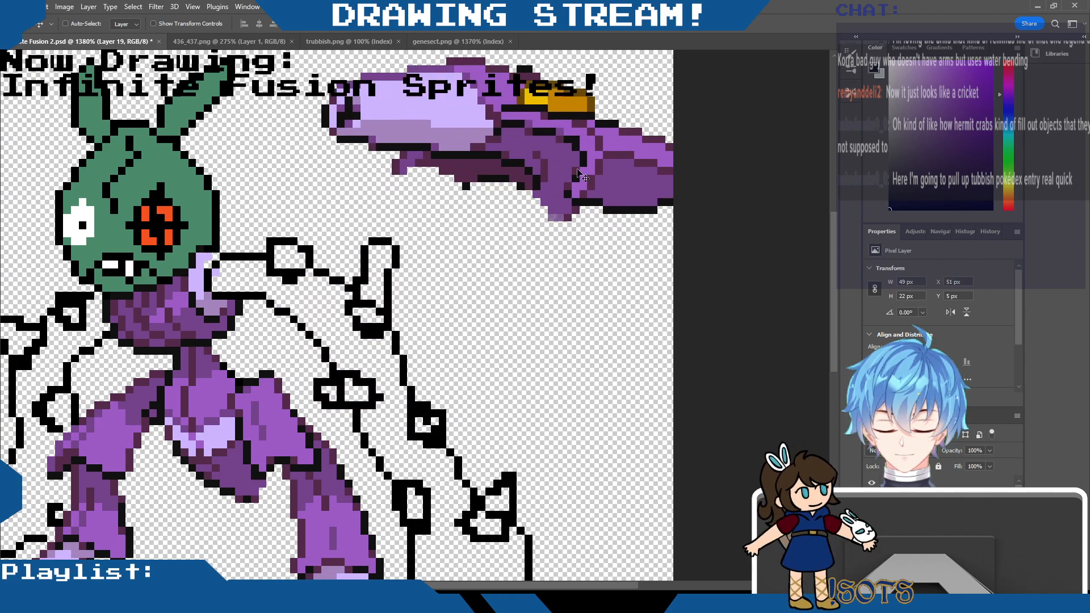
Try a bent black line rising from the head's right side toward the cannon.
scroll(828, 350, "down", 4)
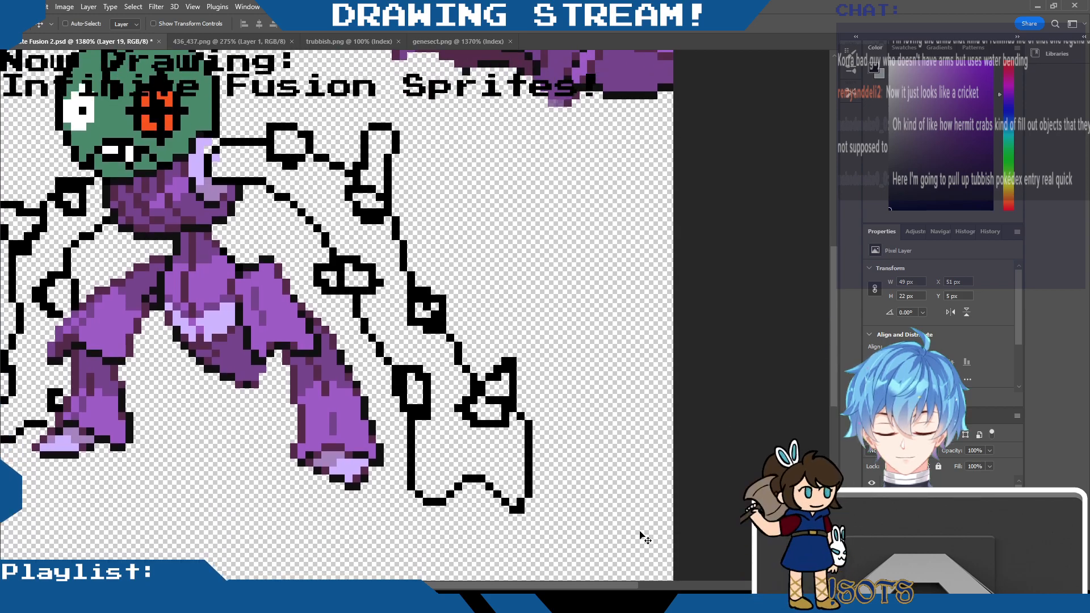
left_click_drag(593, 585, 531, 582)
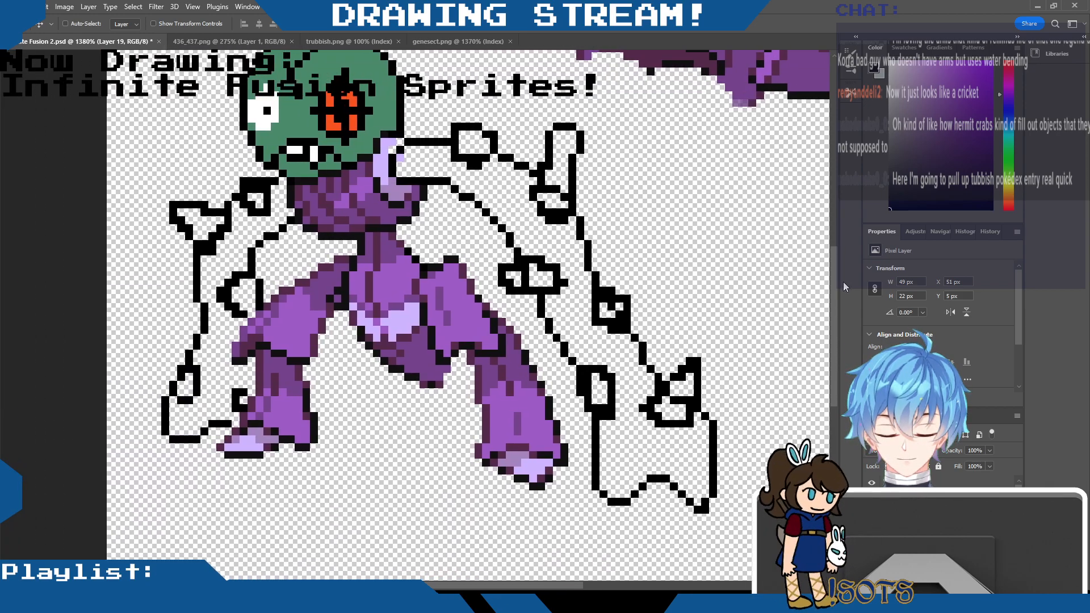
left_click_drag(833, 293, 837, 253)
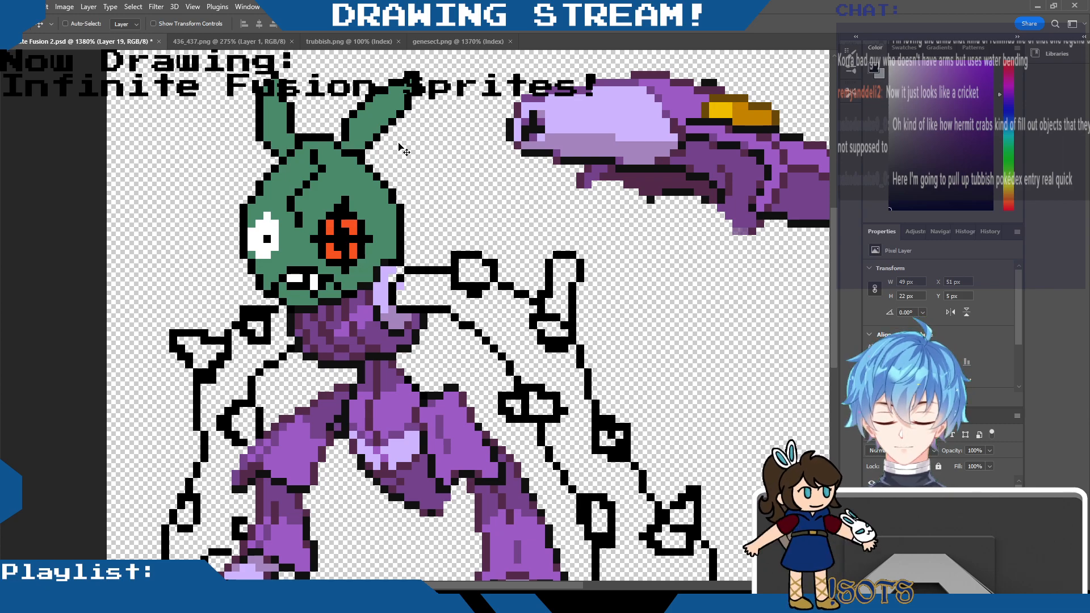
key("b")
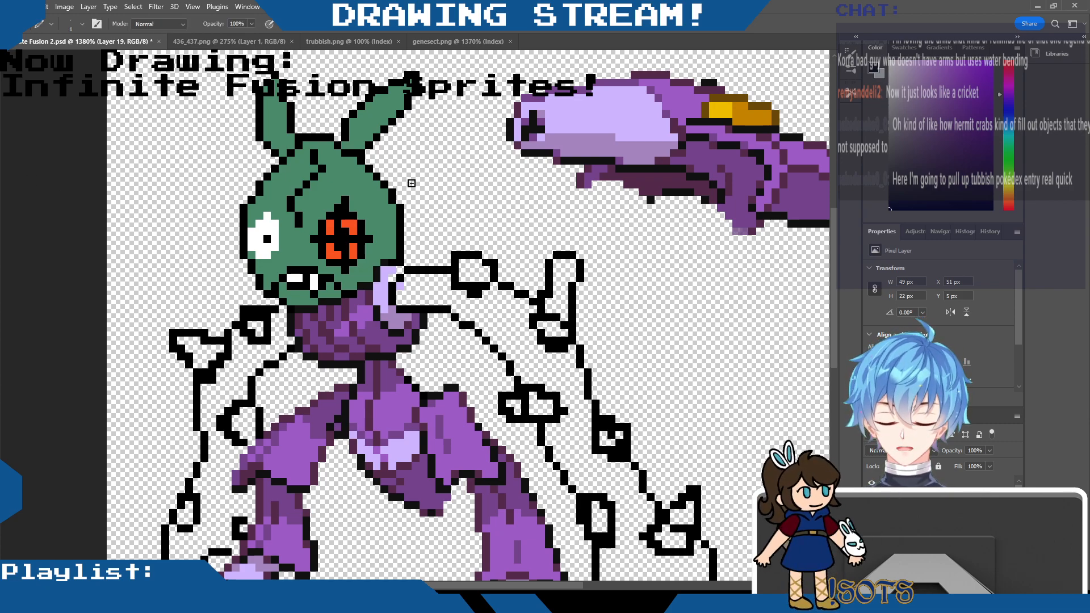
mouse_move(405, 192)
left_mouse_down()
mouse_move(442, 159)
mouse_move(480, 199)
left_mouse_up()
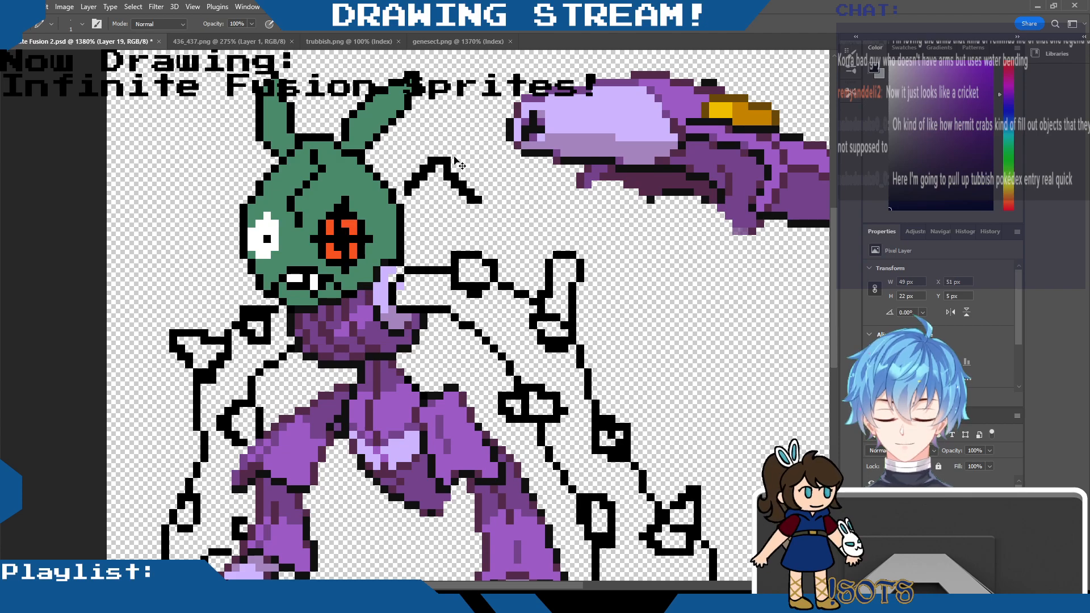
key("ctrl+z")
key("ctrl+z")
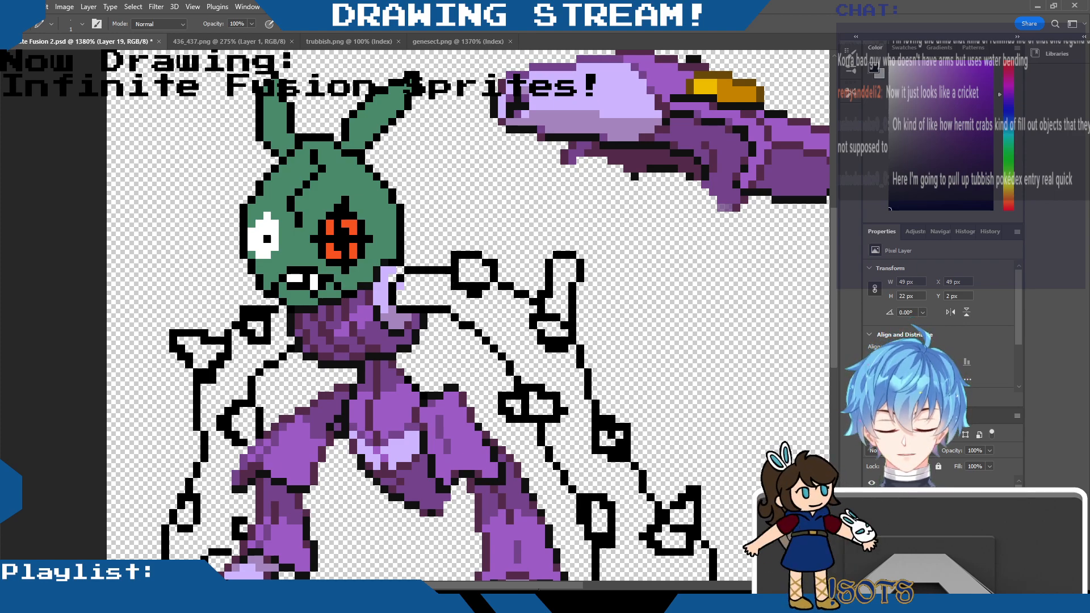
Hide the cannon layer and clear the excess black pixels inside the junk outlines on both arms.
key("ctrl+comma")
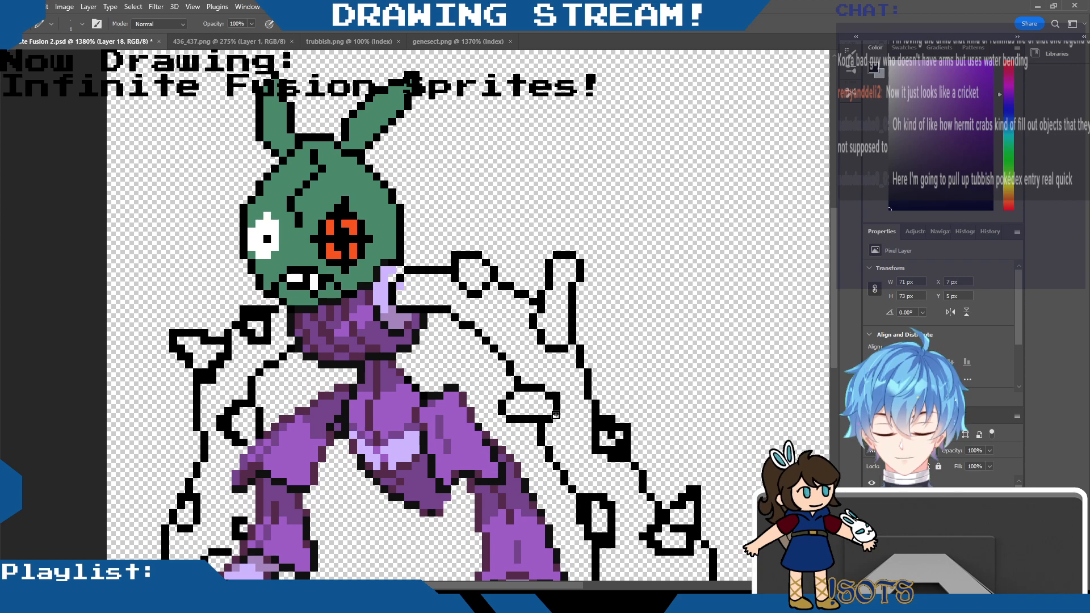
left_click_drag(835, 286, 832, 330)
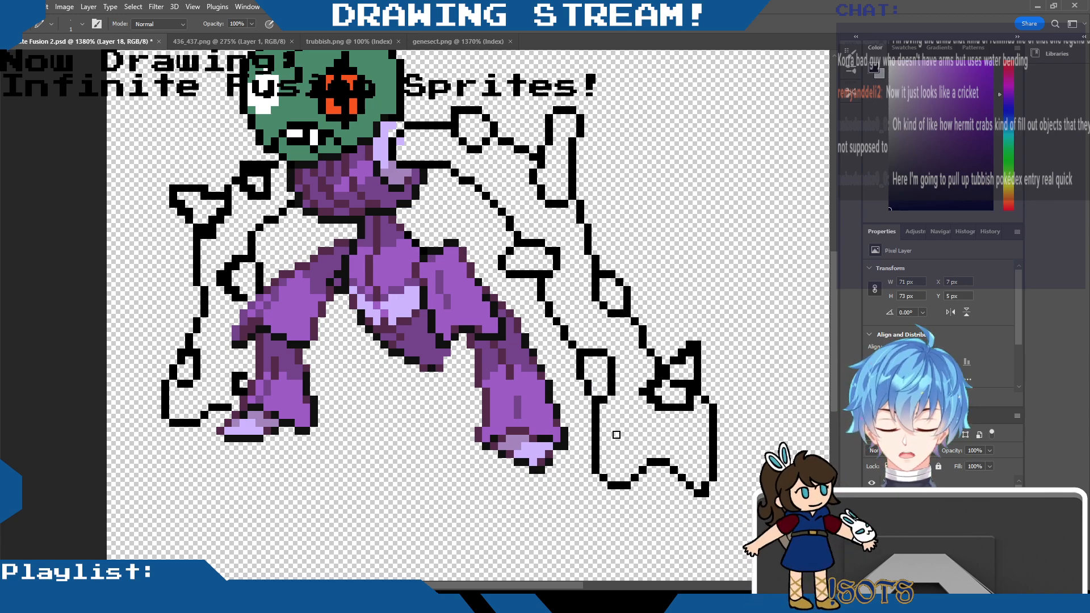
left_click_drag(691, 353, 697, 353)
left_click_drag(690, 385, 683, 386)
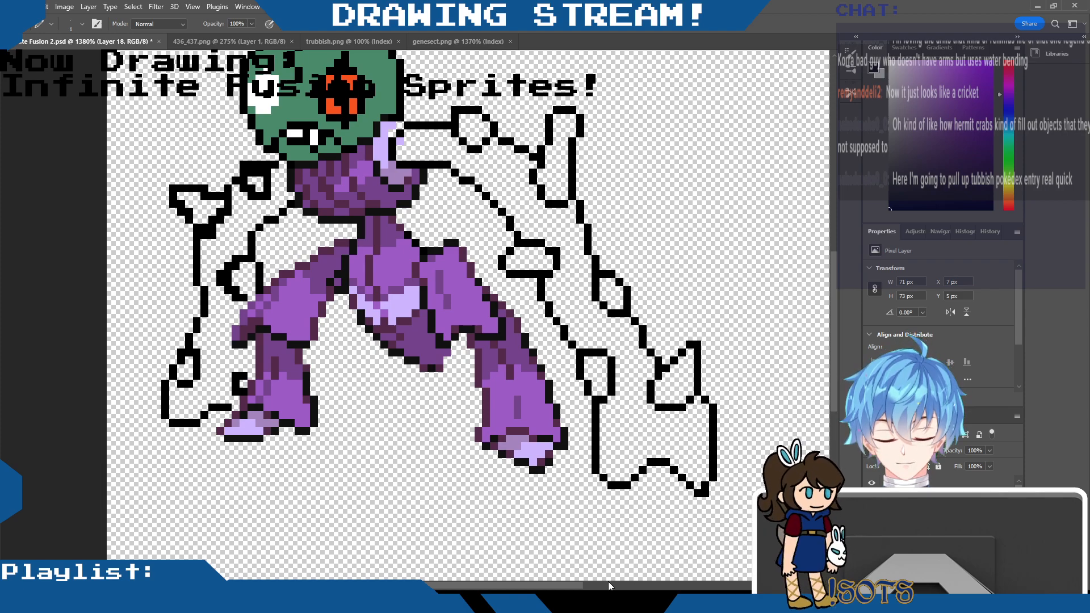
scroll(656, 529, "left", 5)
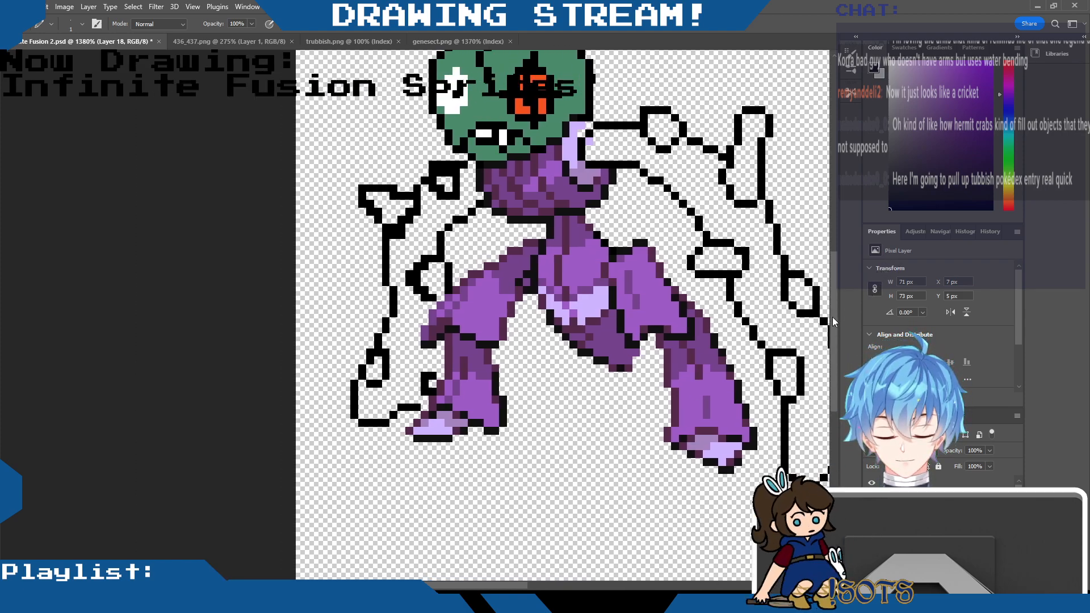
scroll(810, 290, "up", 3)
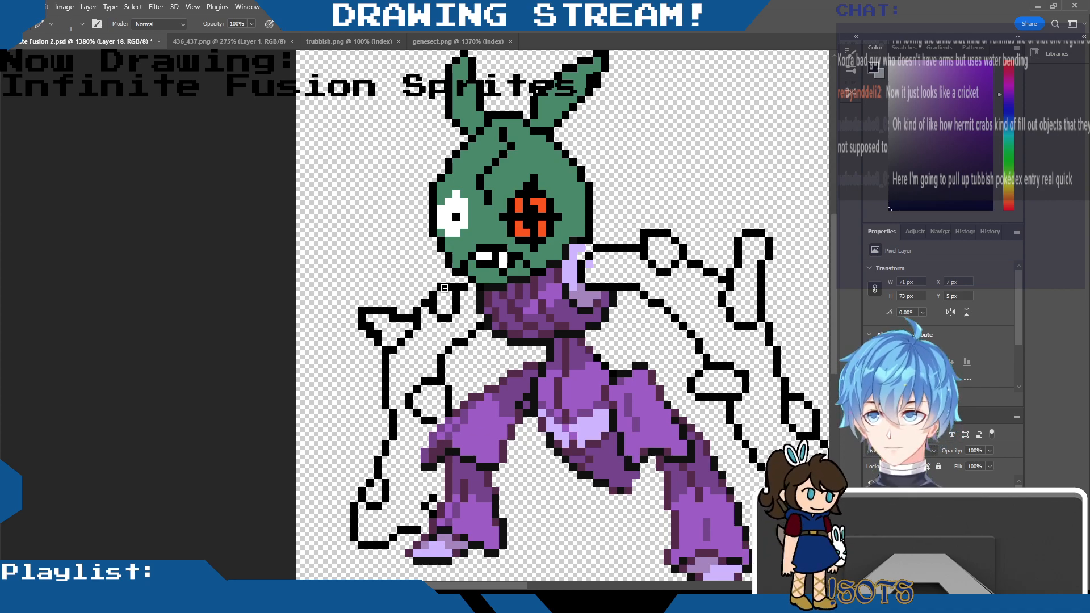
Paint the white gap on the shoulder beside the head with the sampled light lavender.
key("i")
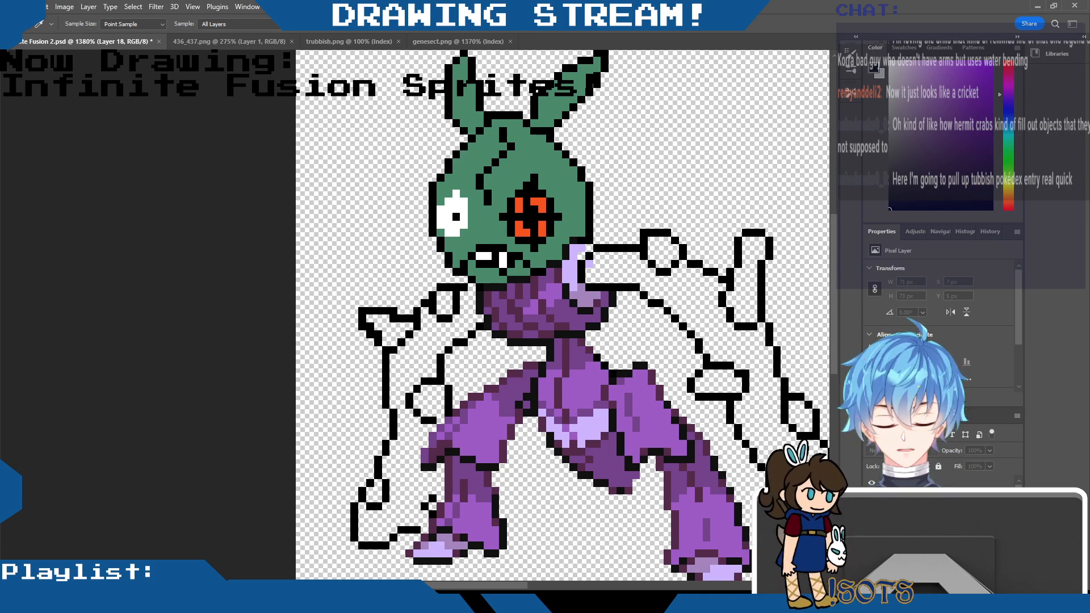
key("b")
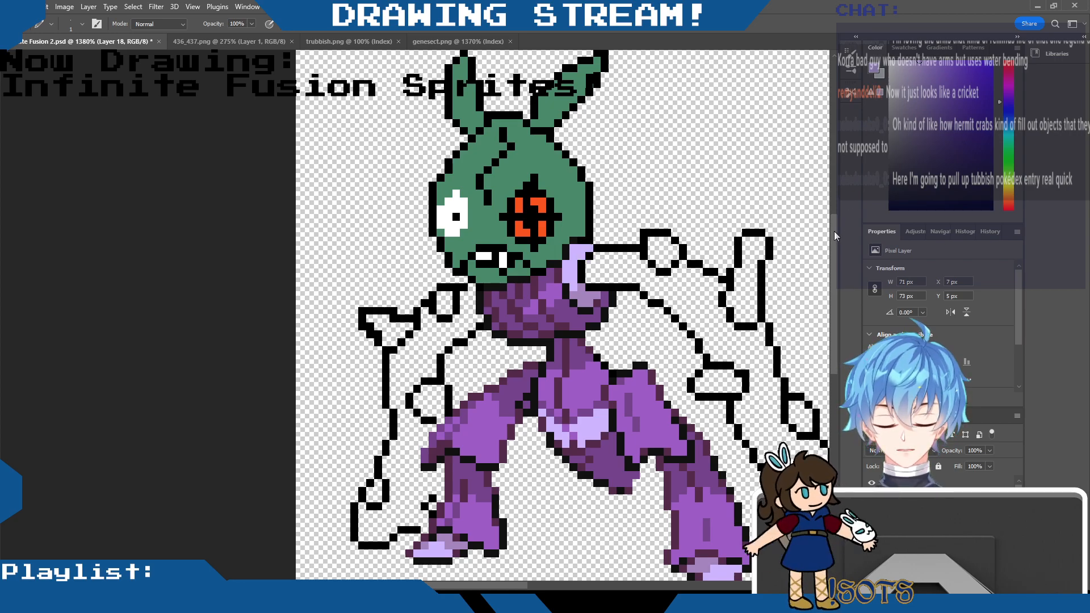
Show the Trubbish reference layer below the fusion sprite.
scroll(834, 231, "down", 3)
scroll(831, 296, "up", 4)
scroll(810, 227, "down", 5)
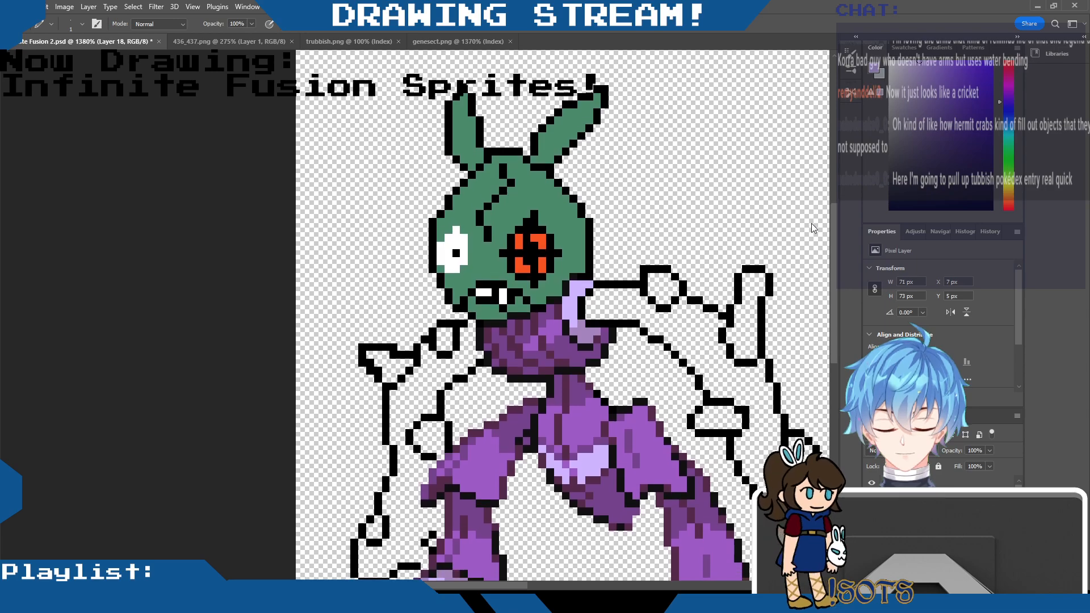
scroll(809, 261, "up", 3)
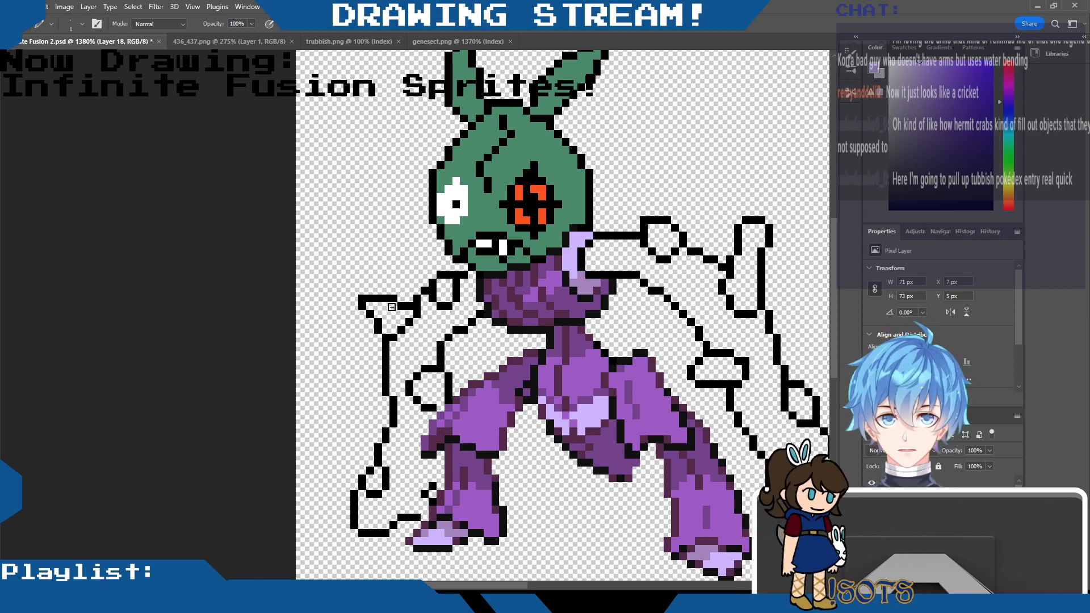
left_click(872, 531)
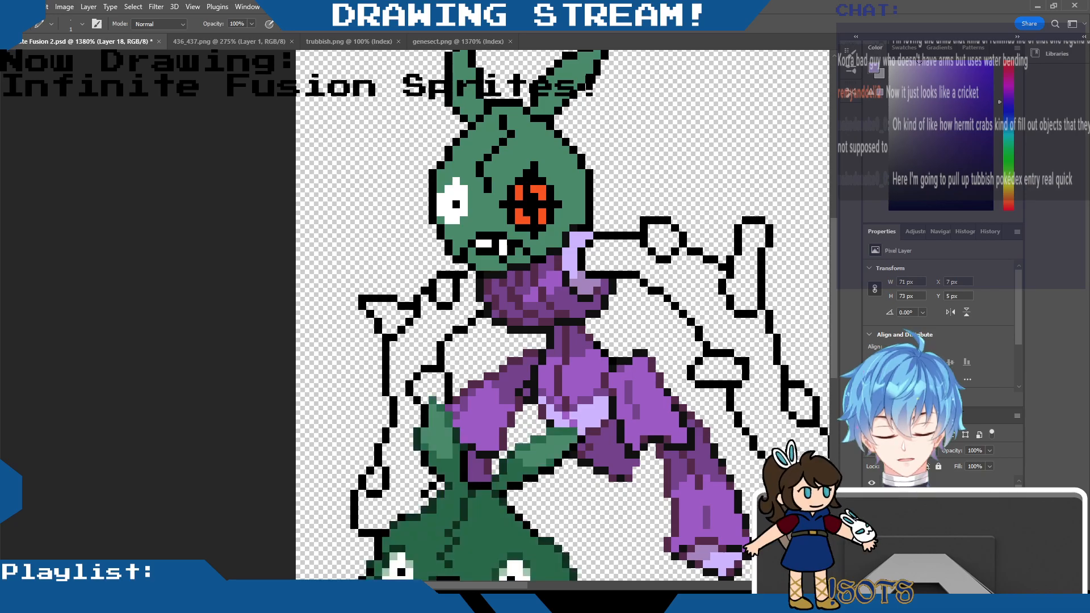
left_click_drag(832, 310, 832, 384)
Try two short lavender strokes around the Trubbish reference's right garbage arm.
left_click_drag(652, 345, 647, 365)
left_click_drag(618, 447, 626, 435)
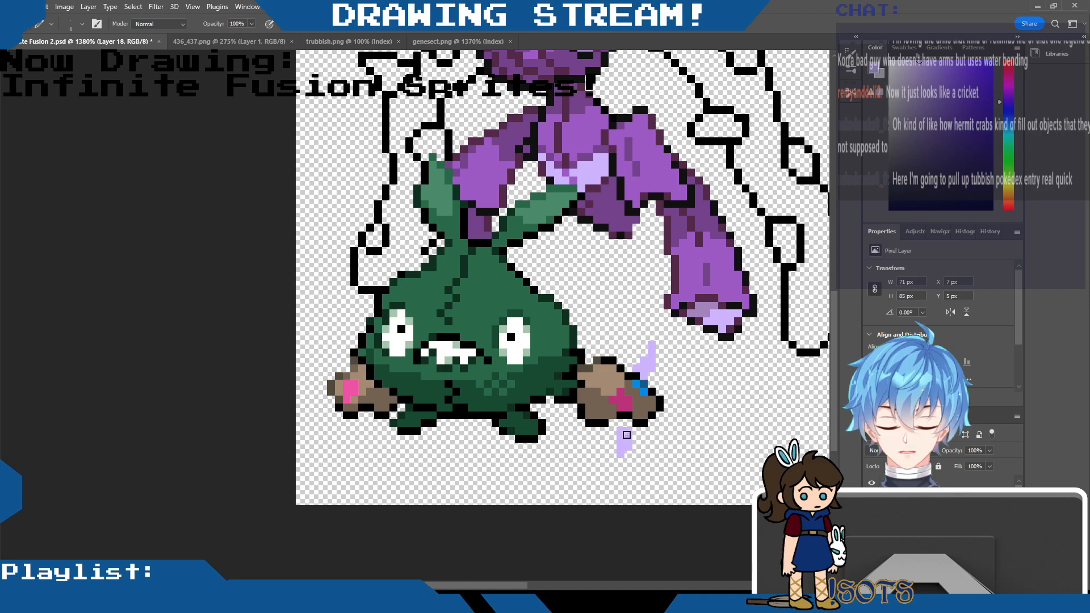
key("ctrl+z")
key("ctrl+z")
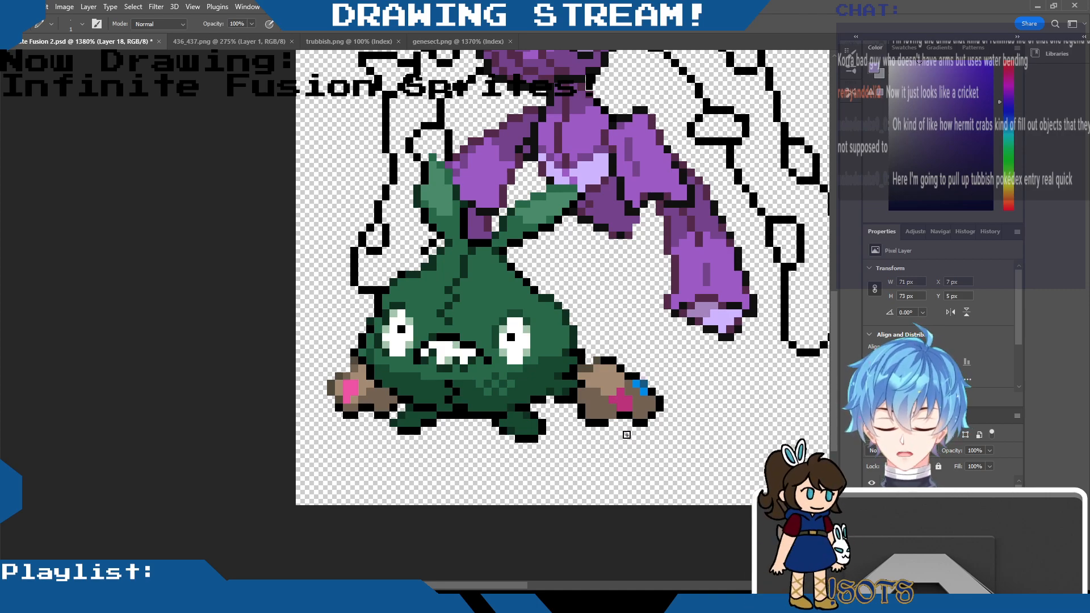
Fill both of the fusion's arms with the light brown sampled from Trubbish's garbage arm.
left_click_drag(838, 332, 831, 293)
key("i")
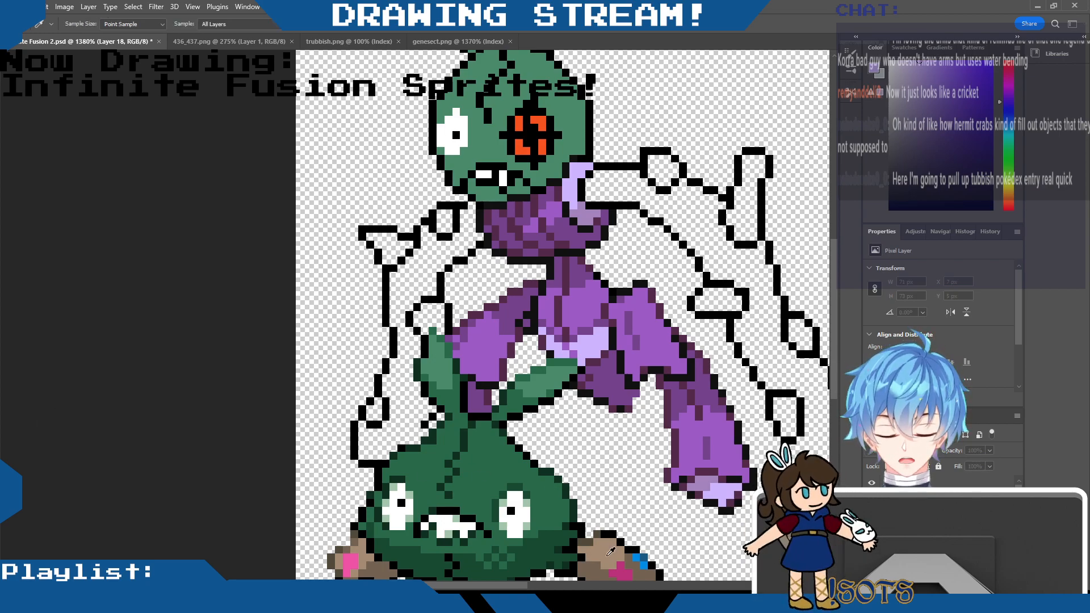
left_click(360, 548, "alt")
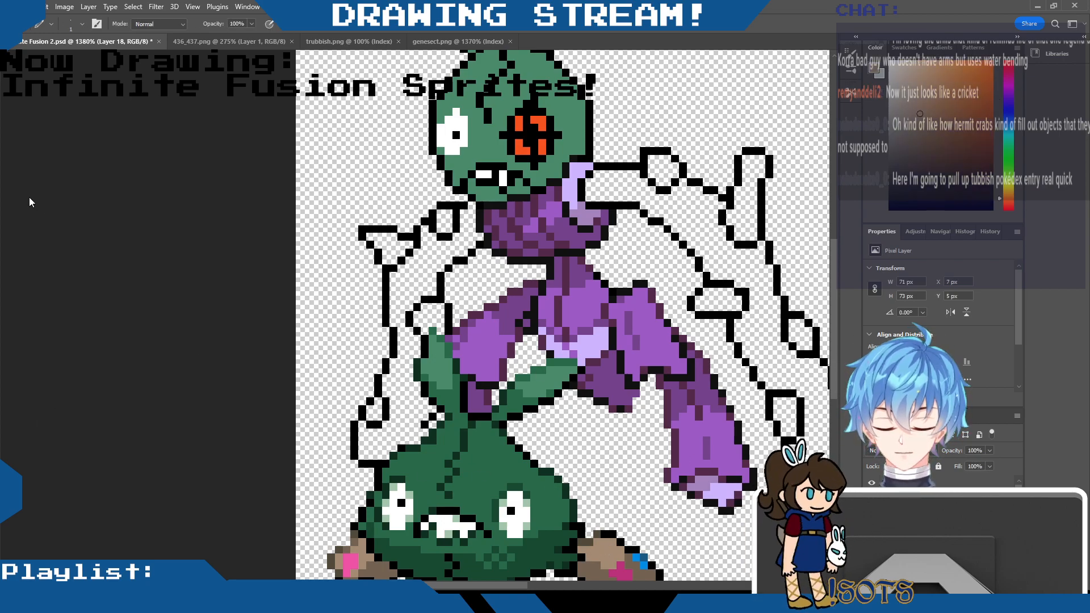
key("g")
left_click(694, 218)
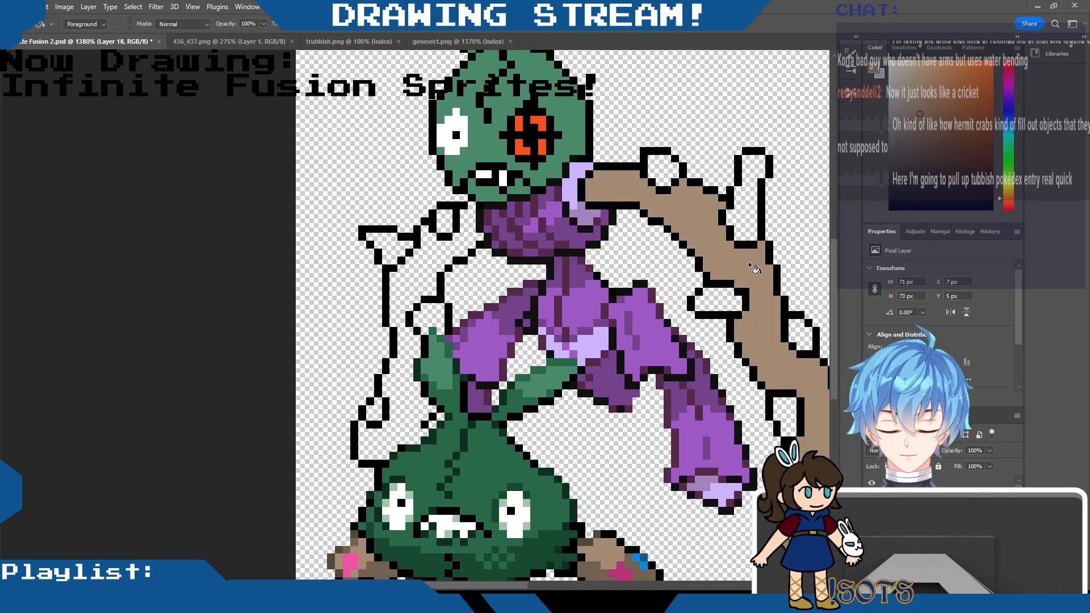
left_click(396, 400)
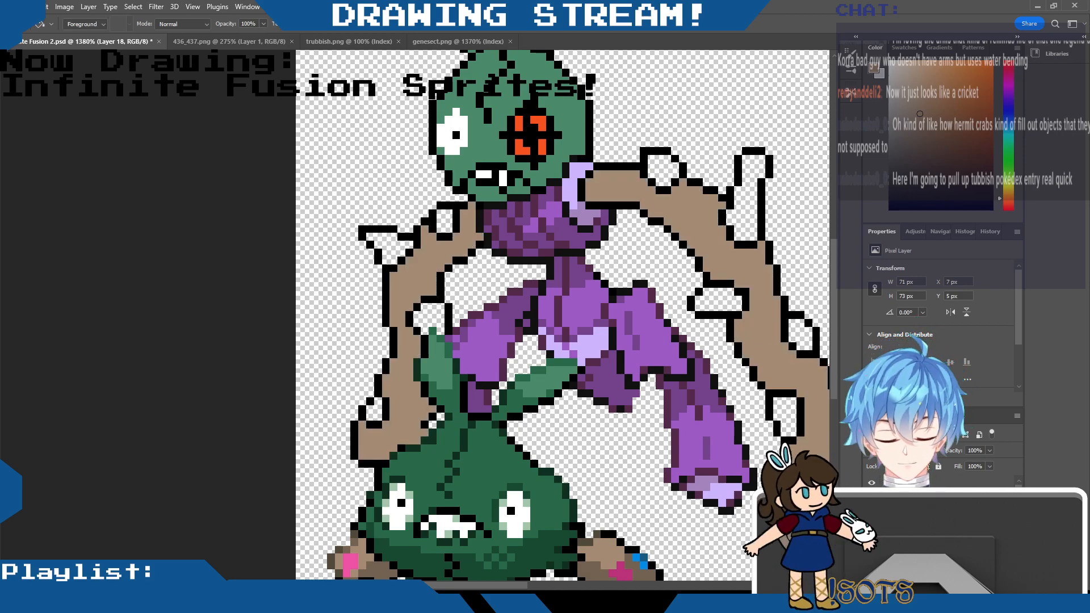
Hide the Trubbish reference layer and fill the small gaps between the left arm and leg with the arm's brown.
left_click(869, 483)
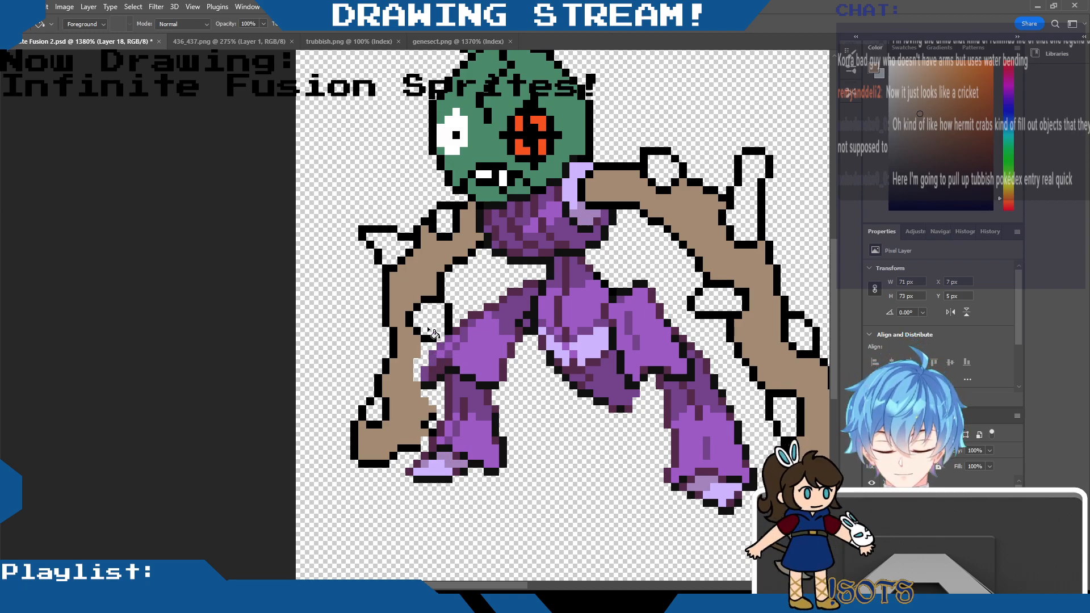
left_click(435, 349)
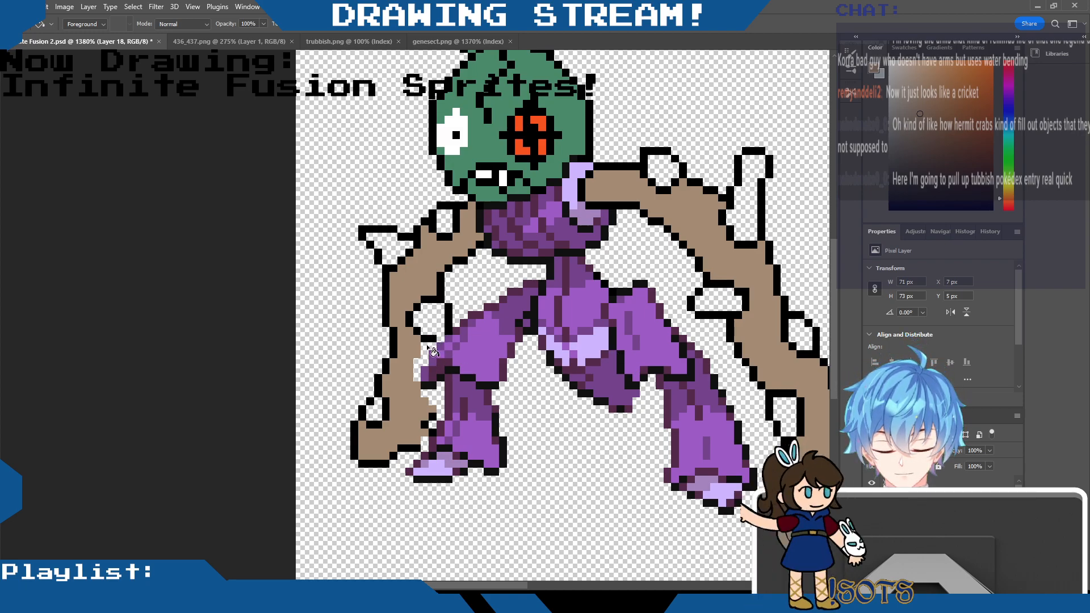
left_click(439, 393)
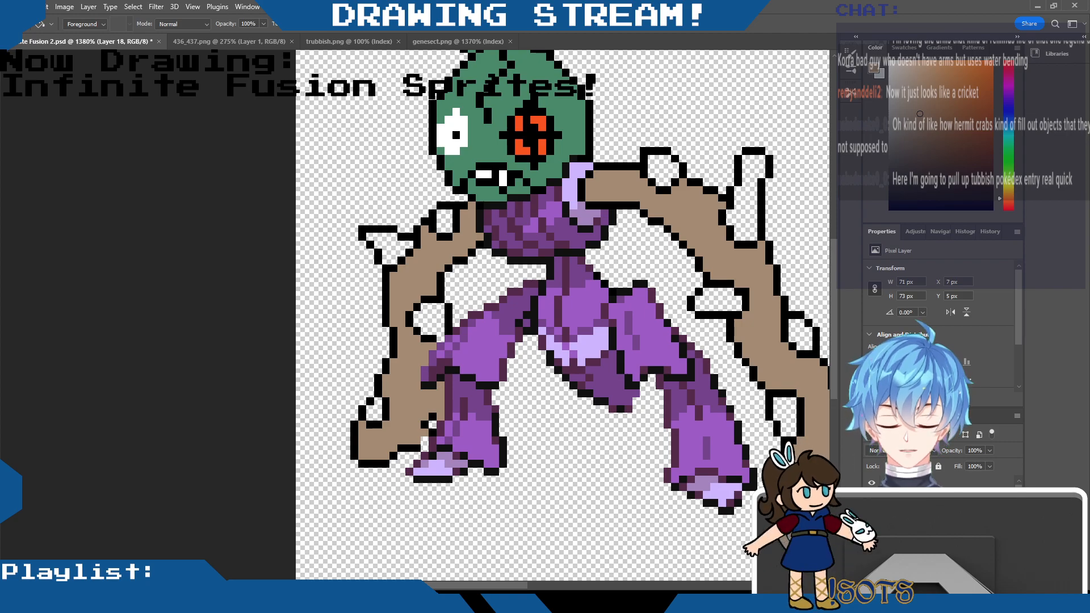
Examine the colored fusion sprite from antennae to feet, including the whole sprite at a reduced zoom.
left_click_drag(835, 349, 833, 288)
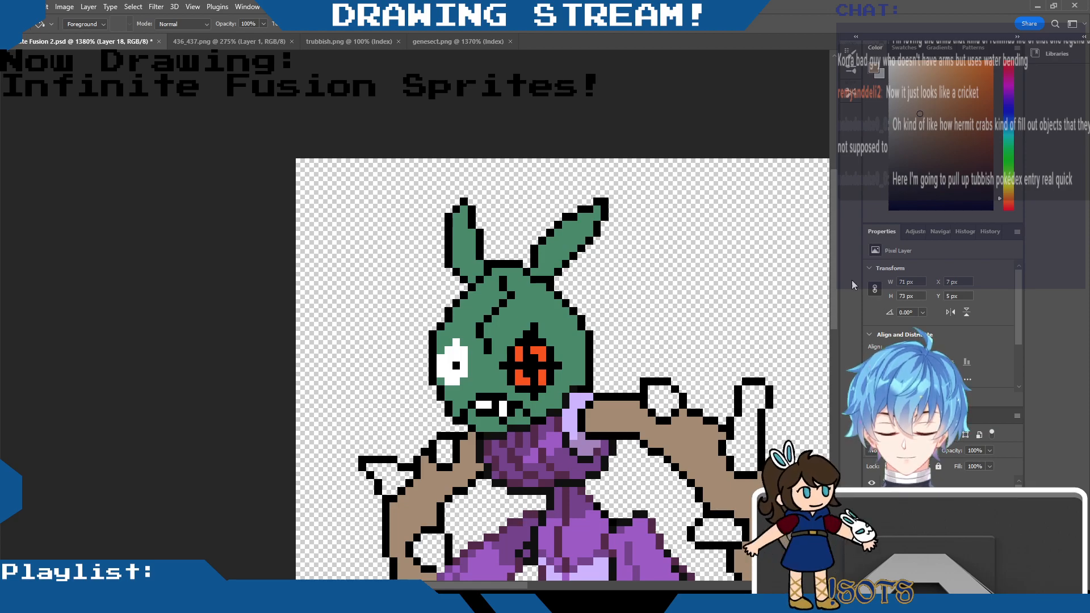
left_click_drag(833, 292, 830, 356)
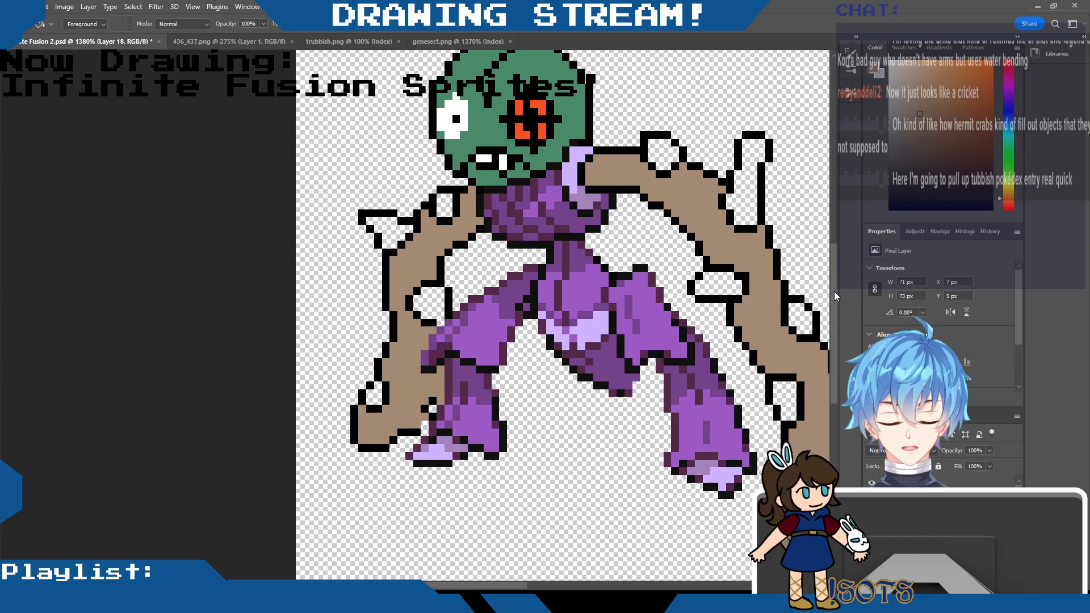
scroll(832, 267, "up", 3)
left_click_drag(831, 274, 836, 298)
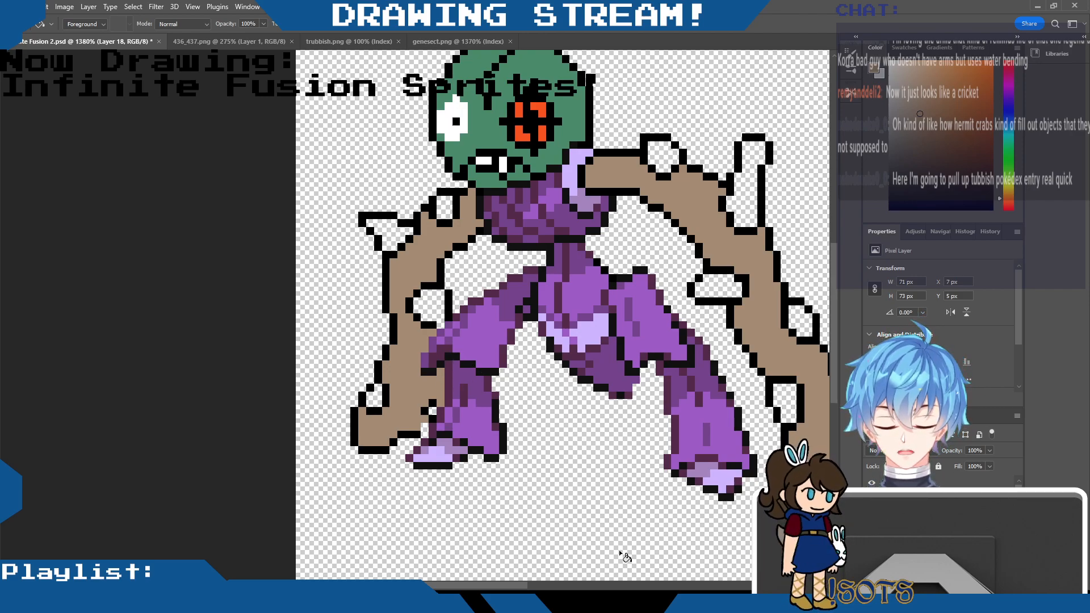
left_click_drag(833, 300, 806, 264)
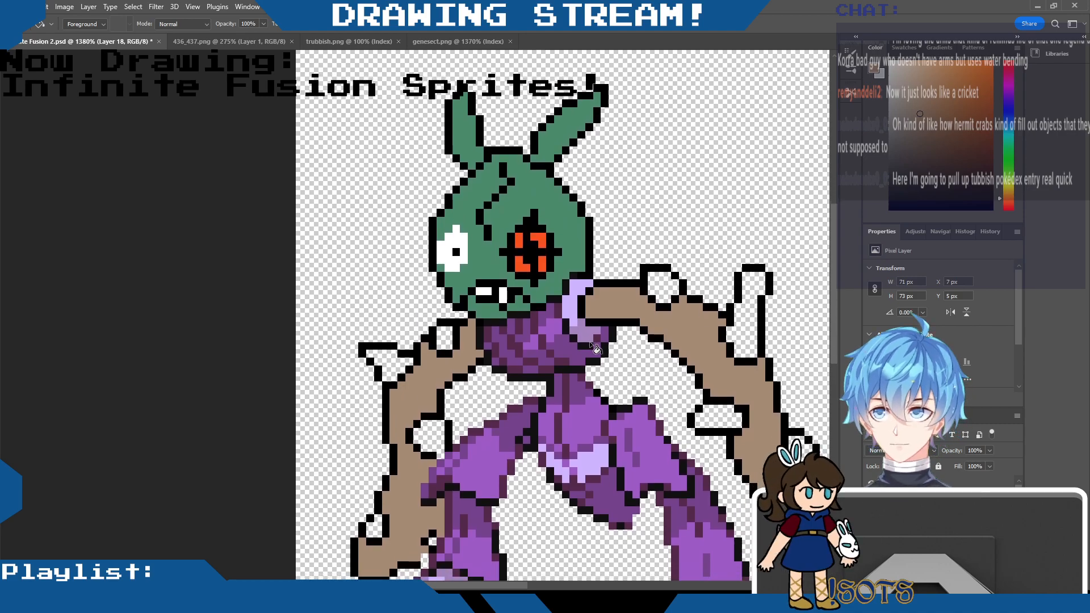
scroll(583, 334, "up", 3)
scroll(576, 334, "down", 5)
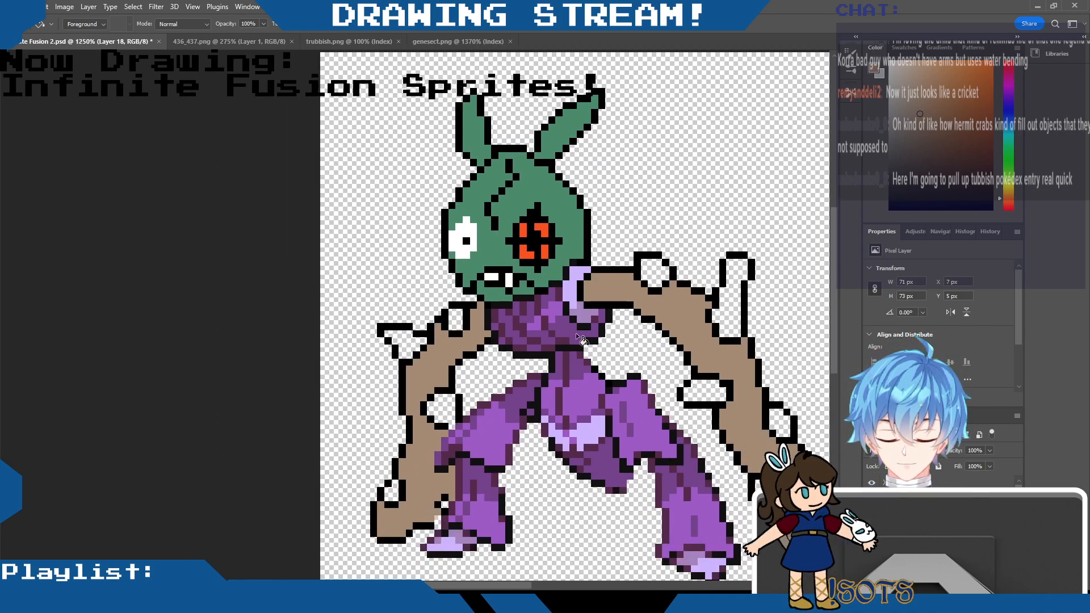
scroll(581, 335, "down", 4)
scroll(582, 335, "up", 2)
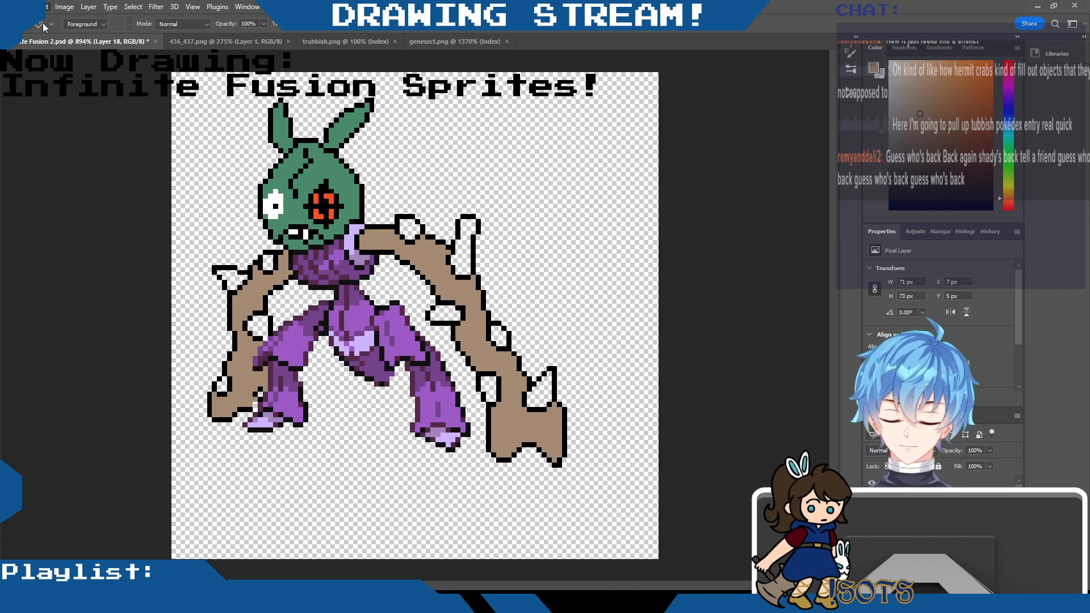
Save the fusion sprite document.
key("ctrl+s")
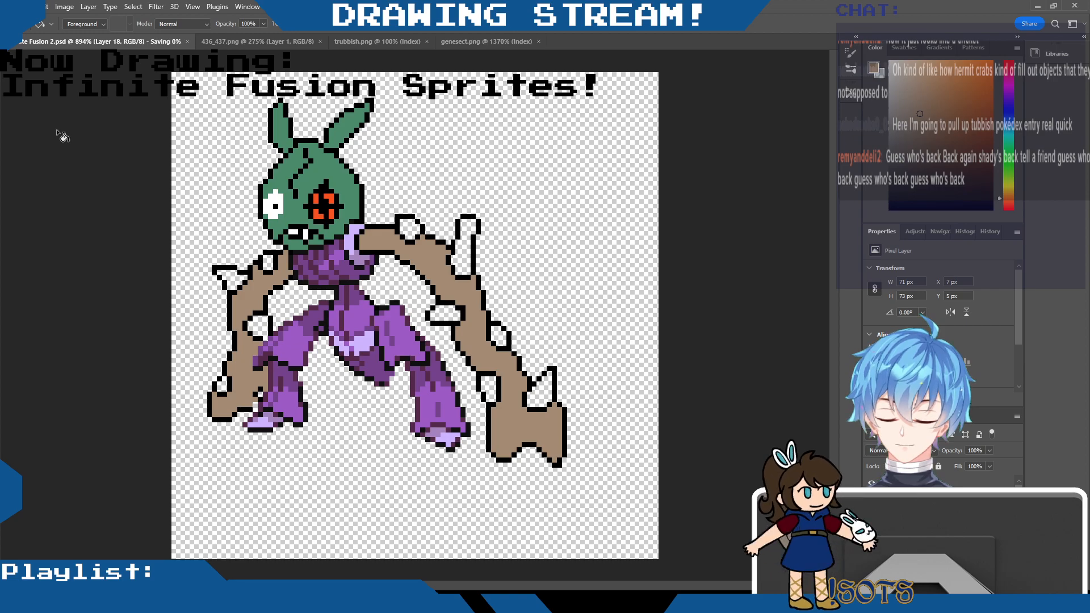